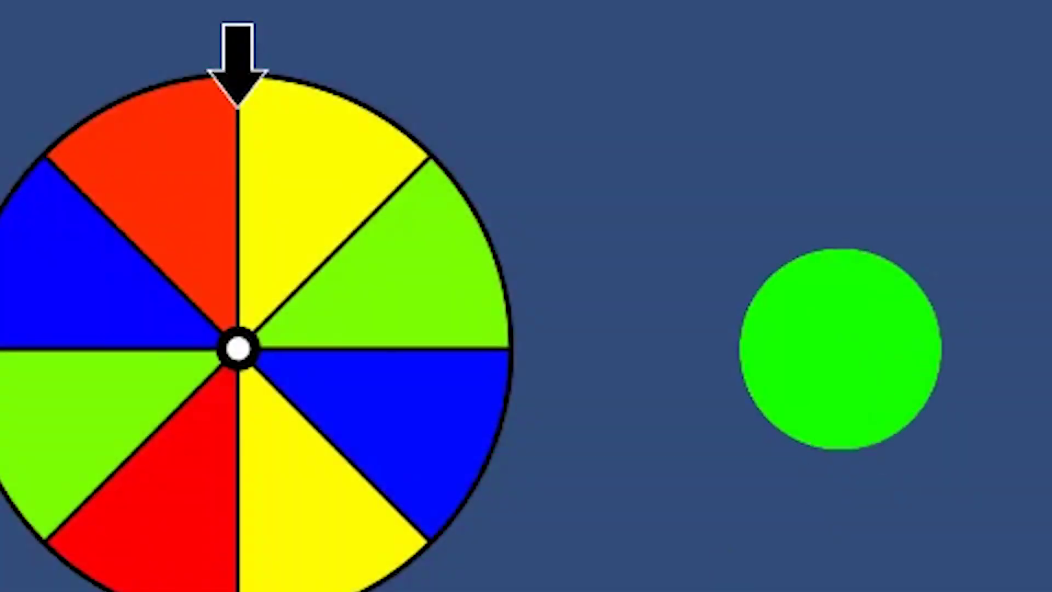
End the wheel demo and bring up the Chance scene with its Main Camera and Arrow sprite
left_click(266, 462)
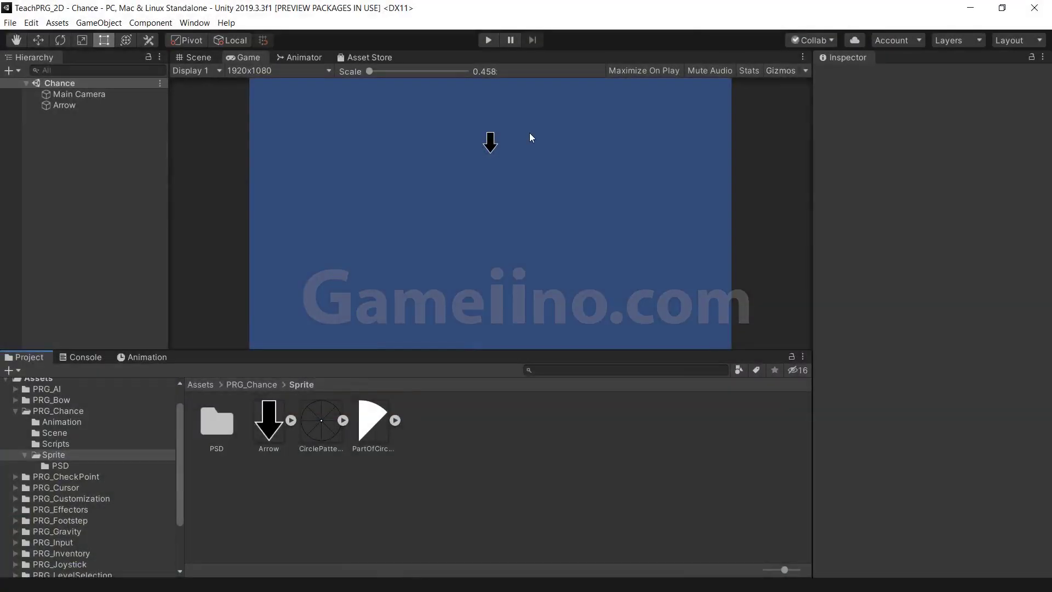
Inspect Main Camera, Arrow, and the Arrow and PartOfCircle sprite import settings (pivot Bottom Left)
left_click(50, 92)
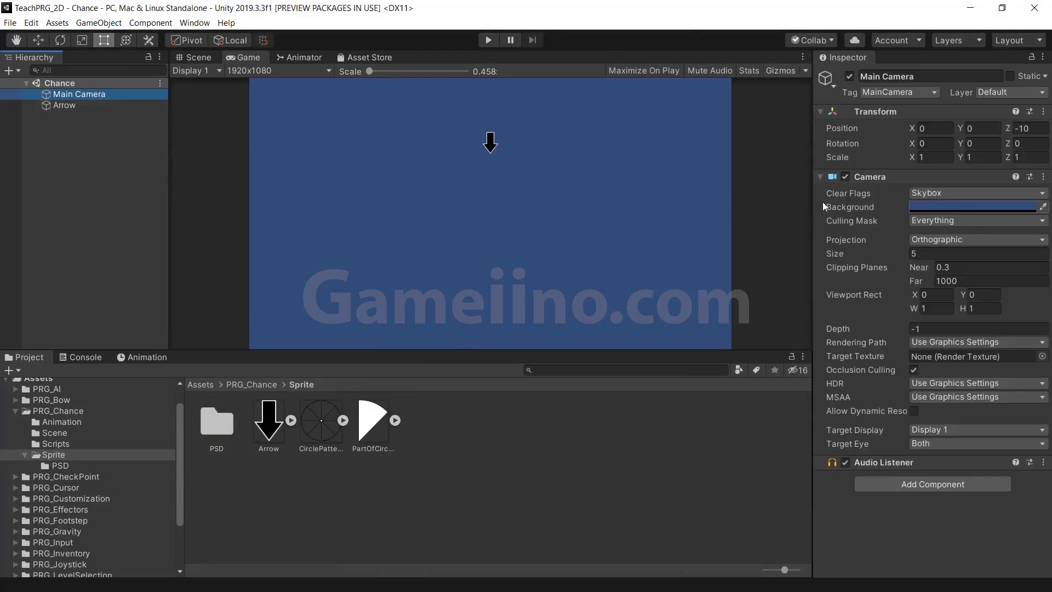
left_click(57, 107)
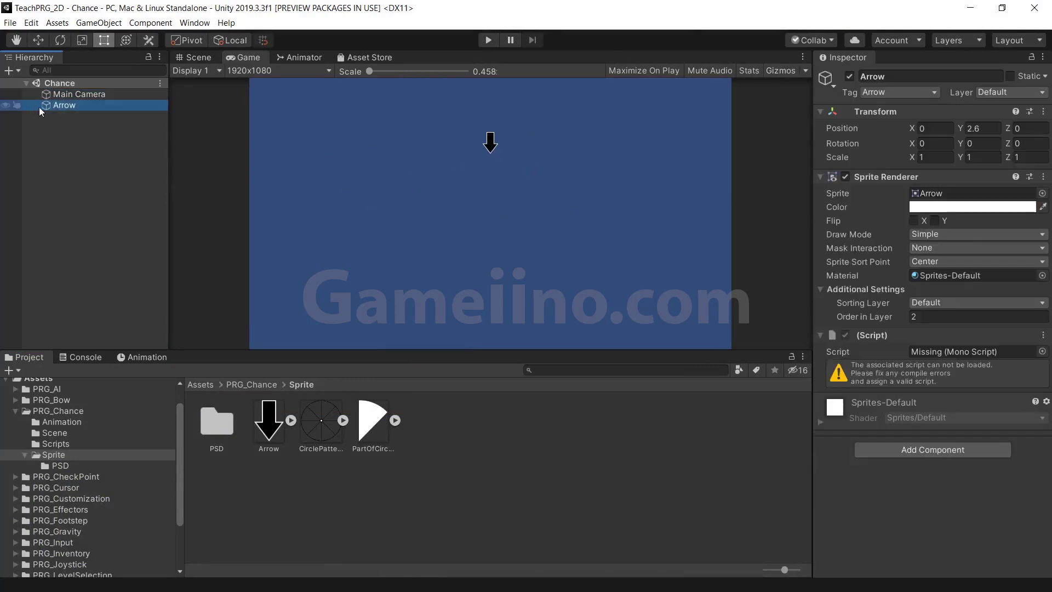
left_click(282, 429)
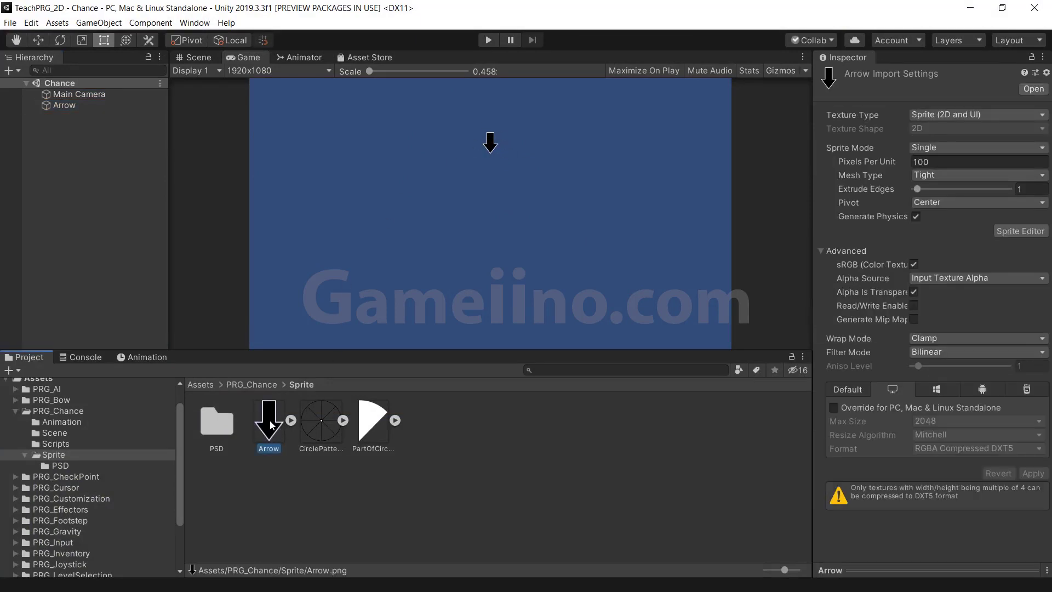
left_click(61, 136)
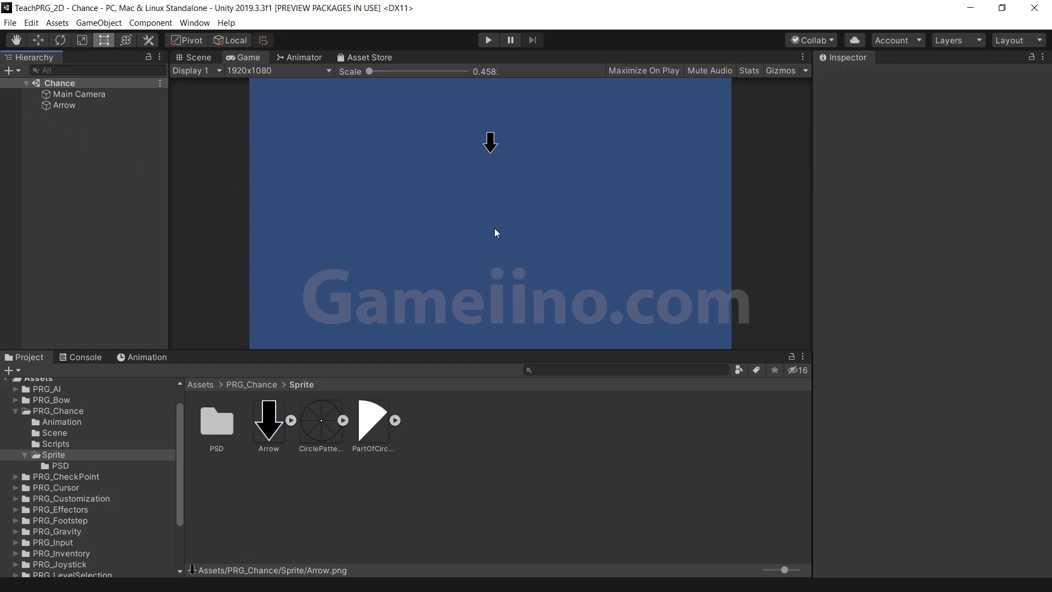
left_click(378, 431)
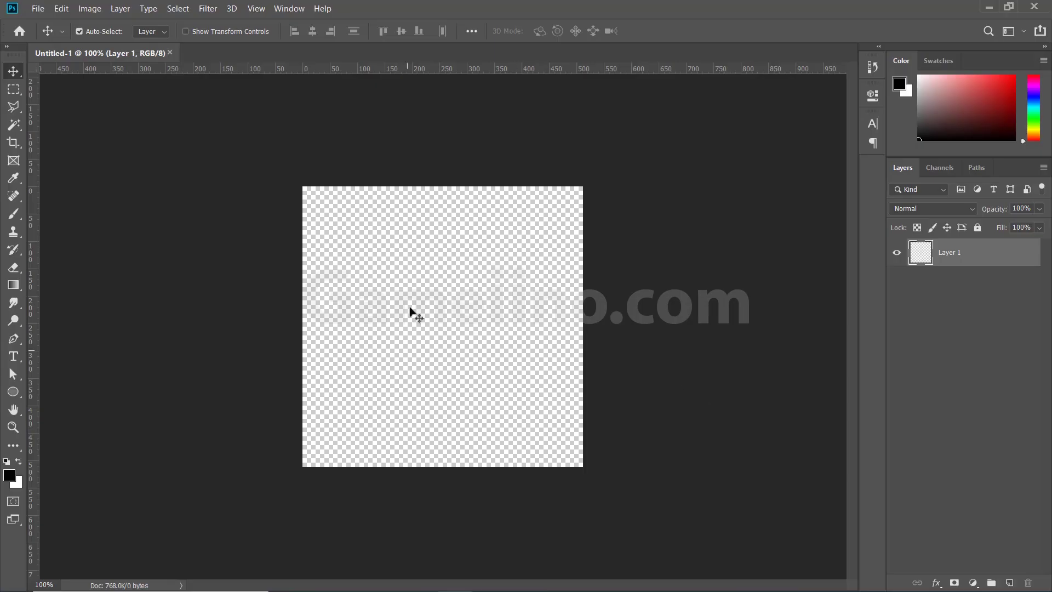
Confirm the canvas is 512×512 and view it at 100%
left_click(89, 8)
left_click(129, 116)
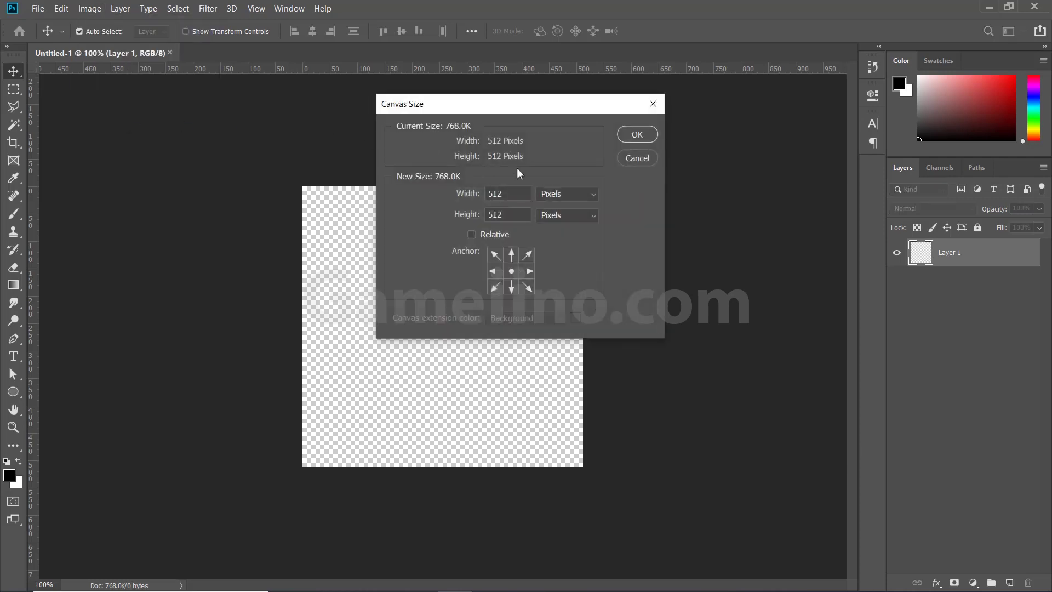
left_click(653, 104)
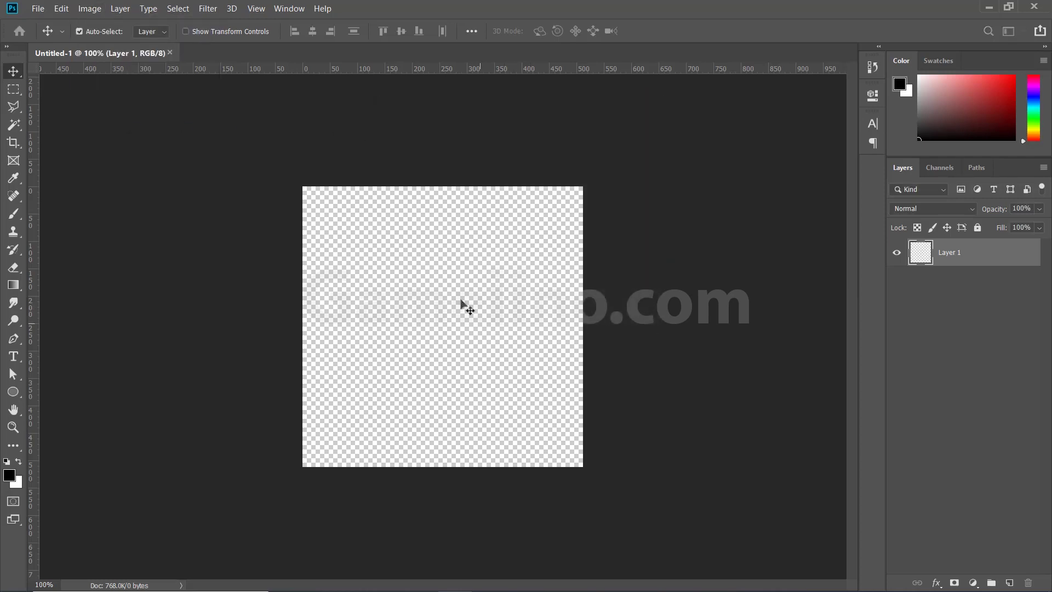
key("z")
right_click(470, 300)
left_click(496, 303)
left_click(476, 314, "alt")
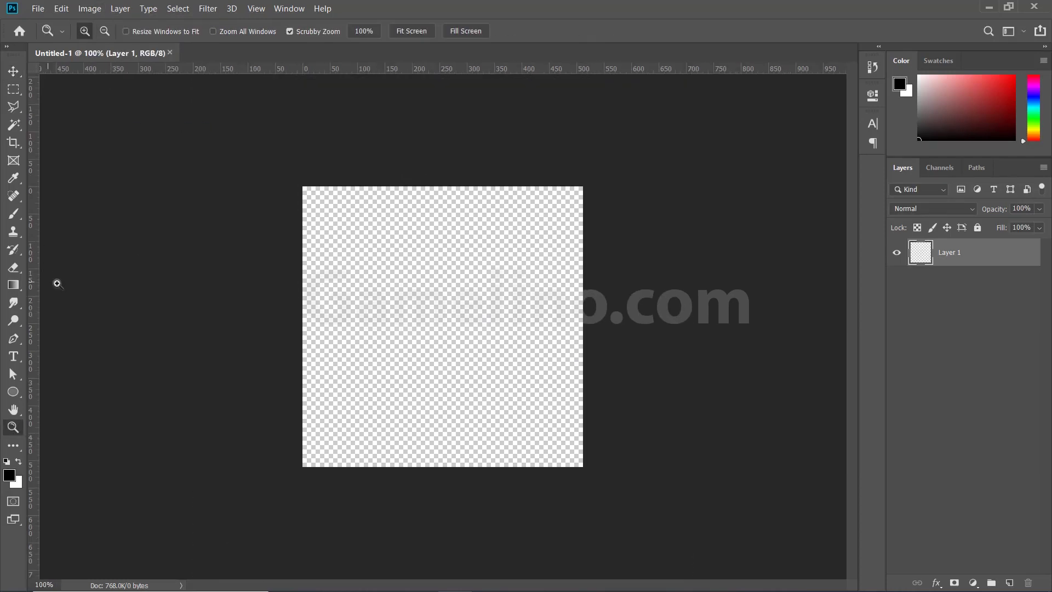
Draw a black circle about 506 px wide with the Ellipse Tool and centre it on the canvas
left_click(13, 391)
right_click(16, 390)
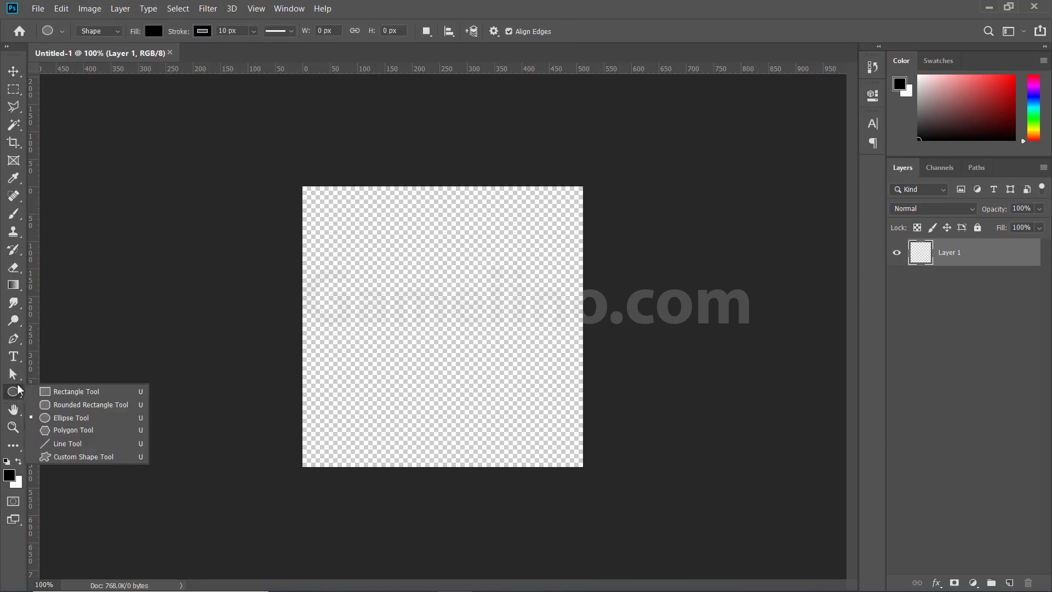
left_click(67, 419)
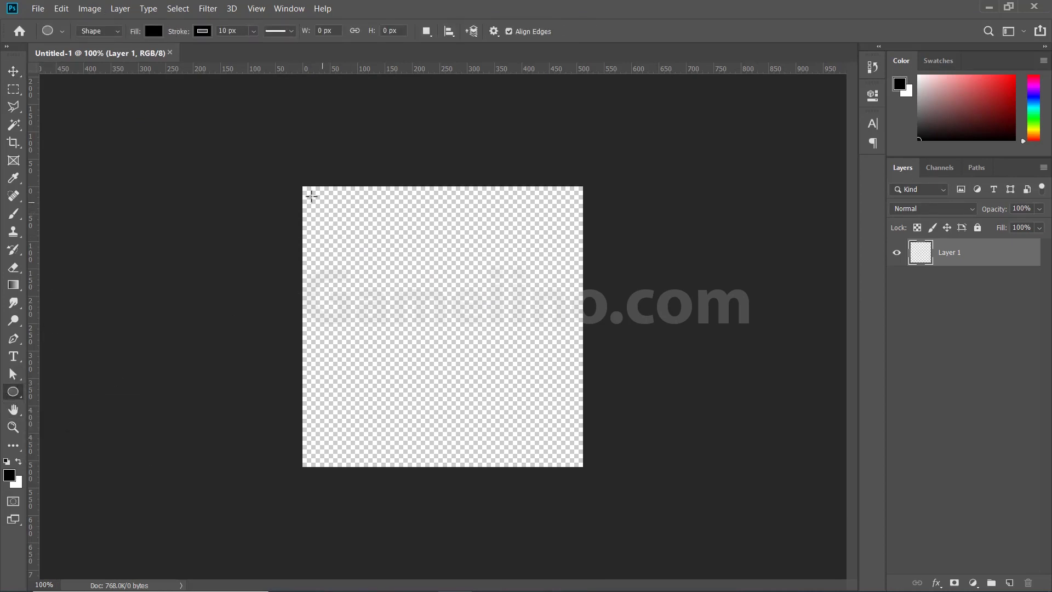
left_click_drag(306, 189, 633, 466, "shift")
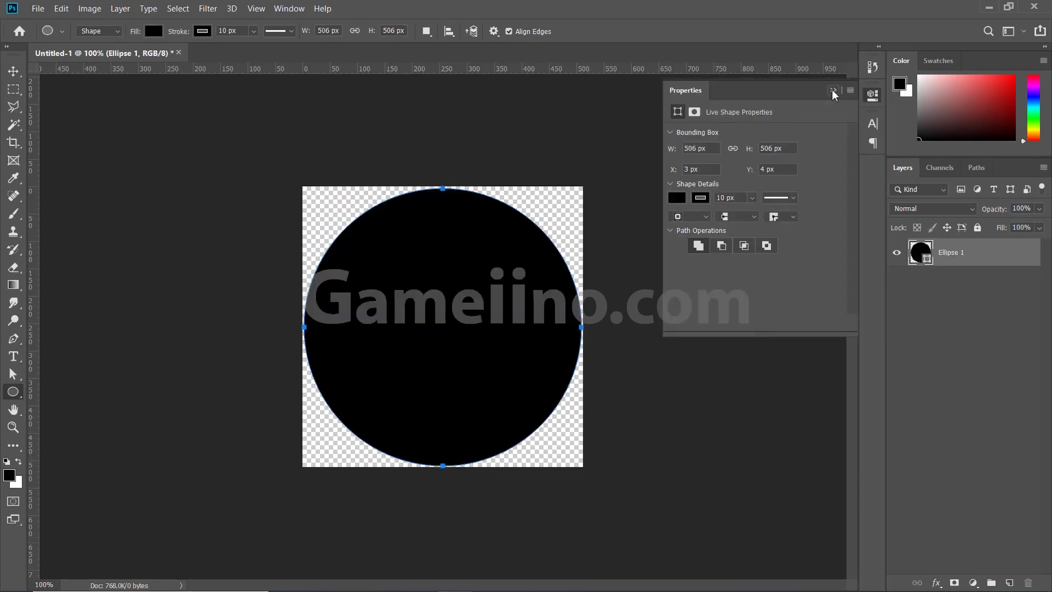
left_click(833, 91)
key("v")
left_click_drag(440, 324, 445, 327)
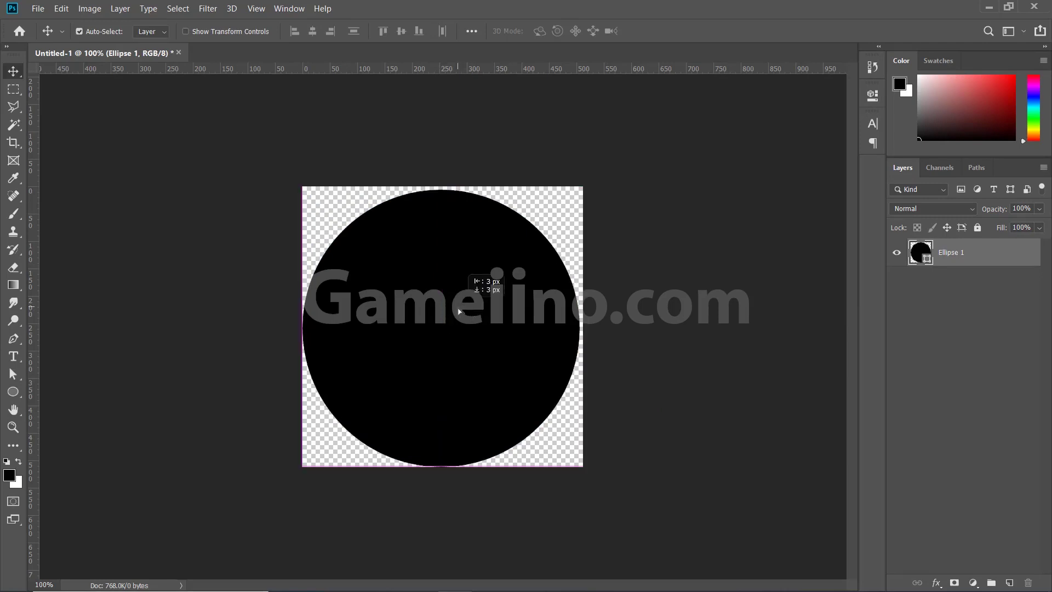
left_click_drag(463, 308, 463, 310)
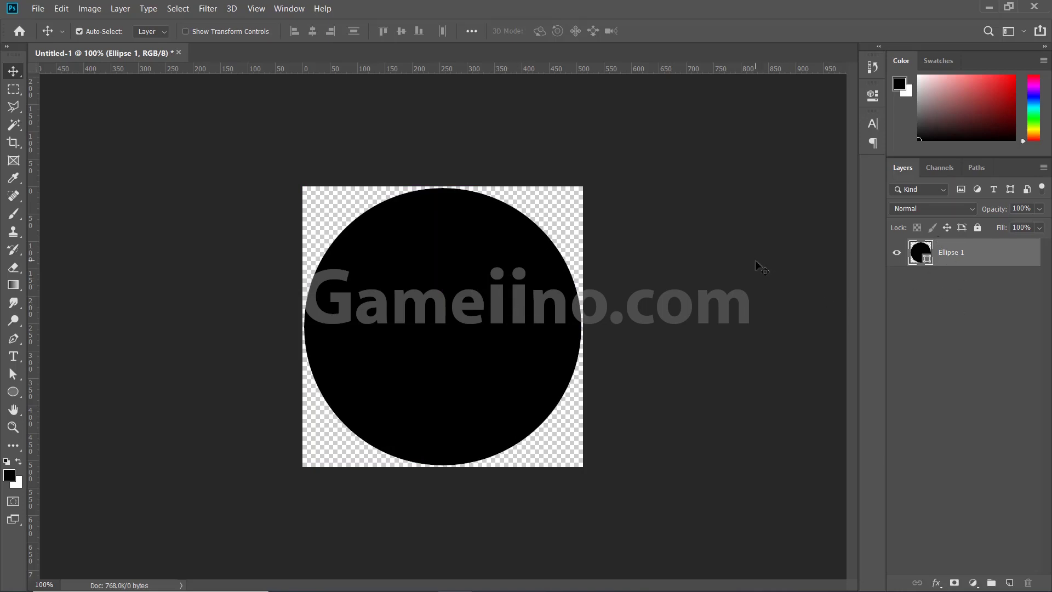
left_click(958, 308)
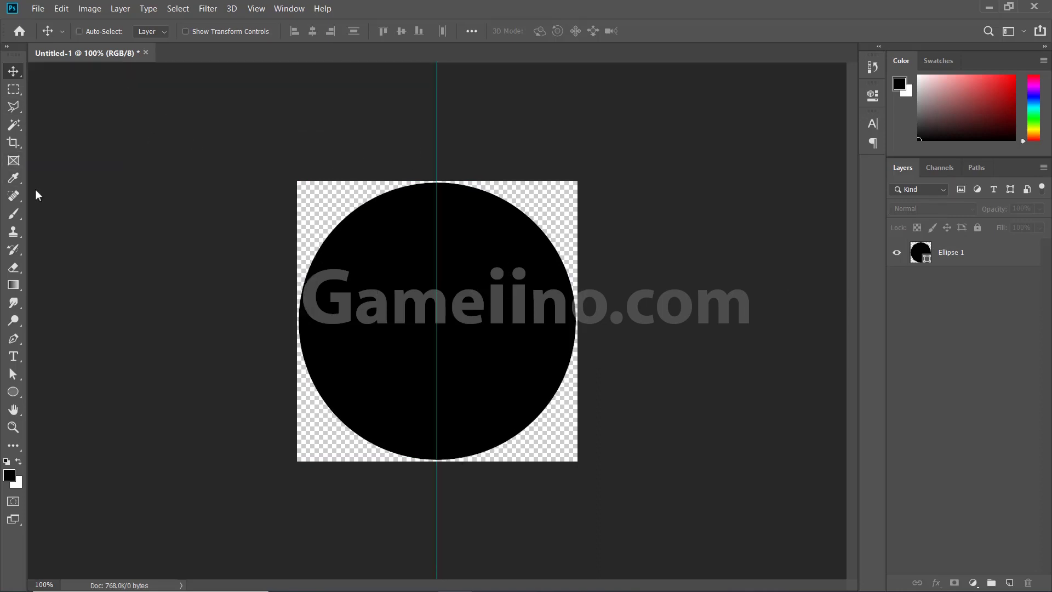
Add a horizontal guide through the circle's centre and fill the circle white (ffffff)
left_click_drag(435, 68, 438, 326)
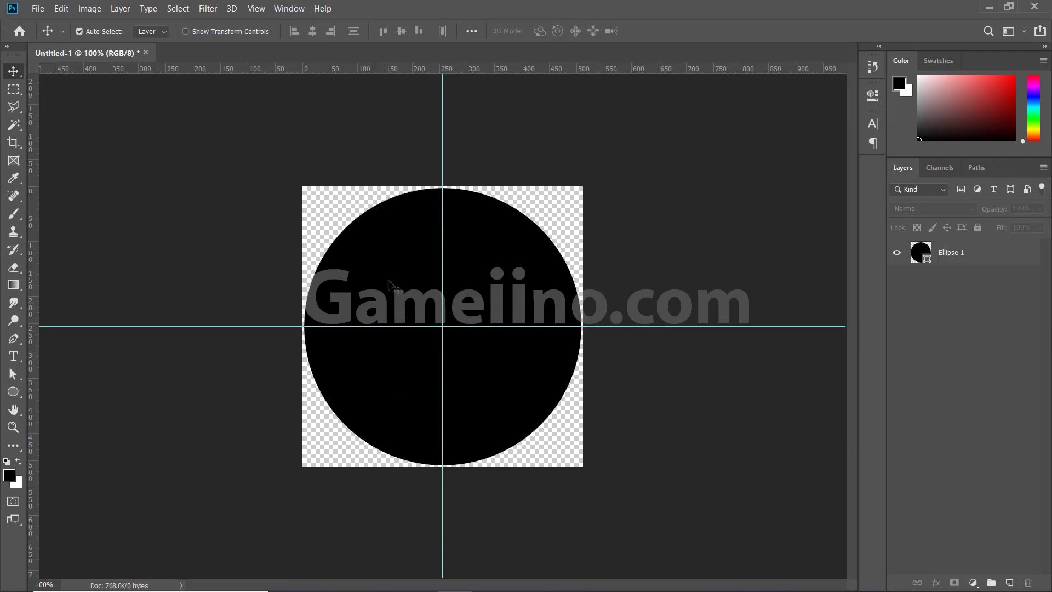
left_click(447, 306)
double_click(926, 261)
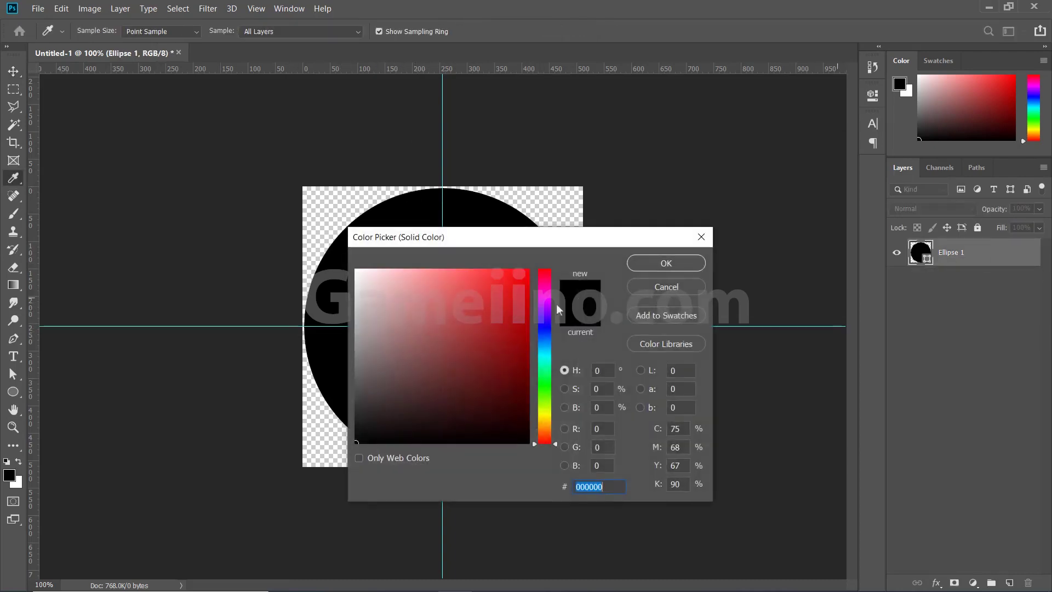
type("ffffff")
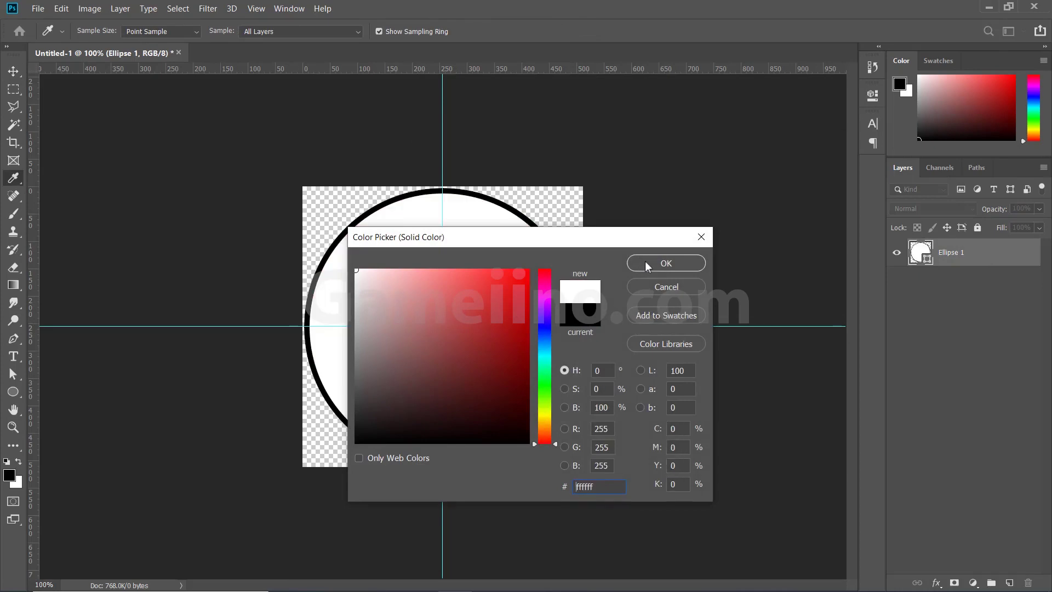
left_click(647, 266)
Remove the circle's black outline by setting Stroke to No Color
key("a")
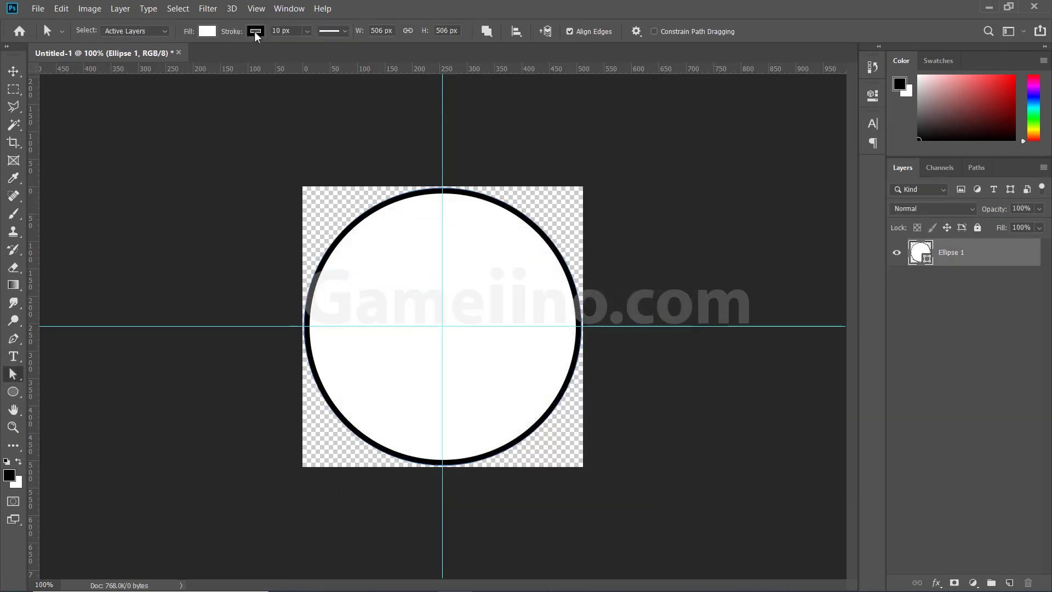
left_click(256, 31)
left_click(183, 83)
left_click(421, 115)
left_click(887, 382)
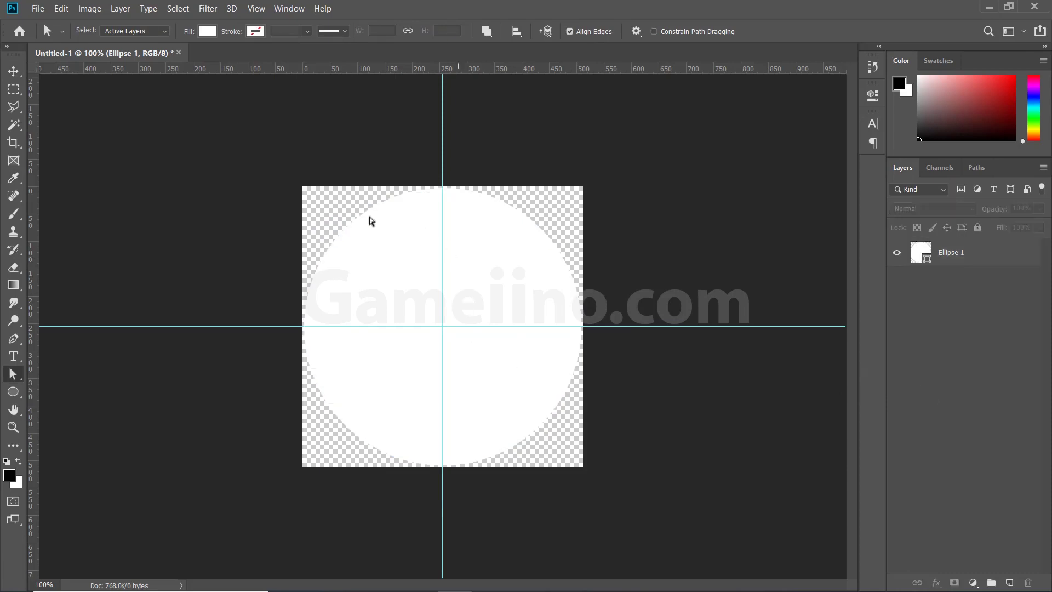
key("z")
left_click(444, 347)
Rasterize the circle layer and delete everything except its upper-right quarter
right_click(455, 355)
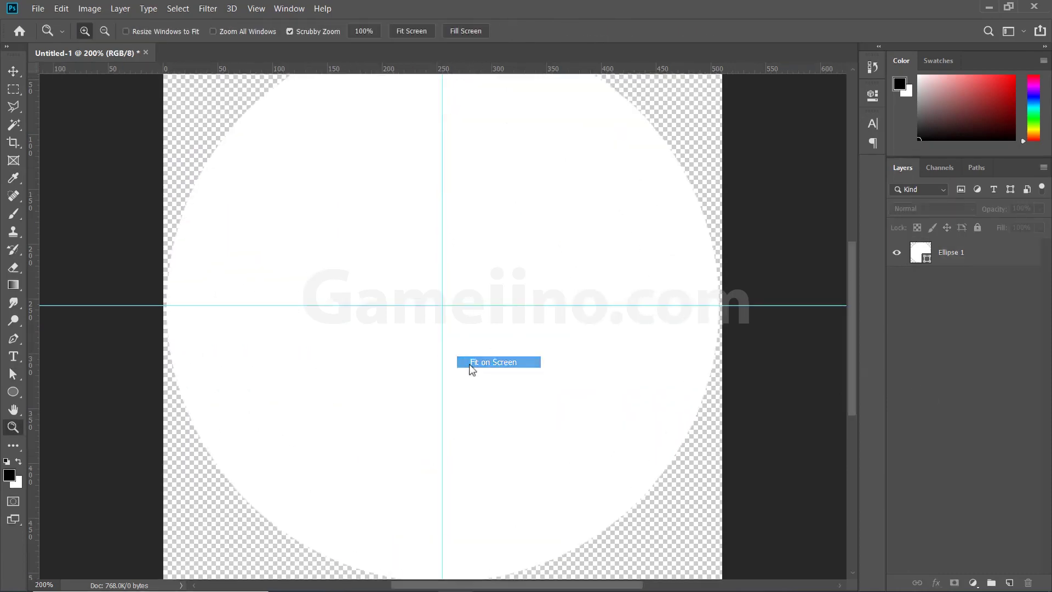
left_click(470, 363)
key("v")
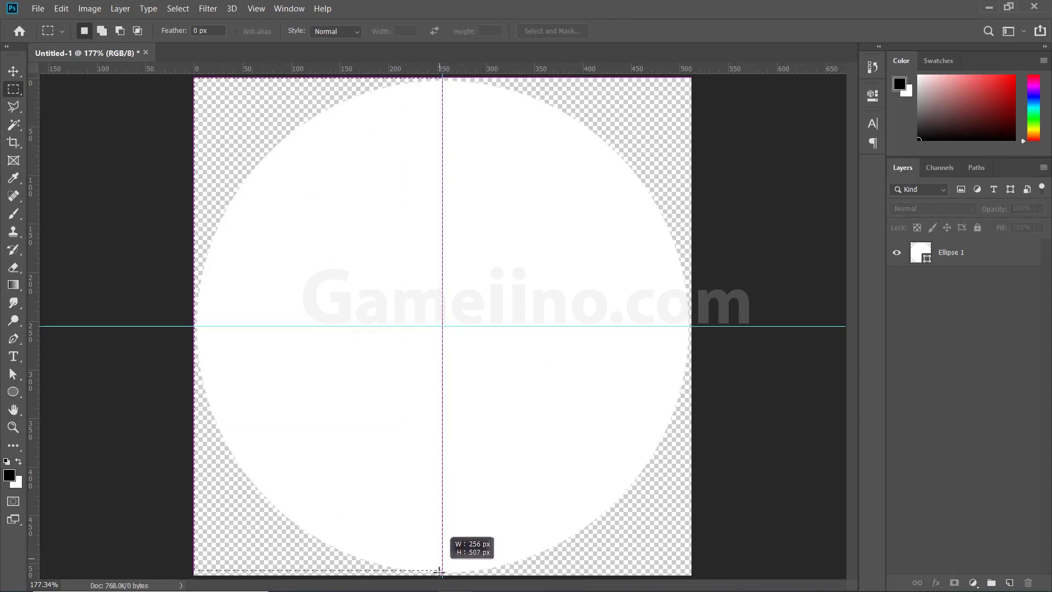
left_click(991, 252)
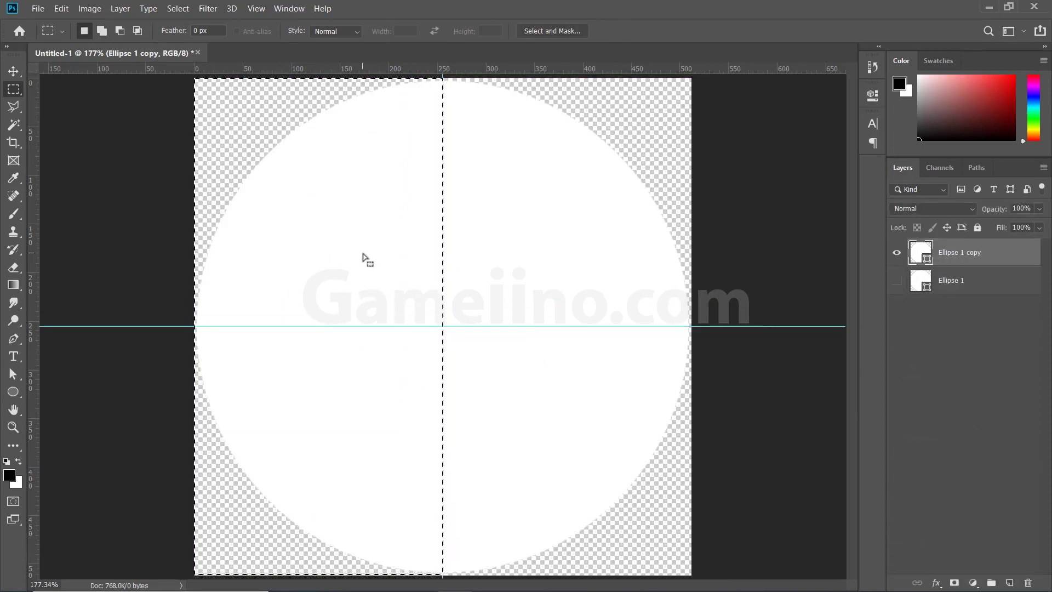
left_click(13, 268)
left_click(327, 216)
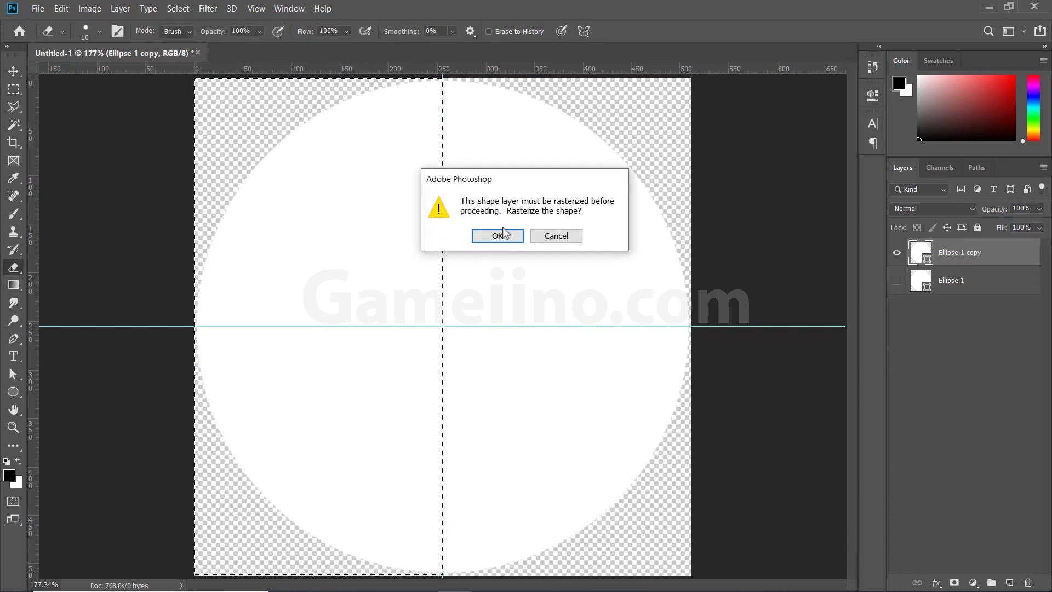
key("Escape")
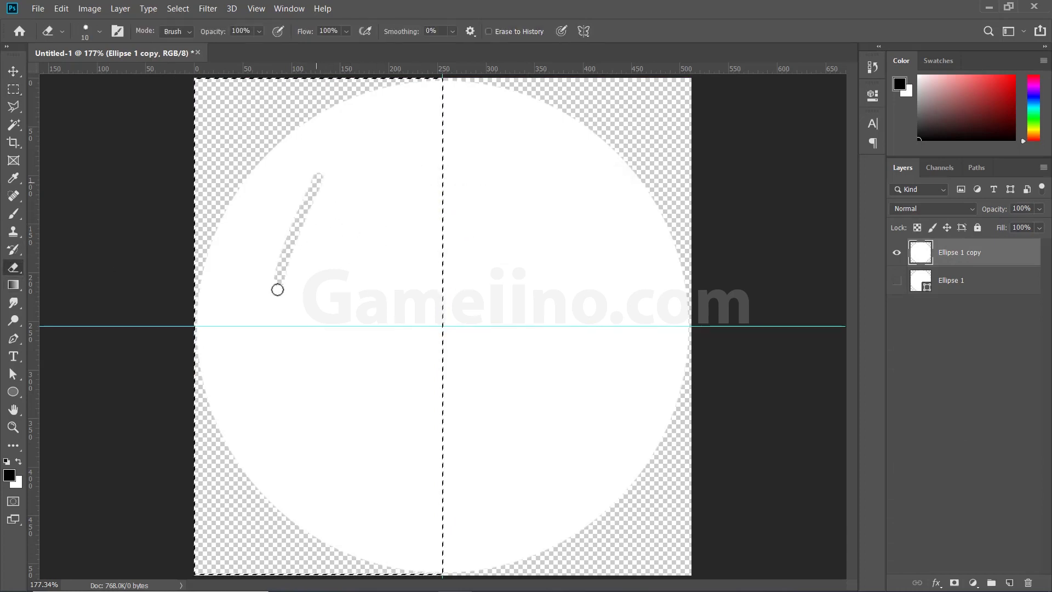
key("Delete")
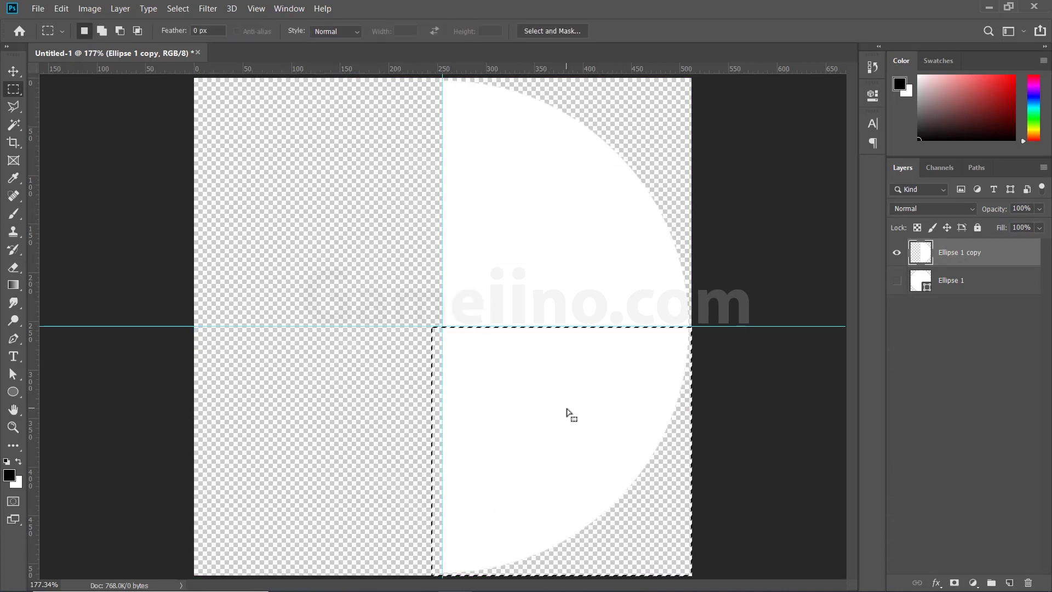
key("Delete")
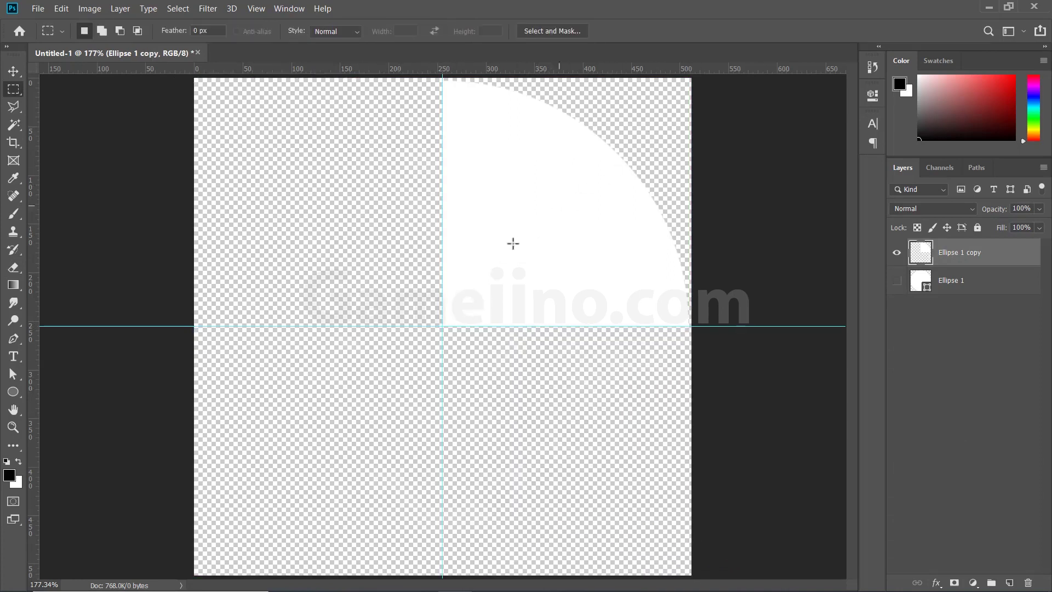
Zoom in on the quarter circle's corner and switch to the Polygonal Lasso Tool
key("z")
left_click(597, 287)
key("h")
left_click_drag(597, 282, 465, 349)
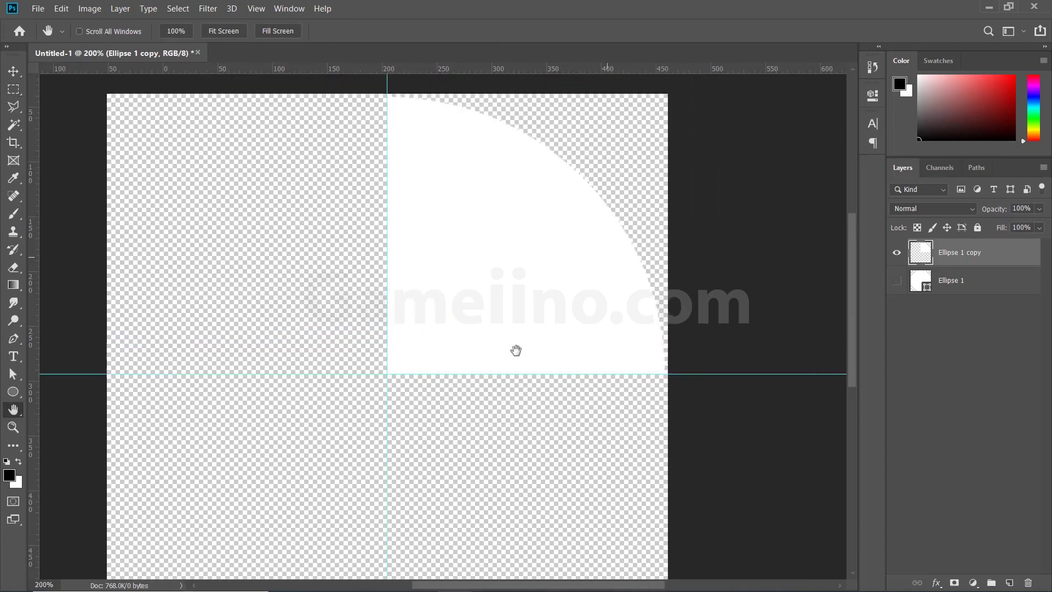
right_click(15, 111)
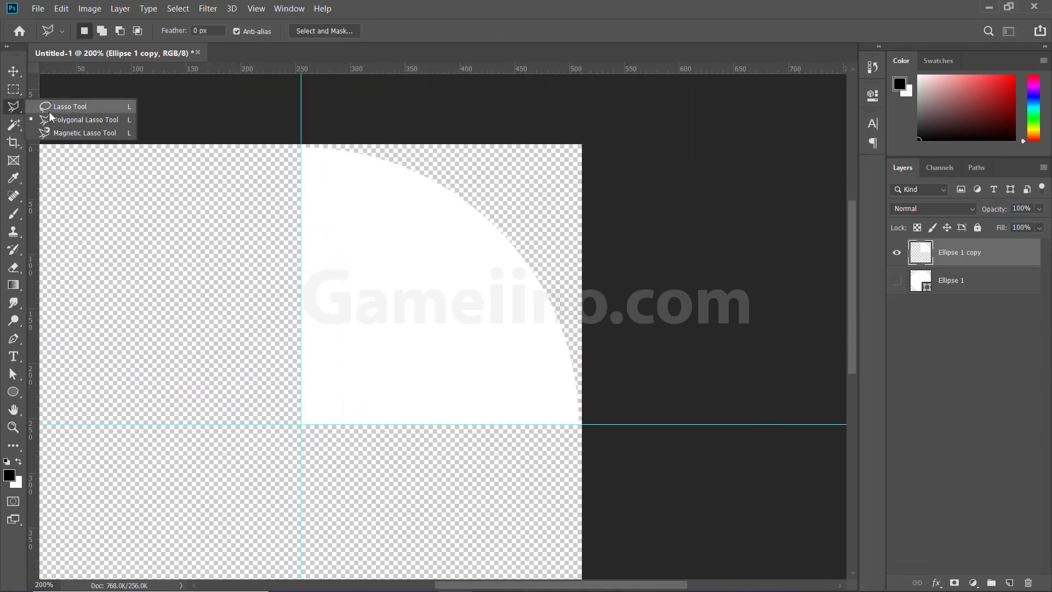
left_click(57, 122)
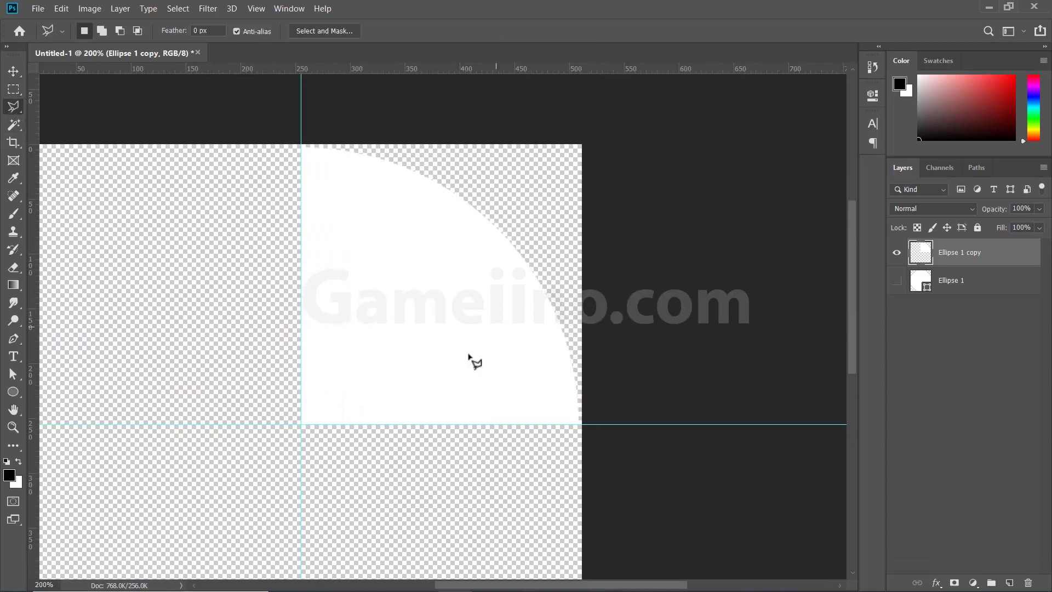
key("z")
left_click(297, 427)
left_click_drag(445, 316, 403, 403)
Delete the area right of the diagonal, leaving a 45° wedge, and deselect
key("l")
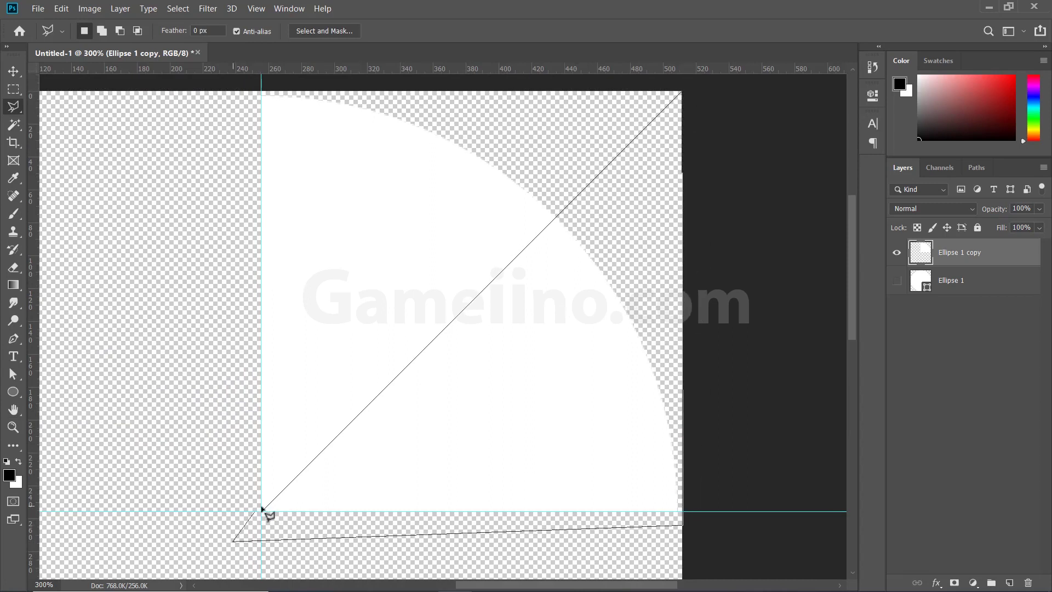
key("Delete")
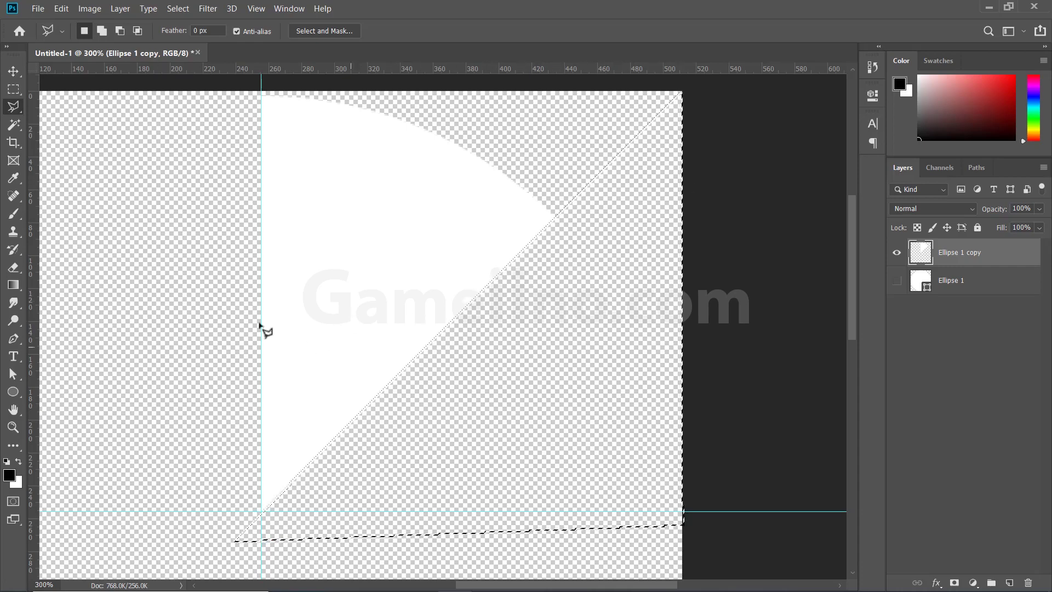
key("Escape")
key("z")
right_click(339, 335)
Keep Ellipse 1 hidden and drag both guides off the canvas
left_click(376, 342)
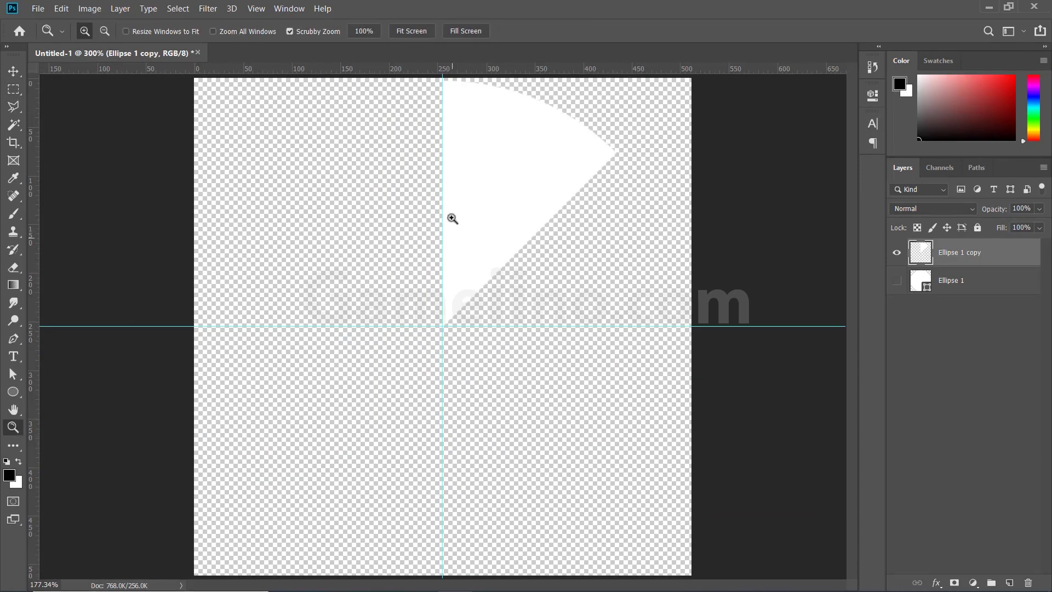
left_click(896, 279)
left_click(896, 280)
key("v")
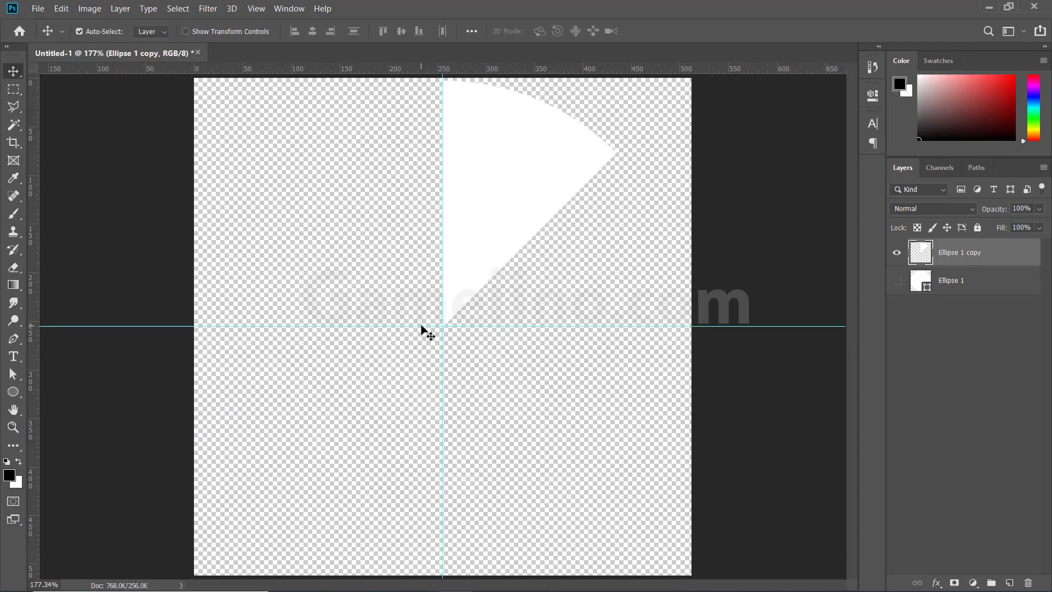
left_click_drag(426, 326, 444, 68)
left_click_drag(442, 115, 33, 115)
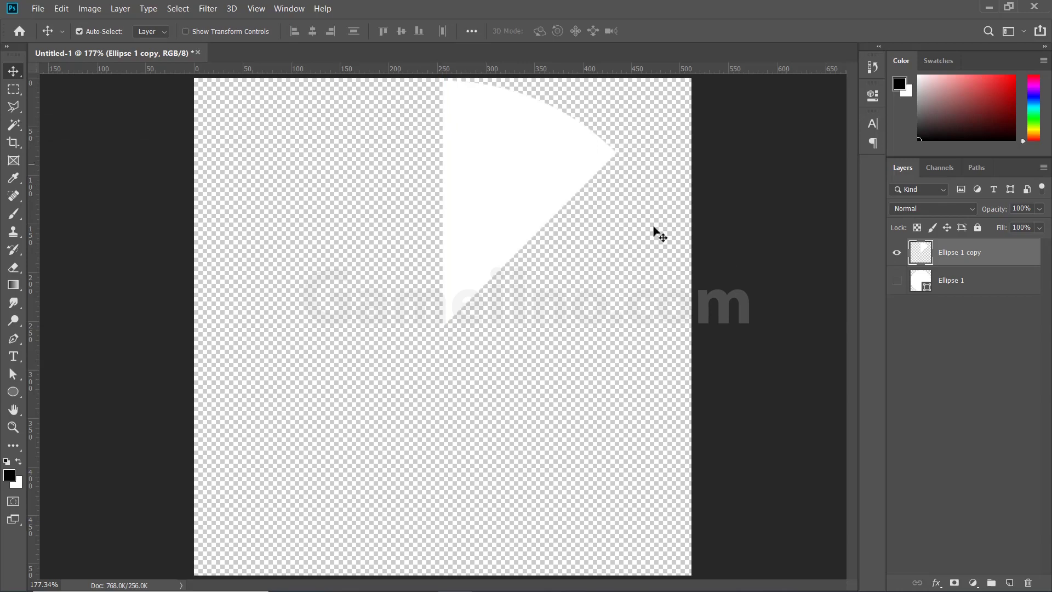
Select the wedge's pixels and crop the canvas tightly around them
left_click(922, 257, "ctrl")
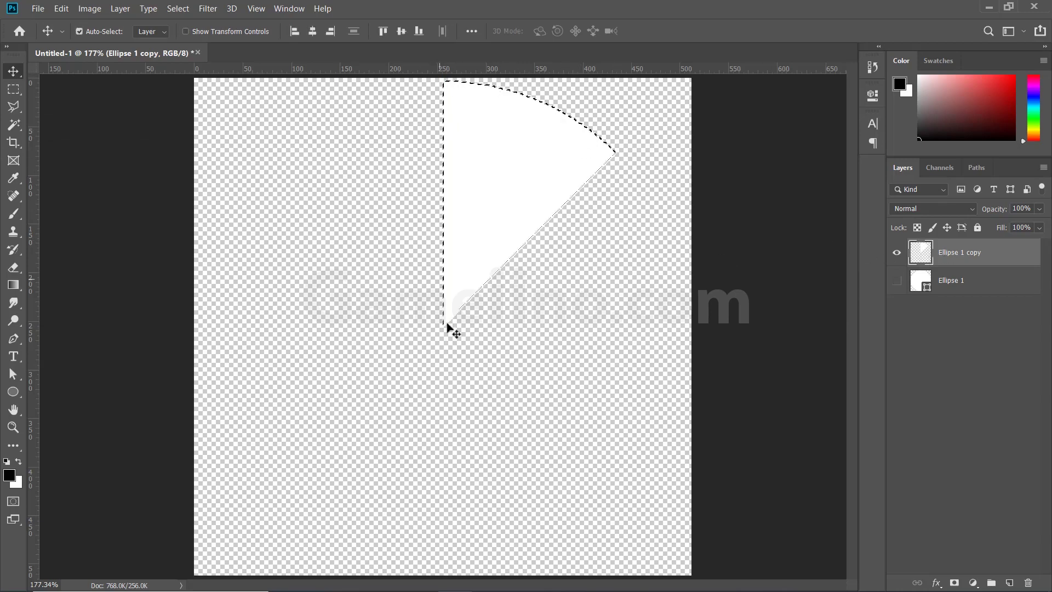
left_click(87, 9)
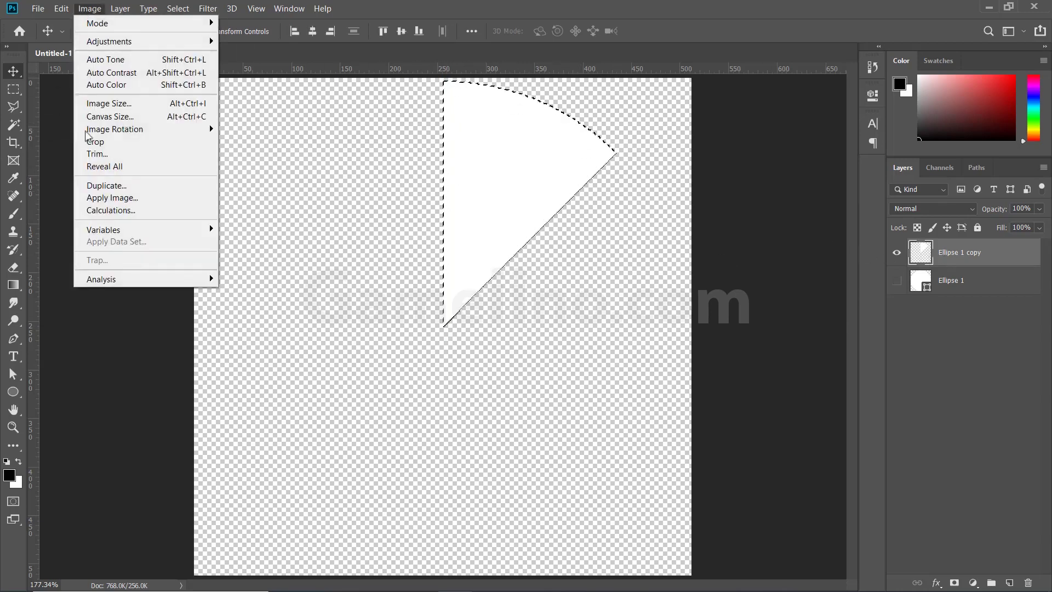
left_click(99, 139)
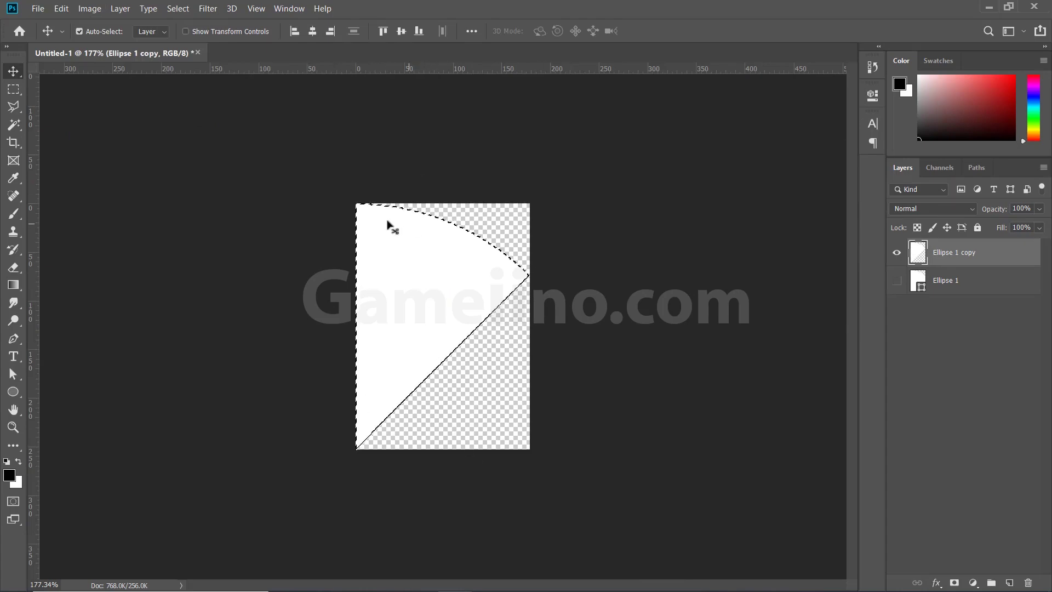
Export the 179 x 253 wedge as a PNG via Export As
left_click(38, 8)
mouse_move(65, 186)
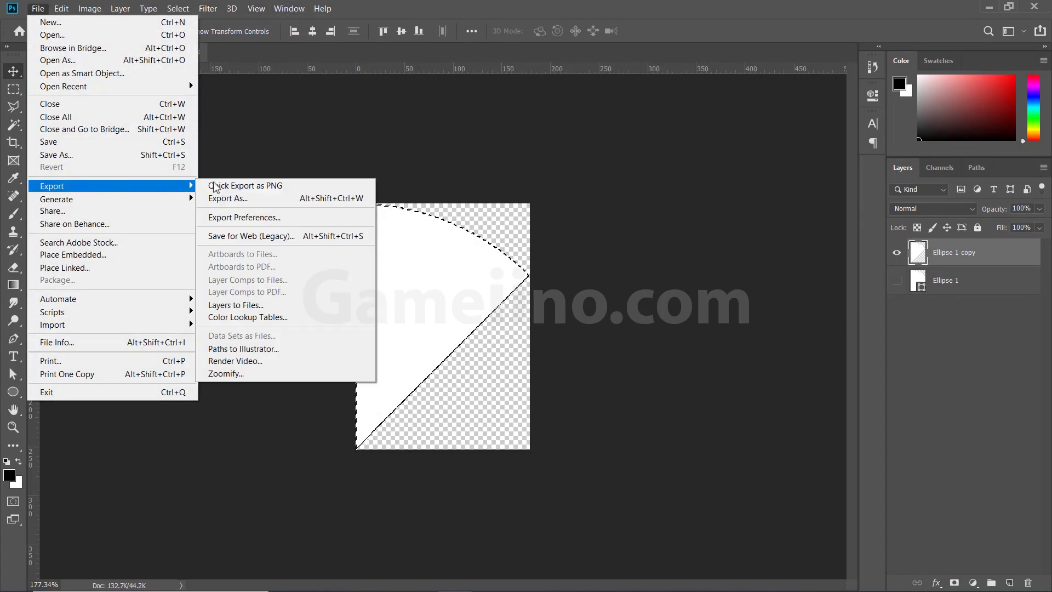
left_click(245, 195)
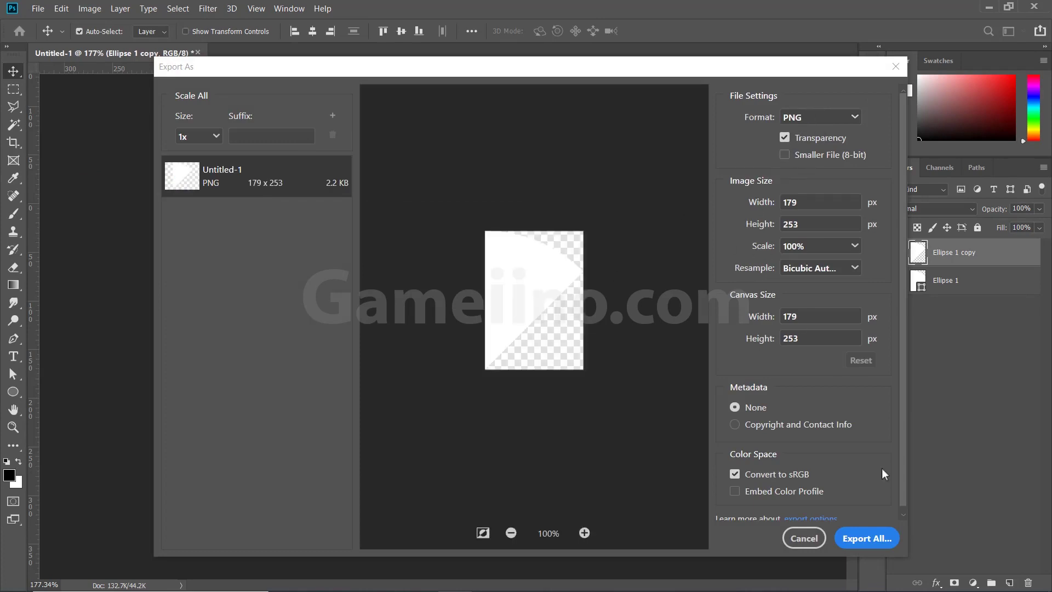
left_click(866, 538)
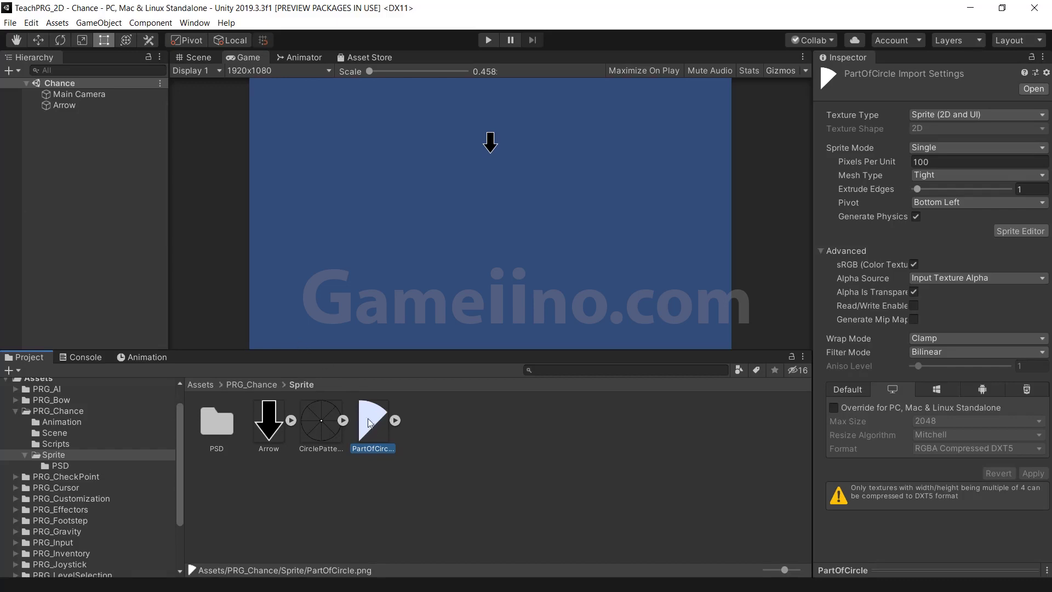
Place the PartOfCircle sprite in the Chance scene and rename it Part Circle (1)
left_click_drag(372, 422, 96, 215)
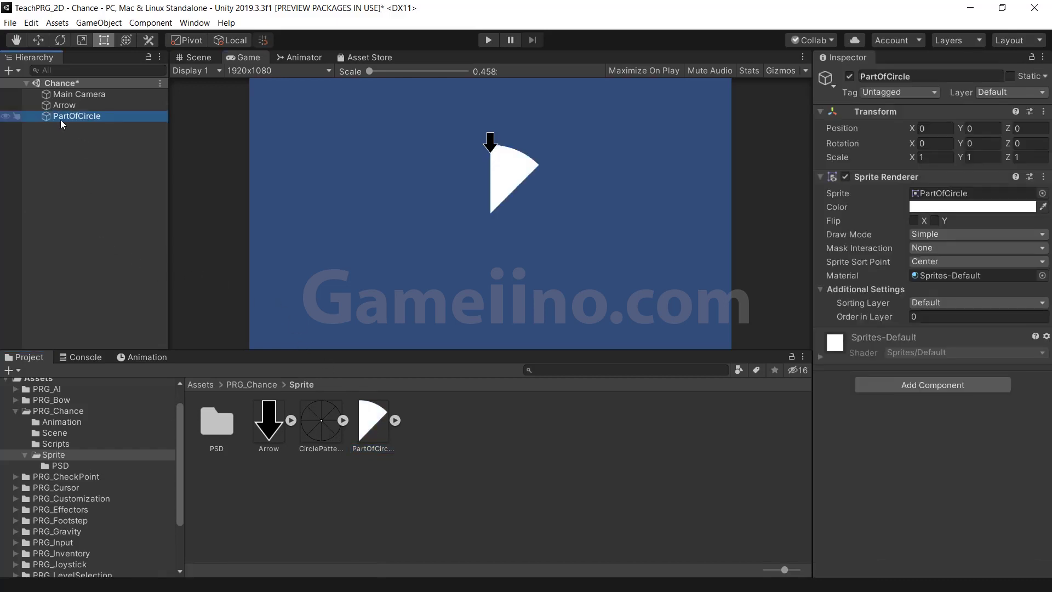
left_click(932, 77)
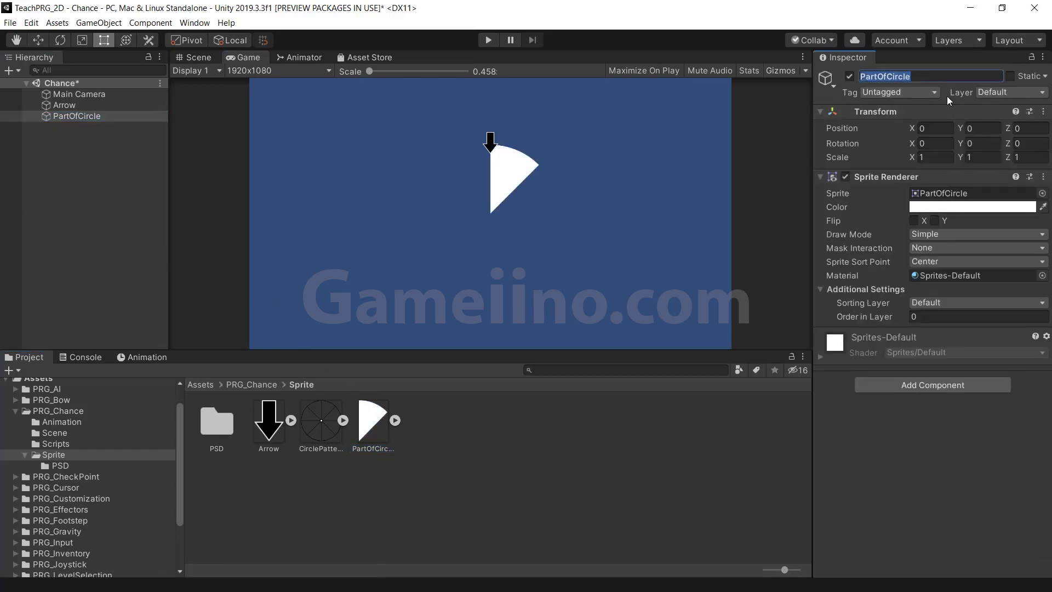
key("End")
key("BackSpace")
key("BackSpace")
type("(1)")
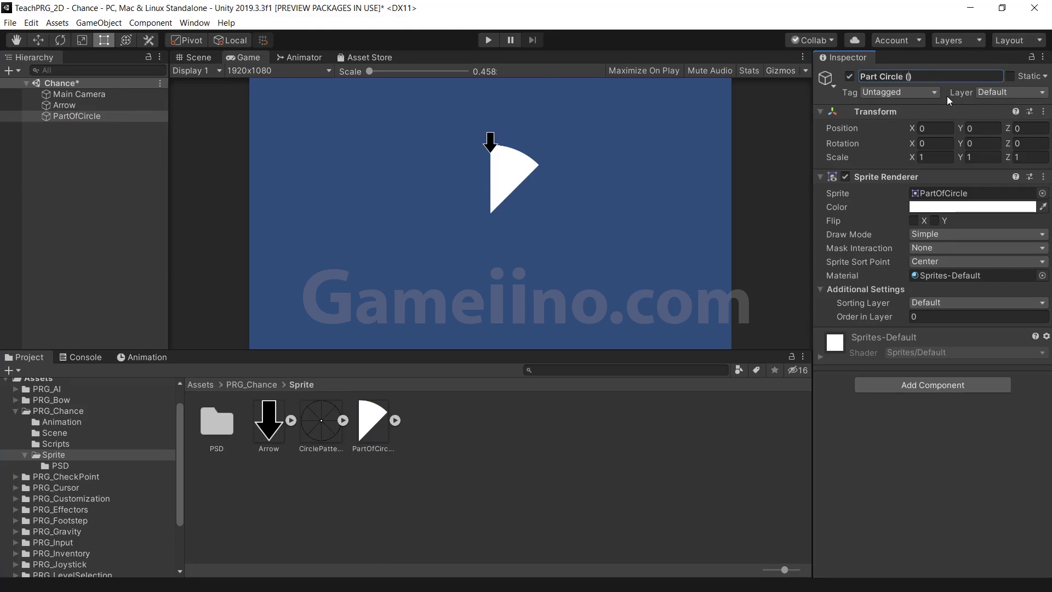
key("Return")
Tint the wedge's Sprite Renderer colour fully saturated yellow
left_click(935, 208)
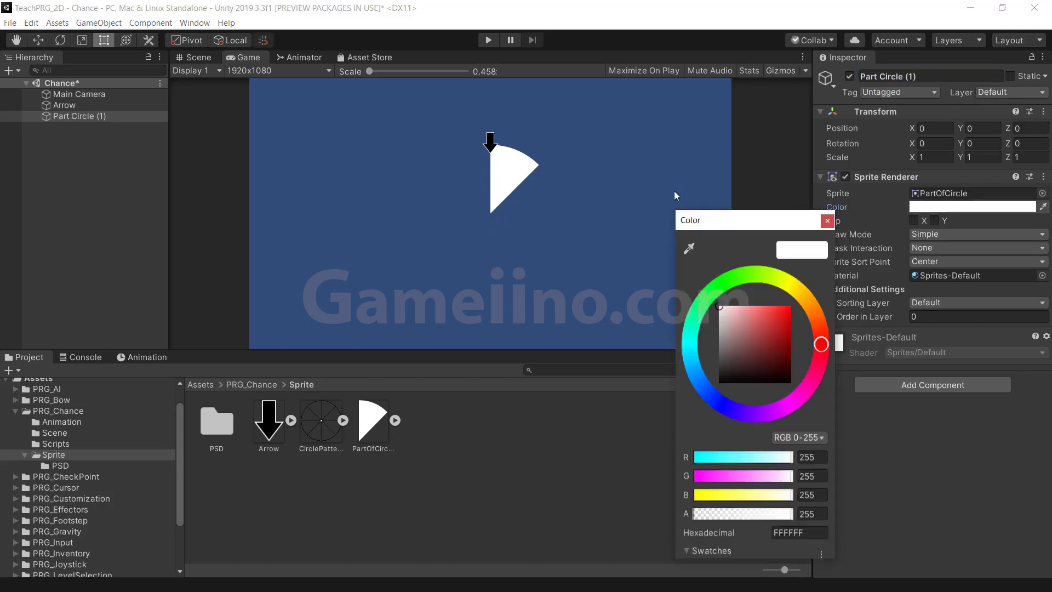
mouse_move(777, 276)
left_mouse_down()
mouse_move(786, 296)
mouse_move(795, 276)
left_mouse_up()
left_click(786, 296)
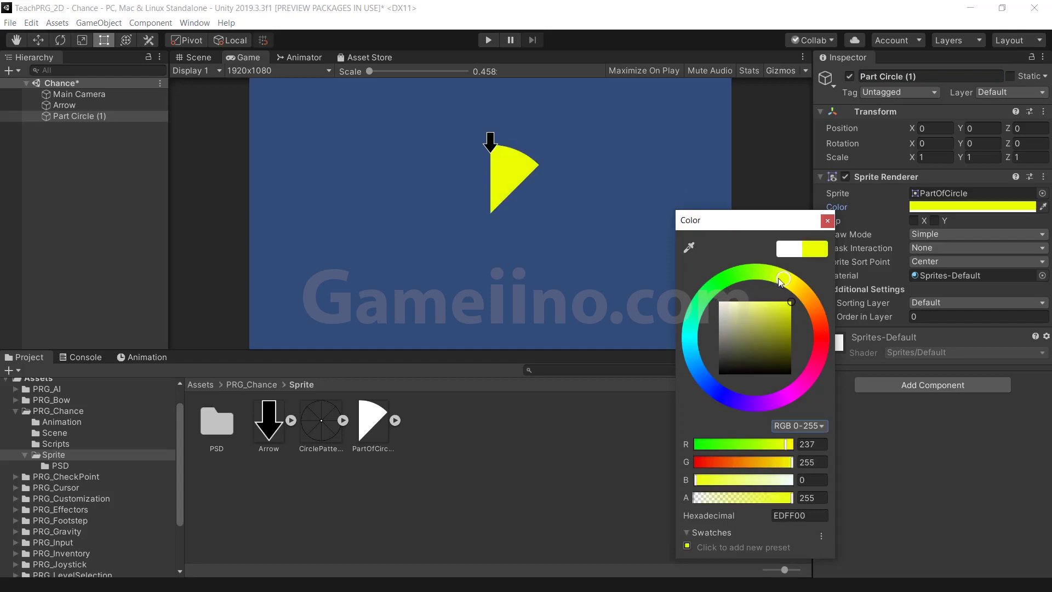
left_click(827, 220)
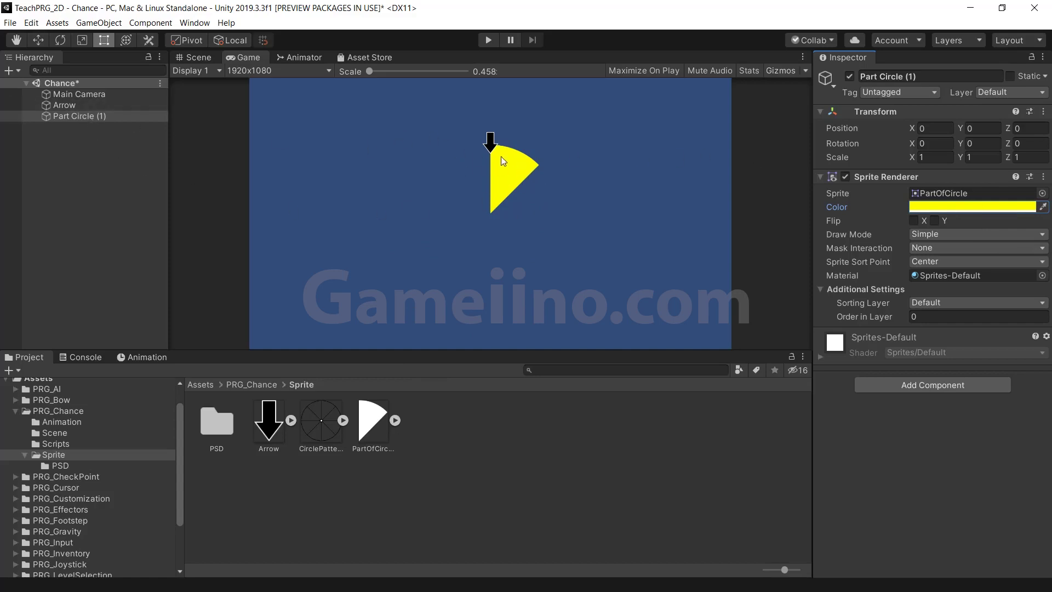
Duplicate Part Circle (1) as Part Circle (2) and set its Rotation Z to -45
left_click(88, 119)
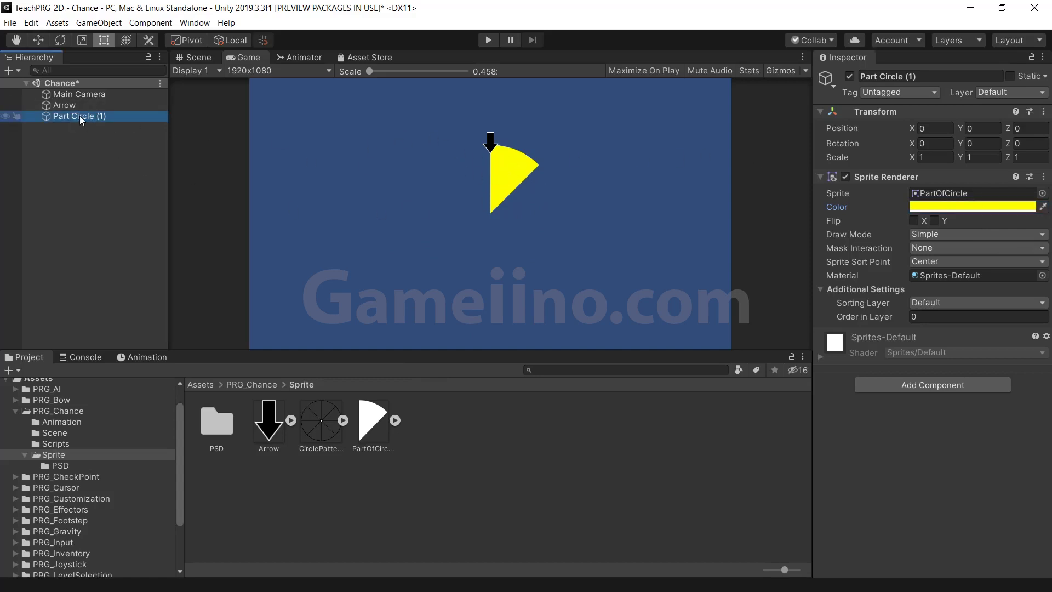
key("ctrl+d")
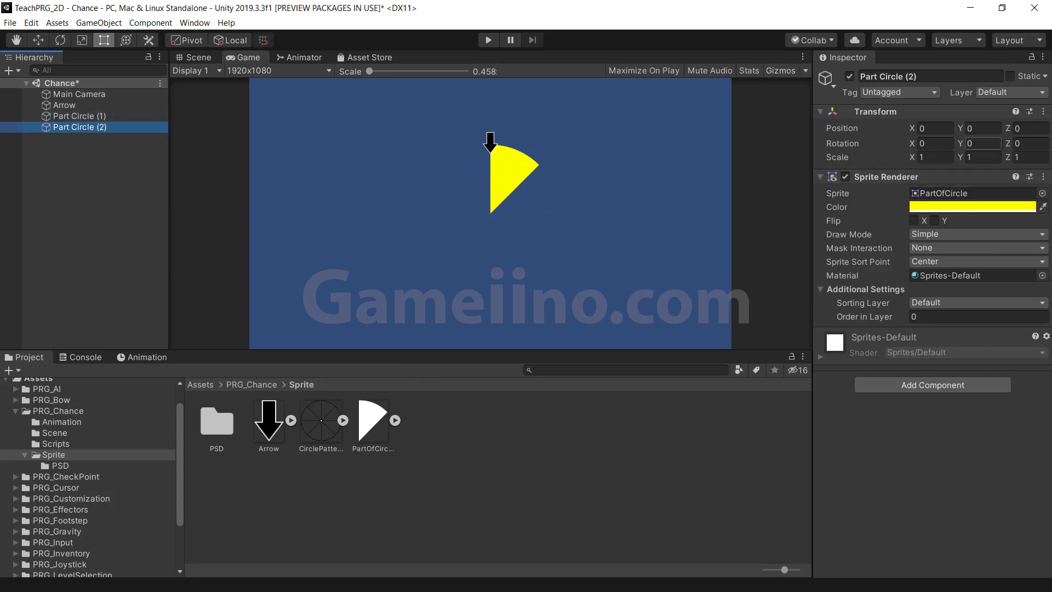
mouse_move(1008, 143)
left_mouse_down()
mouse_move(270, 145)
mouse_move(926, 147)
left_mouse_up()
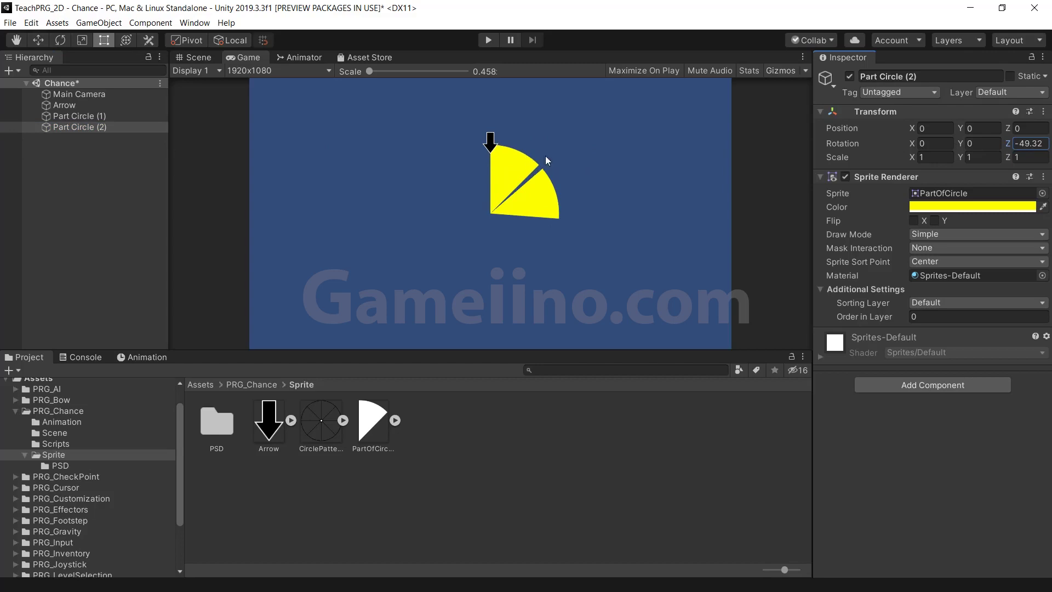
left_click(1041, 145)
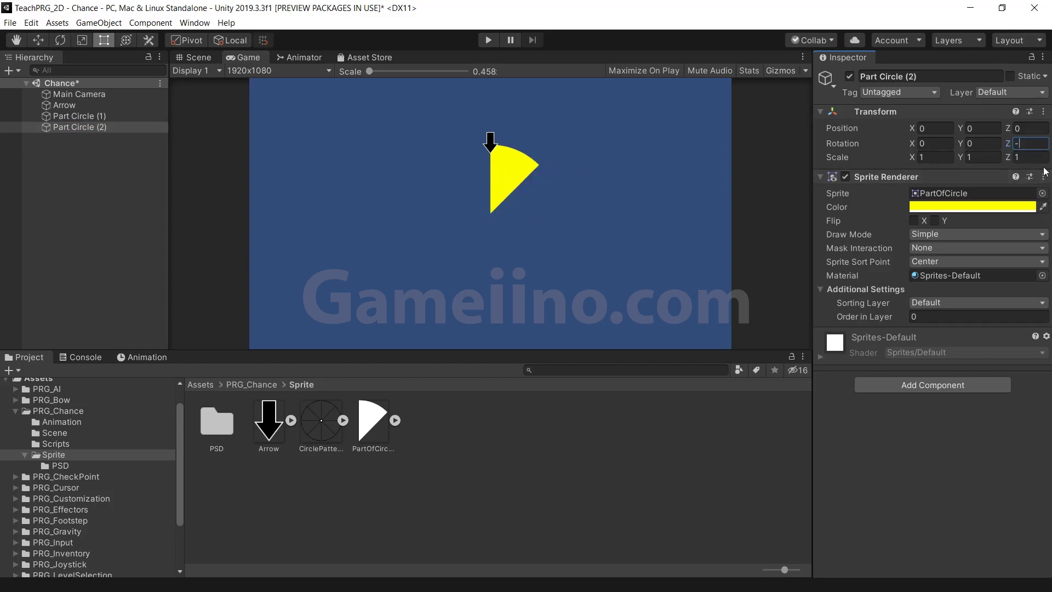
type("-45")
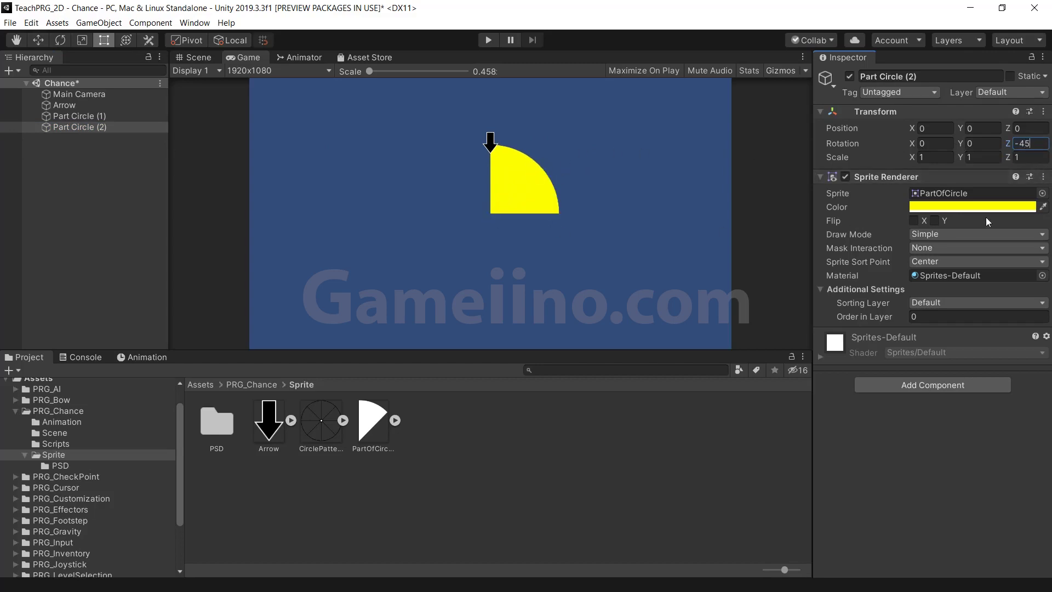
Colour Part Circle (2) green and check the seam in the Game view
left_click(980, 207)
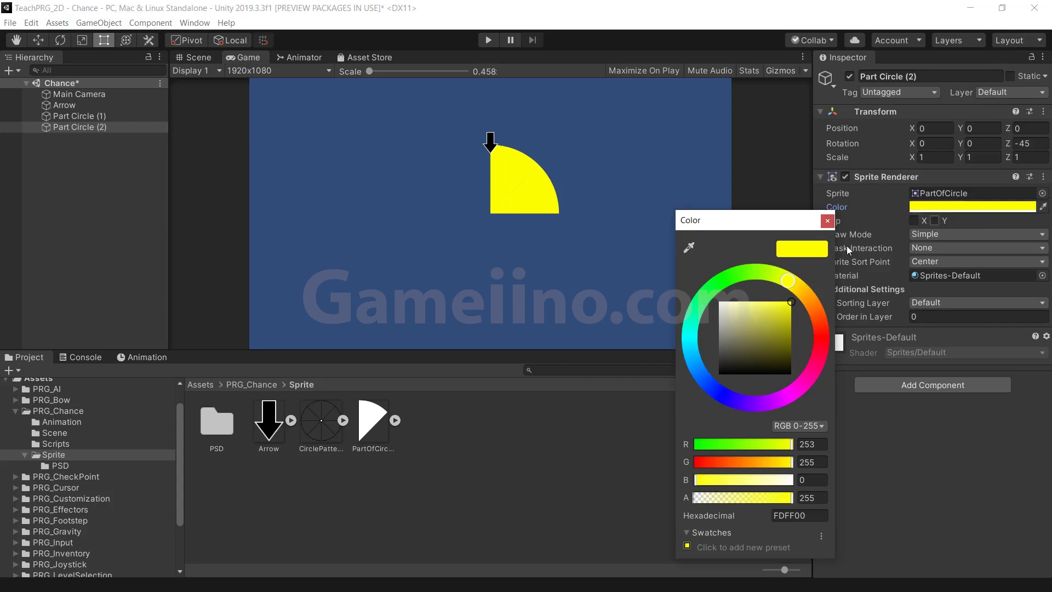
left_click(761, 274)
left_click_drag(760, 271, 752, 268)
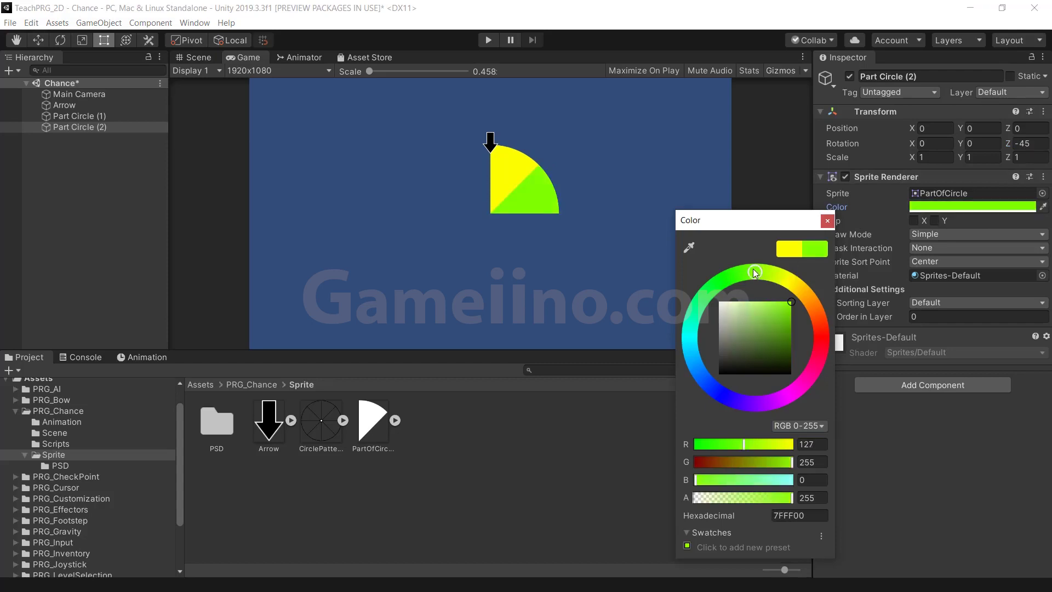
left_click(827, 220)
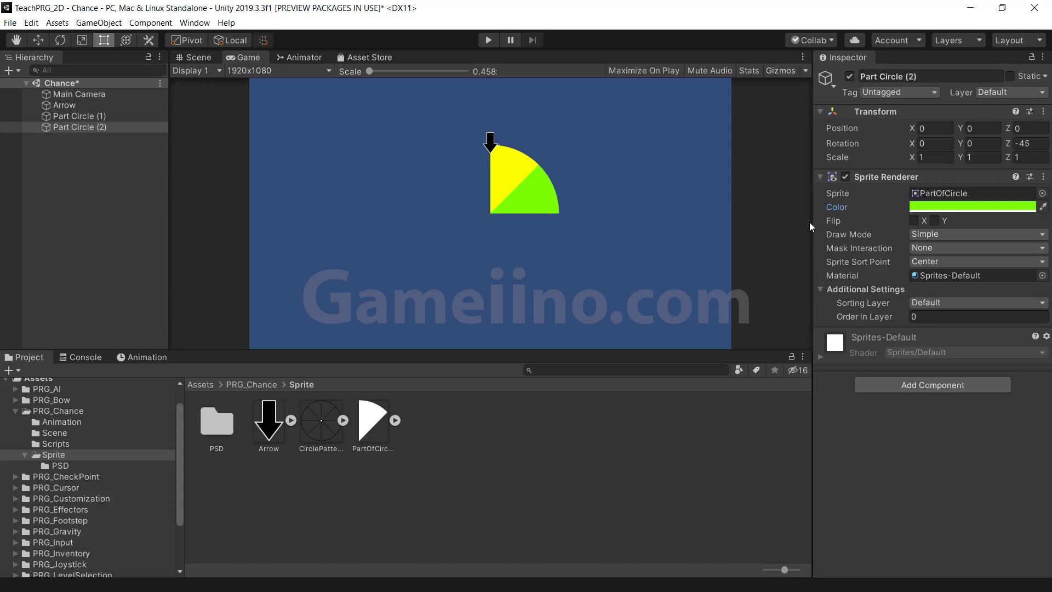
left_click_drag(369, 71, 449, 72)
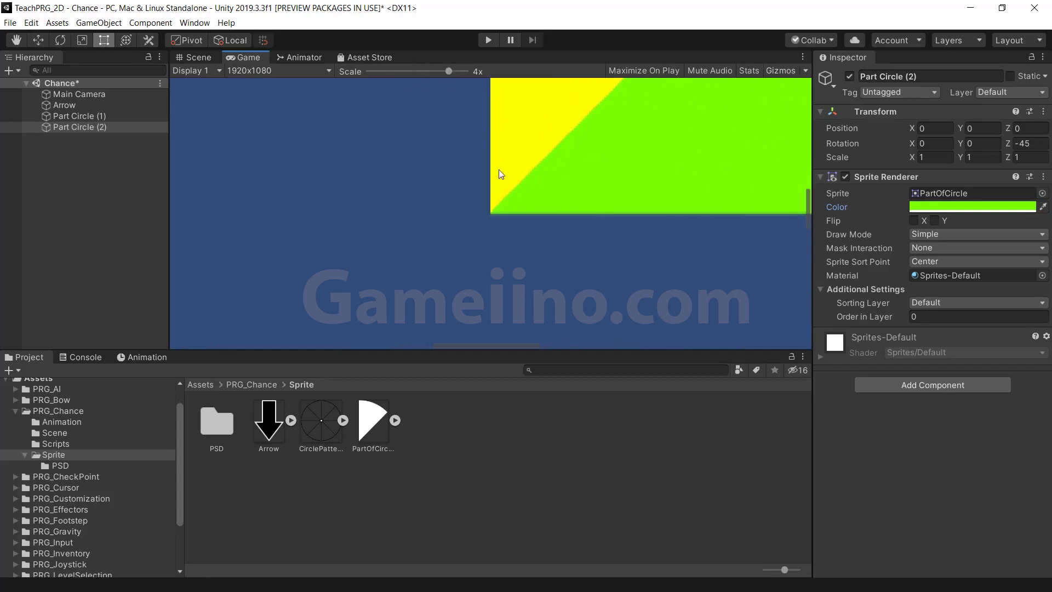
left_click_drag(408, 71, 328, 83)
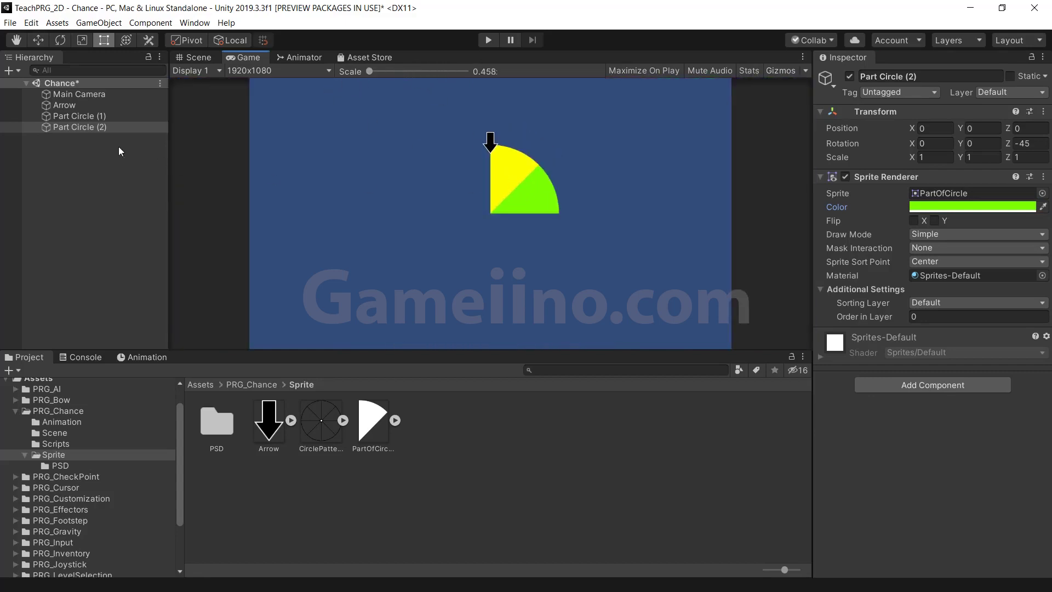
Duplicate both sectors, rotate Part Circle (3) to 90 and set Part Circle (4)'s rotation
left_click(70, 116)
left_click(70, 128, "shift")
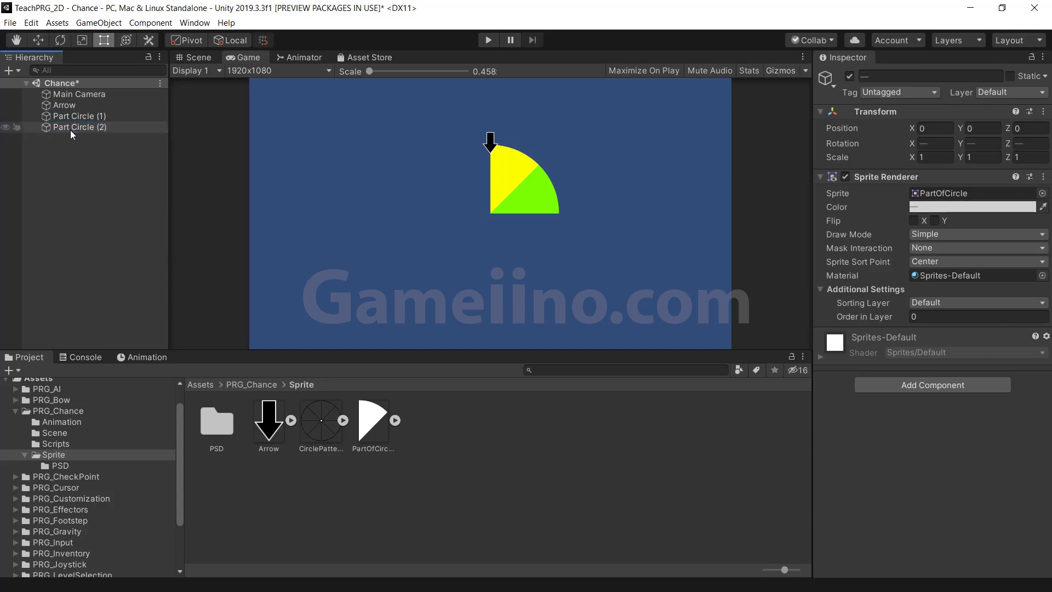
key("ctrl+d")
left_click(70, 169)
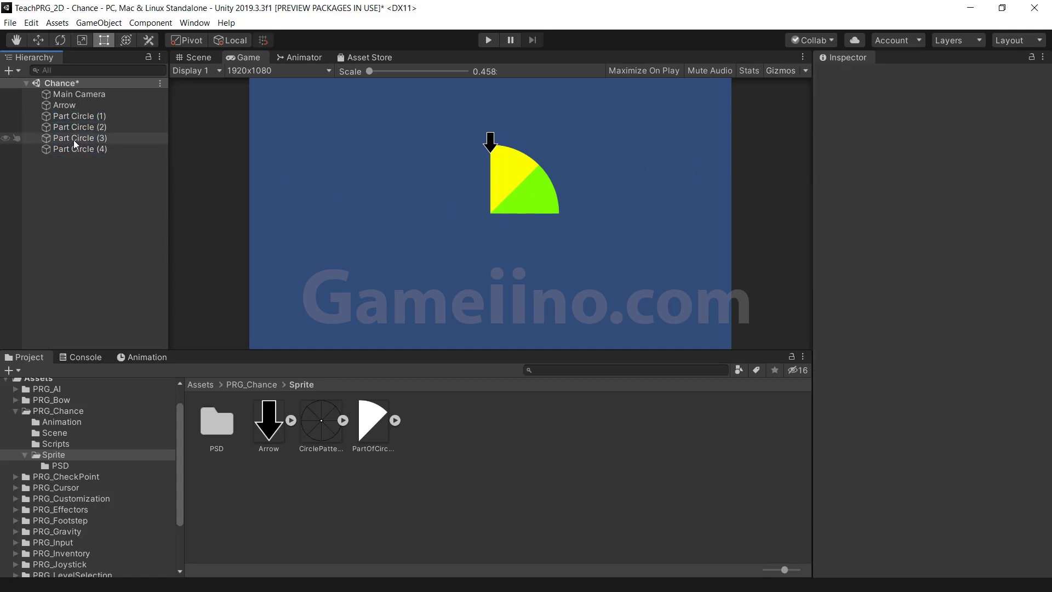
left_click(80, 138)
left_click(1029, 141)
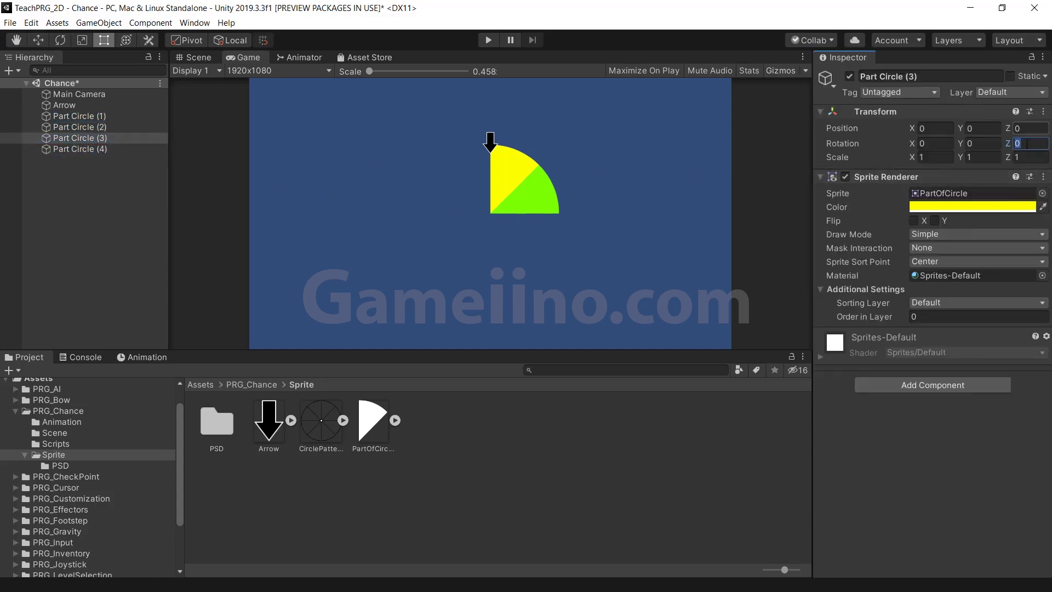
type("90")
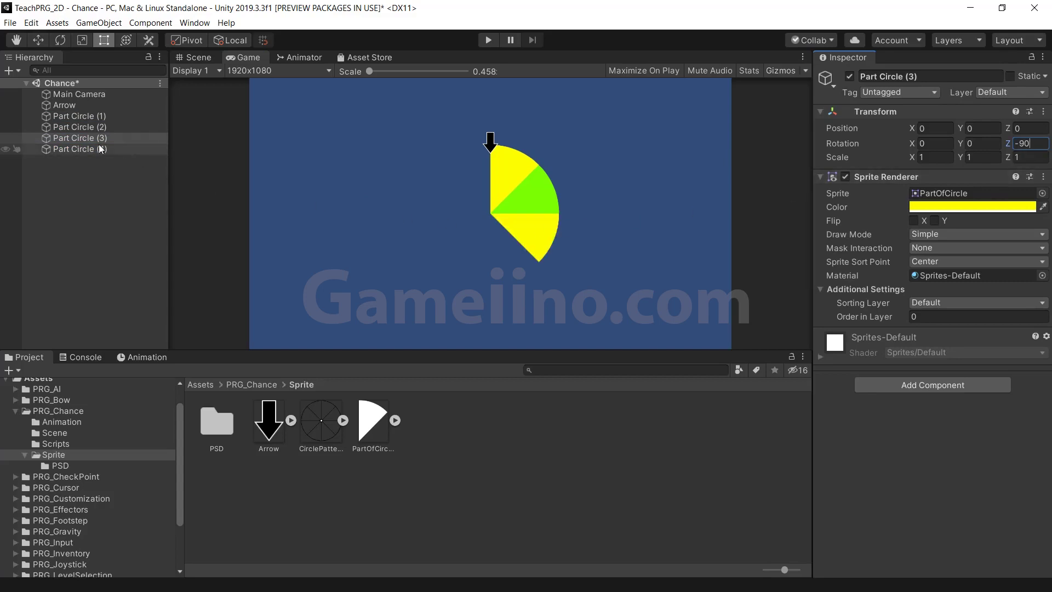
left_click(99, 149)
left_click(1022, 143)
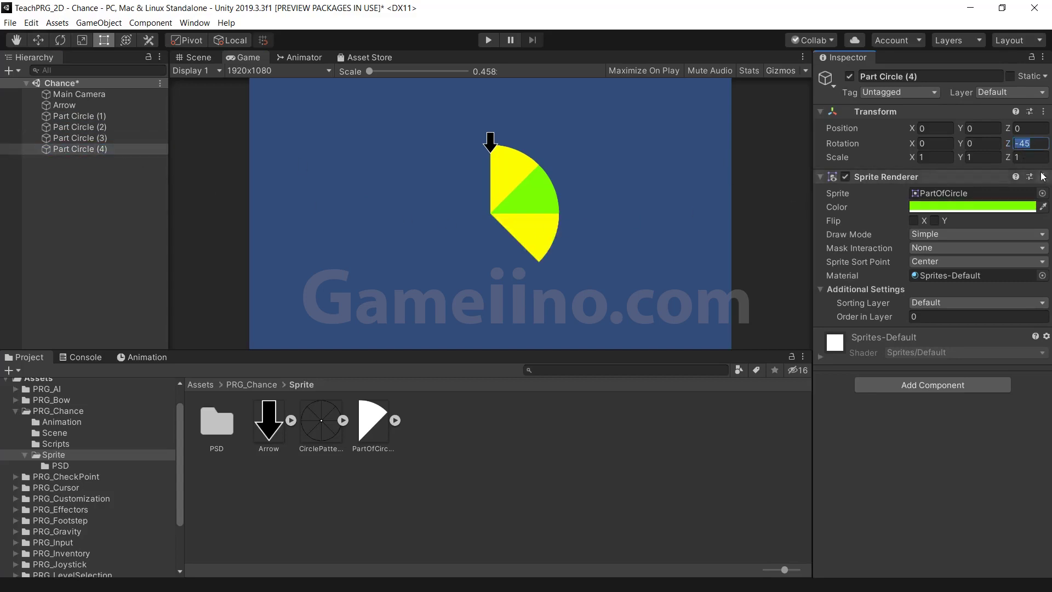
type("-125")
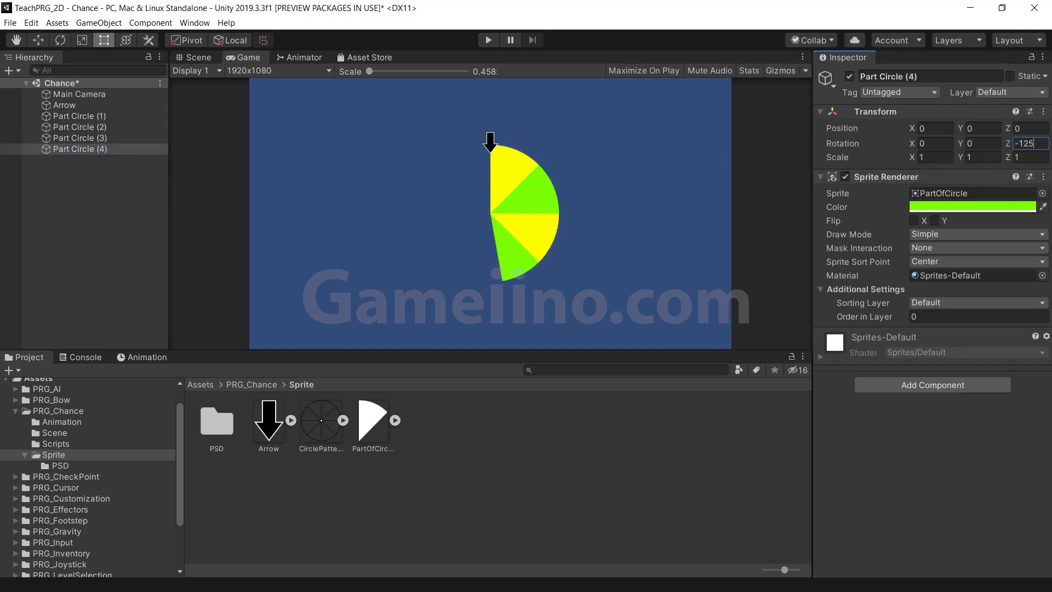
key("BackSpace")
key("BackSpace")
type("35")
Colour Part Circle (3) blue and Part Circle (4) yellow
left_click(97, 138)
left_click(975, 206)
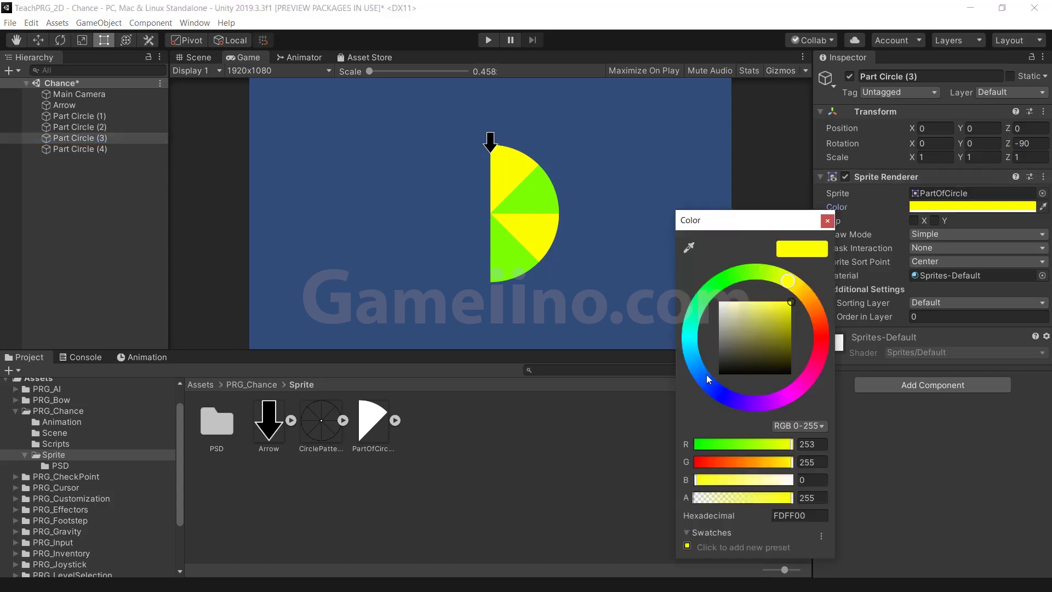
left_click(730, 399)
left_click(83, 149)
left_click_drag(753, 272, 789, 281)
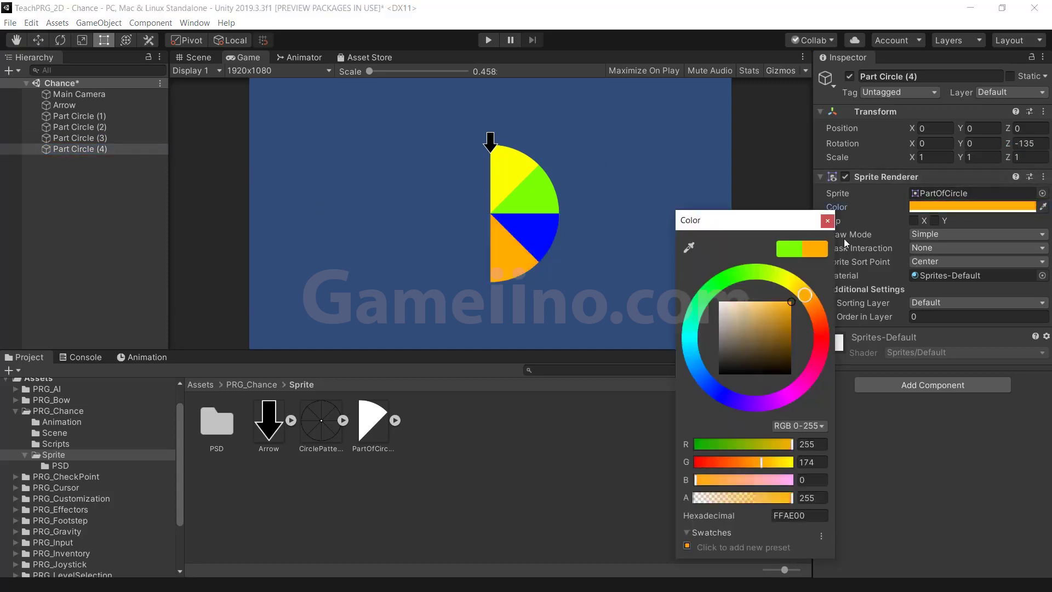
left_click(827, 220)
Duplicate all four sectors, colour Part Circle (5) red and rotate Part Circle (6) to 225
left_click(79, 117)
left_click(79, 149, "shift")
key("ctrl+d")
left_click(80, 160)
left_click(1022, 143)
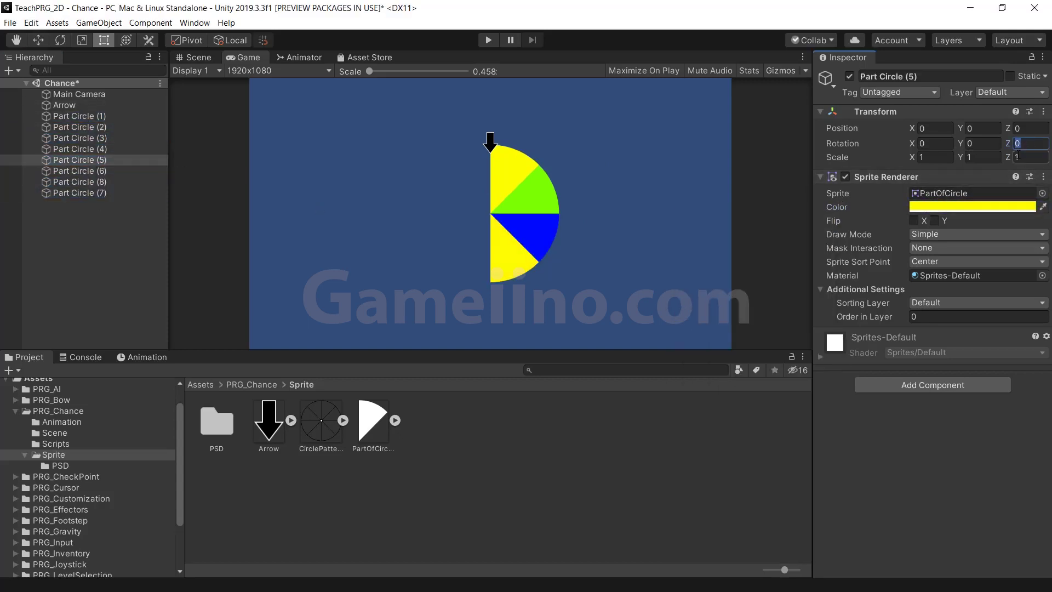
left_click(972, 207)
left_click(811, 307)
left_click(79, 171)
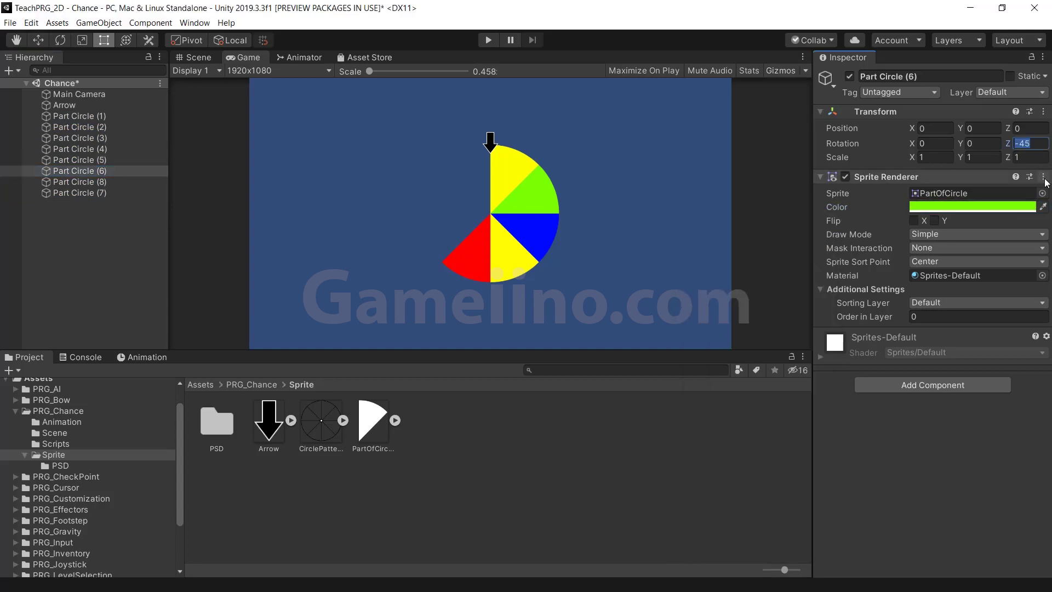
type("225")
Set Part Circle (8) to -270 in blue and Part Circle (7) to -315 in red
left_click(80, 182)
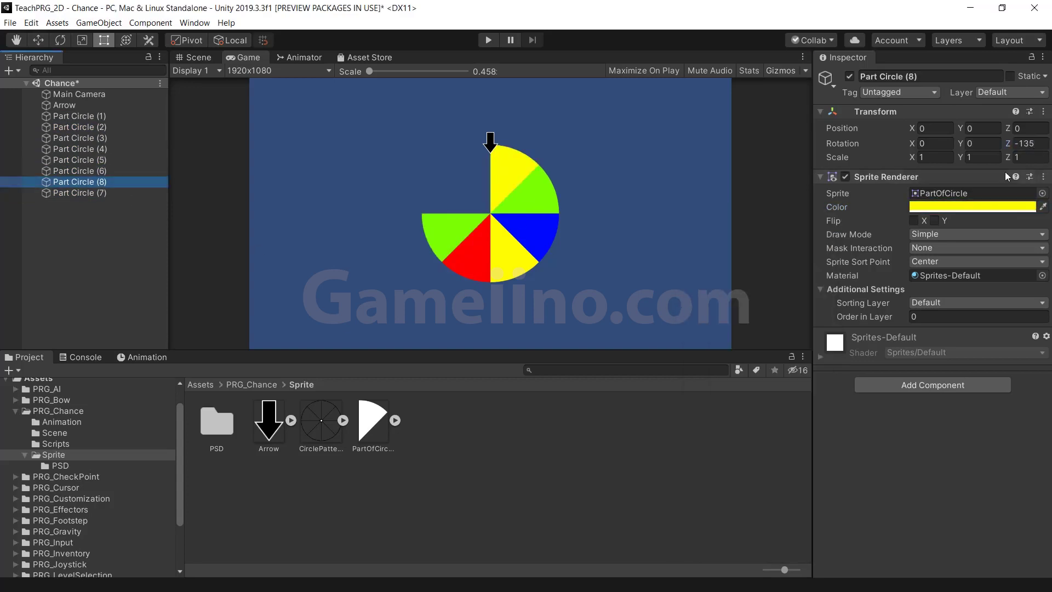
left_click(1021, 143)
type("-270")
left_click(972, 206)
left_click(720, 393)
left_click(79, 192)
left_click(1022, 143)
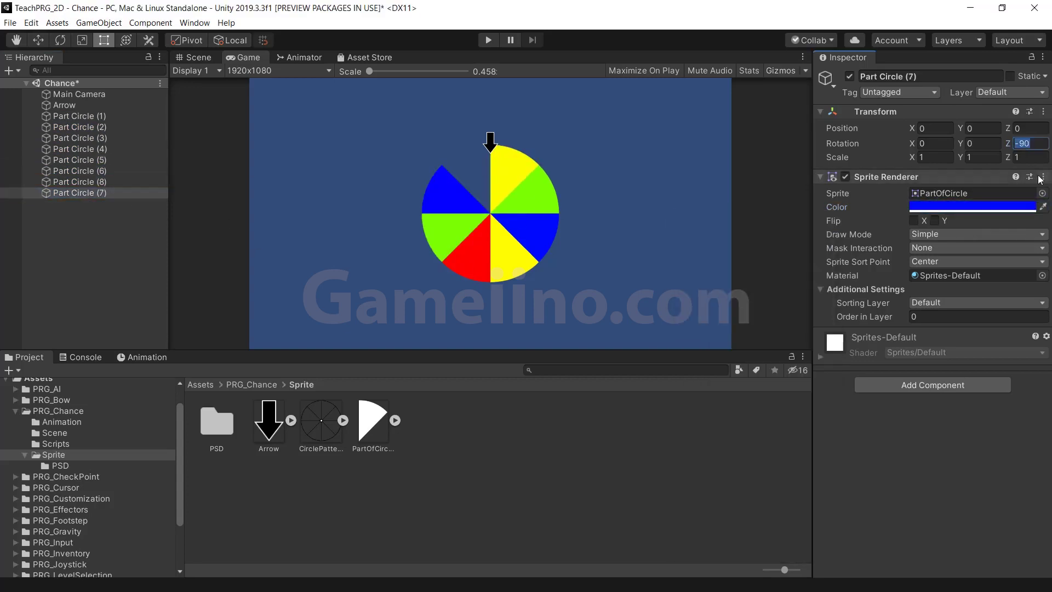
type("-315")
left_click(973, 207)
left_click(810, 307)
left_click(476, 183)
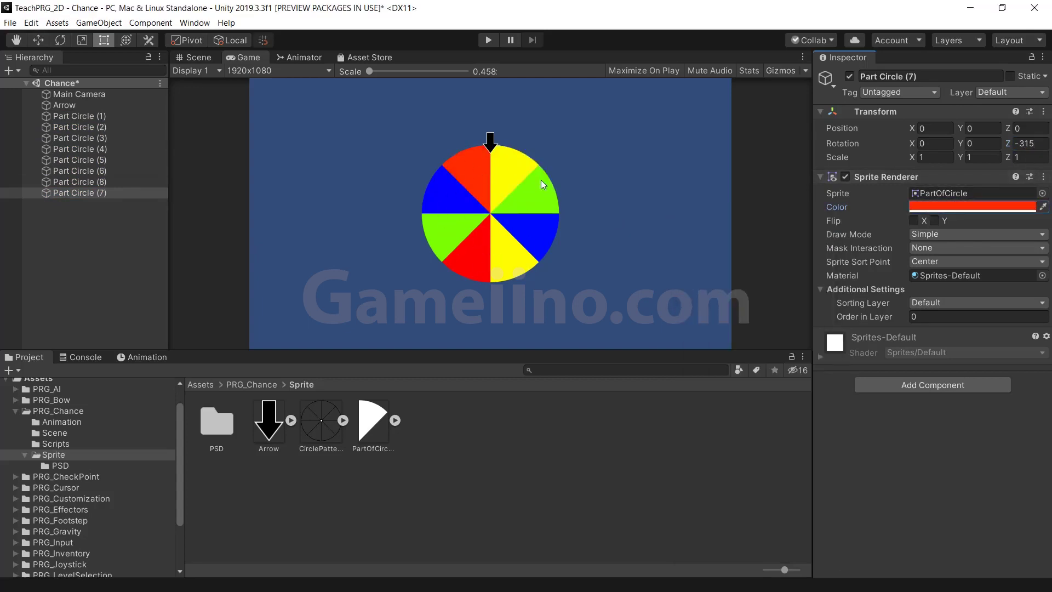
left_click(141, 236)
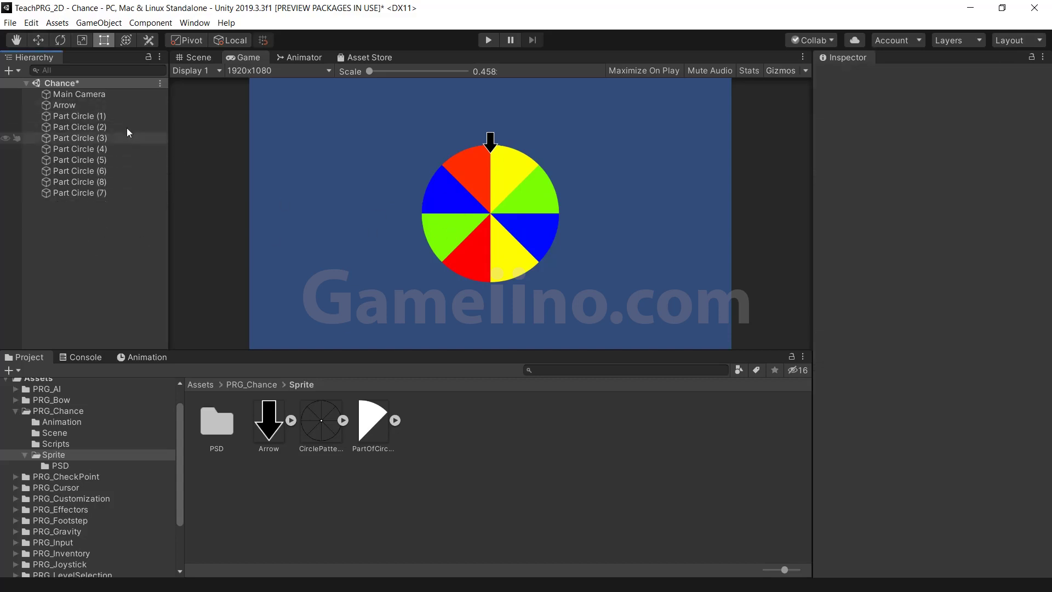
Create a new empty GameObject in the Hierarchy and reset its Transform to the origin
left_click(97, 116)
left_click(86, 193, "shift")
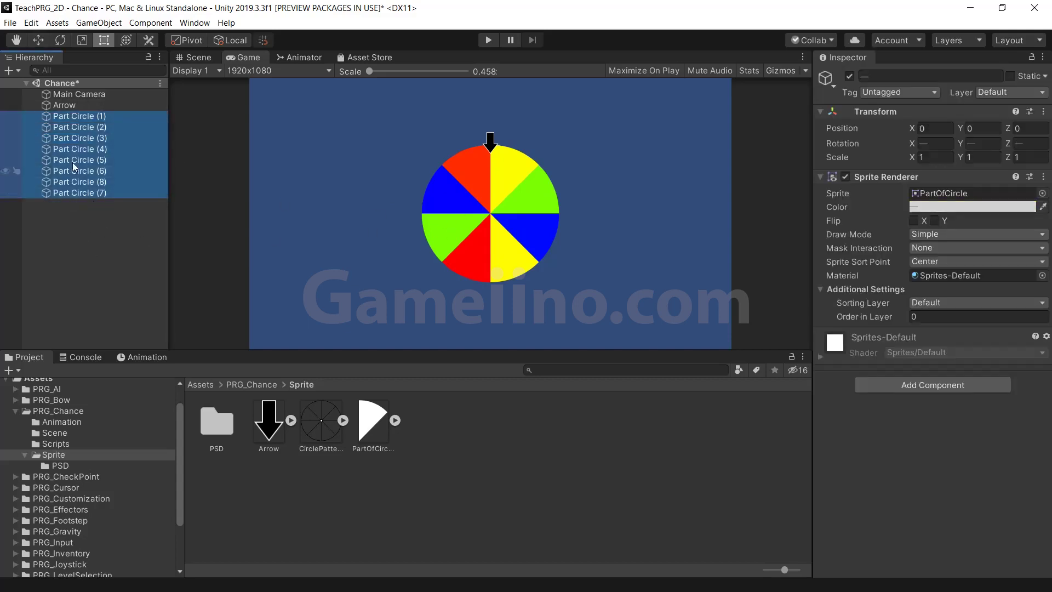
right_click(65, 226)
left_click(82, 335)
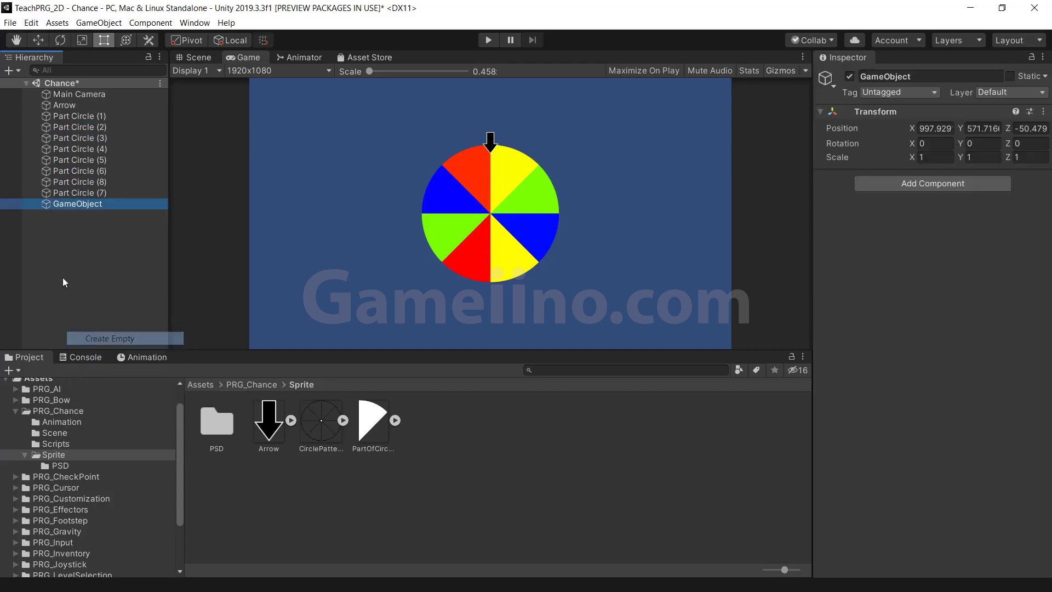
right_click(905, 112)
left_click(931, 122)
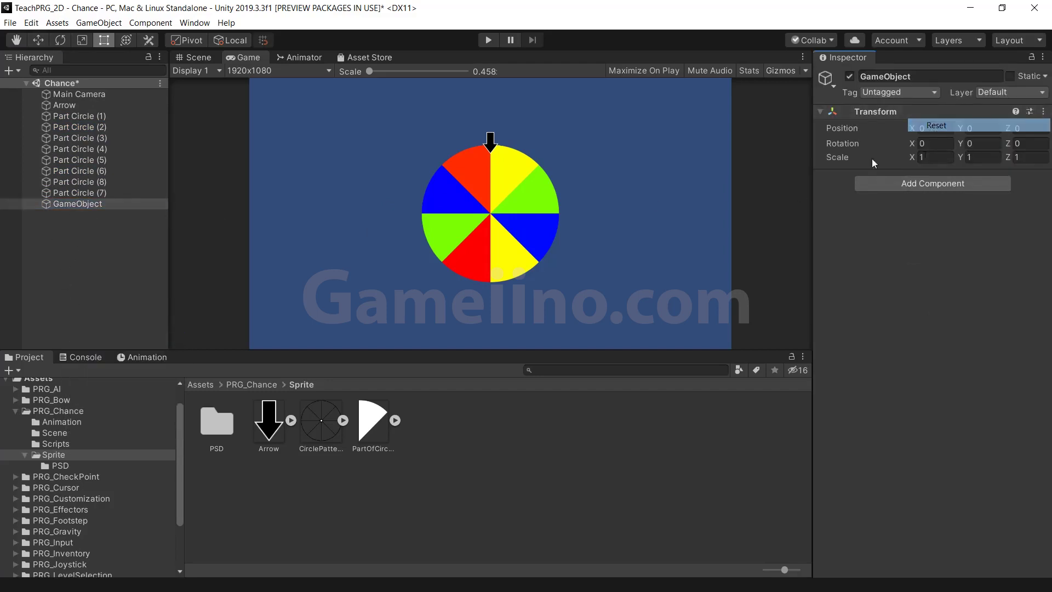
left_click(90, 126)
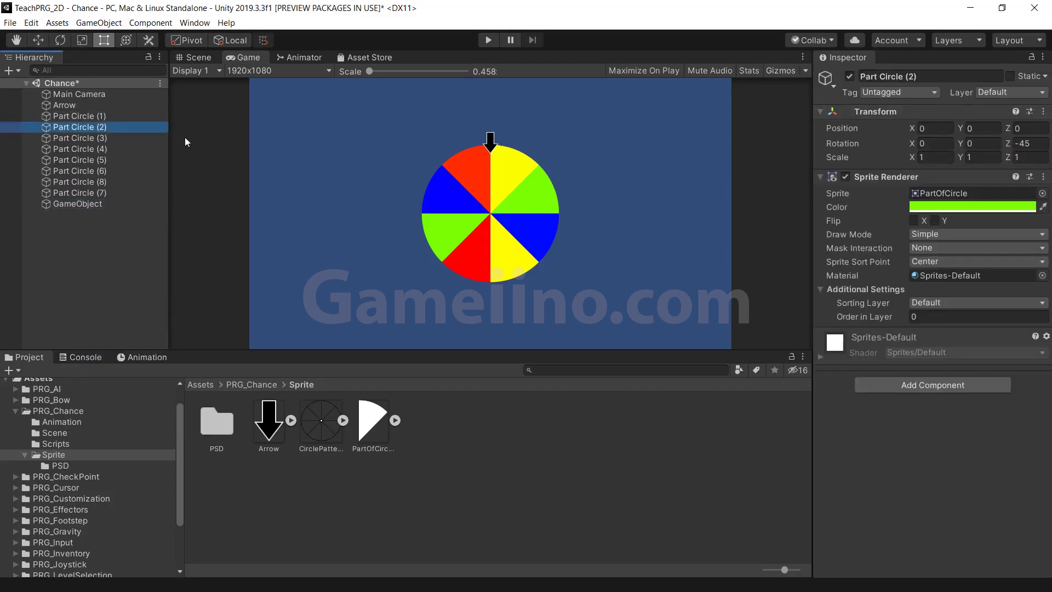
left_click(109, 138)
Rename the new empty object to Circle
left_click(96, 204)
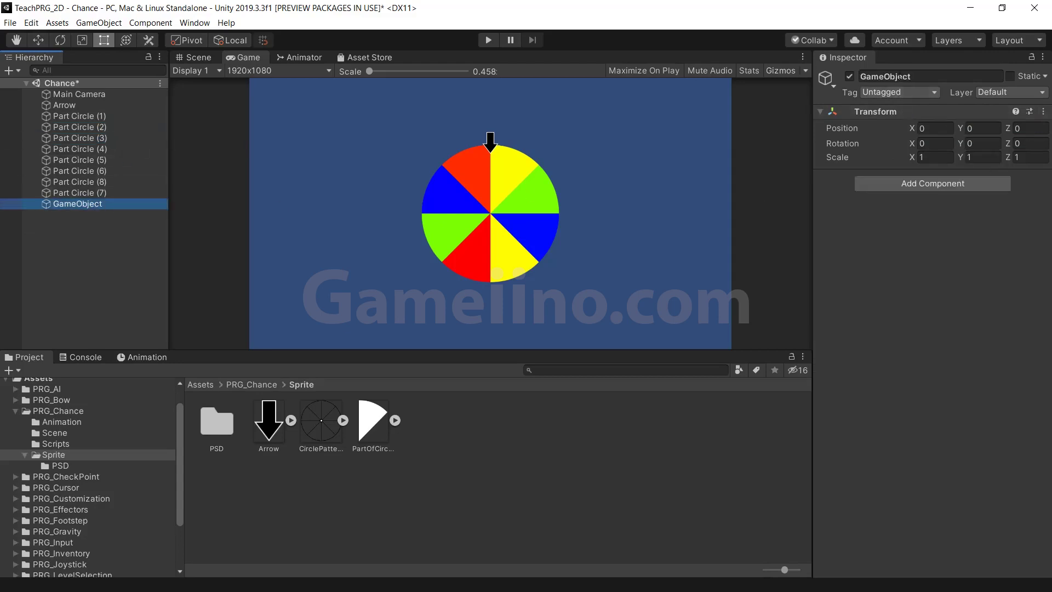
left_click(932, 76)
type("Circl")
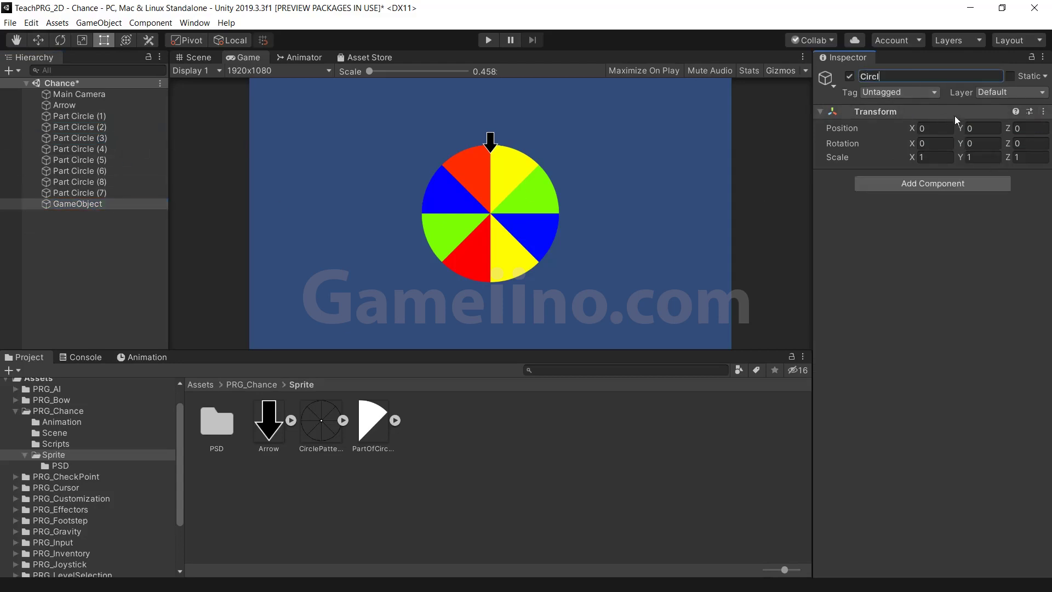
type("e")
key("Return")
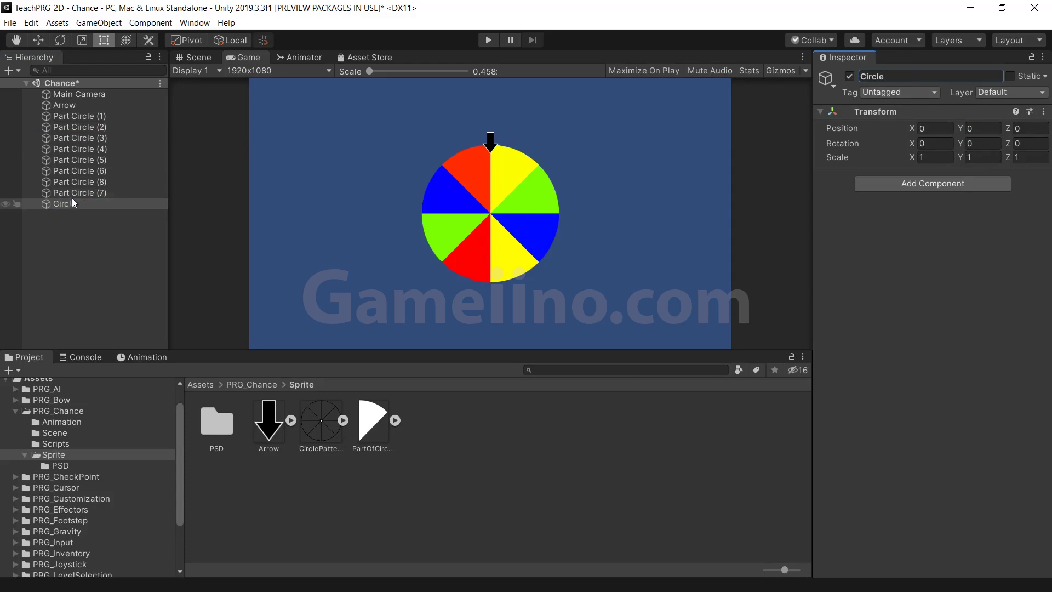
Parent all eight Part Circle sectors under Circle and collapse it
left_click(72, 193)
left_click(78, 116, "shift")
mouse_move(65, 189)
left_mouse_down()
mouse_move(51, 198)
mouse_move(61, 202)
left_mouse_up()
left_click(63, 234)
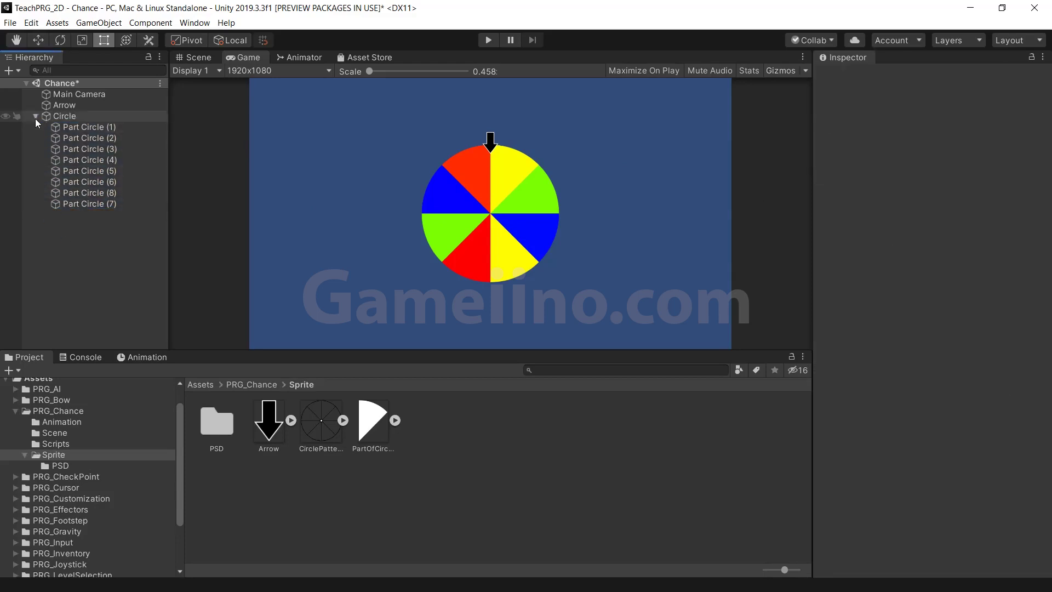
left_click(35, 119)
left_click(64, 116)
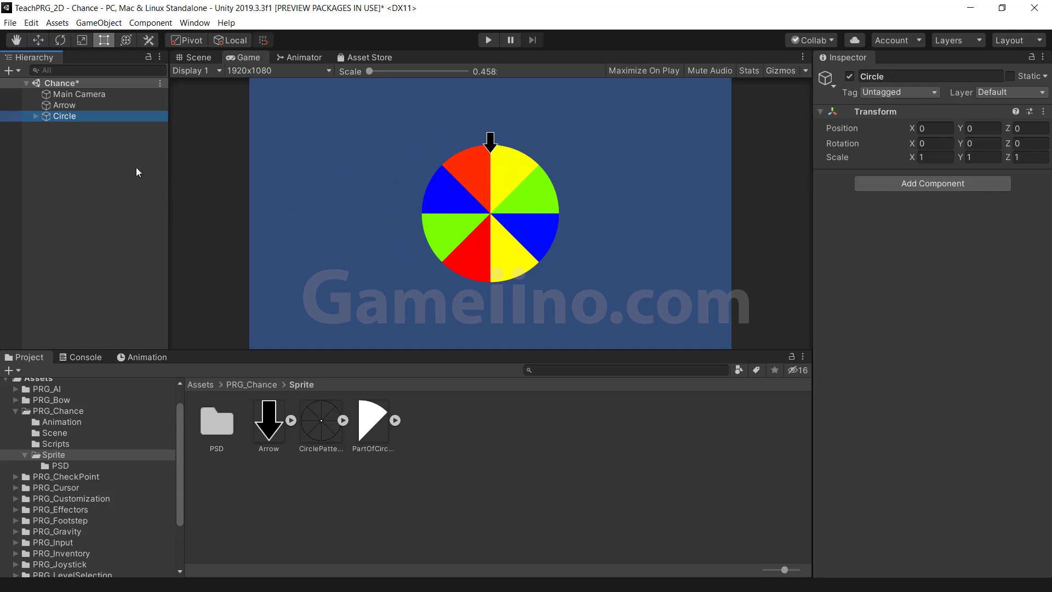
left_click(36, 116)
left_click(35, 116)
left_click_drag(1006, 143, 930, 140)
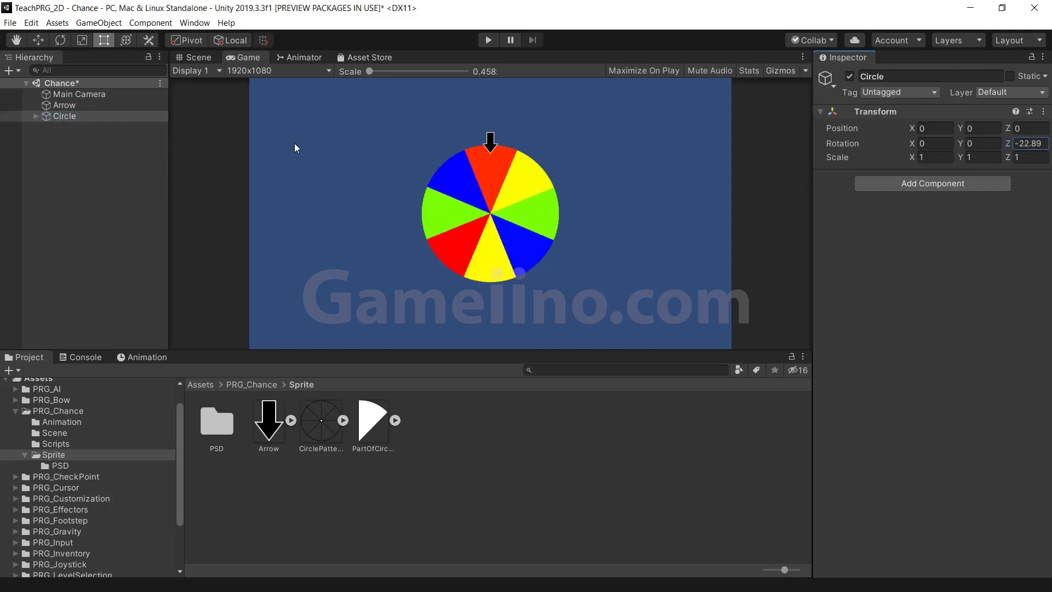
mouse_move(295, 147)
left_mouse_down()
mouse_move(488, 215)
mouse_move(270, 215)
left_mouse_up()
key("ctrl+z")
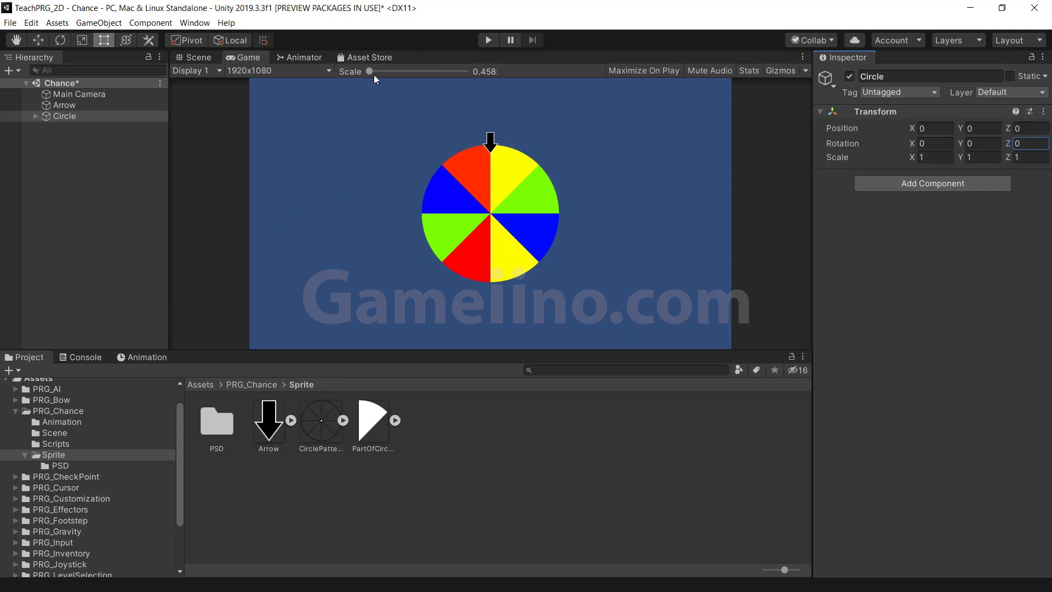
left_click_drag(374, 76, 503, 75)
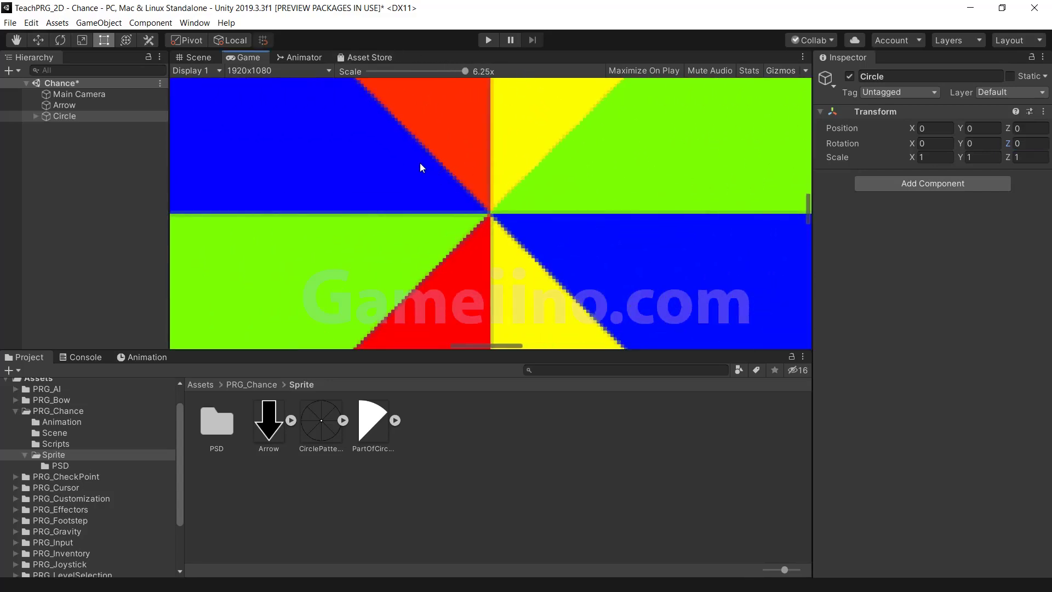
left_click_drag(460, 74, 295, 86)
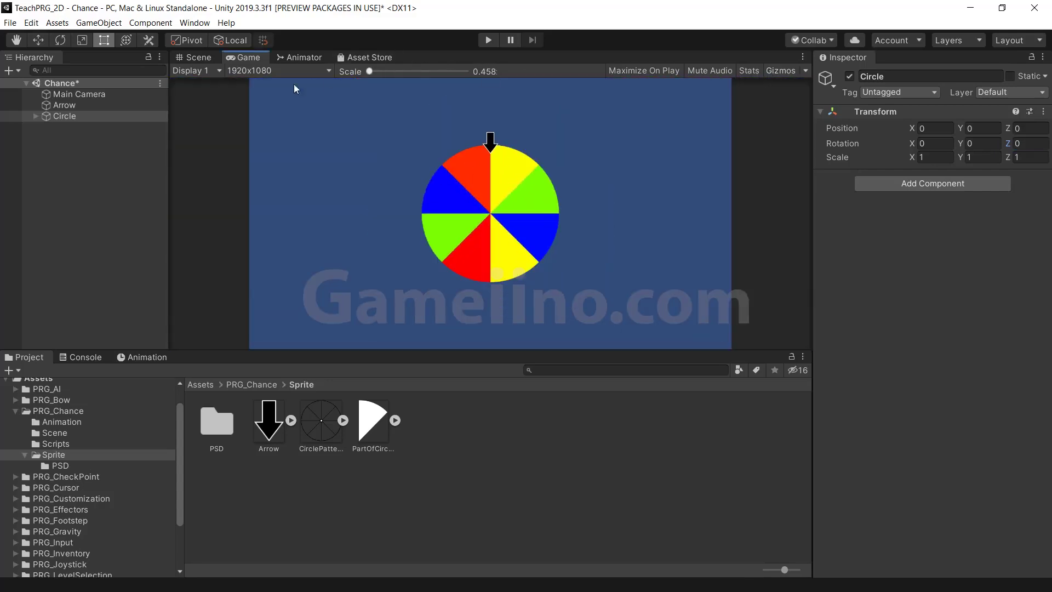
Make the Shape 2 arrow layer visible in Circly.psd and bring up the shape tool group
left_click(321, 439)
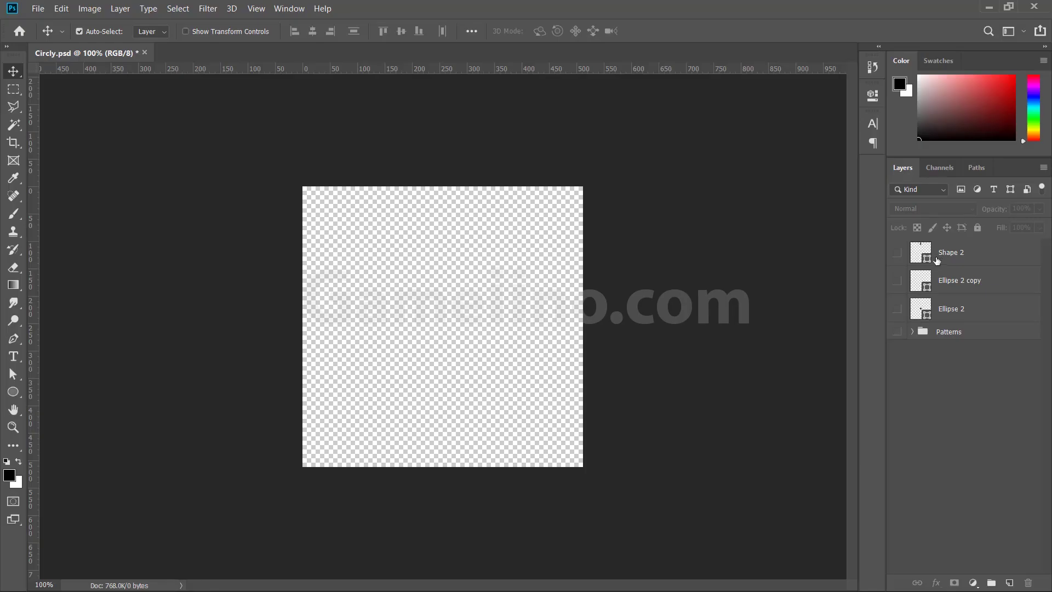
left_click(896, 252)
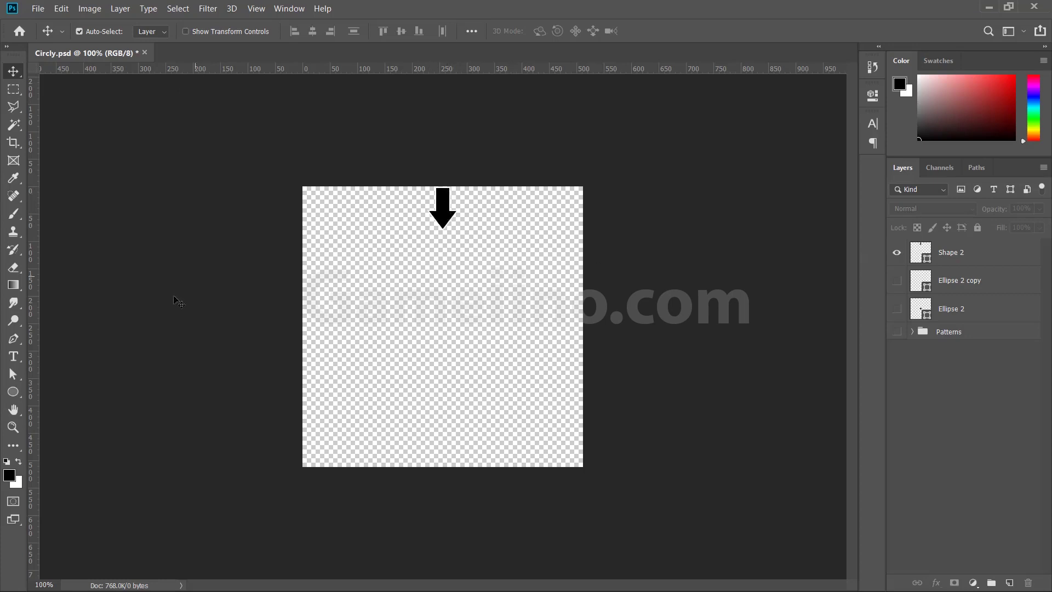
left_click(12, 393)
Switch to the Custom Shape Tool and look over its shape choices
left_click(64, 458)
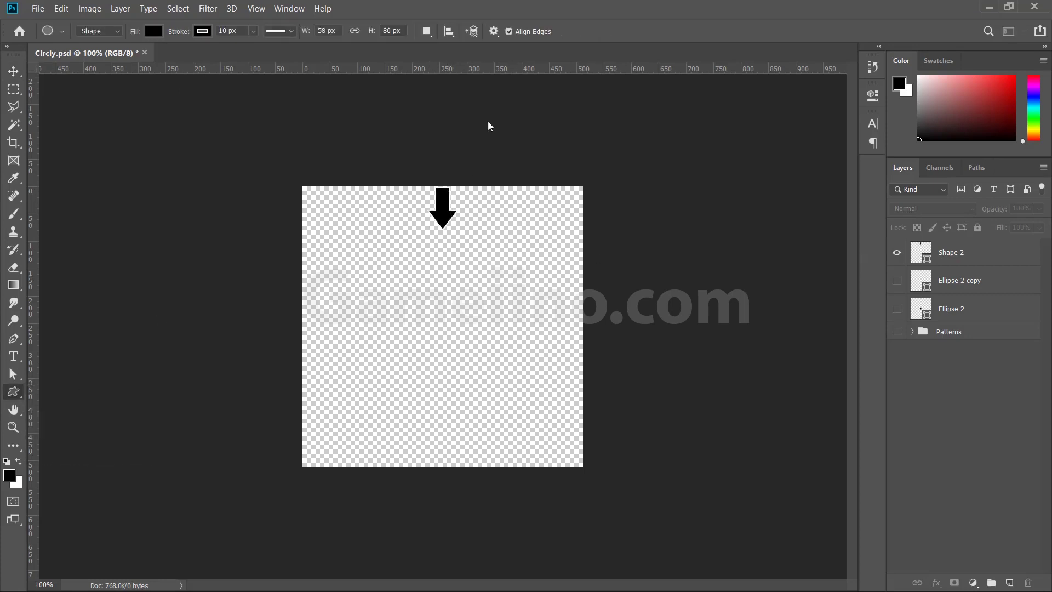
left_click(556, 32)
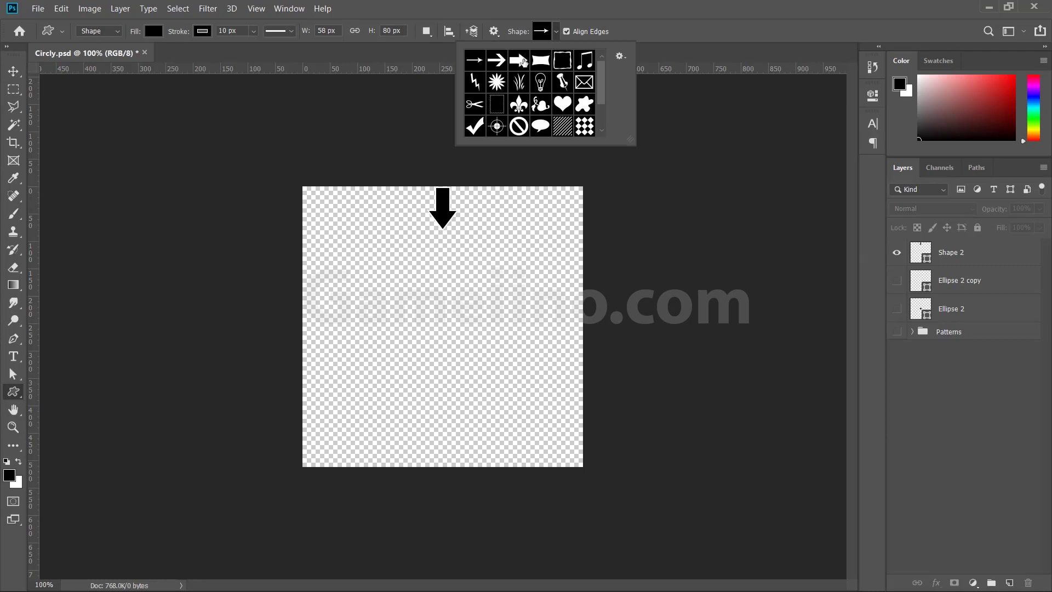
left_click(556, 31)
Hide the arrow, then reveal the Patterns group's spoke lines and circle outline
left_click(896, 252)
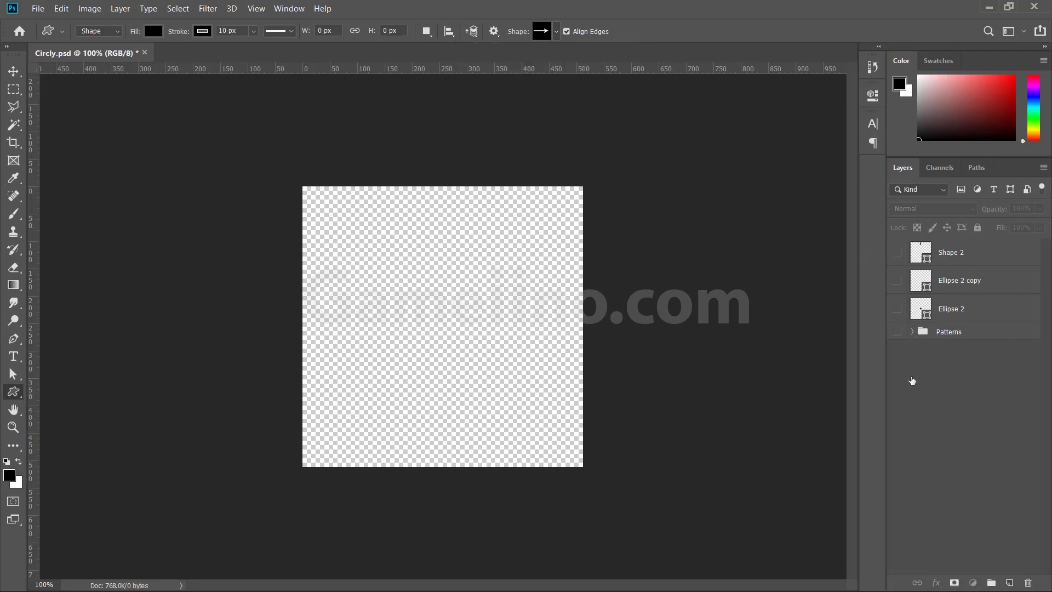
left_click(912, 331)
left_click(897, 331)
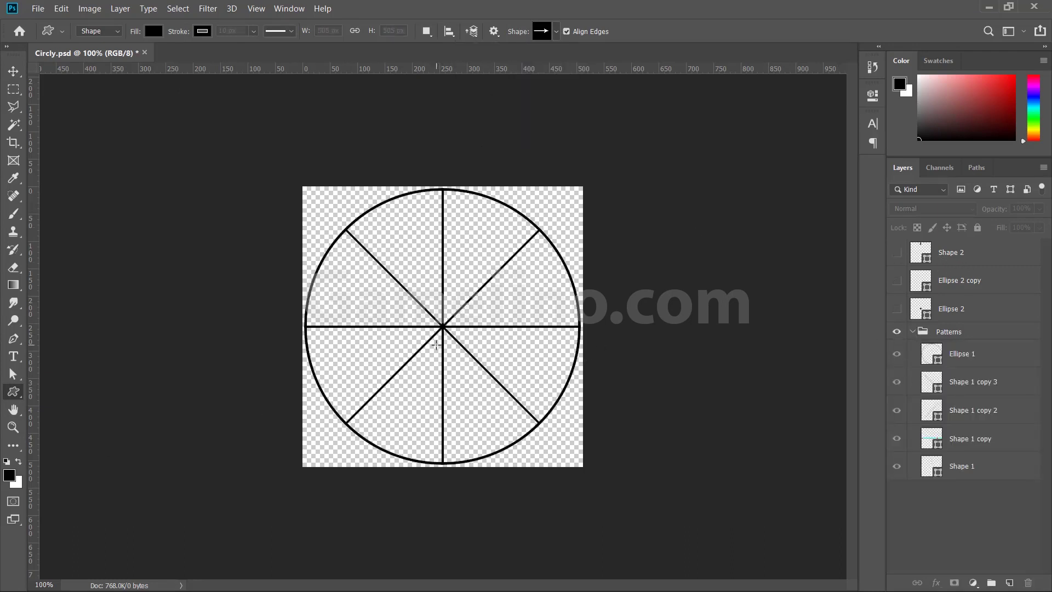
left_click(897, 466, "alt")
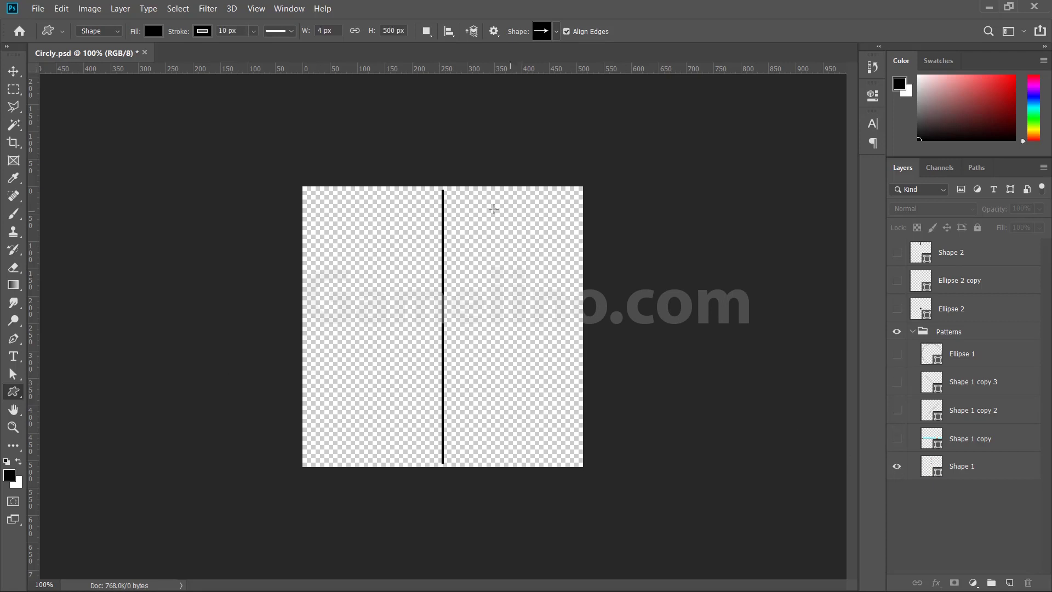
right_click(13, 391)
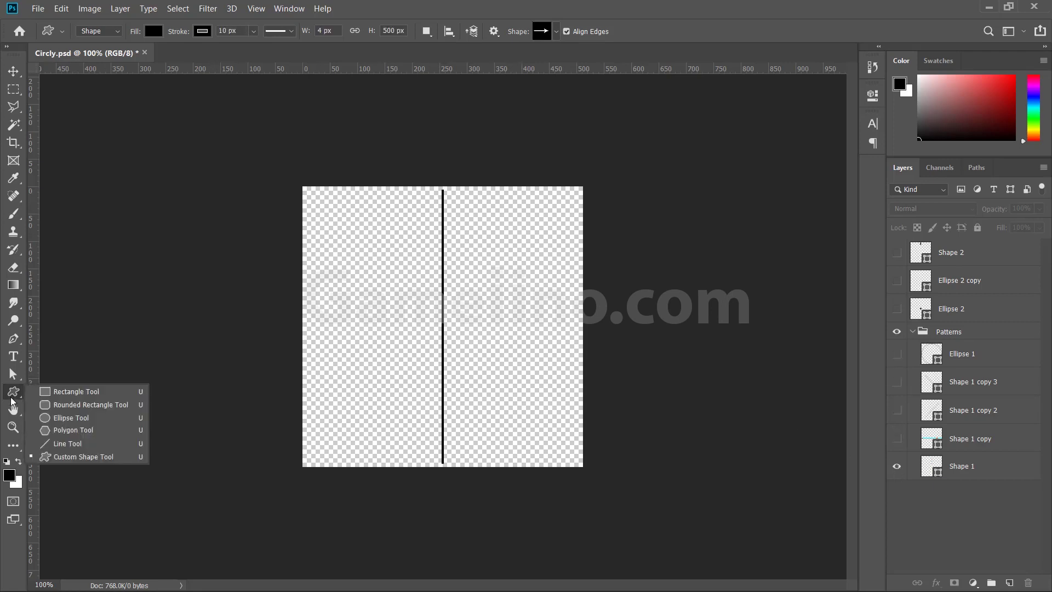
left_click(65, 443)
left_click_drag(896, 438, 897, 381)
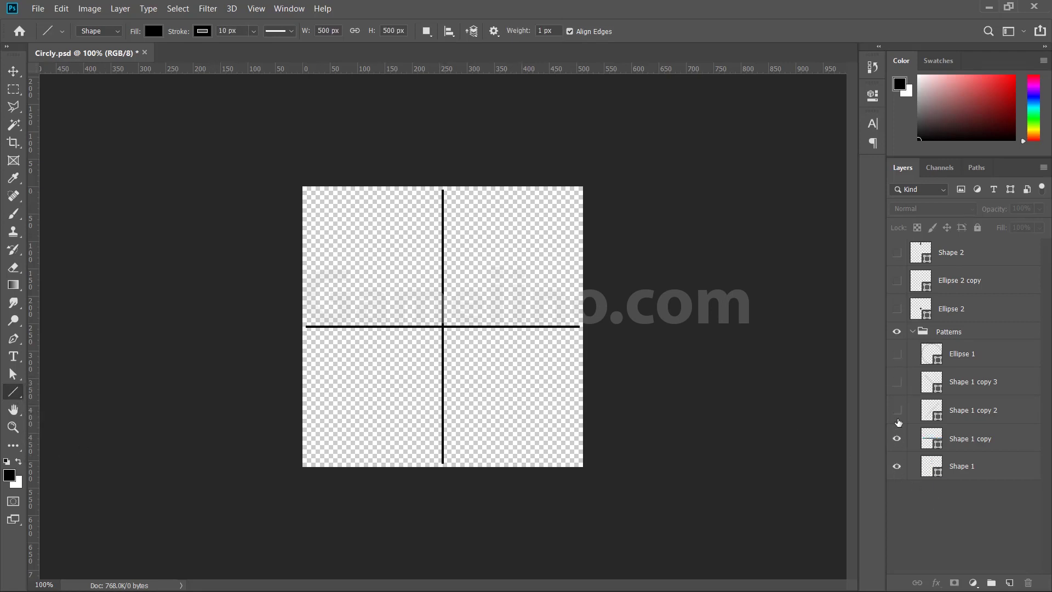
left_click(897, 354)
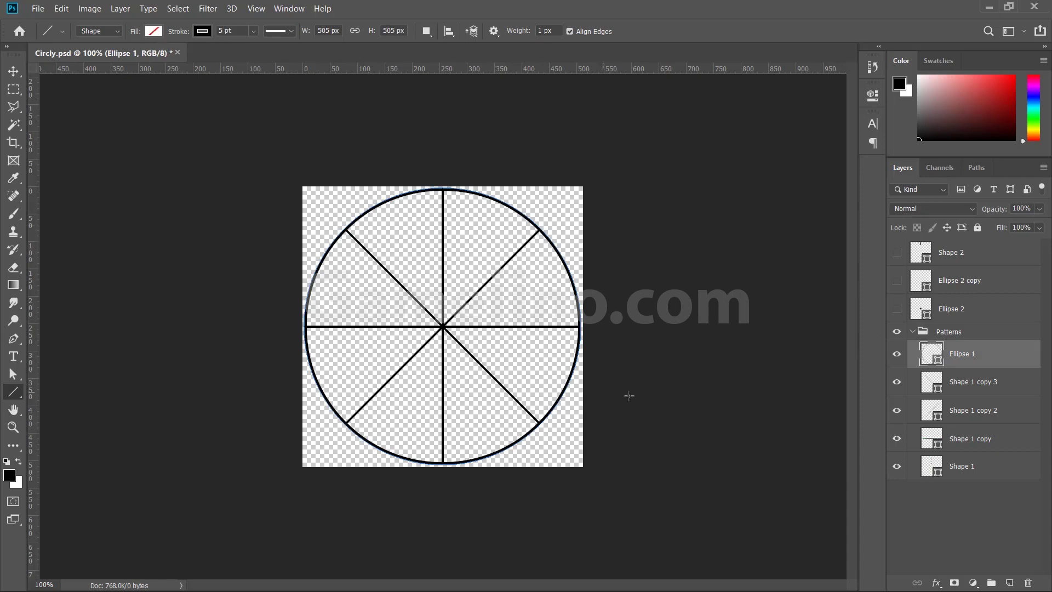
Show Ellipse 2 and Ellipse 2 copy to form the black hub with a white centre
left_click(951, 309)
left_click(912, 332)
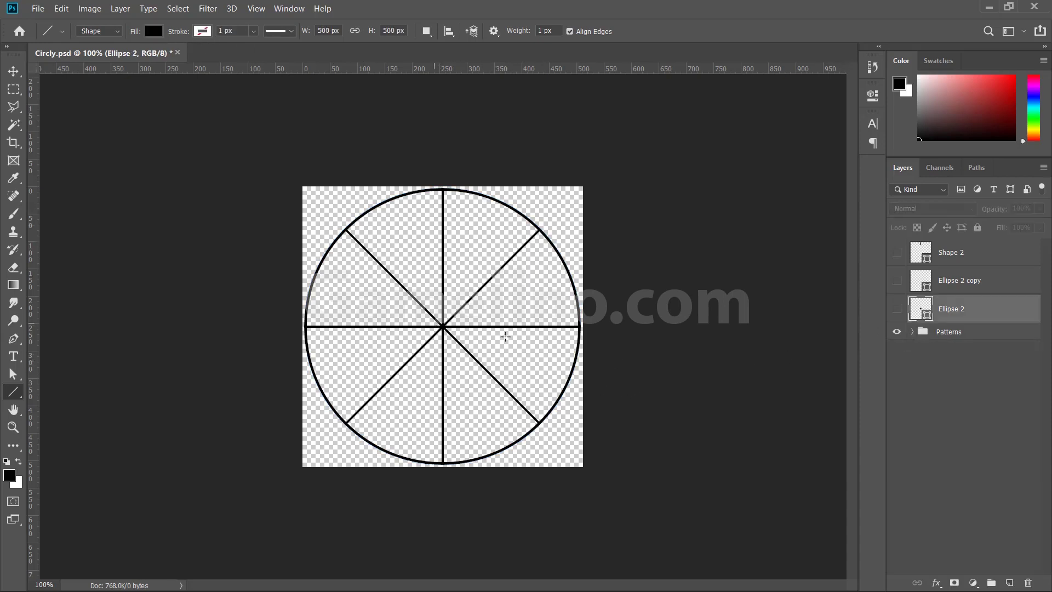
left_click(897, 309)
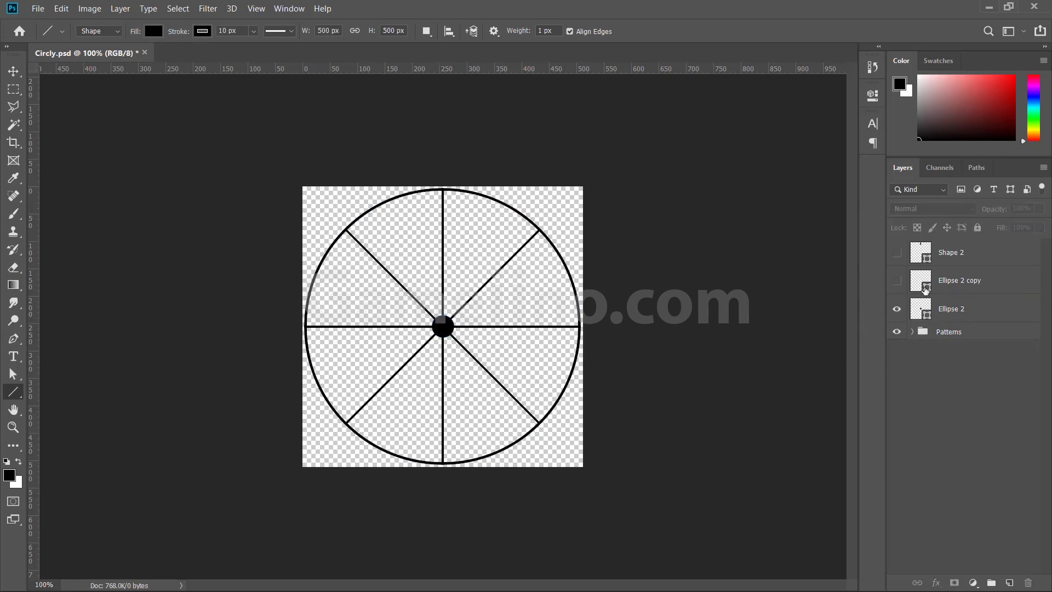
left_click(896, 280)
Use Export As to save the wheel outline as CirclePatterns.png in the Sprite folder
left_click(38, 8)
mouse_move(82, 186)
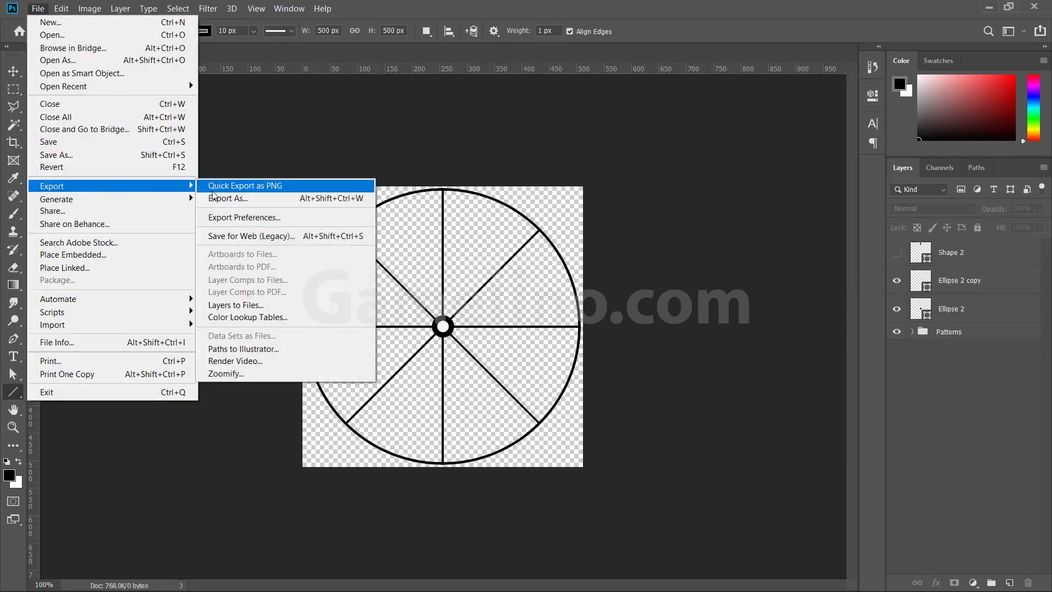
left_click(213, 198)
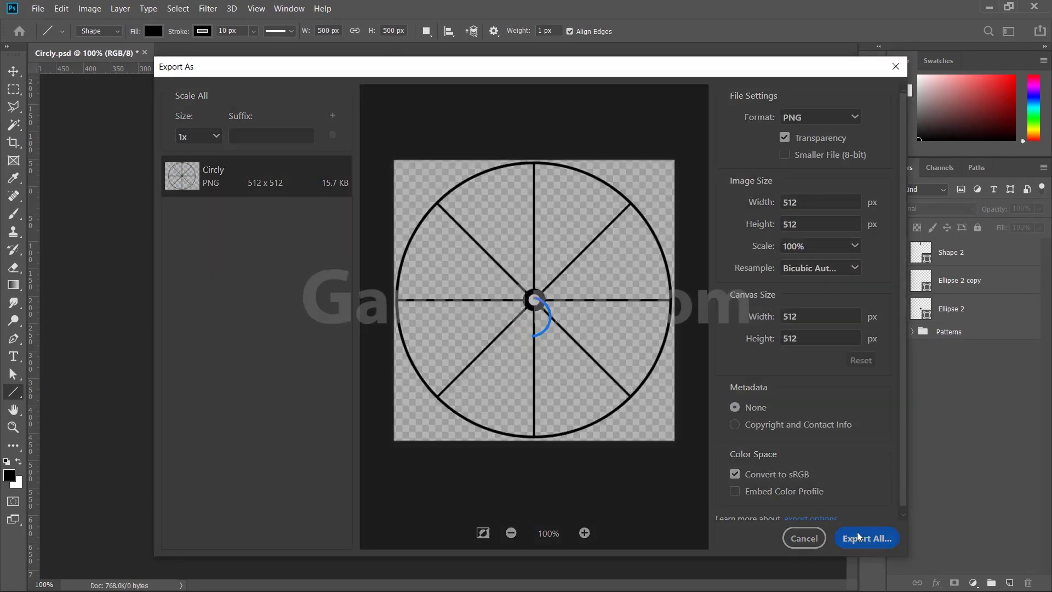
left_click(863, 538)
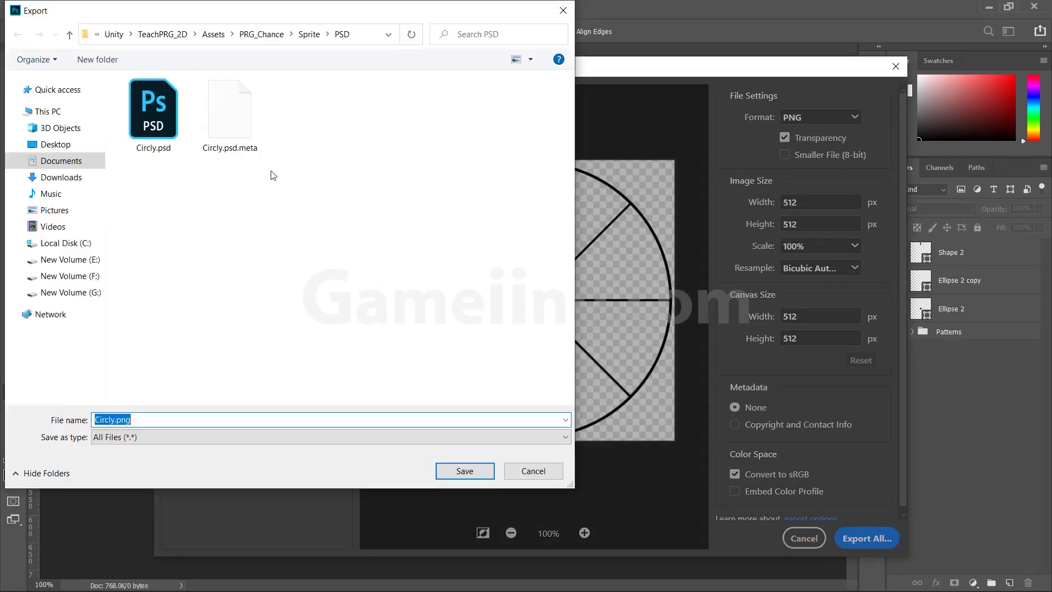
left_click(309, 34)
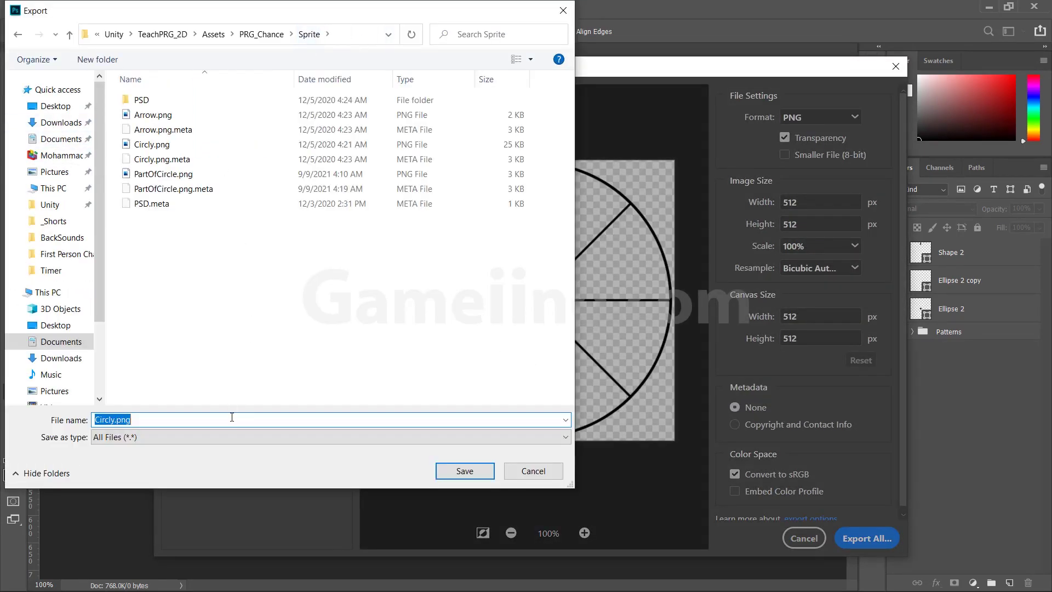
key("Home")
key("shift+Right")
key("shift+Right")
key("shift+Right")
type("Circle ")
type("Pat")
type("terns")
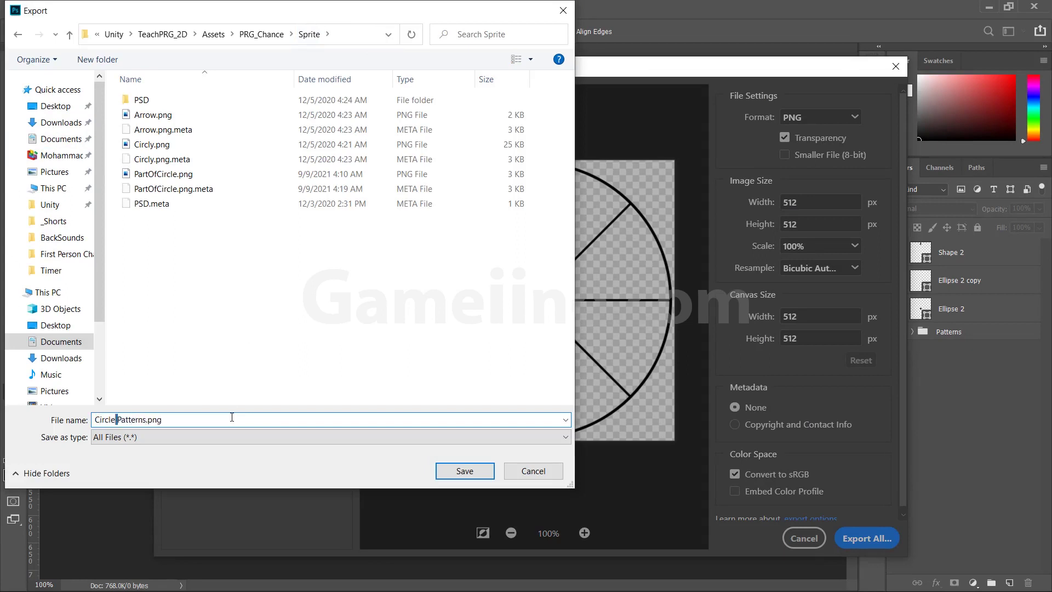
key("Return")
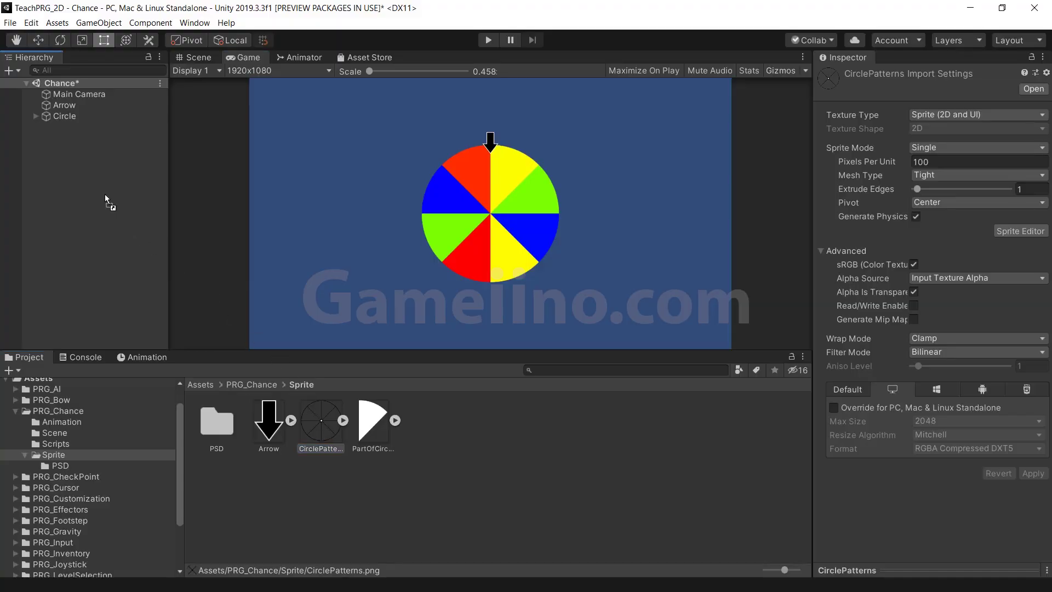
Give Circle a Sprite Renderer showing CirclePatterns with Order in Layer 1
left_click(73, 117)
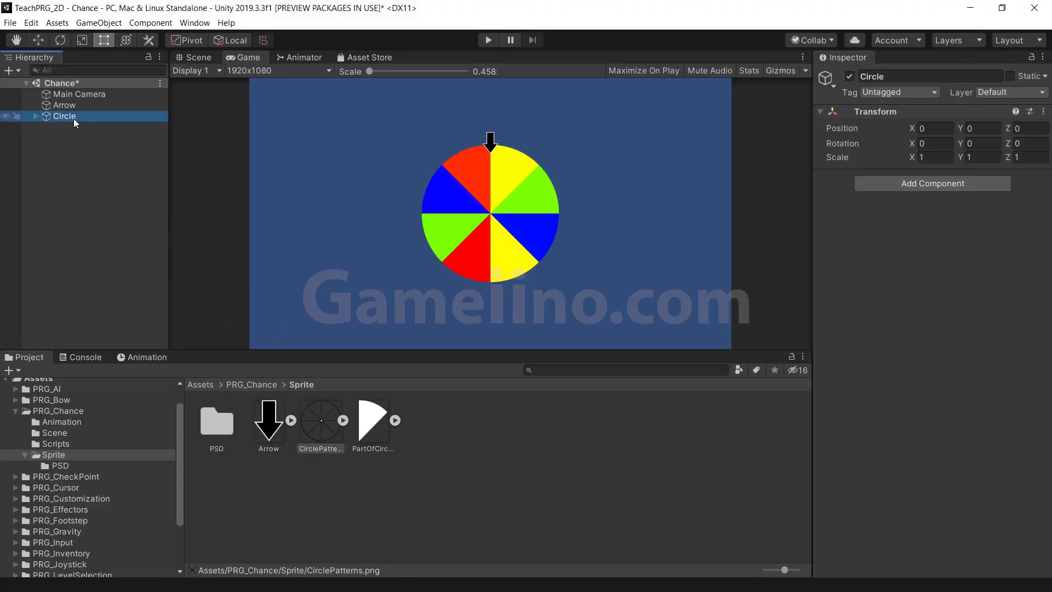
left_click(934, 183)
type("sprite")
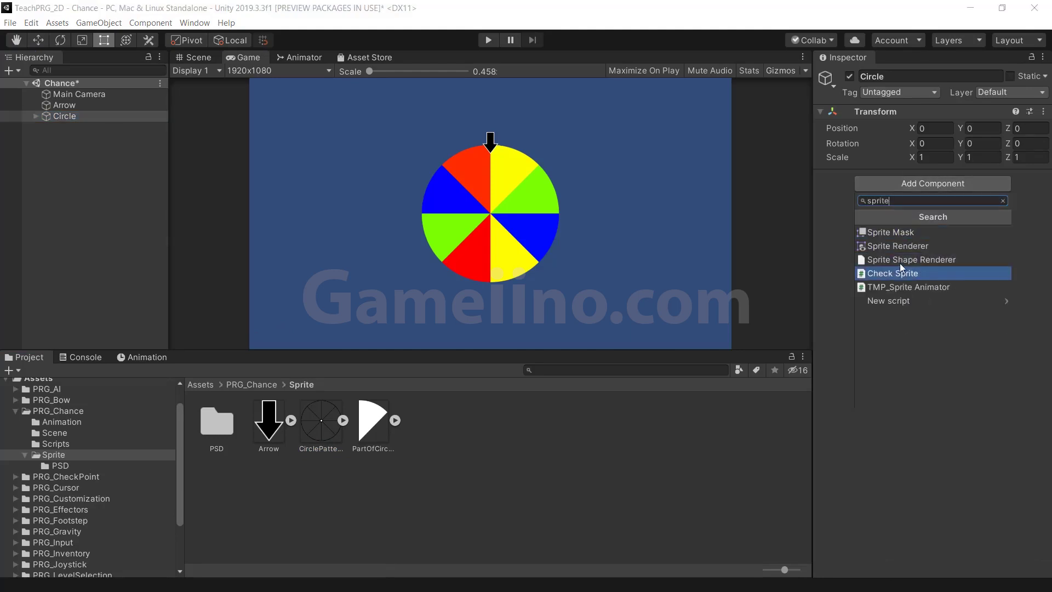
left_click(901, 245)
left_click_drag(316, 423, 942, 194)
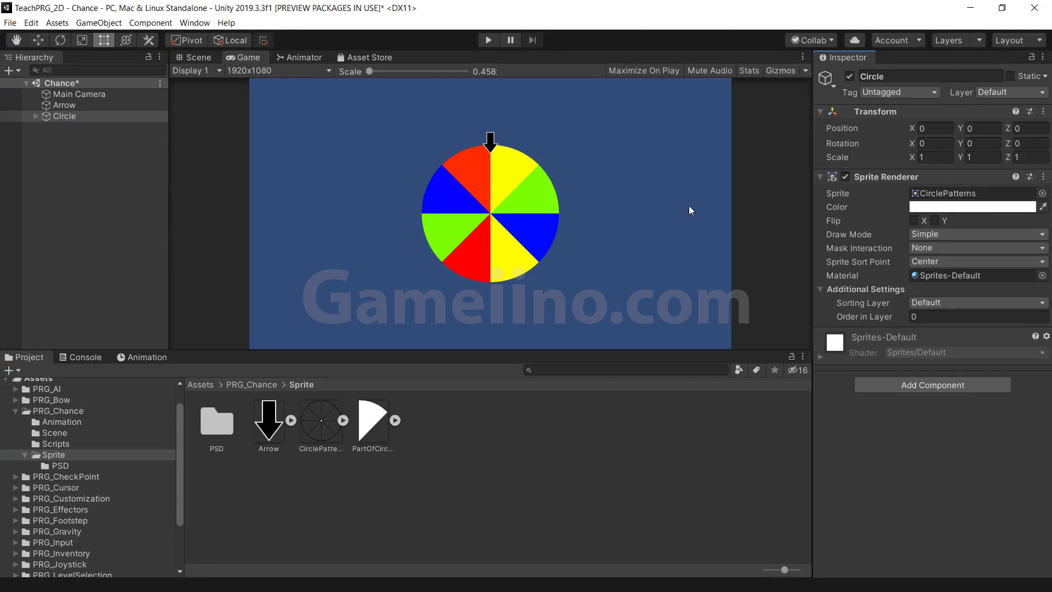
type("1")
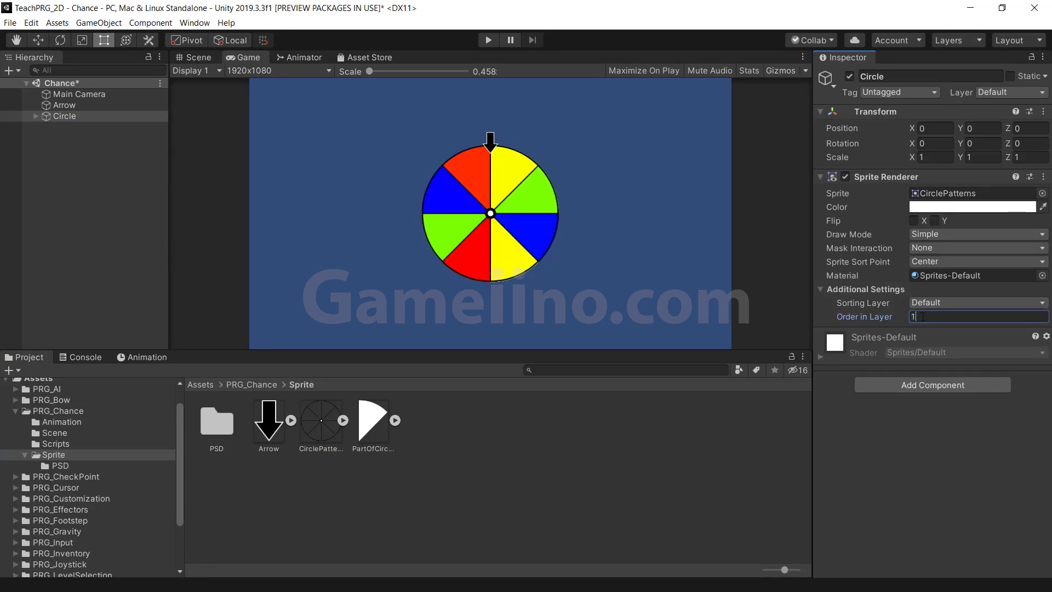
left_click(525, 197)
scroll(543, 181, "up", 1)
scroll(592, 189, "up", 2)
scroll(573, 215, "up", 2)
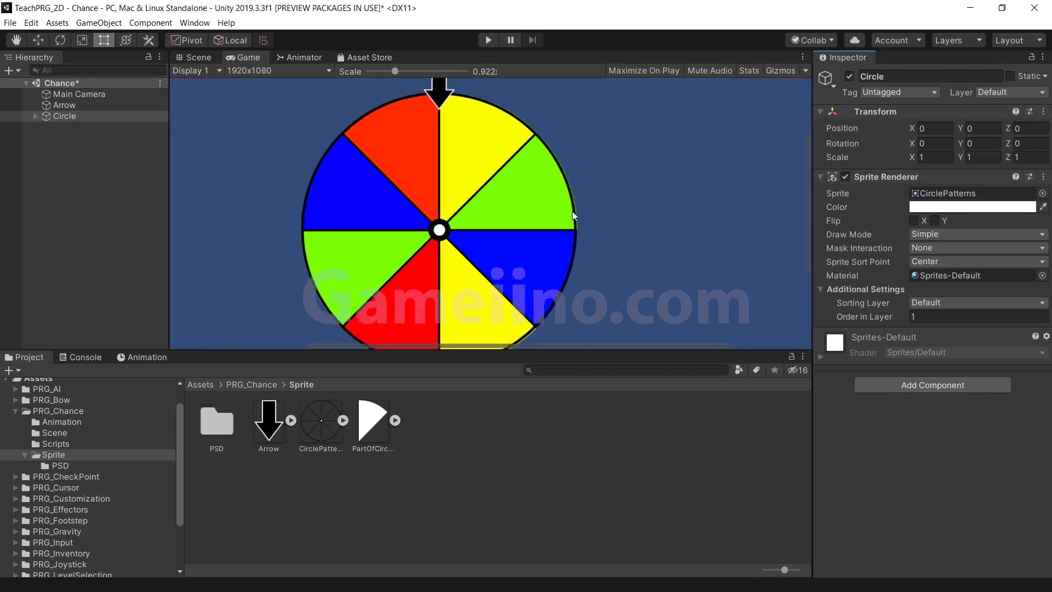
scroll(573, 211, "up", 2)
scroll(576, 204, "up", 2)
left_click_drag(422, 71, 352, 94)
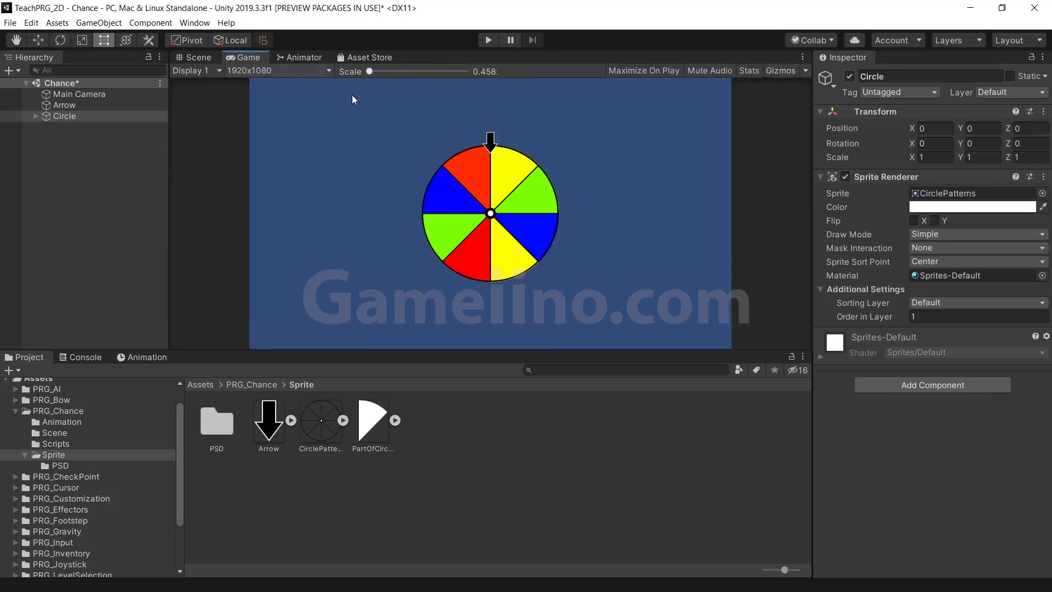
Move the Part Circle objects out from under Circle to the scene root
left_click(36, 116)
left_click(82, 127)
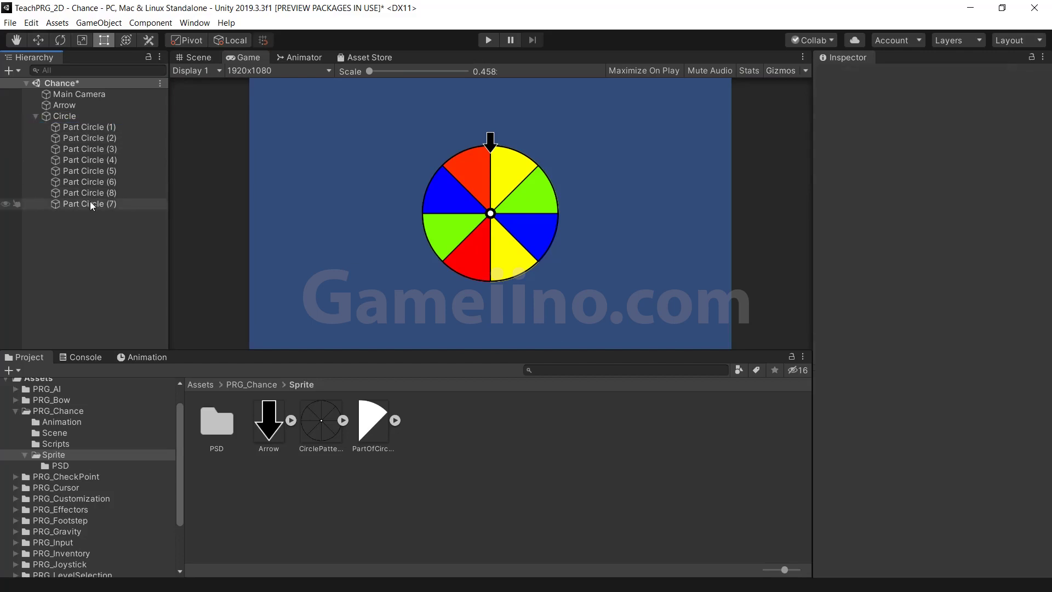
left_click(84, 129)
left_click(85, 204, "shift")
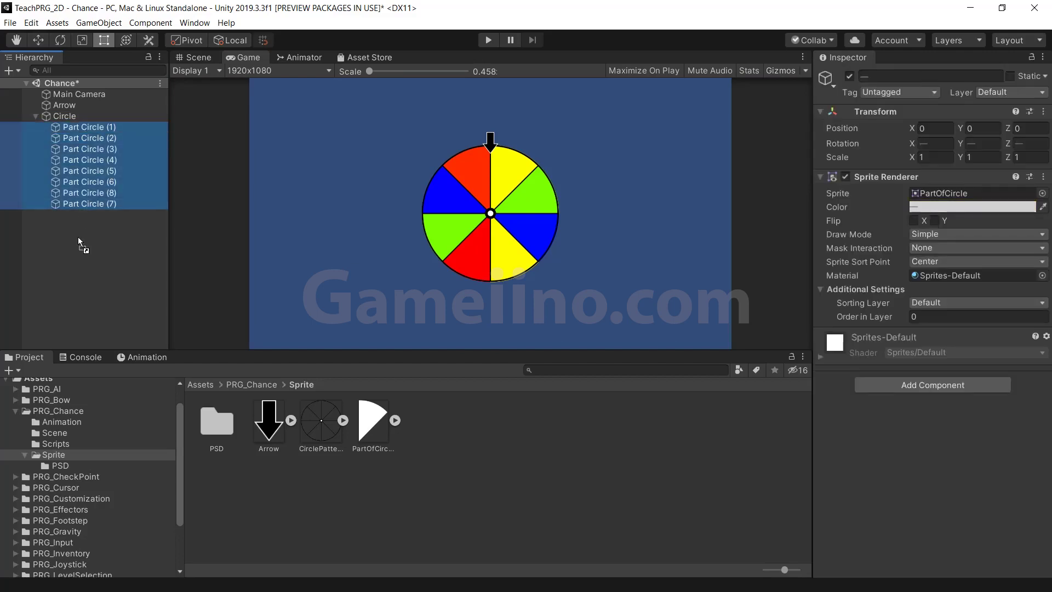
left_click_drag(85, 203, 97, 258)
Edit Circle's X and Y scale values, entering 1 and .01
left_click(72, 116)
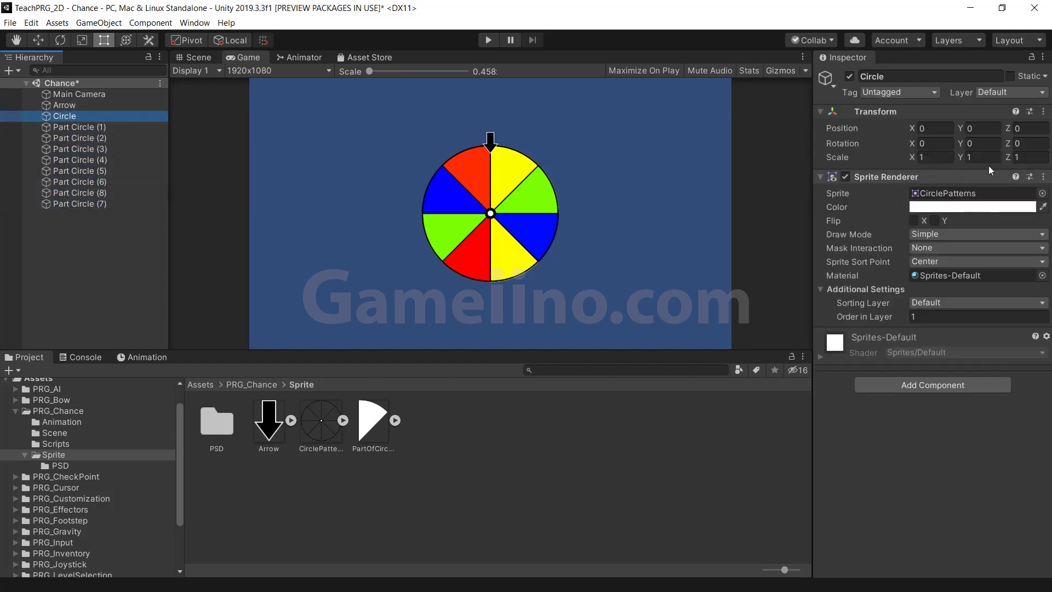
left_click(944, 158)
type("1")
key("Tab")
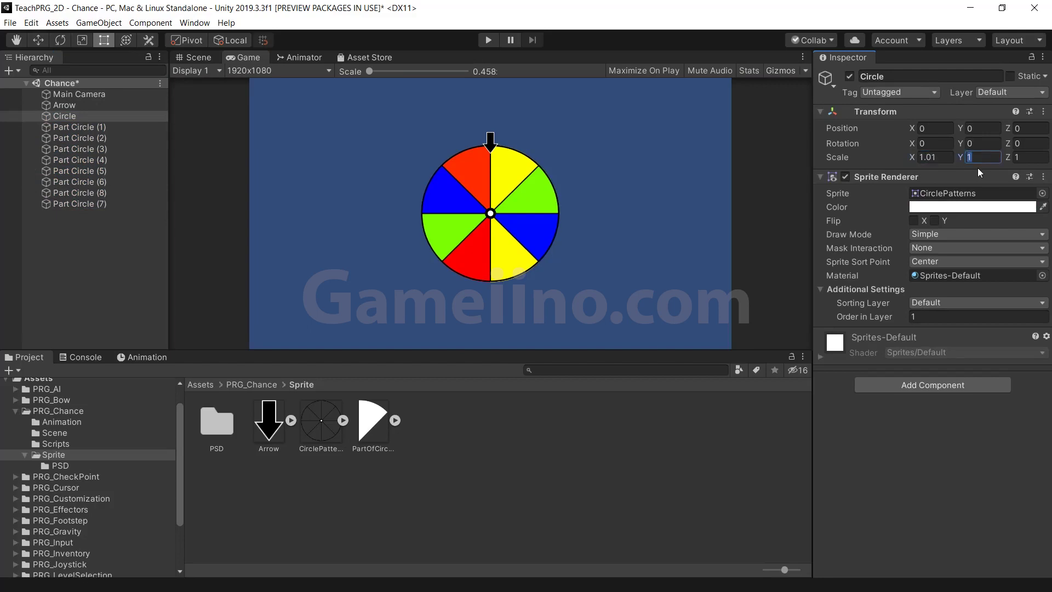
type(".01")
key("Return")
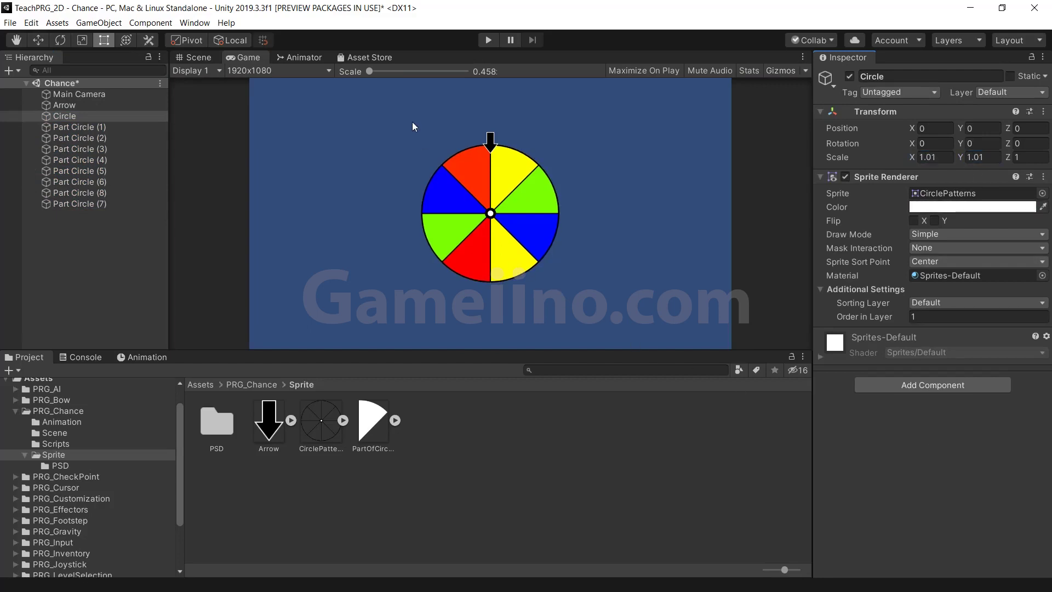
mouse_move(371, 72)
left_mouse_down()
mouse_move(419, 72)
mouse_move(288, 89)
left_mouse_up()
left_click(73, 127)
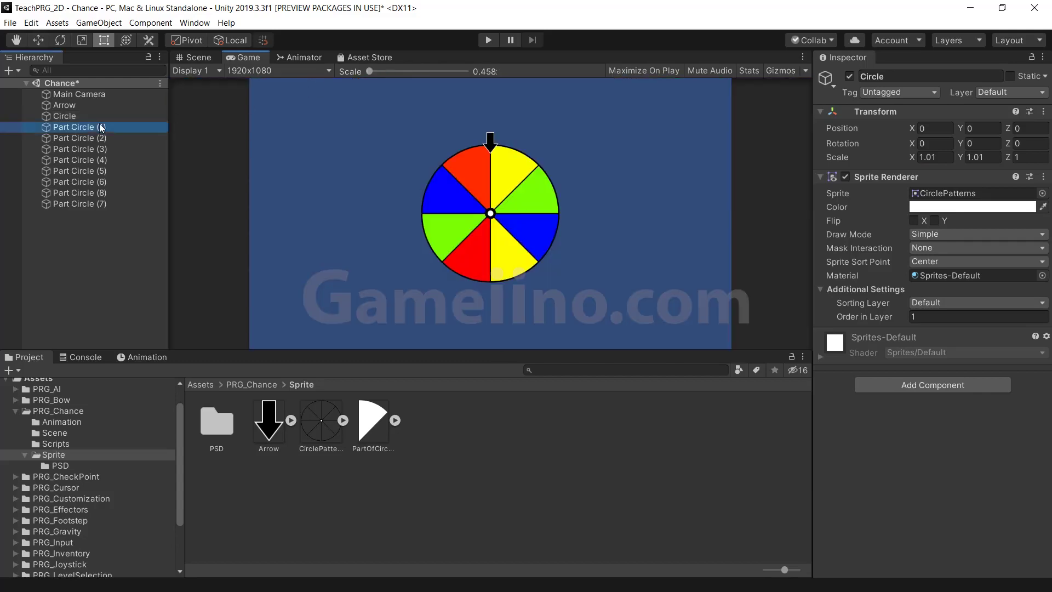
Re-parent the Part Circle pieces under Circle, collapse it, and save the Chance scene
left_click(77, 203, "shift")
left_click_drag(73, 128, 64, 116)
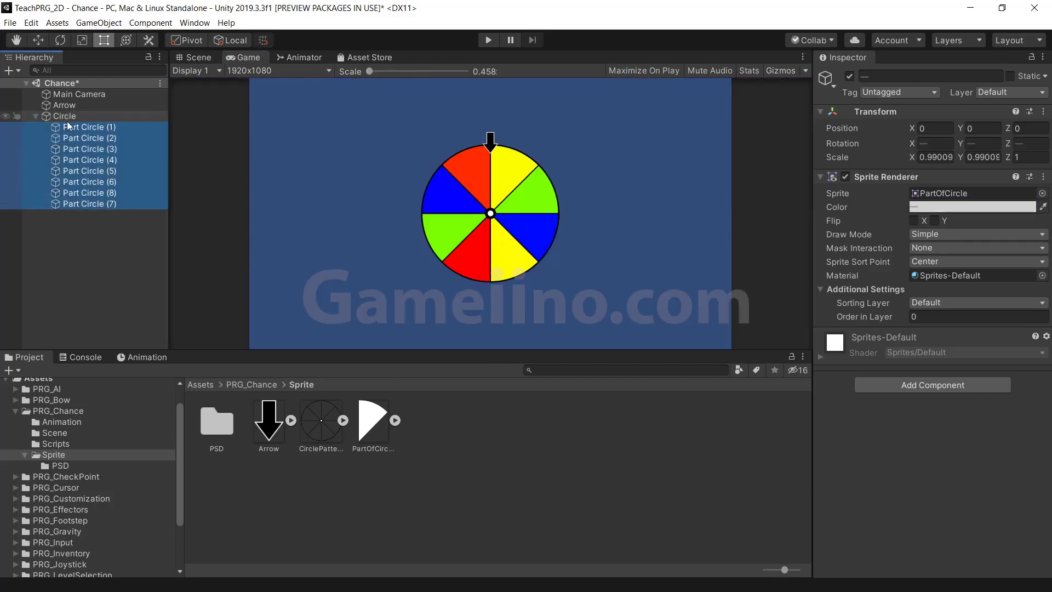
left_click(131, 118)
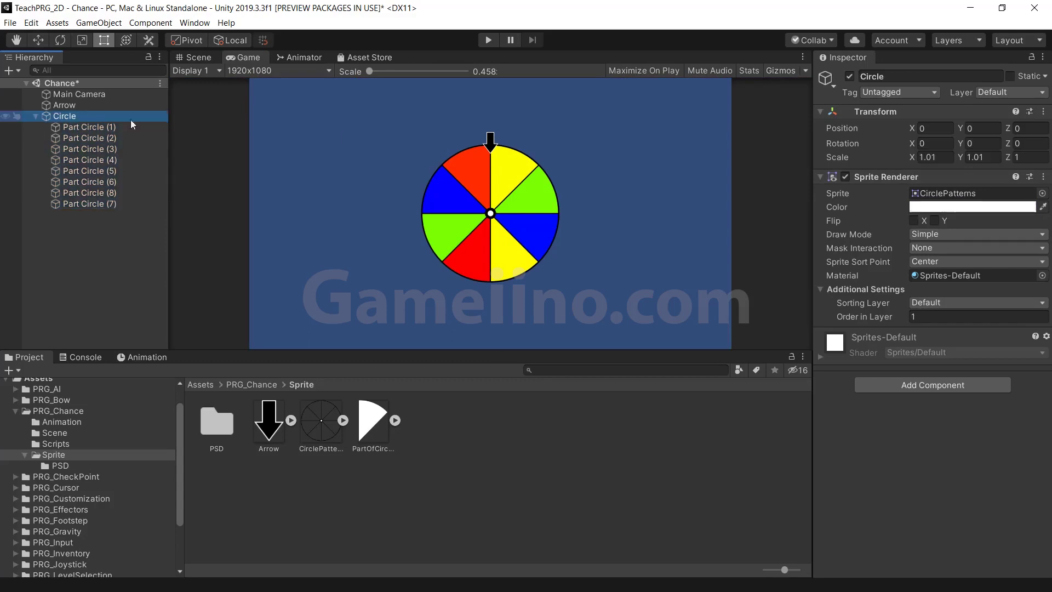
left_click(34, 117)
left_click(41, 193)
key("ctrl+s")
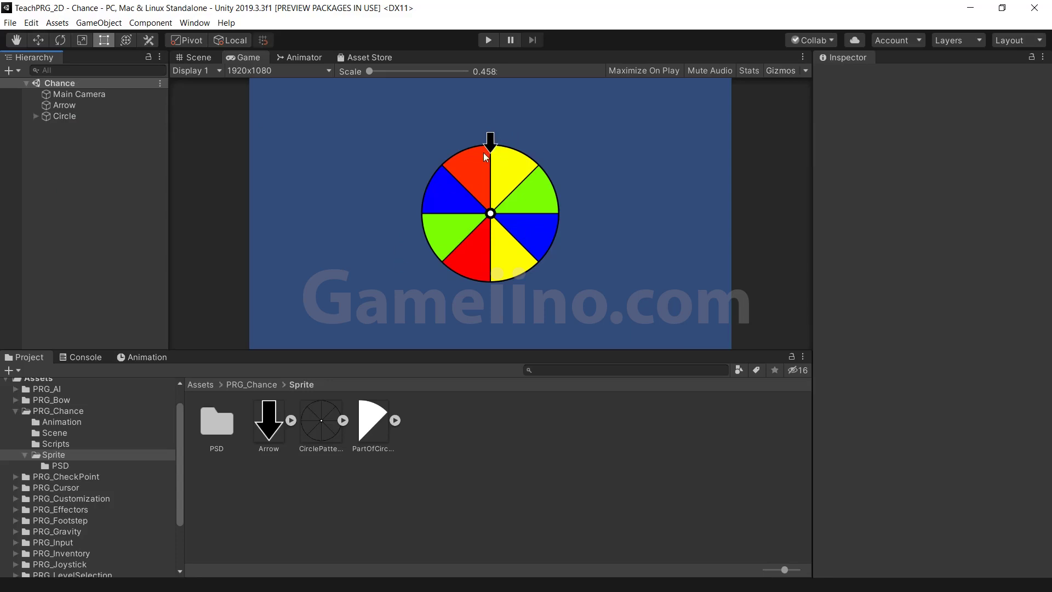
Create a Circle C# script in the Scripts folder and open it in Visual Studio
left_click(65, 443)
right_click(225, 430)
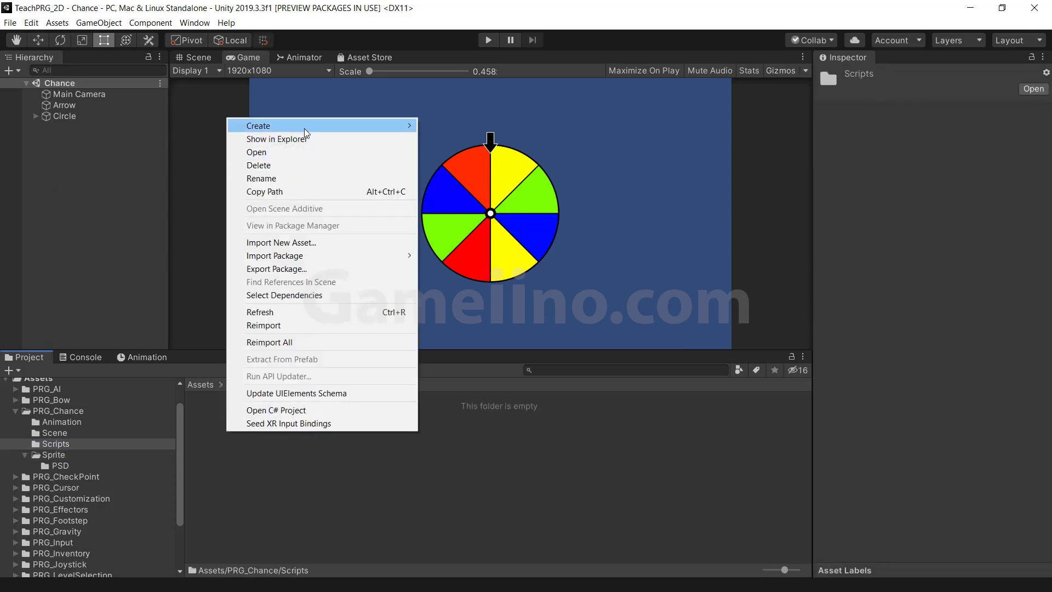
mouse_move(304, 128)
left_click(447, 136)
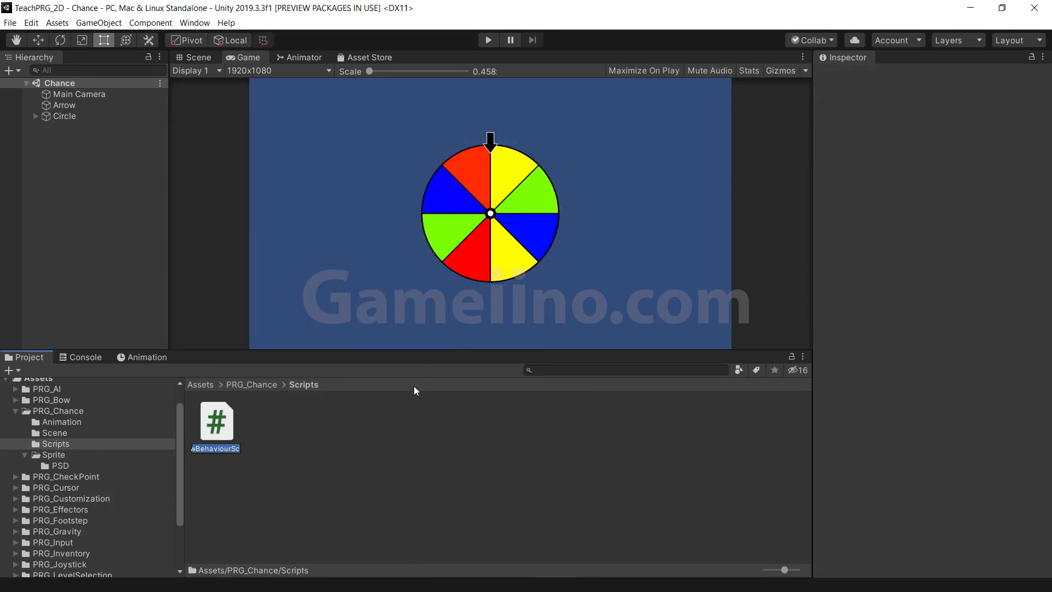
type("Circle")
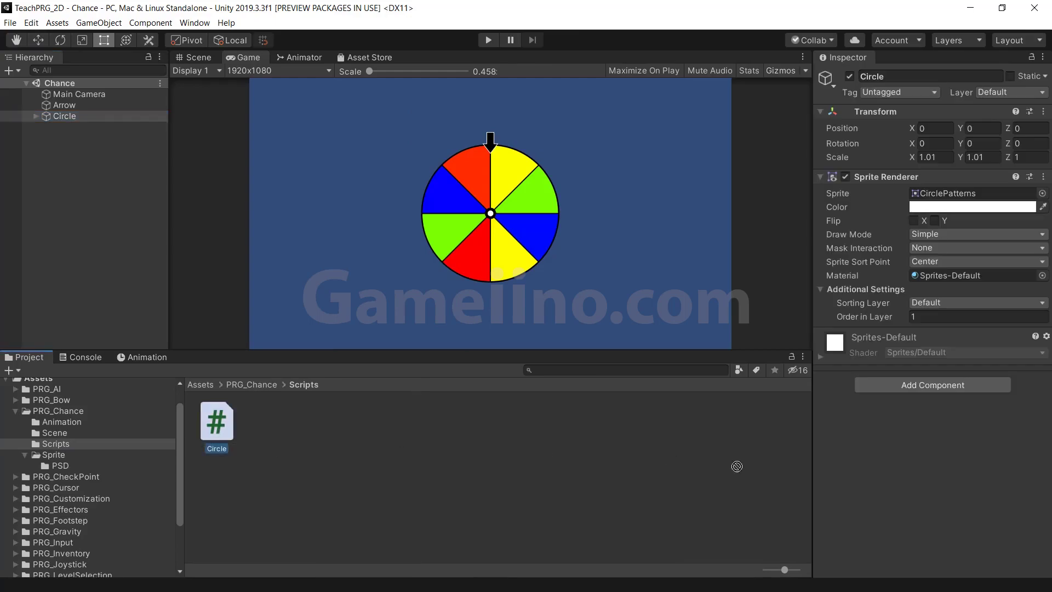
double_click(932, 353)
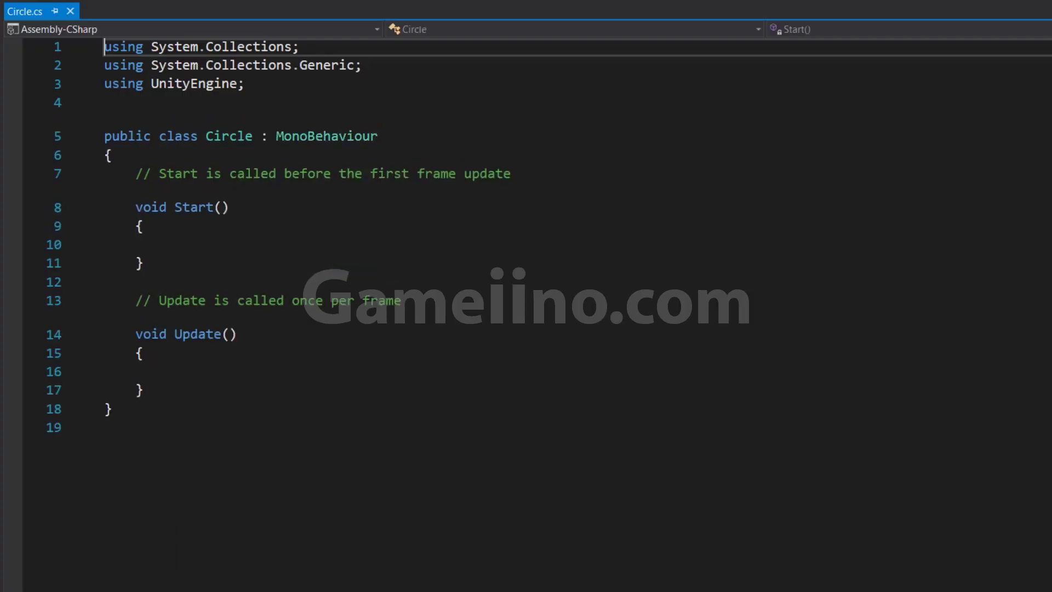
Declare a public float rotateForce field and a private Rigidbody2D rbody field
type("lic ")
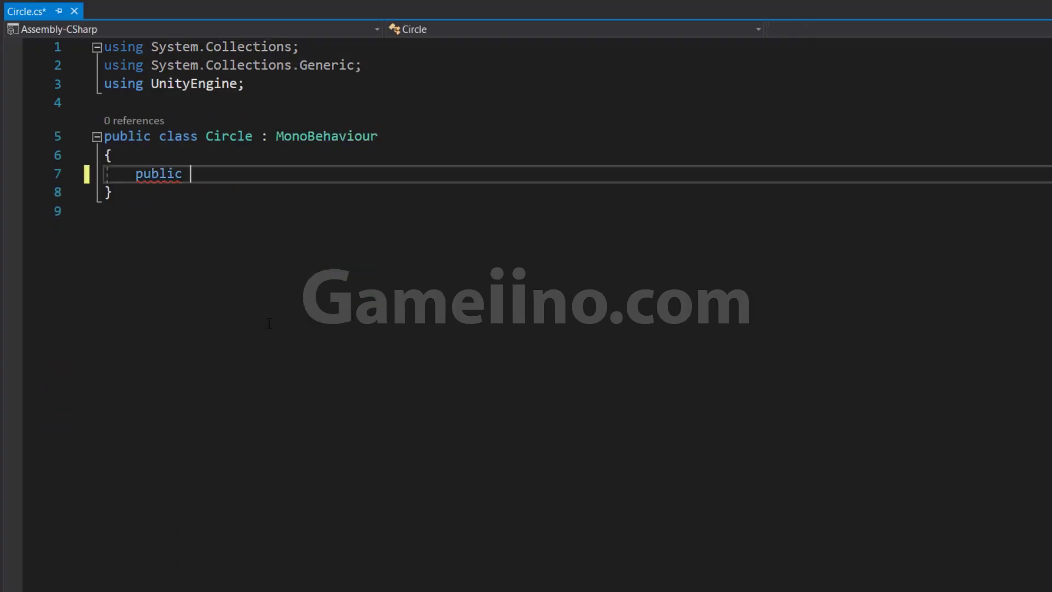
type("fl")
type("oat rotate")
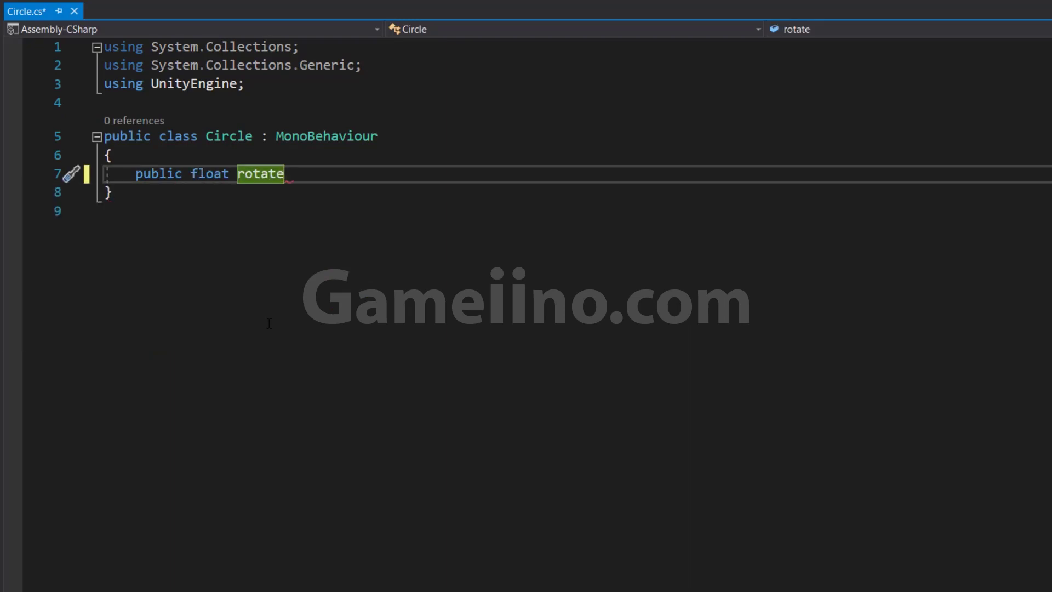
type("Force;")
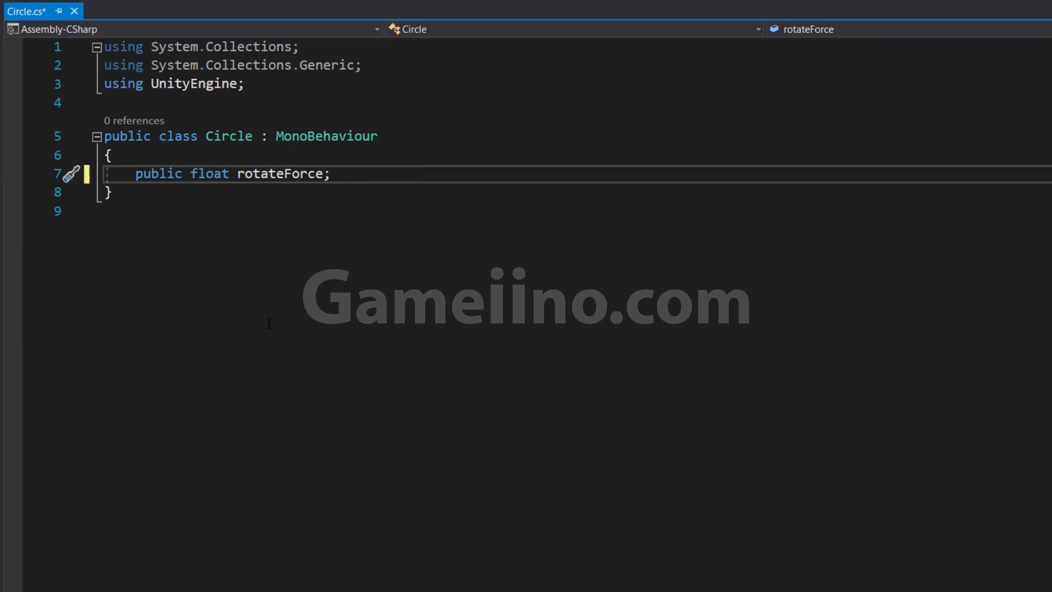
key("Return")
key("Return")
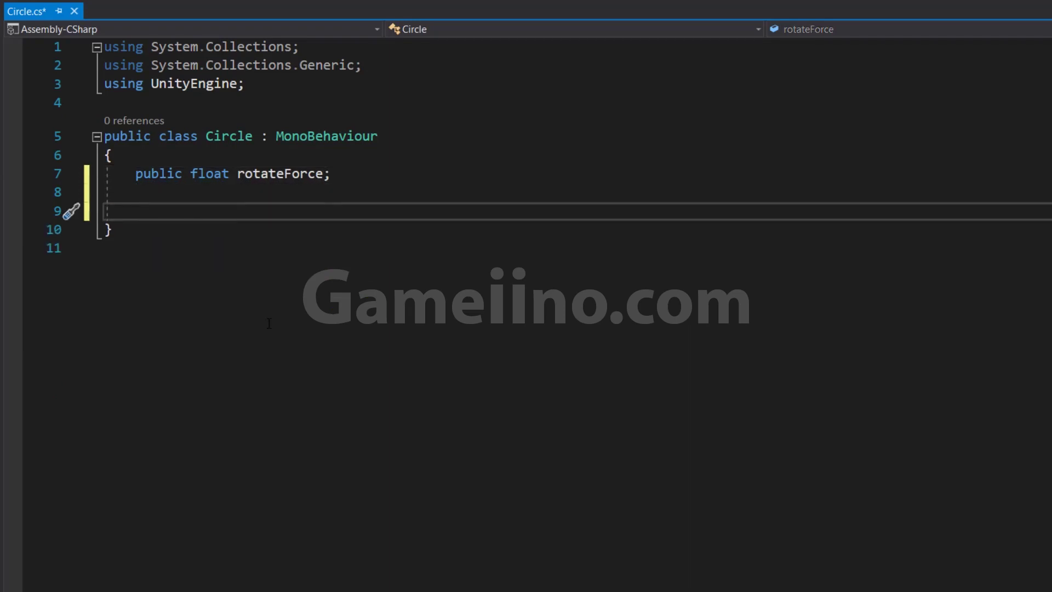
type("private Rigi")
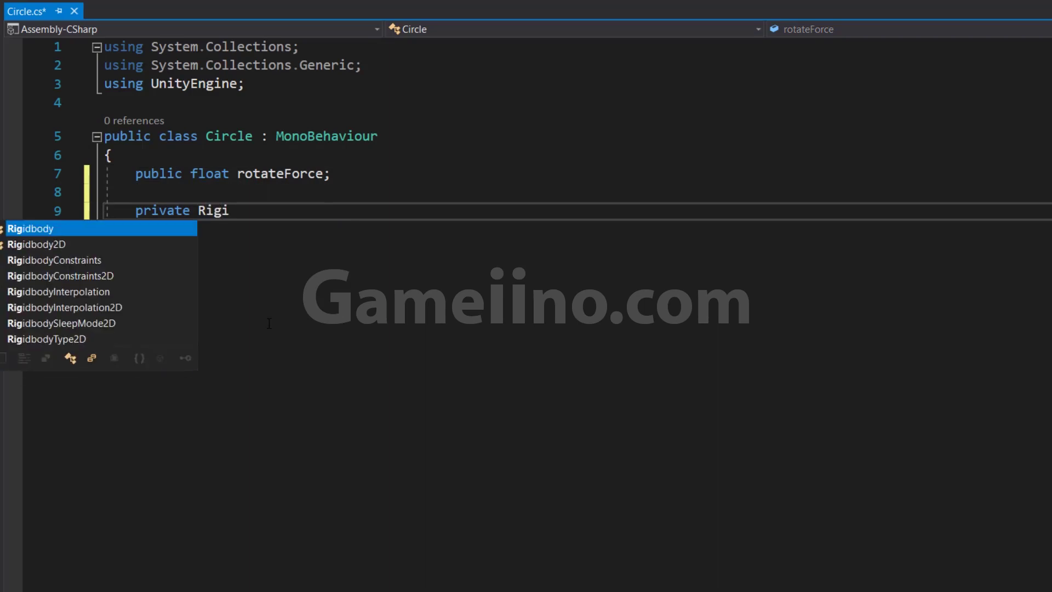
key("Down")
key("Tab")
type("r")
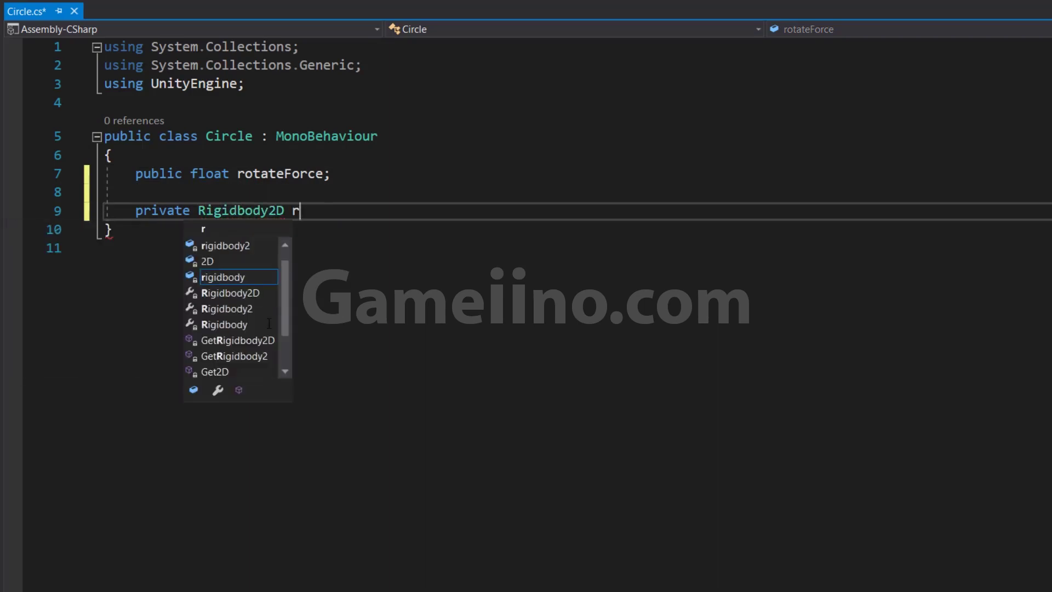
type("body")
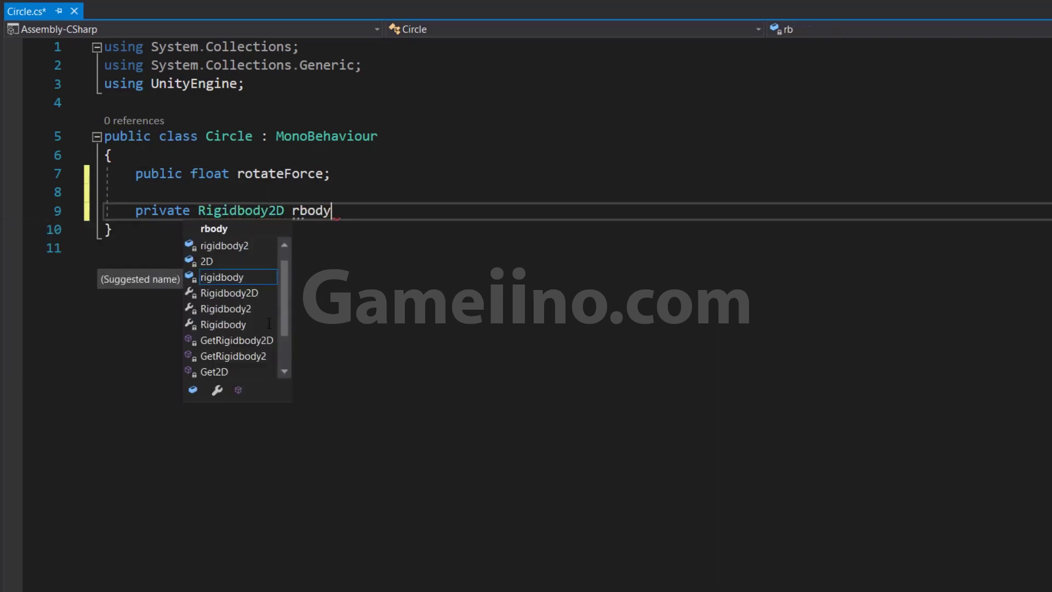
type(";")
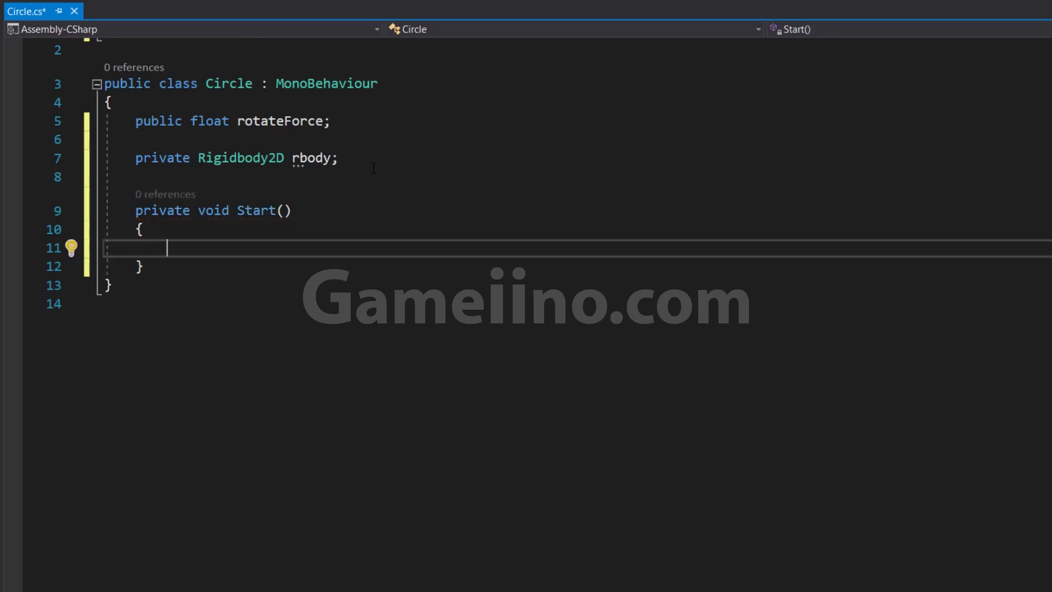
type("rb")
key("Tab")
In Start, assign rbody = GetComponent<Rigidbody2D>();
type("= ")
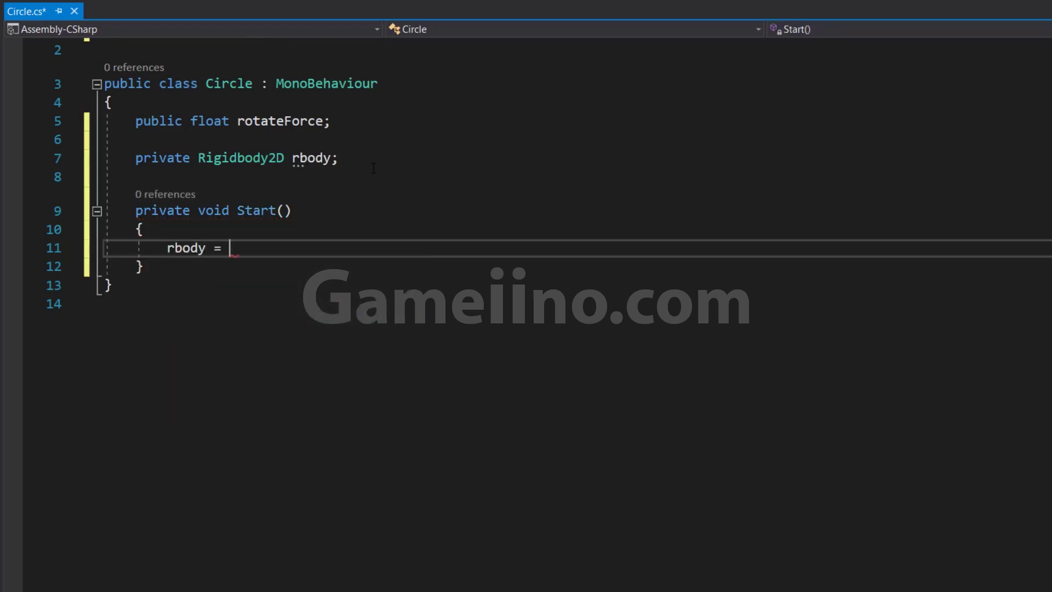
type("Get")
key("Tab")
type("<>")
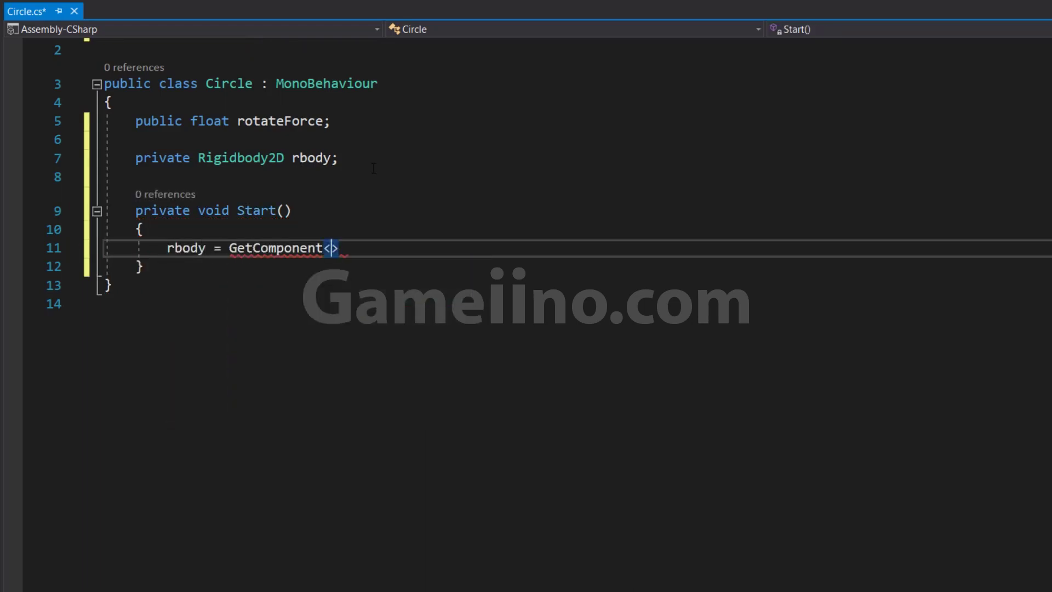
type("Rigid")
key("Down")
key("Tab")
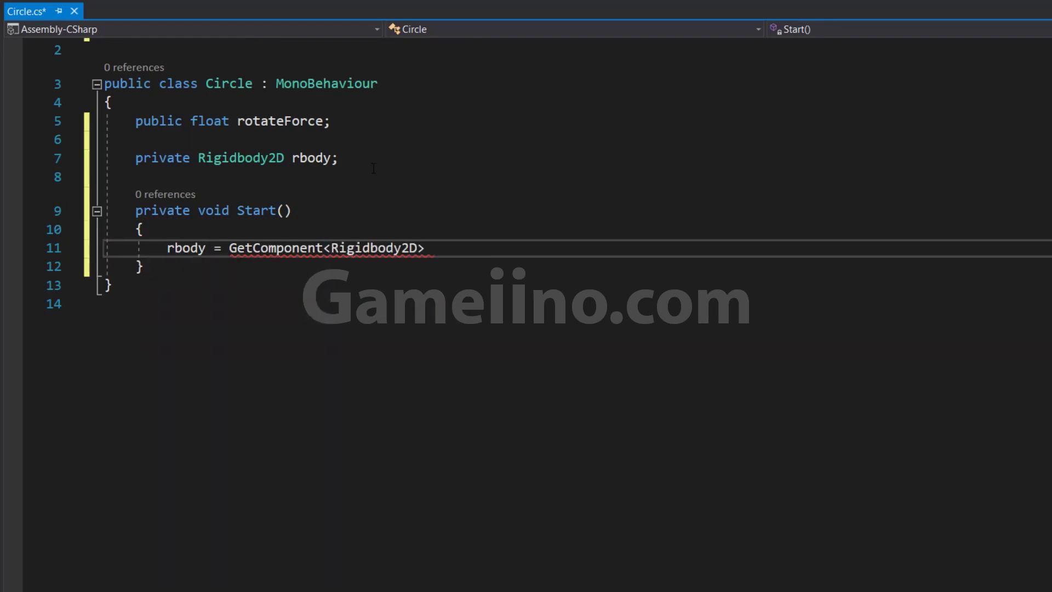
key("Right")
type("();")
Add an Update method and a public void Rotate() method below it
key("Down")
key("Return")
key("Return")
type("Up")
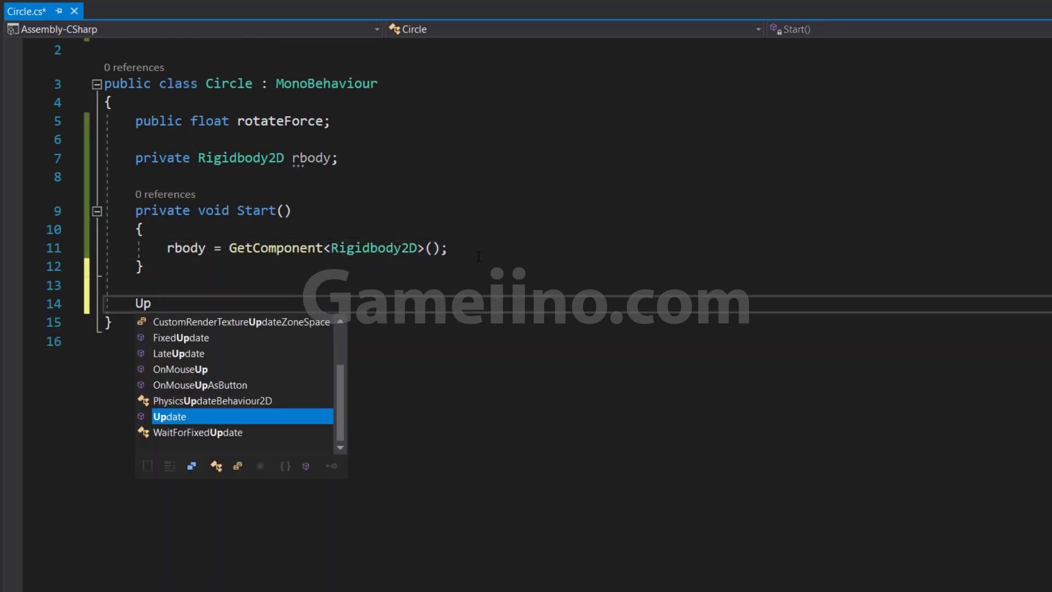
type("da")
key("Tab")
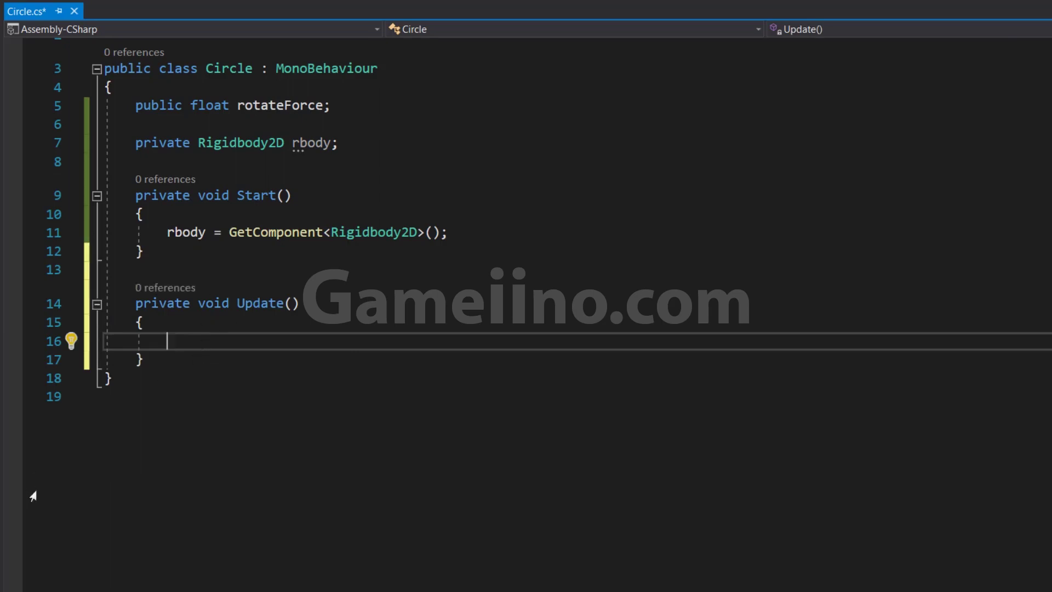
key("Down")
key("Return")
key("Return")
type("pr")
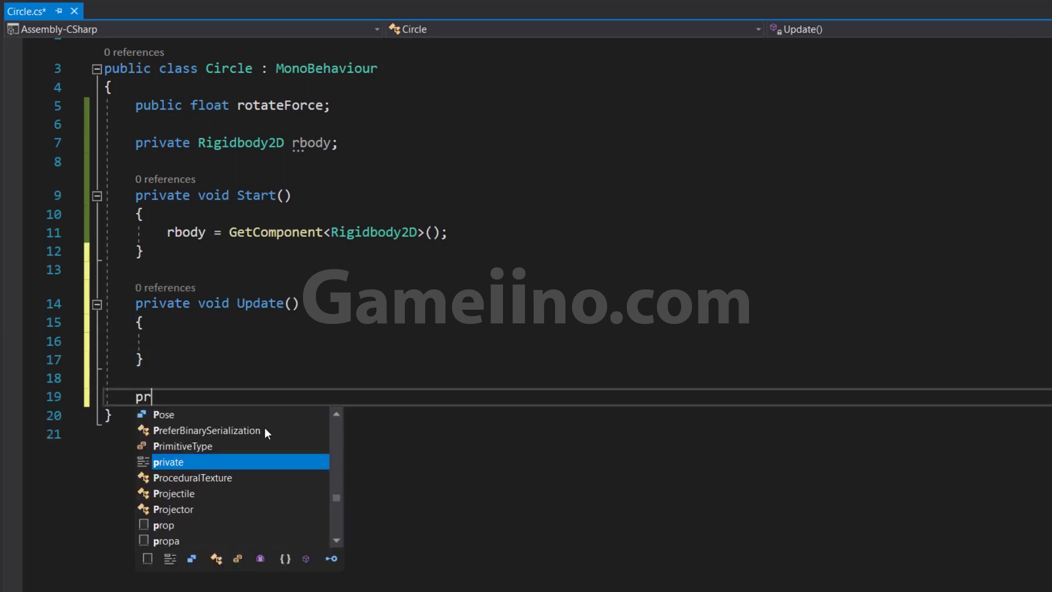
key("Tab")
type("void Rot")
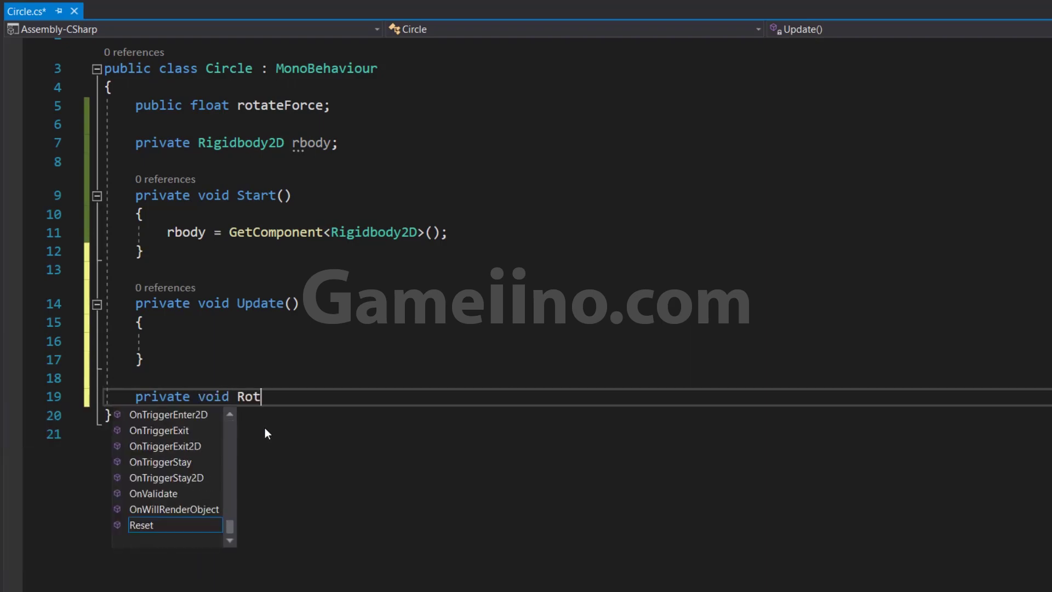
type("ate(){")
key("Return")
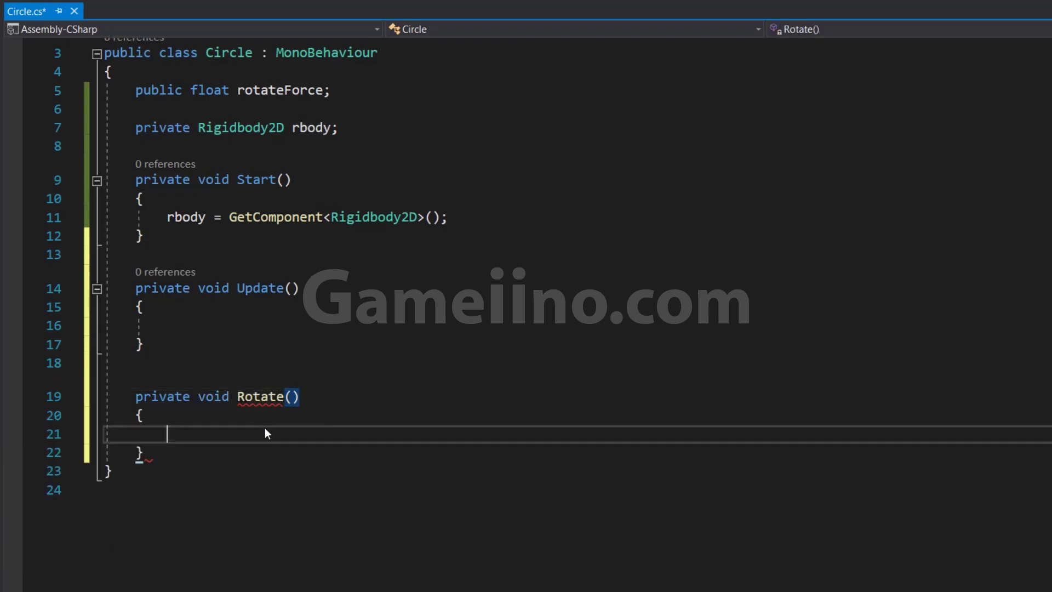
double_click(158, 396)
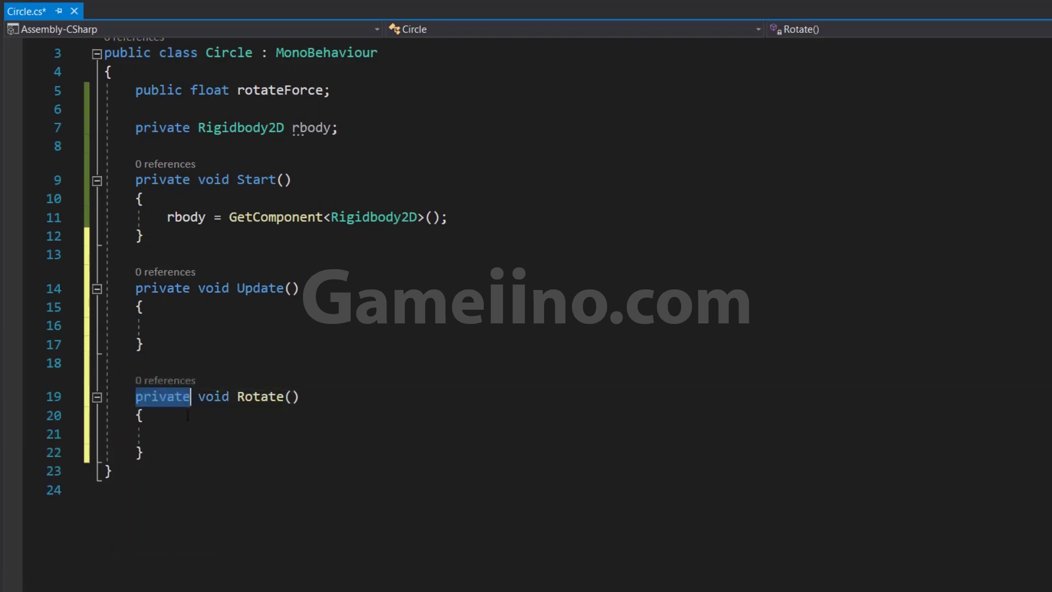
type("public")
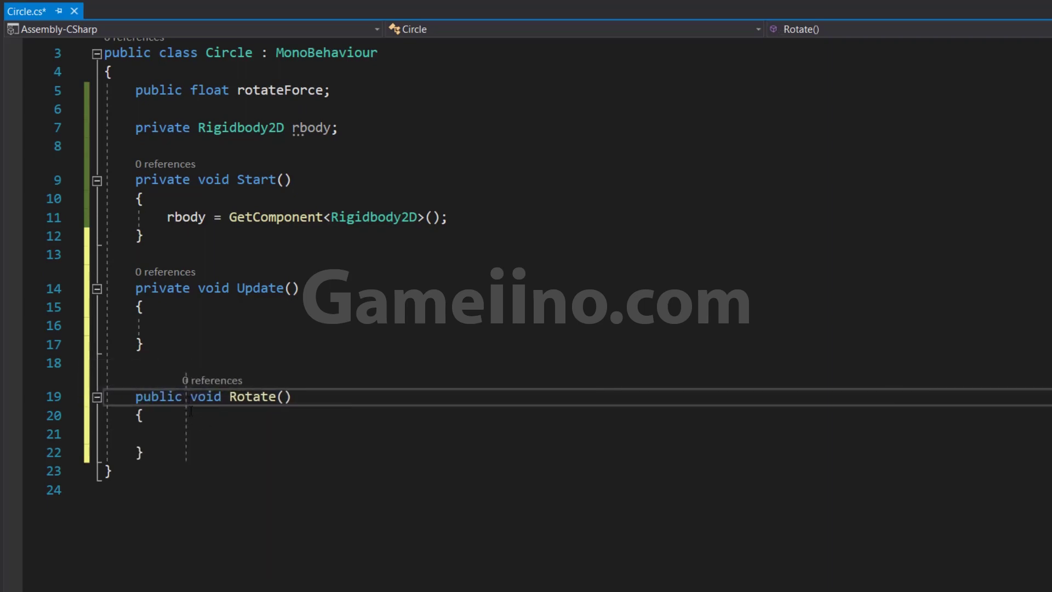
In Update, call Rotate() when Input.GetKeyDown(KeyCode.Space) is true, and save
left_click(192, 312)
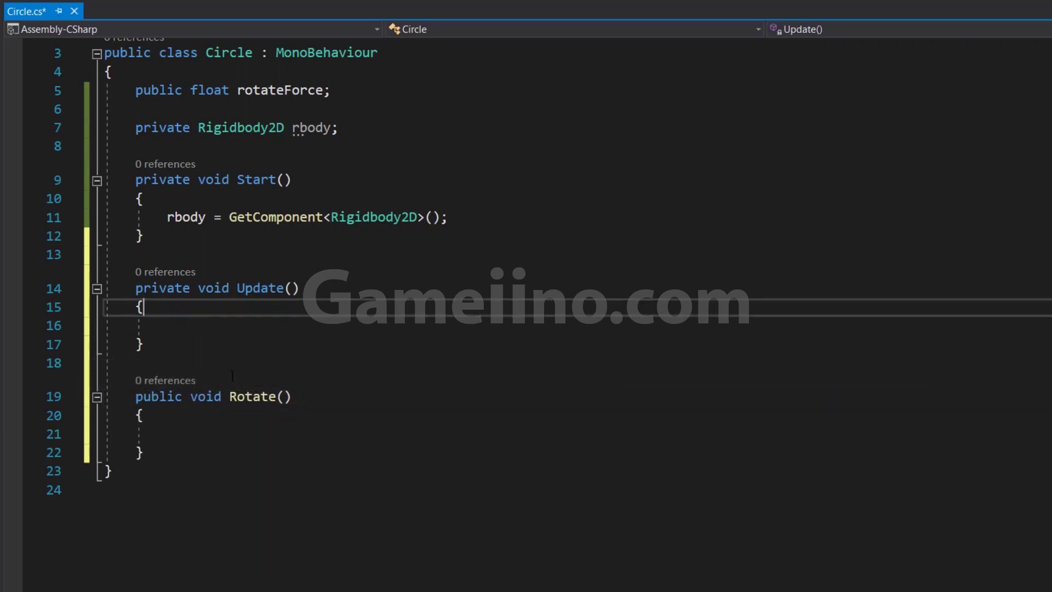
left_click(207, 330)
type("f(")
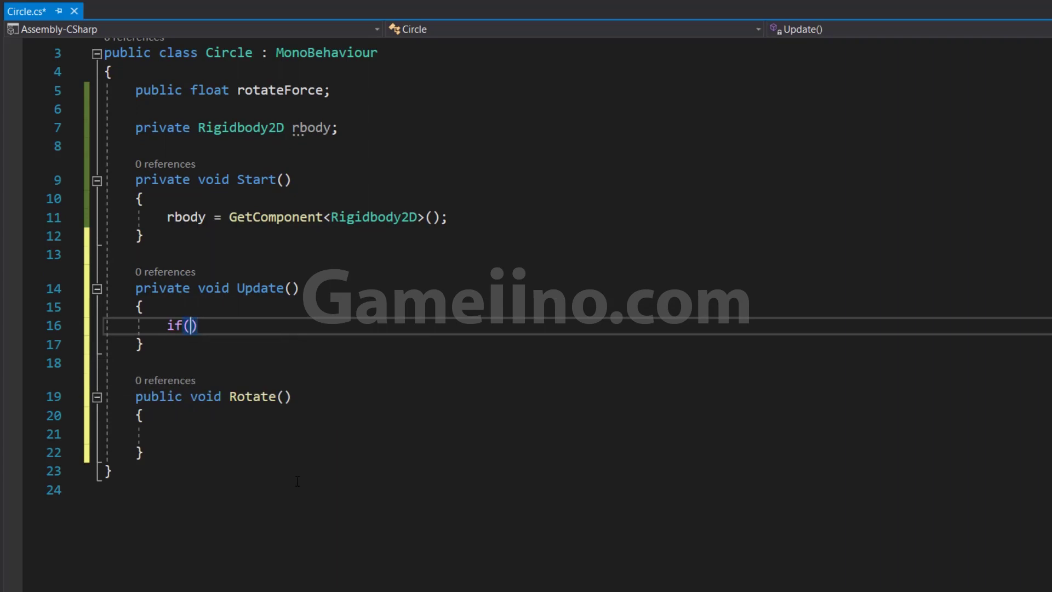
type("Inp")
key("Tab")
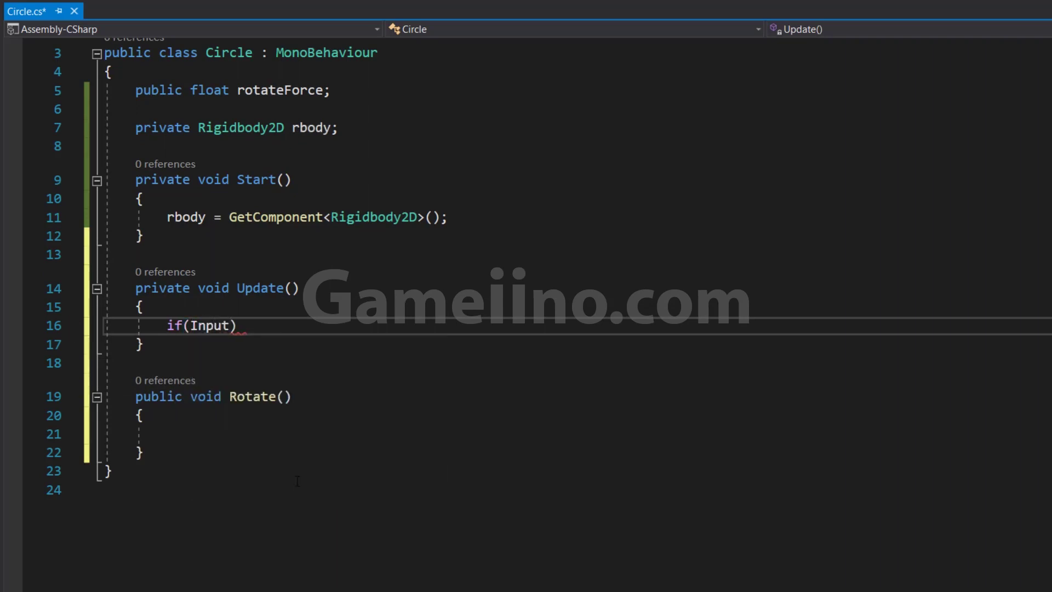
type(".GetK")
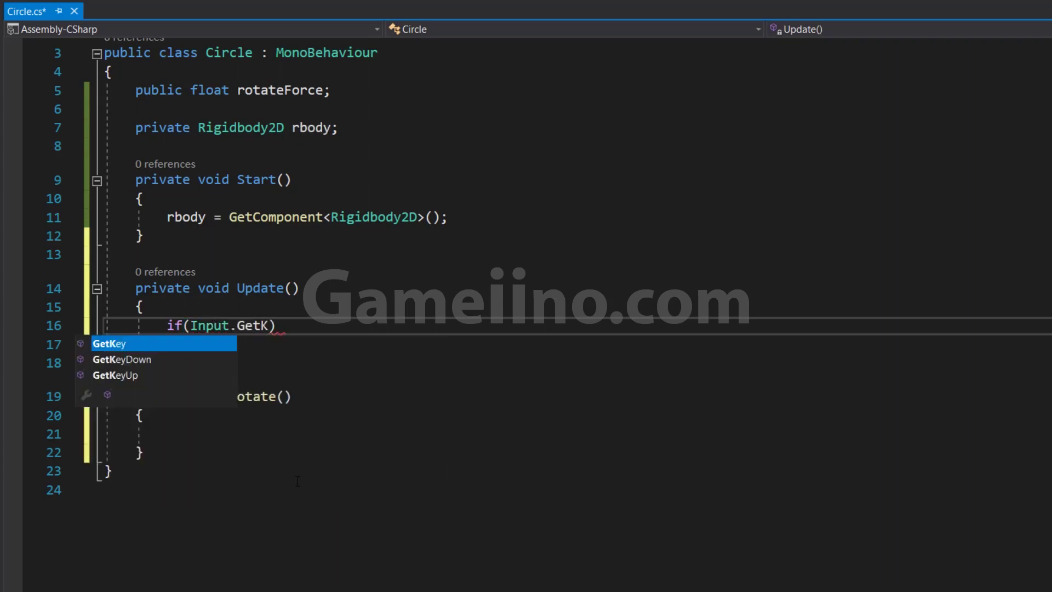
key("Down")
key("Tab")
type("(")
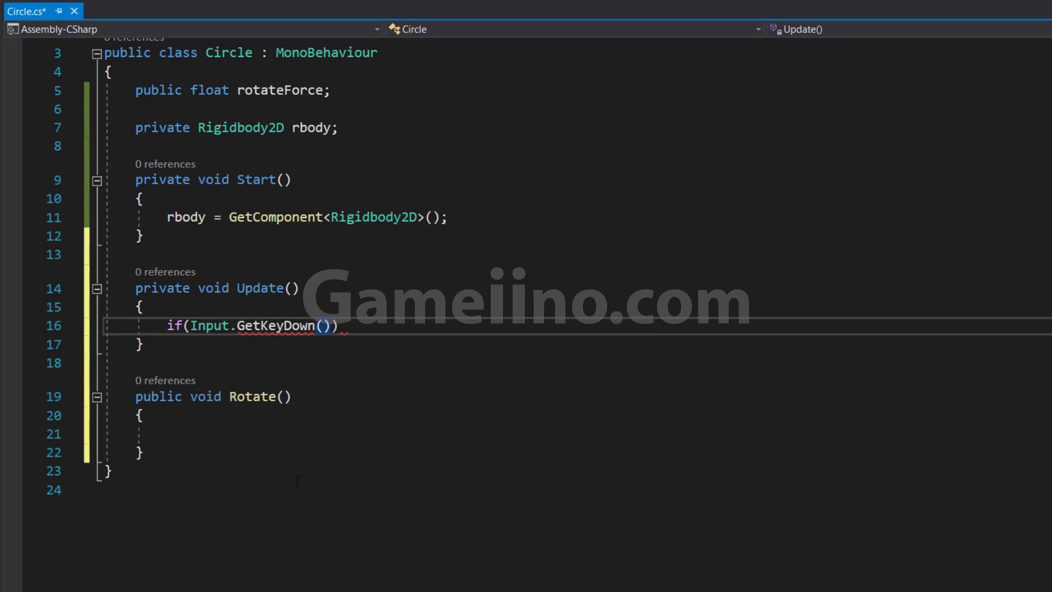
type("Ke")
key("Escape")
type("yCode")
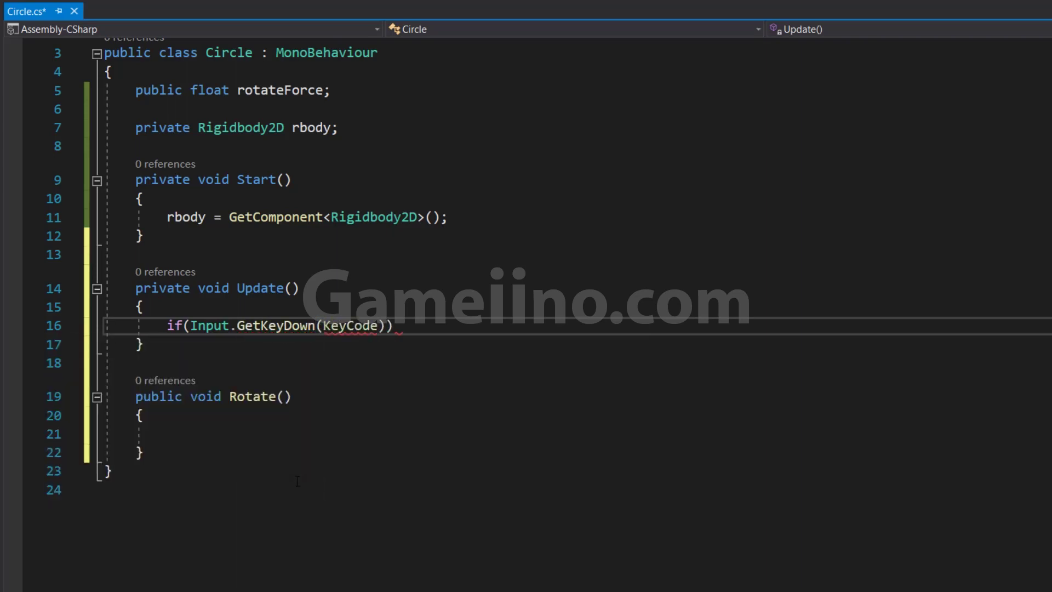
type(".Space))")
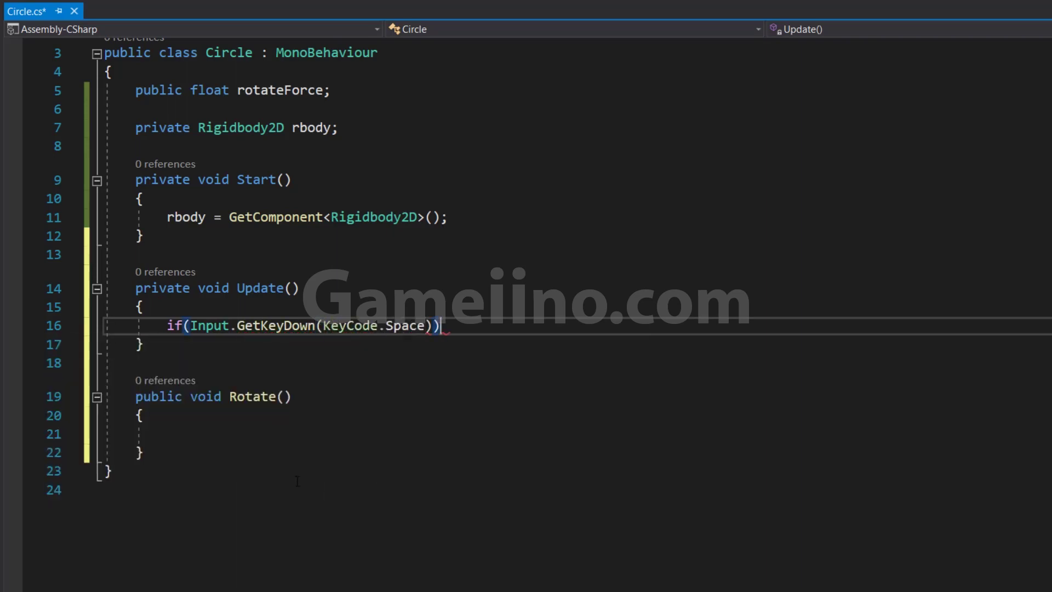
type(" Rot")
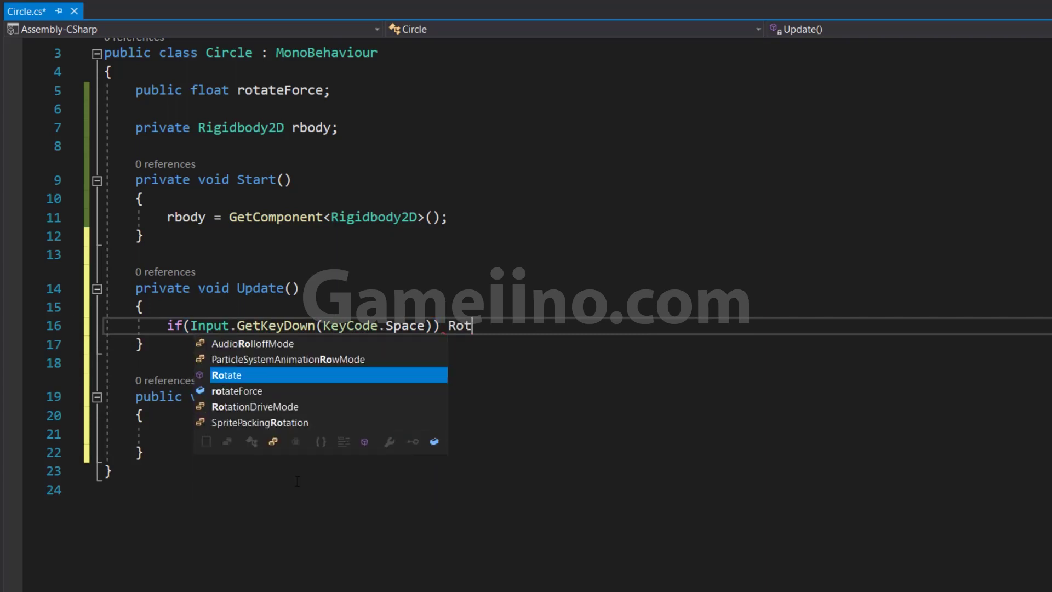
key("Tab")
type("();")
key("ctrl+s")
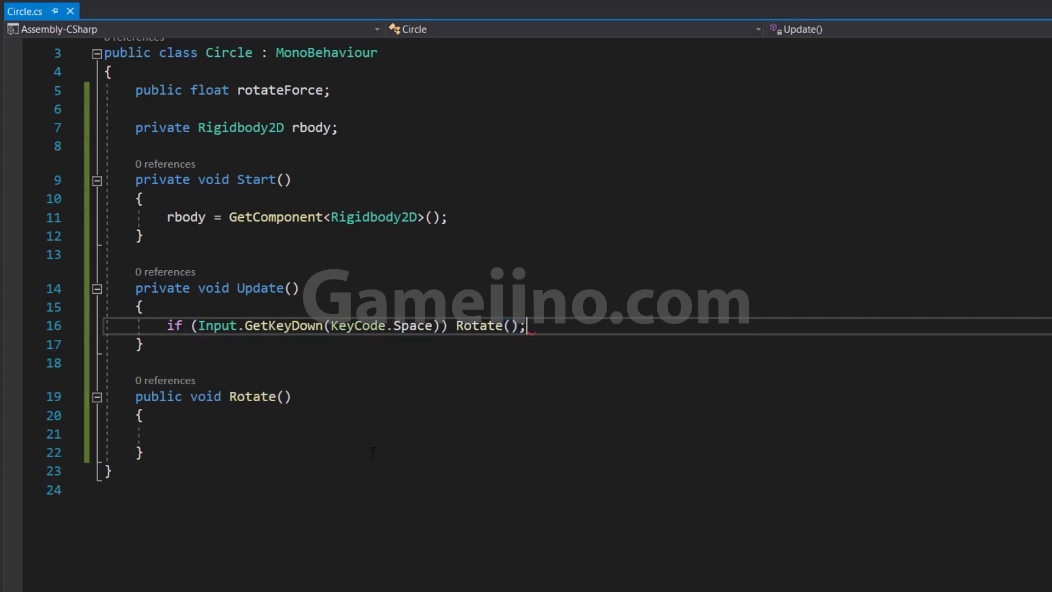
Inside Rotate(), write rbody.AddTorque with rotateForce as the argument
left_click(340, 434)
type("r")
key("Tab")
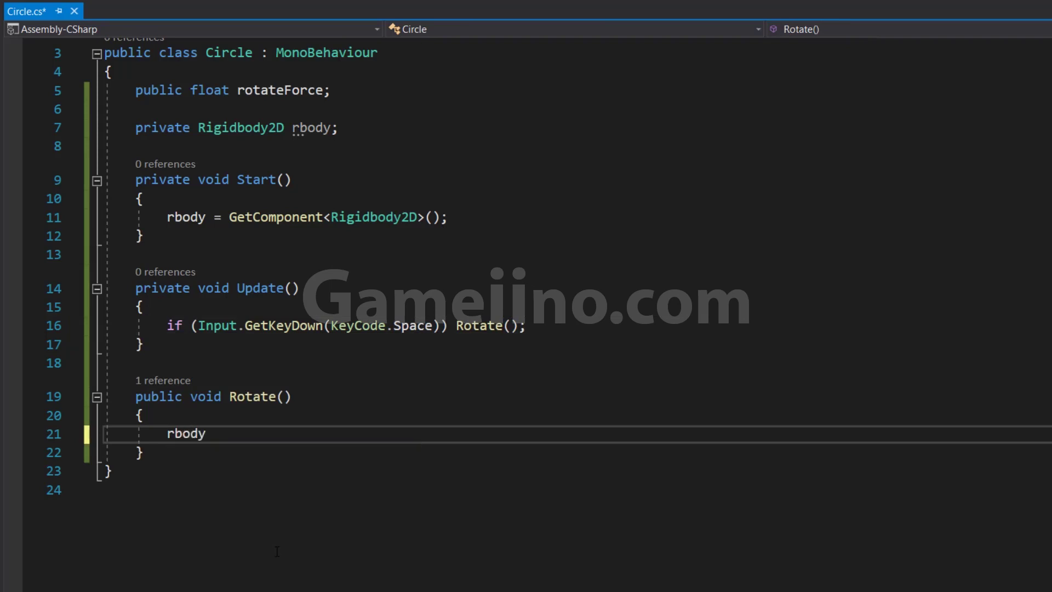
type(".A")
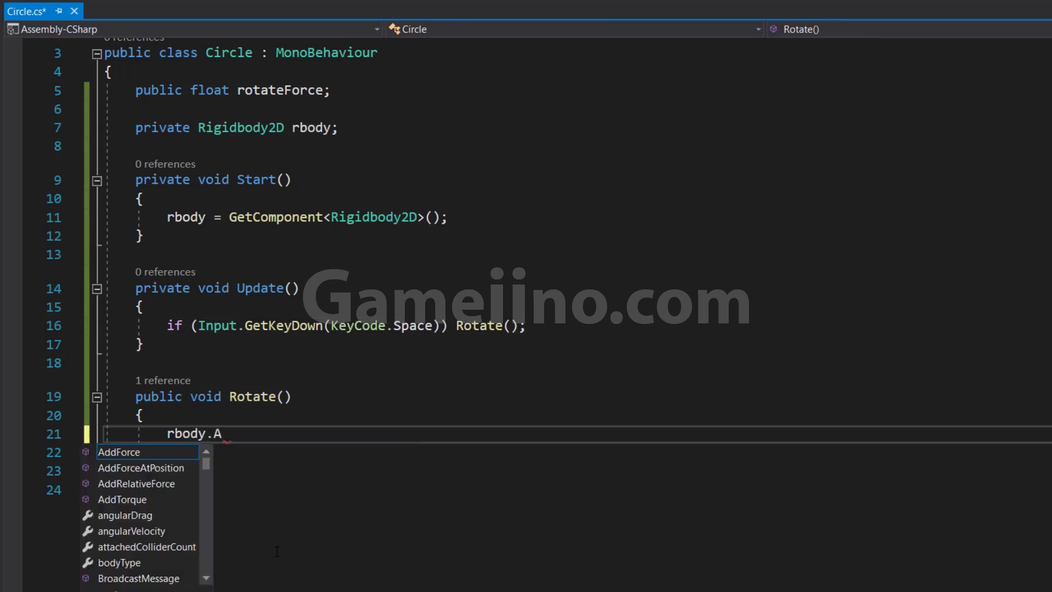
type("dd")
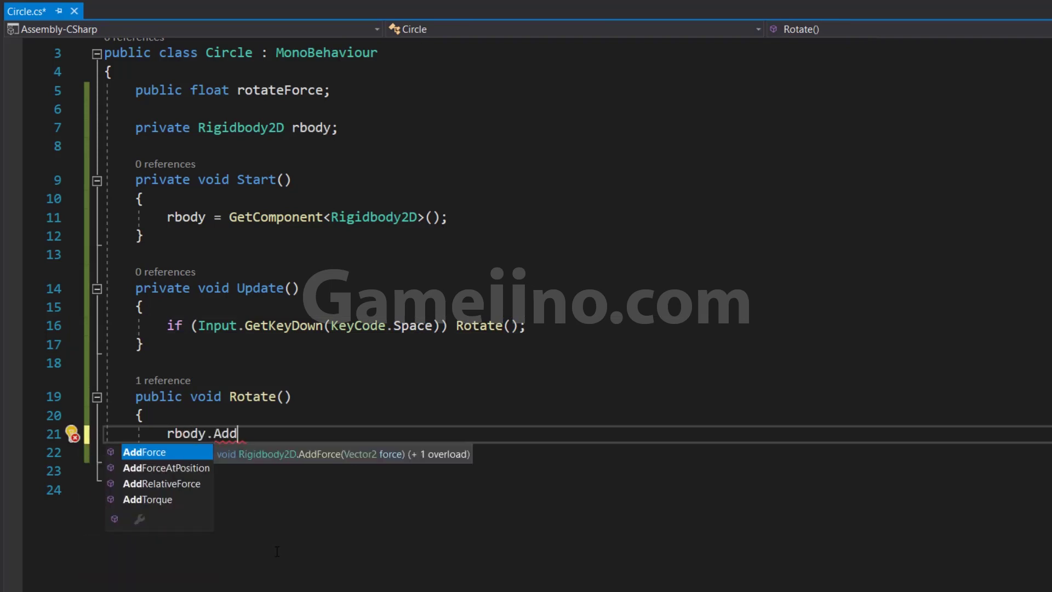
key("Down")
key("Down")
key("Down")
key("Tab")
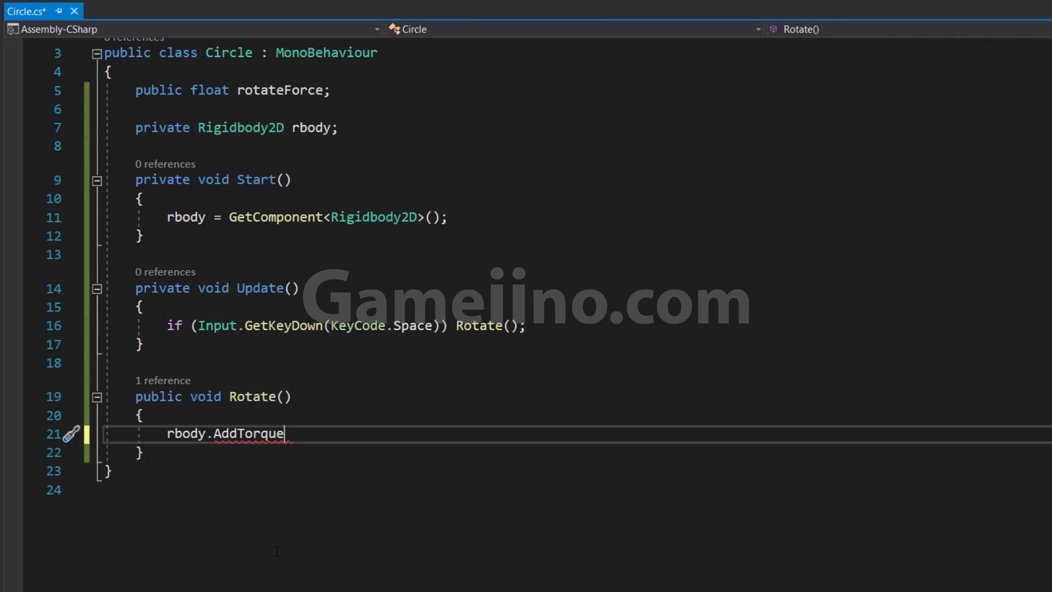
type("(")
type("ro")
key("Tab")
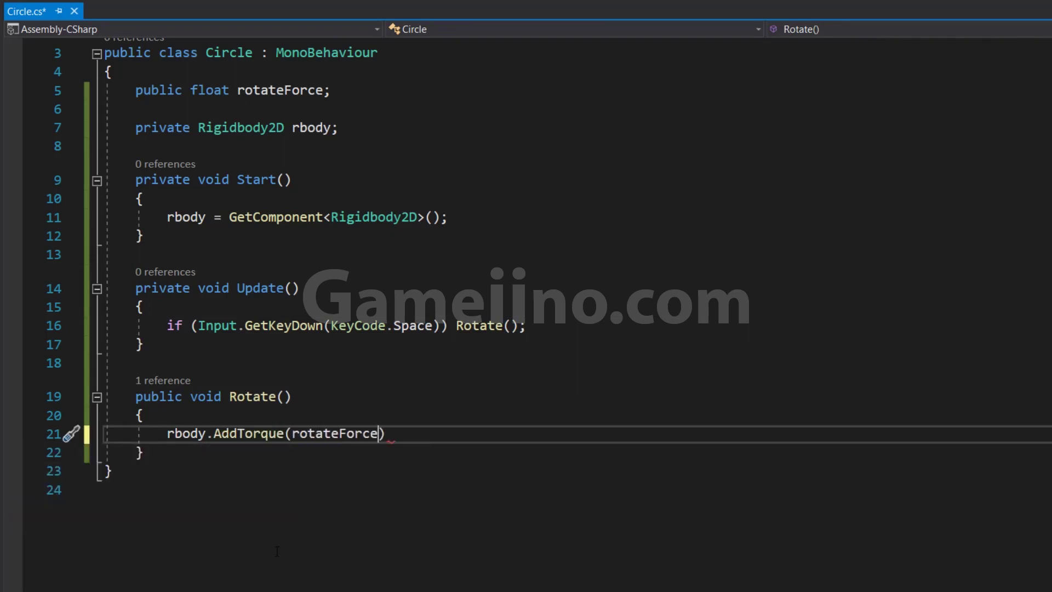
Finish the torque line, declare 'private bool inRotate = false;' below rbody, and save
type("* 100);")
left_click(362, 126)
key("Return")
type("pr")
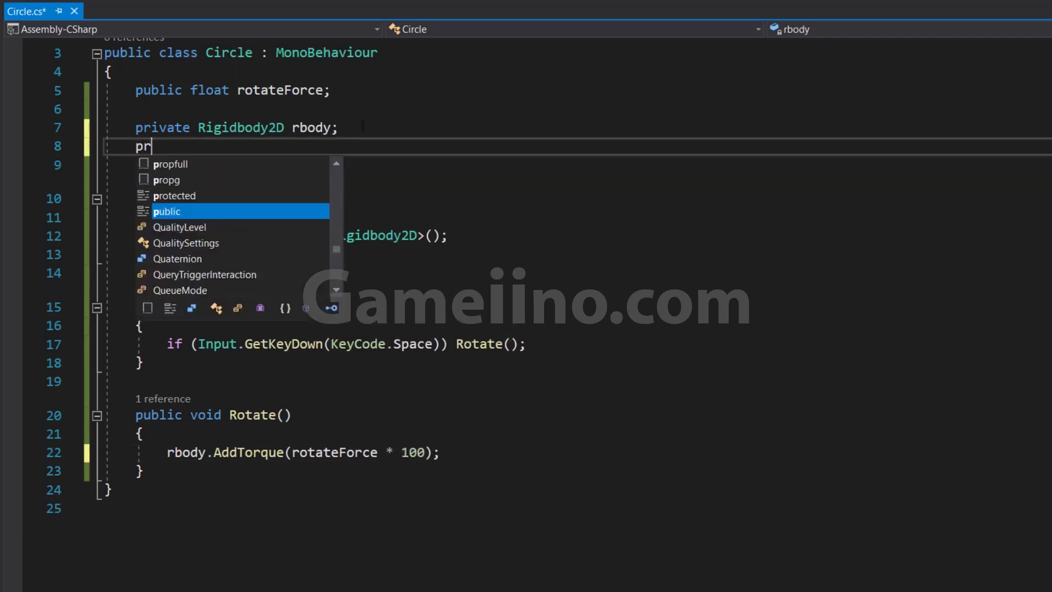
key("Tab")
type("v")
key("BackSpace")
type("boo")
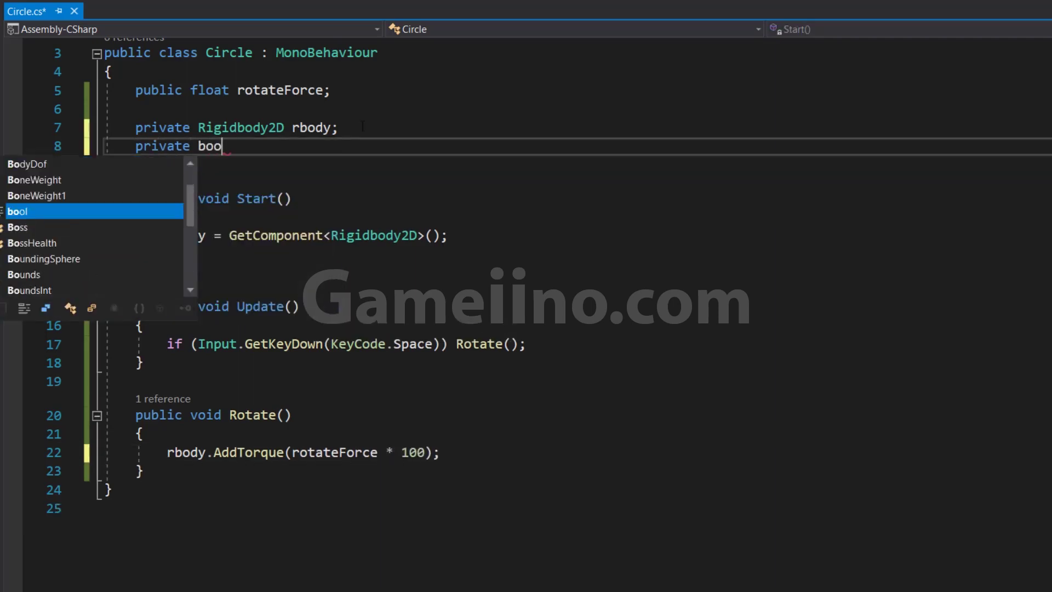
type("l inRota")
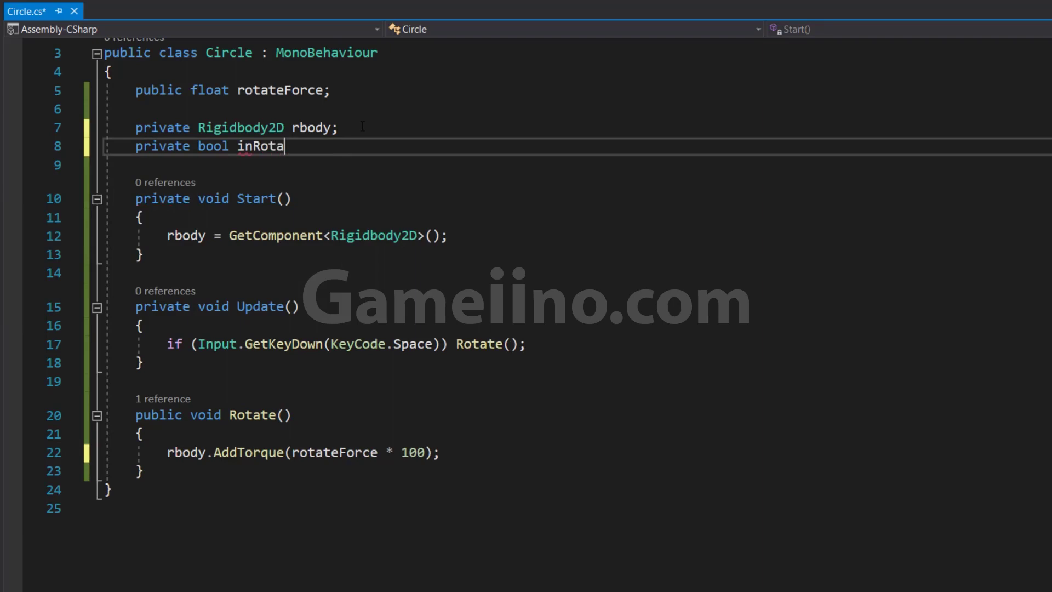
type("te -")
type("= ")
type("false;")
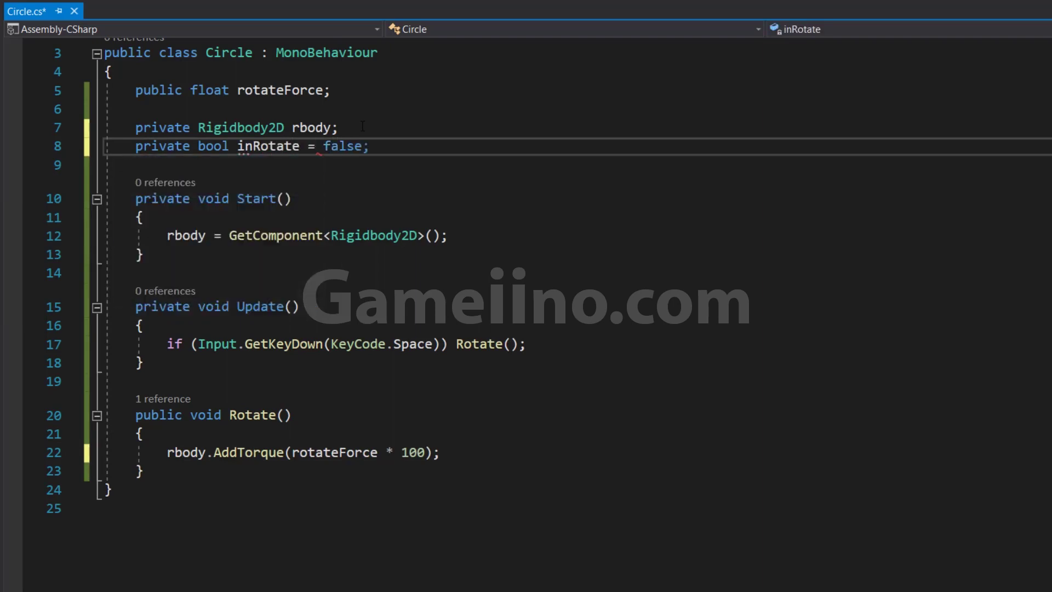
key("ctrl+s")
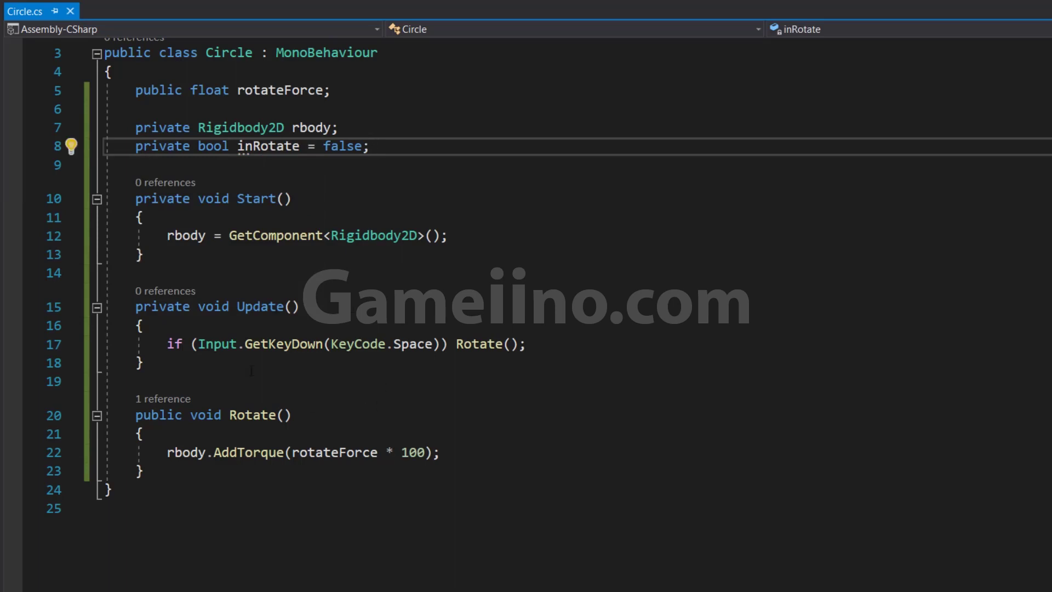
Add 'inRotate = true;' at the start of Rotate() and save the script
left_click(474, 459)
left_click(415, 437)
key("Return")
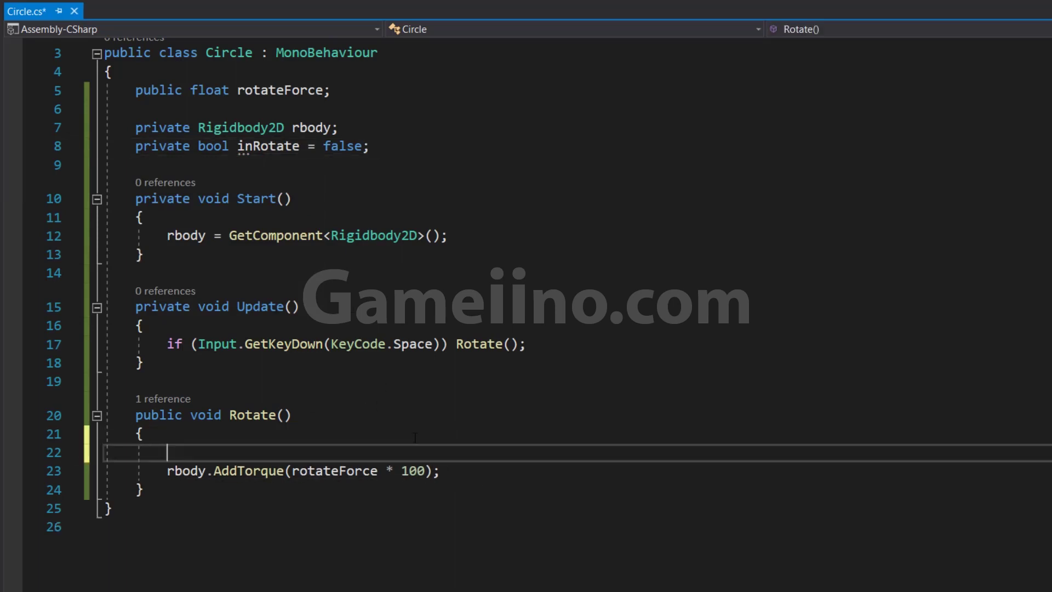
type("inR")
key("Tab")
type("= true;")
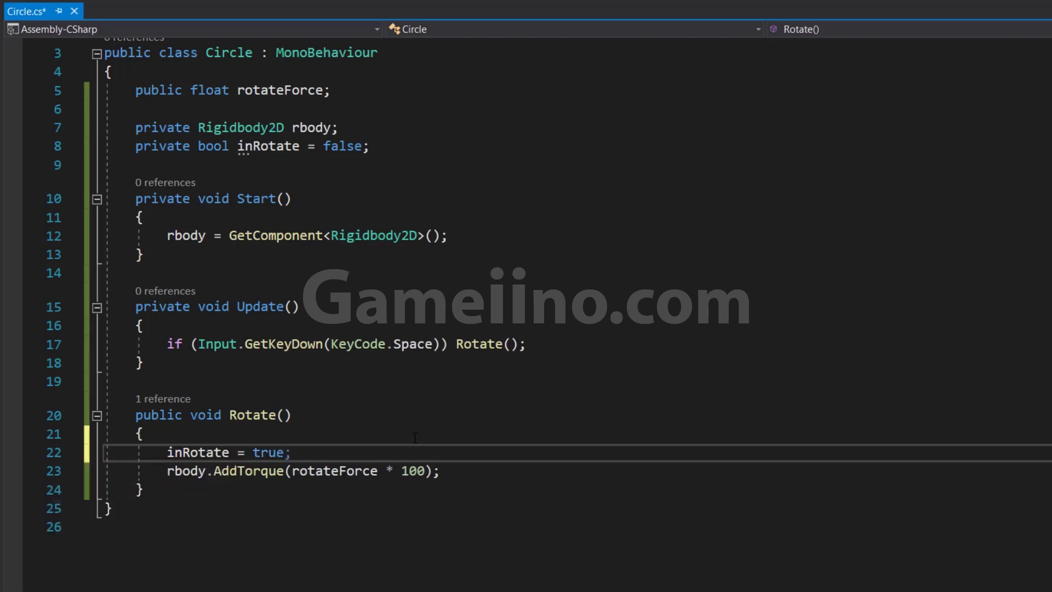
key("ctrl+s")
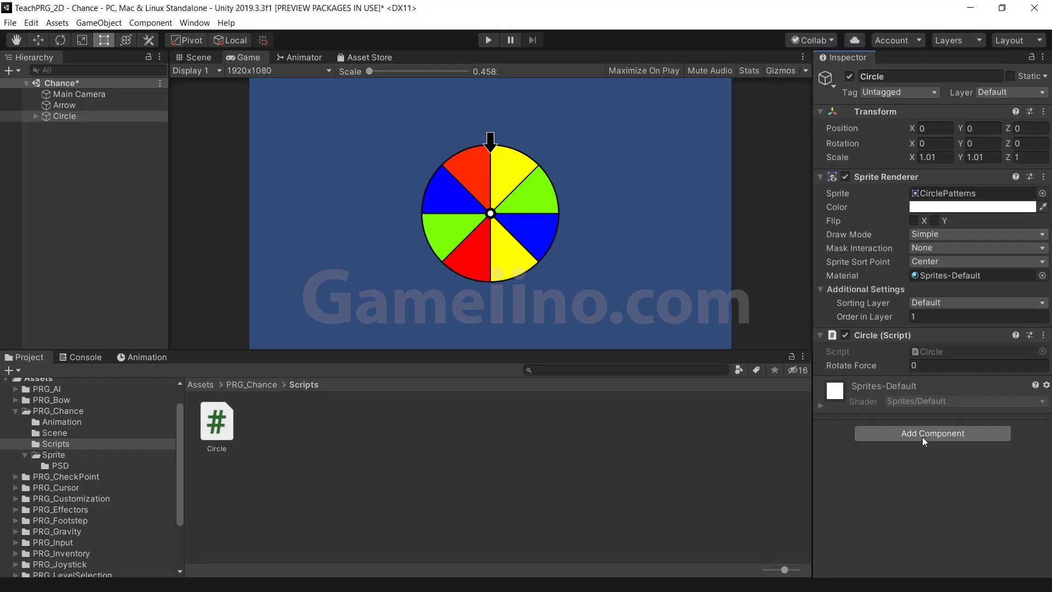
Add a Rigidbody 2D to the Circle and move it above the Circle script
left_click(922, 436)
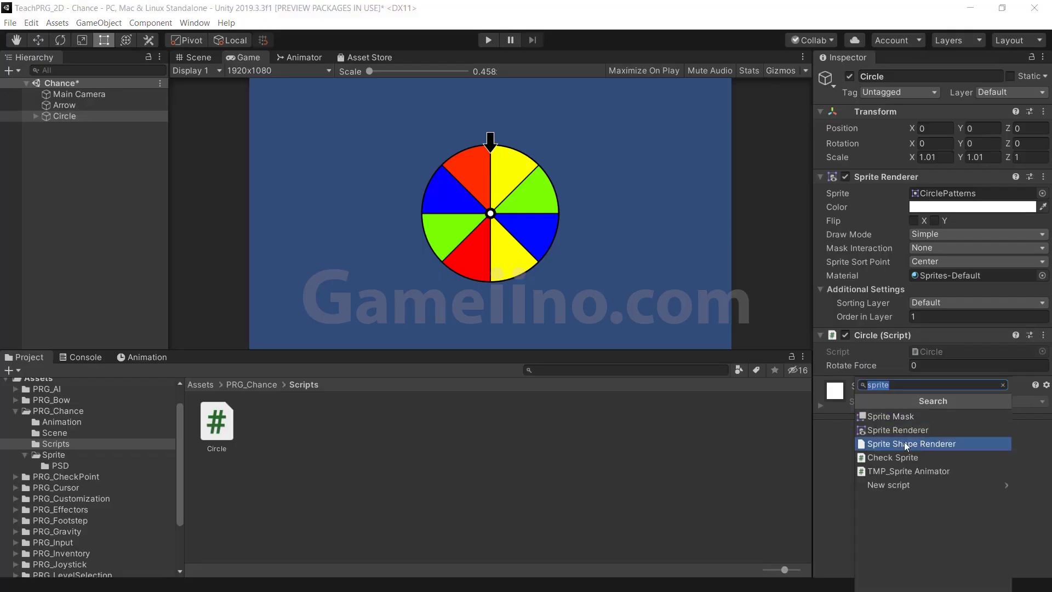
type("ri")
left_click(896, 427)
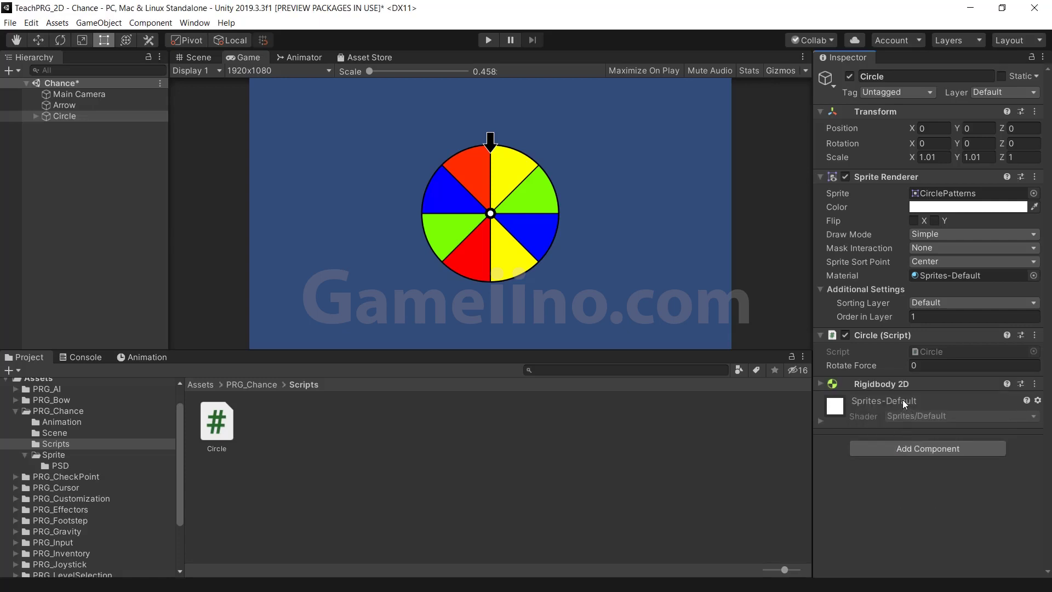
left_click(1034, 384)
left_click(936, 453)
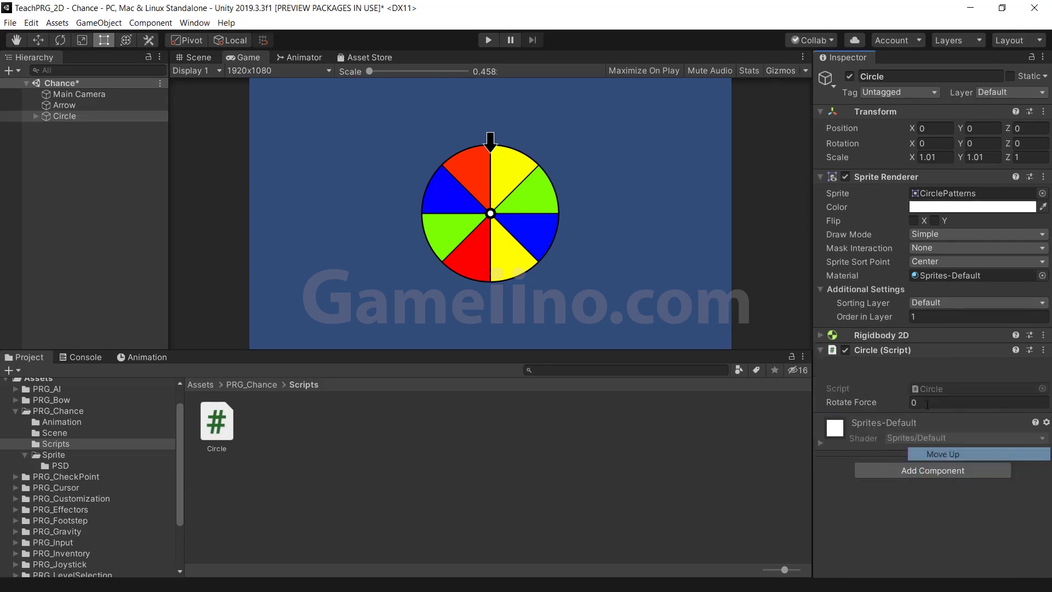
Set the Circle script's Rotate Force to 10 in the Inspector
left_click(843, 336)
scroll(1043, 454, "down", 3)
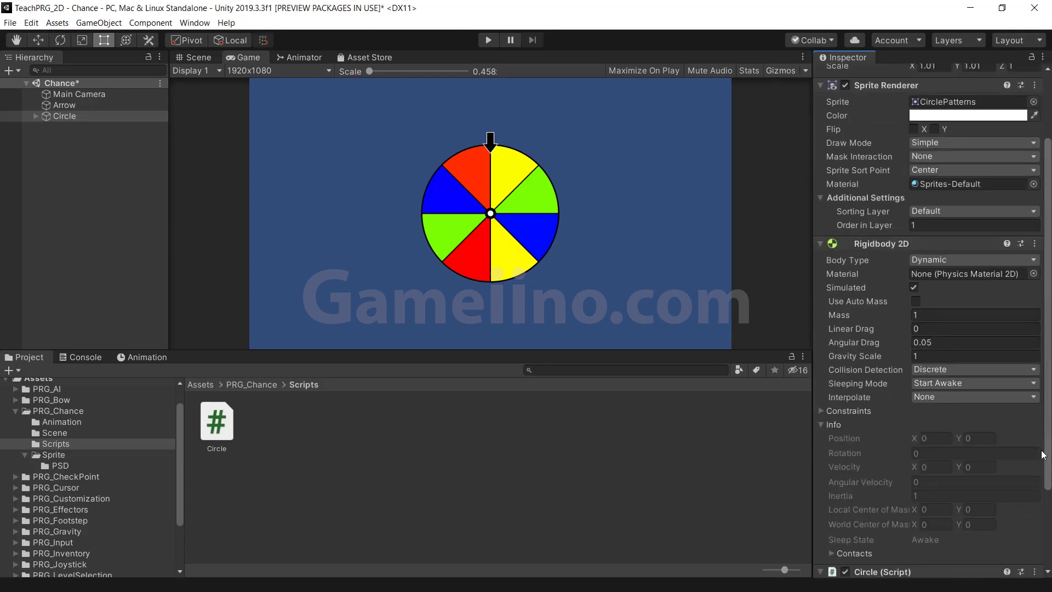
scroll(1042, 454, "down", 2)
left_click(940, 560)
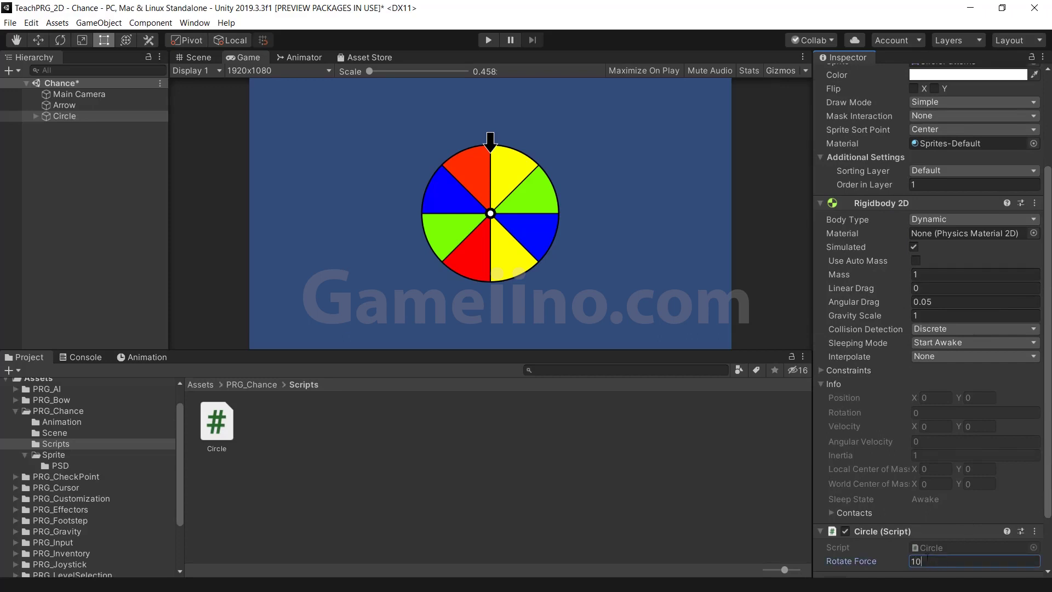
left_click(718, 504)
left_click(64, 115)
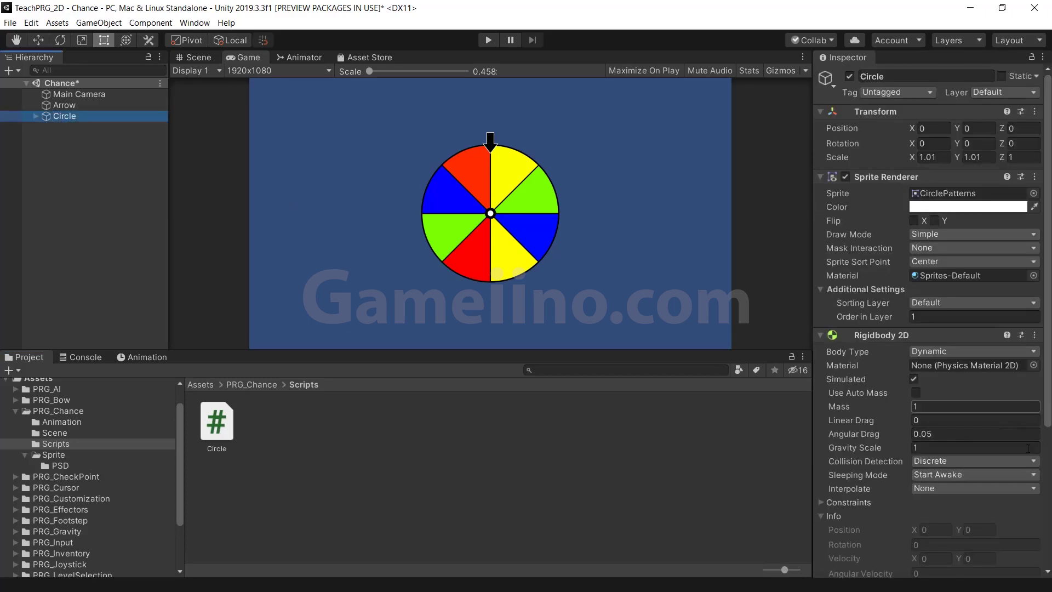
scroll(925, 496, "down", 5)
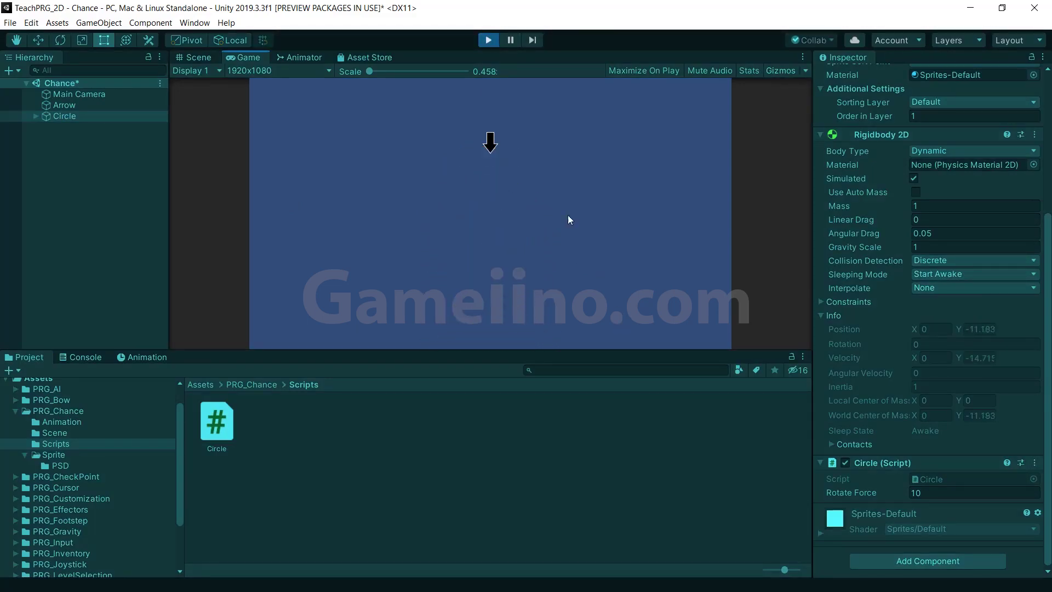
Stop the game, keep the body Dynamic, set Gravity Scale to 0, and play again
left_click(488, 40)
left_click(933, 149)
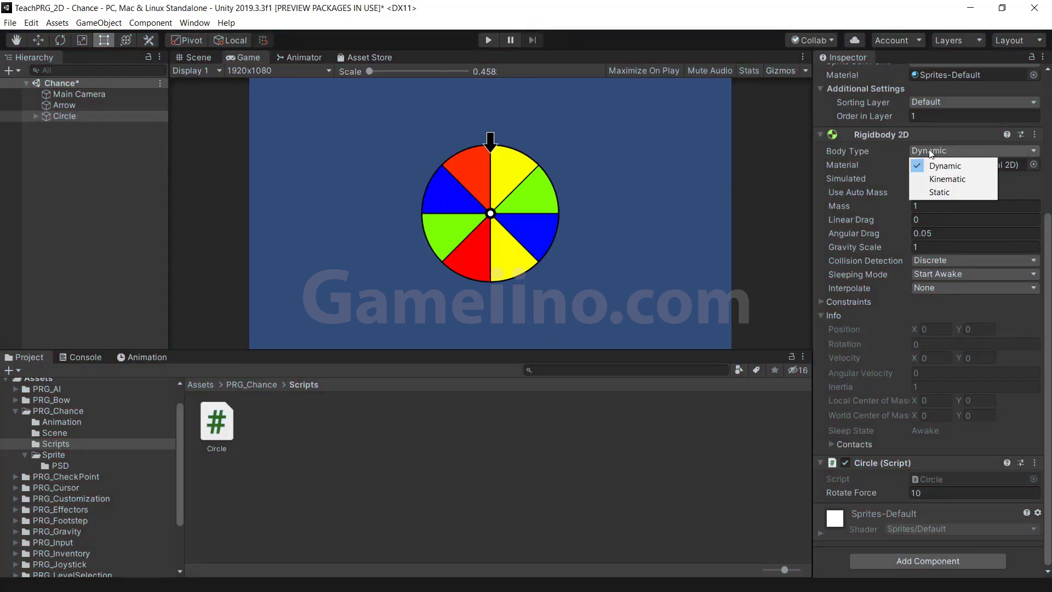
left_click(929, 149)
left_click(949, 246)
type("0")
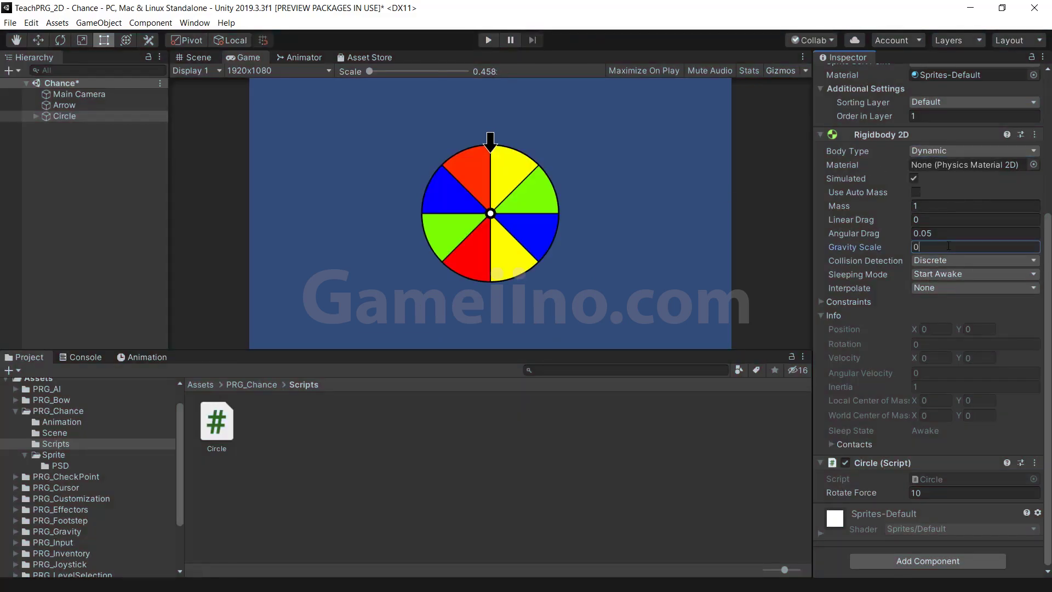
left_click(489, 40)
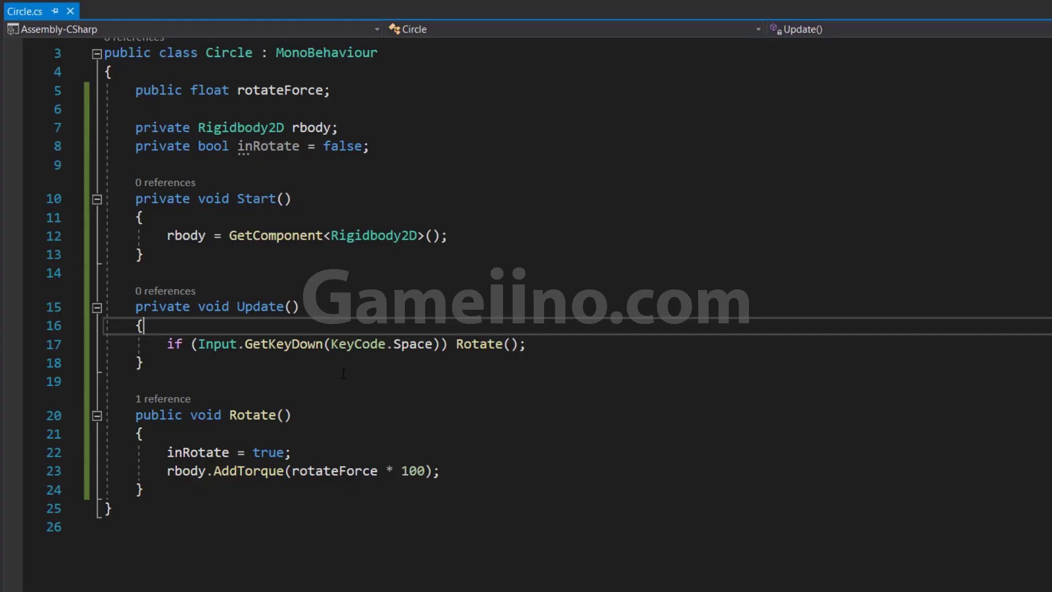
Below the Space check, begin a new 'if (rbody.angularVelocity' condition in Update
key("Return")
key("Return")
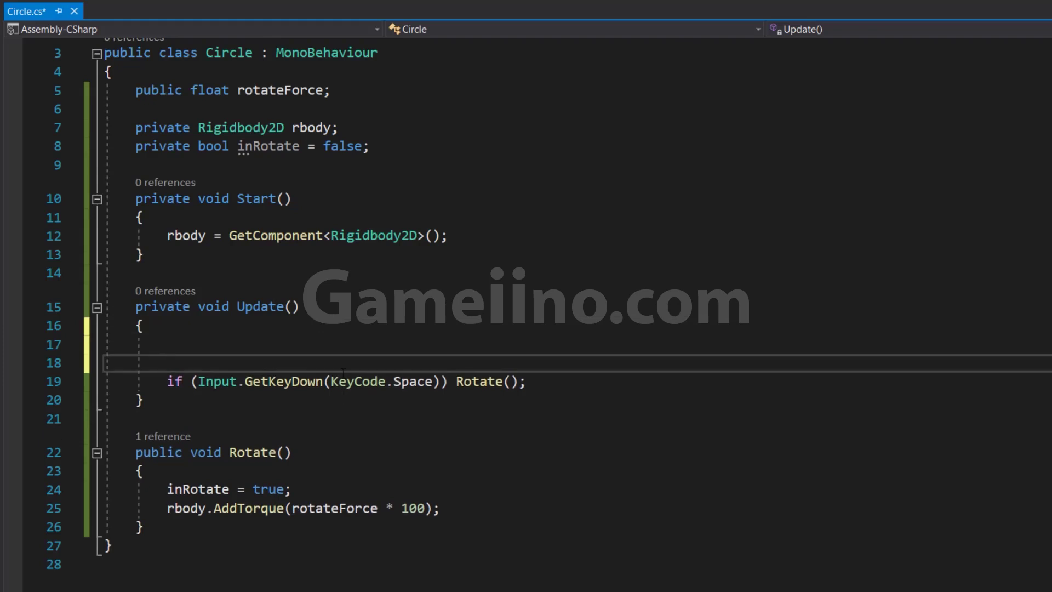
key("BackSpace")
key("BackSpace")
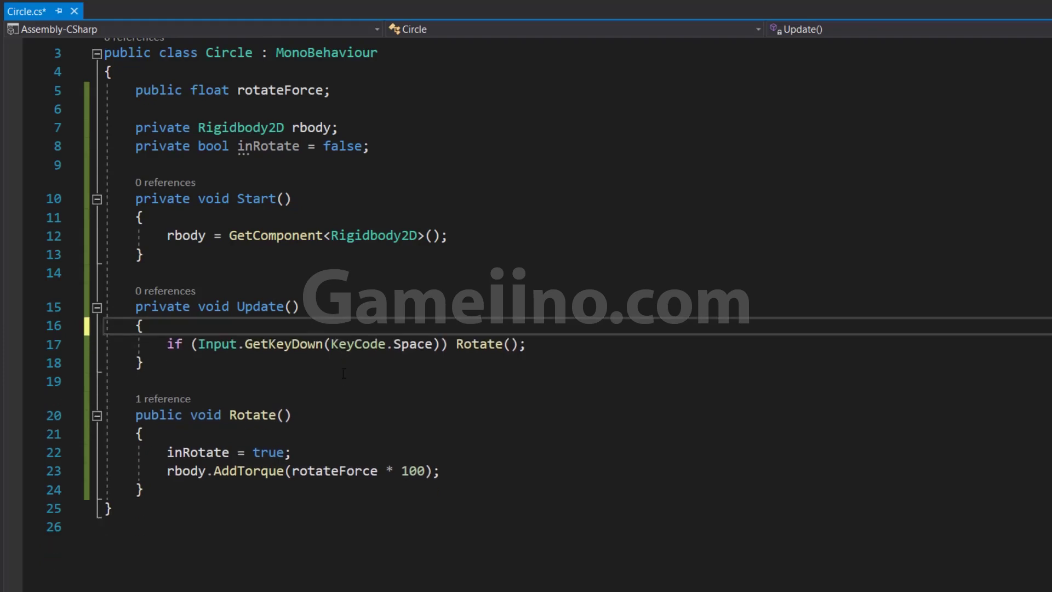
key("Down")
key("End")
key("Return")
key("Return")
type("i")
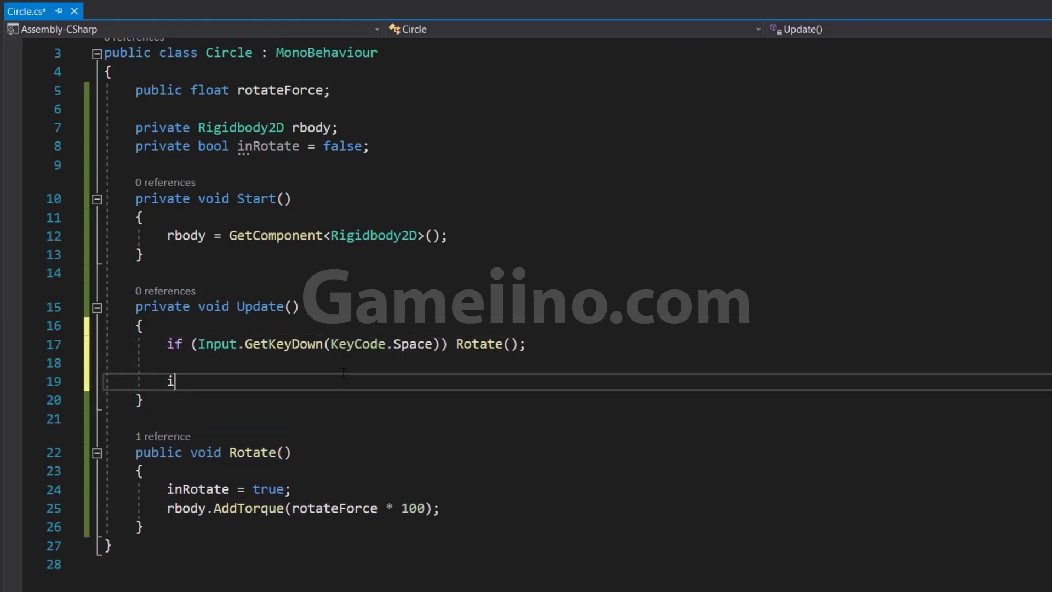
type("f (")
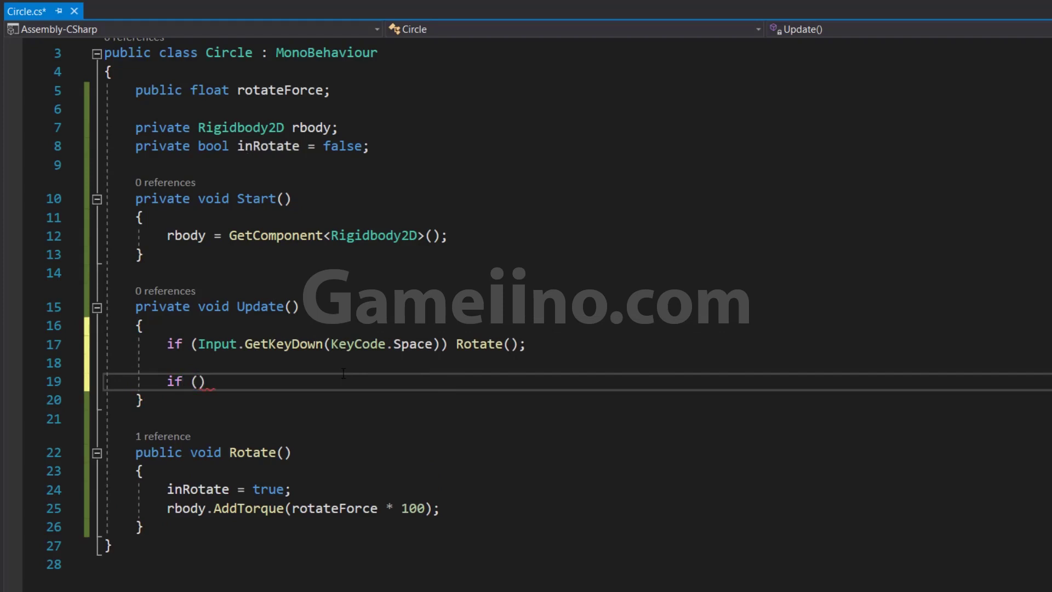
type("r")
key("Tab")
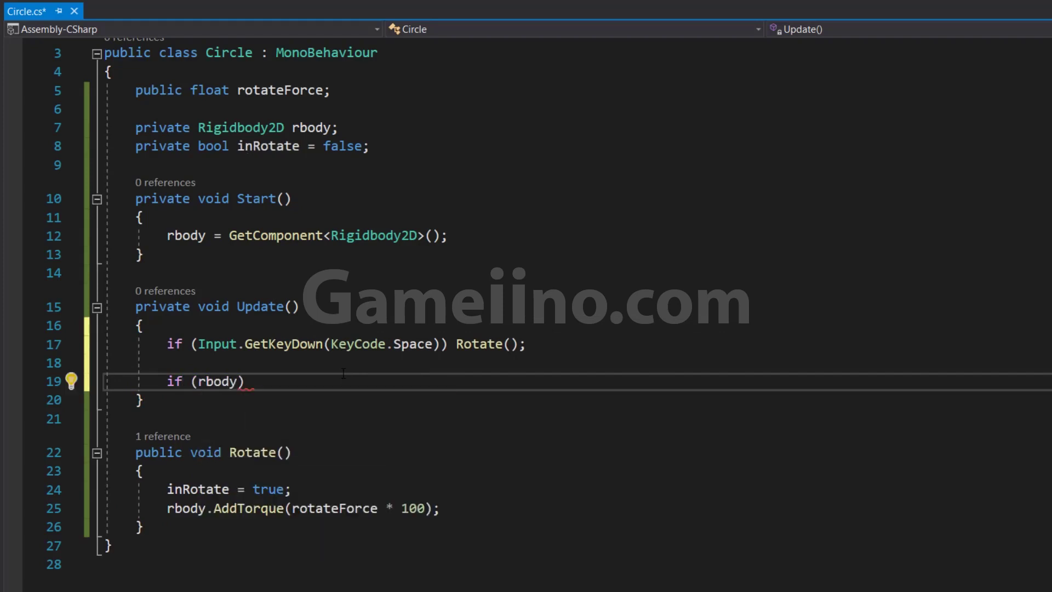
type(".An")
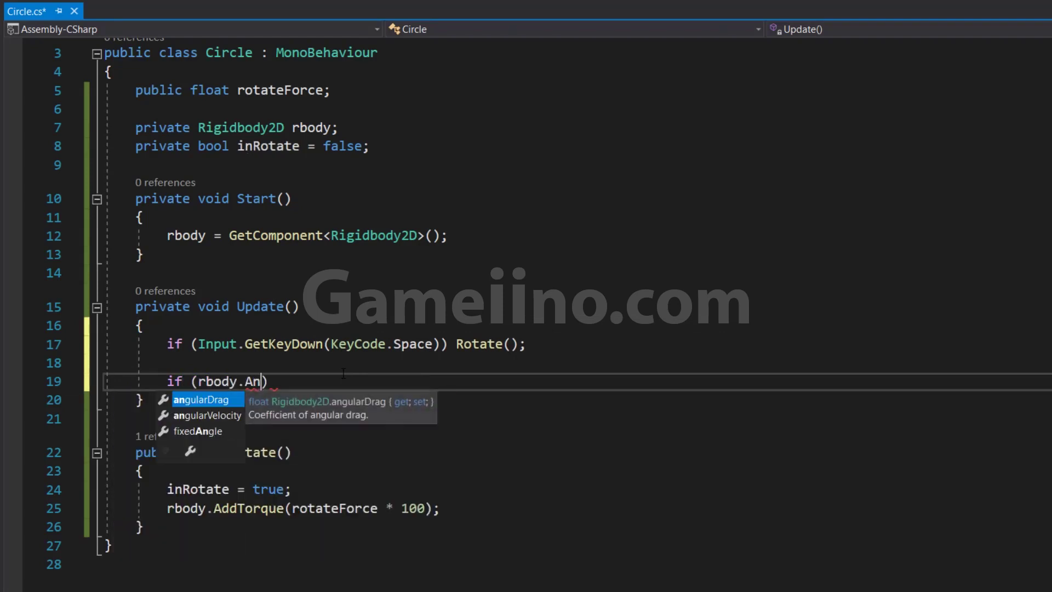
key("Down")
key("Tab")
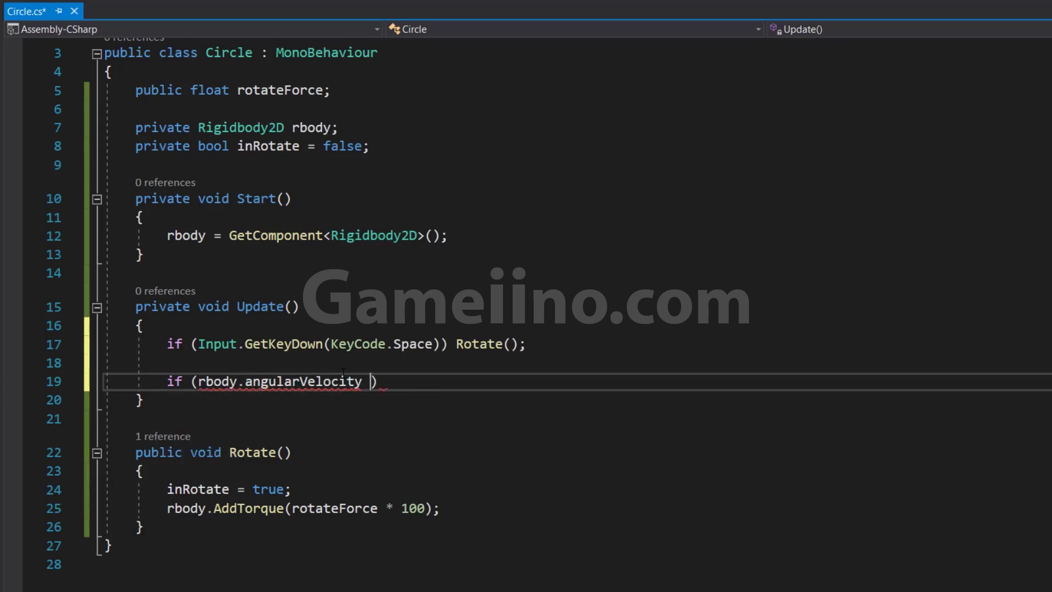
Complete it as 'if (rbody.angularVelocity > 0) rbody.angularVelocity -= 2' and save
type("> 0) ")
type("rbody")
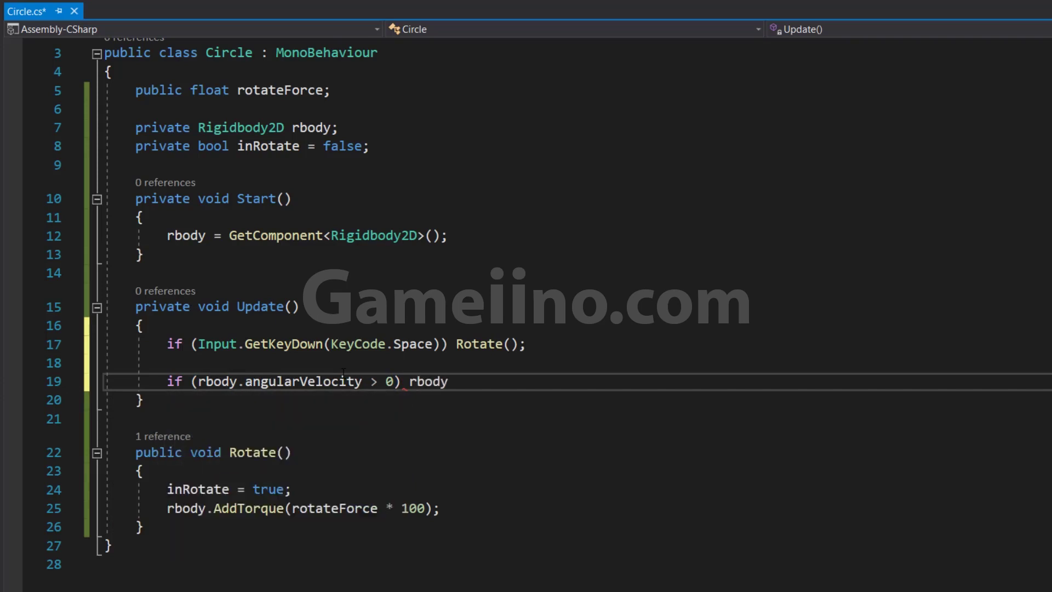
type(".A")
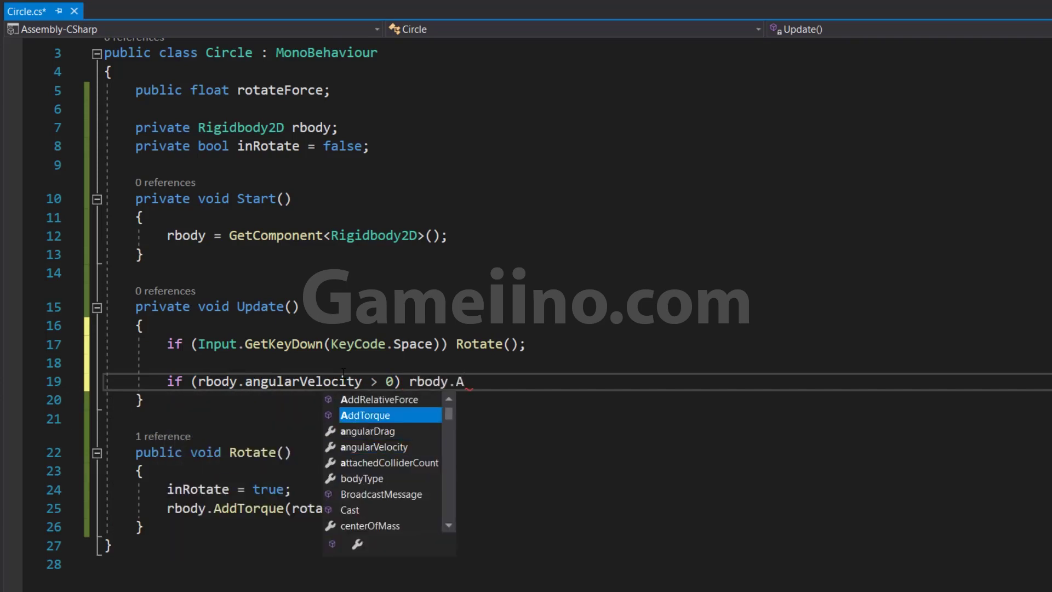
key("Down")
key("Down")
key("Tab")
type("-")
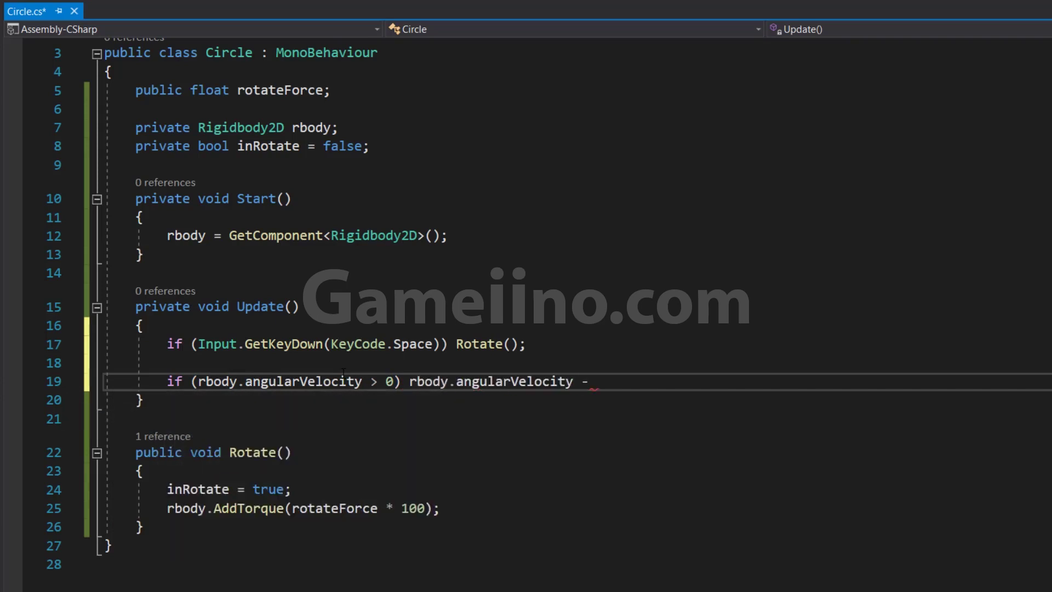
type("=")
type(" 2;")
key("ctrl+s")
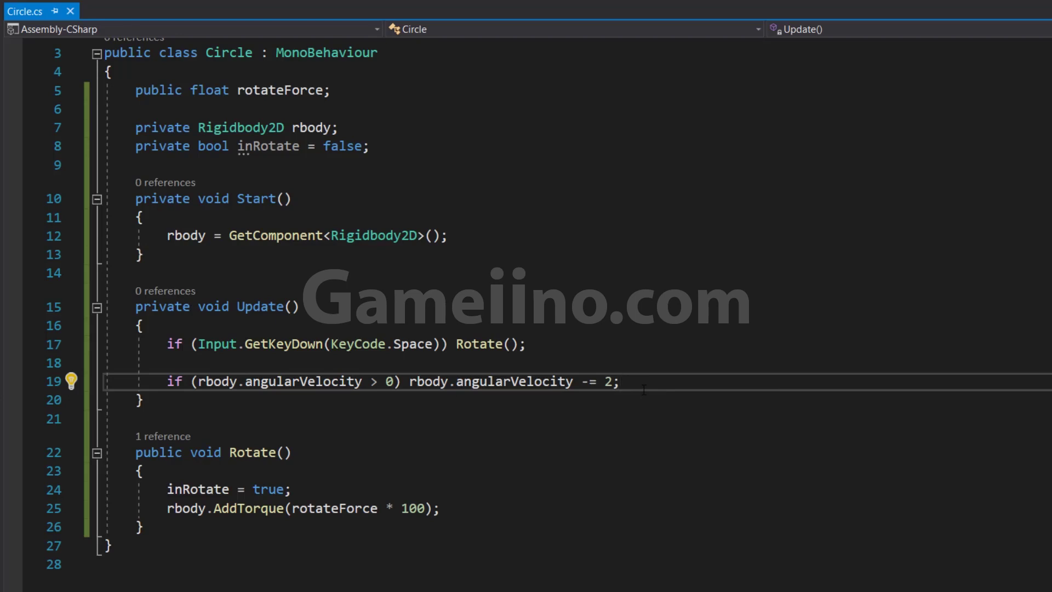
key("Return")
key("Return")
Add 'if (rbody.angularVelocity == 0) inRotate = false;' to Update
type("f(")
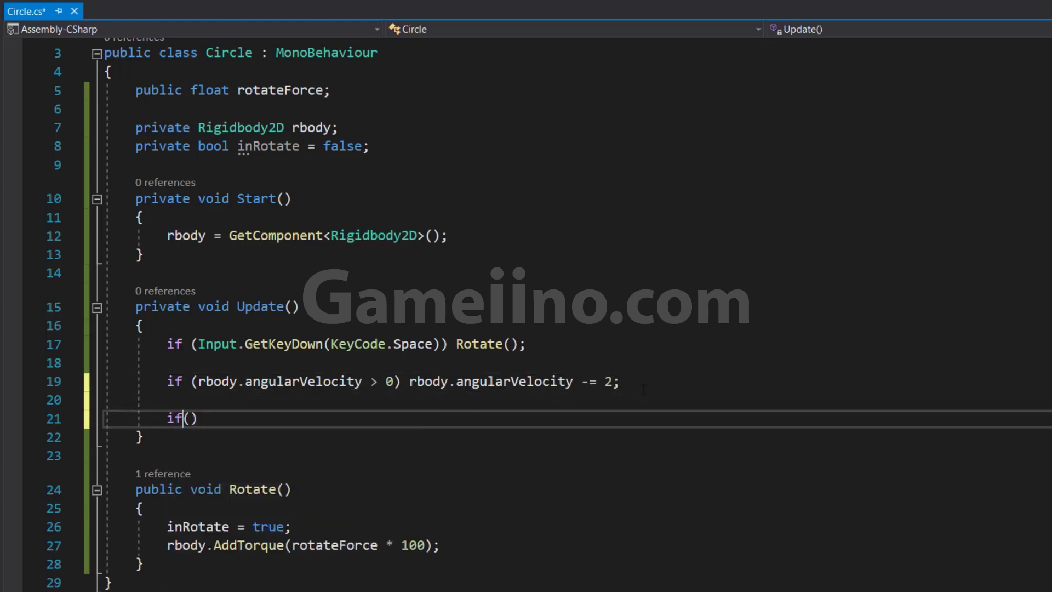
type("rbody")
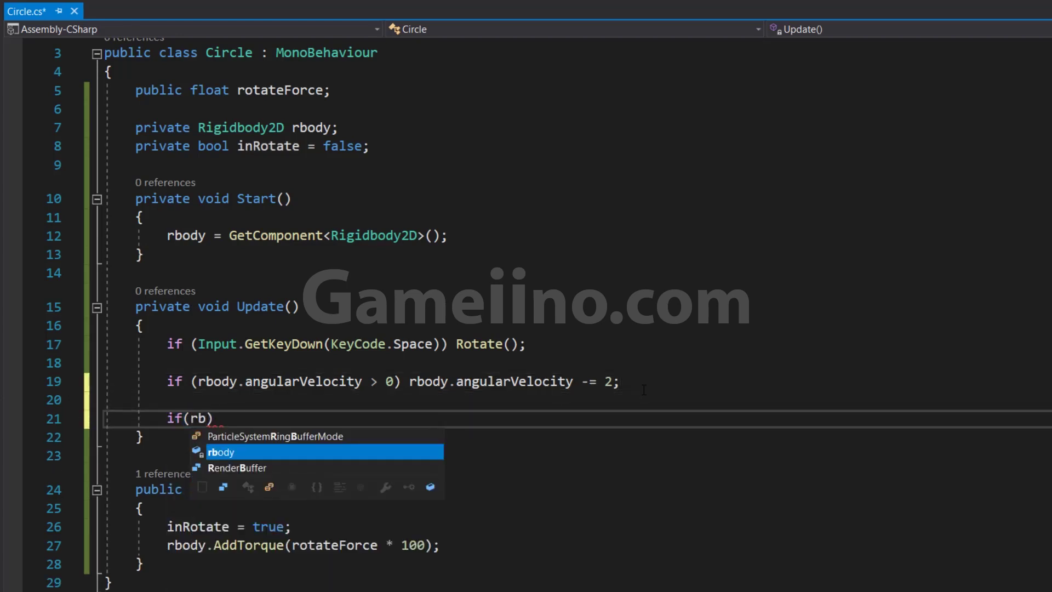
type(".an")
key("Tab")
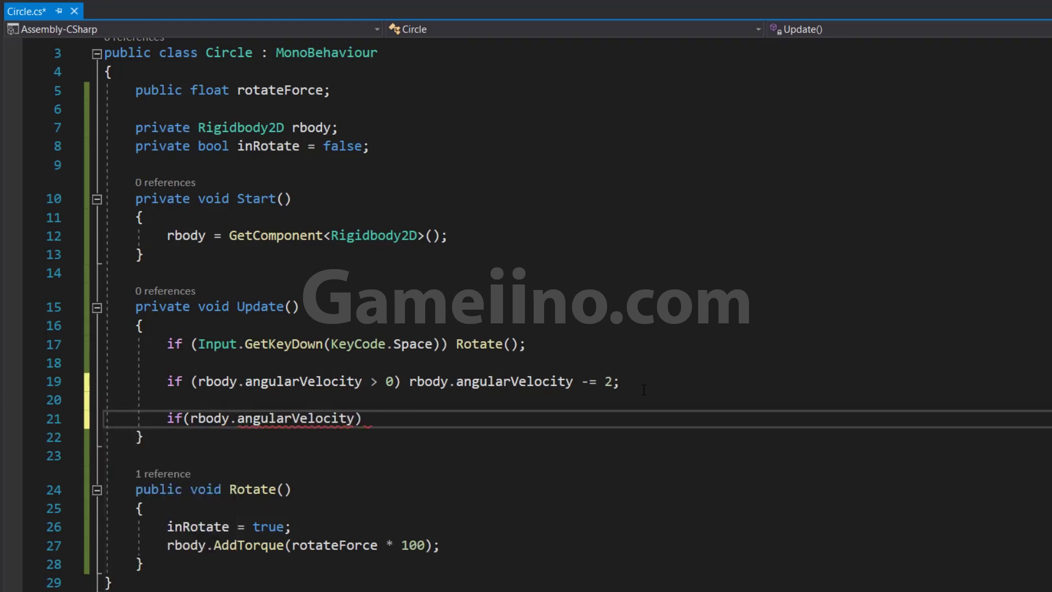
type("== 0)")
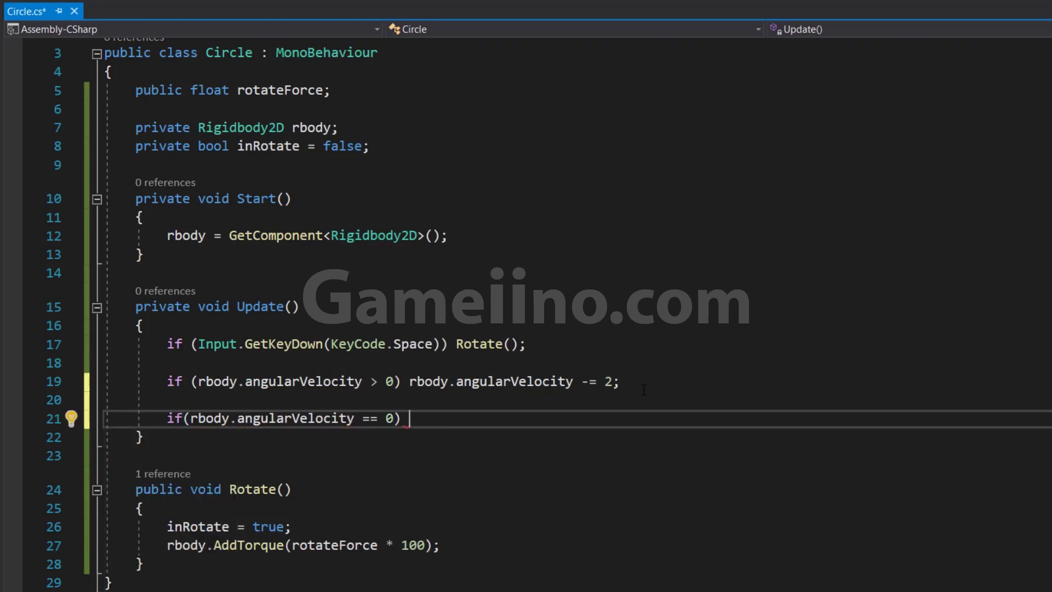
type(" inR")
key("Tab")
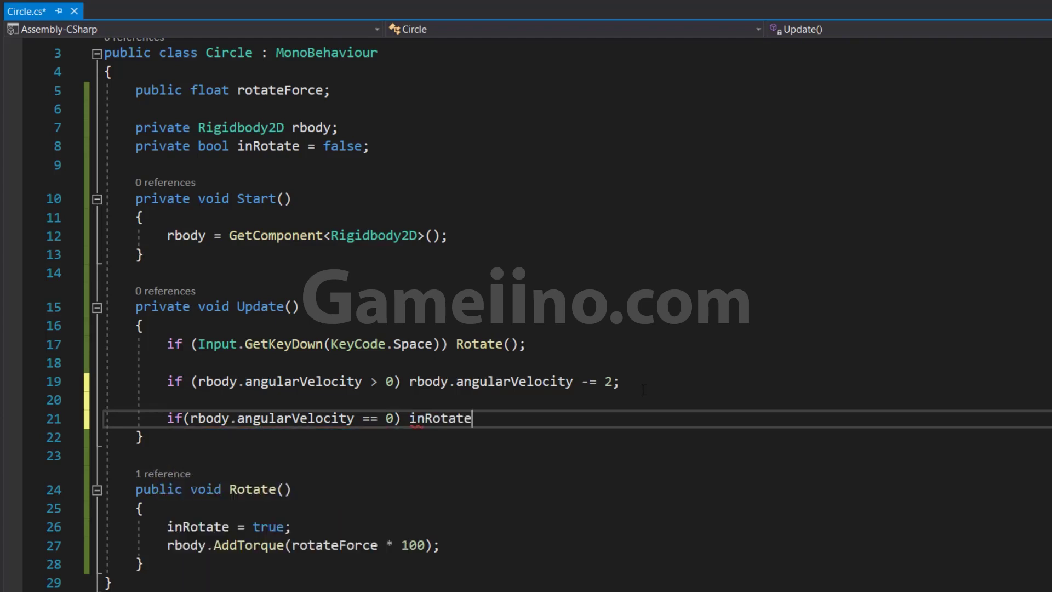
type("= false;")
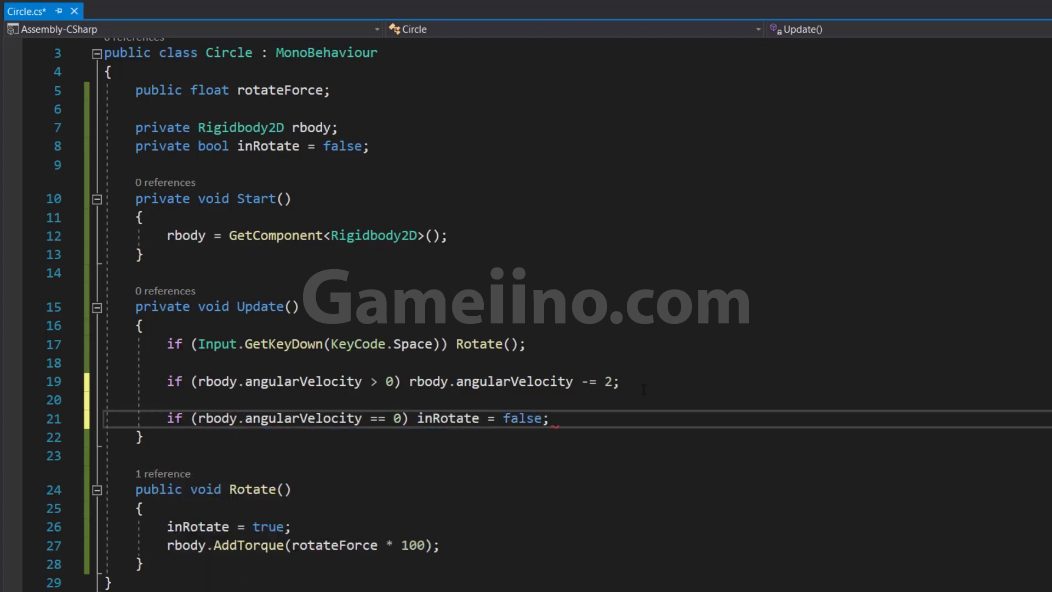
key("Return")
key("Return")
Write 'Mathf.Clamp(rbody.angularVelocity, 0, 360);' on the next line and save
type("Ma")
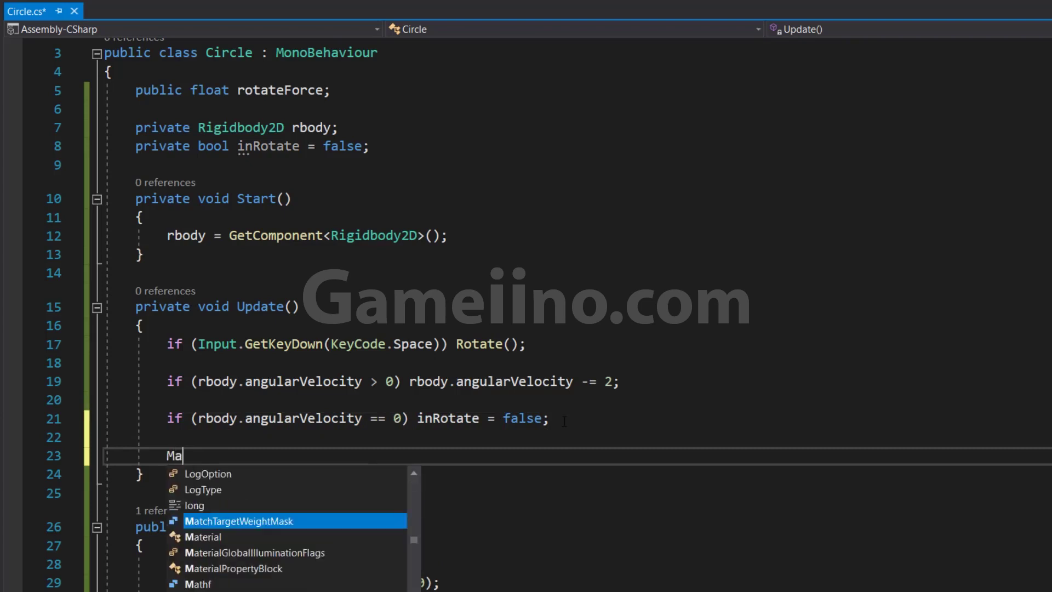
key("Down")
key("Down")
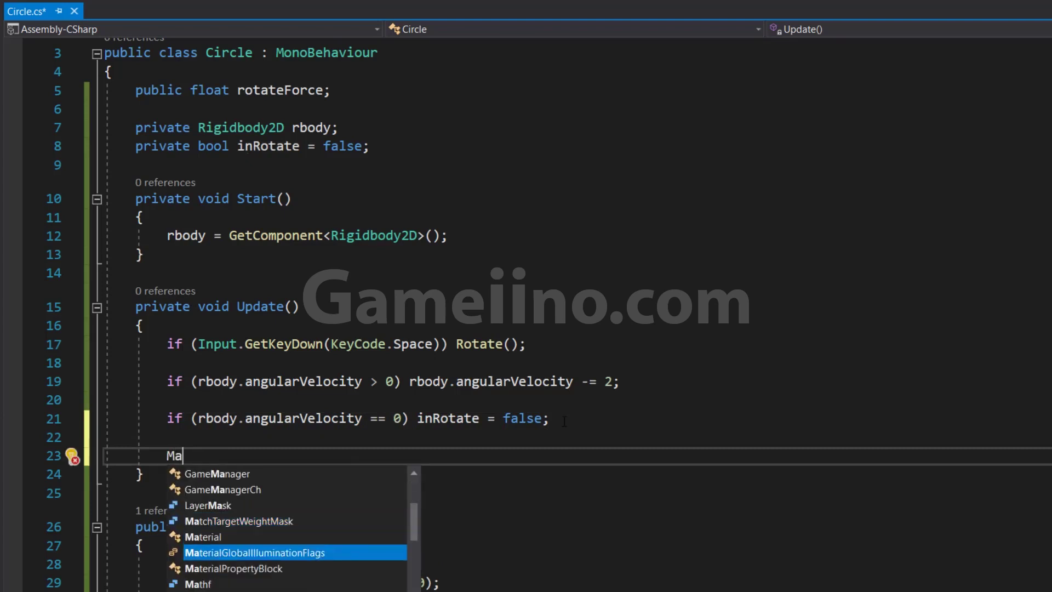
key("Down")
key("Down")
key("Tab")
type(".Clamp(")
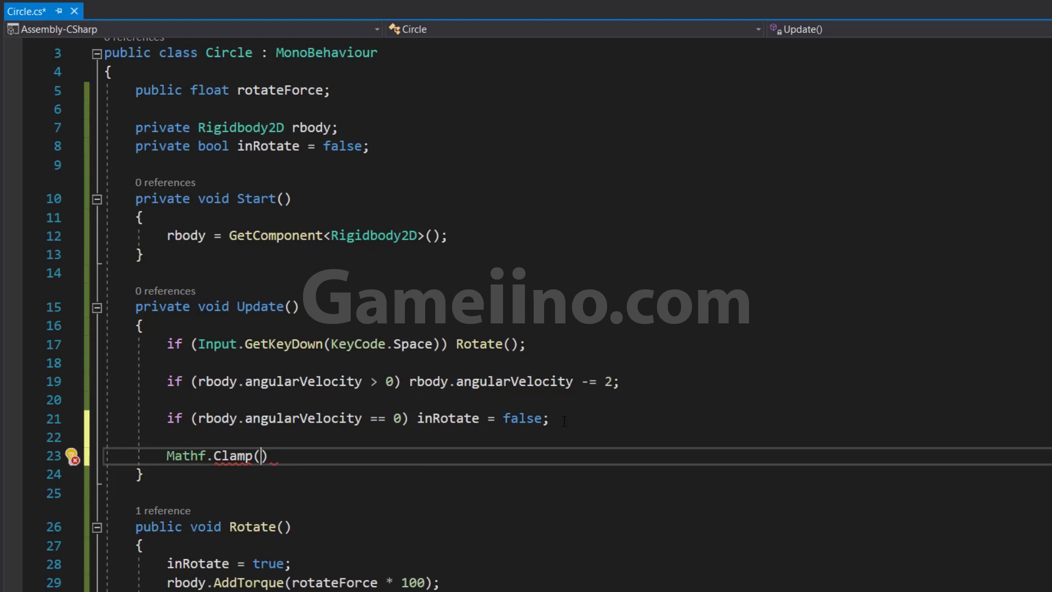
type("rb")
key("Tab")
type(".")
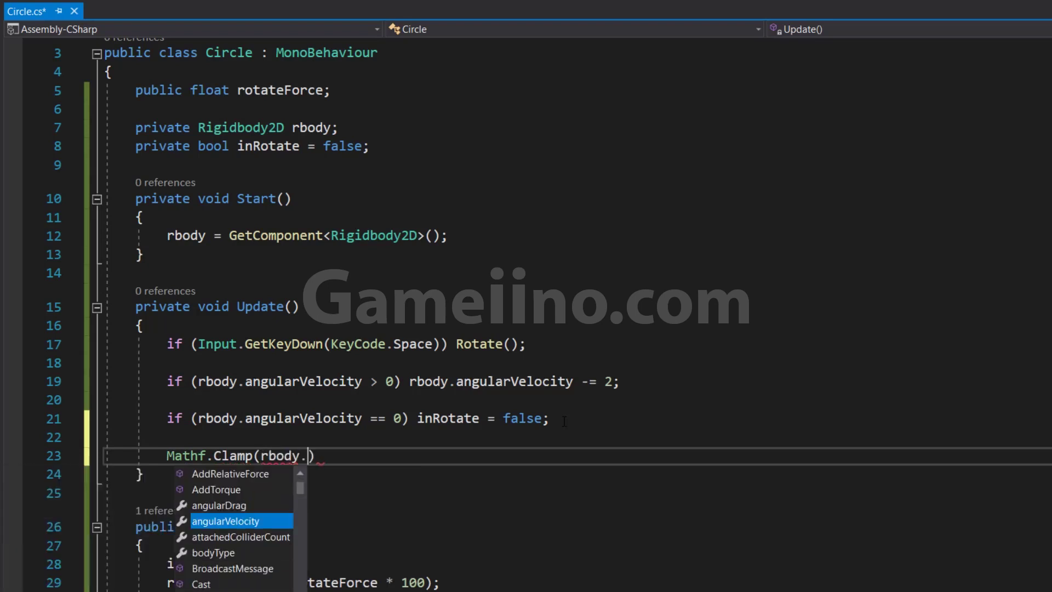
key("Tab")
type(", ")
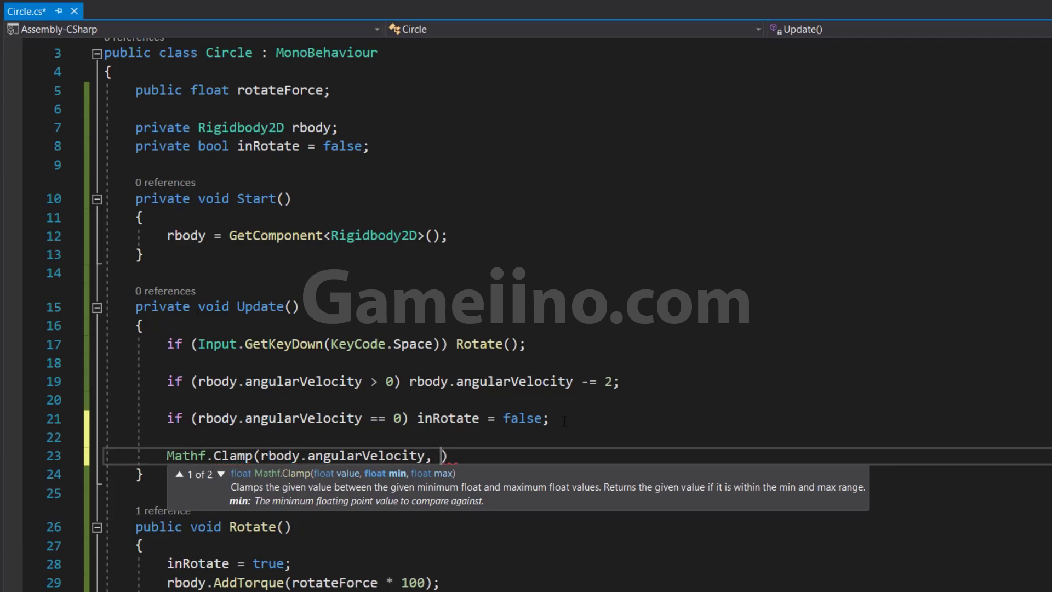
type("0 , ")
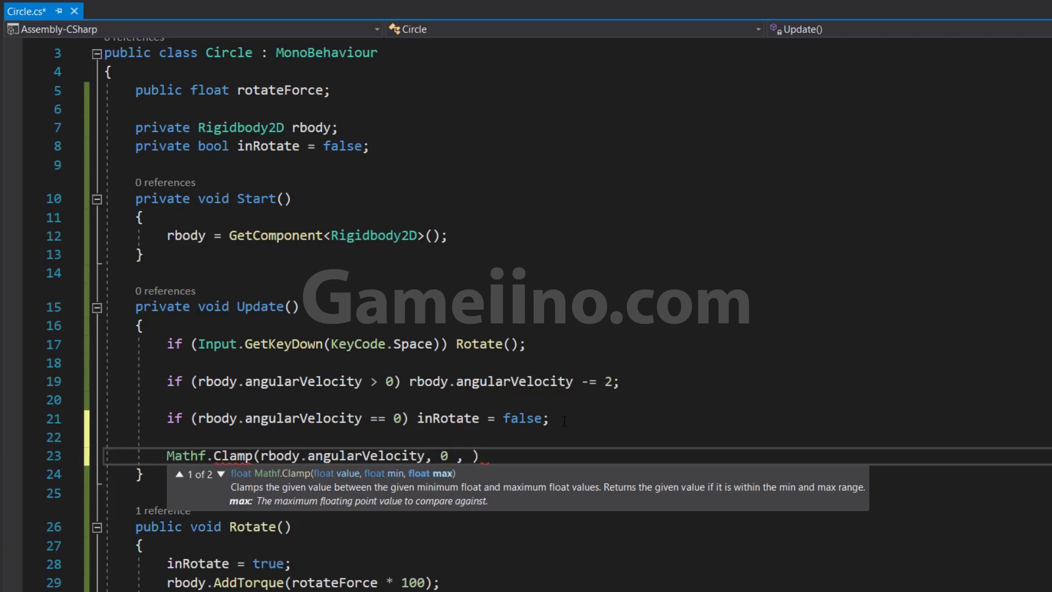
type("360);")
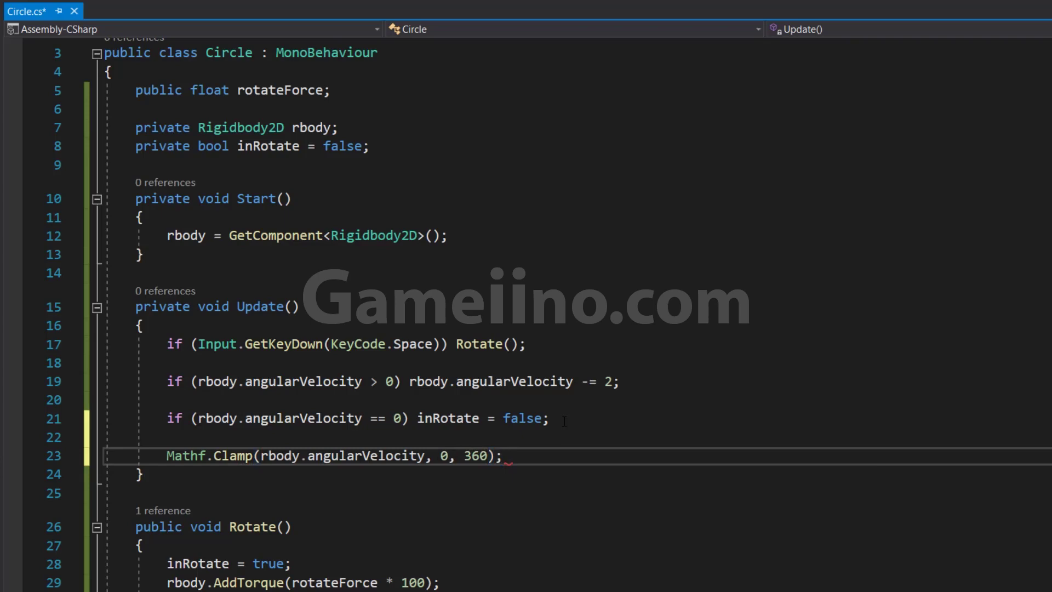
key("ctrl+s")
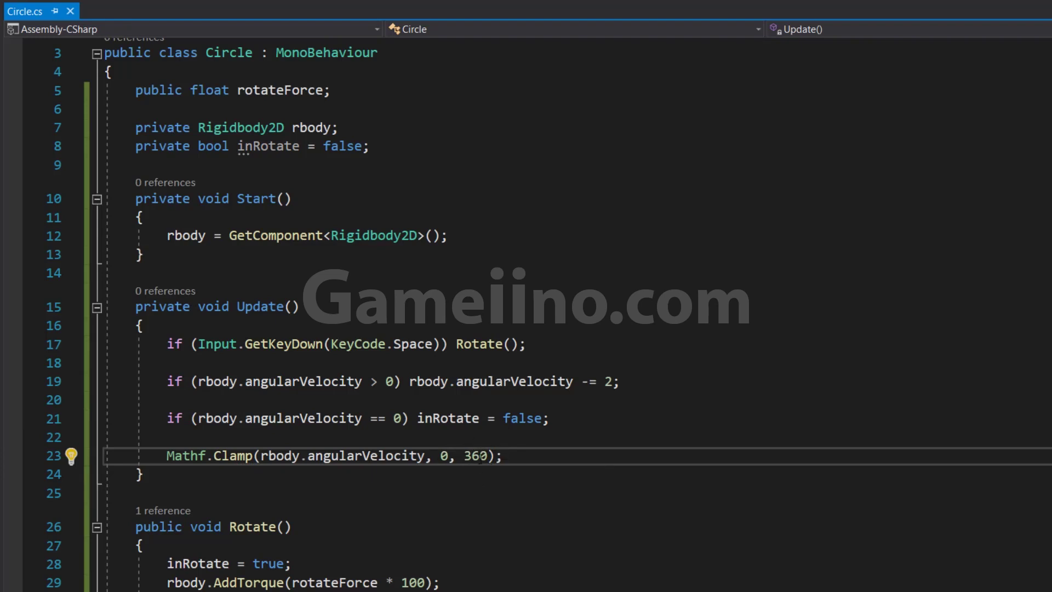
Assign the clamp result back with 'rbody.angularVelocity =' and save
double_click(172, 460)
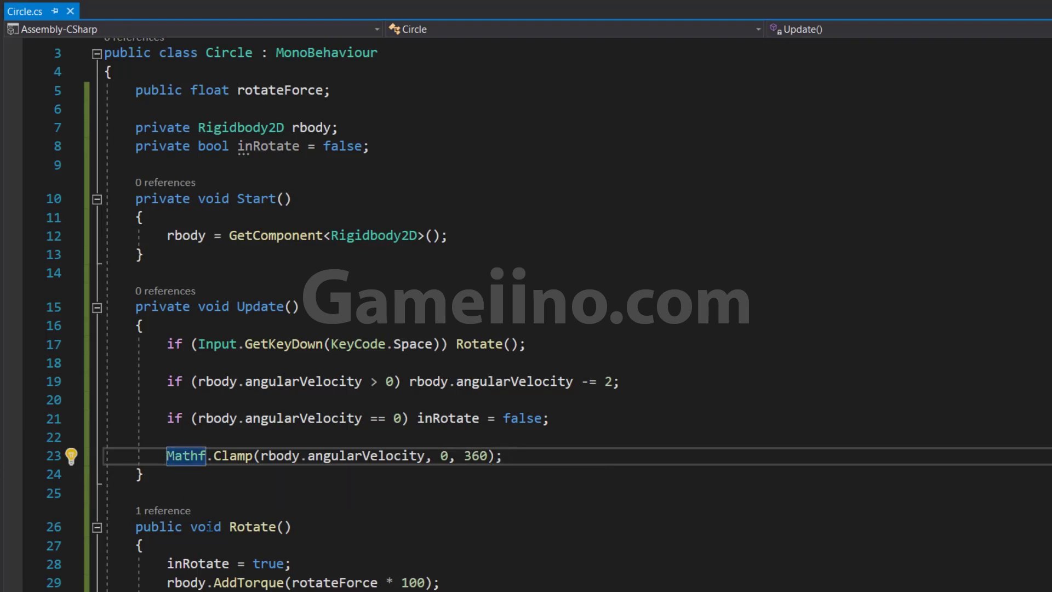
key("Left")
type("r")
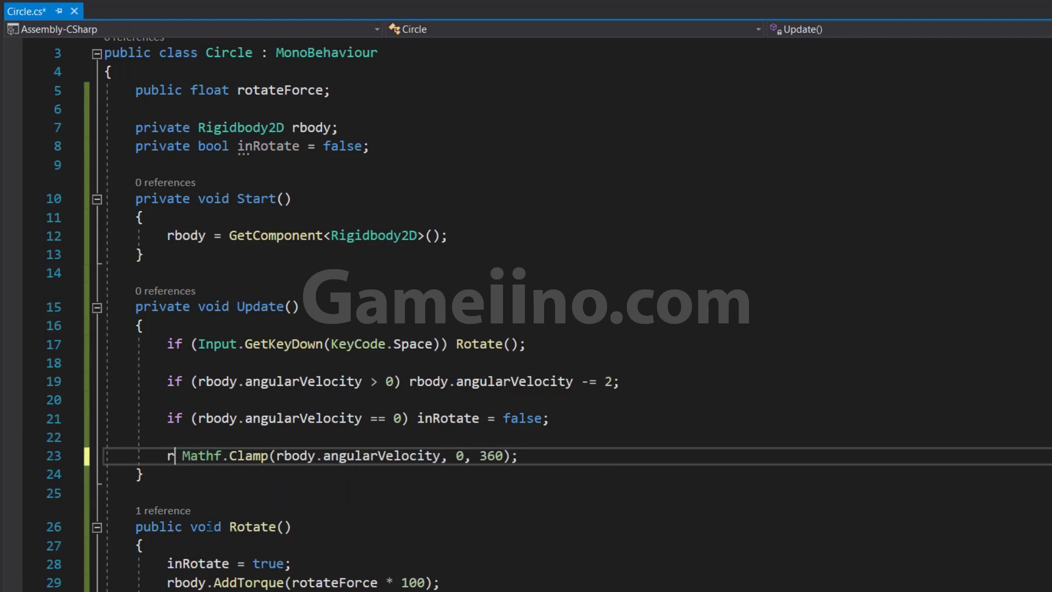
type("b")
key("Tab")
type(".")
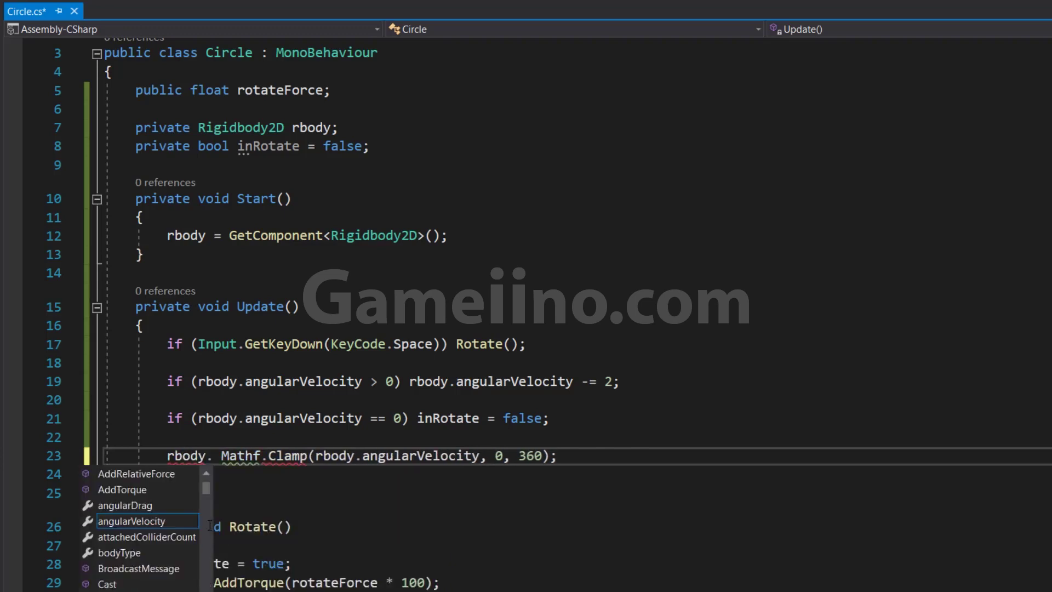
key("Tab")
type("=")
key("ctrl+s")
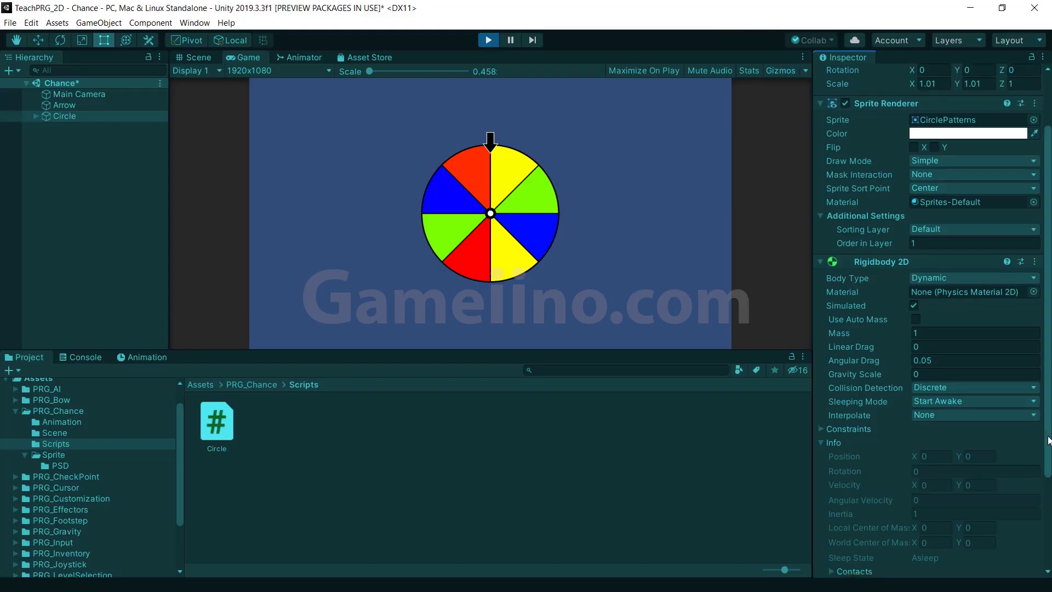
Spin the wheel twice in Play mode to watch it stop, then exit Play mode
left_click(626, 279)
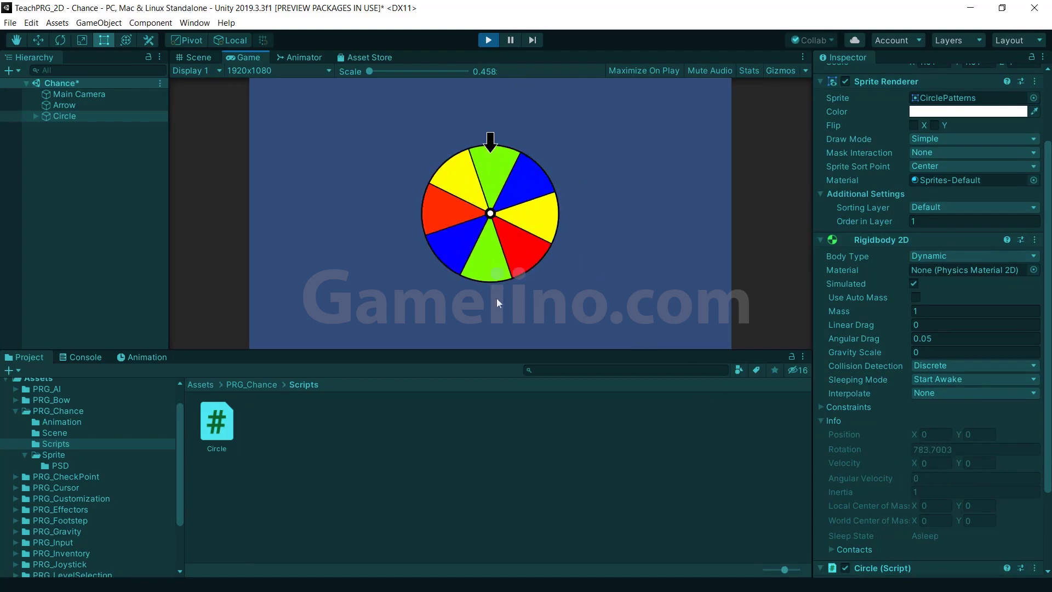
left_click(549, 323)
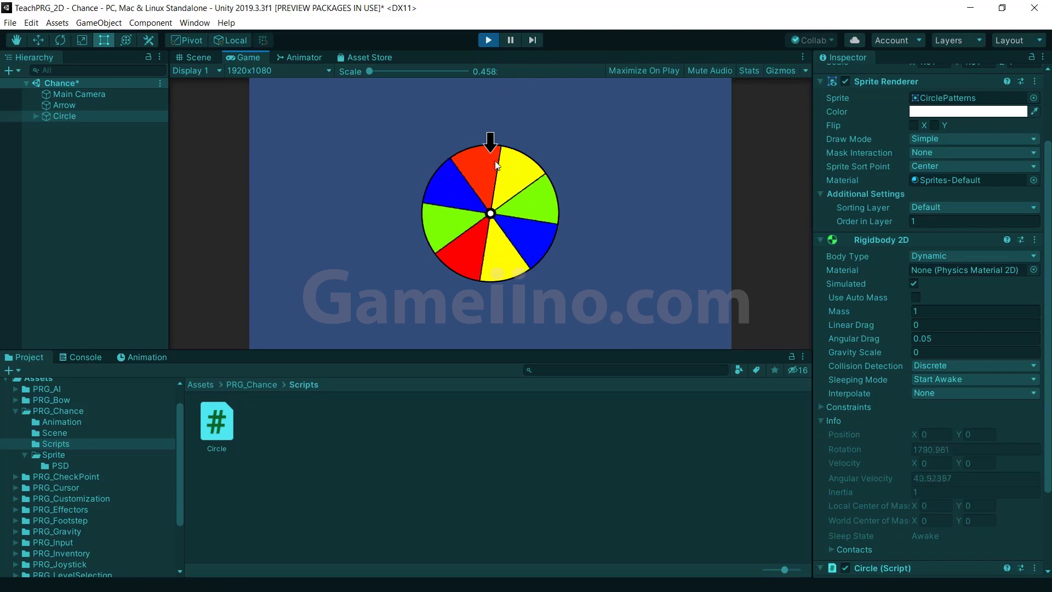
left_click(489, 41)
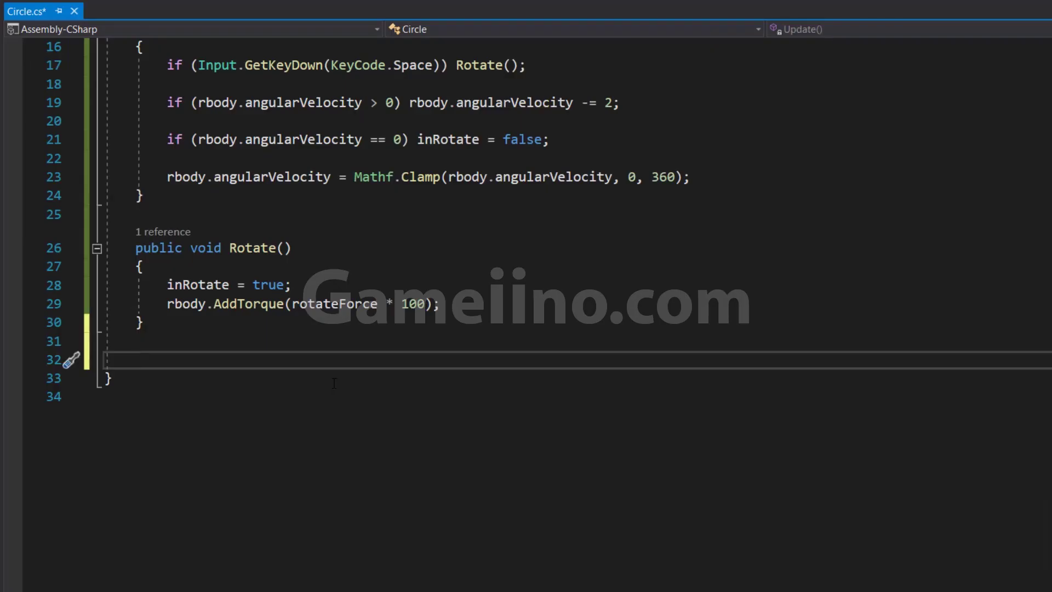
Add an empty 'private void GetColor()' method below Rotate()
type("pri")
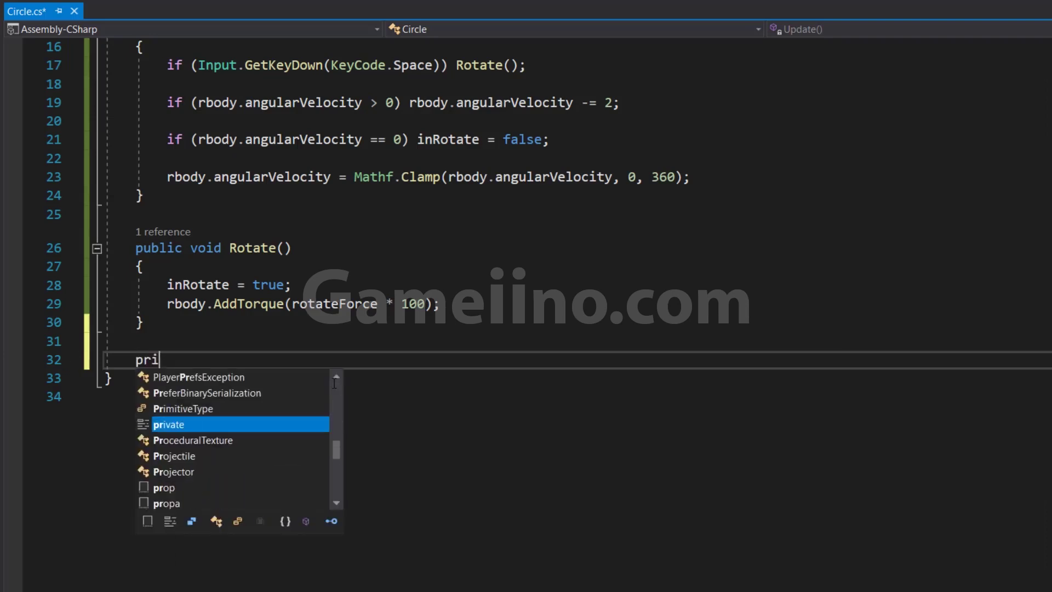
type("vate void G")
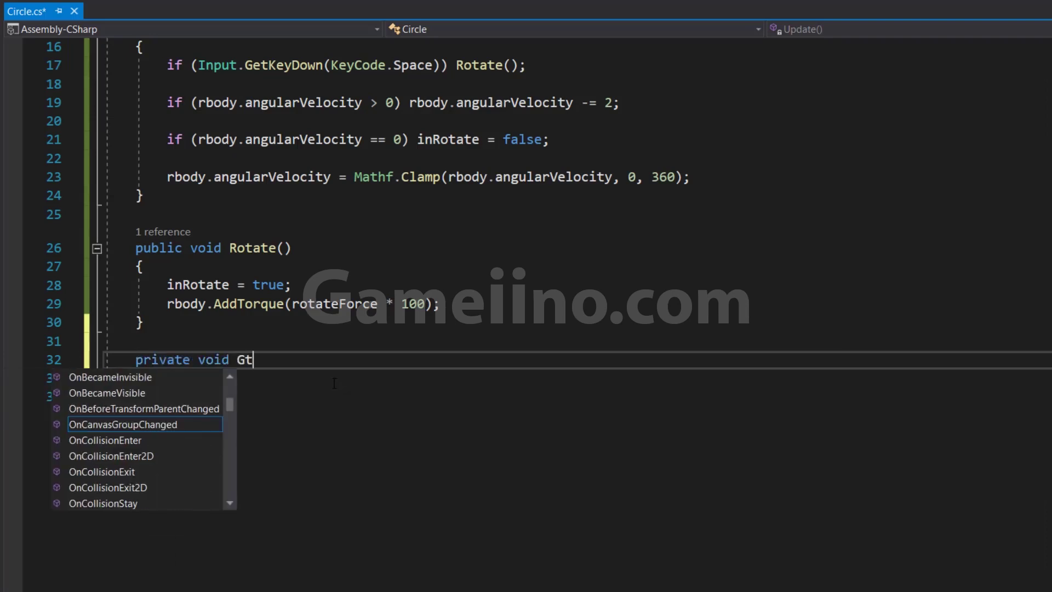
type("etColo")
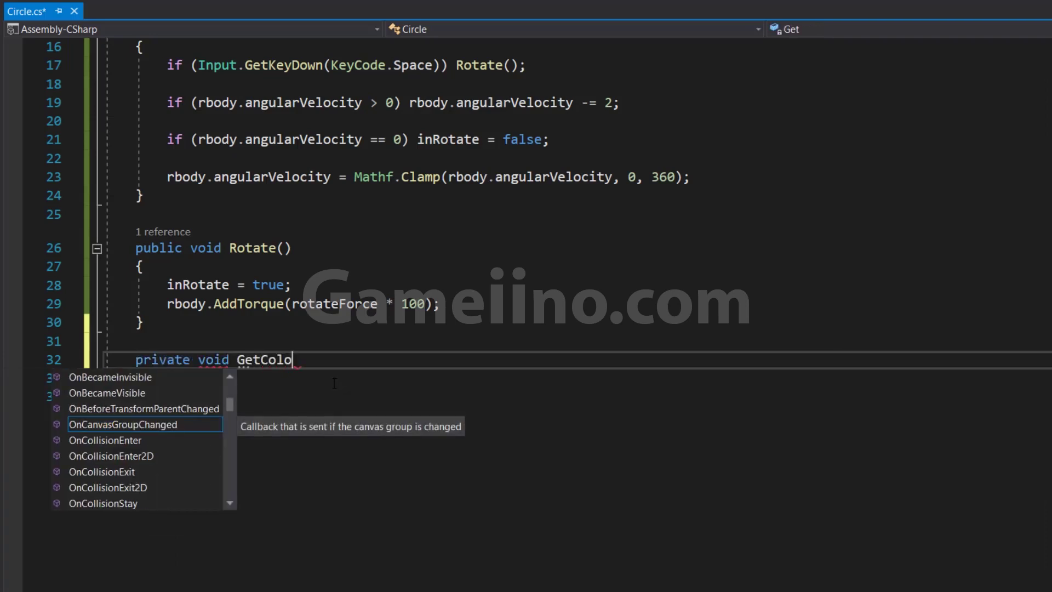
type("r(){")
key("Return")
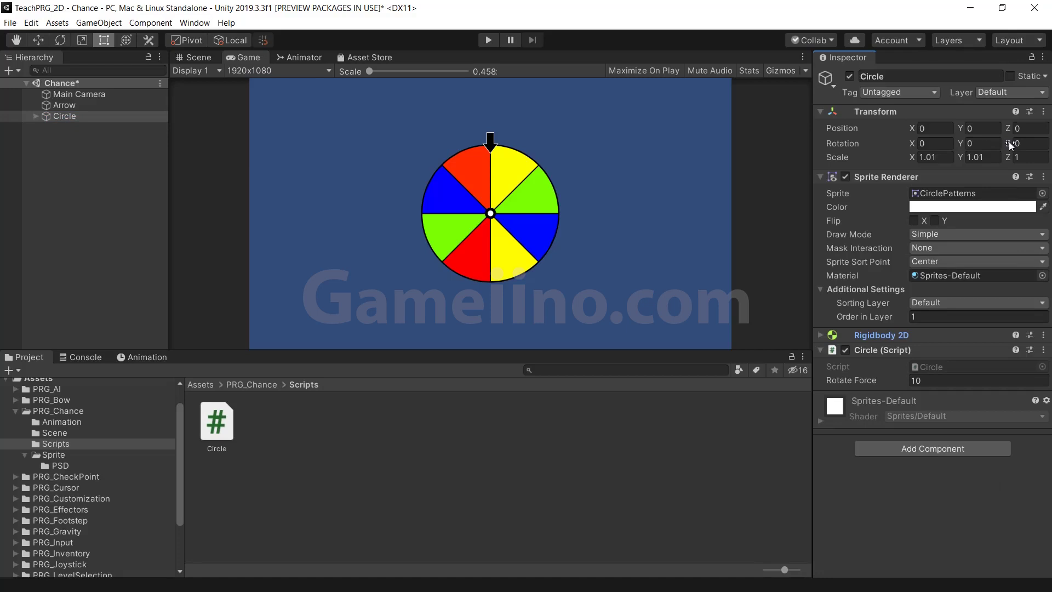
Set the Circle's Transform Rotation Z to -45 in the Inspector
left_click_drag(1011, 144, 1016, 145)
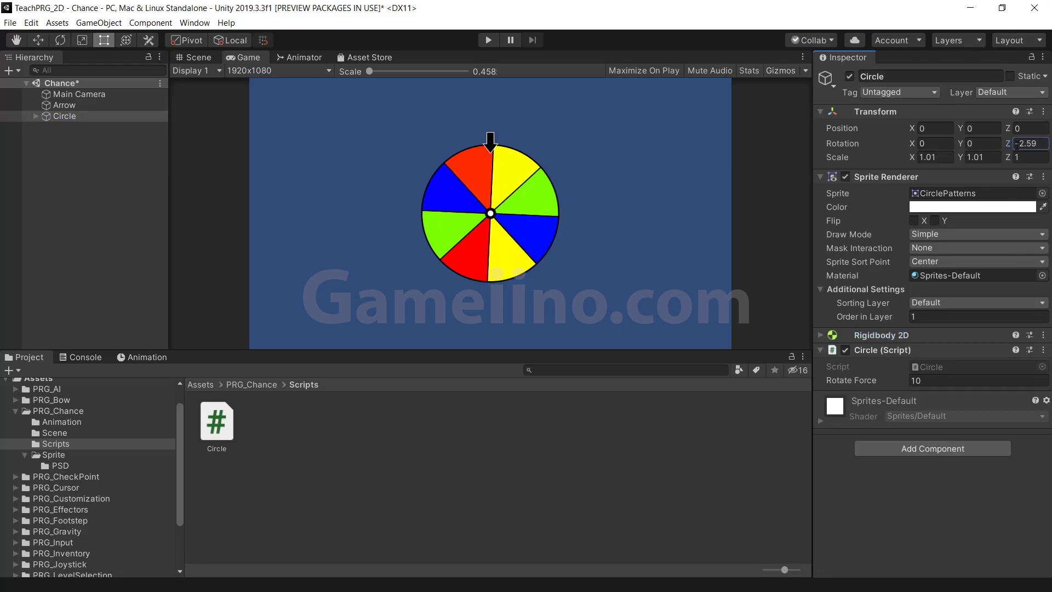
left_click(1016, 145)
type("-2")
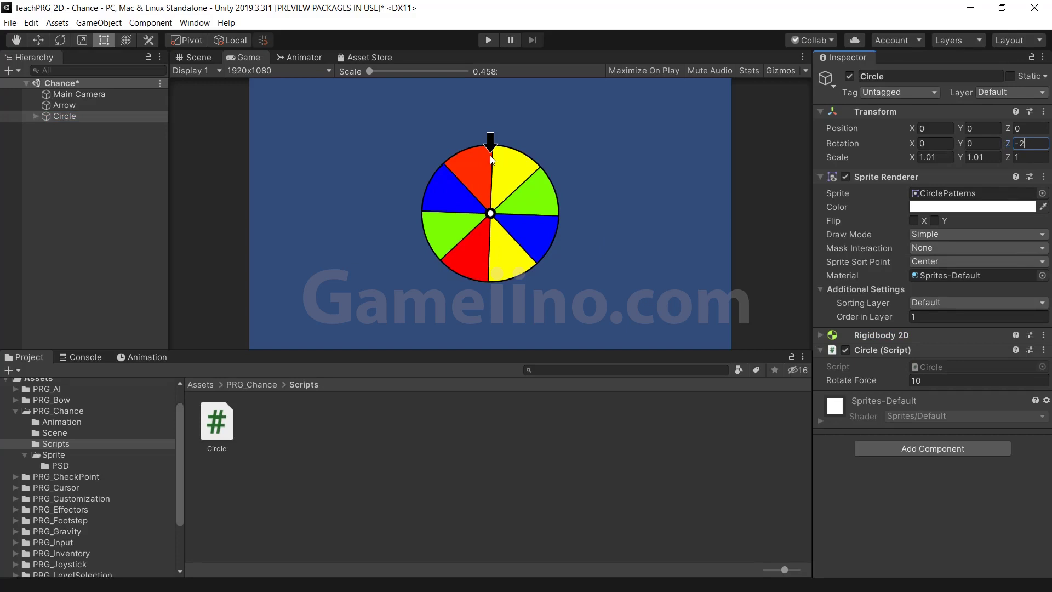
key("BackSpace")
type("45")
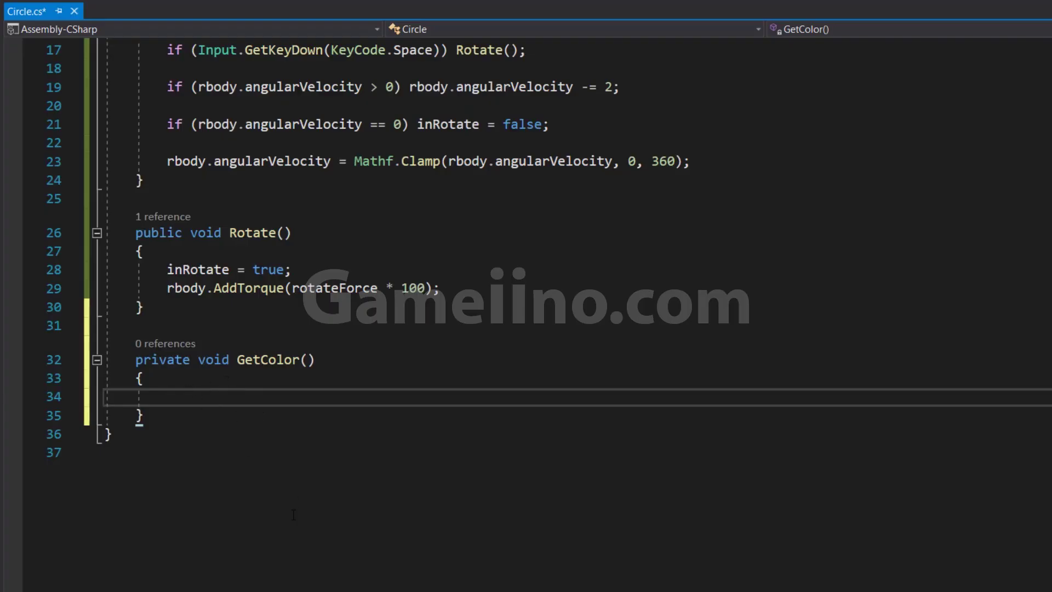
Start an if in GetColor(), declaring 'float rot = transform.rotation.z;' above it, and save
type("f(")
key("ctrl+Return")
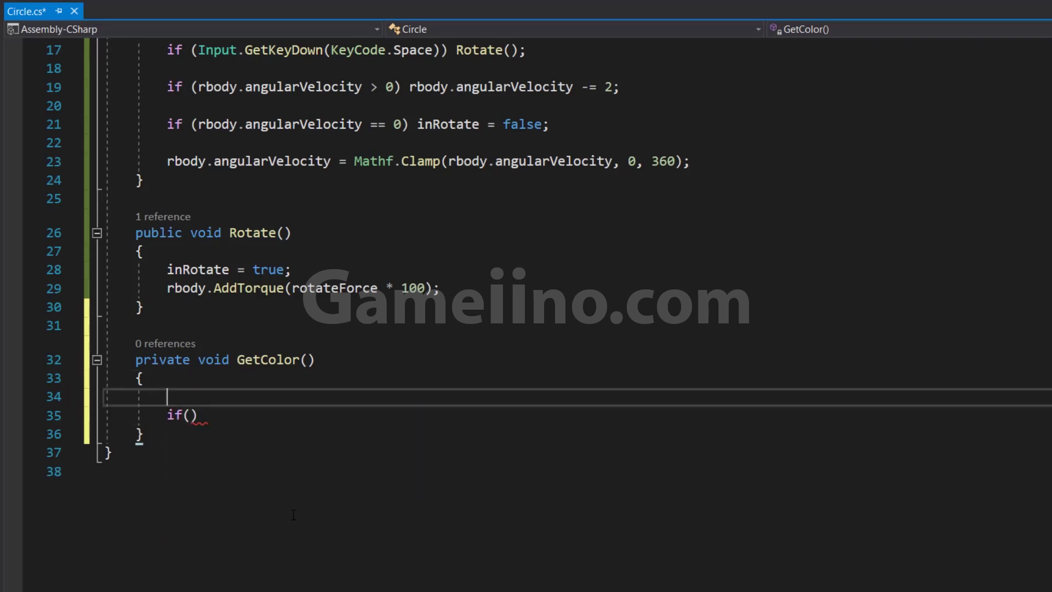
type("float r")
type("ot = ")
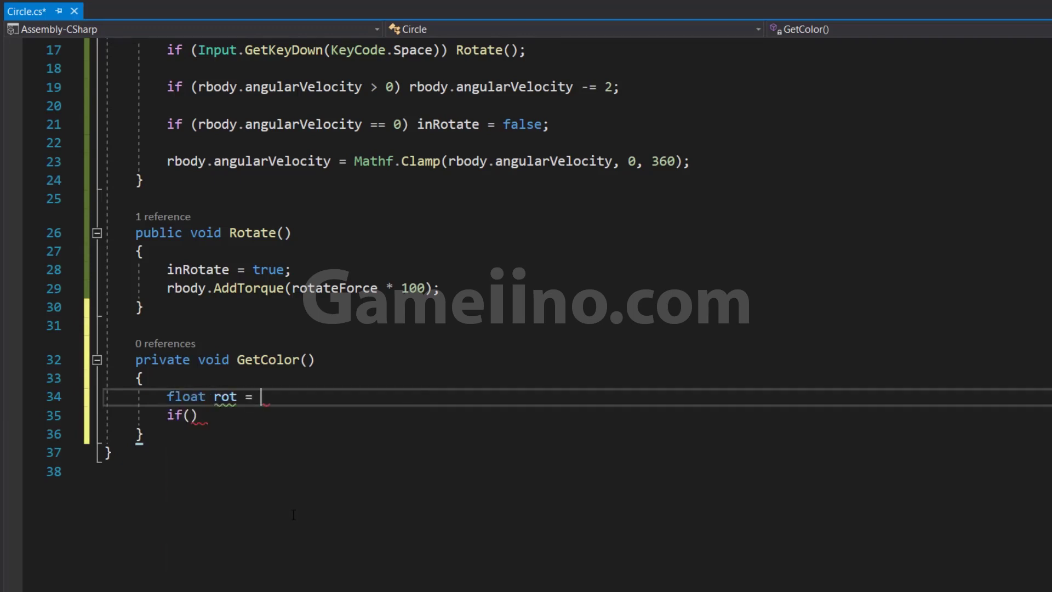
type("transform.ro")
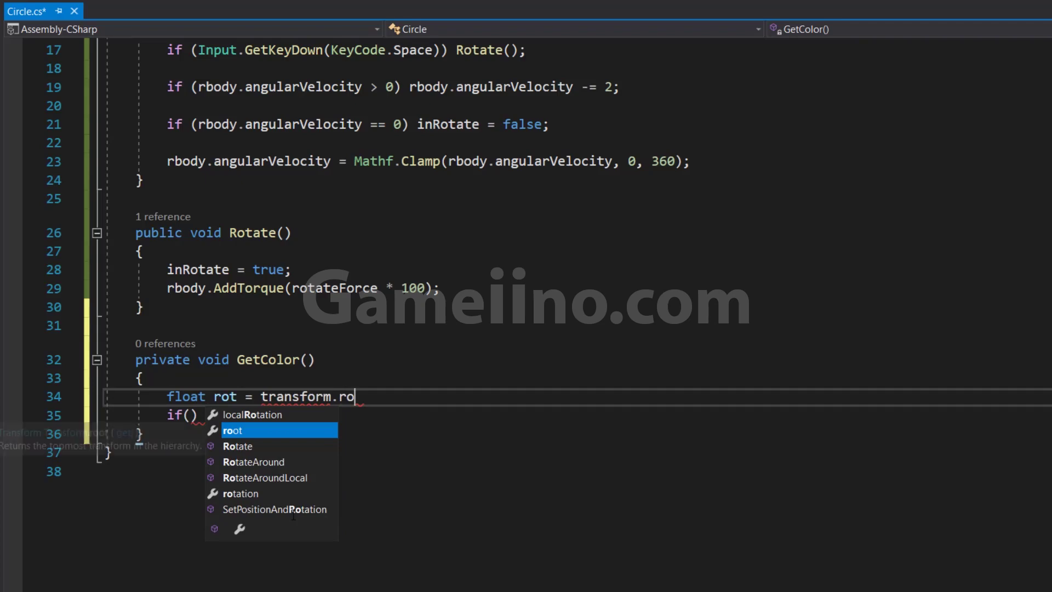
key("Down")
key("Down")
key("Down")
key("Down")
key("Tab")
type(";")
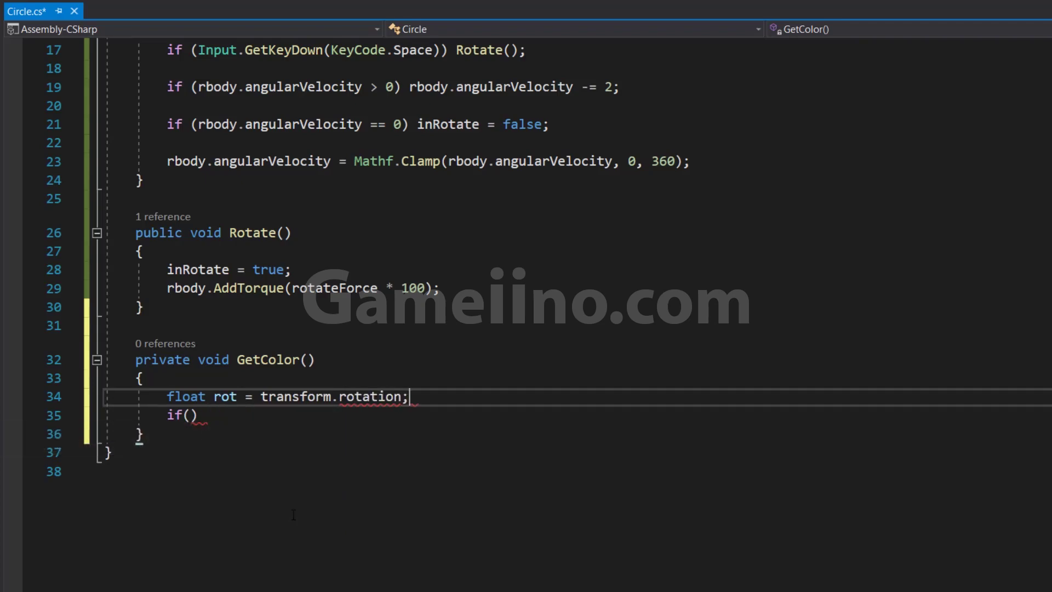
key("ctrl+s")
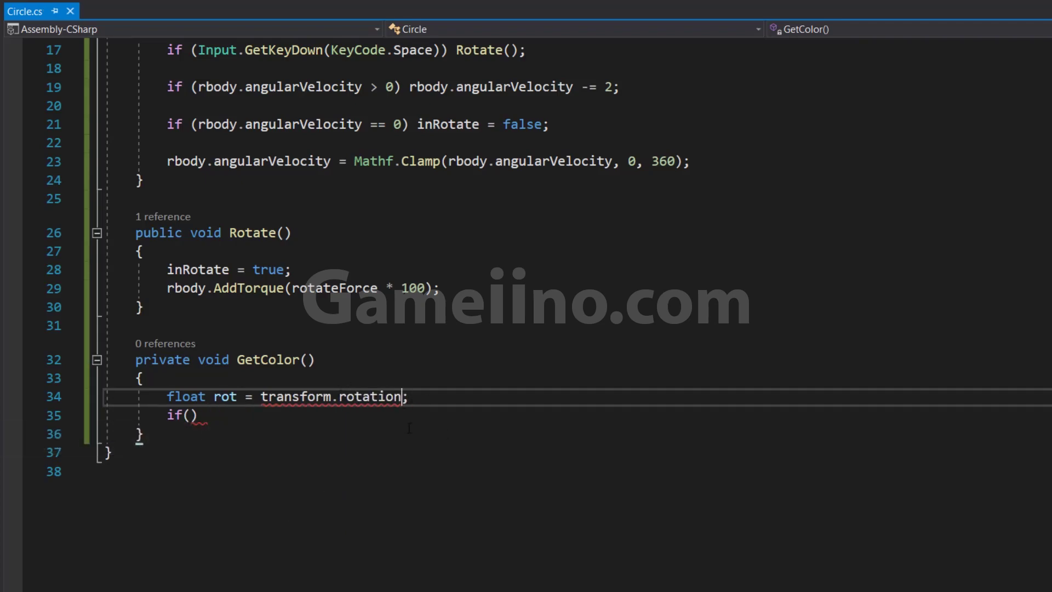
type(".z")
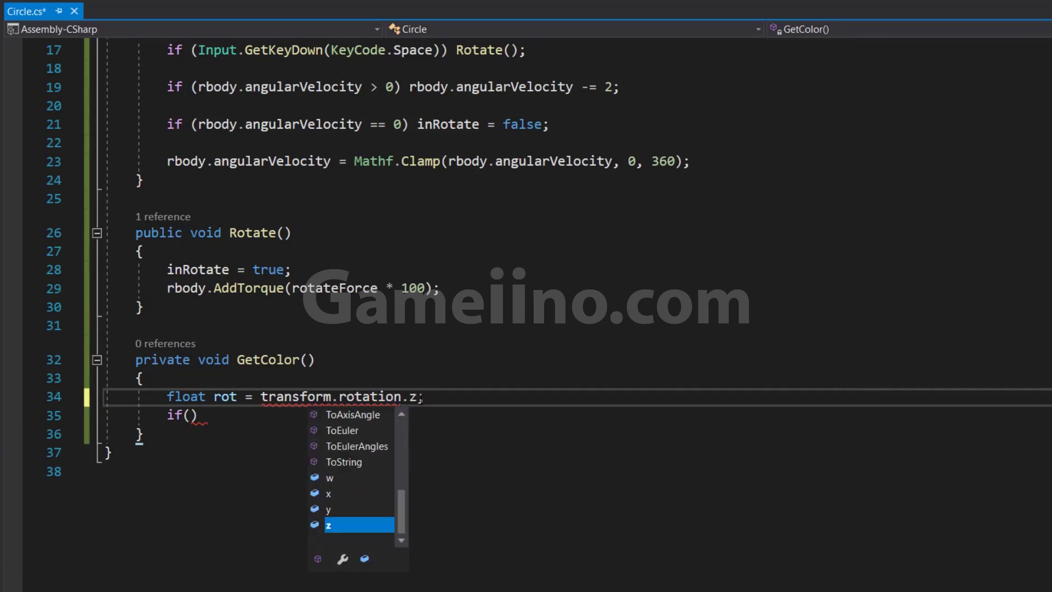
type(";")
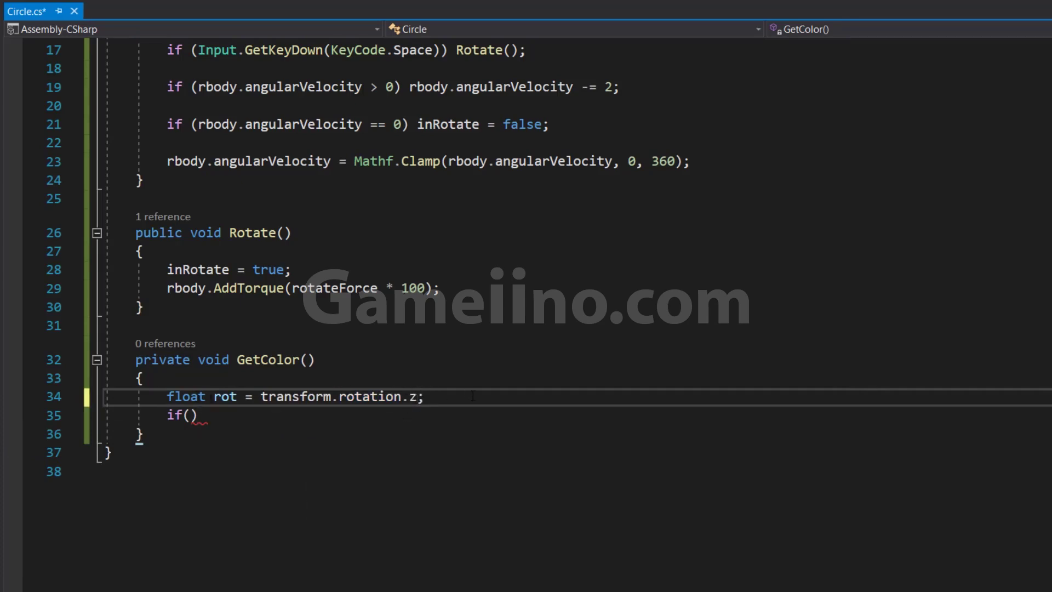
key("Return")
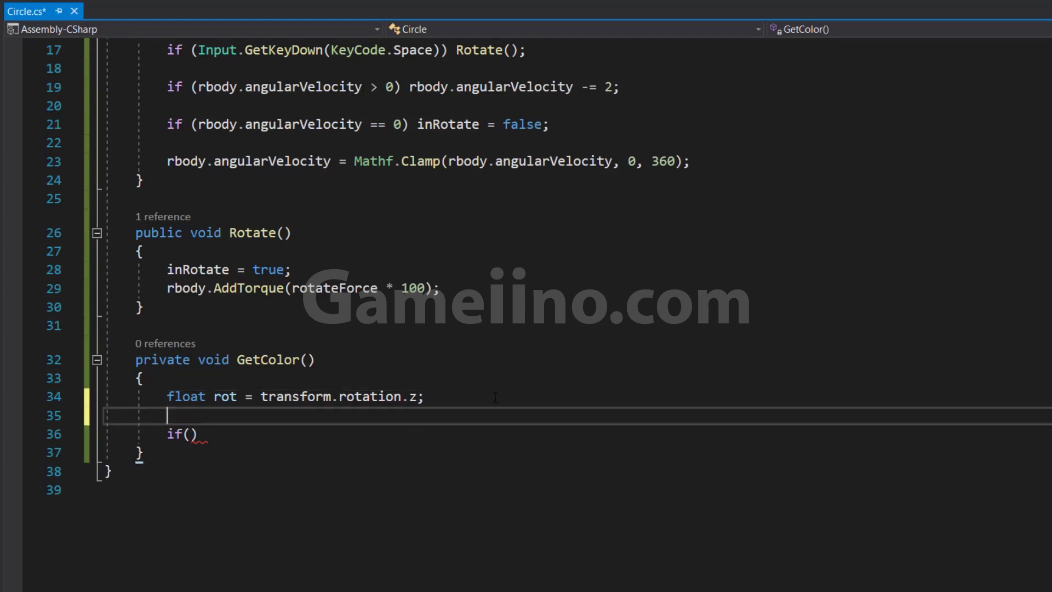
Fill the if condition with 'rot > 0 && rot < 45'
left_click(192, 434)
type("r")
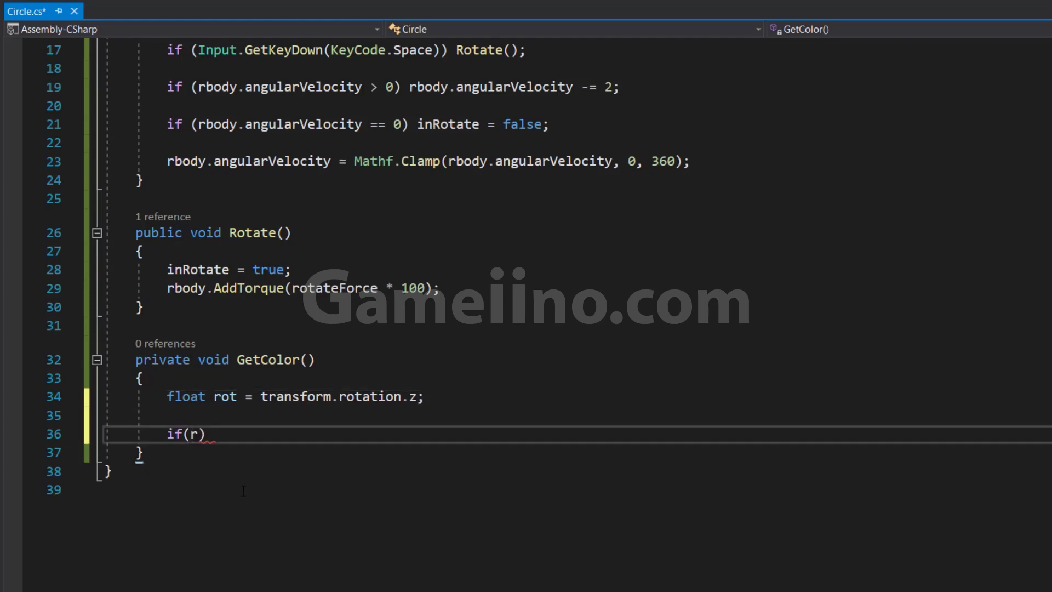
type("ot")
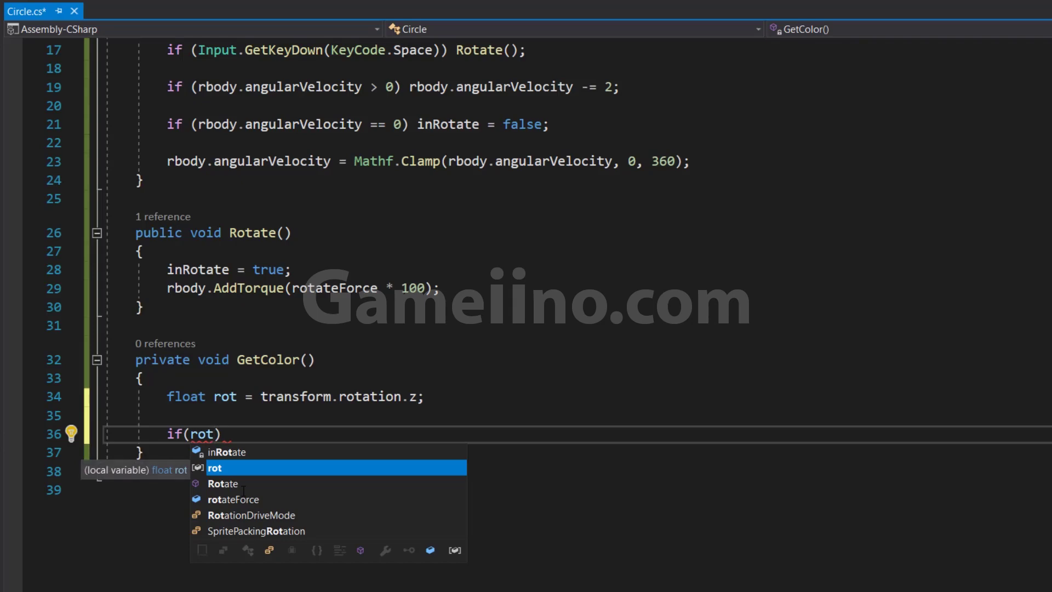
type(" > 0")
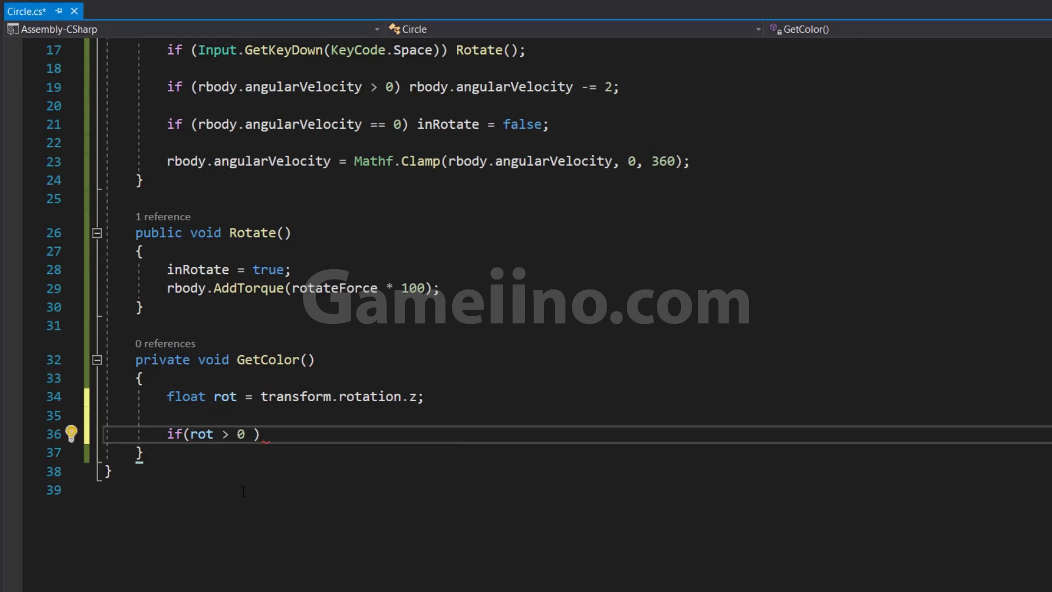
type(" && ro")
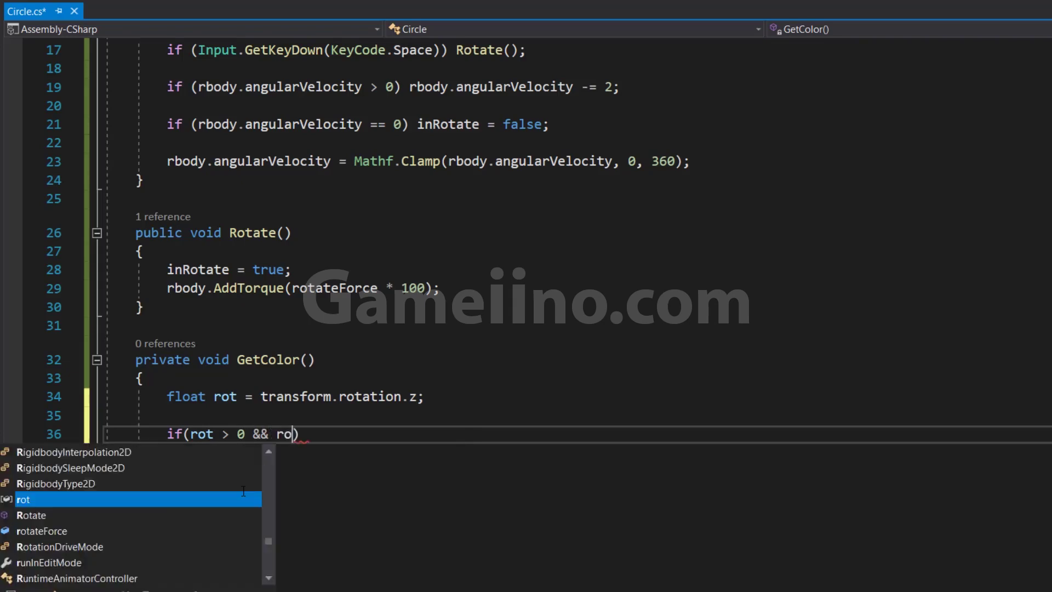
type("t <")
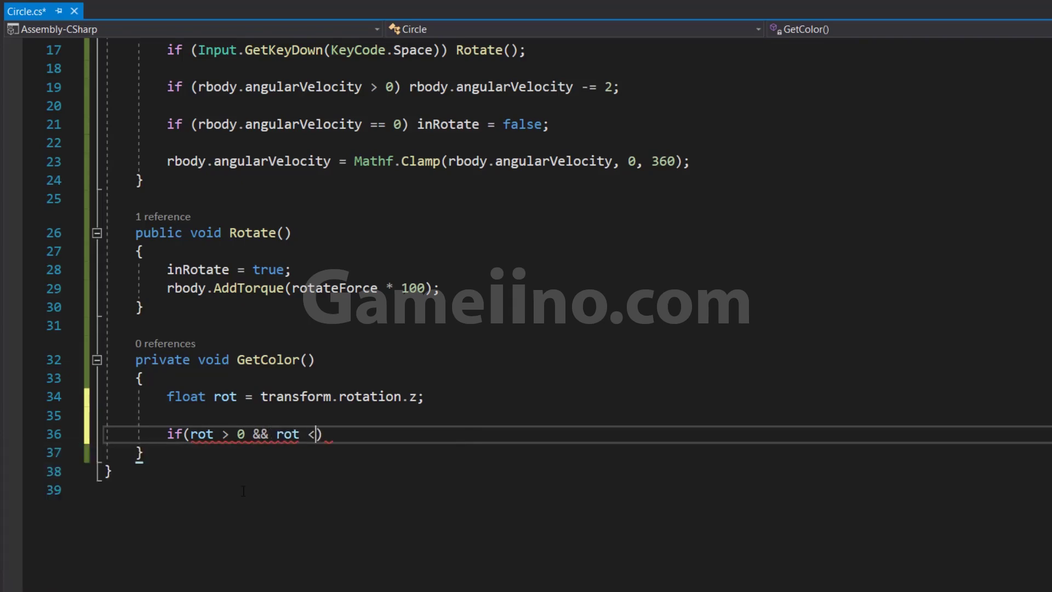
type(" 45")
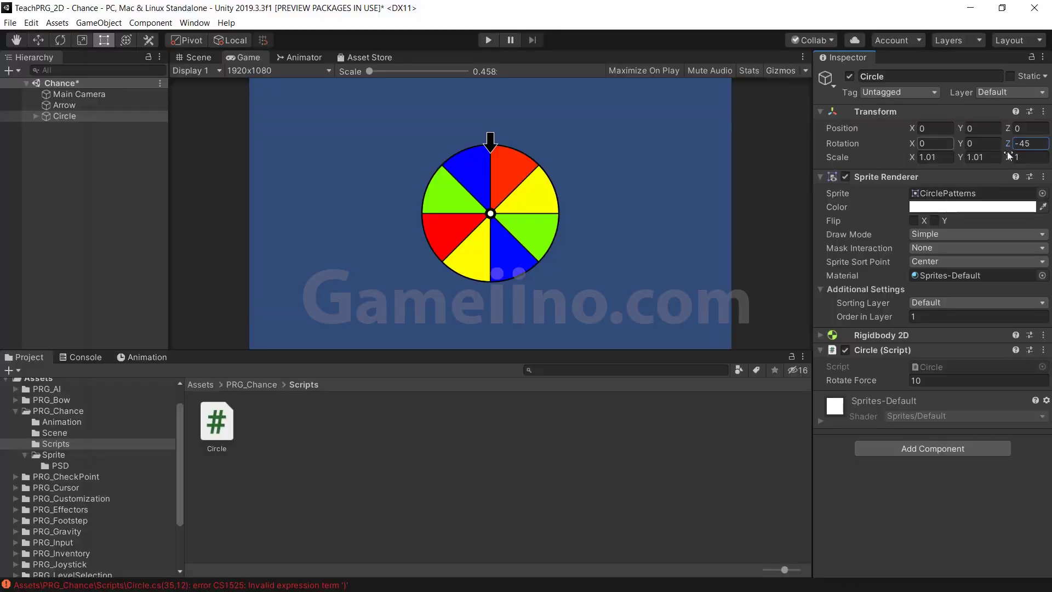
left_click(1030, 142)
Try Transform Rotation Z values 0, then 1, then 44 on the wheel
type("0")
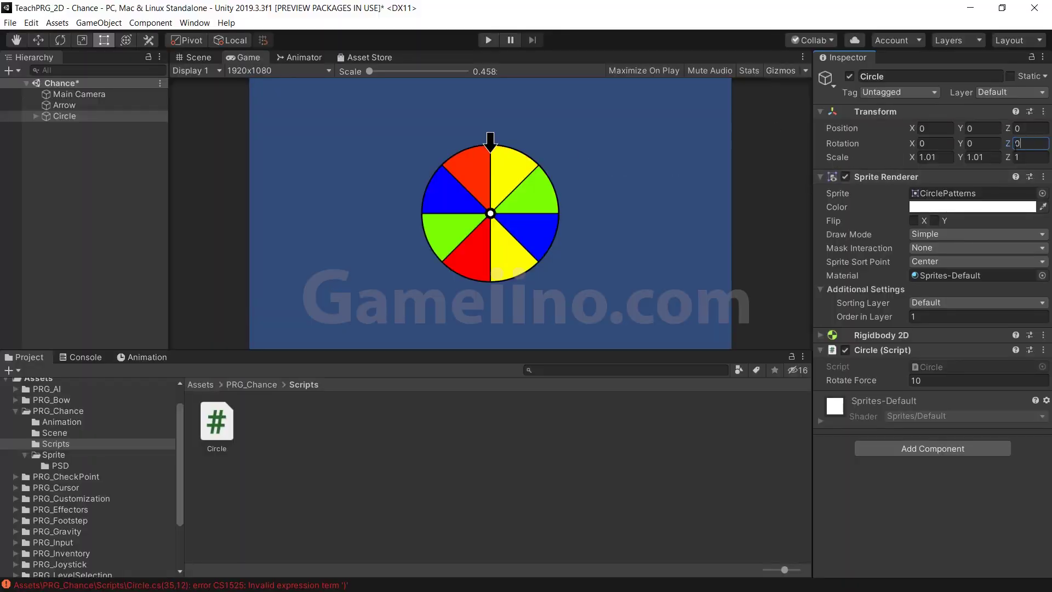
key("BackSpace")
type("1")
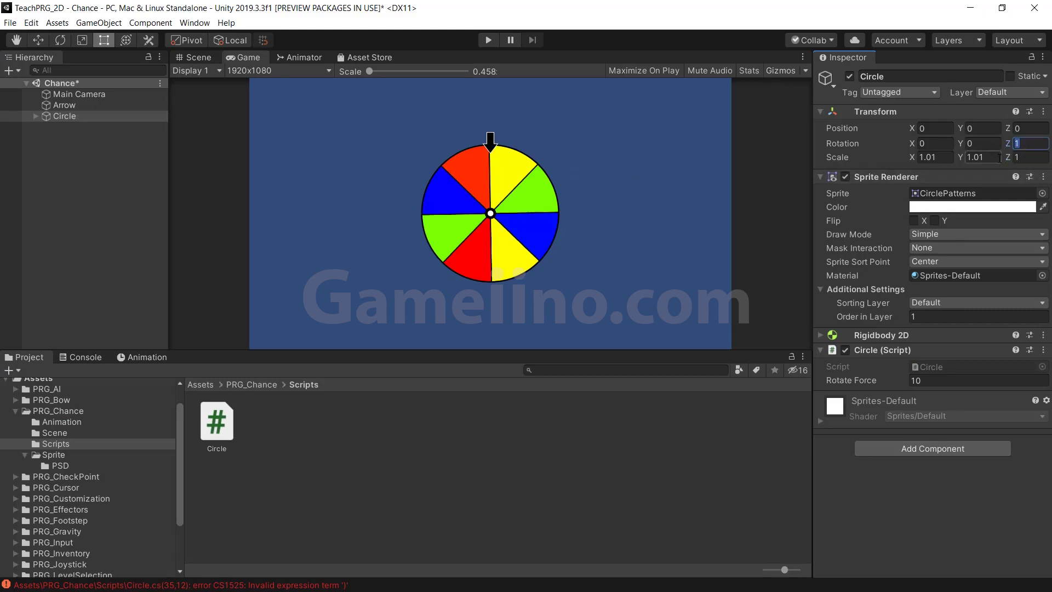
key("BackSpace")
type("44")
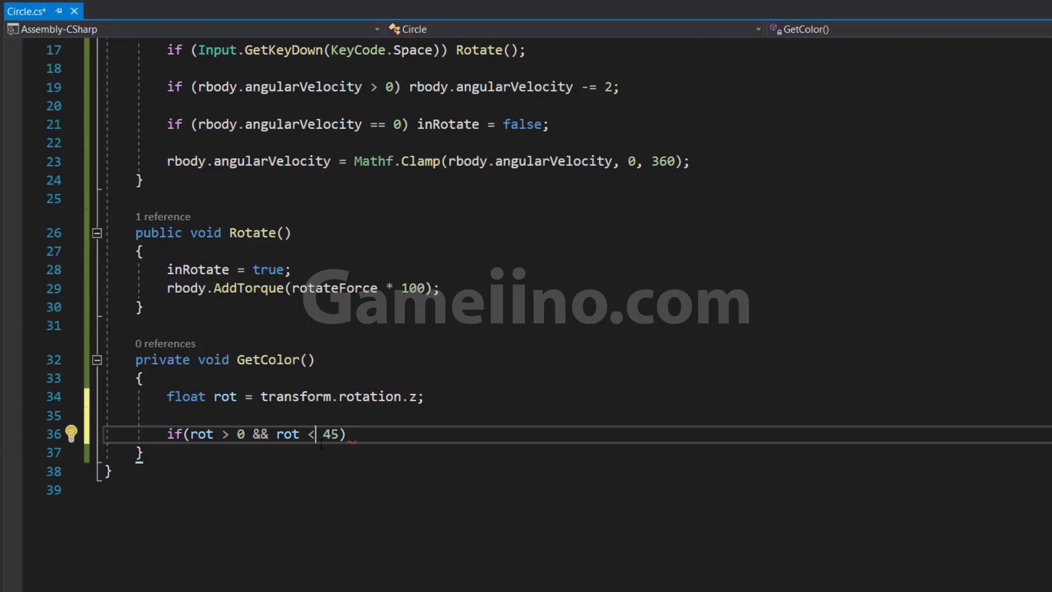
Fix the 0–45 if condition's comparisons and give the if an empty braced body
type("=")
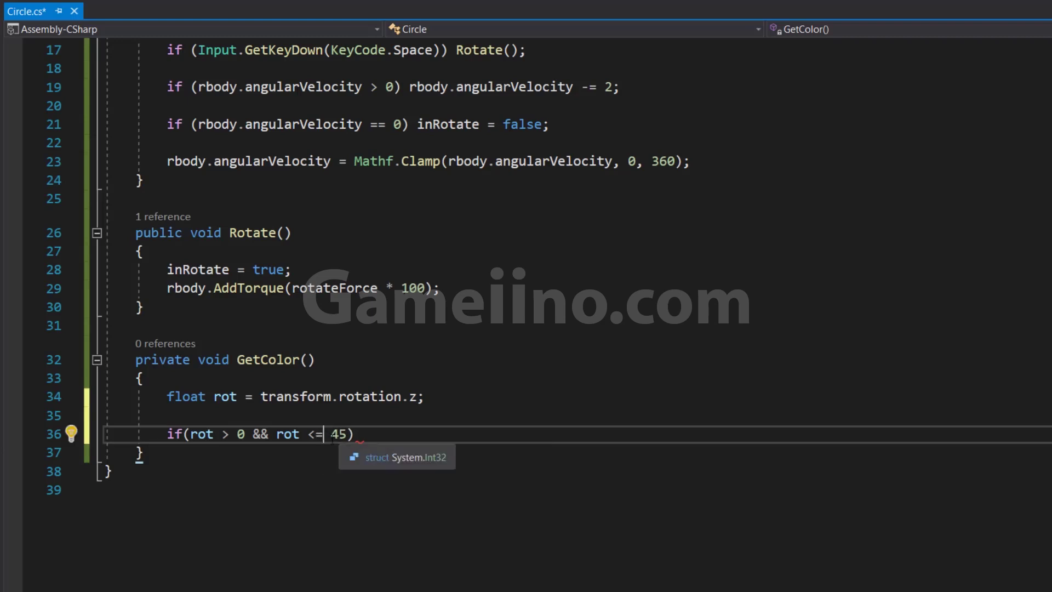
double_click(320, 436)
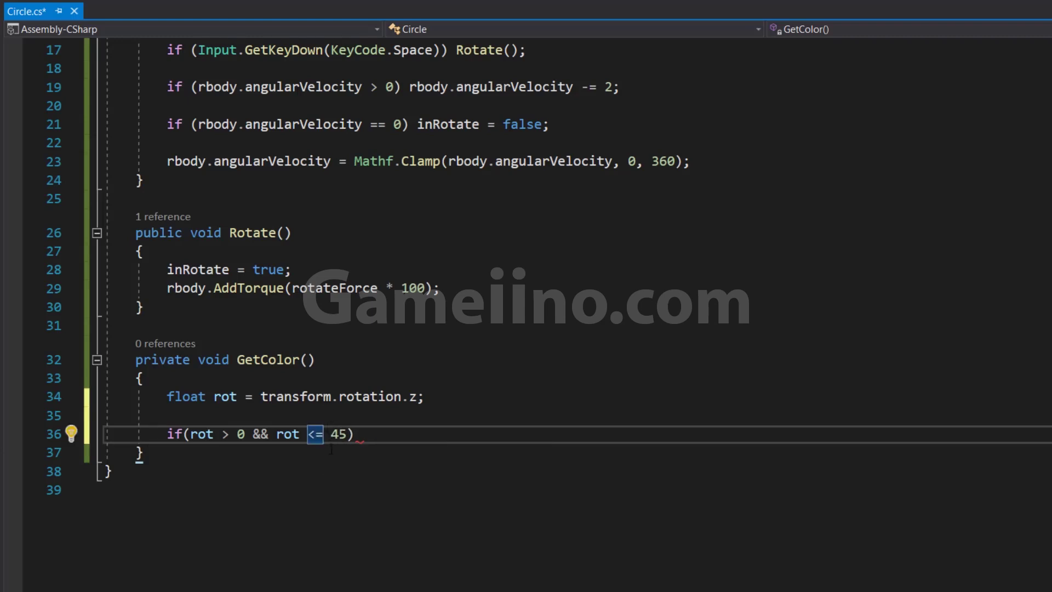
type("<")
key("End")
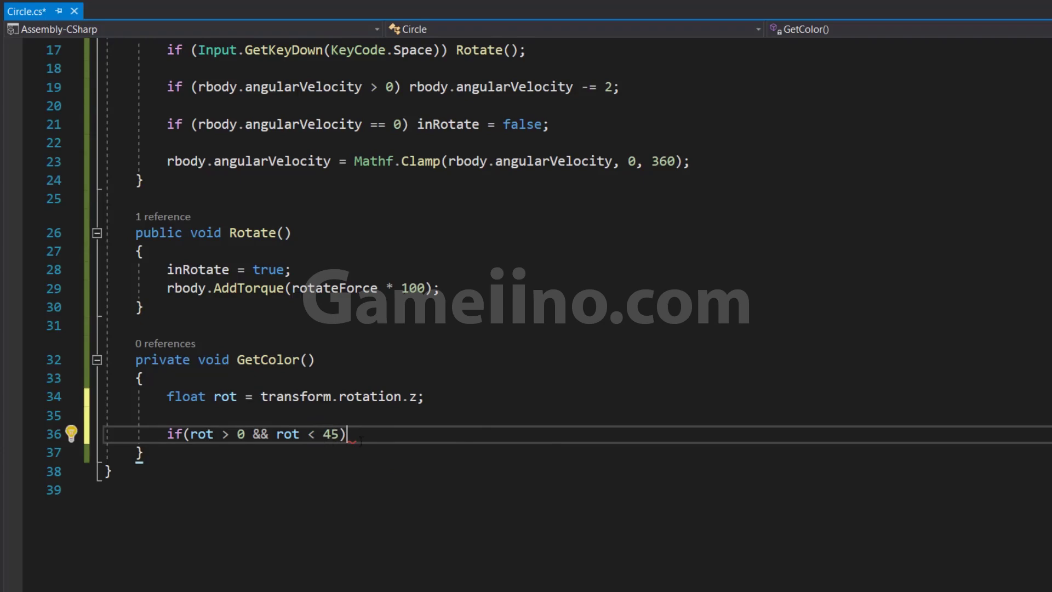
type("{")
key("Return")
Declare 'Color chanceColor = Color.white;' below the rot line and save
left_click(439, 397)
key("Return")
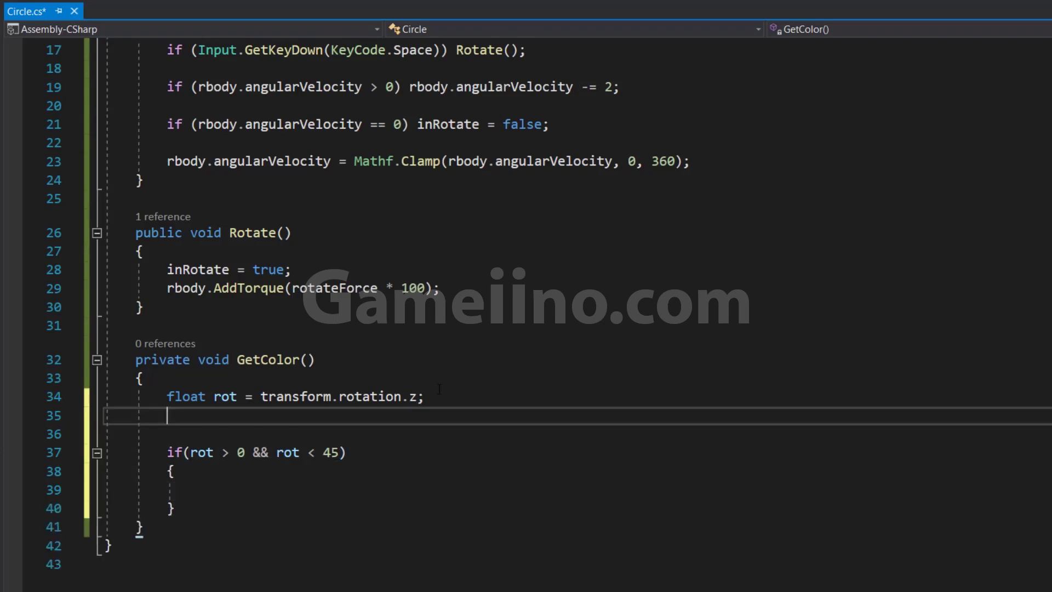
type("Color")
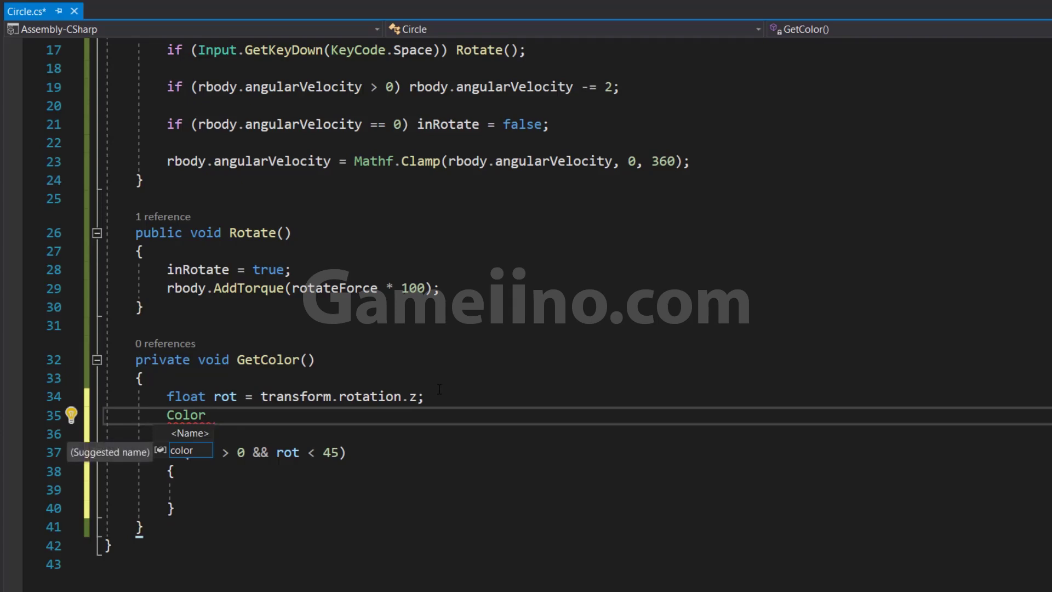
type(" chanceCo")
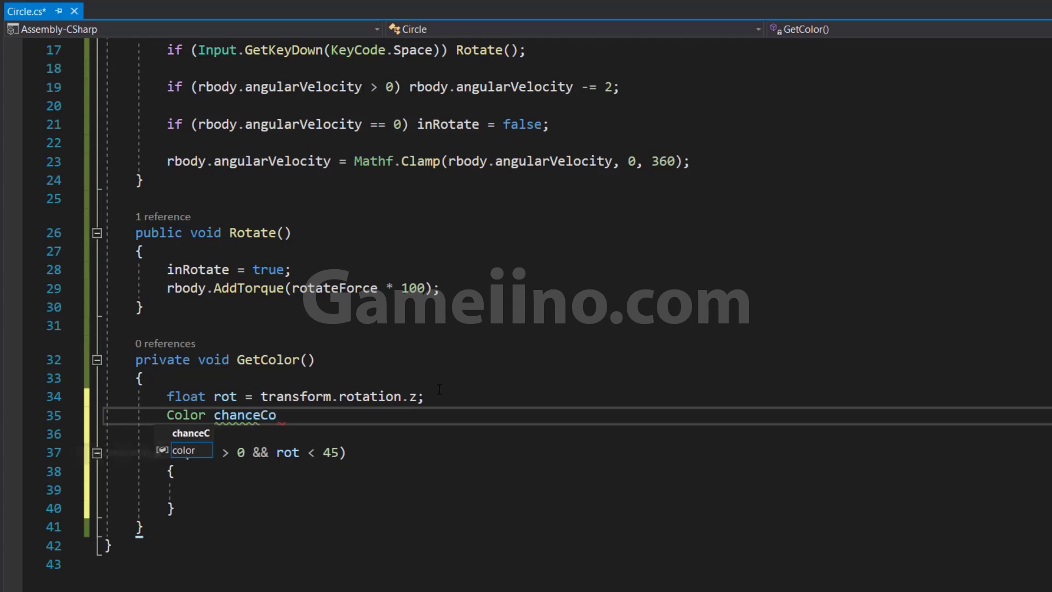
type("lor = ")
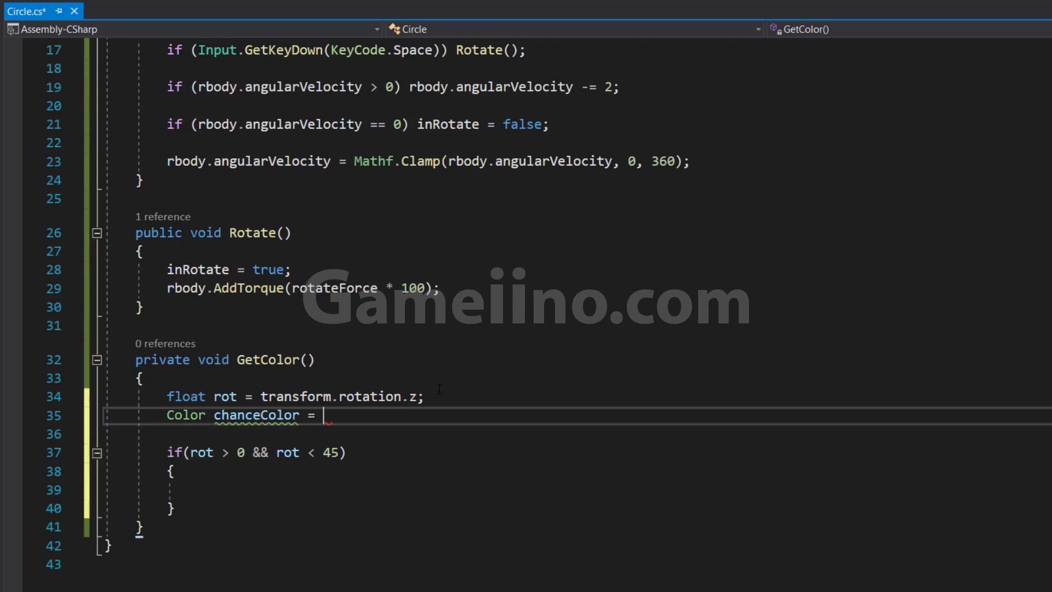
type("Color")
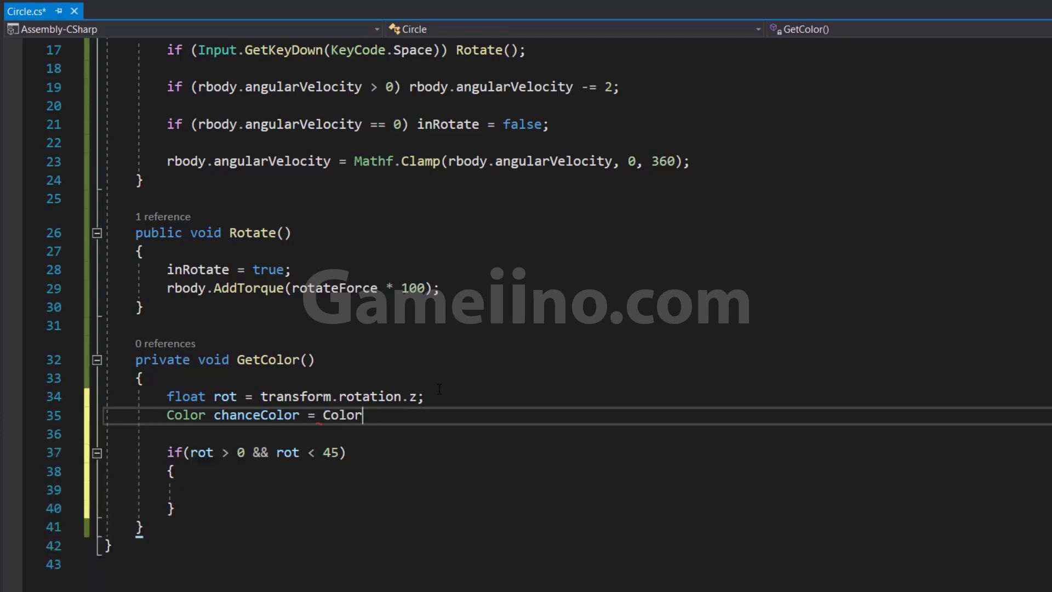
type(".w")
key("Tab")
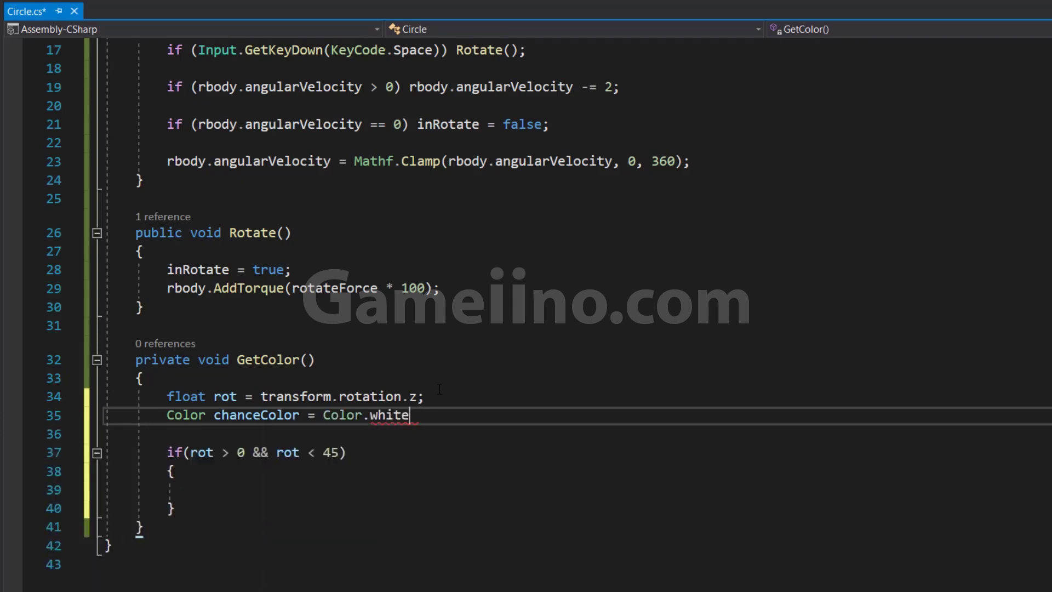
type(";")
key("ctrl+s")
Set 'chanceColor = Color.yellow;' inside the 0–45 if block and save the script
left_click(199, 490)
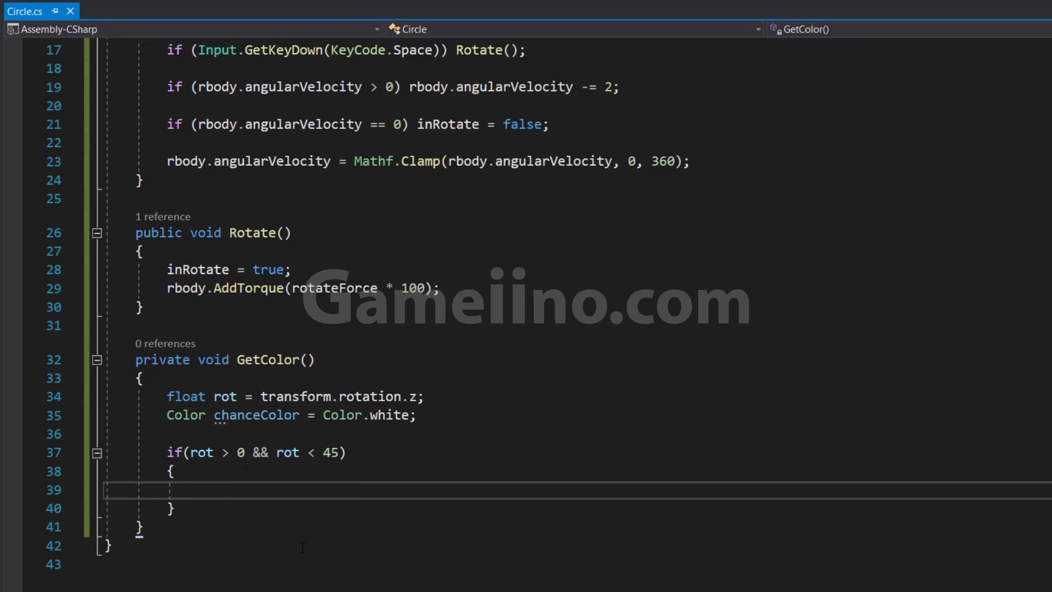
type("chan")
key("Tab")
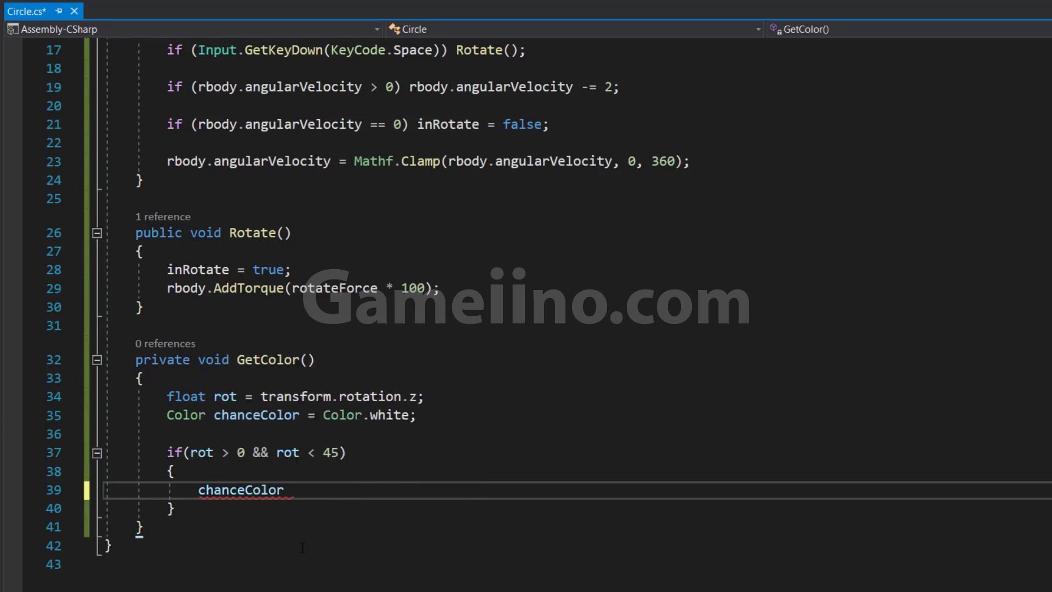
type("= Color")
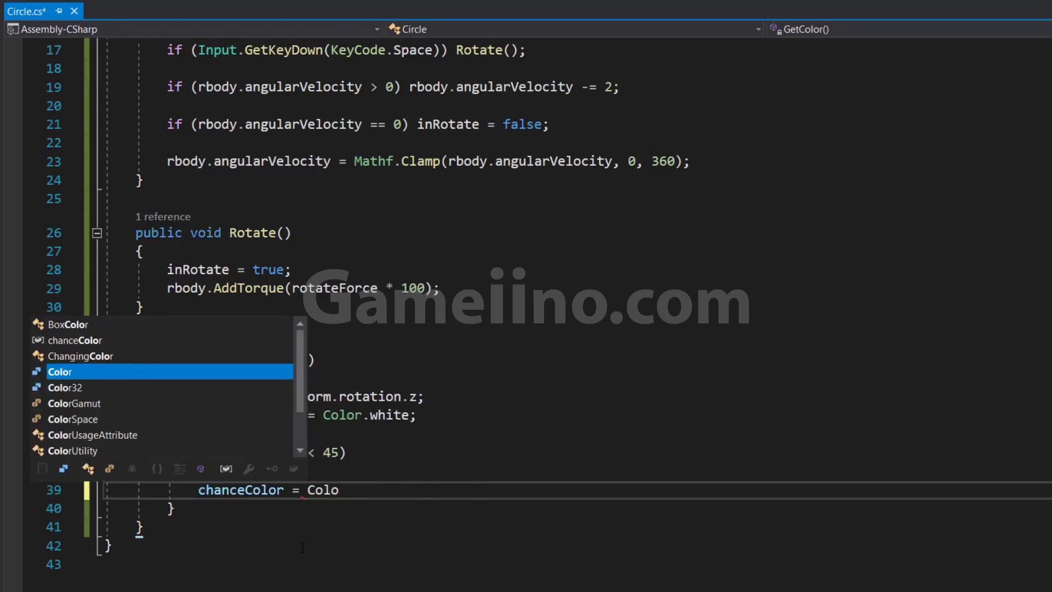
type(".yel")
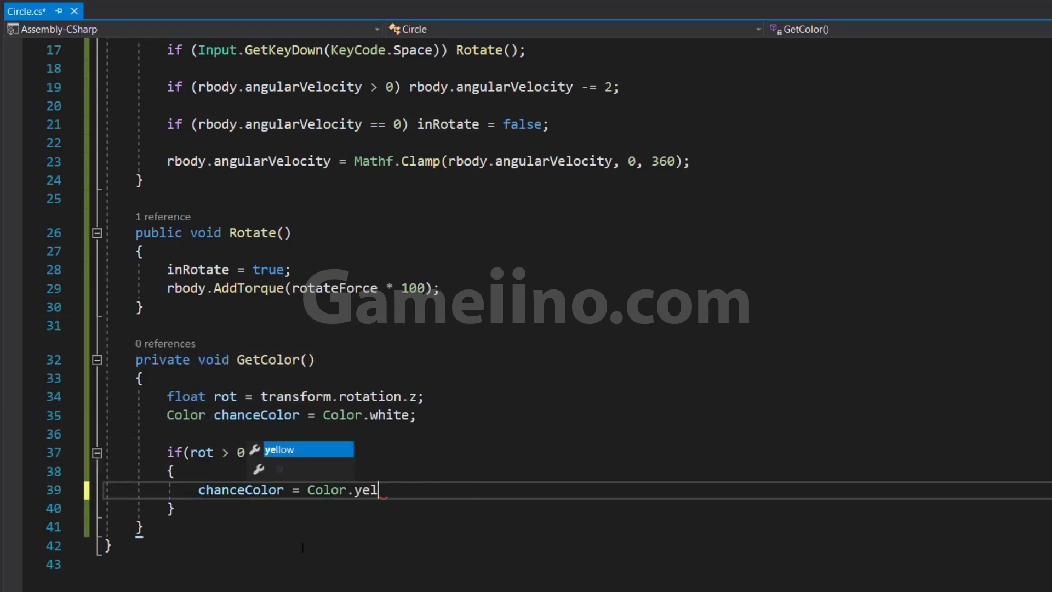
key("Tab")
type(";")
key("ctrl+s")
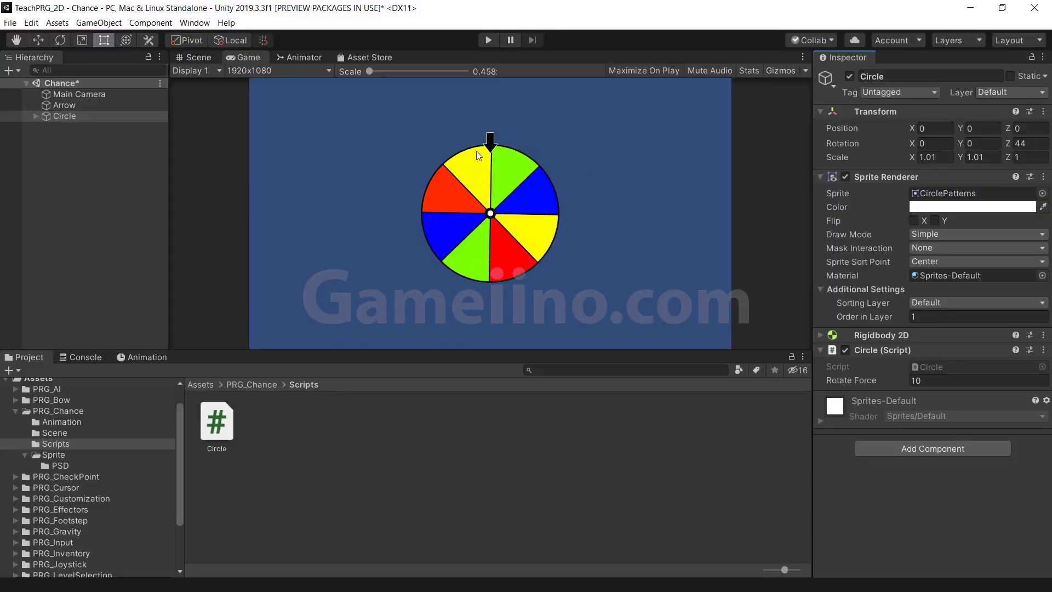
Change the Circle's Rotation Z in the Inspector to 45, then to 90
left_click(1030, 143)
type("45")
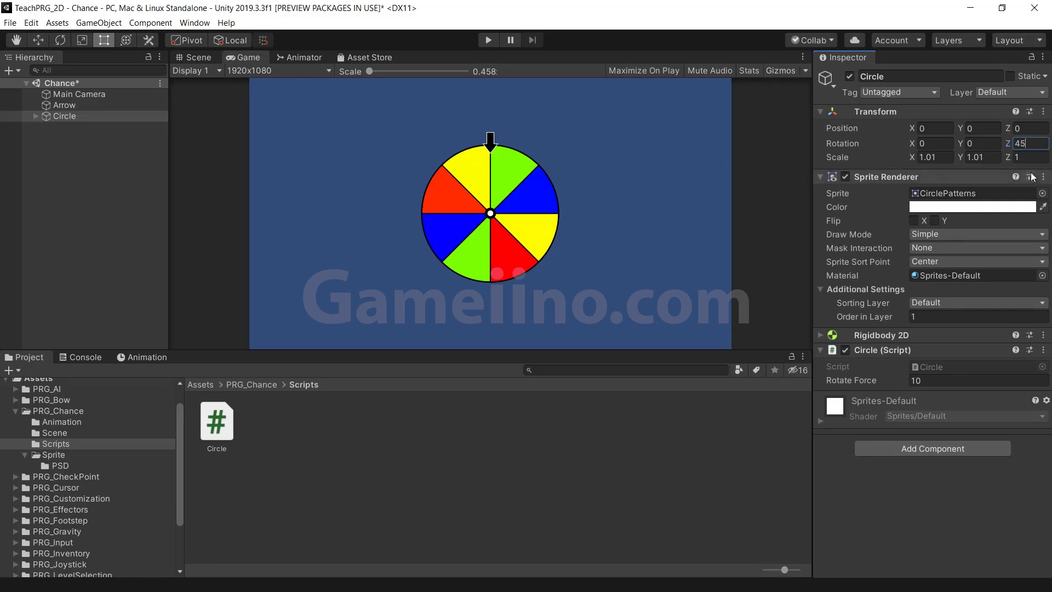
key("BackSpace")
key("BackSpace")
type("90")
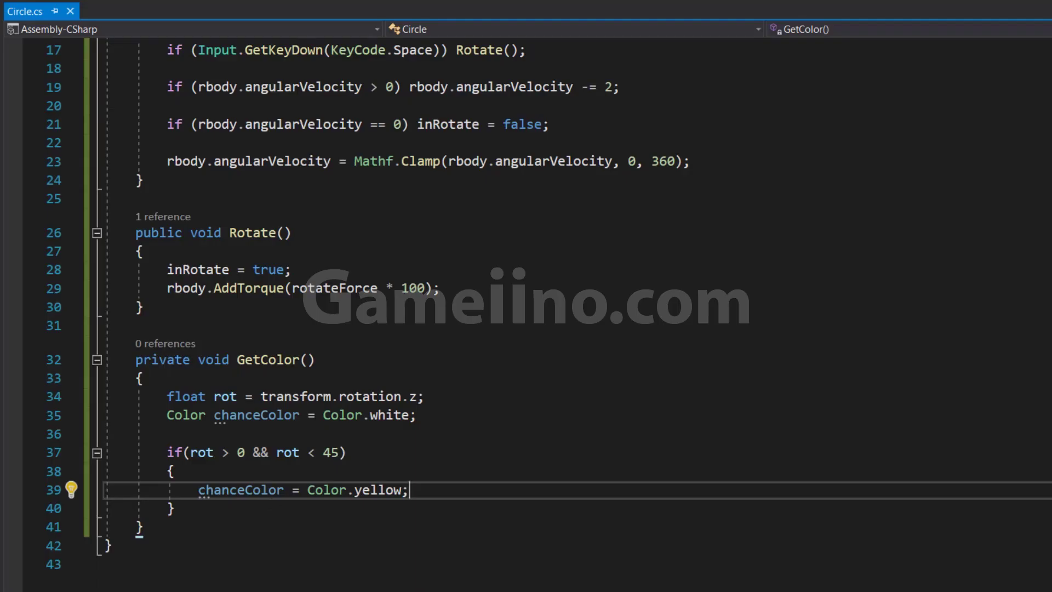
Add an else-if branch for rot > 45 && rot < 90 after the if block
scroll(210, 413, "down", 2)
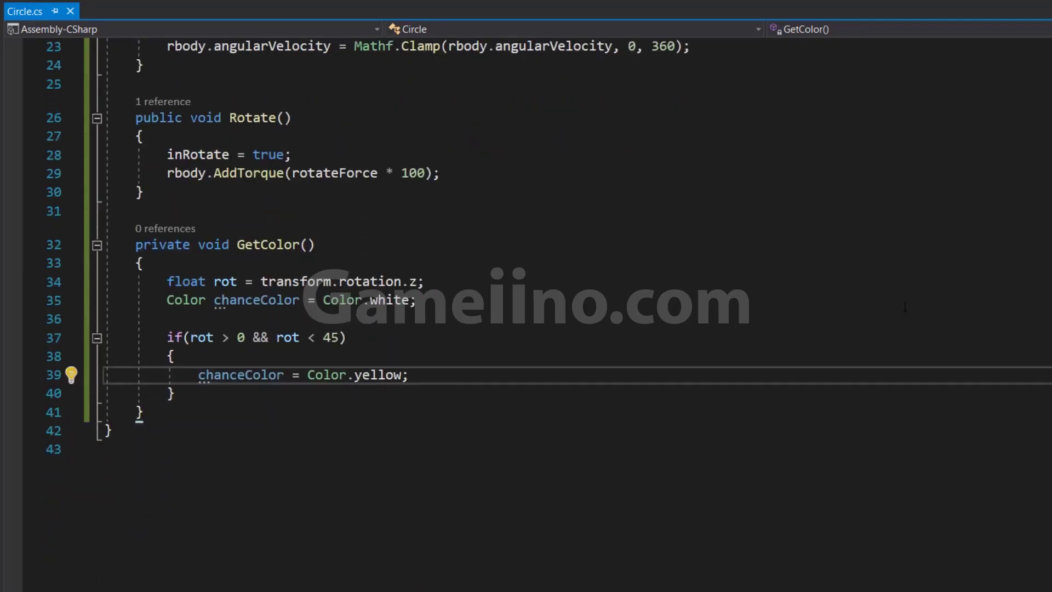
left_click(210, 393)
key("Return")
type("else ")
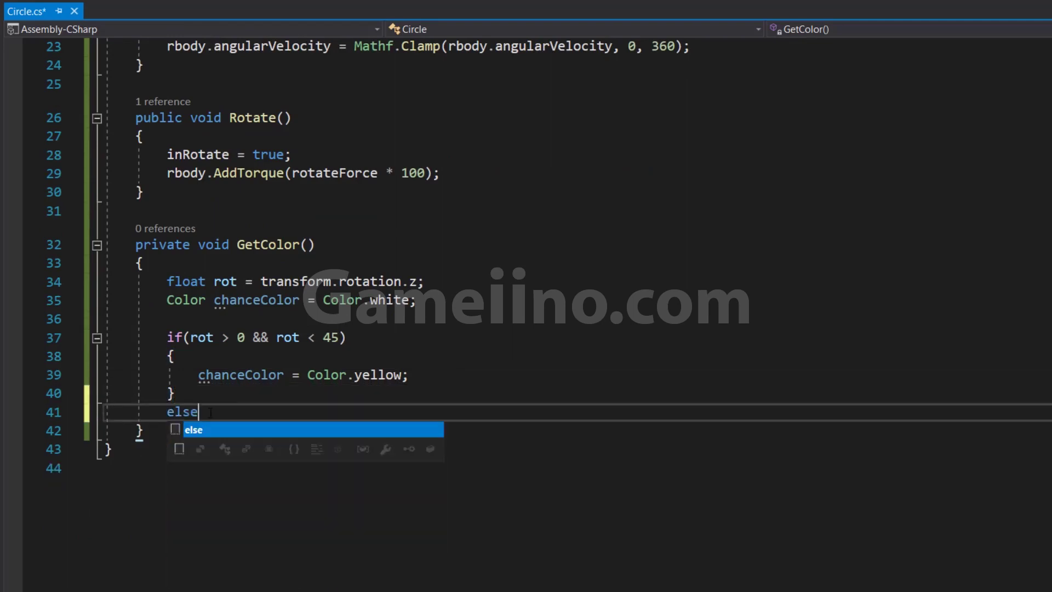
type("if()")
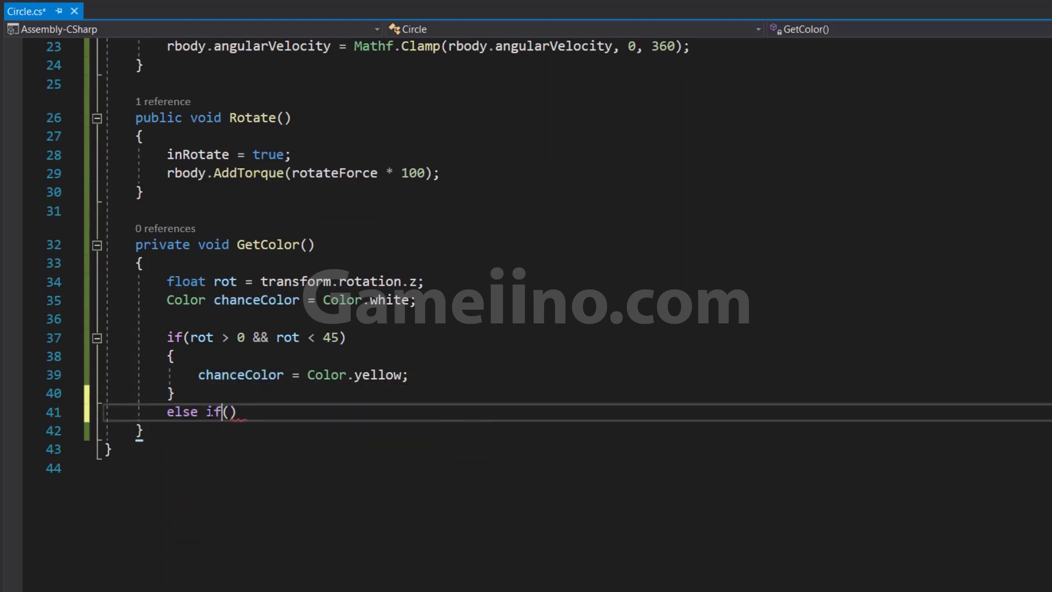
key("Left")
type("rot ")
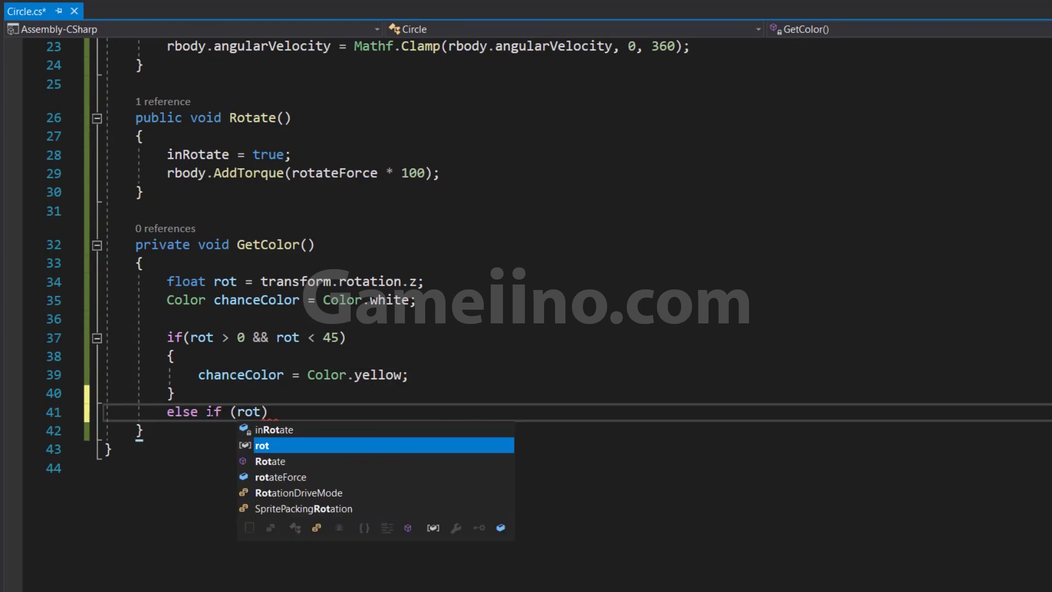
type("> 45")
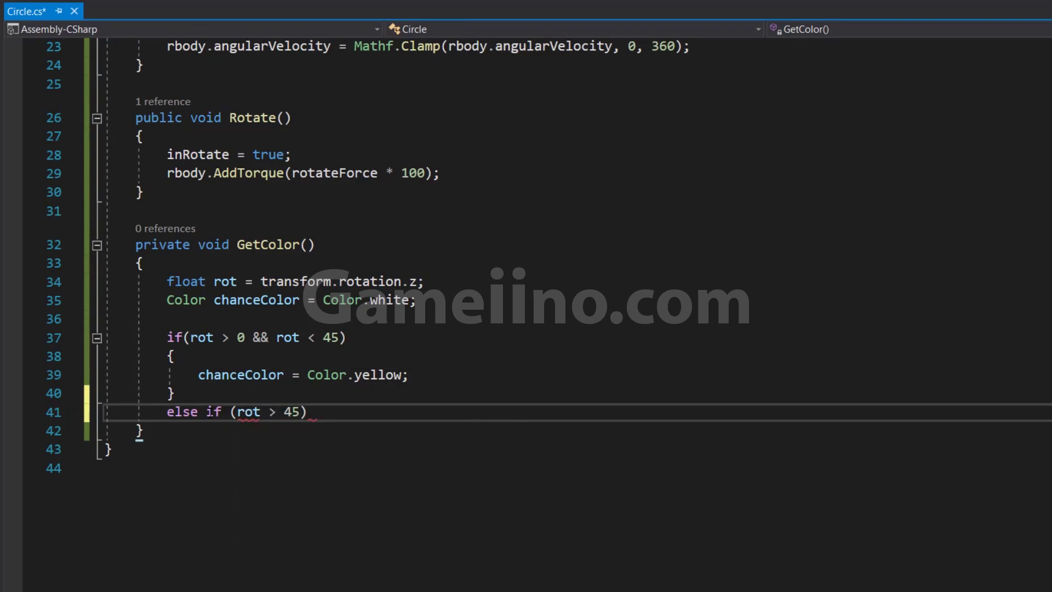
type(" && ")
type("rot ")
type("< 890")
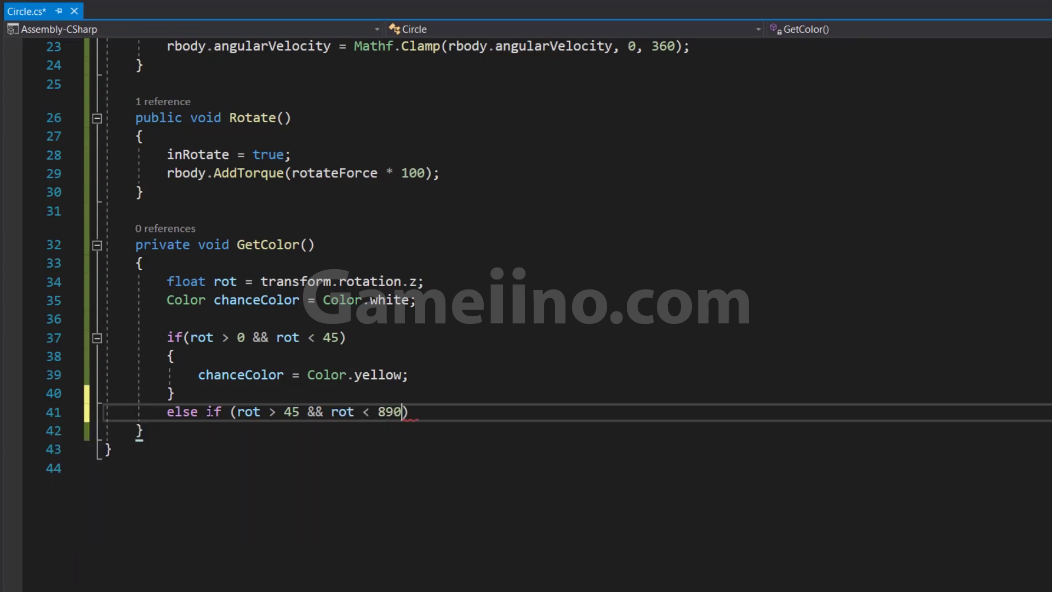
key("Left")
key("Left")
key("BackSpace")
key("Right")
key("Right")
key("Right")
type("{")
key("Return")
Make the 45–90 branch assign Color.green by copying the yellow line, and save
left_click_drag(199, 376, 409, 377)
key("ctrl+c")
left_click(255, 449)
key("ctrl+v")
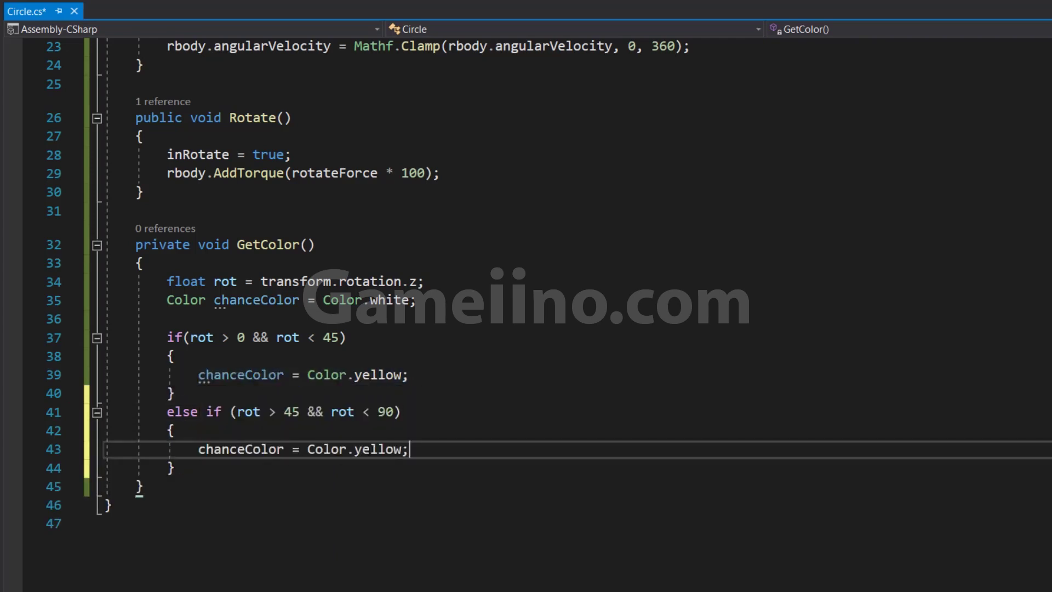
type("green")
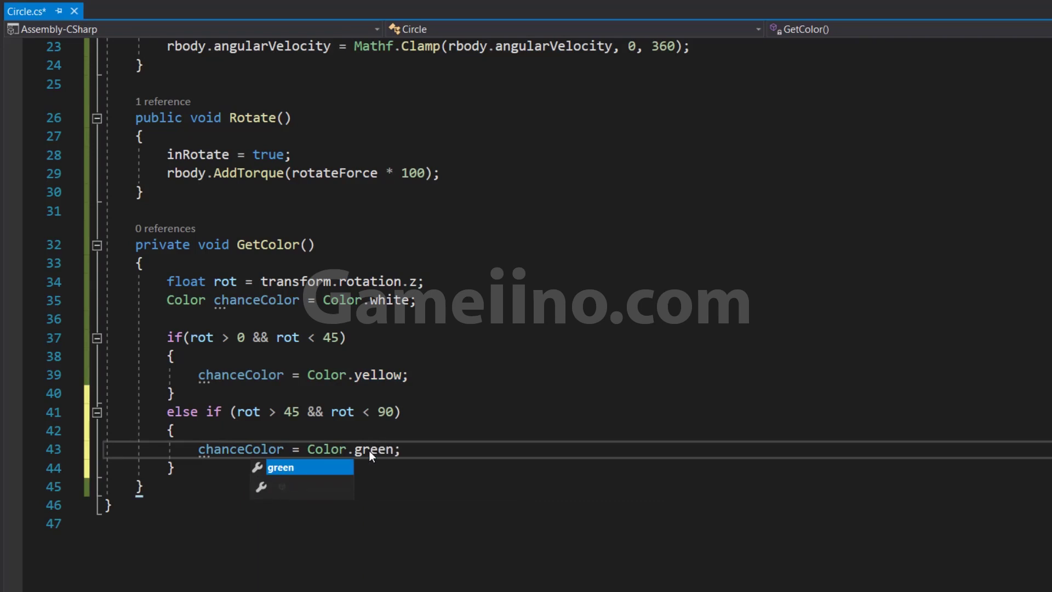
left_click(455, 449)
key("ctrl+s")
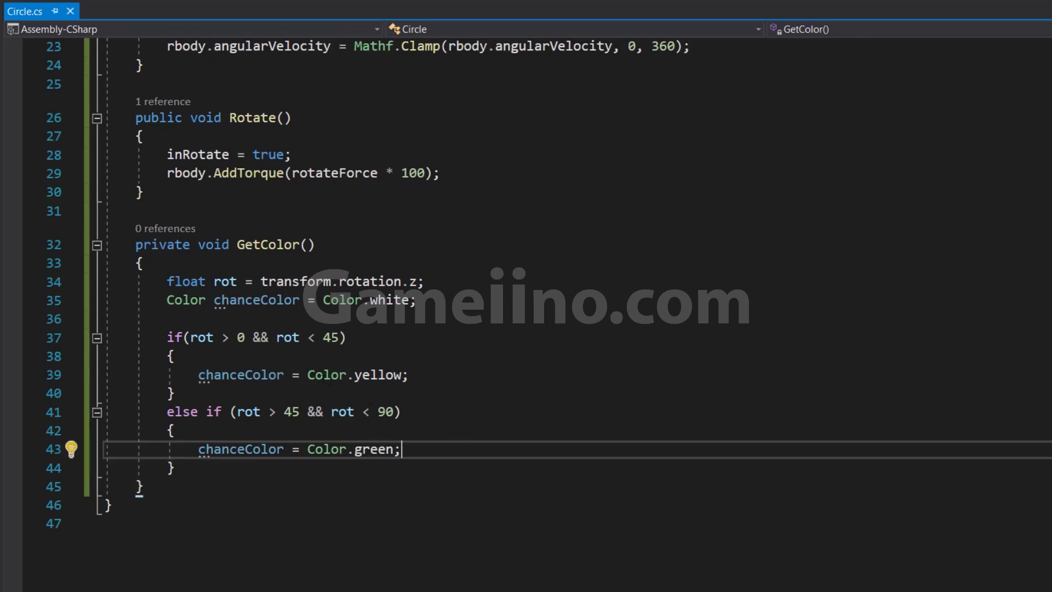
Add the remaining 45° else-if bands through 270–360, ending with Color.blue, and save
key("Down")
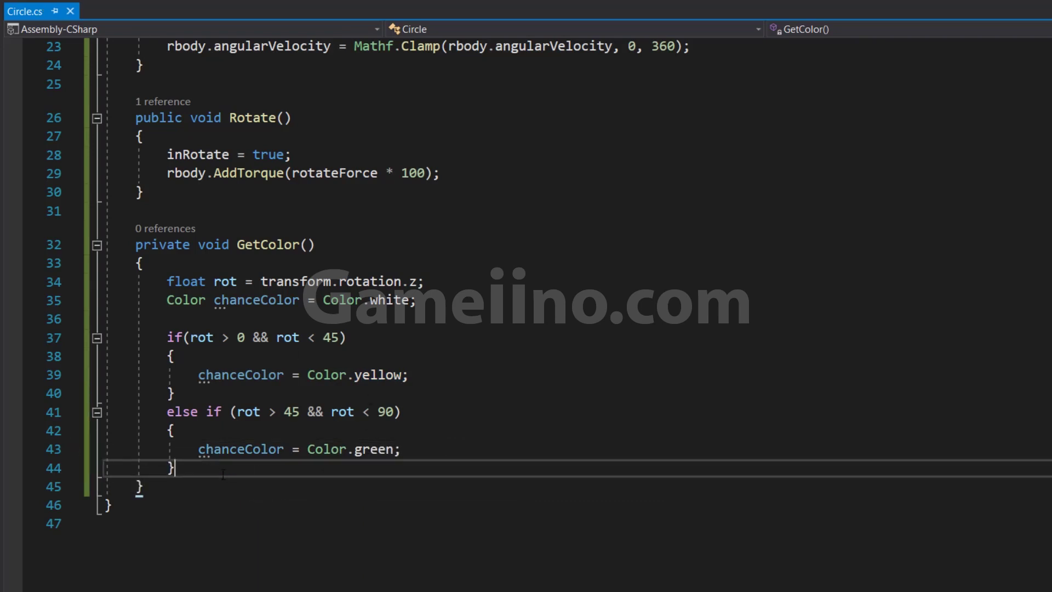
key("Return")
type("else if (")
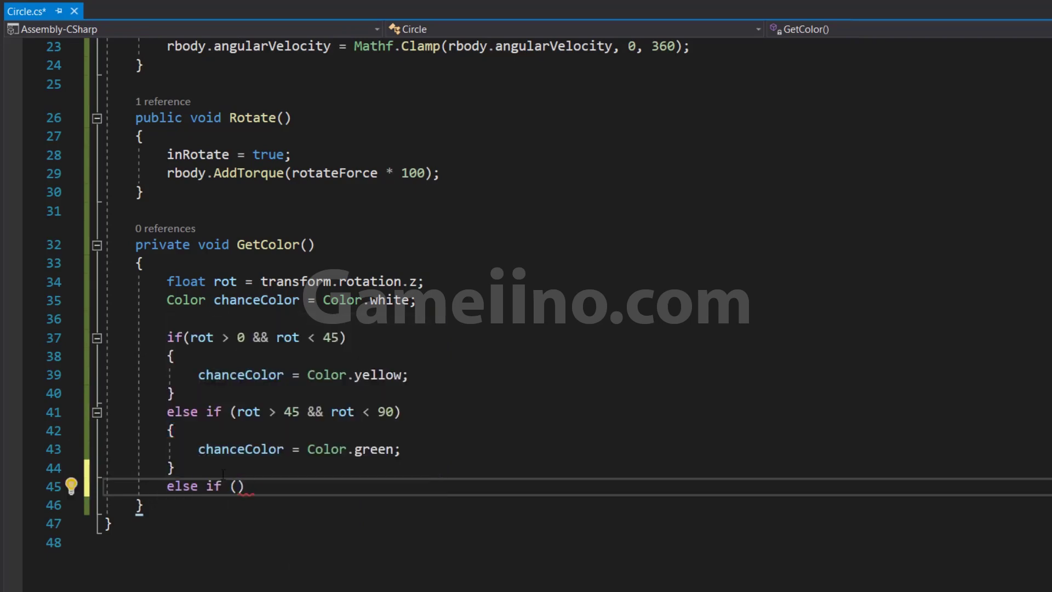
type("rot > 90 && rot < 135)")
key("Return")
type("{")
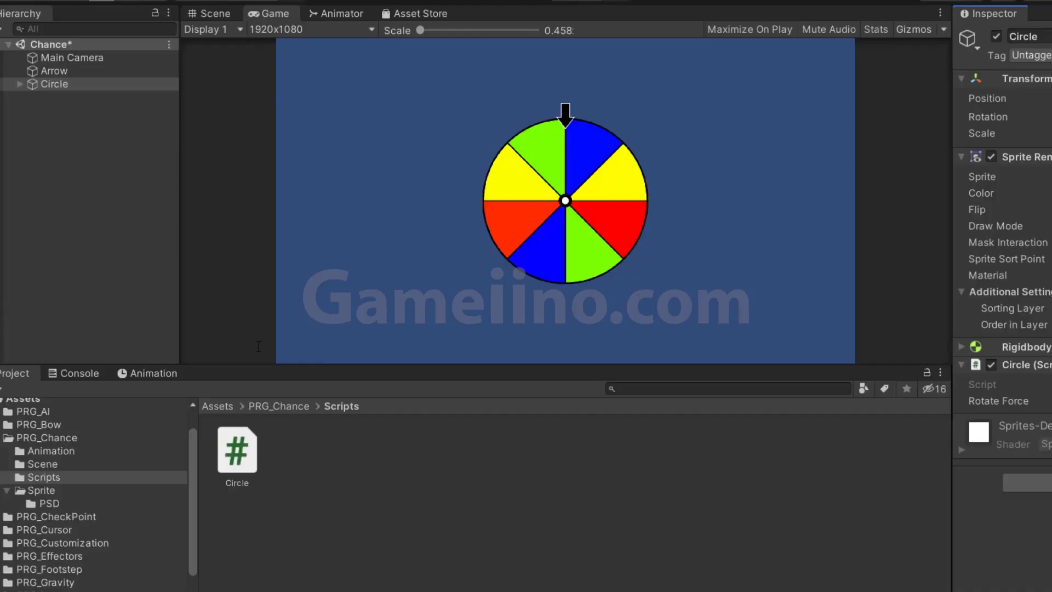
type("180")
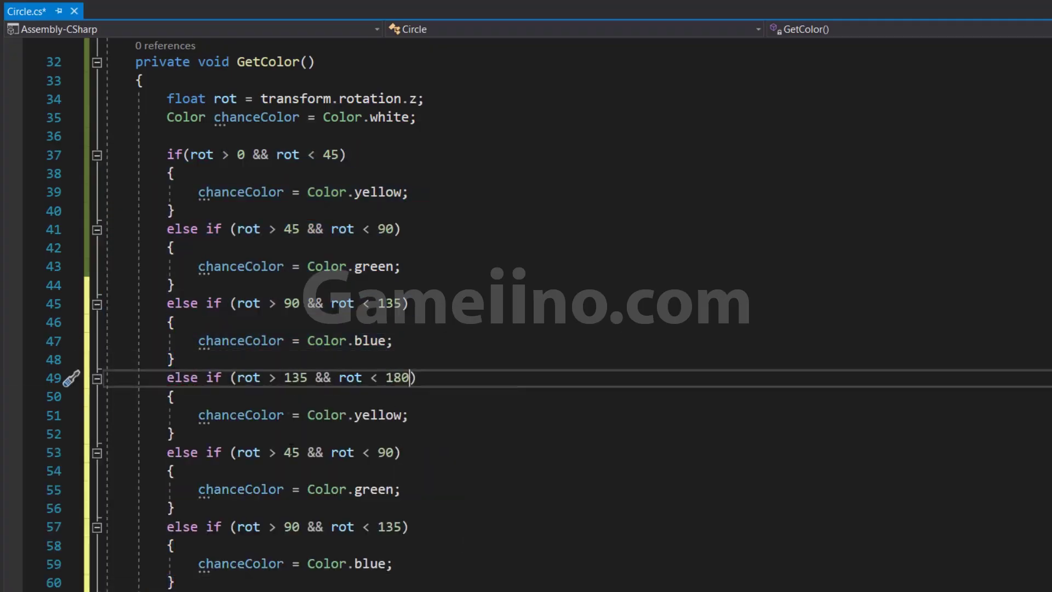
type("180225225270")
double_click(373, 489)
type("red")
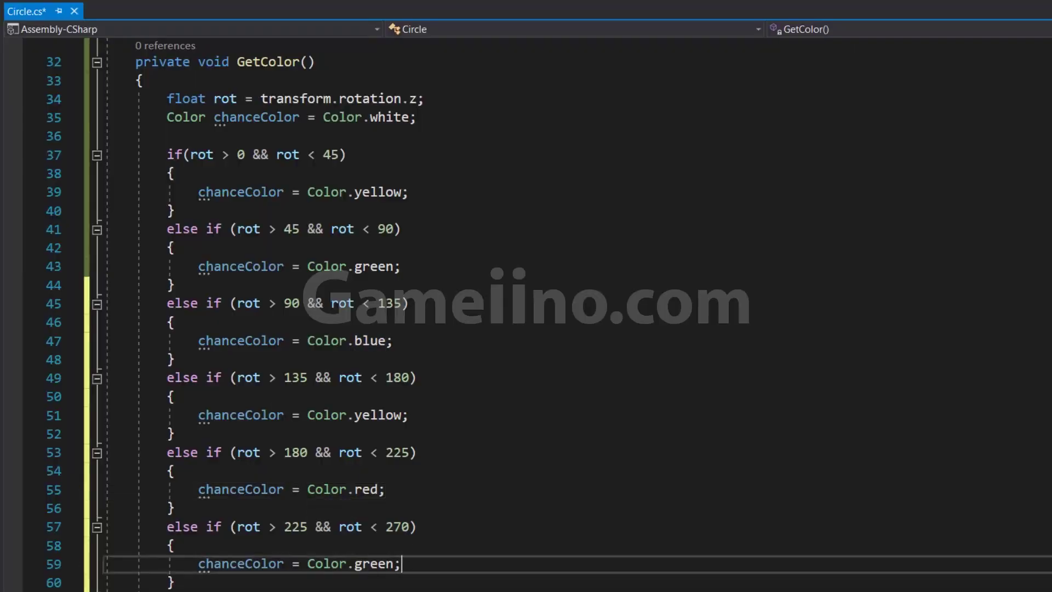
type("else if (rot > 270 && rot < 360")
key("Return")
type("{")
key("Return")
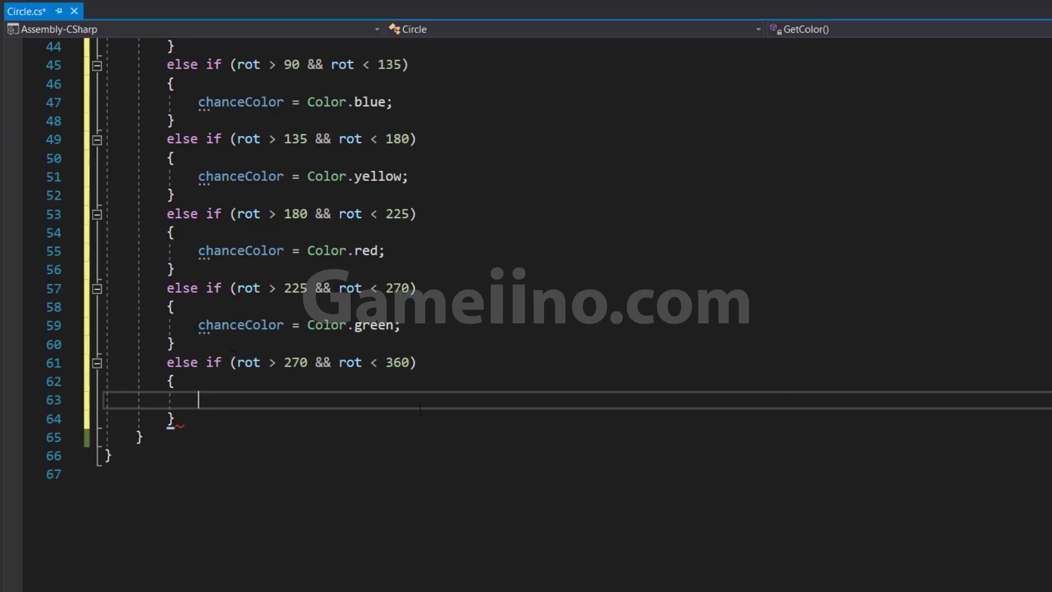
type("chanceColor = Color.blue;")
key("ctrl+s")
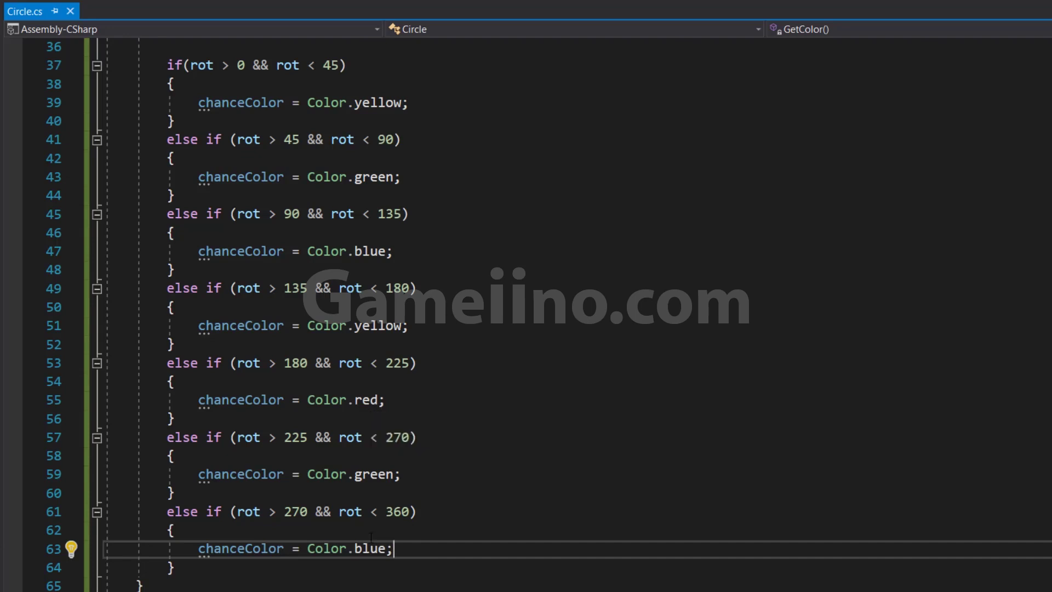
Change the blue branch's upper bound from 360 to 315
scroll(525, 307, "down", 4)
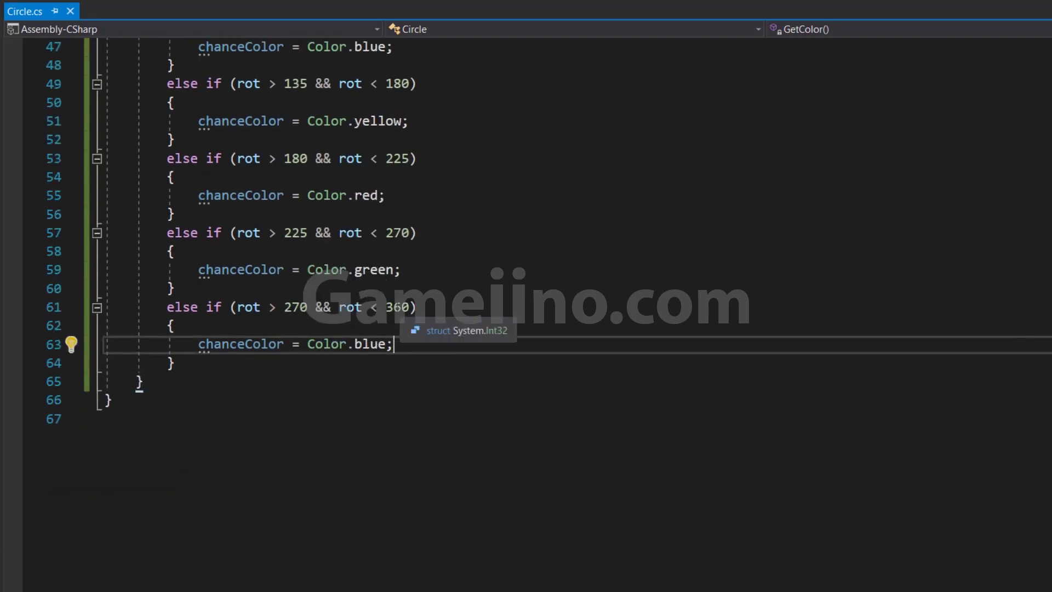
left_click(411, 307)
key("BackSpace")
key("BackSpace")
type("15")
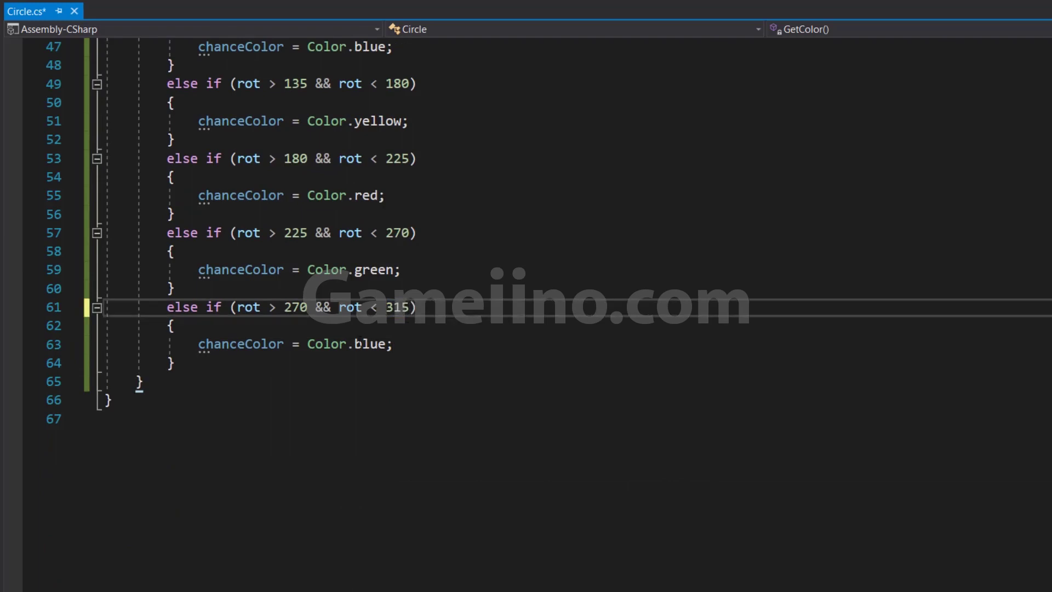
Duplicate the 270–315 else-if branch directly below itself
left_click_drag(166, 307, 187, 362)
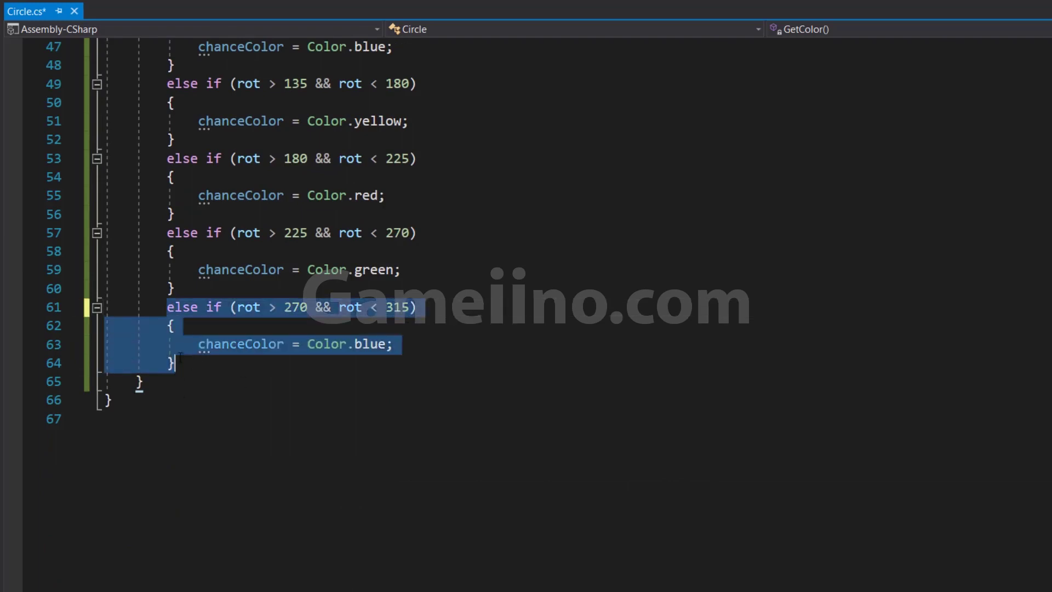
key("ctrl+c")
left_click(187, 359)
key("Return")
key("ctrl+v")
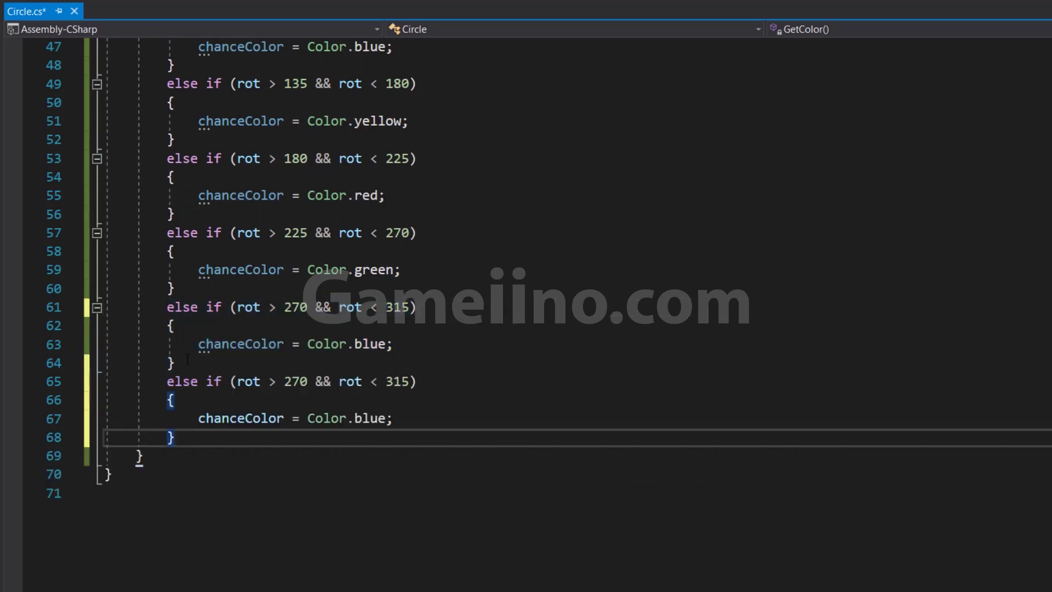
Set the copied branch's range to rot 315–360
left_click(300, 381)
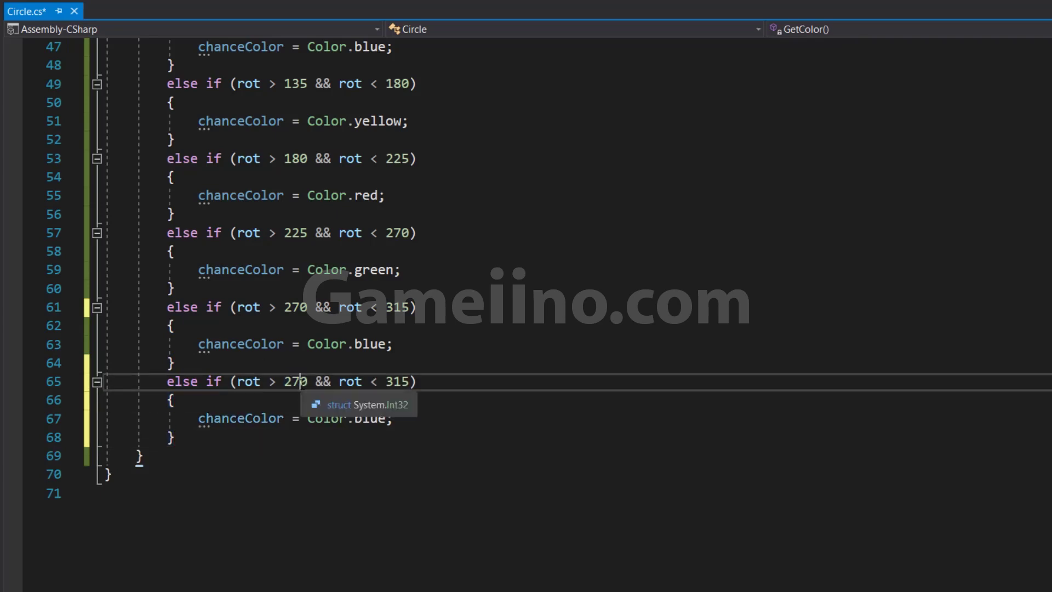
type("31")
double_click(301, 381)
key("shift+Left")
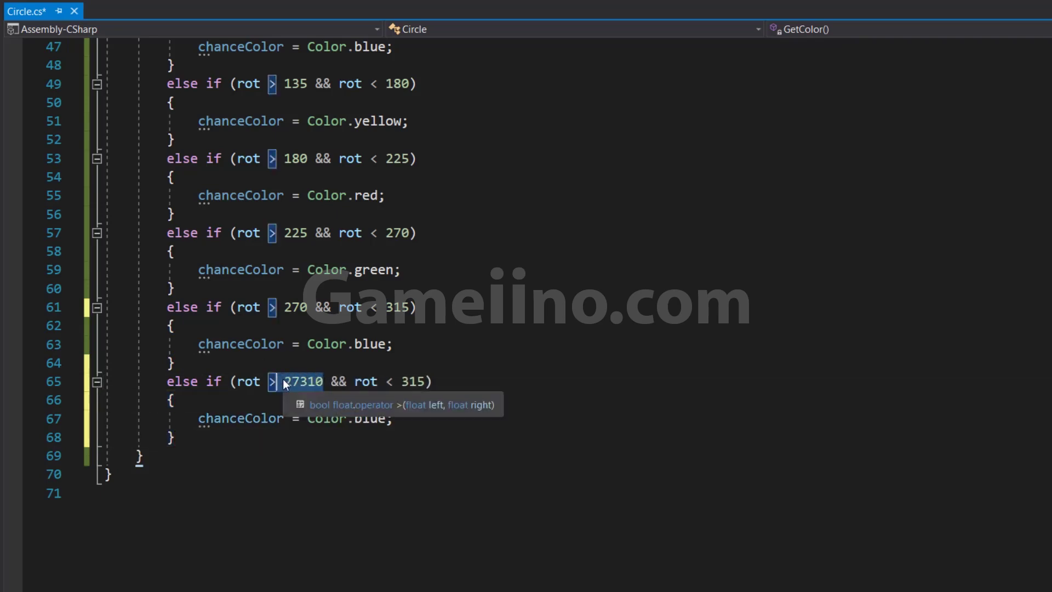
type("315")
type("0")
double_click(406, 381)
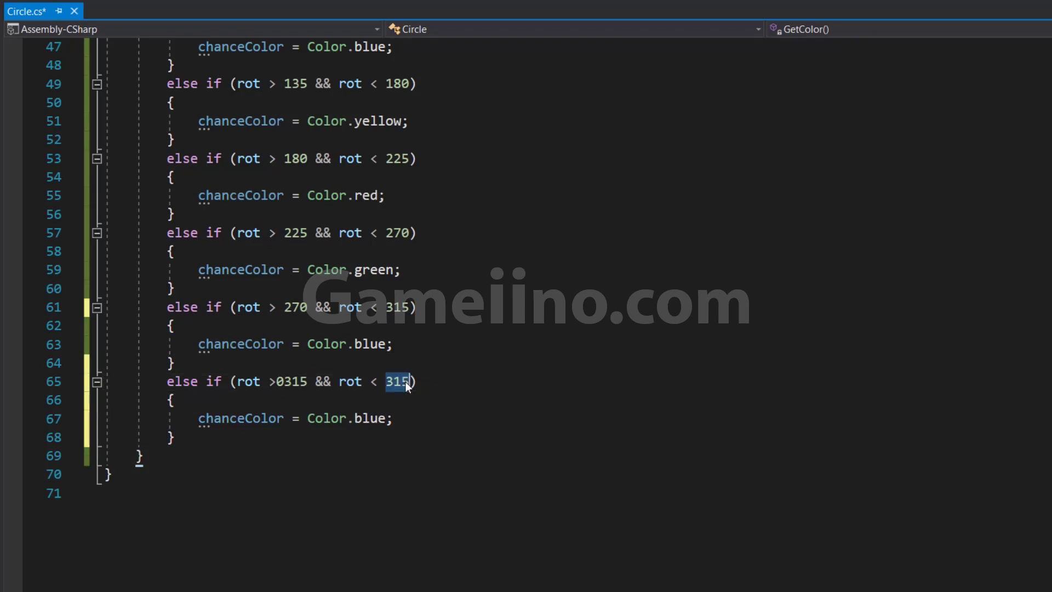
type("6")
key("BackSpace")
type("3")
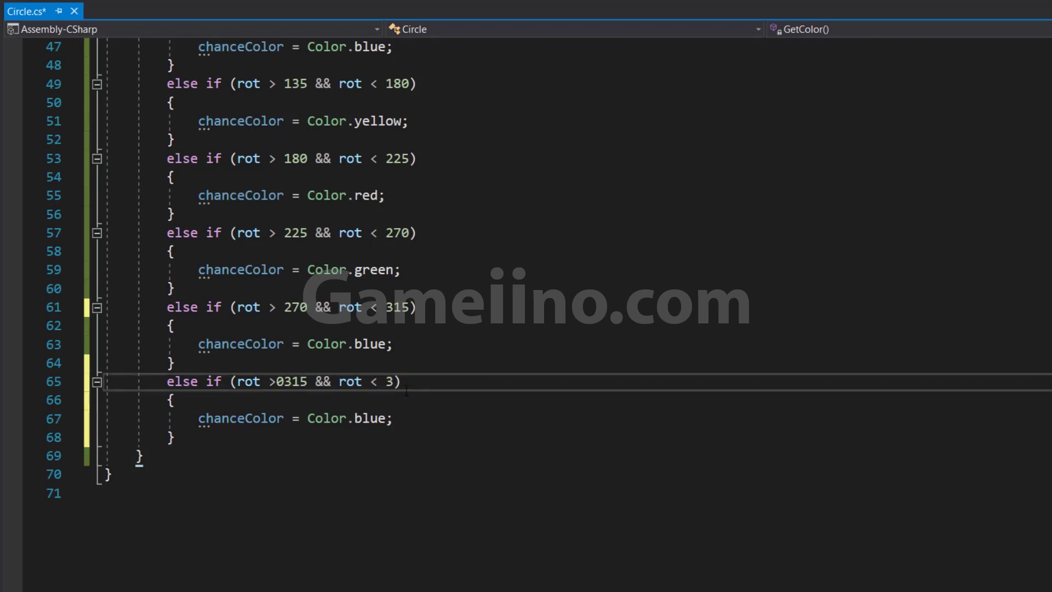
type("60")
Make the new branch assign Color.red and save Circle.cs
double_click(372, 418)
type("re")
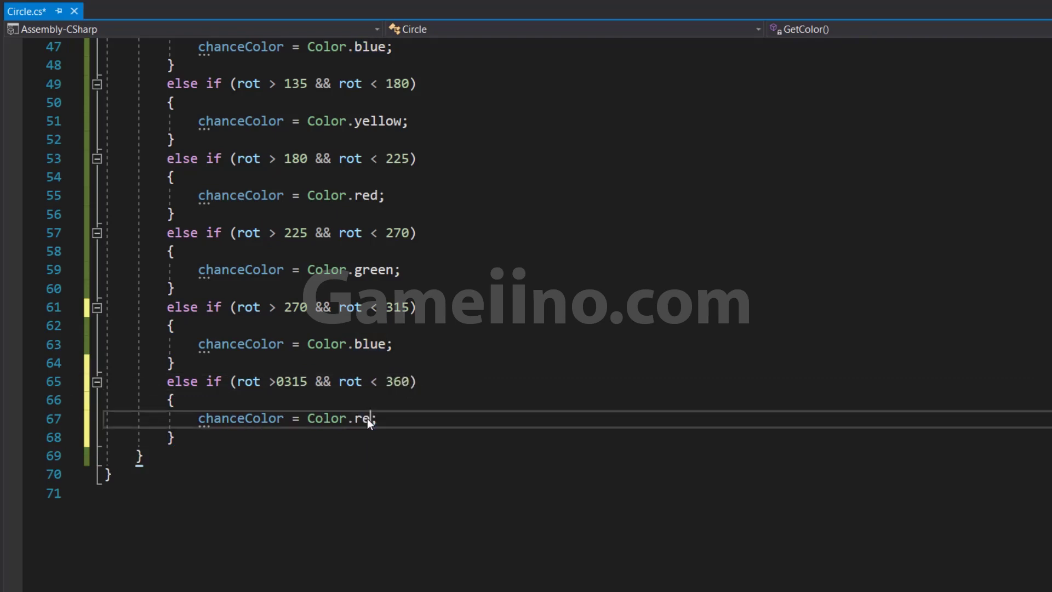
type("d")
key("ctrl+s")
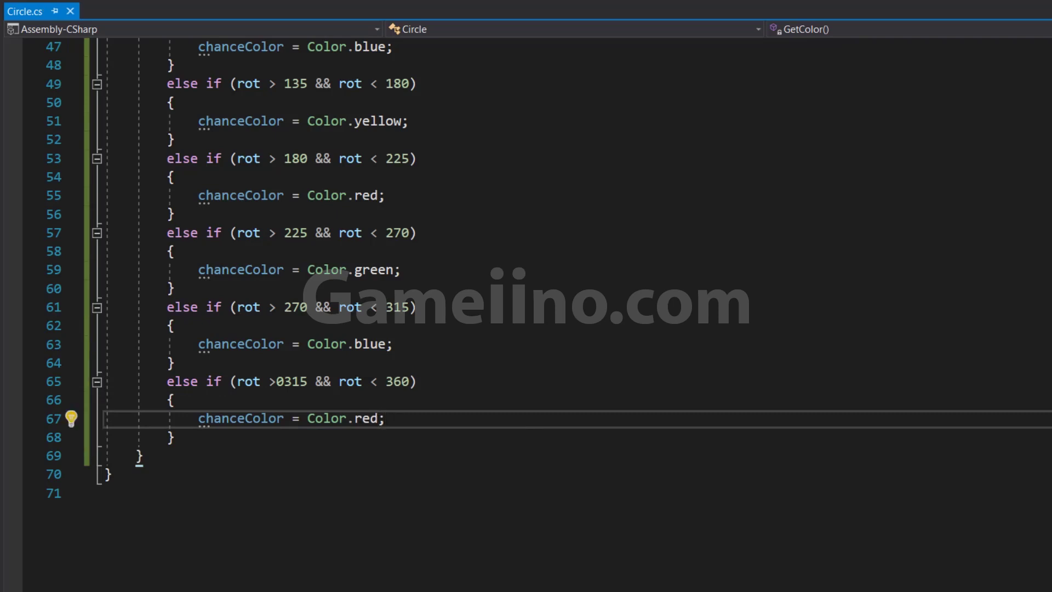
scroll(391, 418, "up", 3)
scroll(392, 328, "up", 1)
Add print(rot); and print(chanceColor); after the colour branches in GetColor and save
scroll(392, 329, "down", 6)
left_click(218, 327)
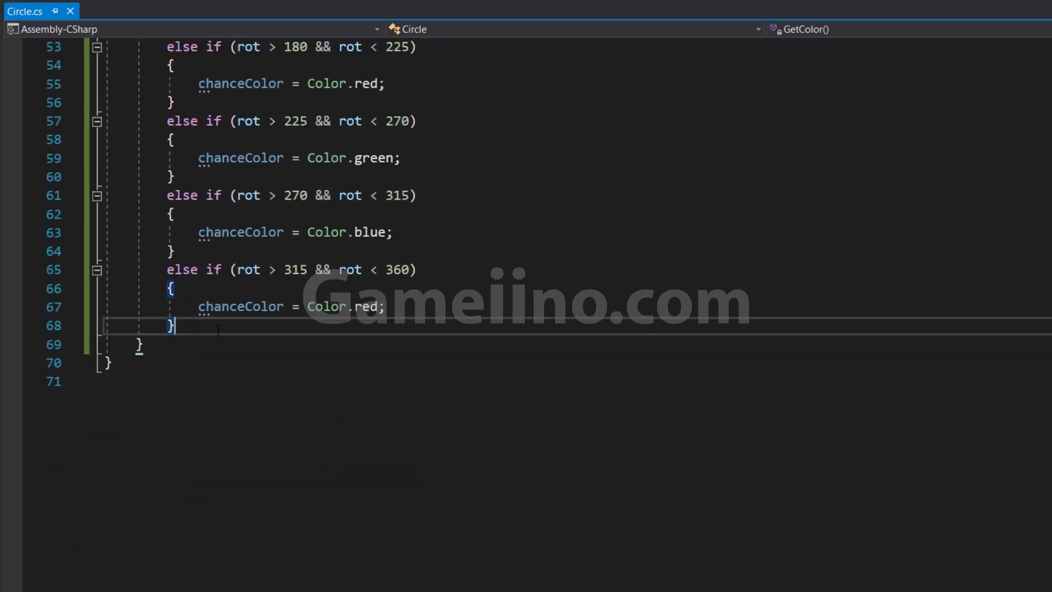
key("Return")
key("Return")
type("print")
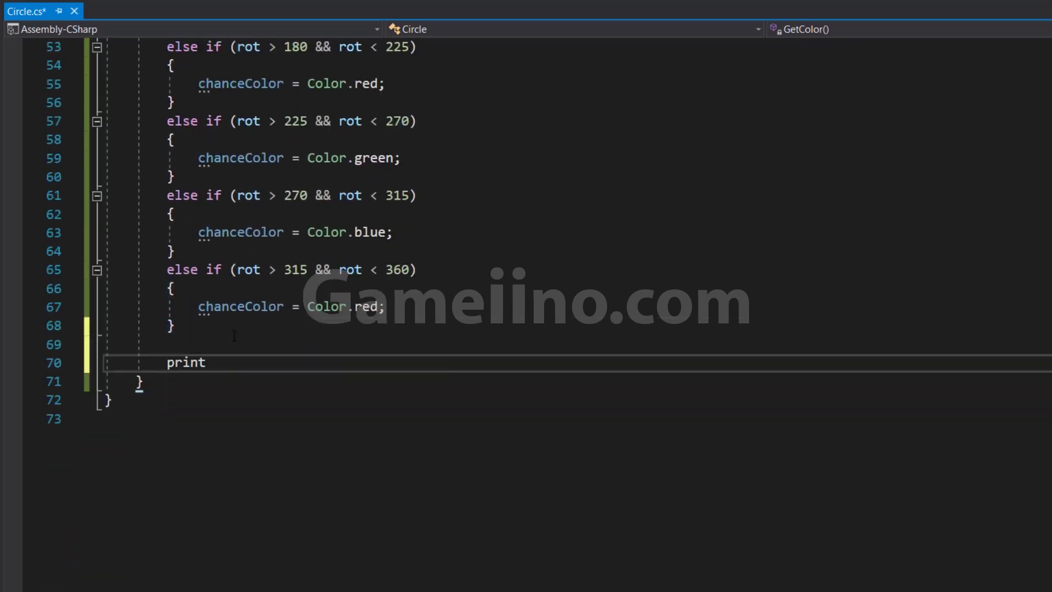
type(" ()")
key("Left")
type("rot")
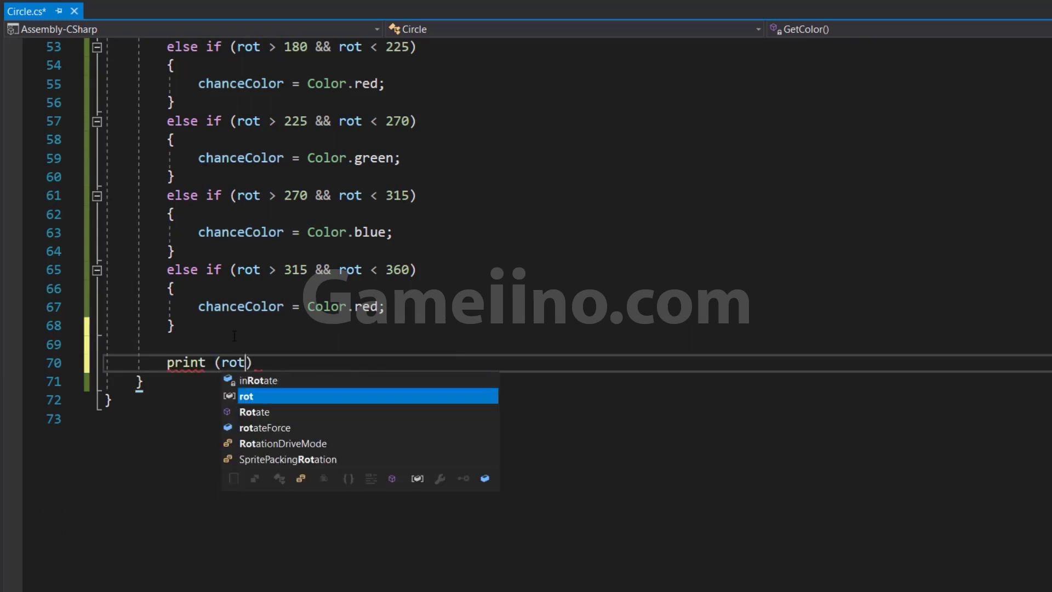
type(");")
key("Return")
type("pri")
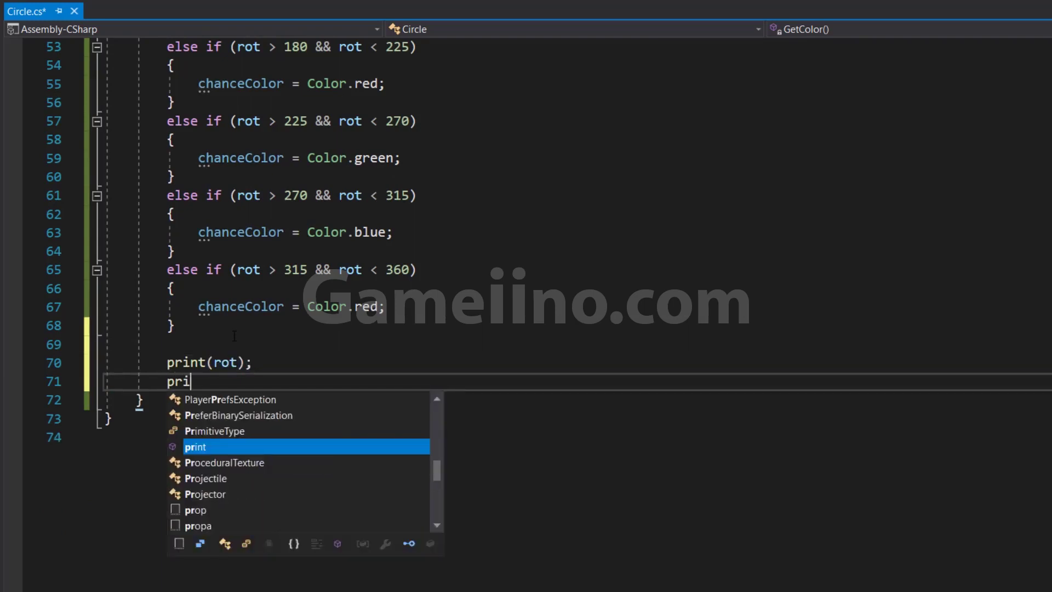
type("nt")
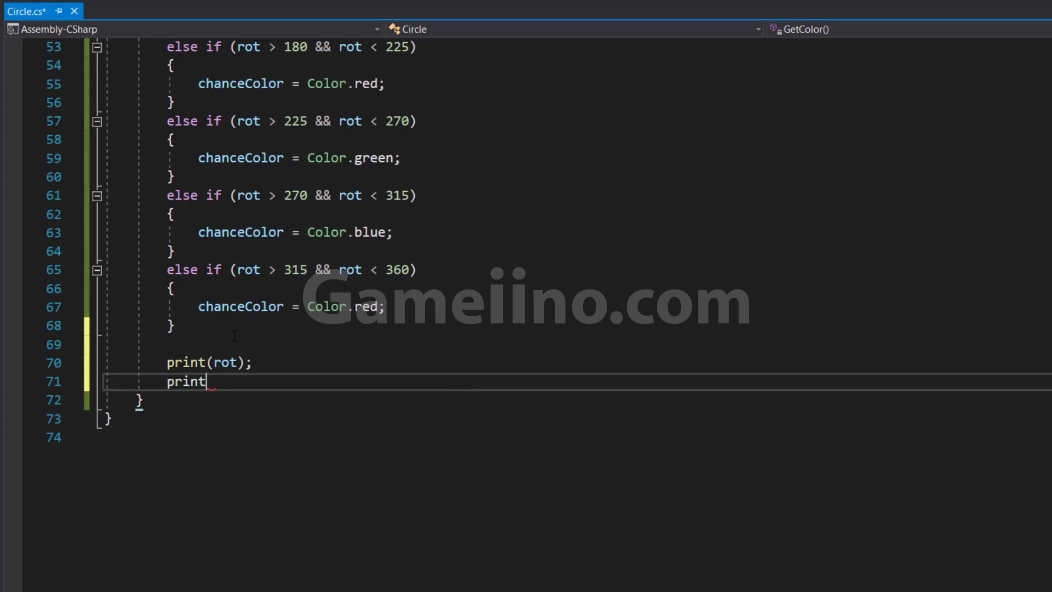
type("(cha")
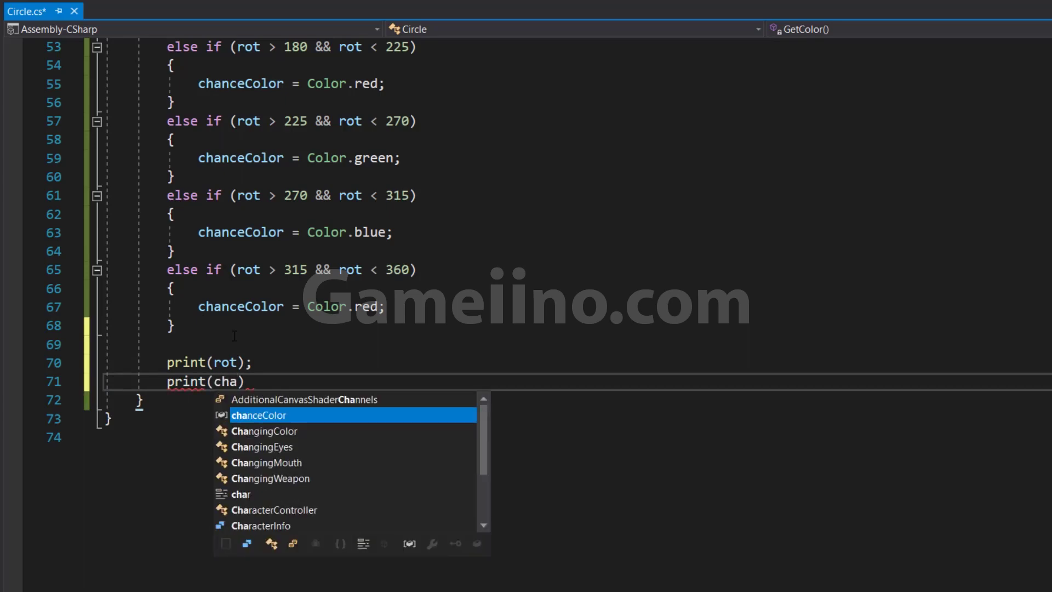
key("Tab")
type(";")
key("ctrl+s")
Add 'if (inRotate) GetColor();' after the Clamp line at the end of Update()
scroll(235, 335, "up", 1)
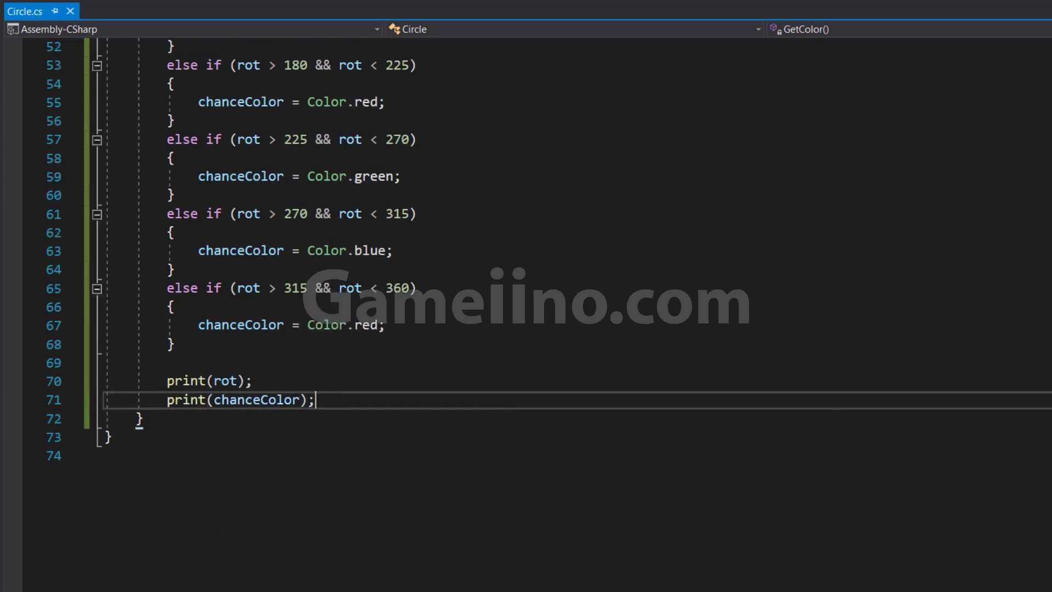
scroll(526, 307, "up", 9)
scroll(525, 307, "up", 2)
scroll(526, 307, "up", 2)
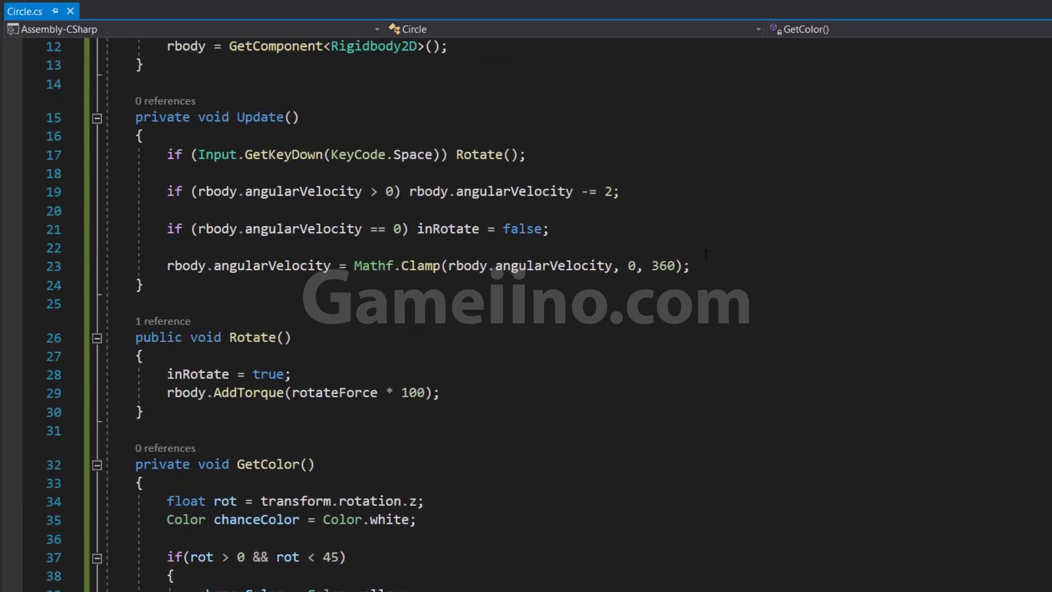
left_click(728, 261)
key("Return")
key("Return")
type("if")
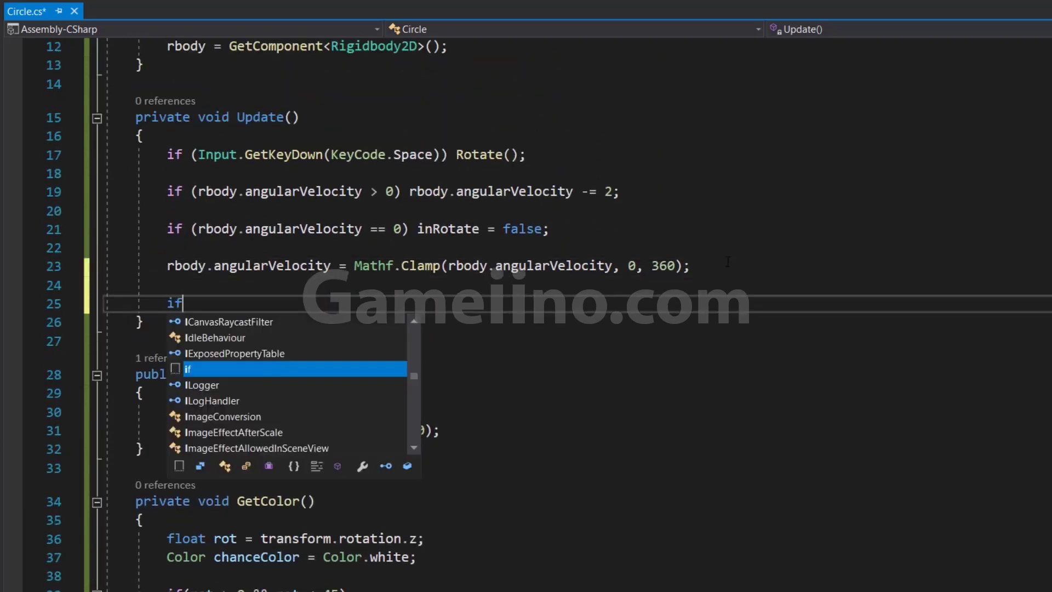
type("(inr")
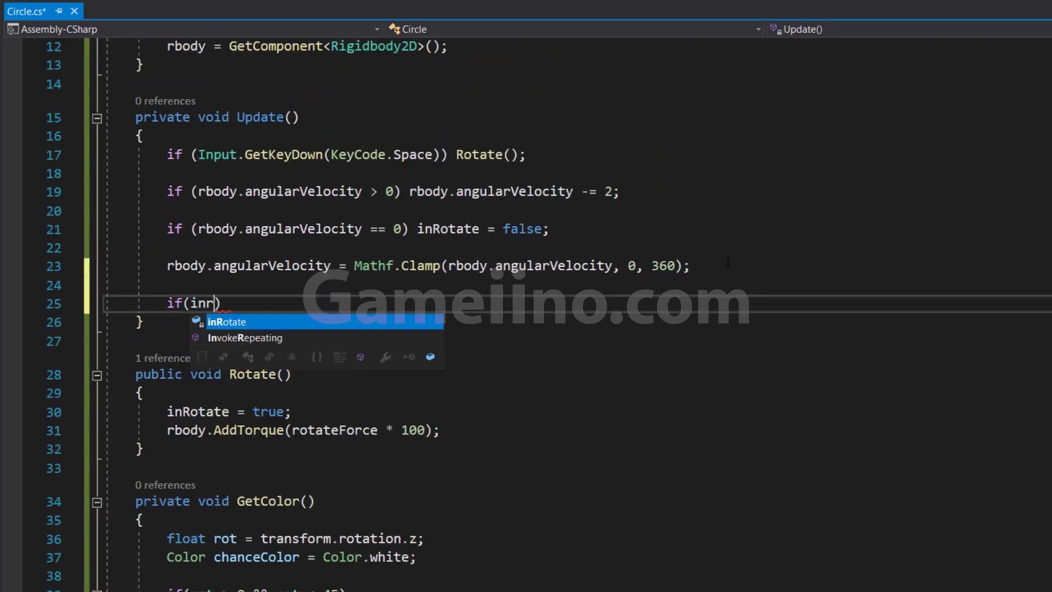
key("Tab")
type(") ")
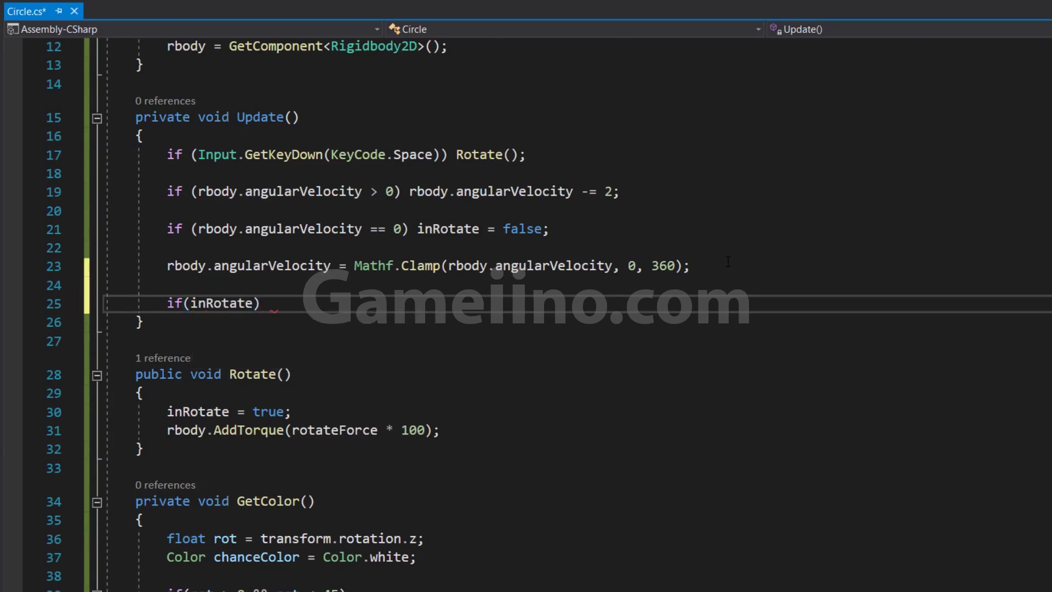
type("Get")
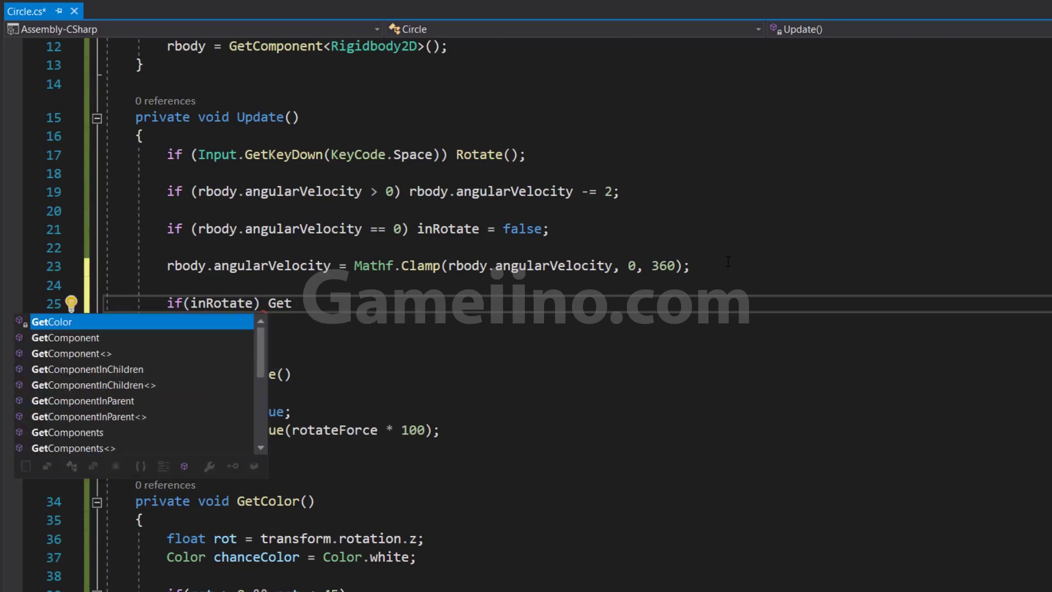
key("Tab")
type("();")
key("ctrl+s")
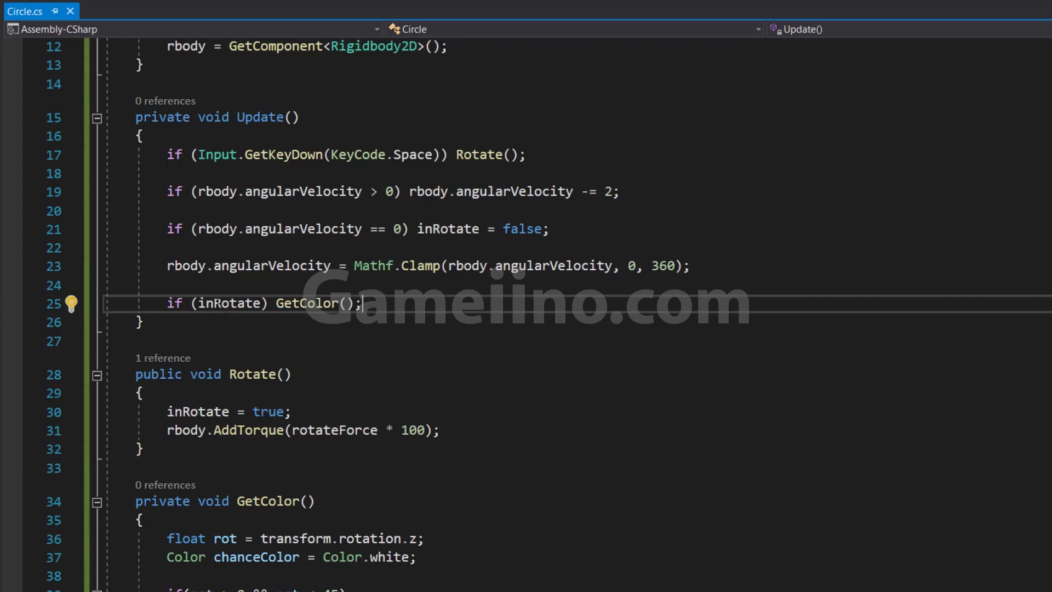
Negate the condition to !inRotate and save the script
left_click(206, 303)
key("Left")
type("!")
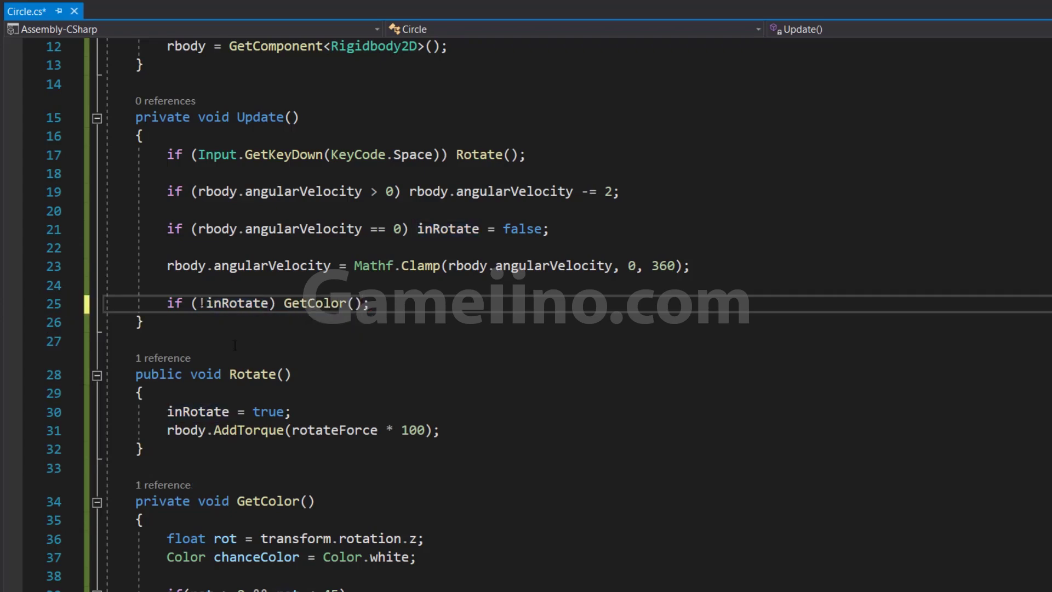
key("ctrl+s")
Play-test a wheel spin in Unity, check the logged rot and colour, clear the console, and stop
key("alt+Tab")
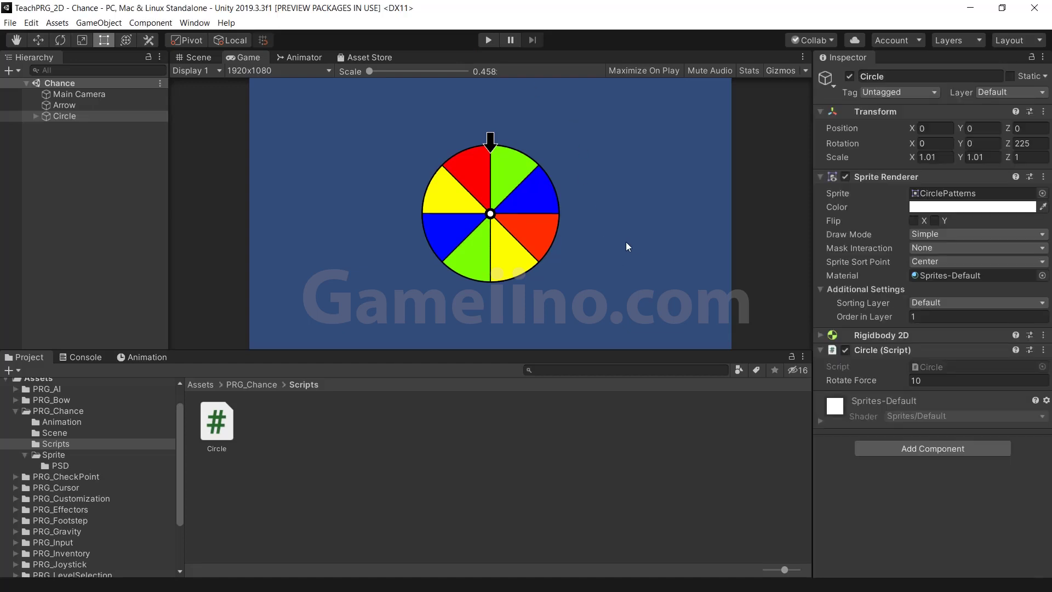
key("ctrl+p")
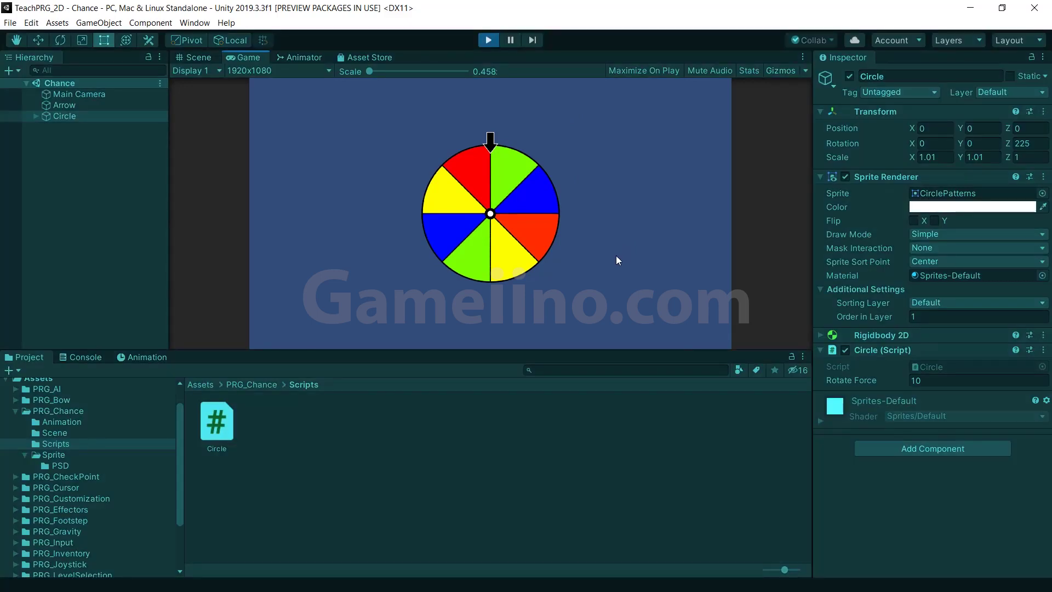
left_click(84, 361)
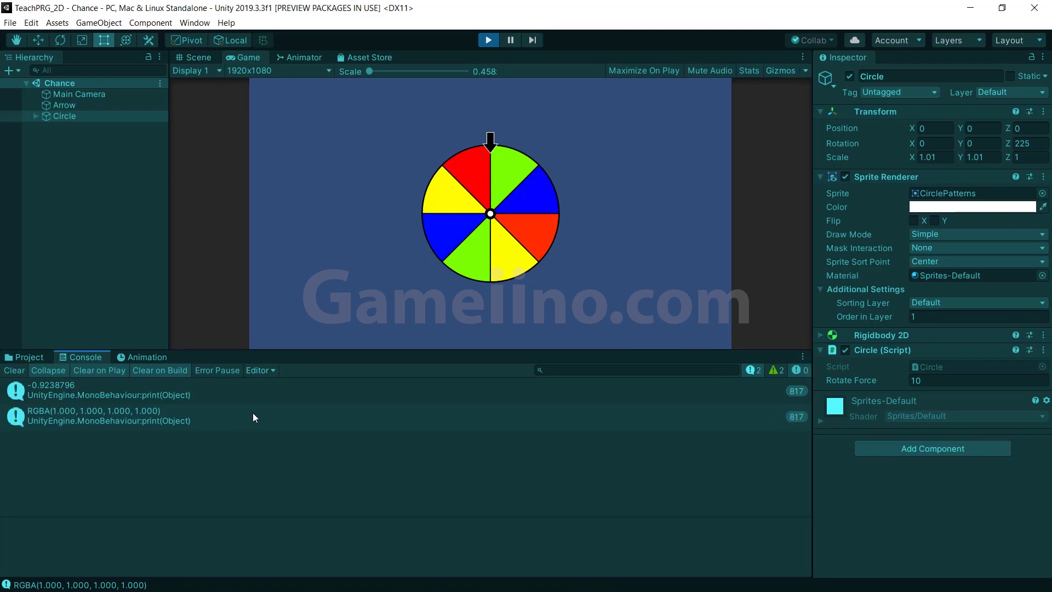
left_click(580, 158)
left_click(581, 159)
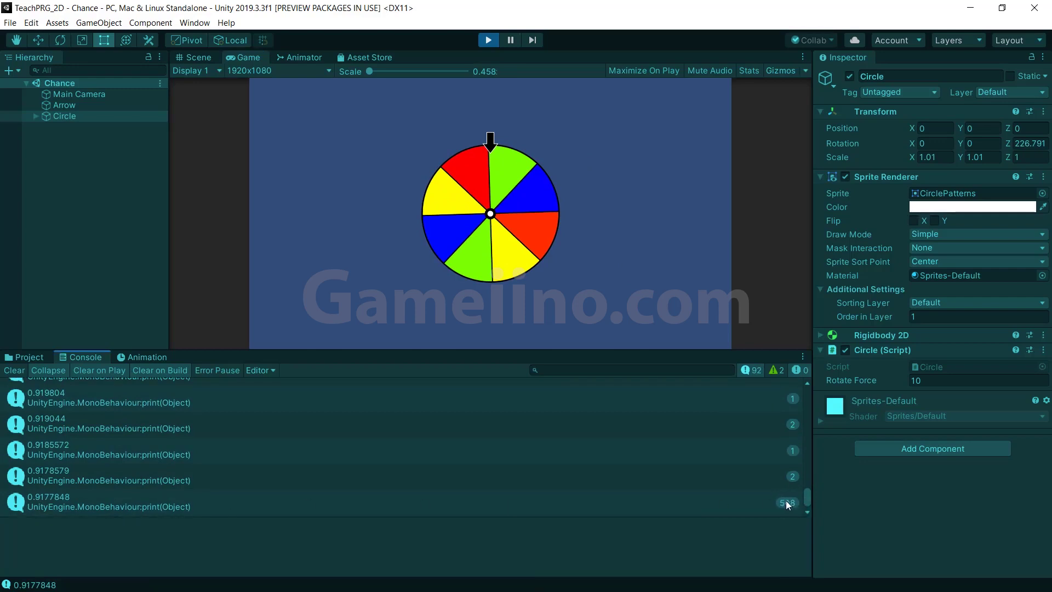
left_click_drag(806, 500, 813, 397)
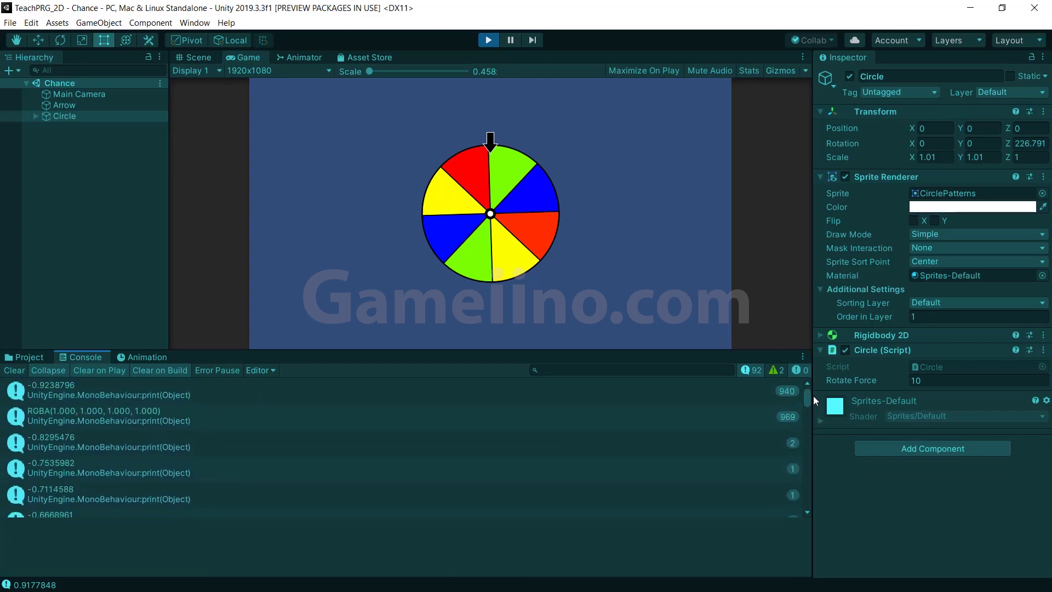
left_click(15, 372)
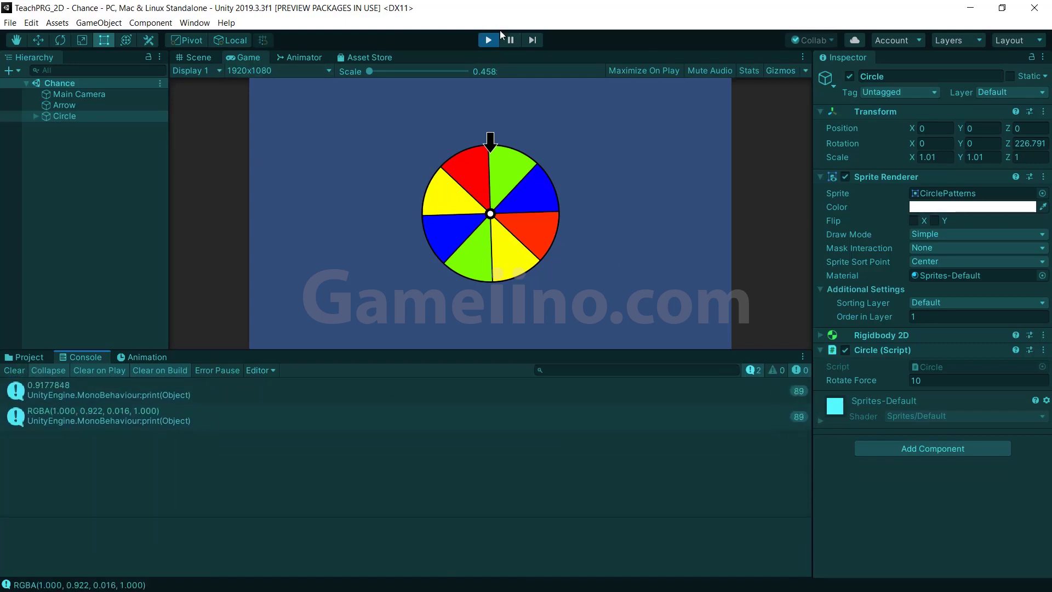
left_click(489, 39)
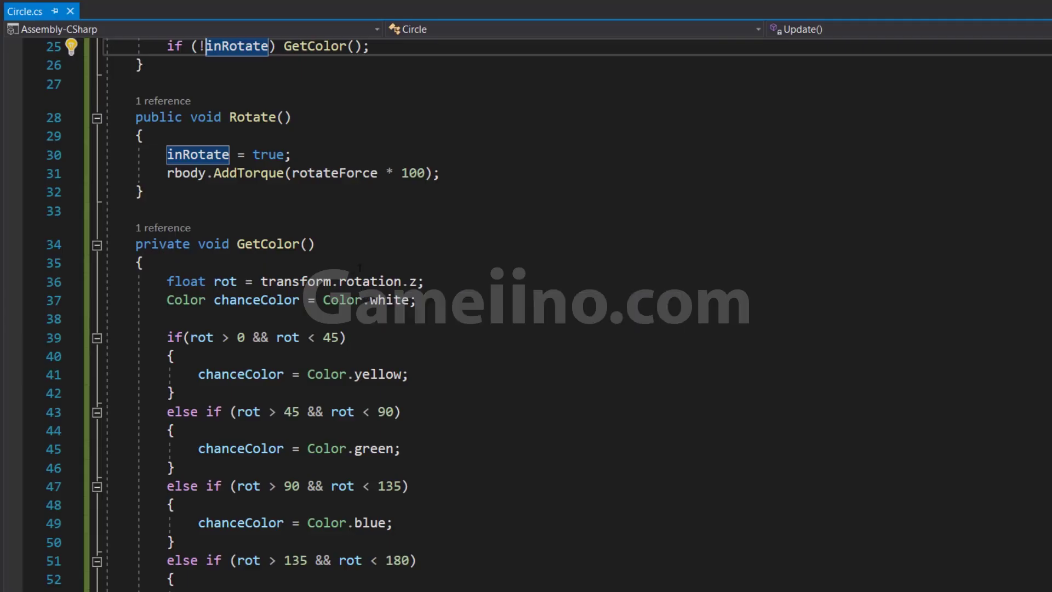
Replace transform.rotation.z with transform.localEulerAngles.z on line 36 and save Circle.cs
double_click(369, 281)
key("BackSpace")
key("ctrl+space")
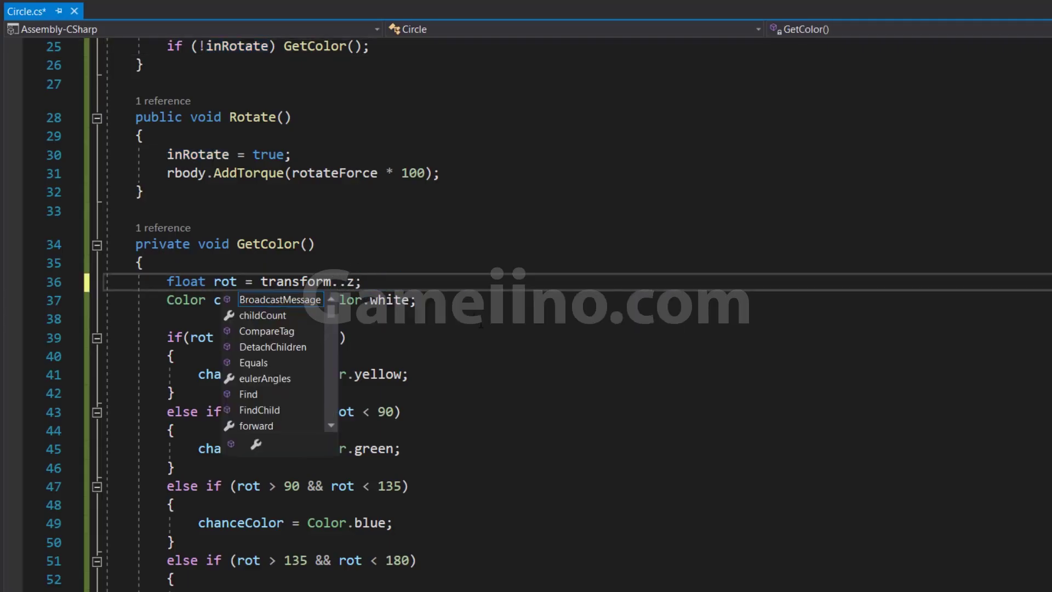
type("E")
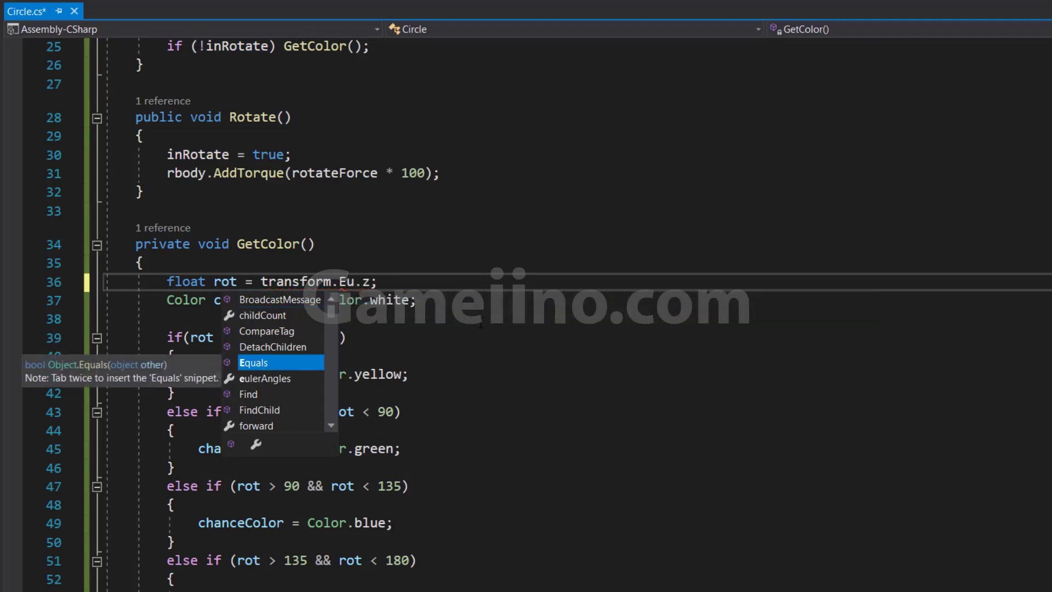
type("u")
key("Tab")
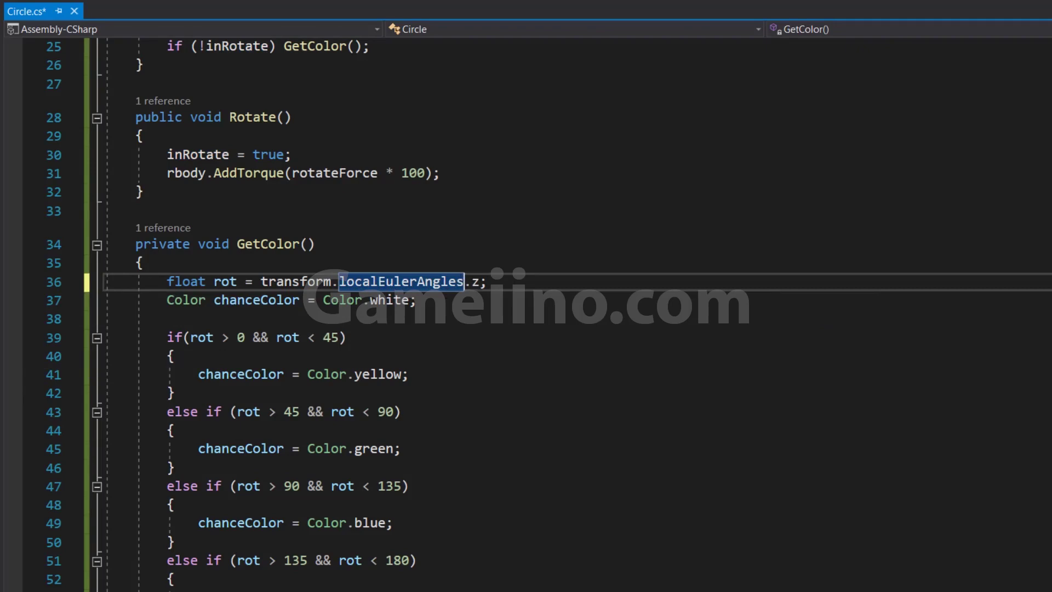
left_click(487, 281)
key("ctrl+s")
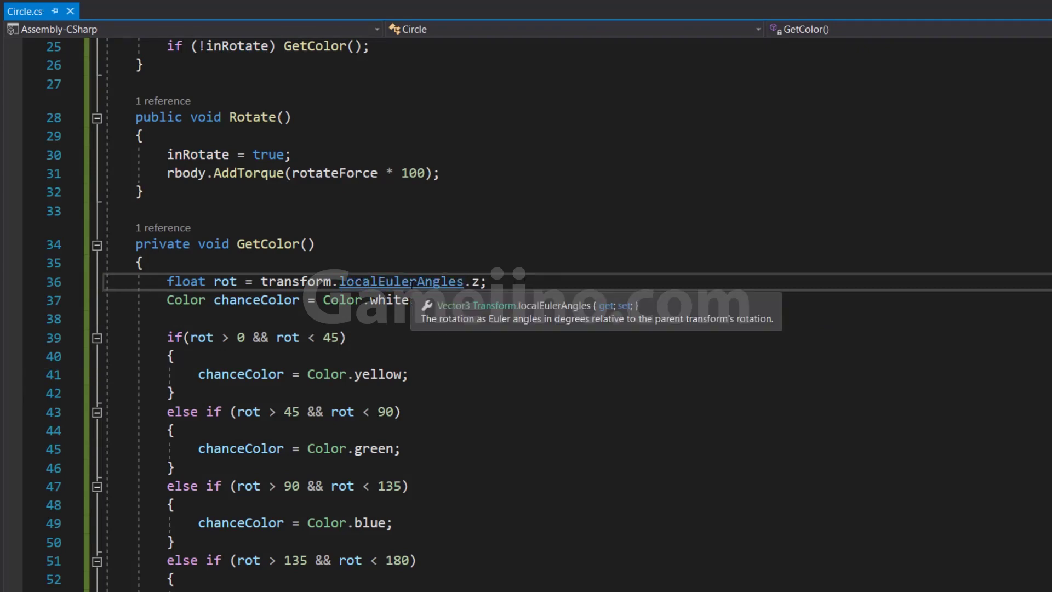
key("alt+Tab")
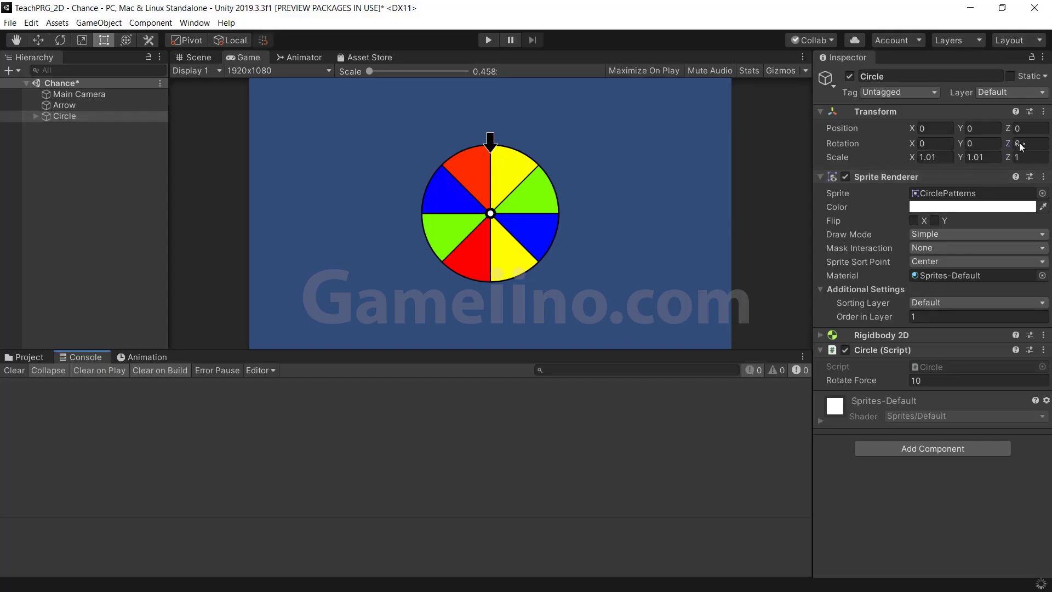
Play the scene, spin the wheel, review logged angles such as 359.9536, then stop
left_click_drag(1008, 143, 1044, 145)
key("ctrl+p")
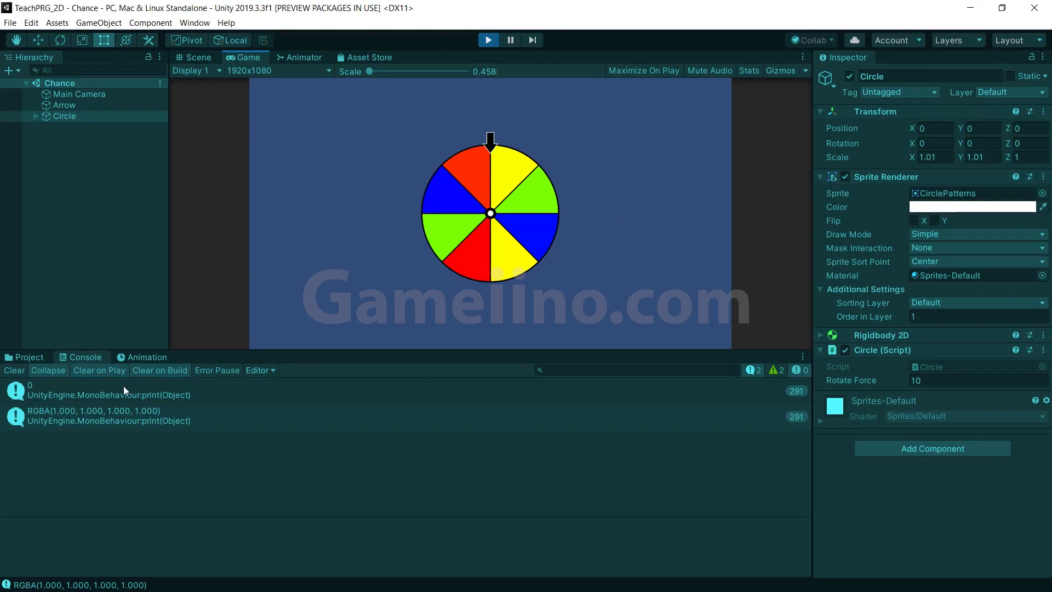
left_click(481, 275)
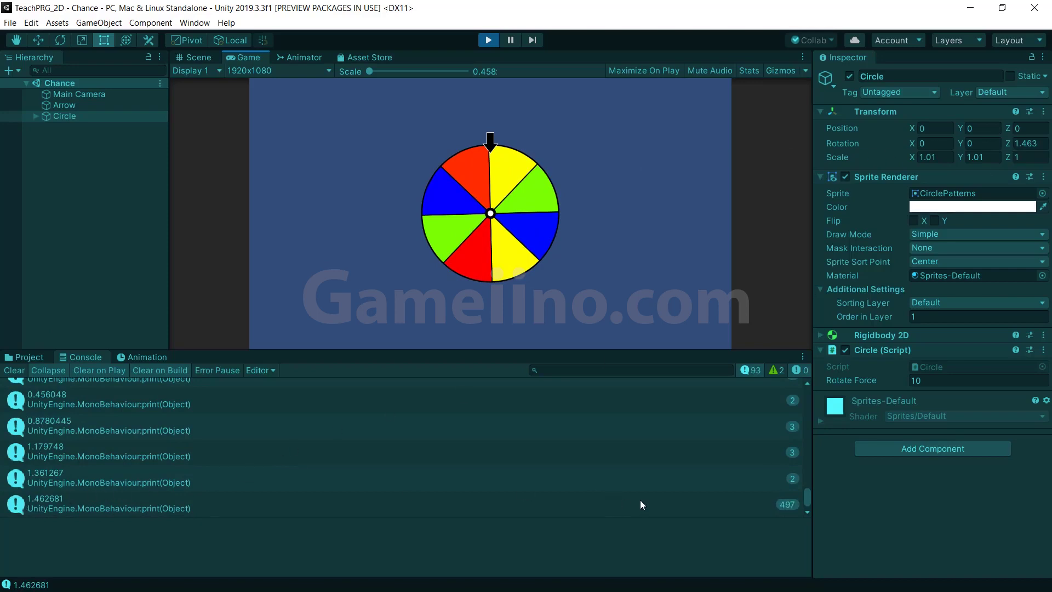
scroll(805, 497, "up", 5)
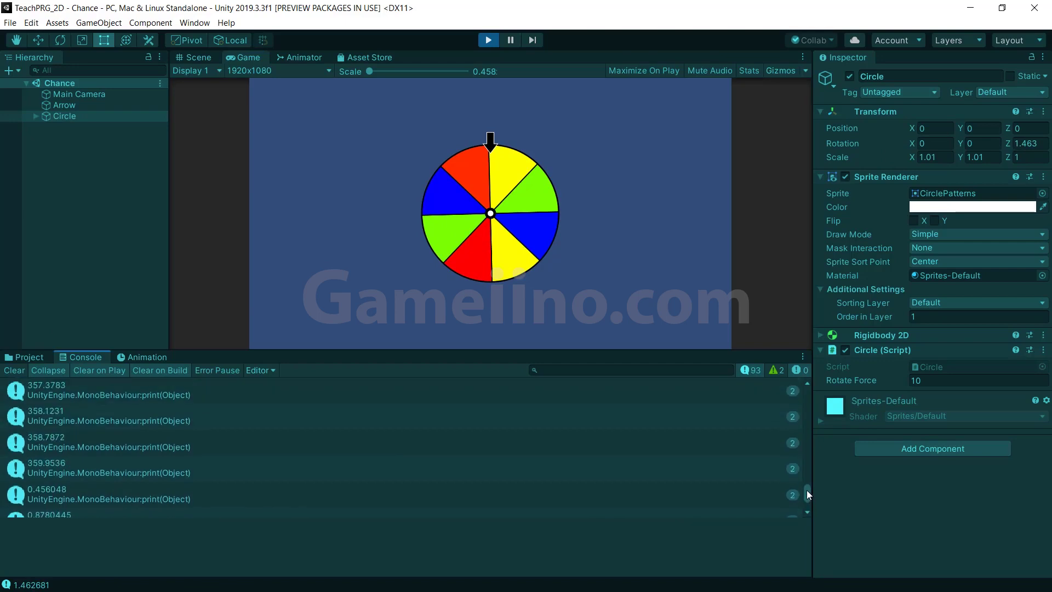
scroll(803, 432, "up", 10)
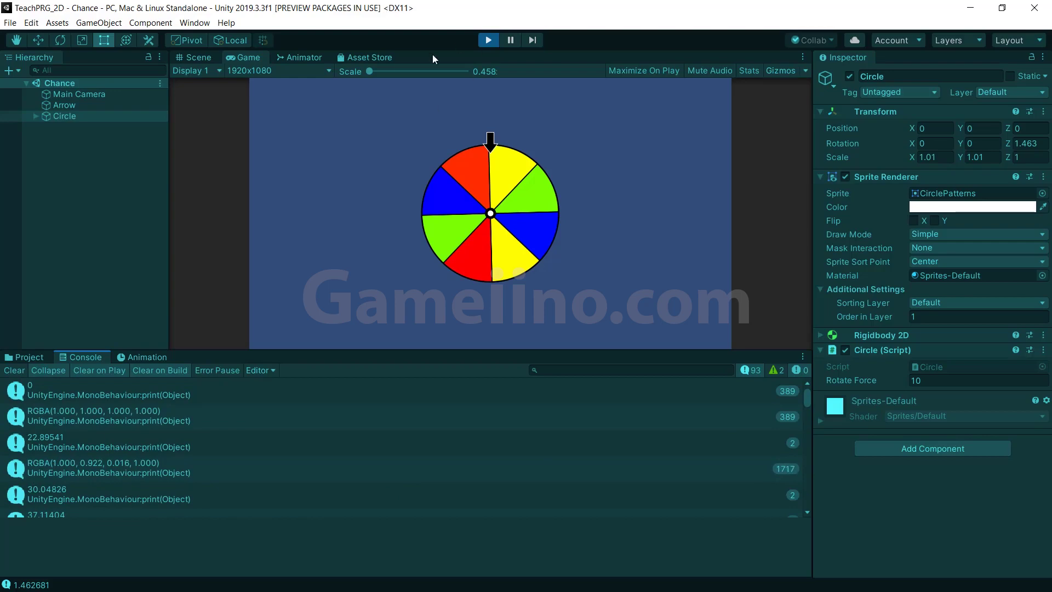
left_click(489, 40)
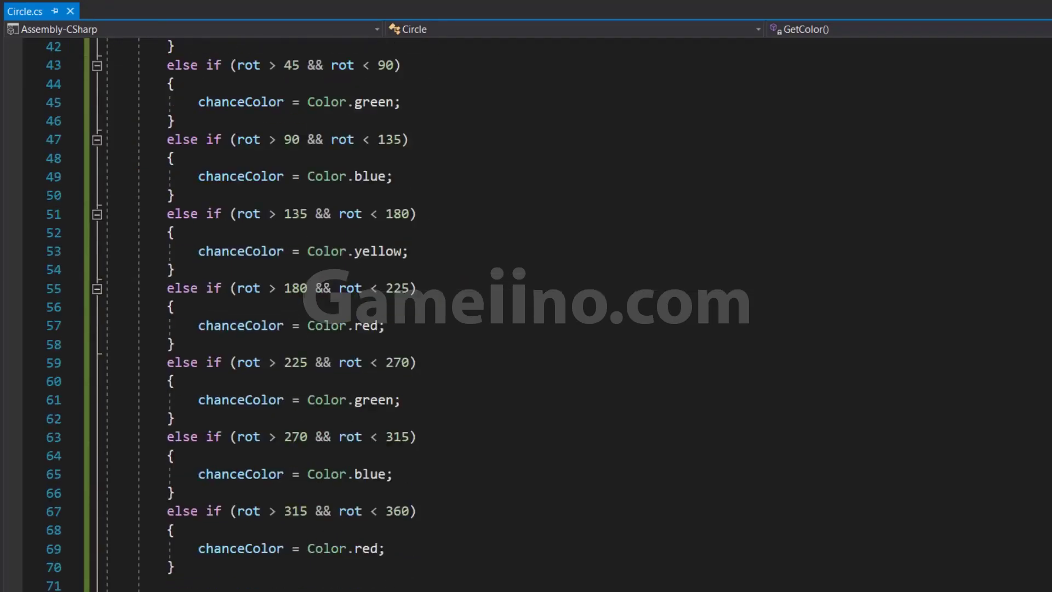
scroll(980, 380, "down", 4)
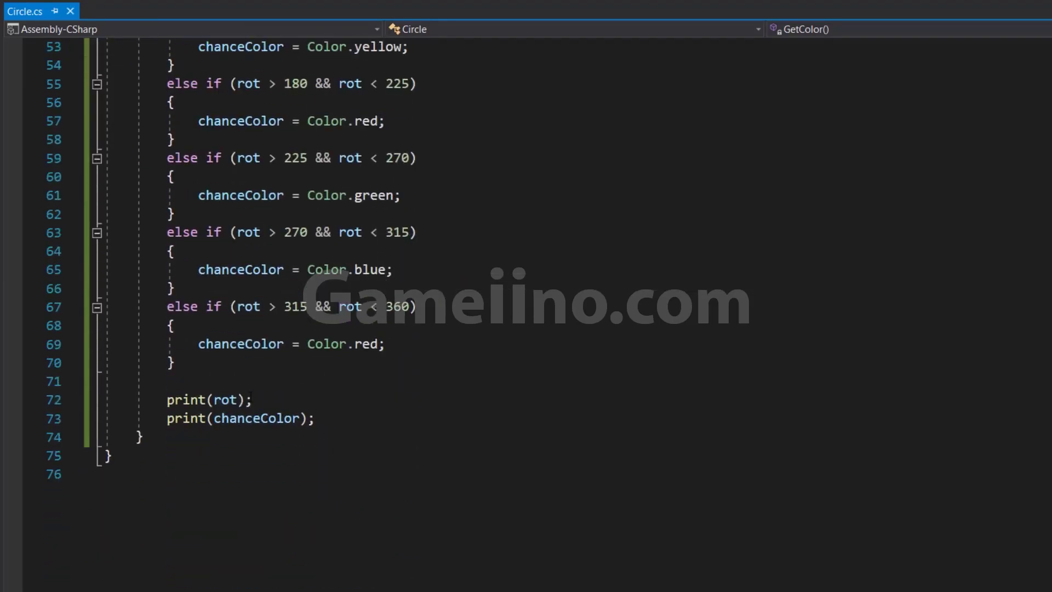
Delete the print(rot) and print(chanceColor) debug lines and save the script
left_click_drag(251, 400, 70, 400)
key("Delete")
left_click(332, 412)
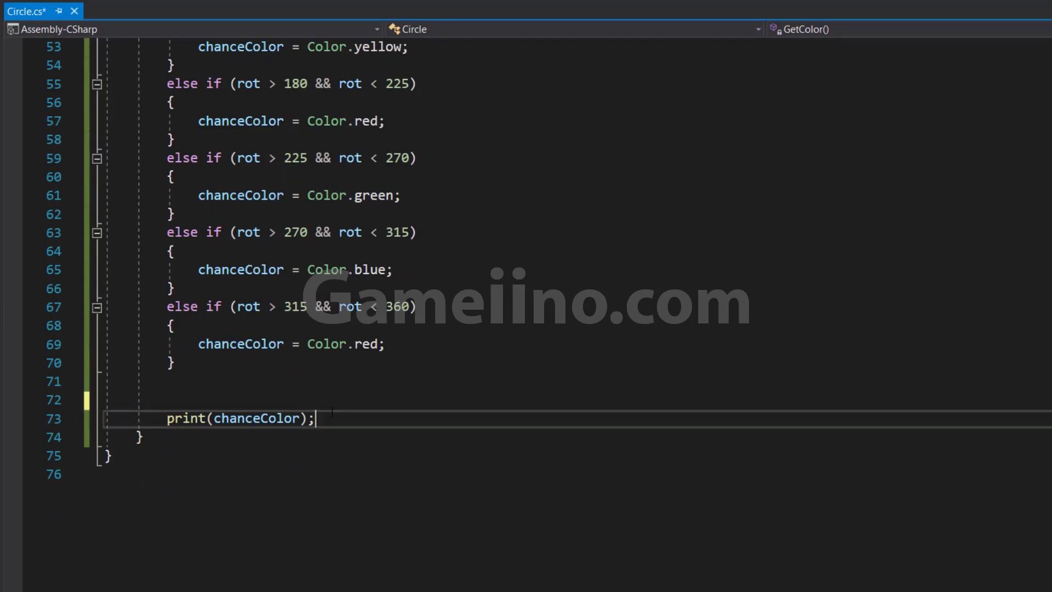
key("shift+Up")
key("BackSpace")
key("BackSpace")
key("BackSpace")
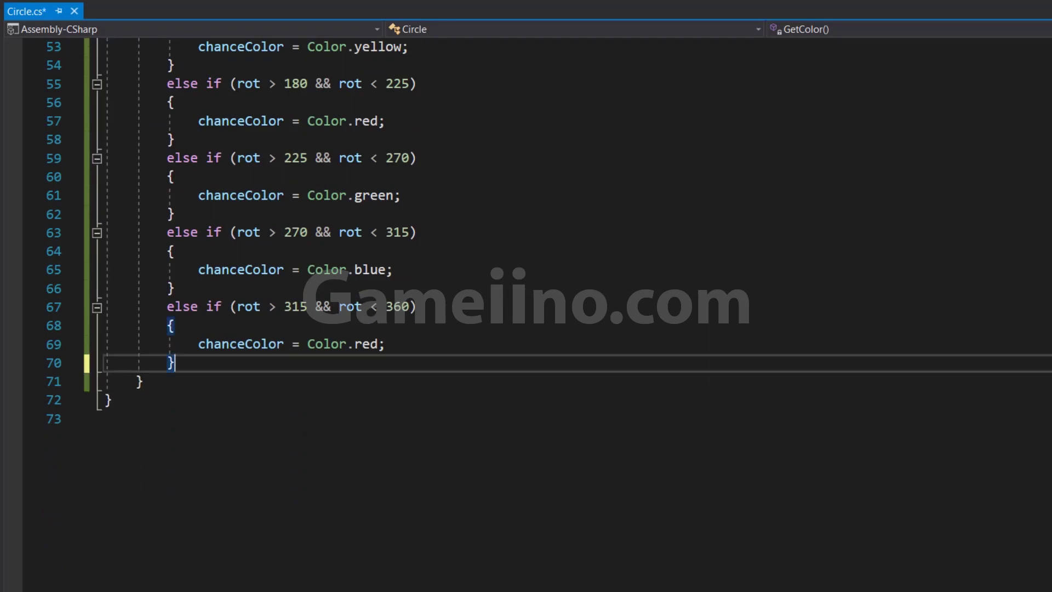
scroll(526, 307, "up", 4)
scroll(526, 307, "up", 9)
key("ctrl+s")
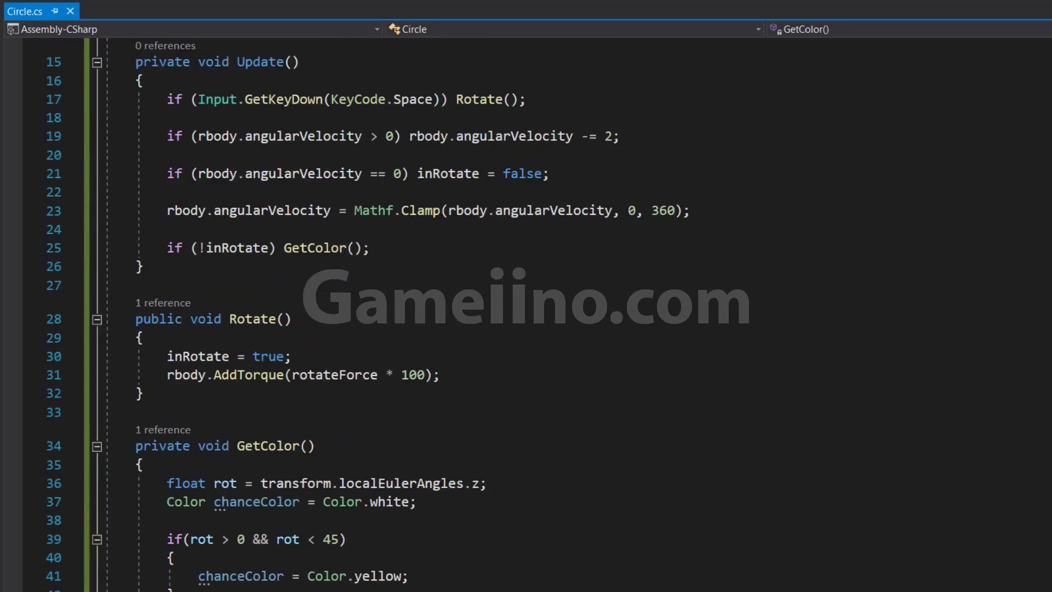
Add 'if (rot > 360) rot -= 360;' after line 37 in GetColor and save
scroll(469, 329, "down", 3)
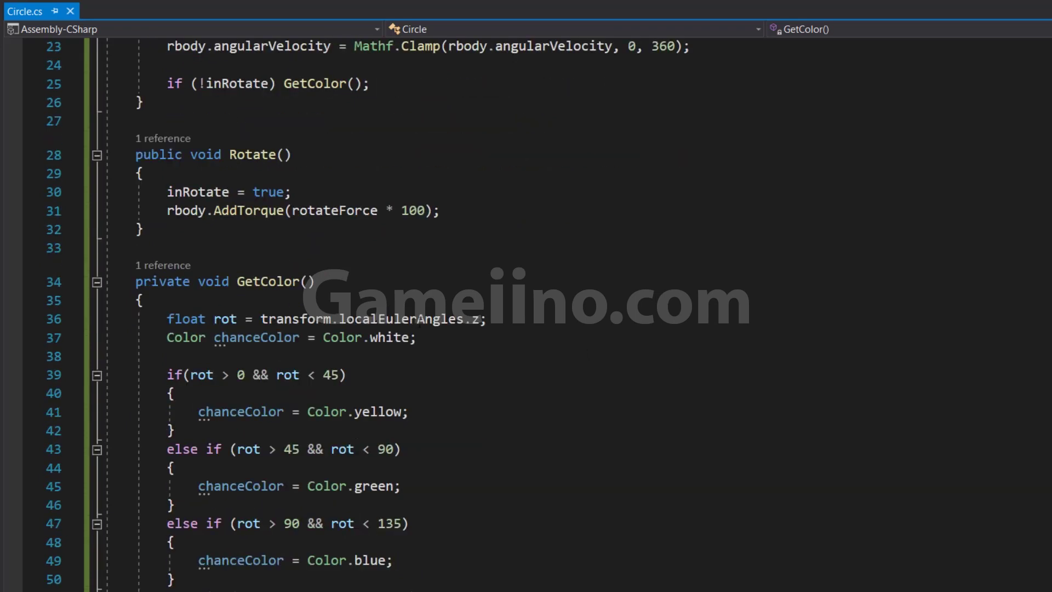
double_click(403, 321)
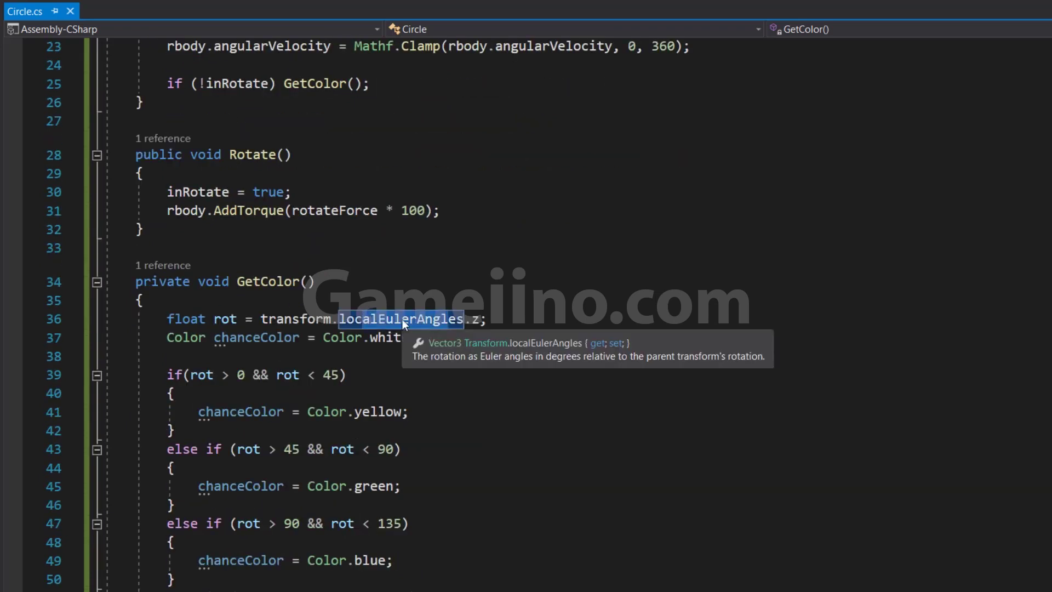
left_click(418, 337)
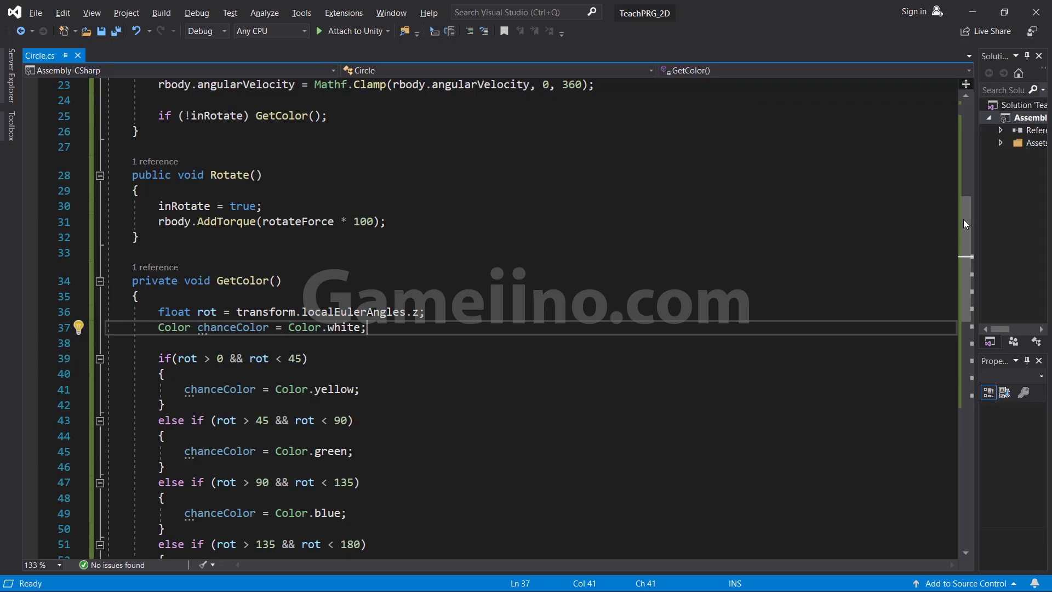
scroll(963, 219, "down", 1)
scroll(959, 255, "down", 7)
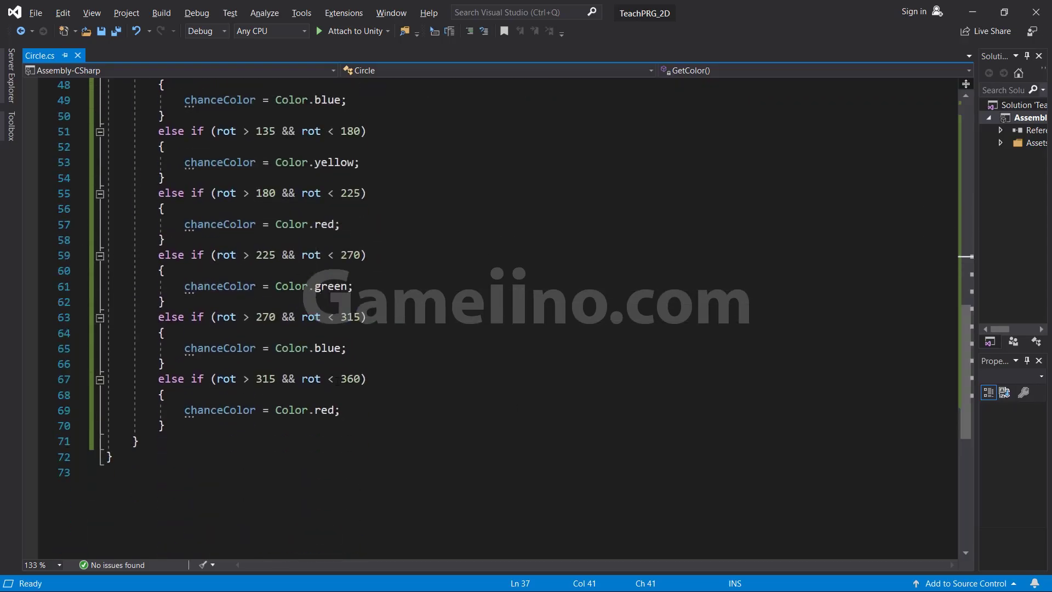
scroll(965, 258, "up", 3)
scroll(966, 257, "up", 9)
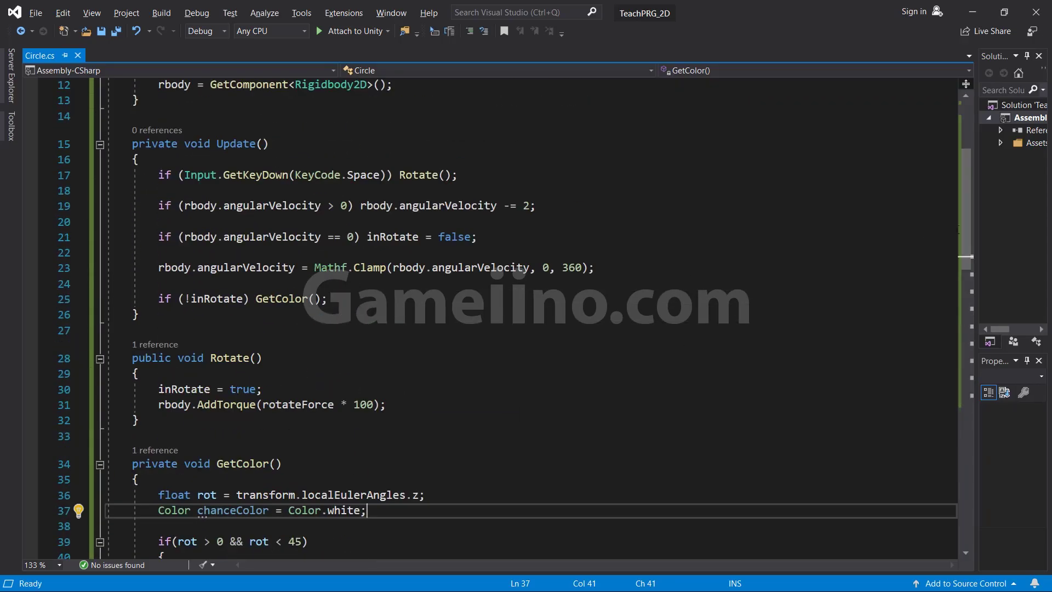
scroll(965, 258, "down", 4)
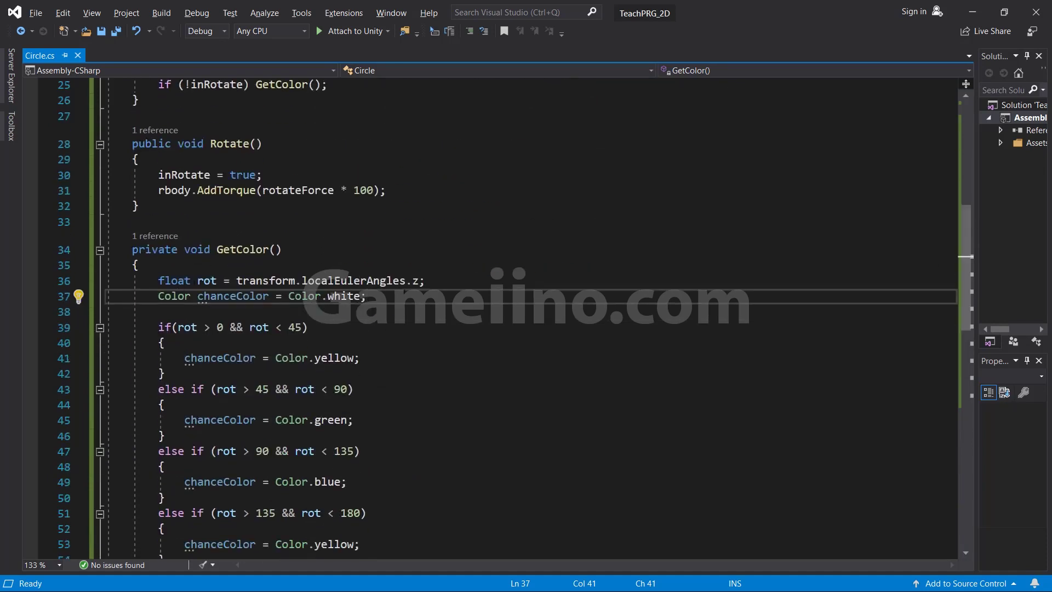
key("Return")
type("if")
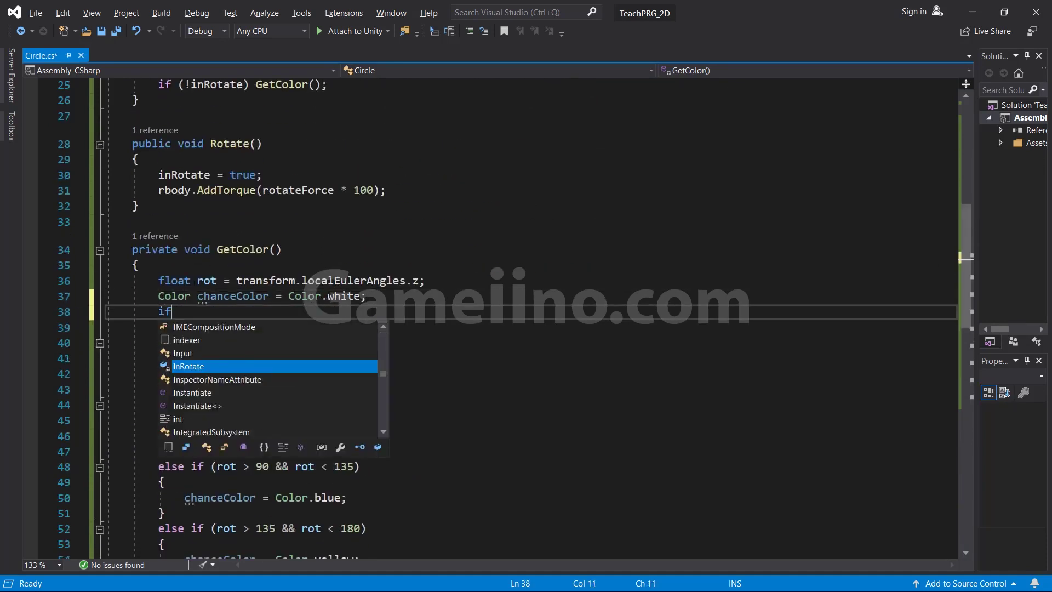
type("(rot ")
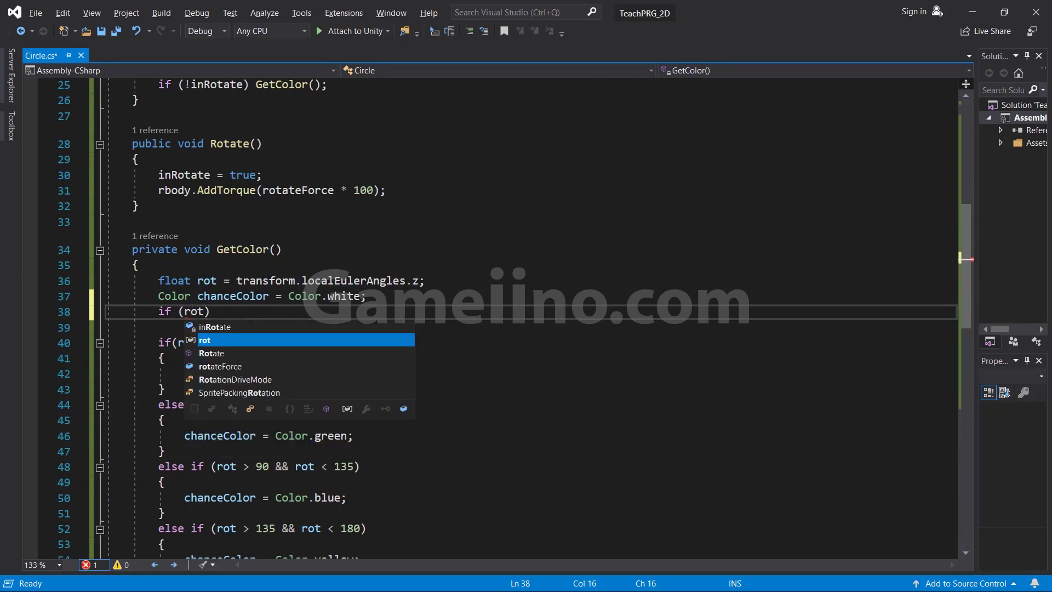
type("> 360 ")
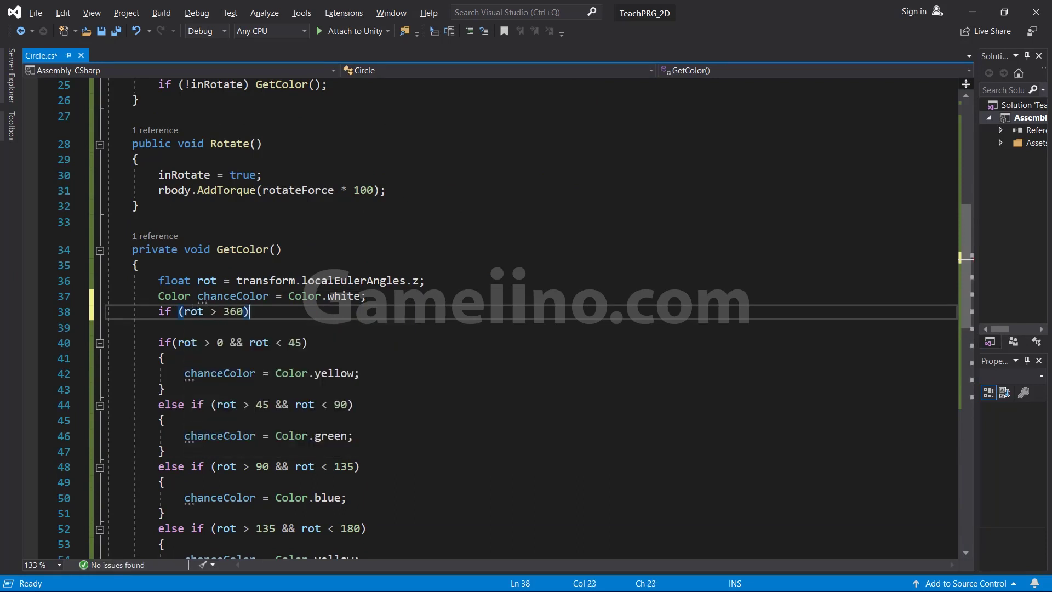
type(" rot -=")
type(" 360;")
key("ctrl+s")
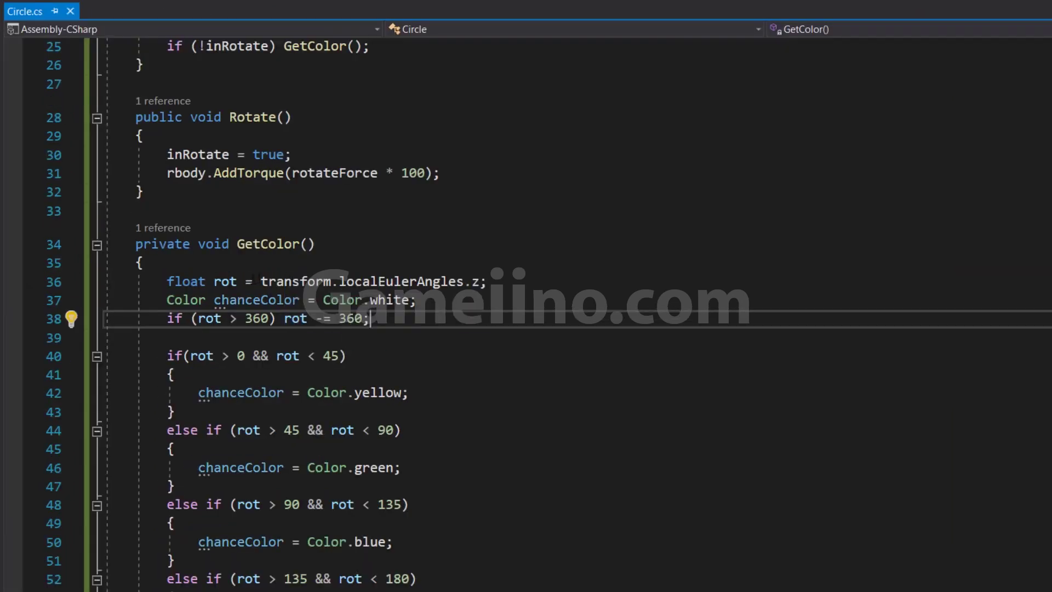
mouse_move(262, 281)
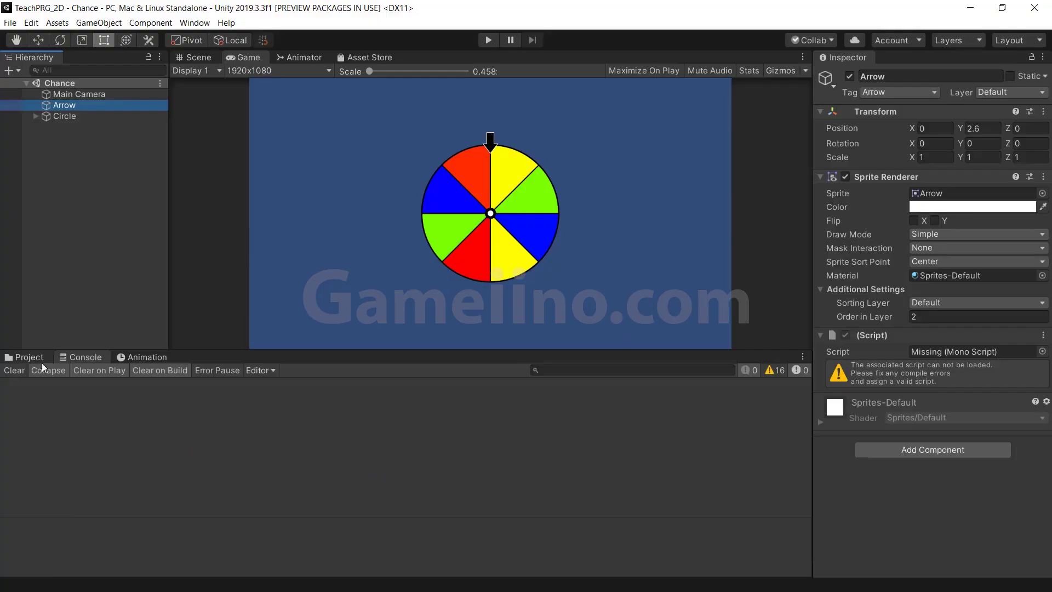
Create a new C# script named ChanceManager in the Scripts folder
left_click(27, 357)
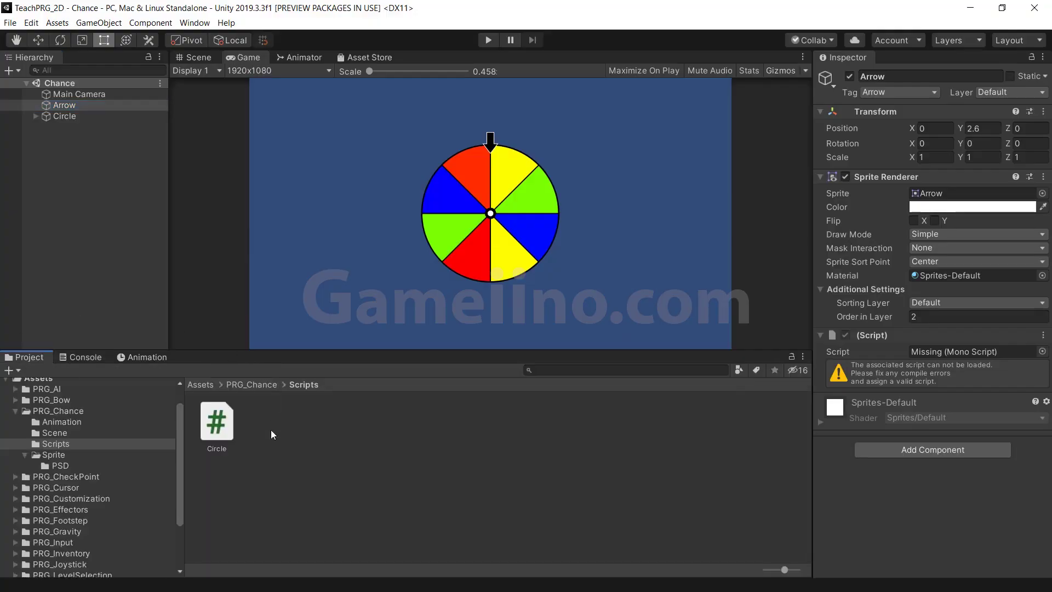
right_click(270, 430)
mouse_move(303, 134)
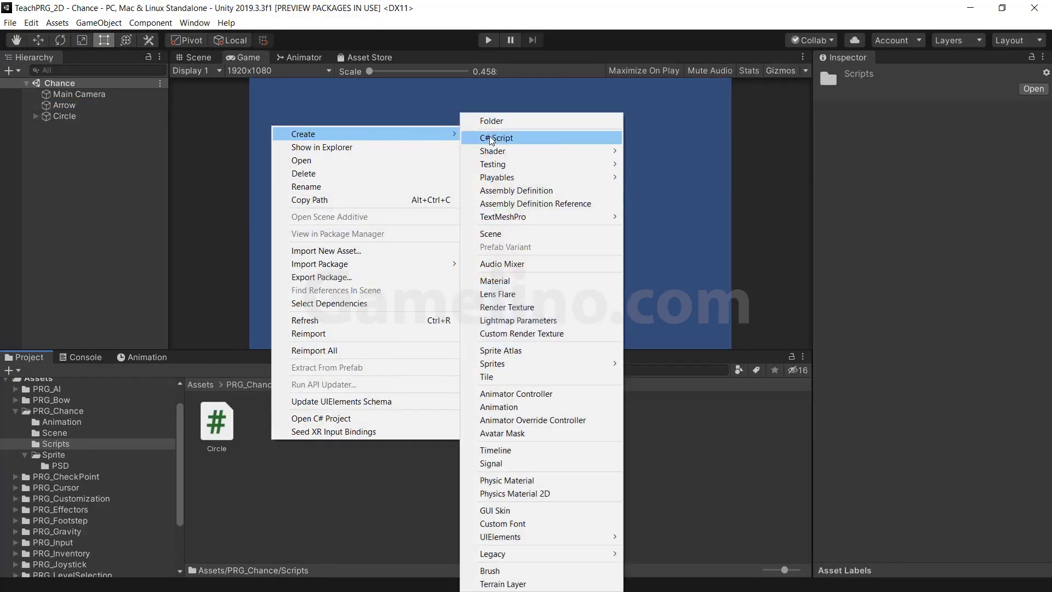
left_click(493, 139)
type("Ch")
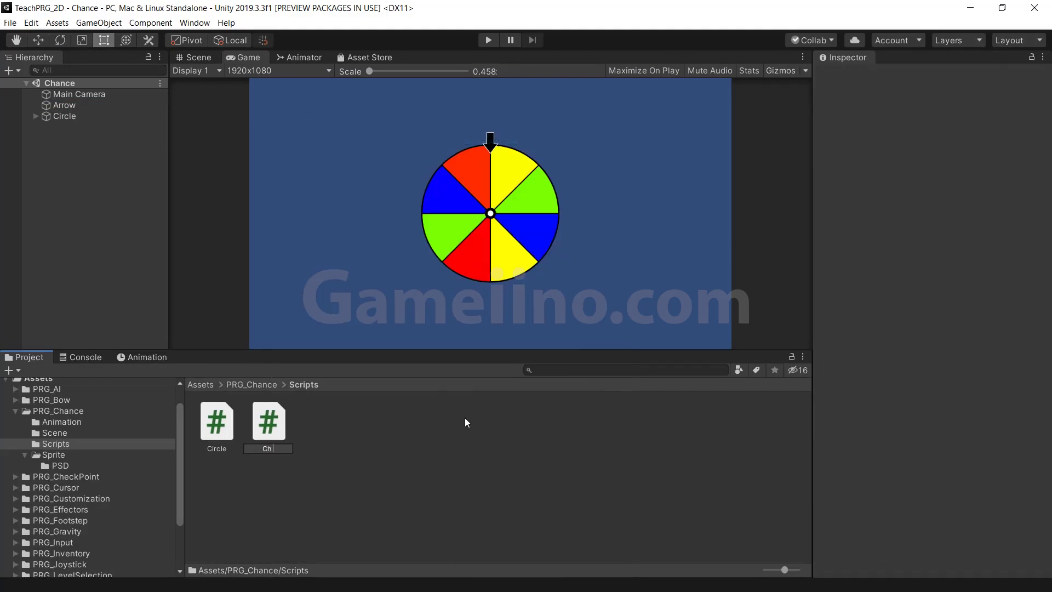
key("BackSpace")
key("BackSpace")
type("anceManager")
key("Return")
Attach ChanceManager to Arrow, remove the duplicate component, and open the script in Visual Studio
mouse_move(217, 422)
left_mouse_down()
mouse_move(64, 104)
mouse_move(590, 413)
mouse_move(962, 395)
left_mouse_up()
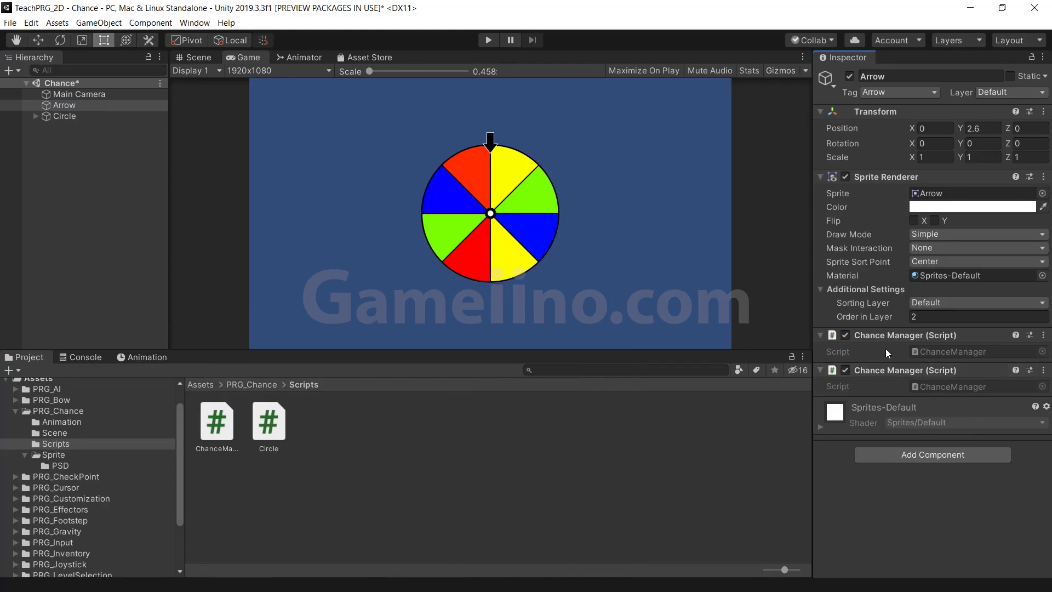
right_click(907, 335)
left_click(943, 389)
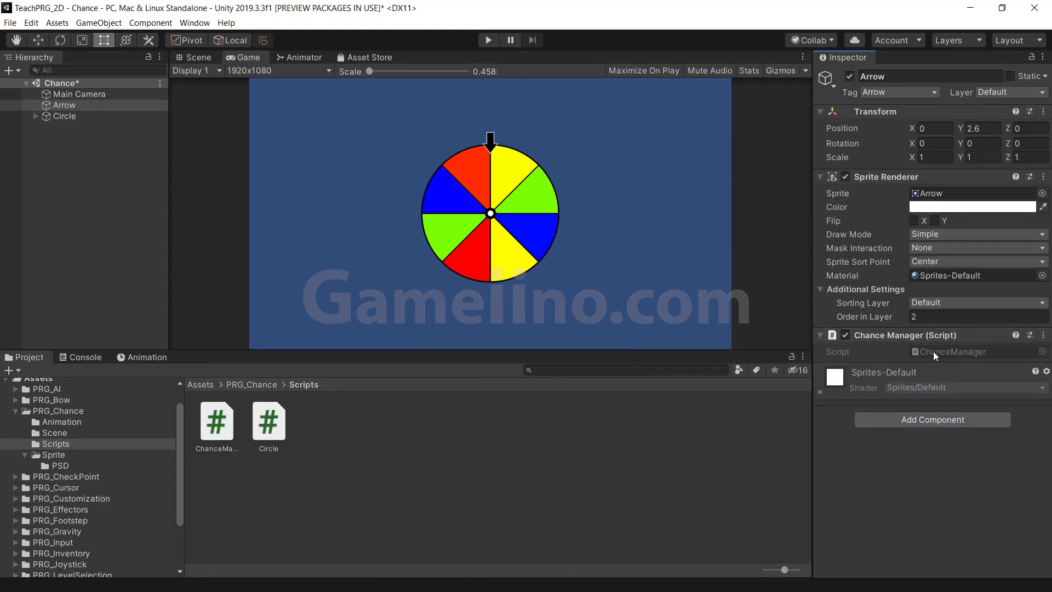
double_click(935, 356)
mouse_move(143, 390)
left_mouse_down()
mouse_move(136, 262)
mouse_move(179, 209)
left_mouse_up()
Declare public SpriteRenderer chanceSprite and public Circle circle fields, and begin a public Text field
type("public ")
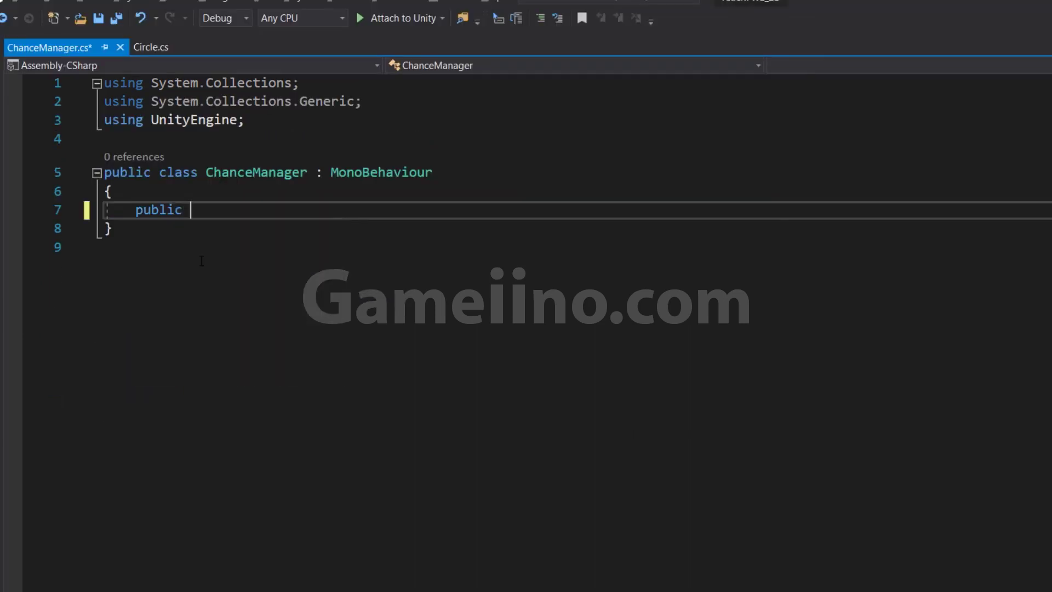
type("Sprit")
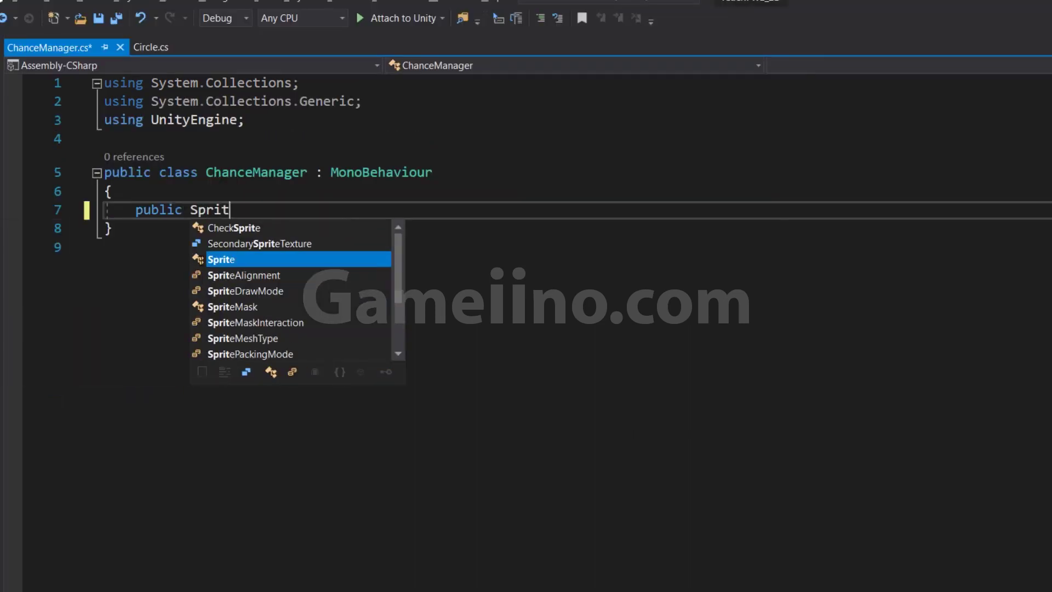
type("eRenderer chanceSprit")
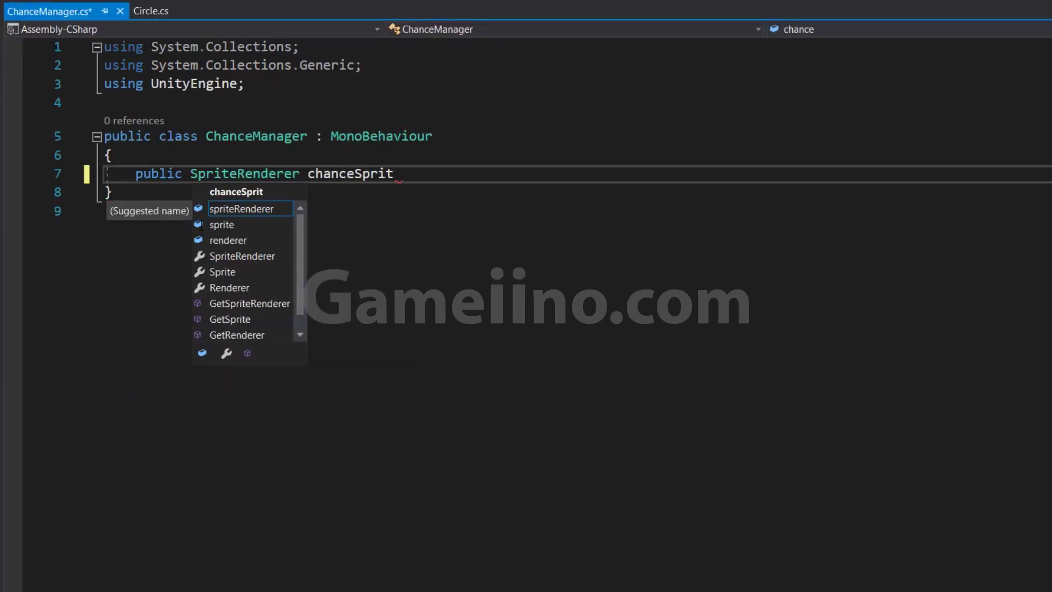
type("e;")
key("Return")
type("p")
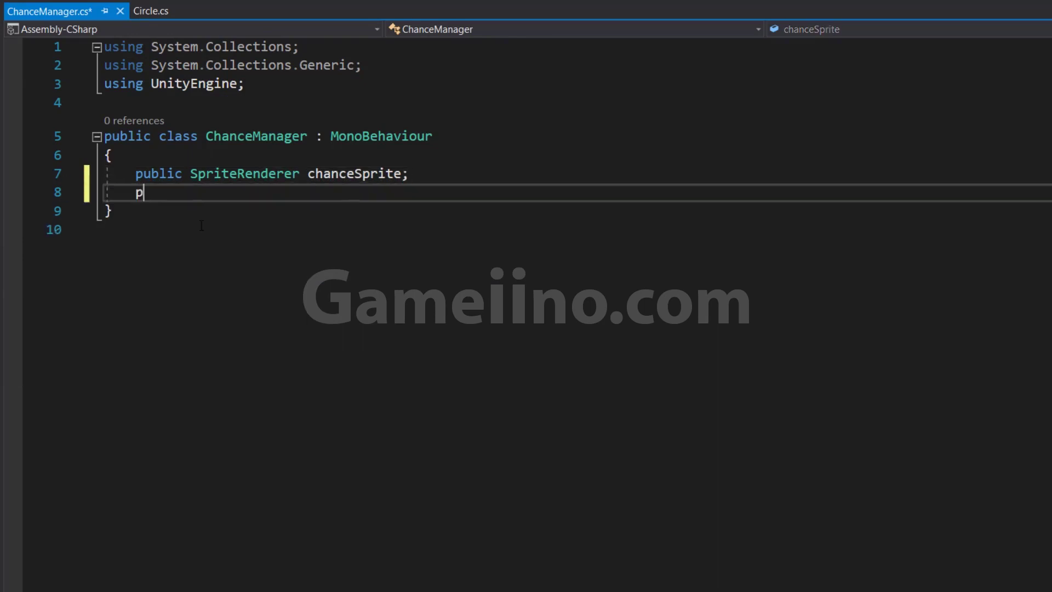
type("ublic Ci")
key("Tab")
type("c")
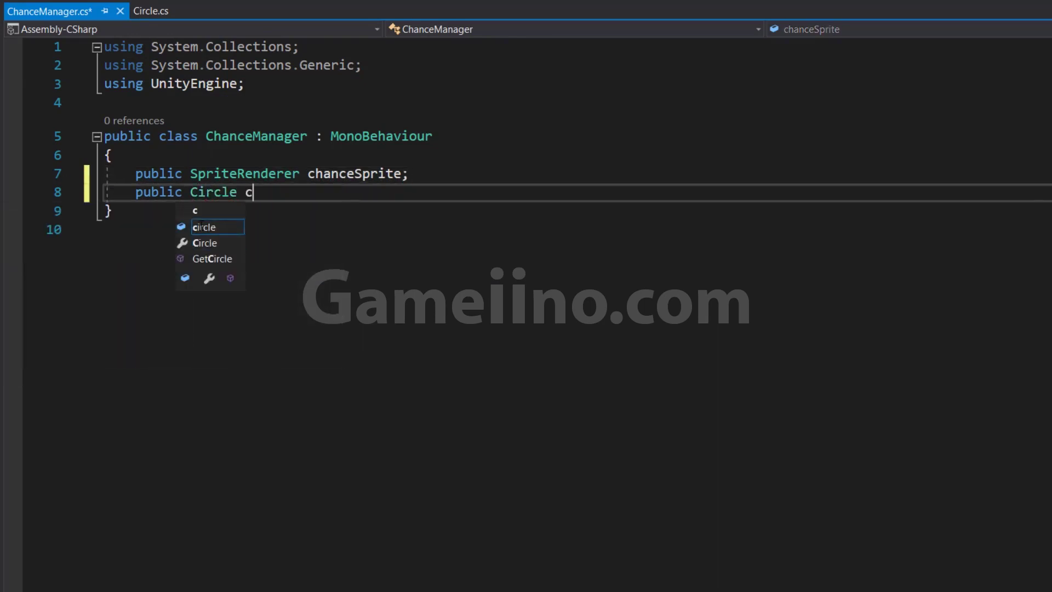
type("ircle;")
key("Return")
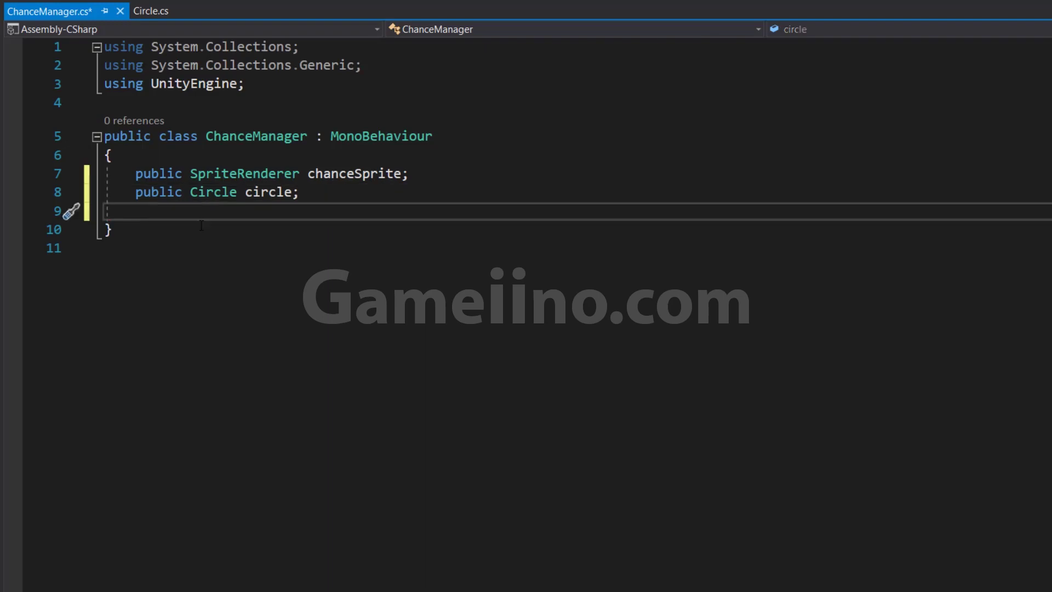
type("public Text")
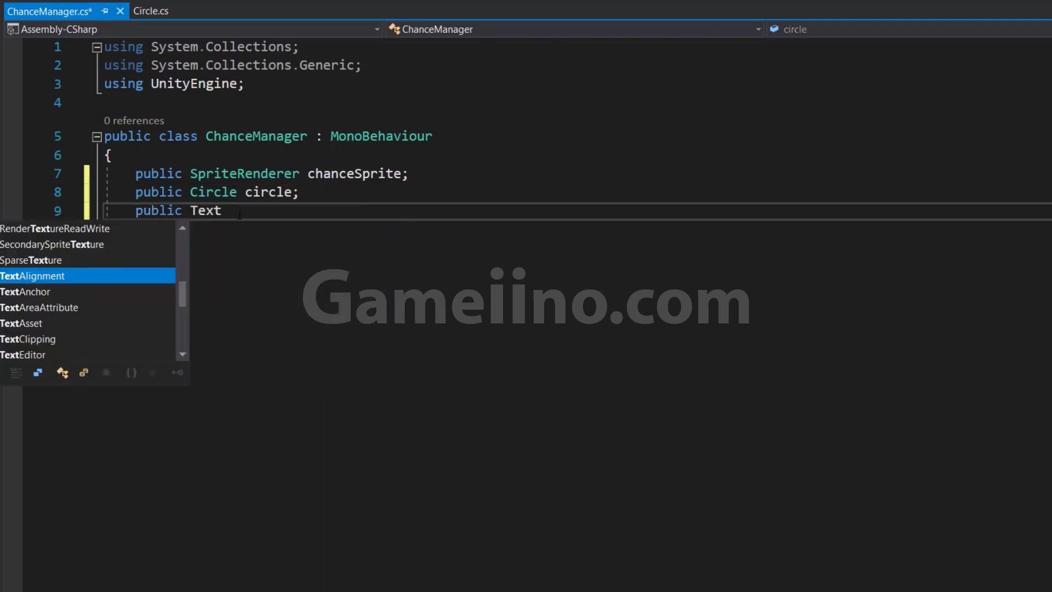
Replace the top using lines with 'using UnityEngine.UI;'
left_click_drag(362, 65, 76, 29)
type("sui")
key("Return")
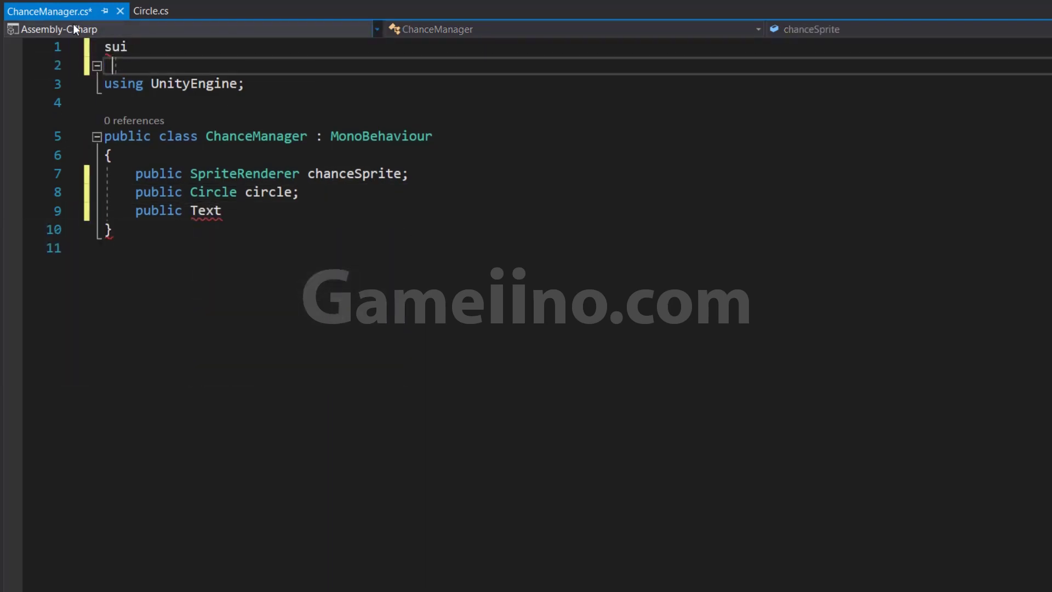
type("uin")
key("BackSpace")
key("BackSpace")
key("BackSpace")
key("BackSpace")
key("BackSpace")
key("BackSpace")
type("usin")
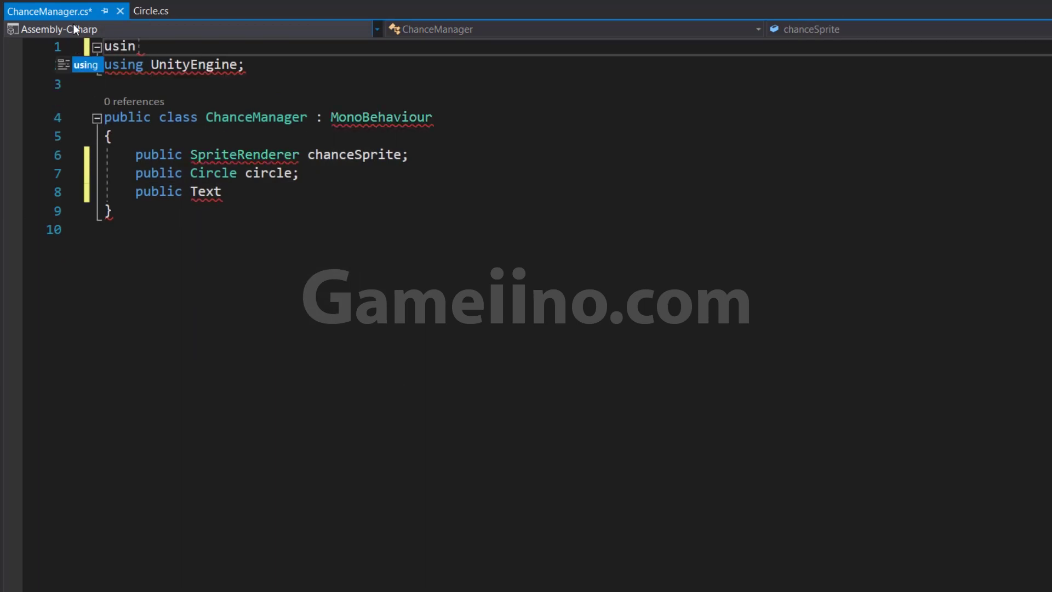
type("g Uity")
key("Down")
key("Down")
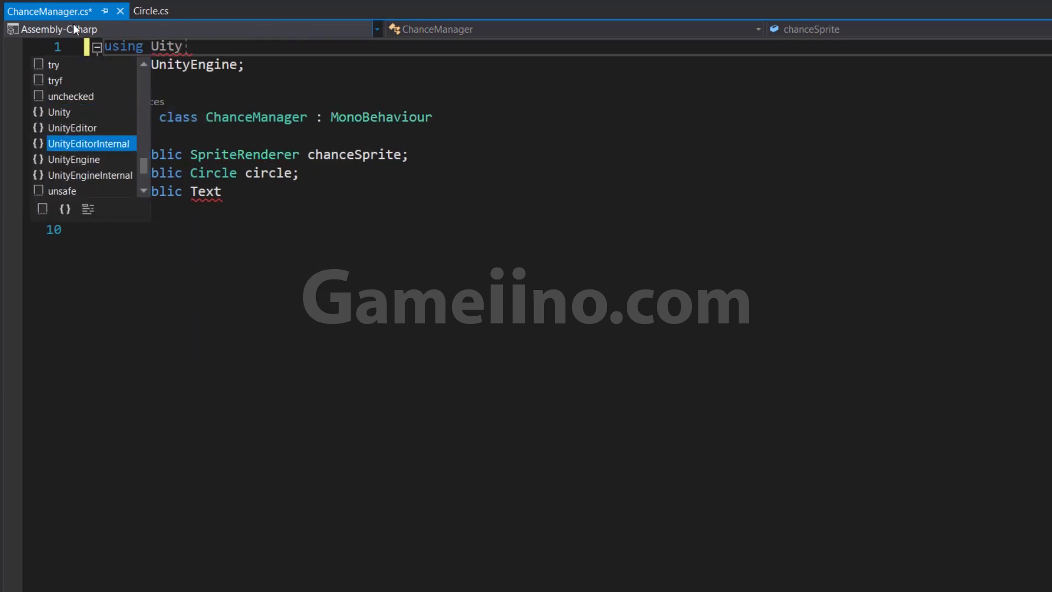
key("Down")
key("Tab")
type(".UI;")
Finish the public Text timeText field and add public int rotateTime = 10
left_click(230, 192)
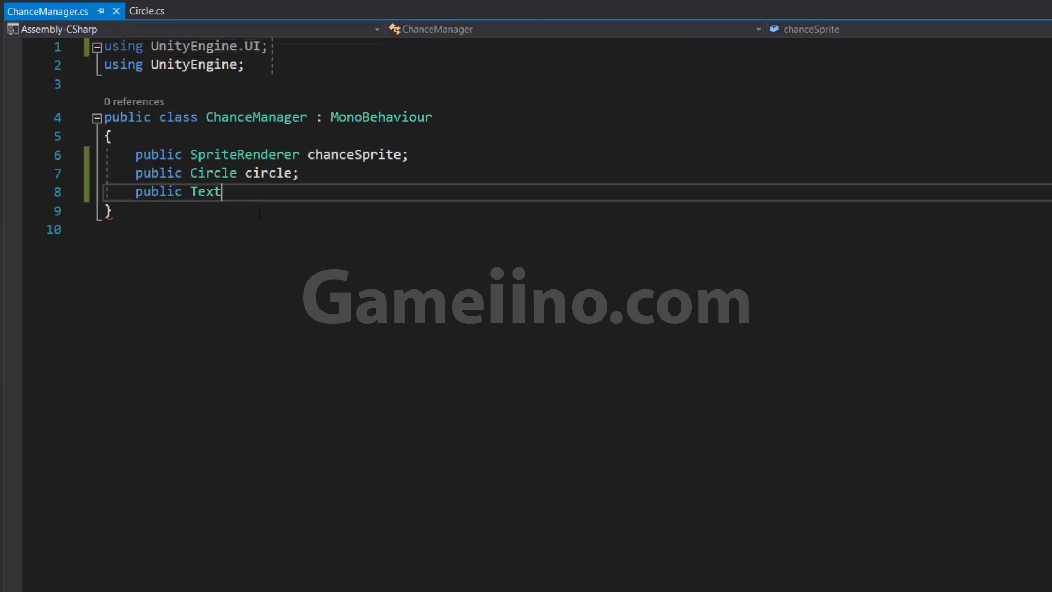
type("time")
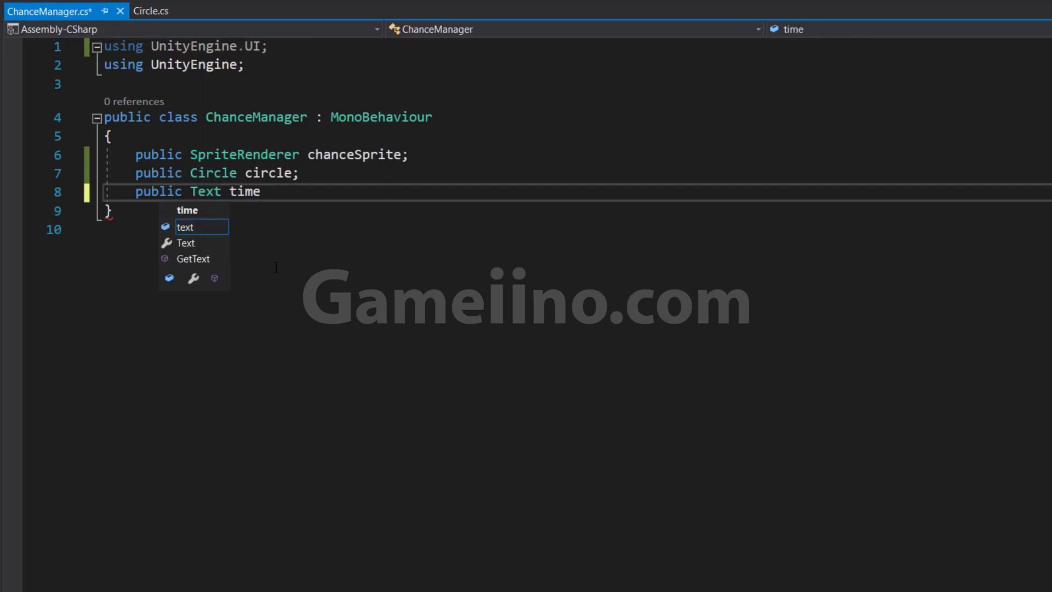
type("R")
key("BackSpace")
type("Text;")
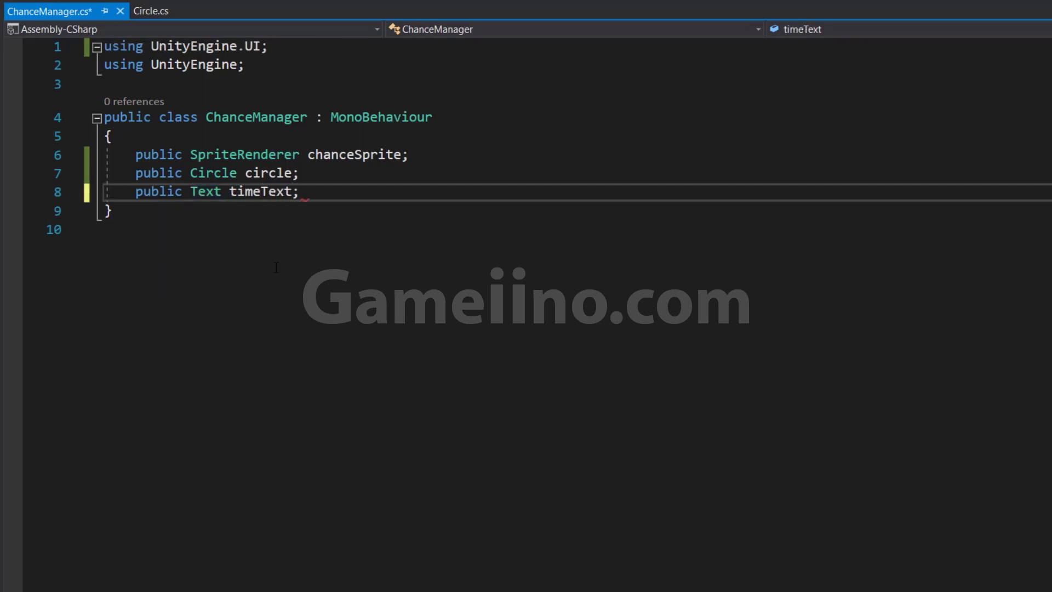
key("Return")
type("public i")
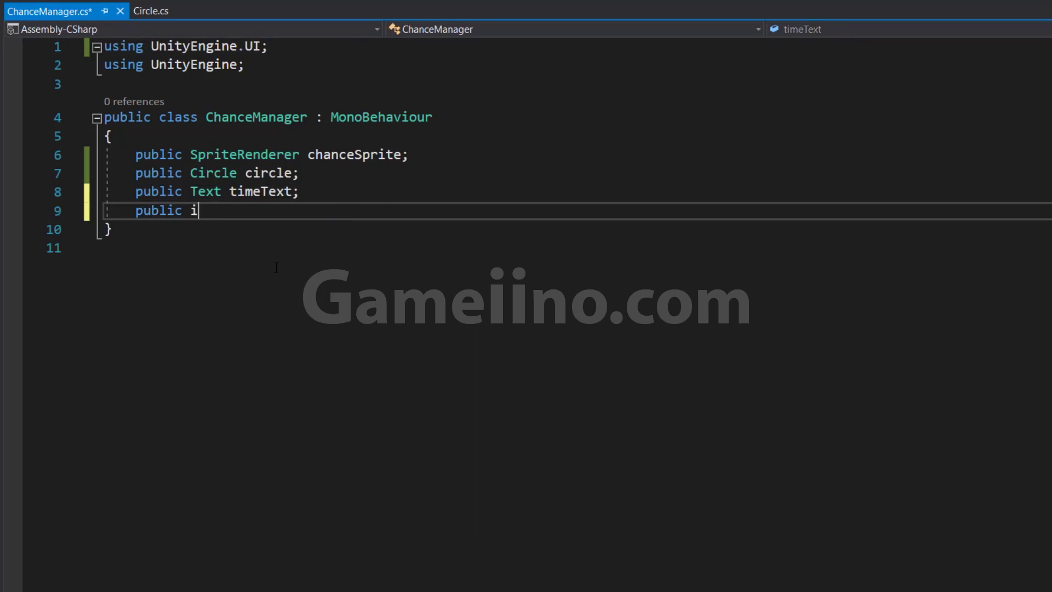
type("nt rotate")
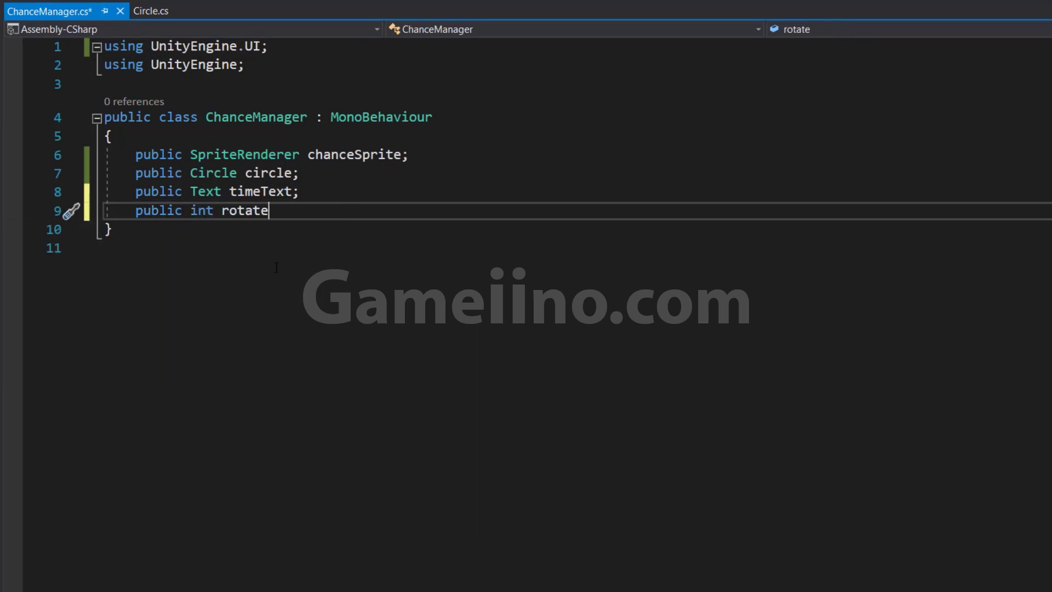
type("Time = 10")
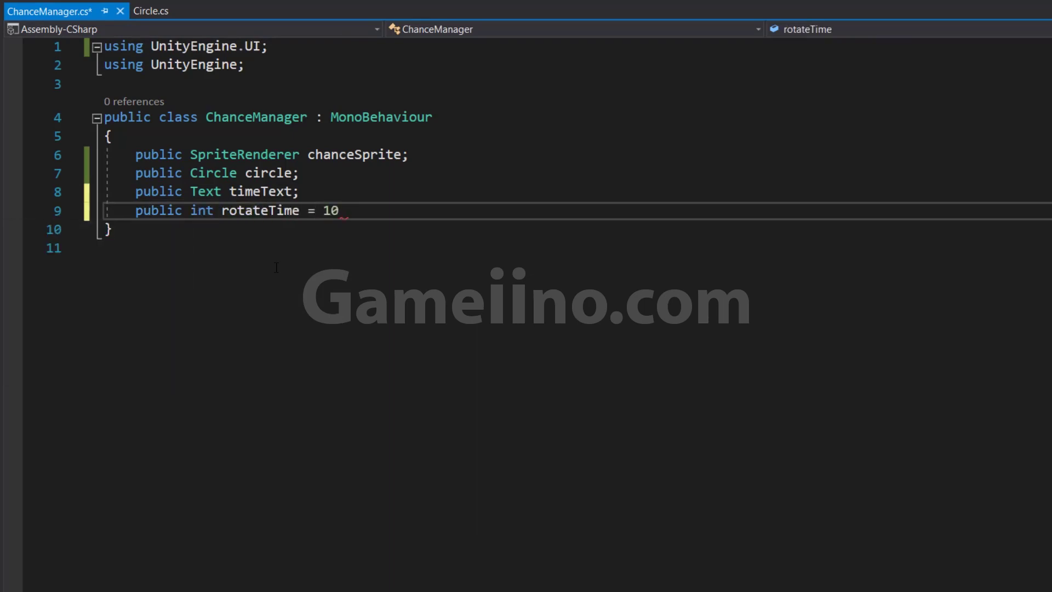
key("Return")
key("Return")
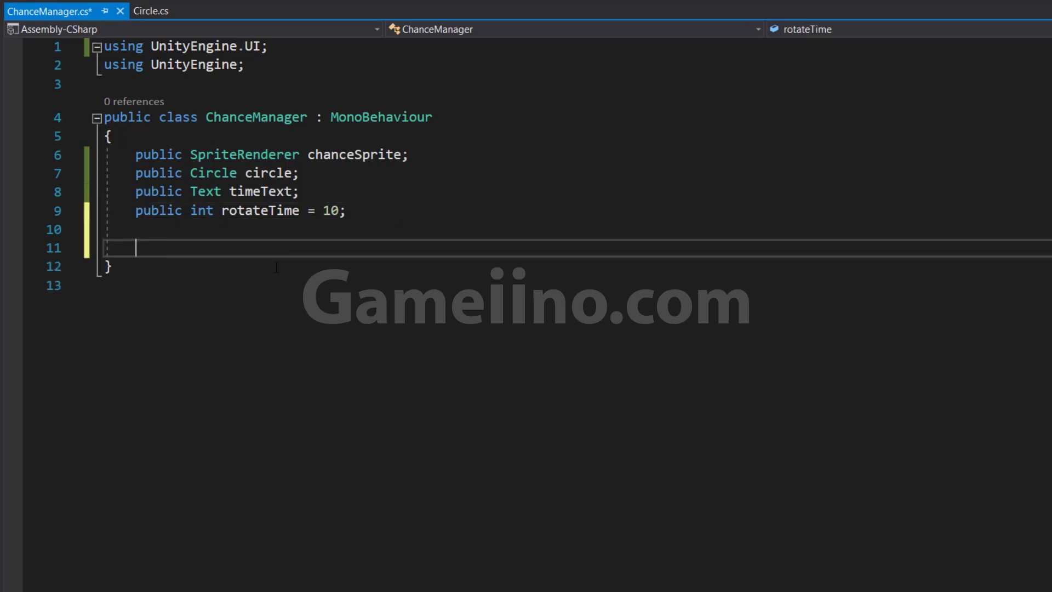
Add private Color chanceColor and a [HideInInspector] public float time field
type("private Color ")
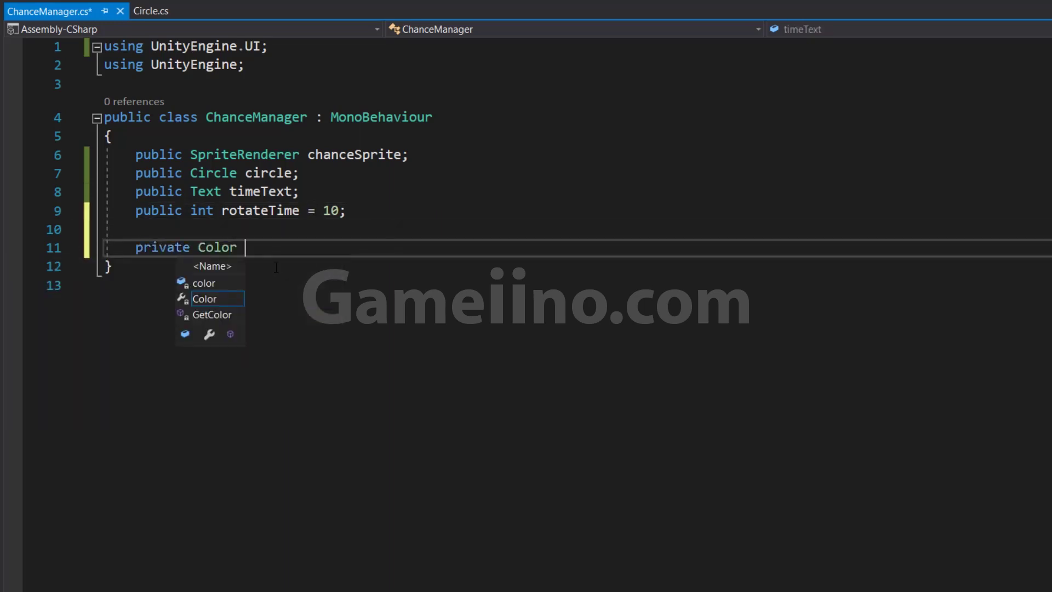
type("chanceColo")
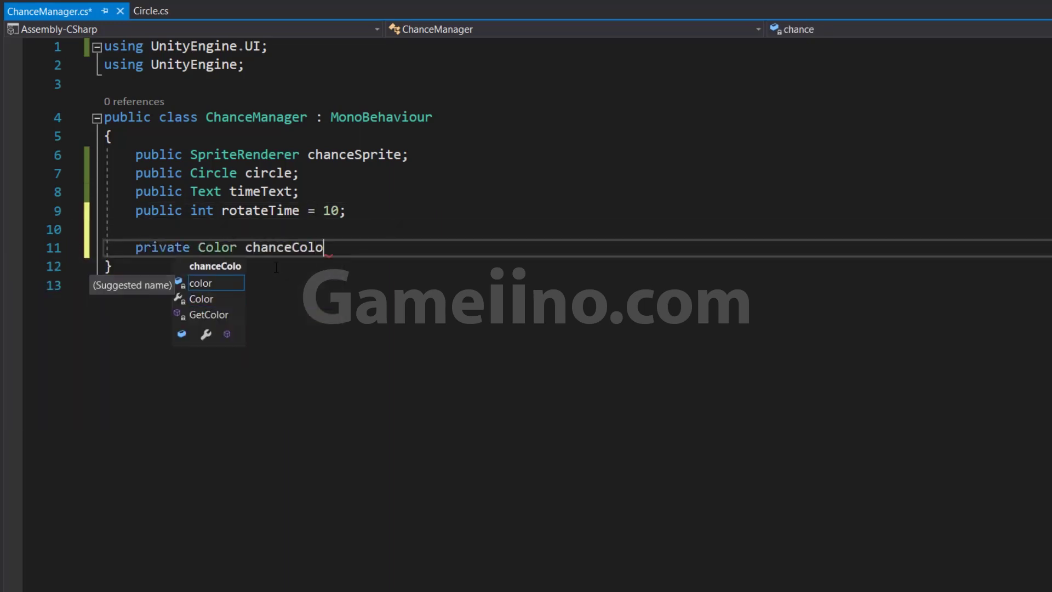
type("r;")
key("Return")
type("[h")
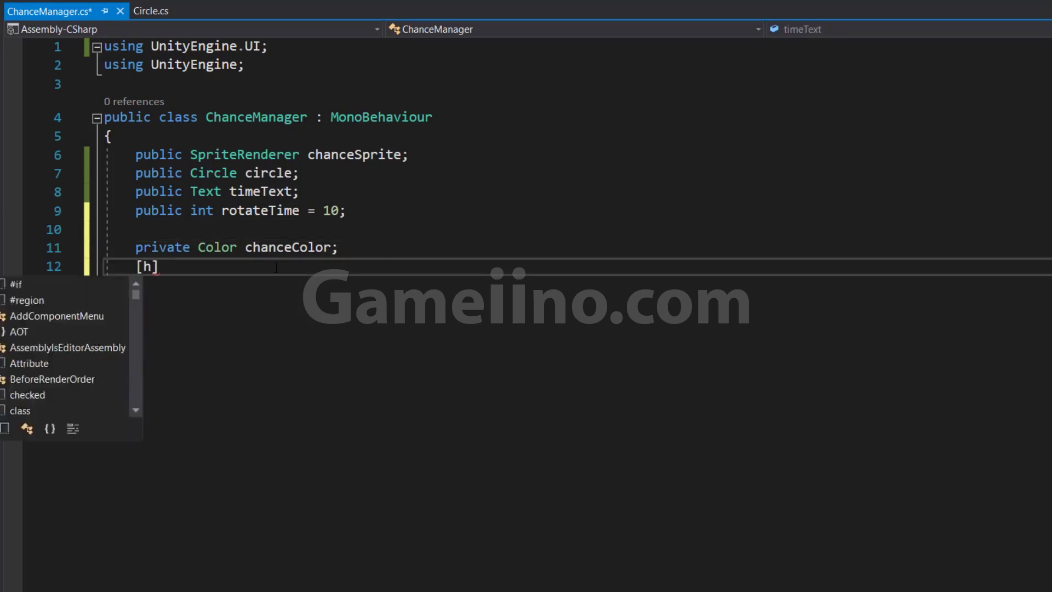
type("id")
key("Tab")
type("public ")
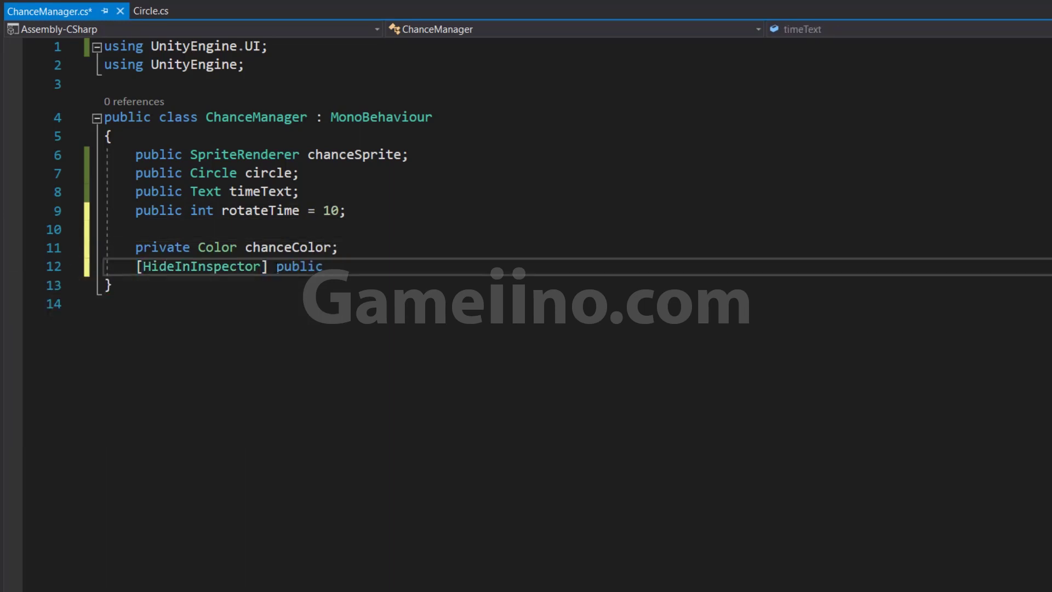
type("float time")
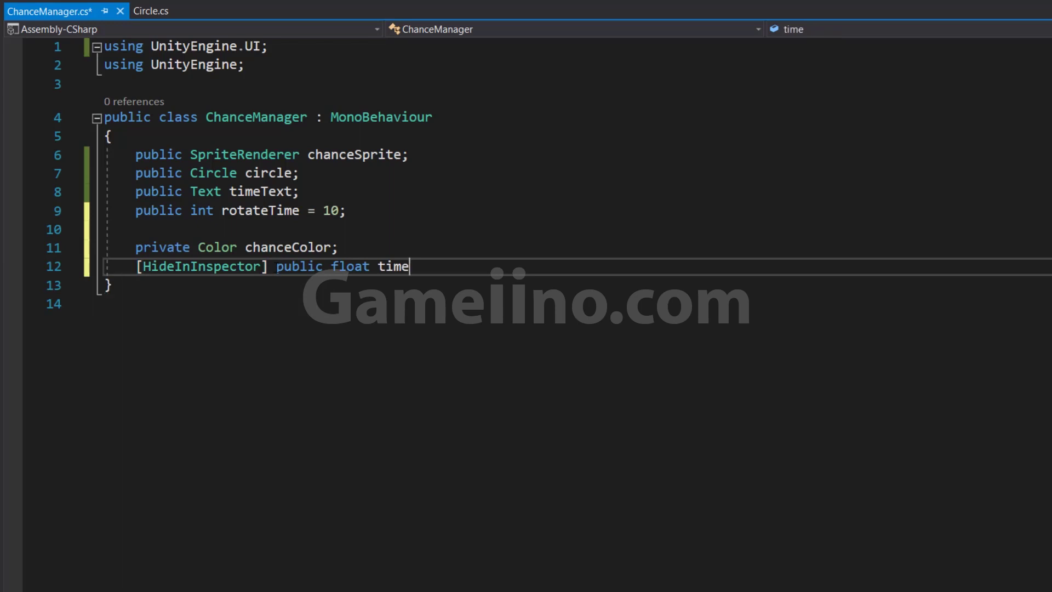
type(";")
key("Return")
Add [HideInInspector] public bool canRotate = false and save ChanceManager.cs
type("[Hid")
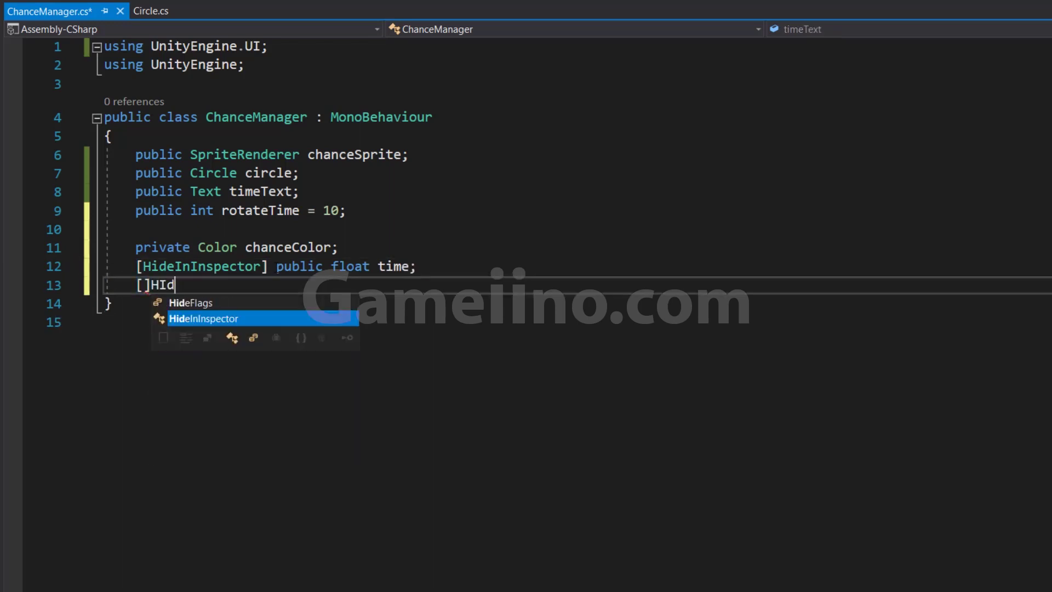
key("BackSpace")
key("BackSpace")
key("BackSpace")
key("Escape")
type("Hide")
key("Tab")
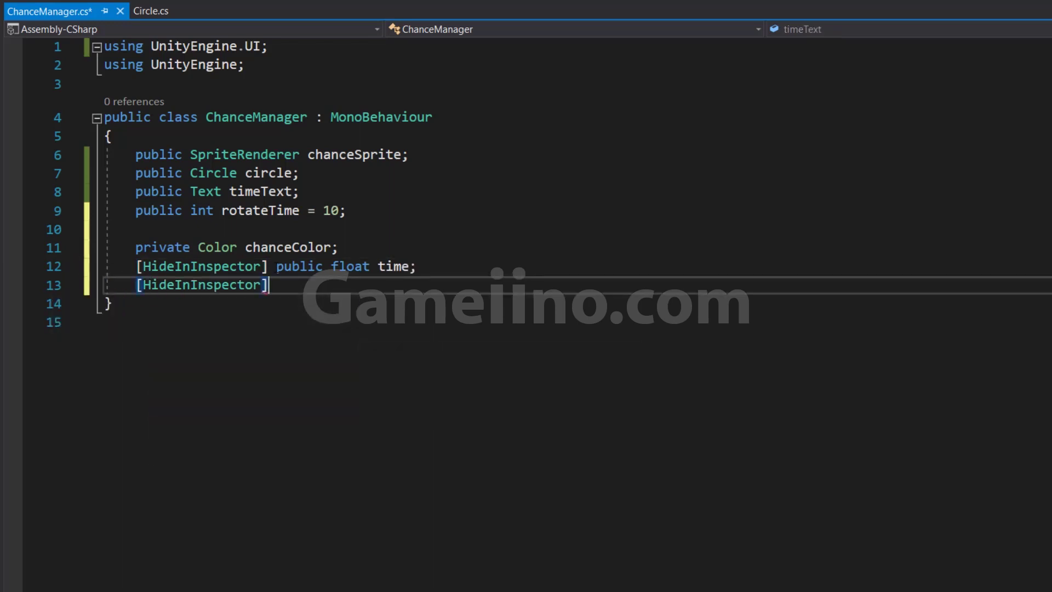
type("p")
key("Tab")
type("boo")
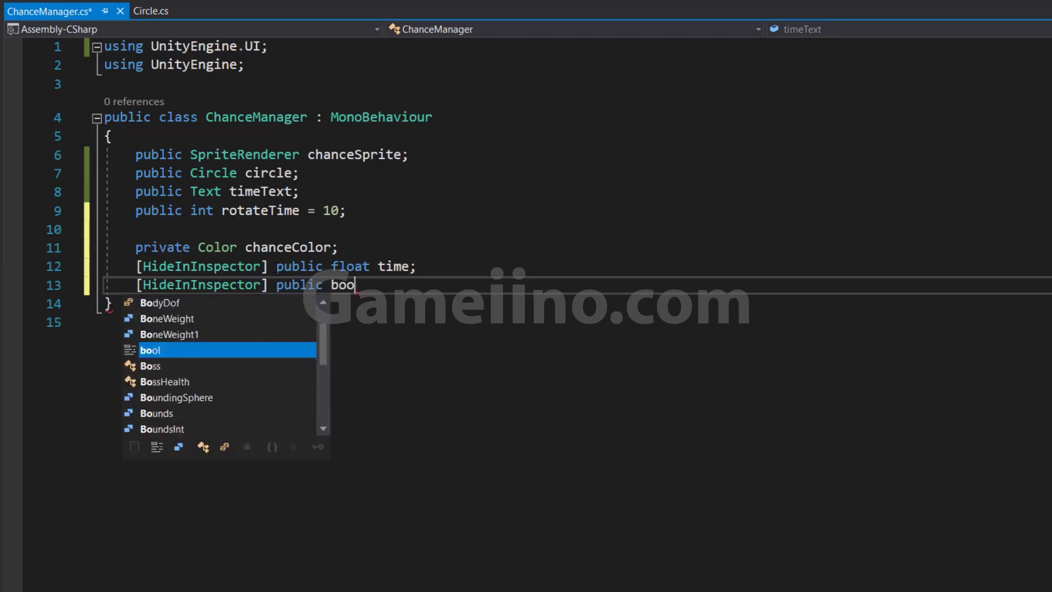
type("l can")
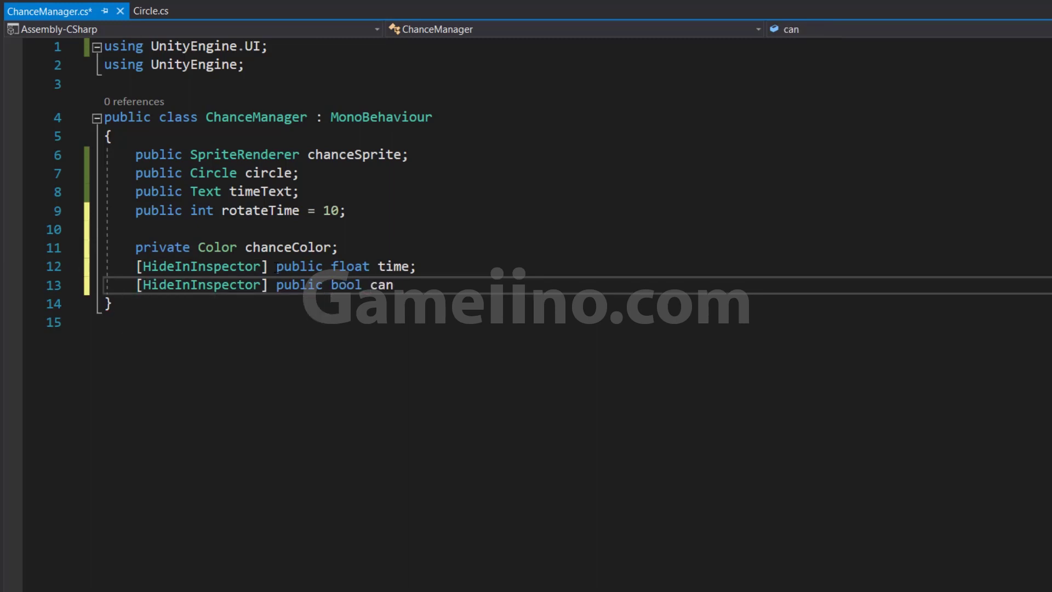
type("Rotate =")
type(" false")
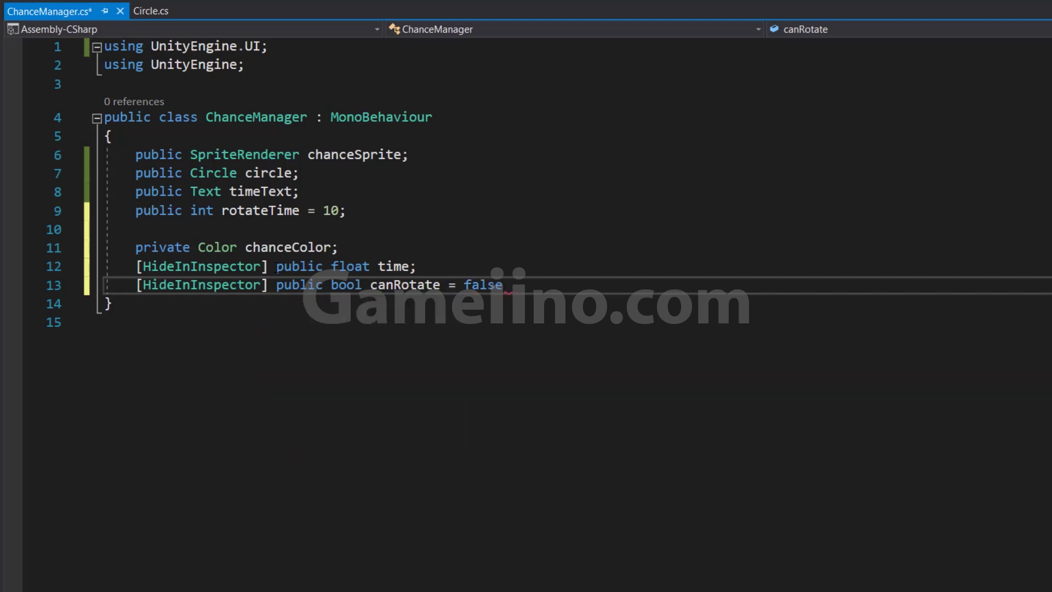
type(";")
key("ctrl+s")
Review the chanceSprite, circle, timeText and rotateTime (default 10) field declarations
left_click(340, 155)
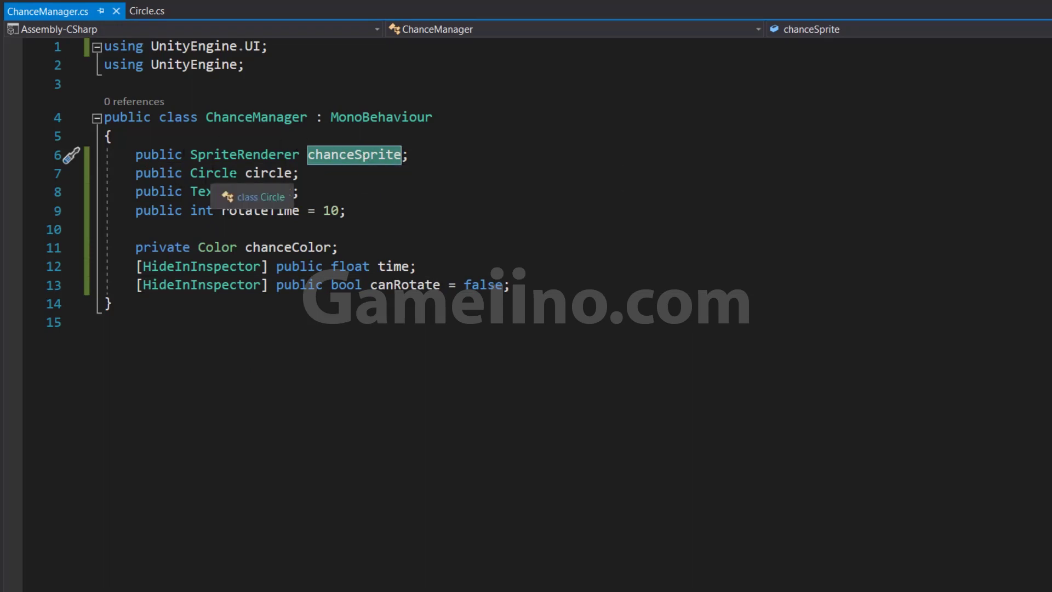
left_click(254, 173)
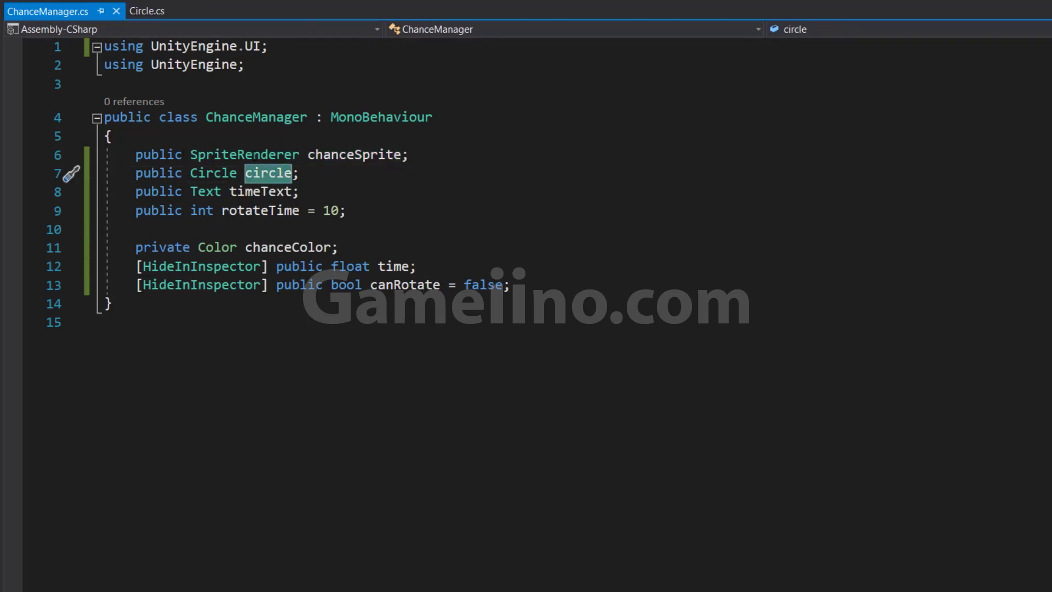
left_click(256, 197)
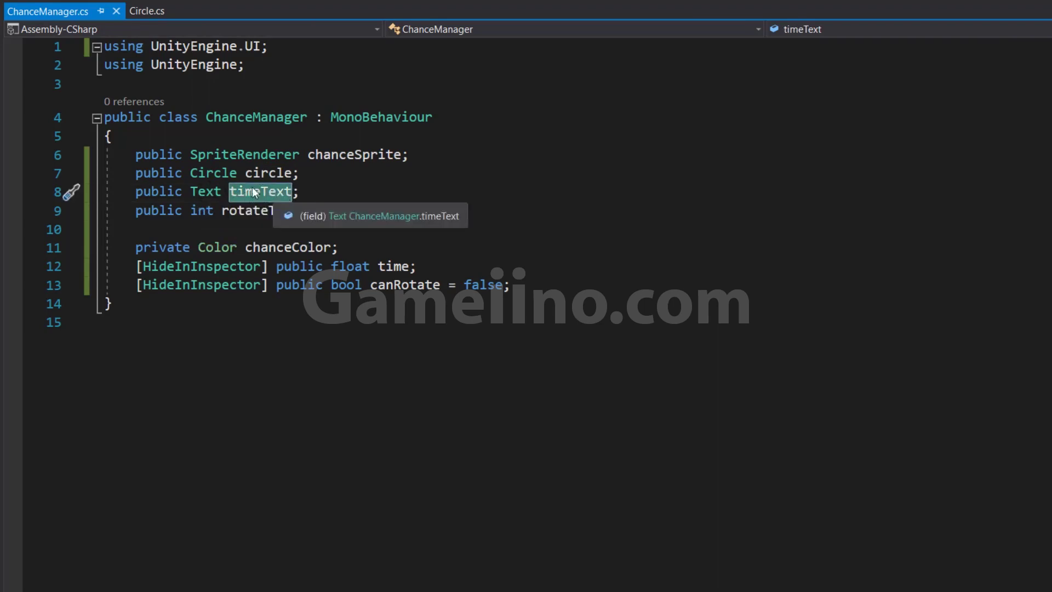
left_click(253, 211)
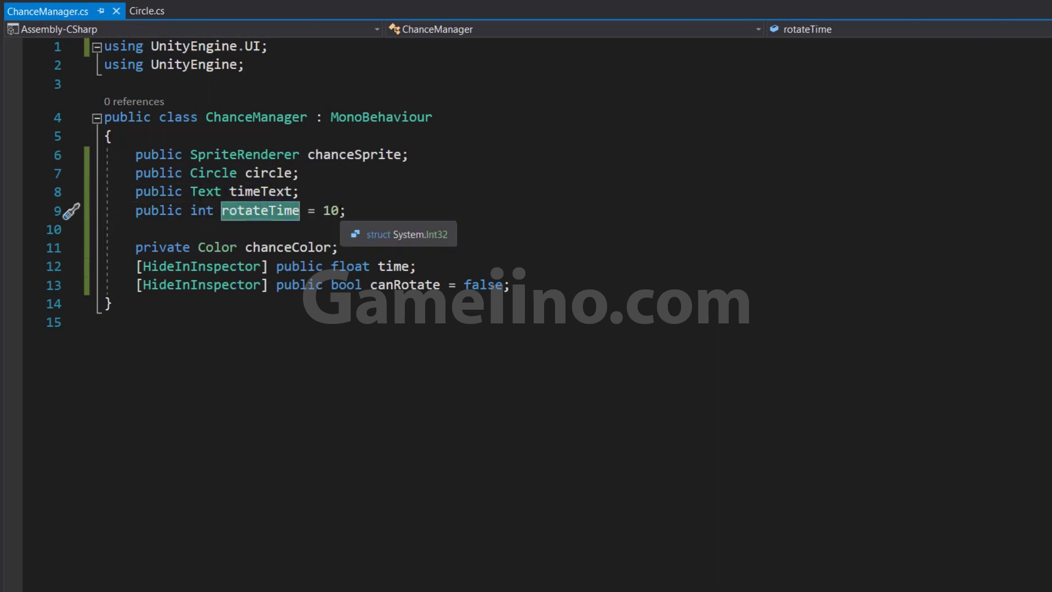
left_click_drag(338, 211, 316, 211)
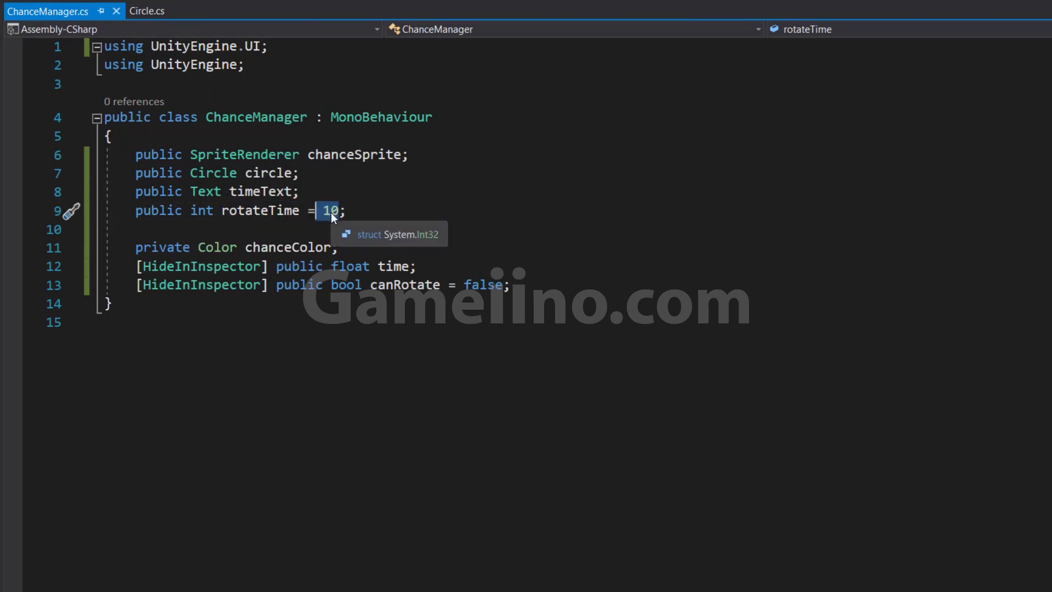
Review the canRotate, time and chanceColor fields, then open a blank line below canRotate
double_click(431, 284)
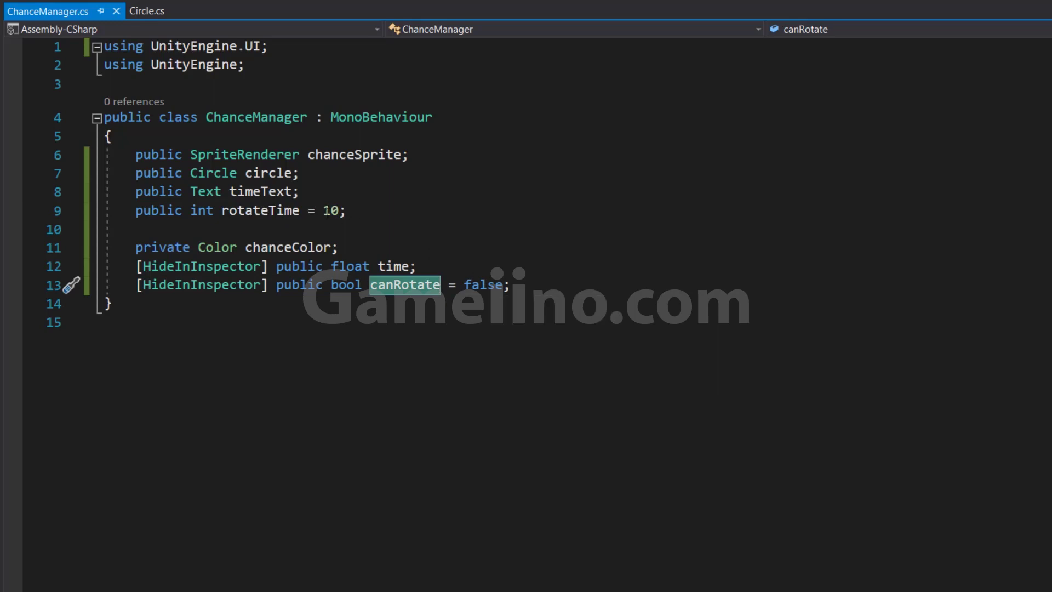
double_click(393, 266)
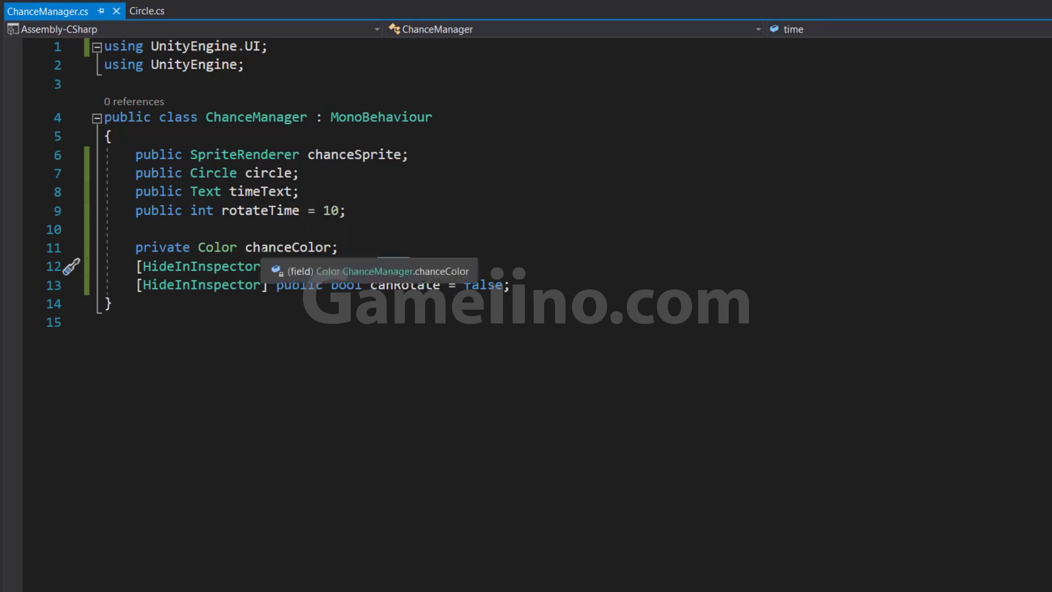
double_click(277, 247)
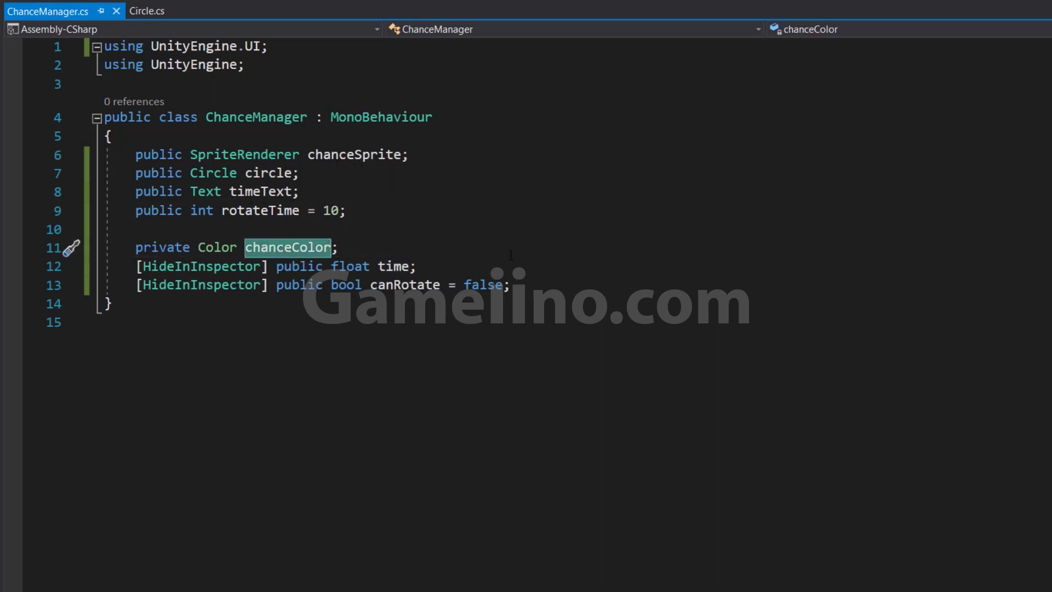
left_click(535, 285)
key("Return")
Add an empty Update method and a private Timer() method doing time += Time.deltaTime
key("Return")
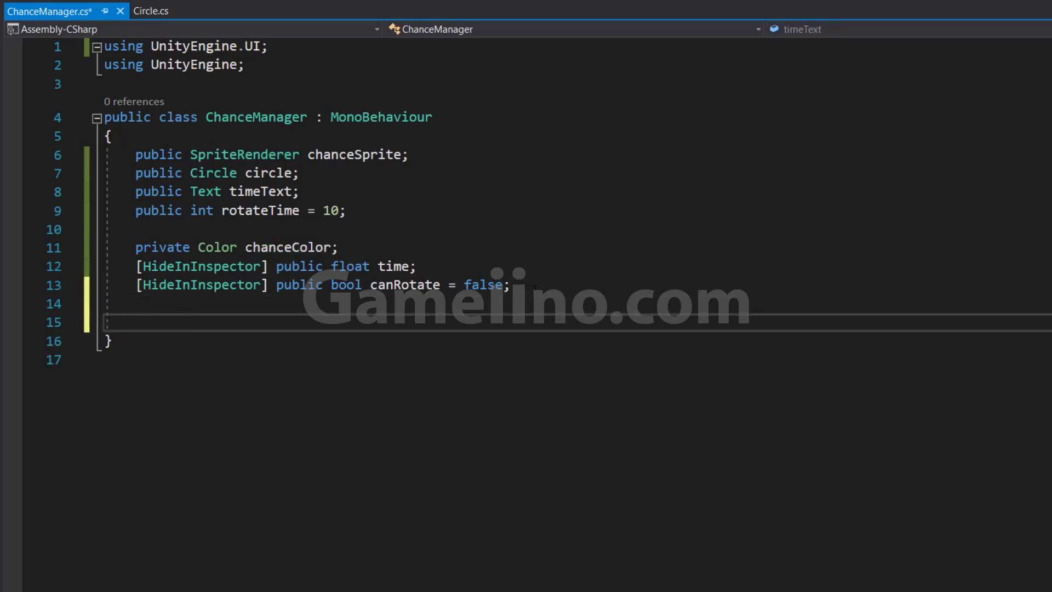
type("private void Update()")
left_click(170, 384)
key("Return")
key("Return")
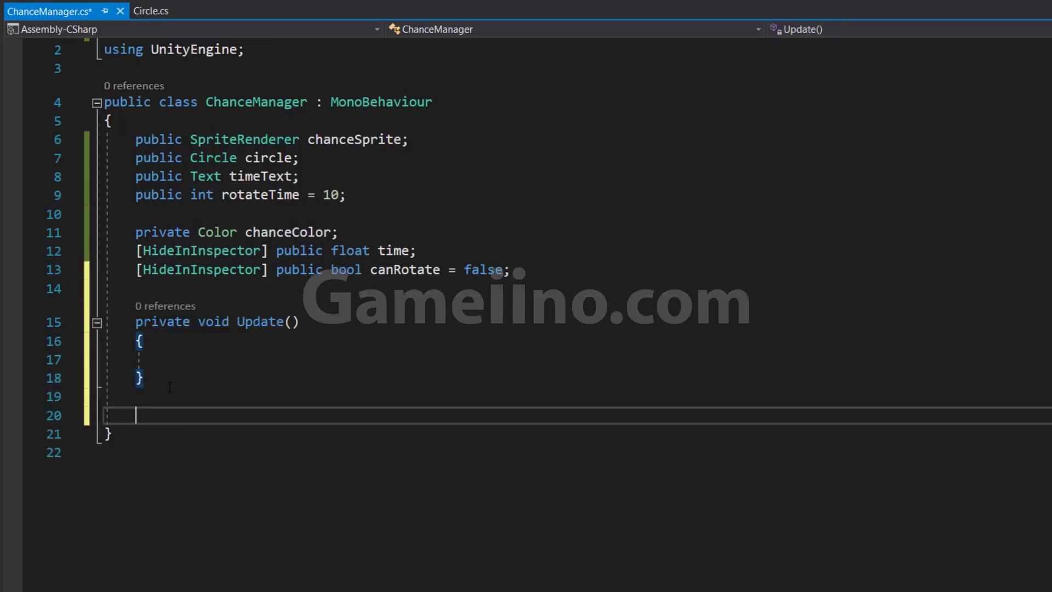
type("private voi")
type("d T")
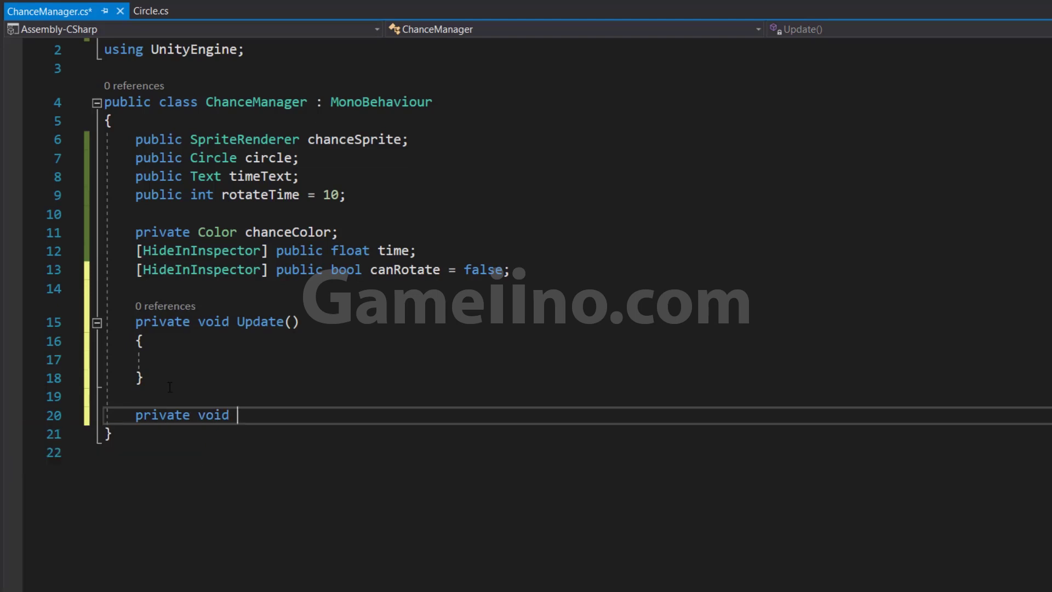
type("imer")
key("Escape")
type("(")
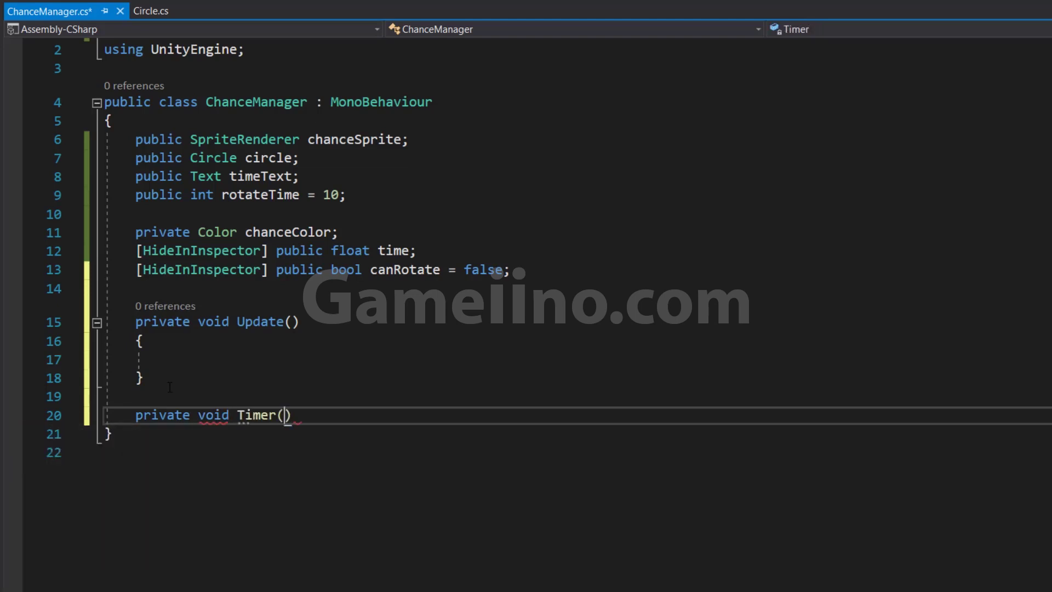
type(") {")
key("Return")
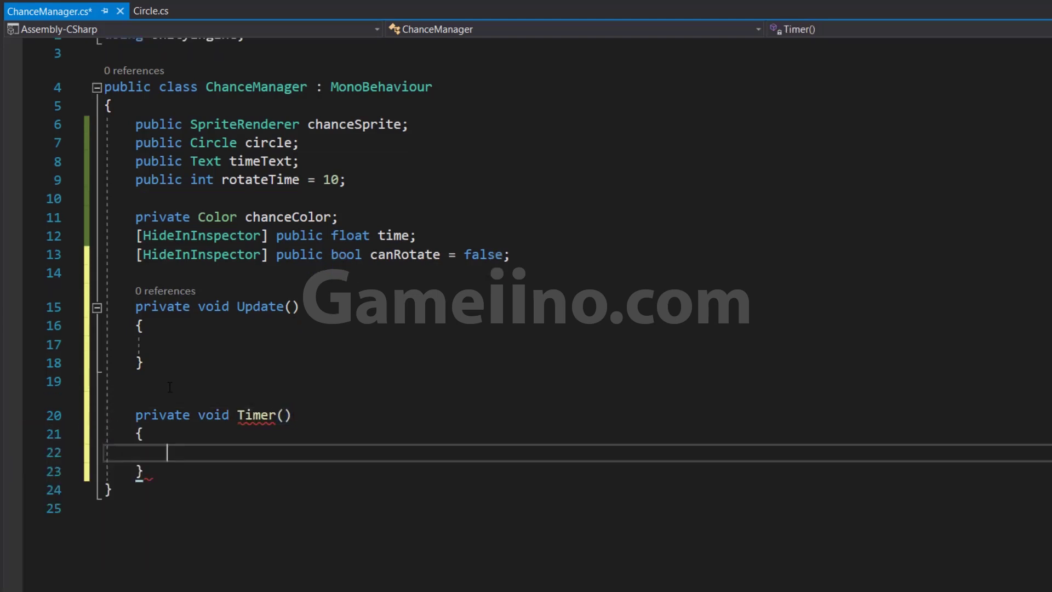
type("time")
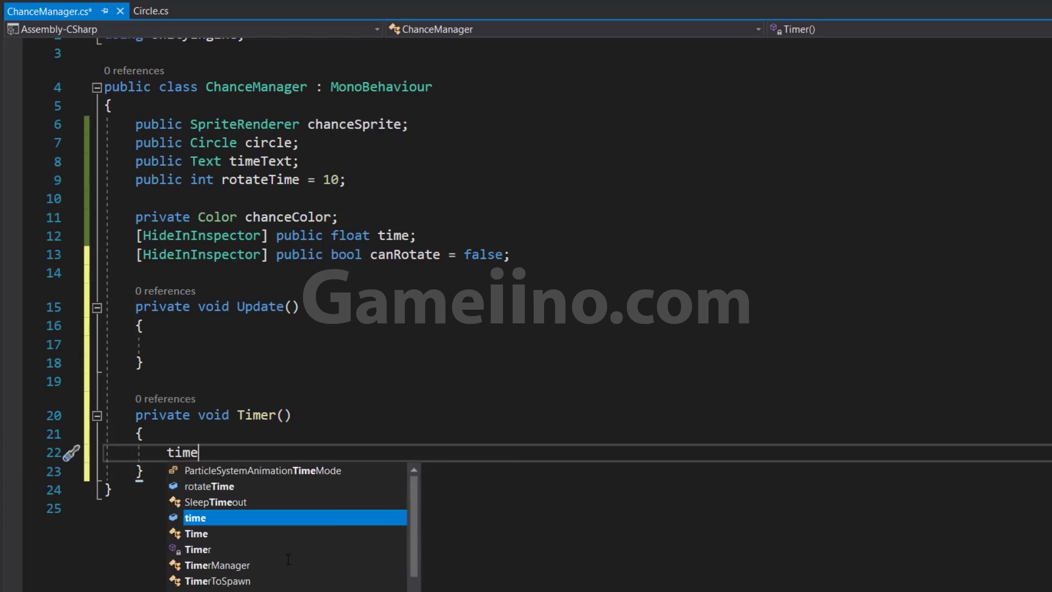
type(" += ")
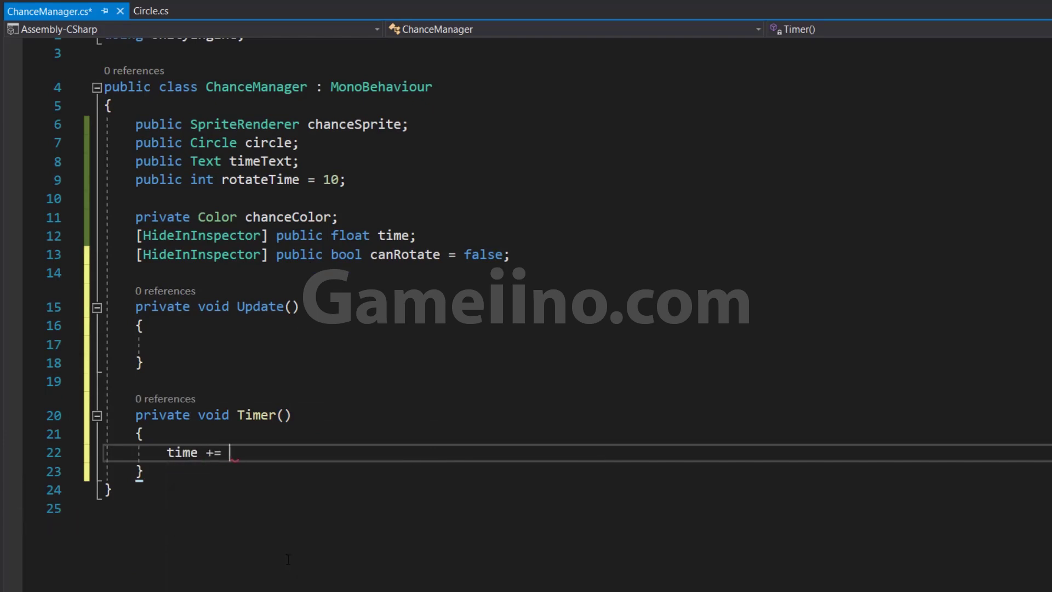
type("Time.deltaTime;")
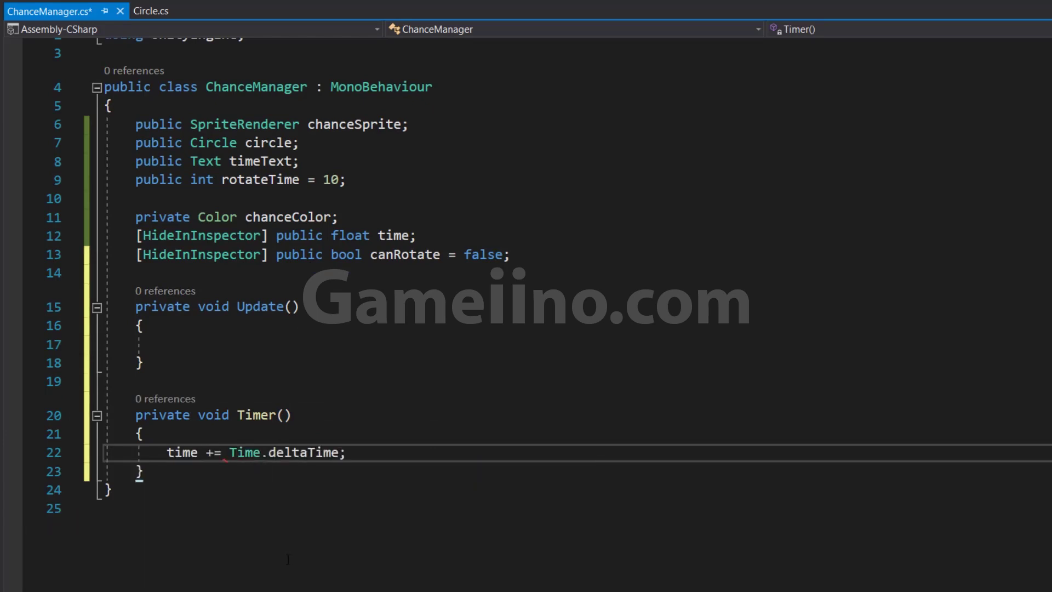
Call Timer() inside Update and save ChanceManager.cs
key("Up")
key("Up")
key("Up")
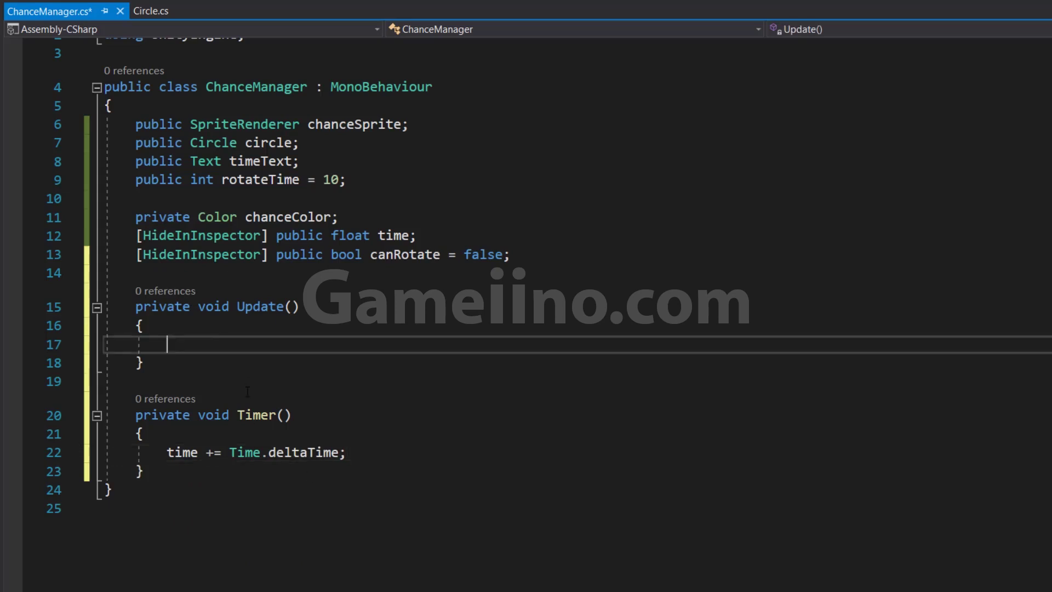
type("Timer();")
key("ctrl+s")
left_click(347, 452)
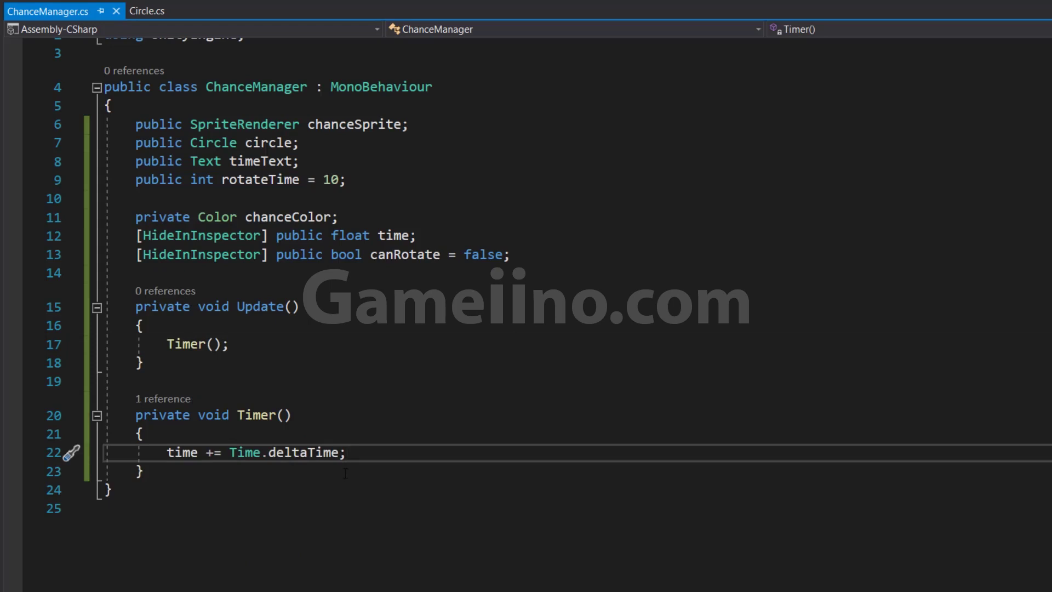
In Timer, add if (time >= rotateTime) setting canRotate = true
key("Return")
key("Return")
type("i")
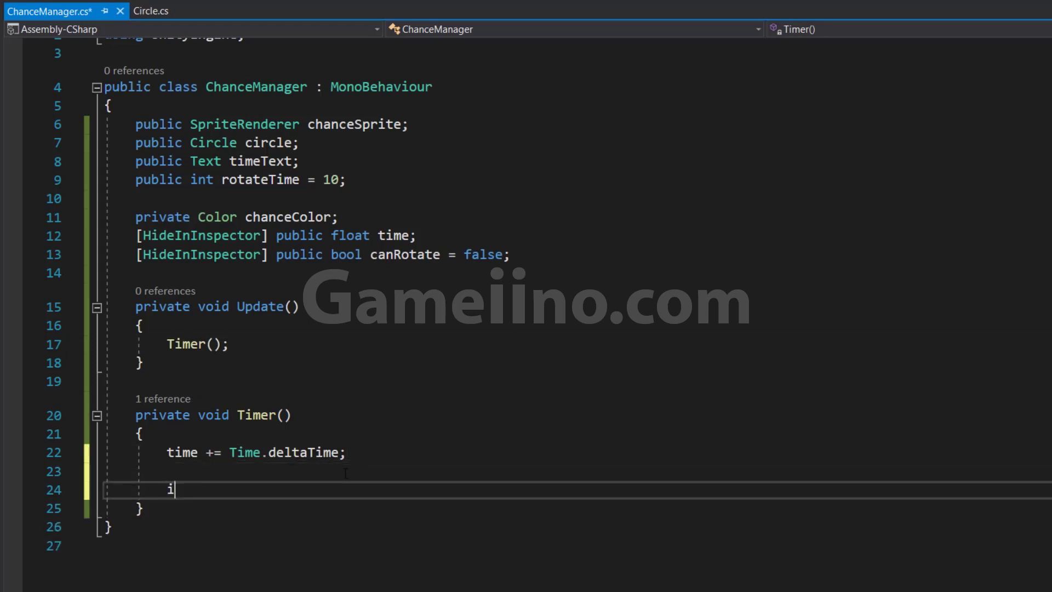
type("f(tim")
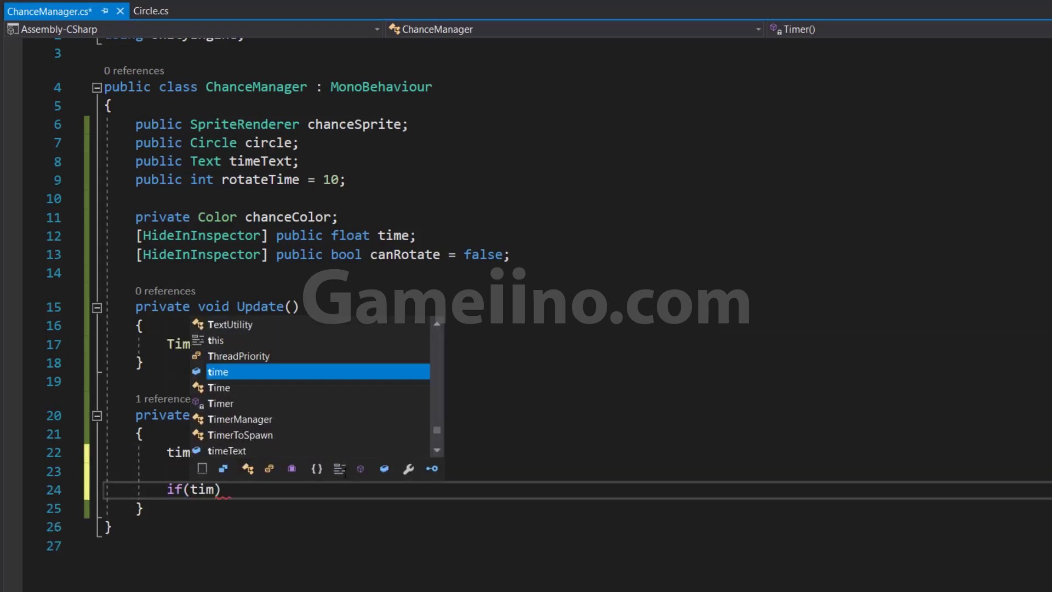
type("e")
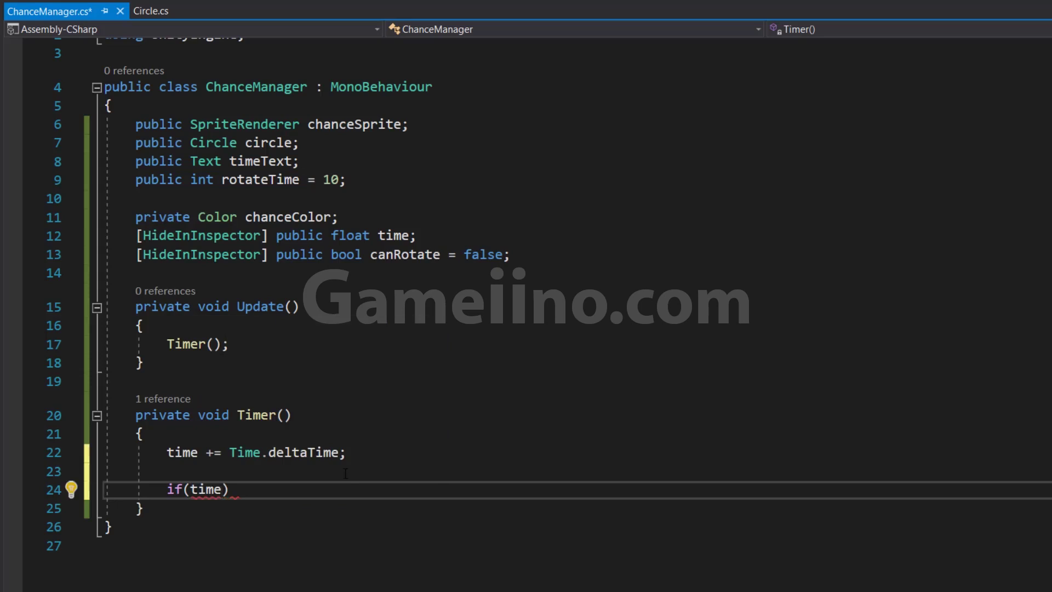
type(" >= ")
type("r")
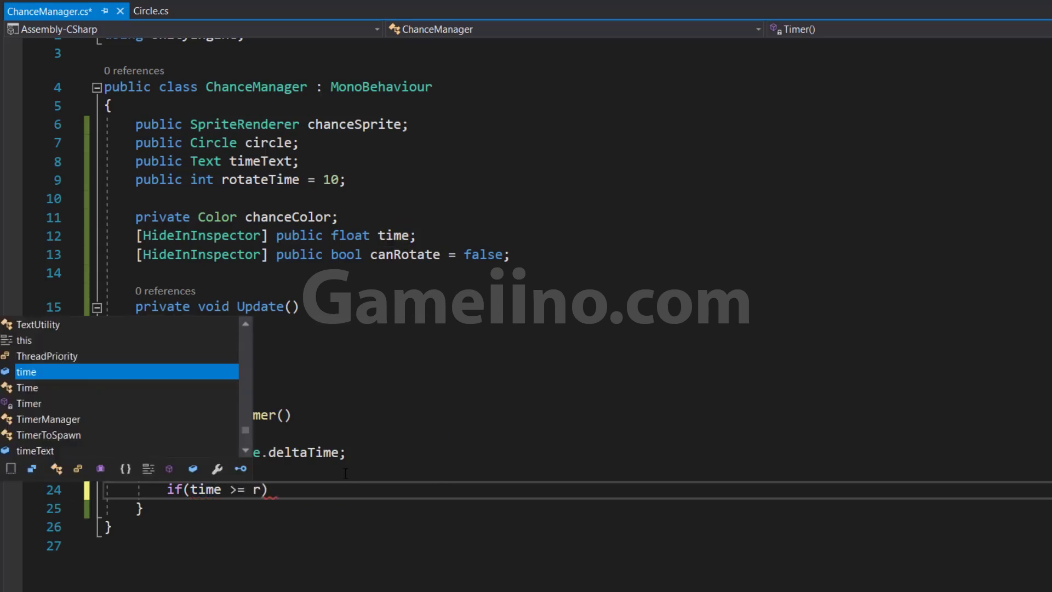
type("o")
key("Tab")
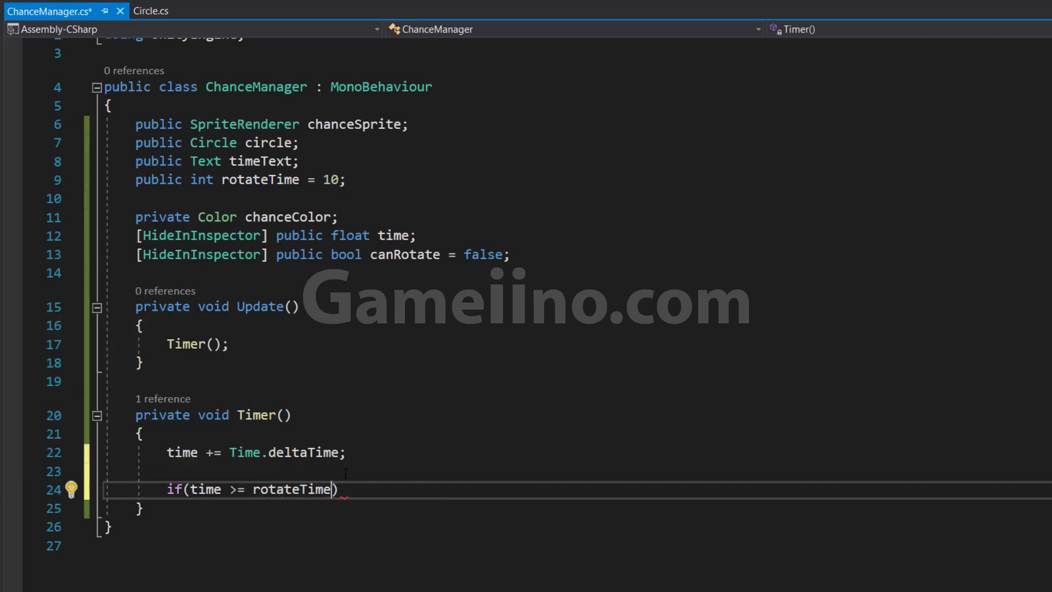
scroll(922, 232, "down", 1)
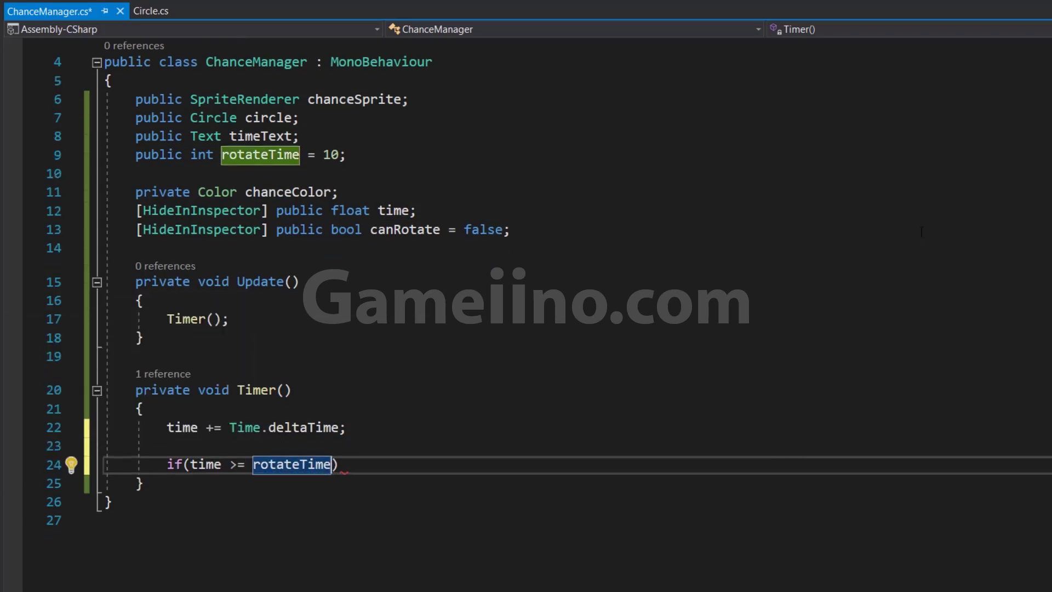
key("End")
type("{")
key("Return")
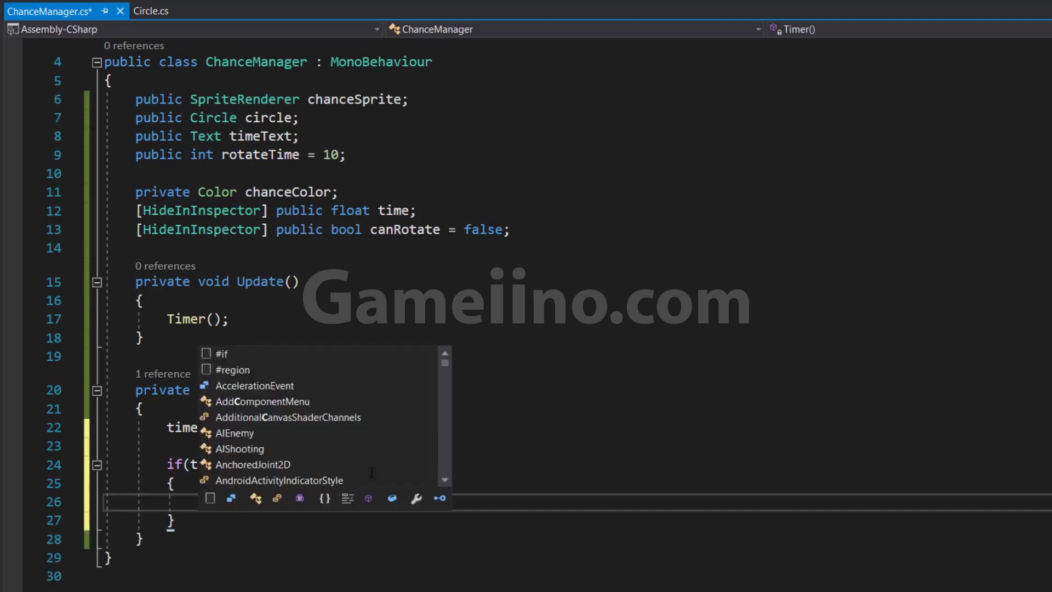
type("canRotate = ")
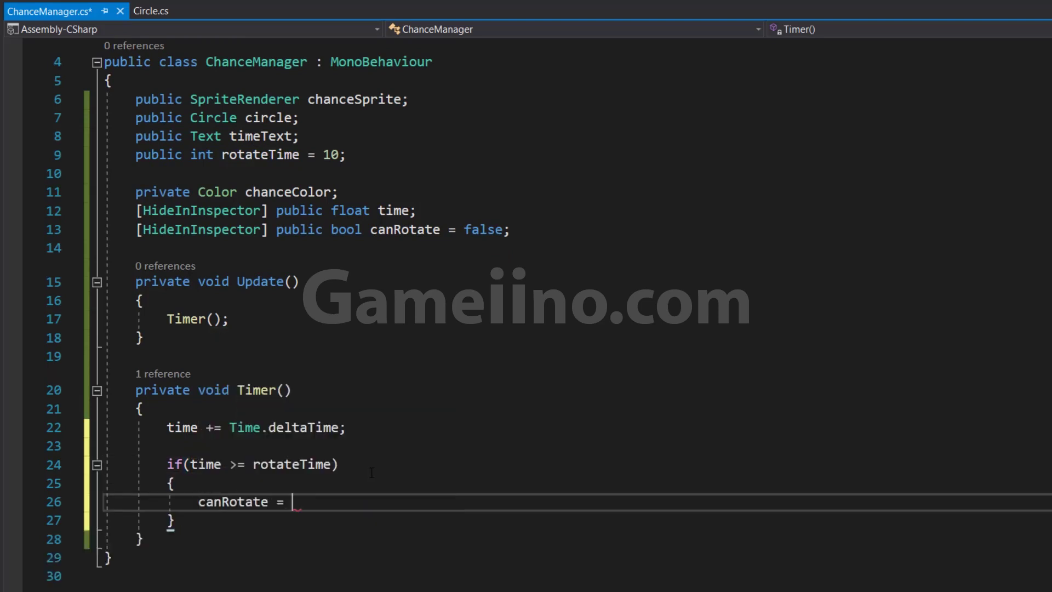
type("tr")
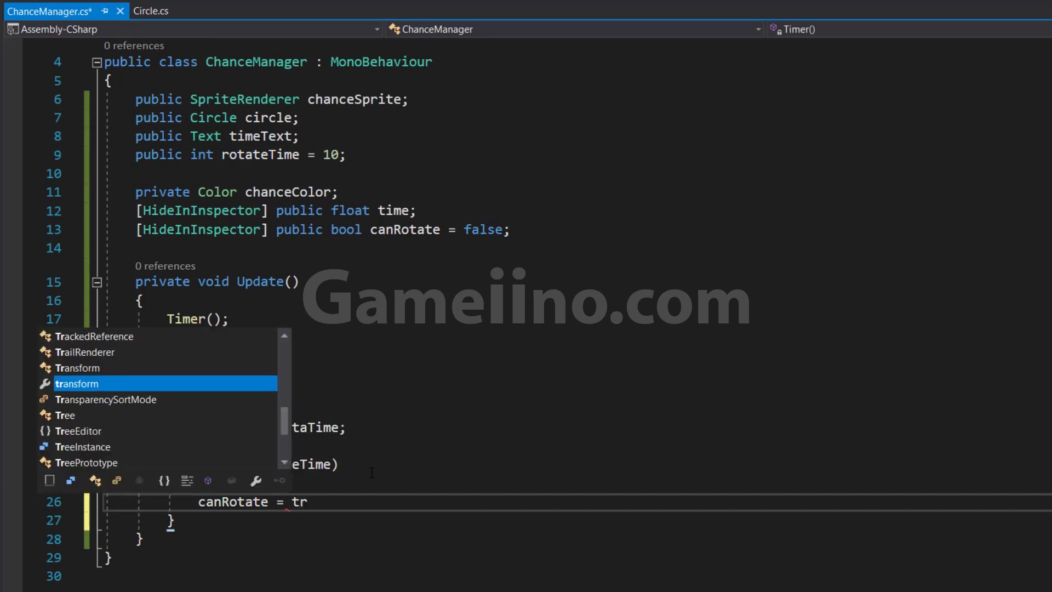
type("ue;")
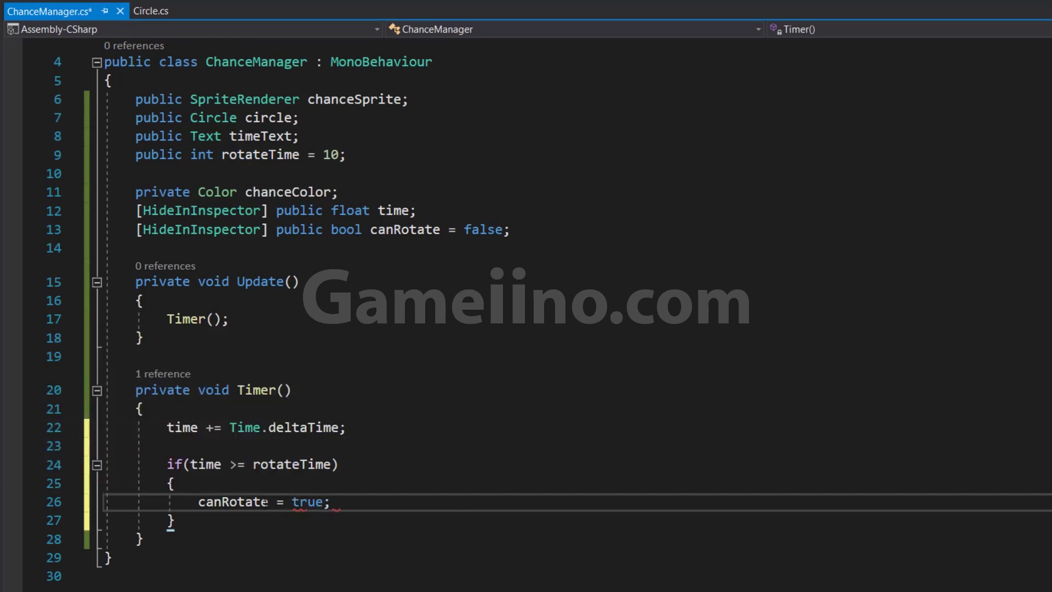
Add an else branch setting canRotate = false, then open a new line after it
left_click(206, 521)
key("Return")
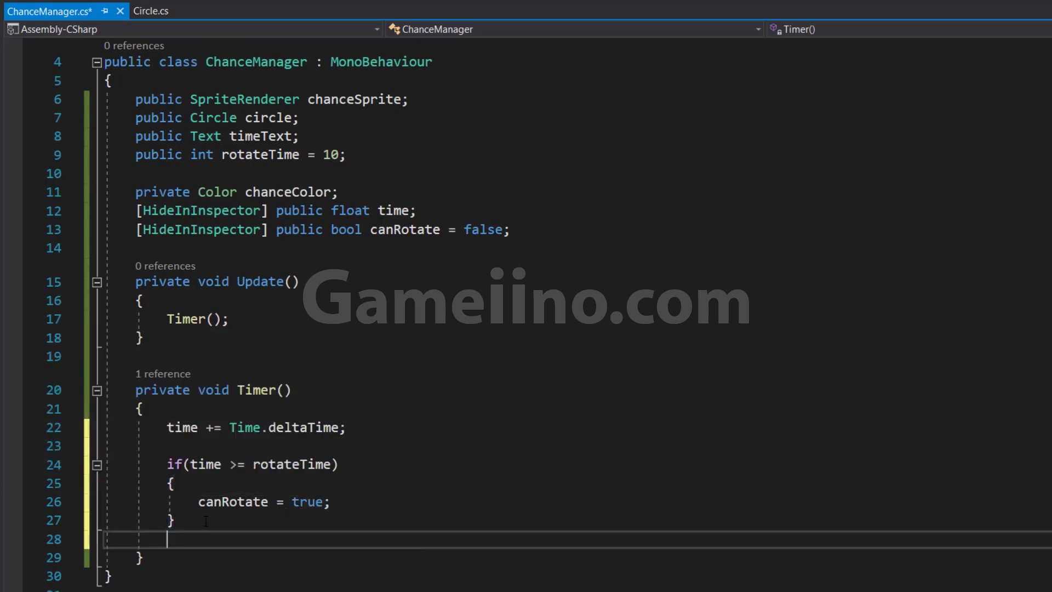
type("else {")
key("Return")
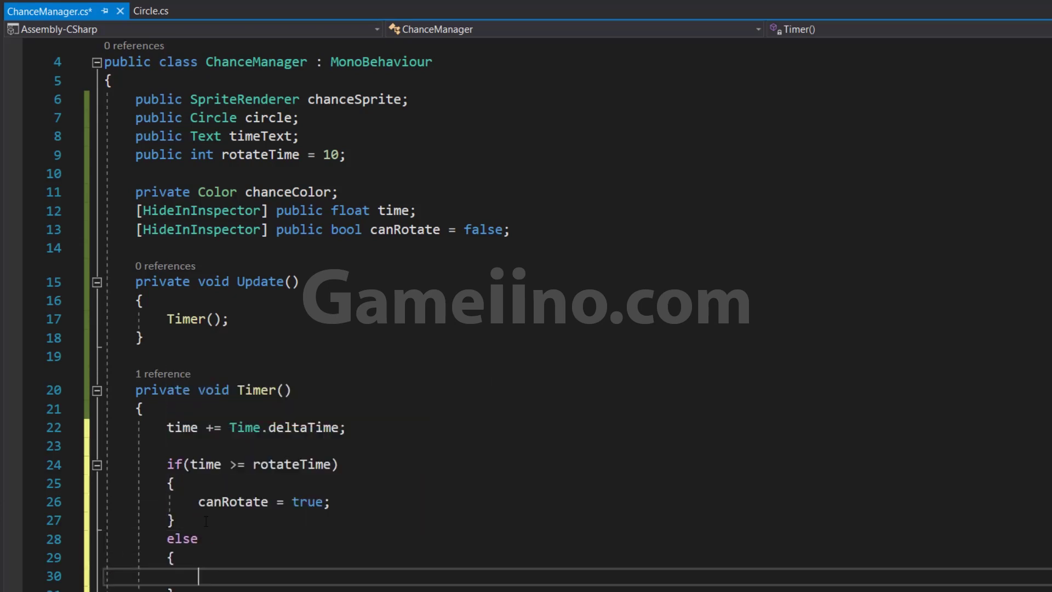
scroll(503, 474, "down", 3)
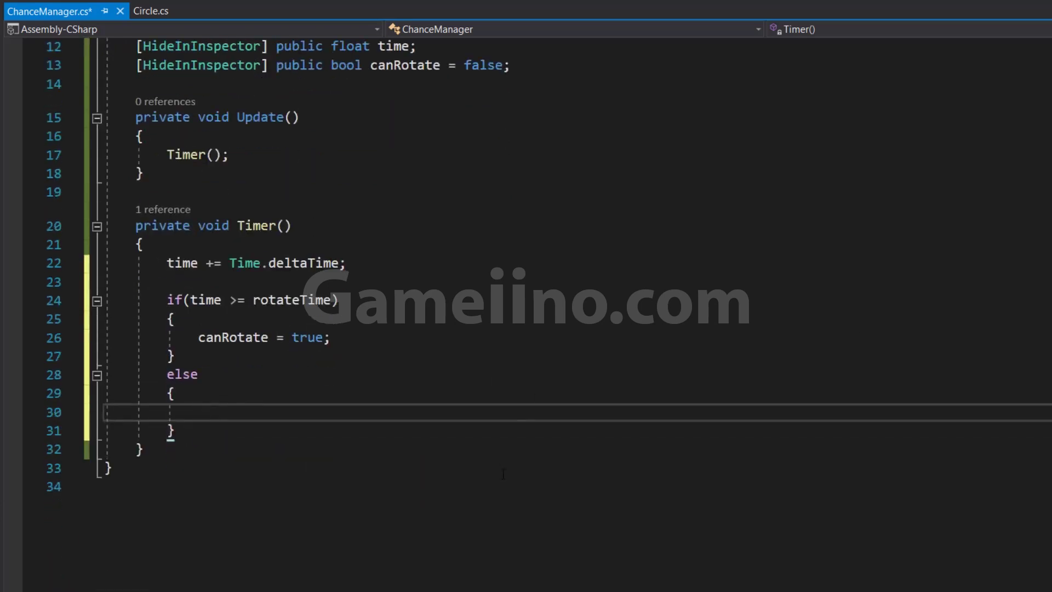
type("can")
key("space")
type("False;")
key("Left")
key("Left")
key("Left")
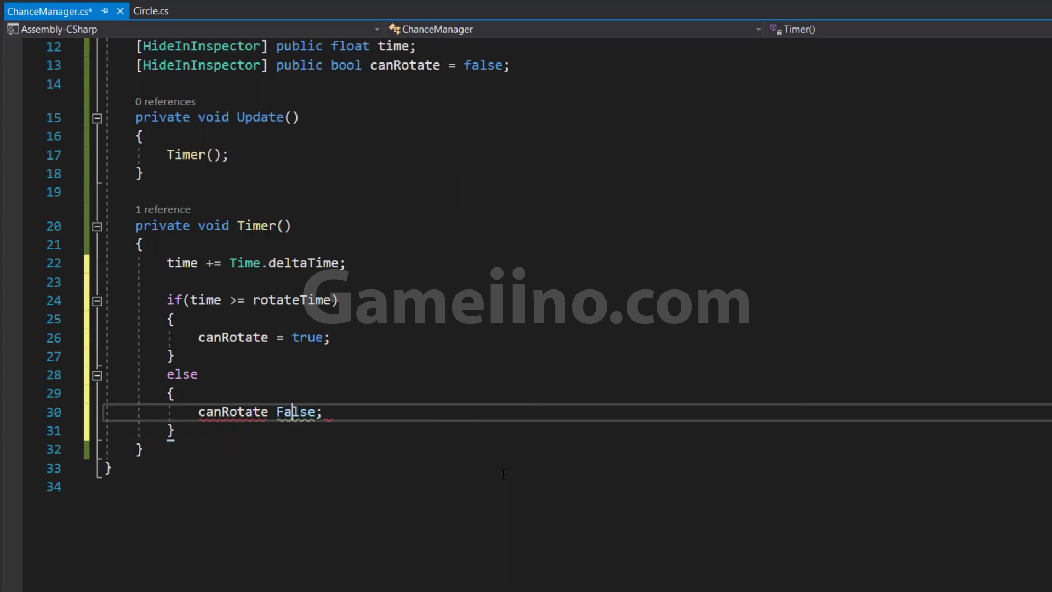
key("Left")
key("Left")
type("=")
key("Delete")
type("f")
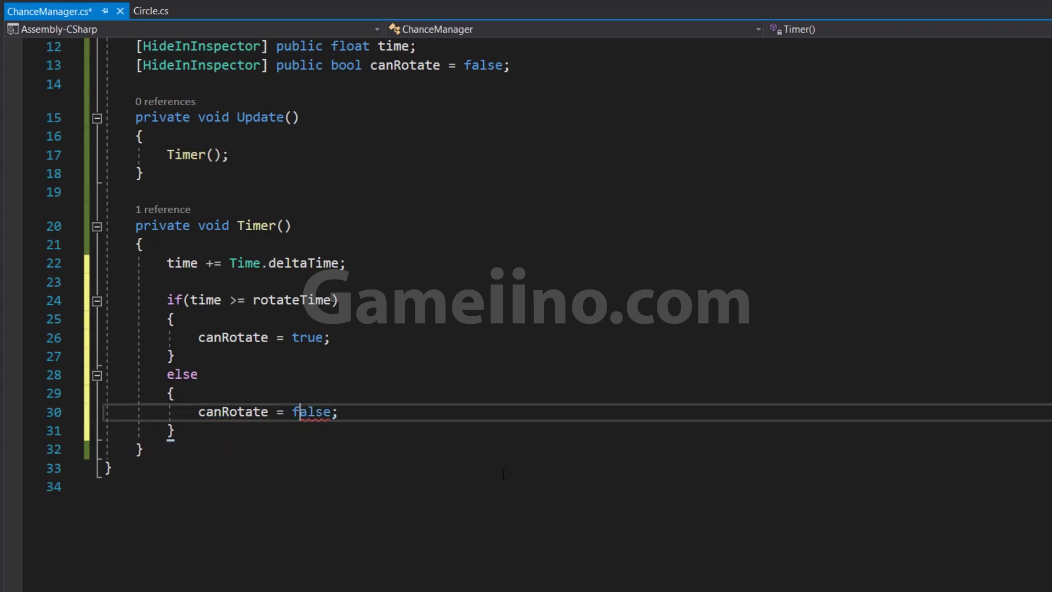
scroll(202, 381, "down", 1)
left_click(202, 380)
key("Return")
key("Return")
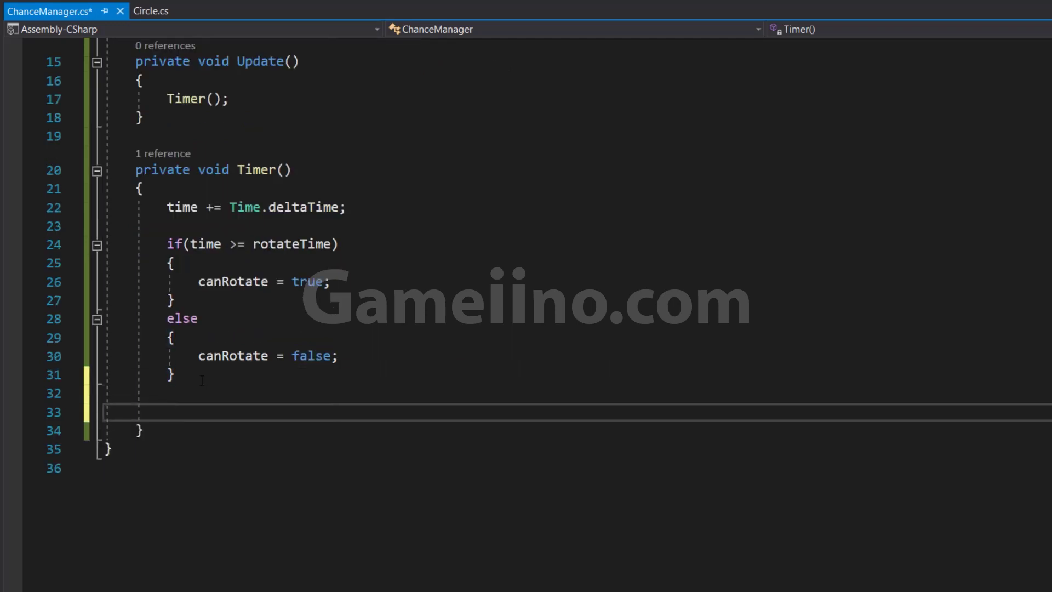
Clamp time with time = Mathf.Clamp(time, 0, rotateTime); and save
type("time")
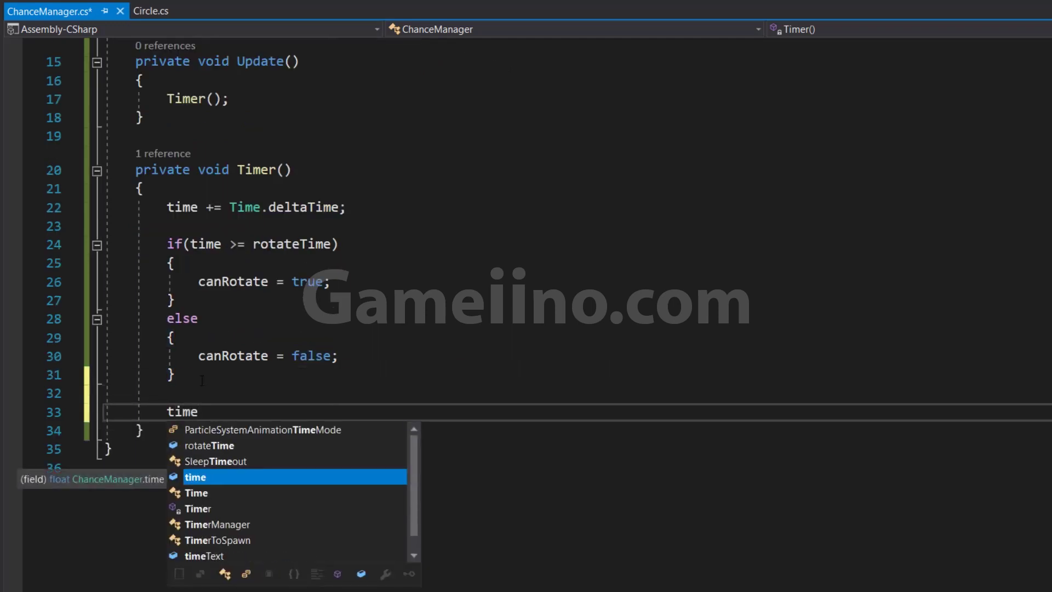
type(" = Ma")
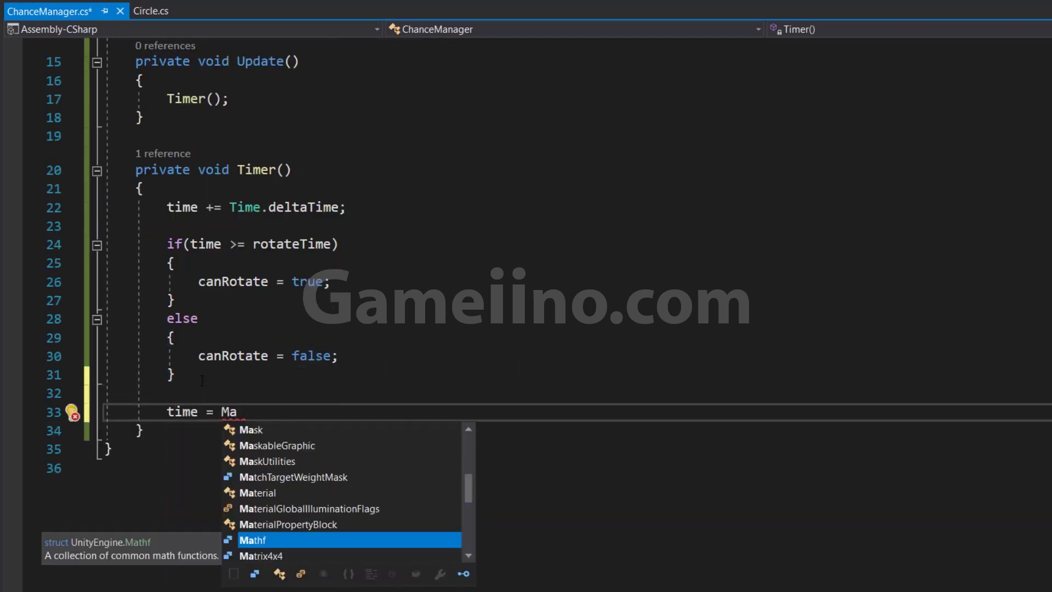
key("Tab")
type(".Cla")
key("Tab")
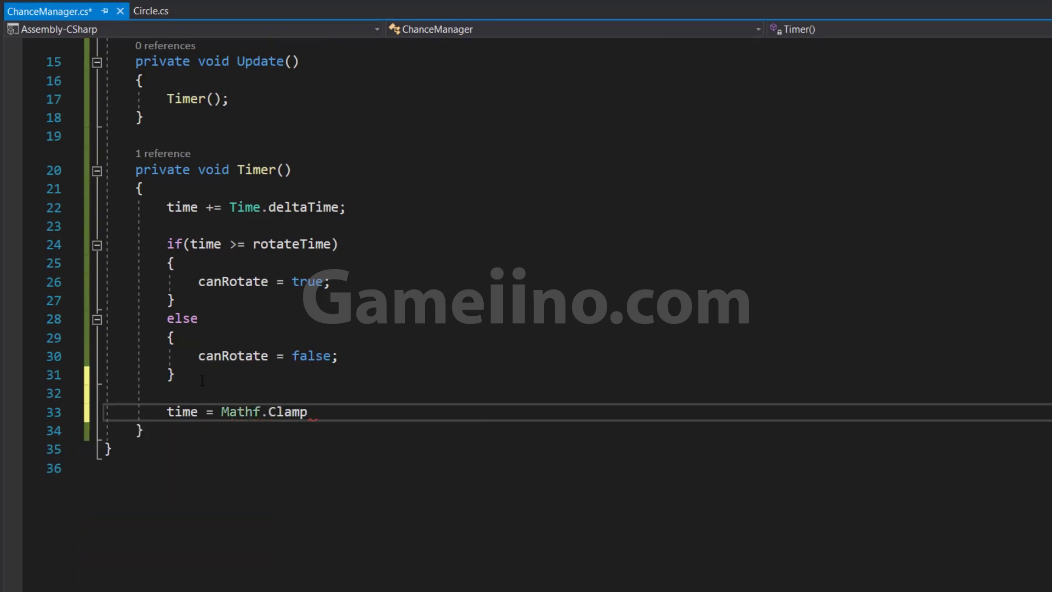
type("(time")
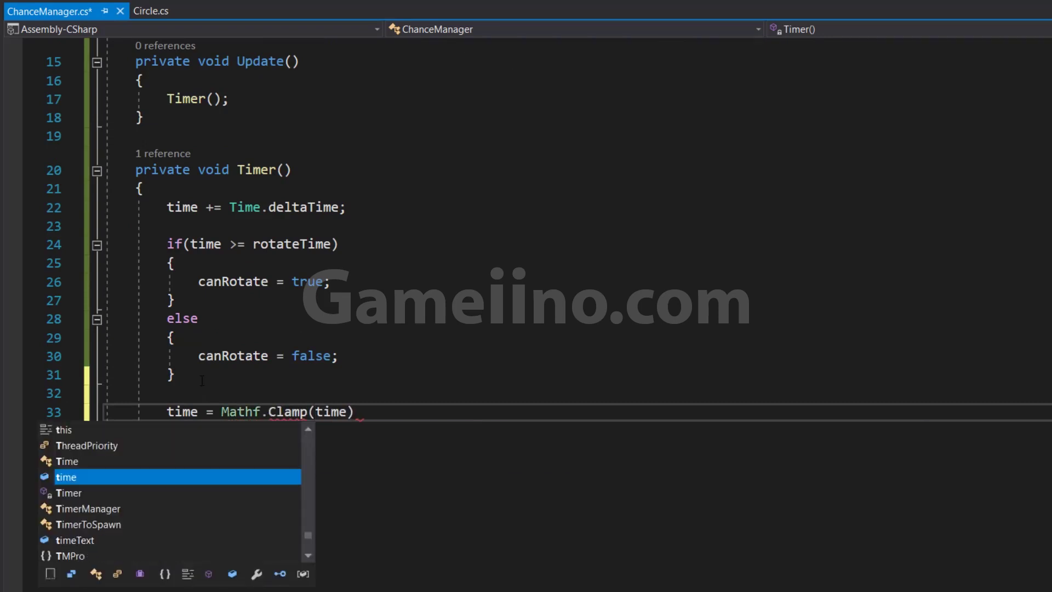
type(", 0")
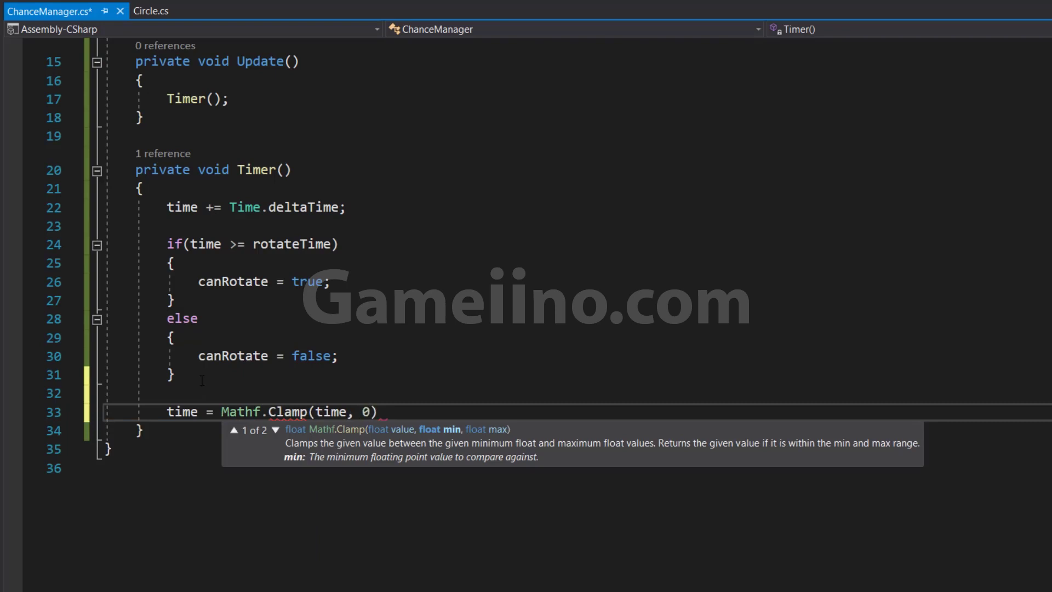
type(", ")
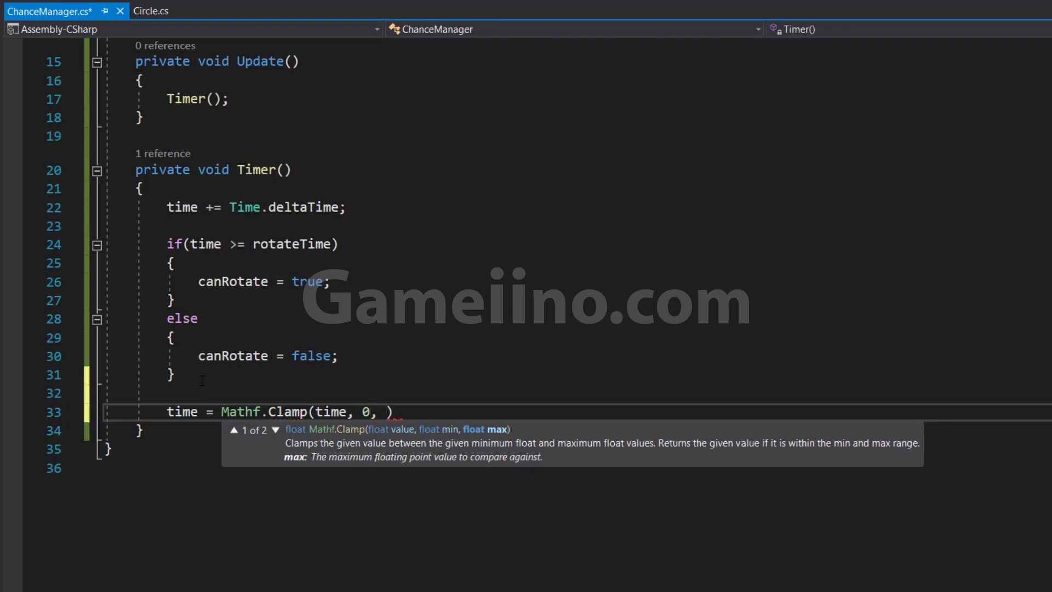
type("rot")
key("Tab")
type(")")
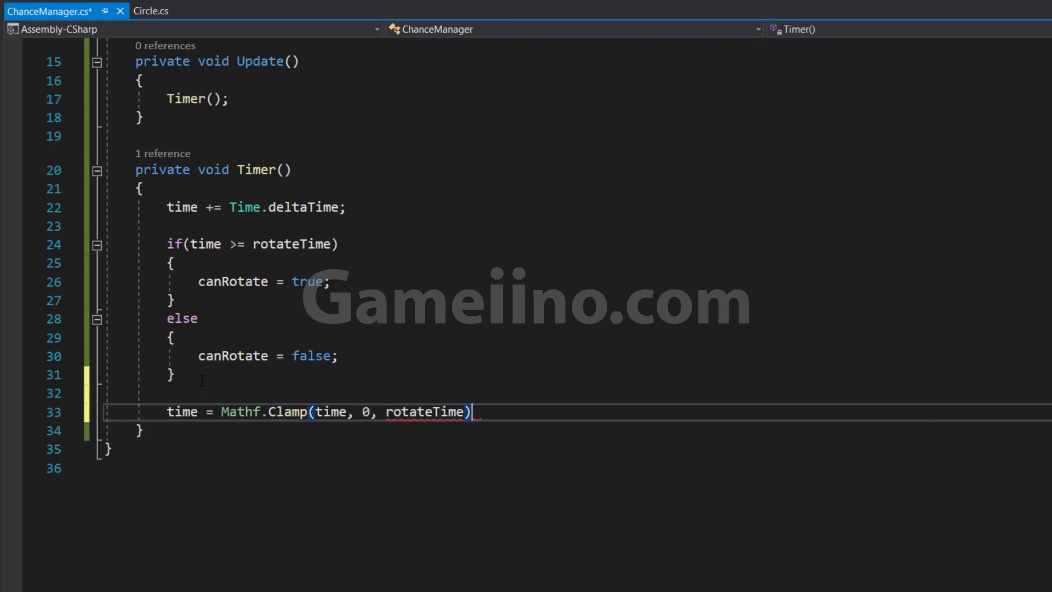
type(";")
key("ctrl+s")
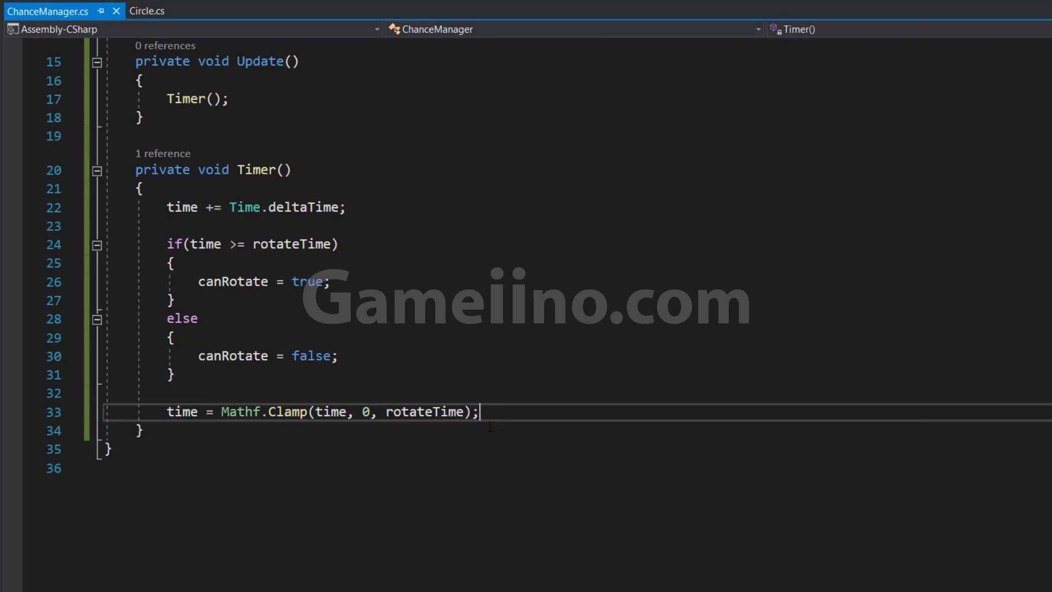
Set timeText.text = Mathf.RoundToInt(time).ToString(); and save
key("Return")
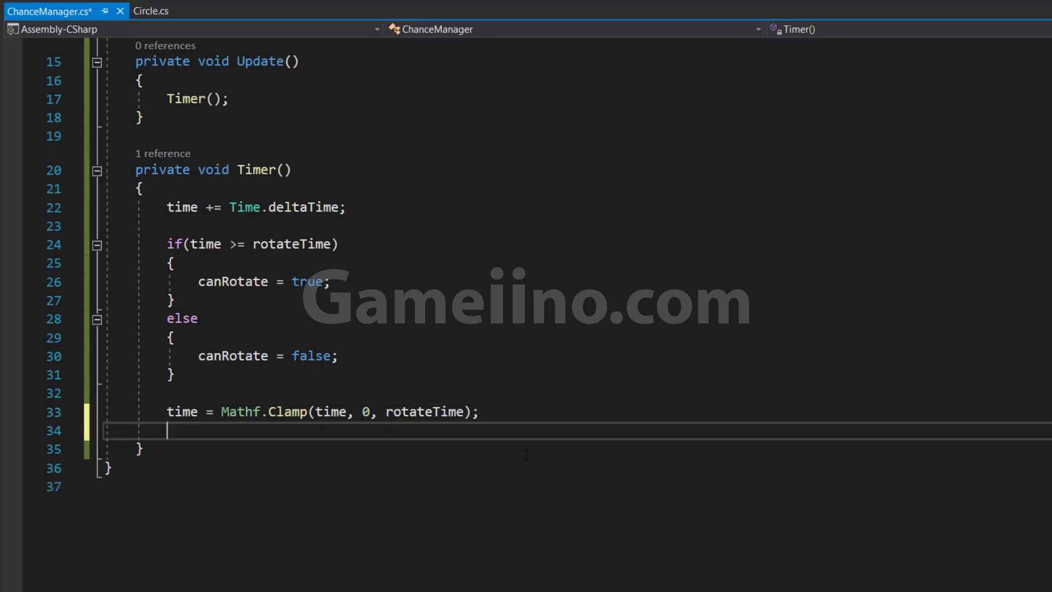
type("timeTe")
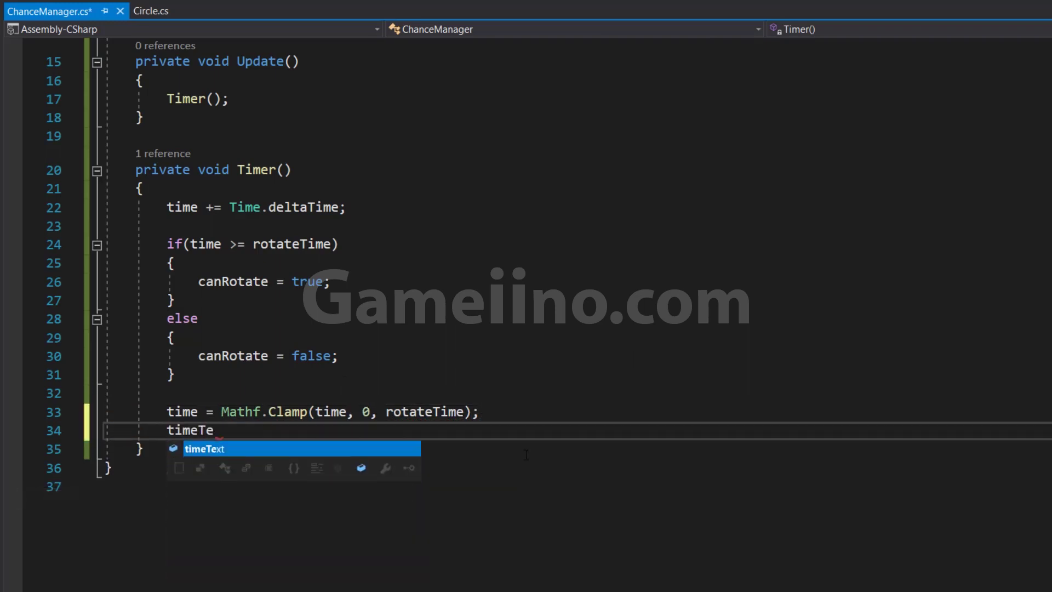
key("Tab")
type(".yex")
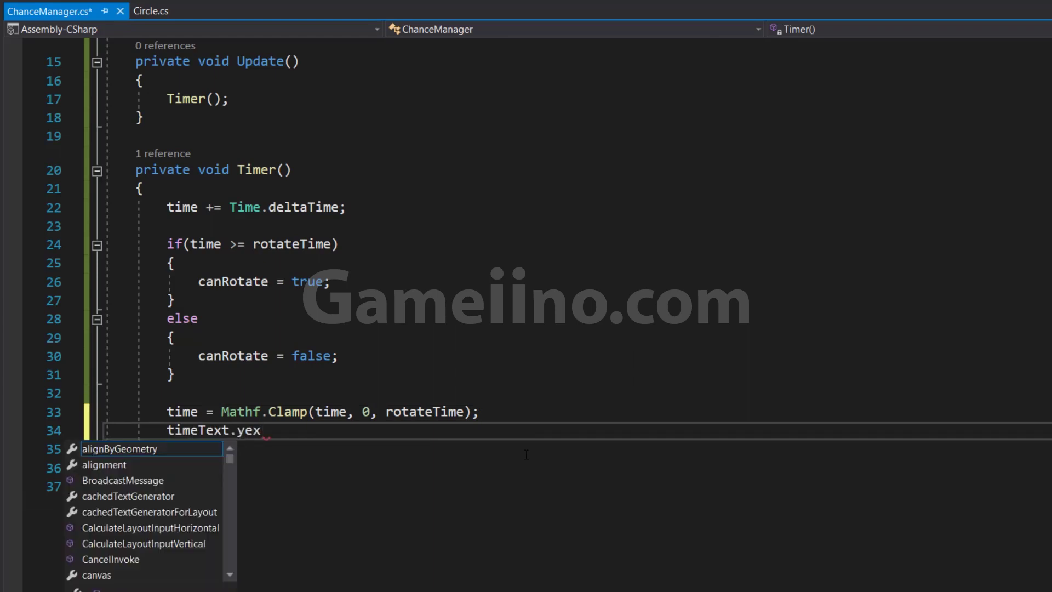
key("BackSpace")
key("BackSpace")
key("BackSpace")
type("text")
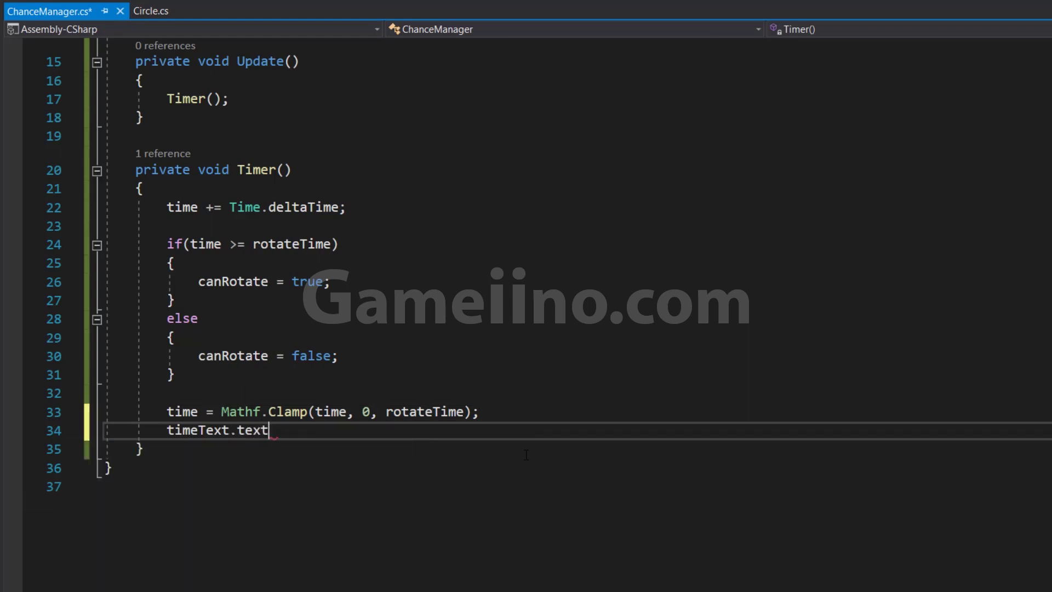
type(" = M")
type("a")
key("Tab")
type(".Rou")
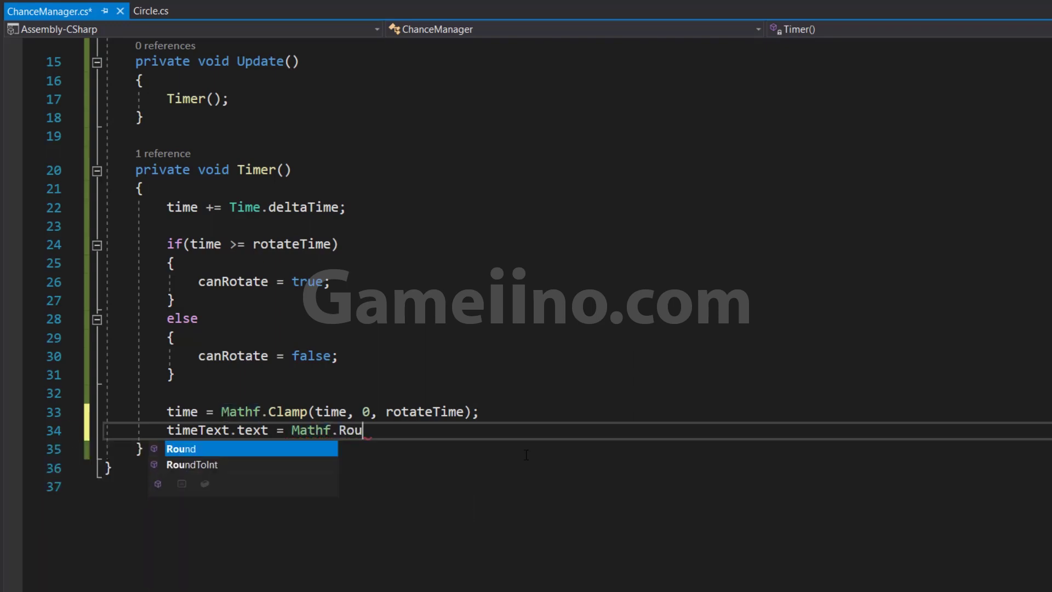
key("Down")
key("Tab")
type("(")
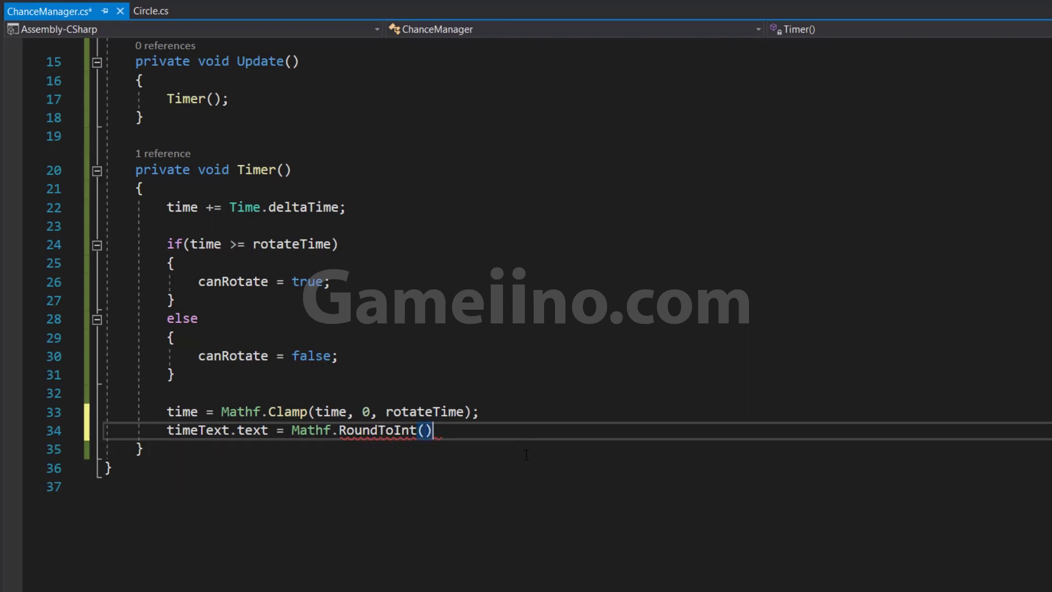
type("time")
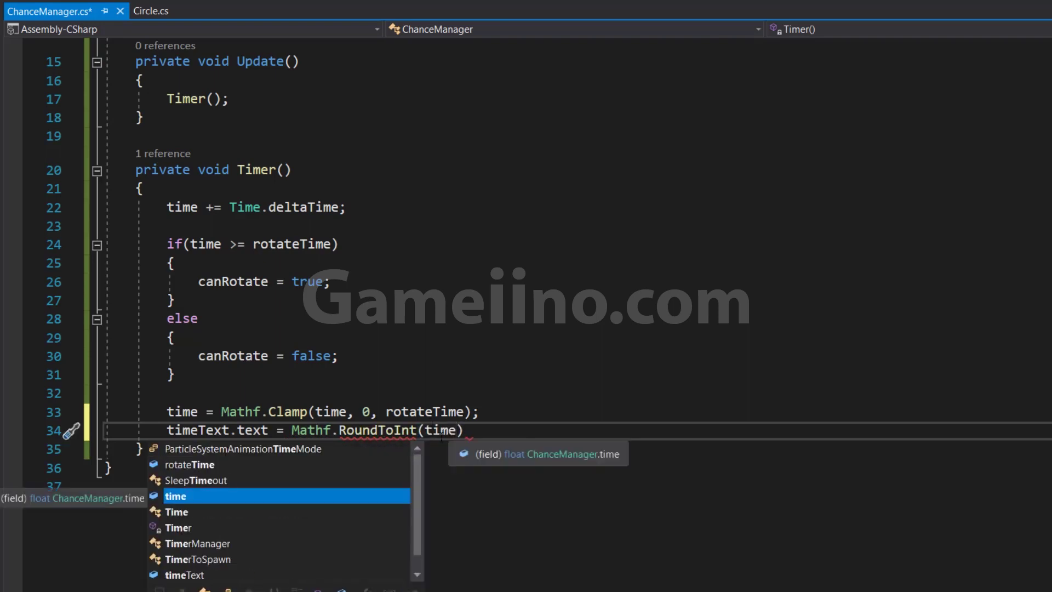
type(")")
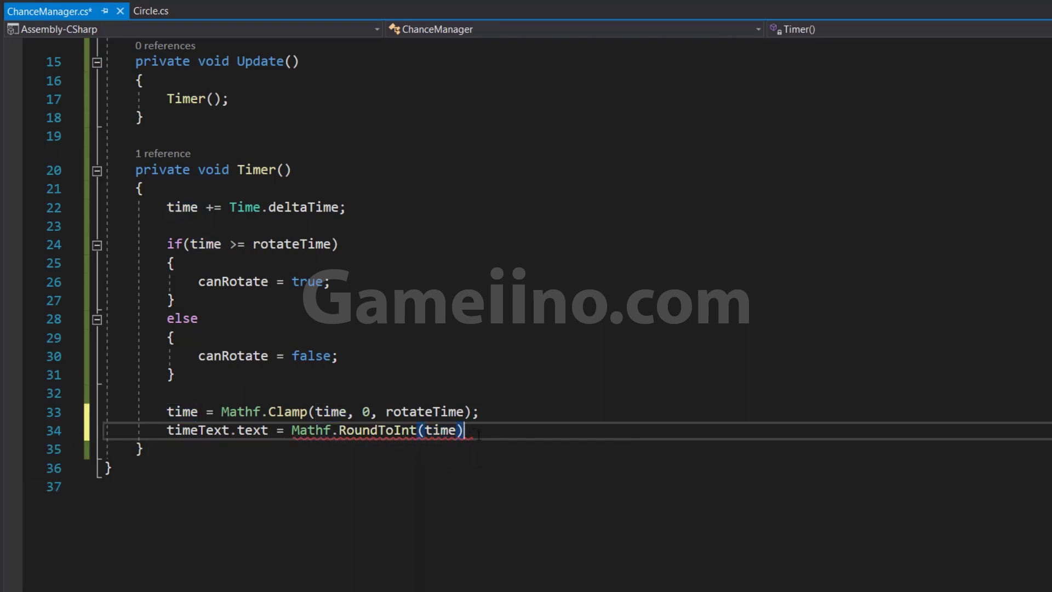
type(".")
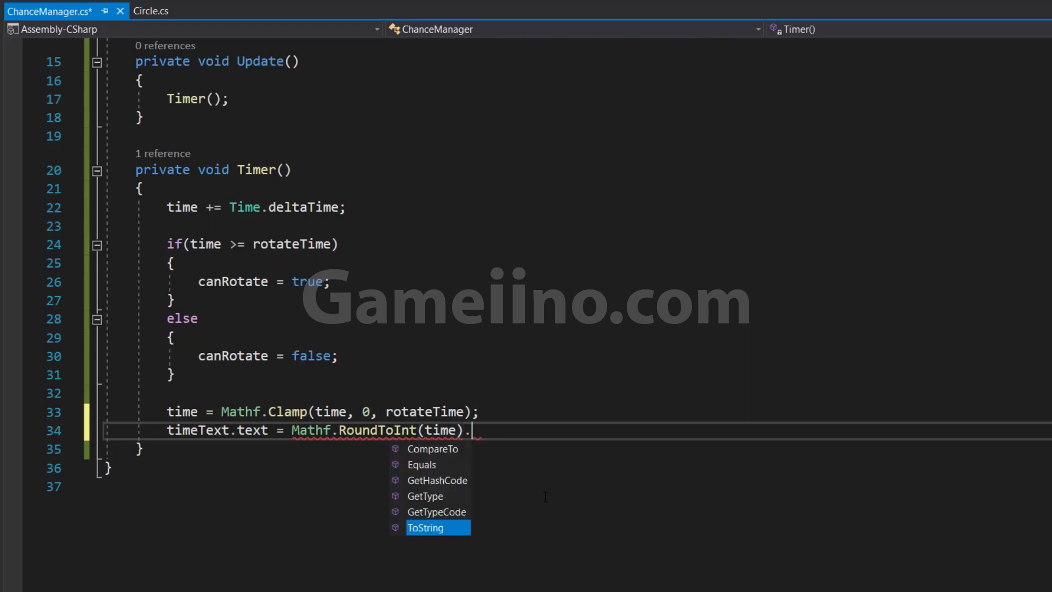
type("To")
key("Tab")
type("();")
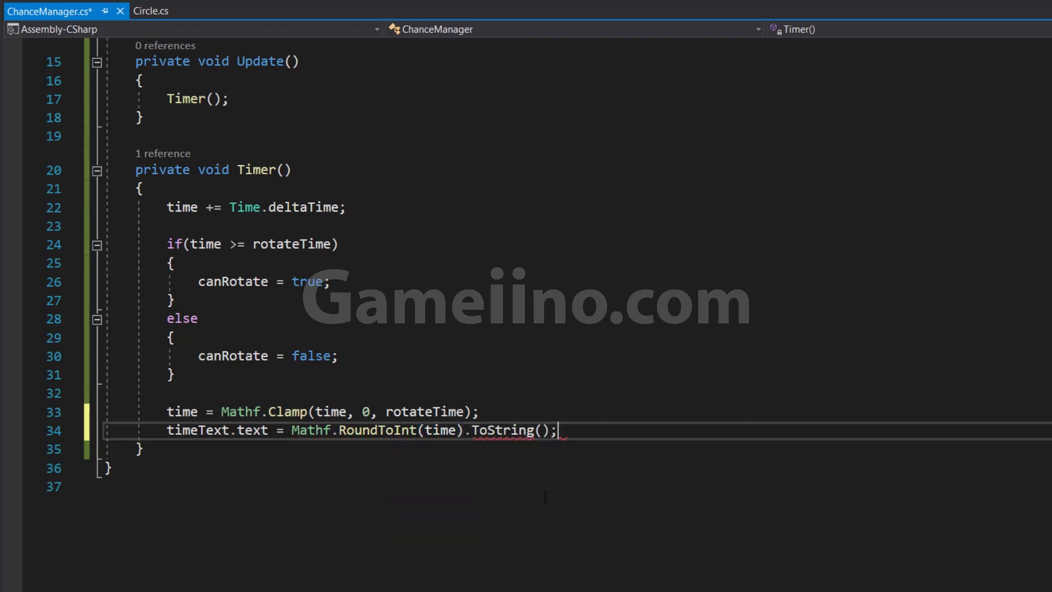
key("ctrl+s")
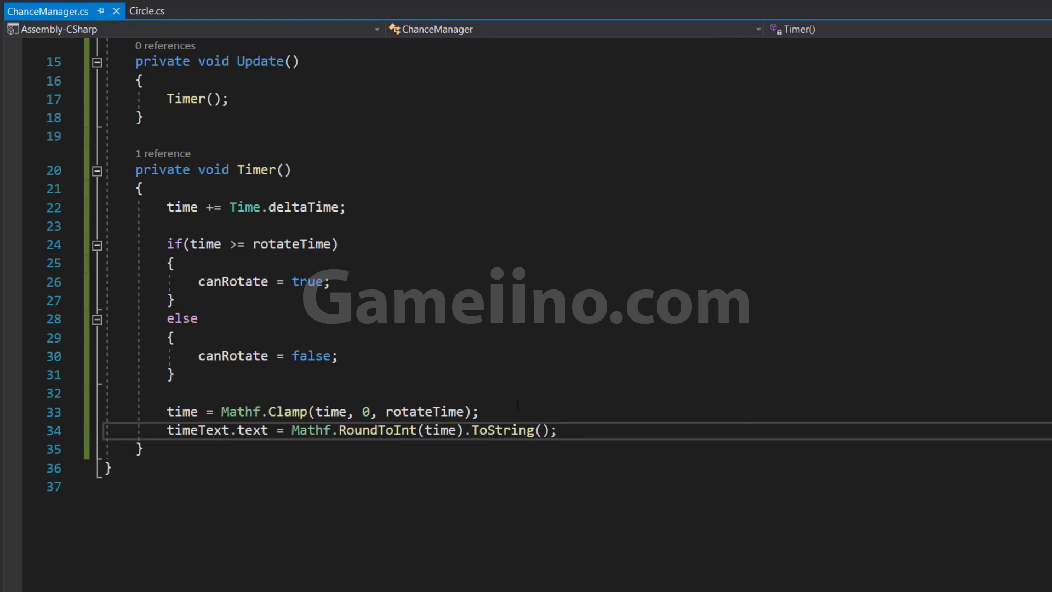
Append + "/" + rotateTime.ToString() to the timeText assignment
key("Left")
type("+ ")
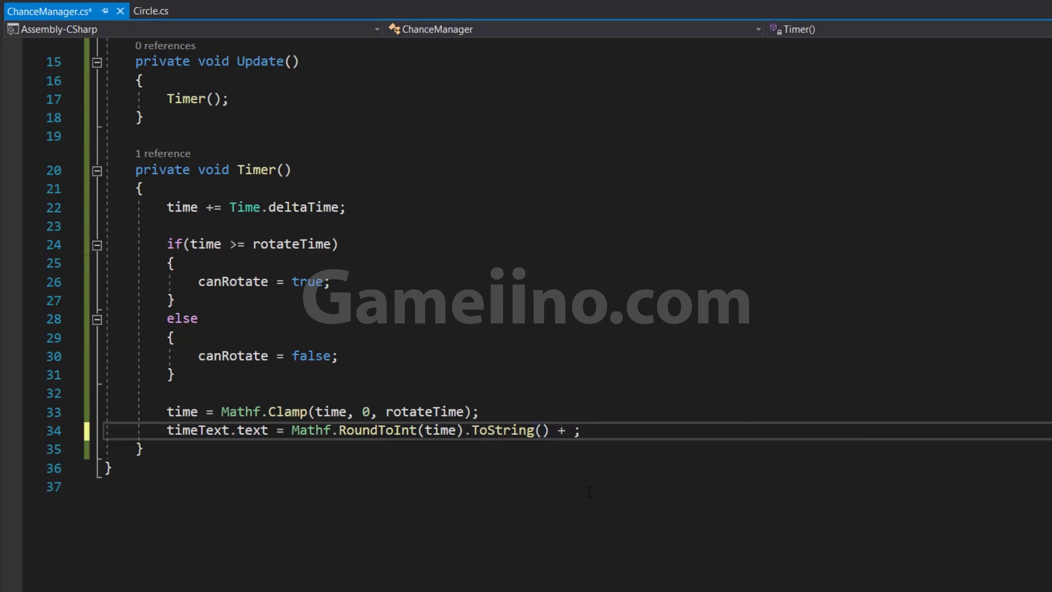
type("\"/\"")
type(" + ")
type("rota")
key("Tab")
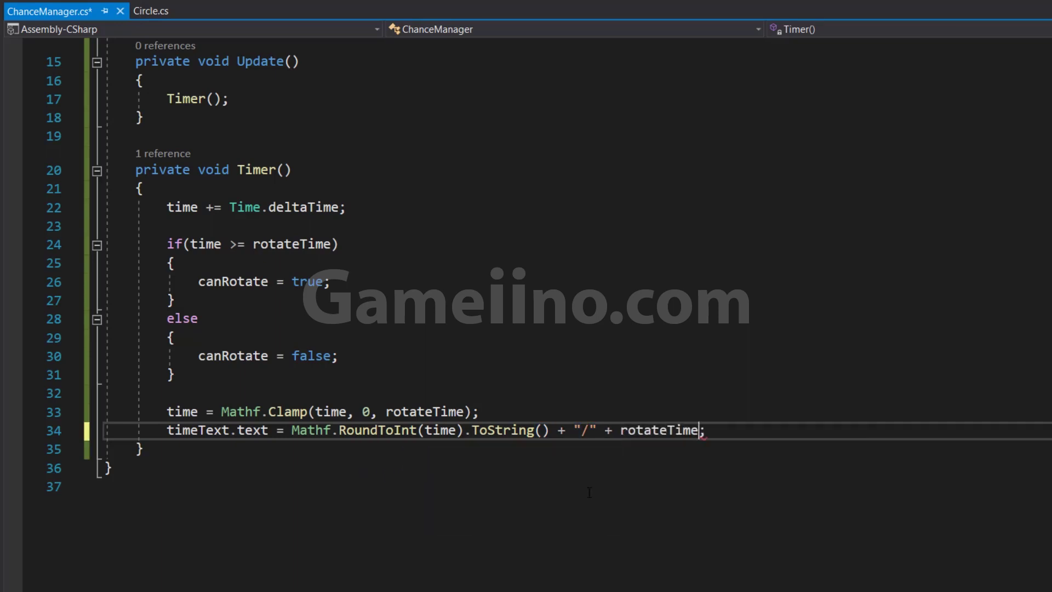
type(".To")
key("Tab")
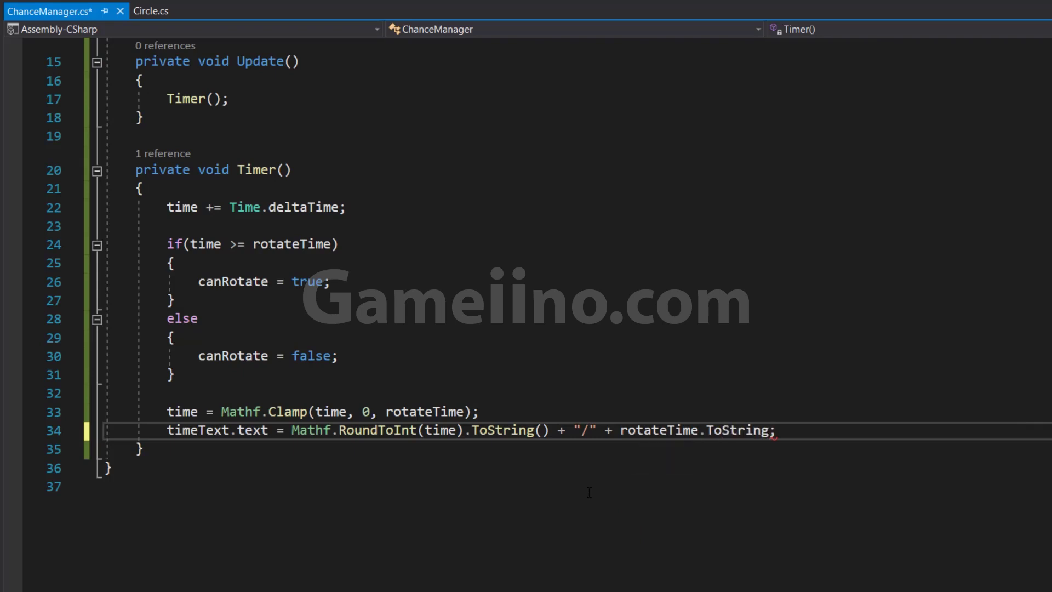
Remove the stray semicolon, space out the "/" separator, and save ChanceManager.cs
type("();")
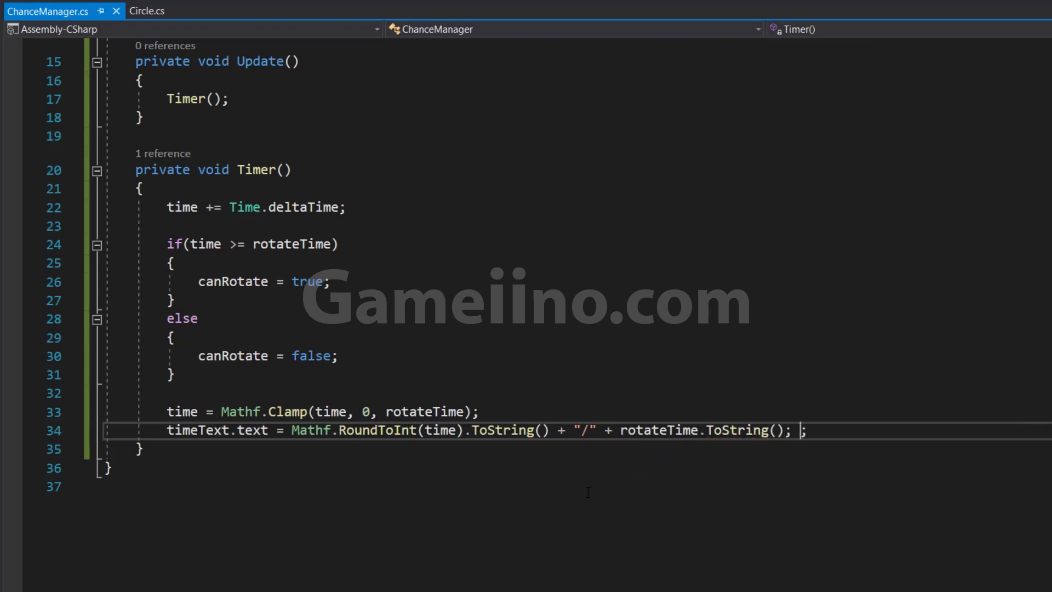
key("Delete")
key("Delete")
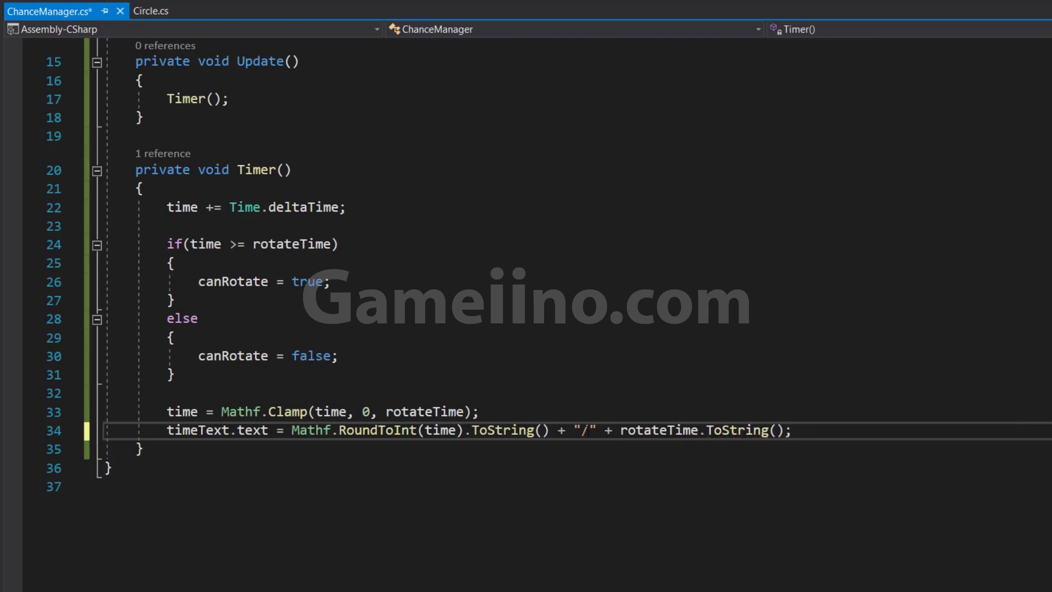
left_click(590, 430)
key("Left")
key("Left")
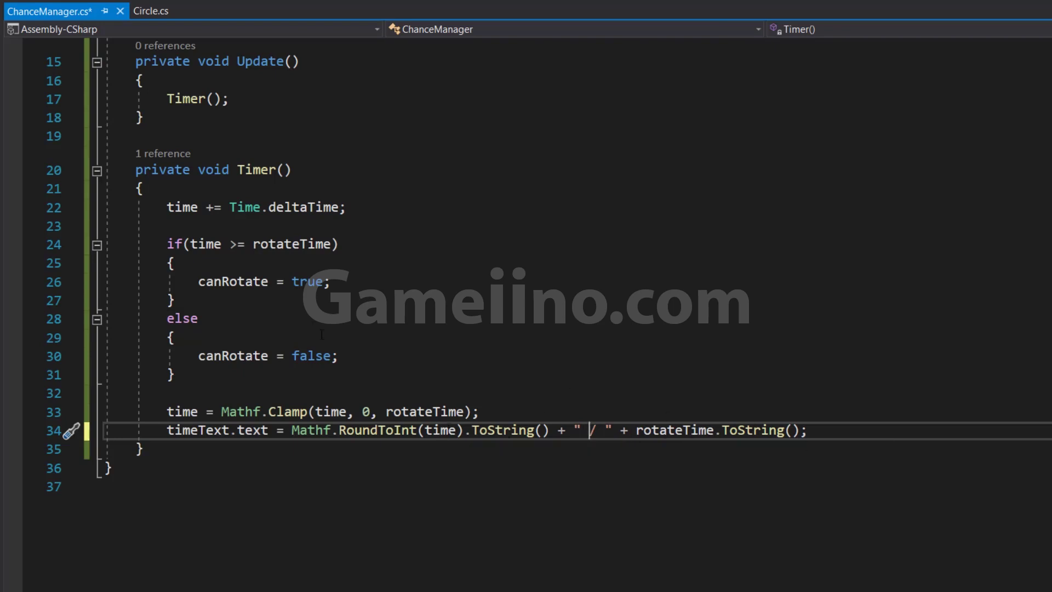
key("ctrl+s")
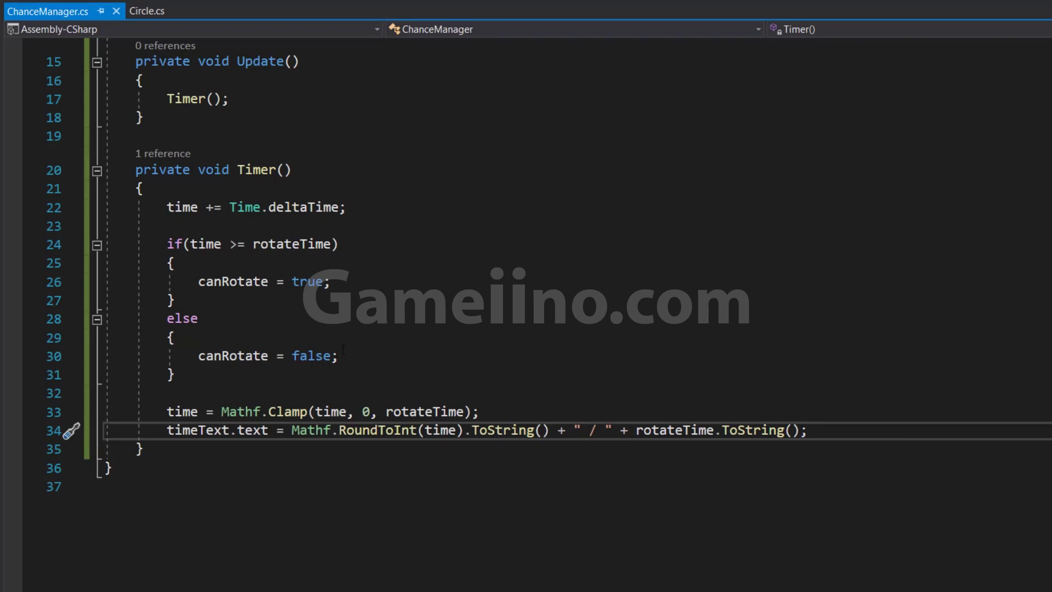
scroll(176, 211, "up", 2)
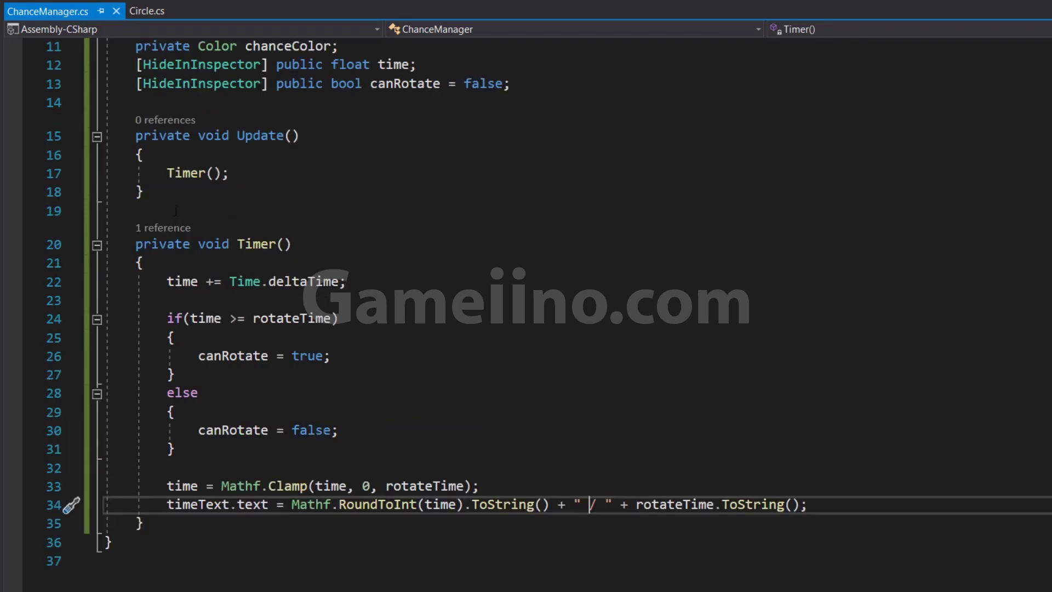
Below the Timer() call in Update, start typing if(circle.inRotate
left_click(262, 173)
key("Return")
key("Return")
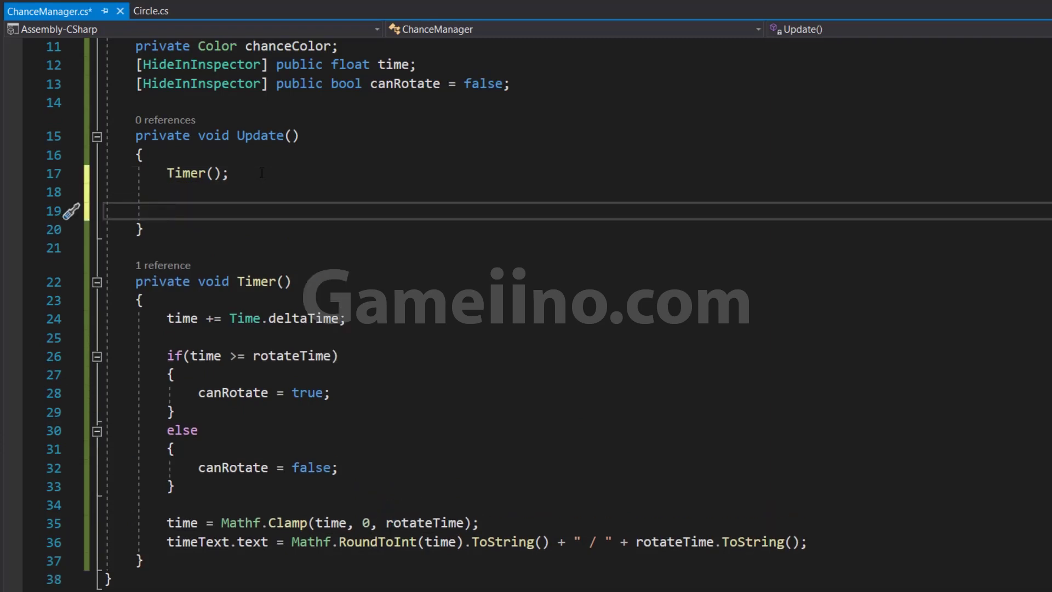
type("if(cir")
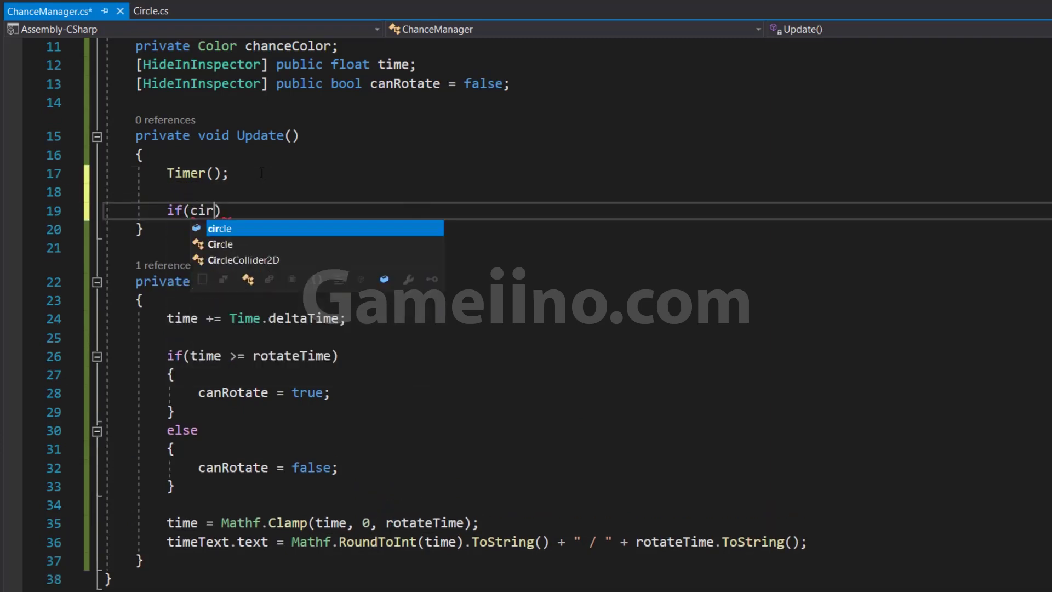
type("cle.")
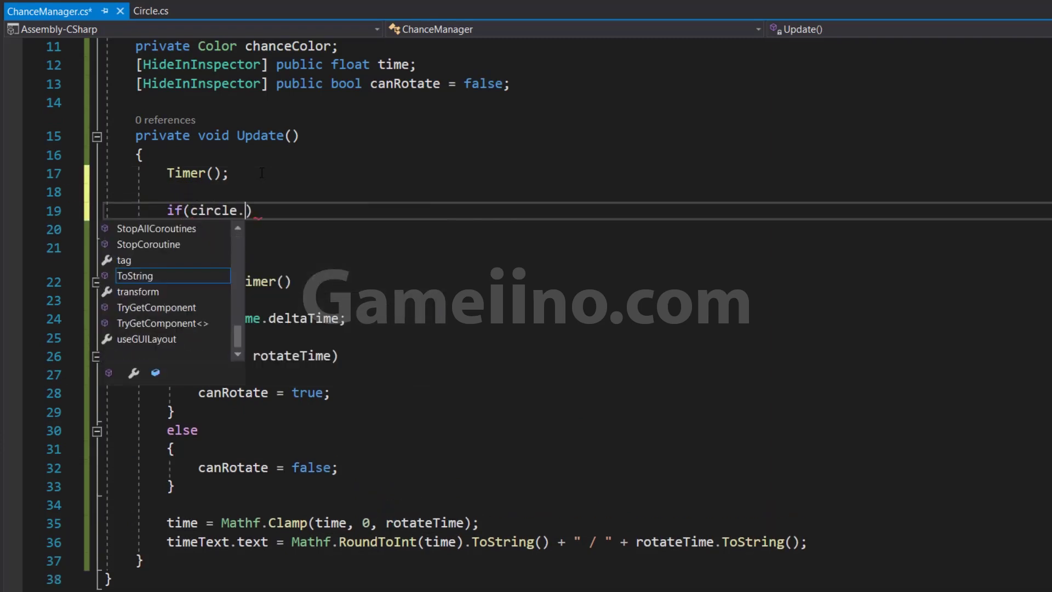
type("inR")
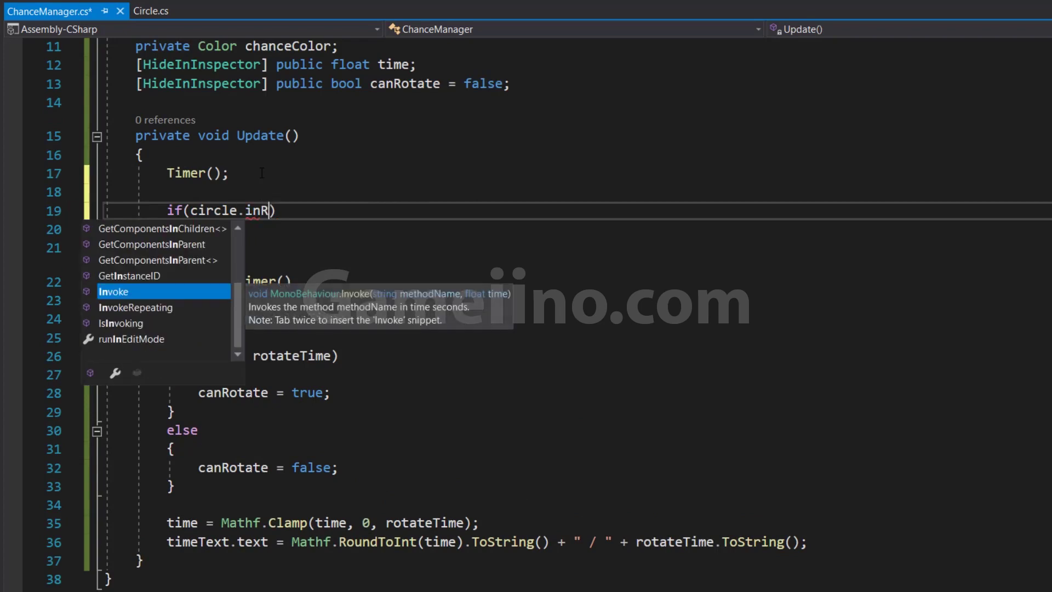
type("o")
In Circle.cs, make inRotate a [HideInInspector] public field and save the script
left_click(151, 10)
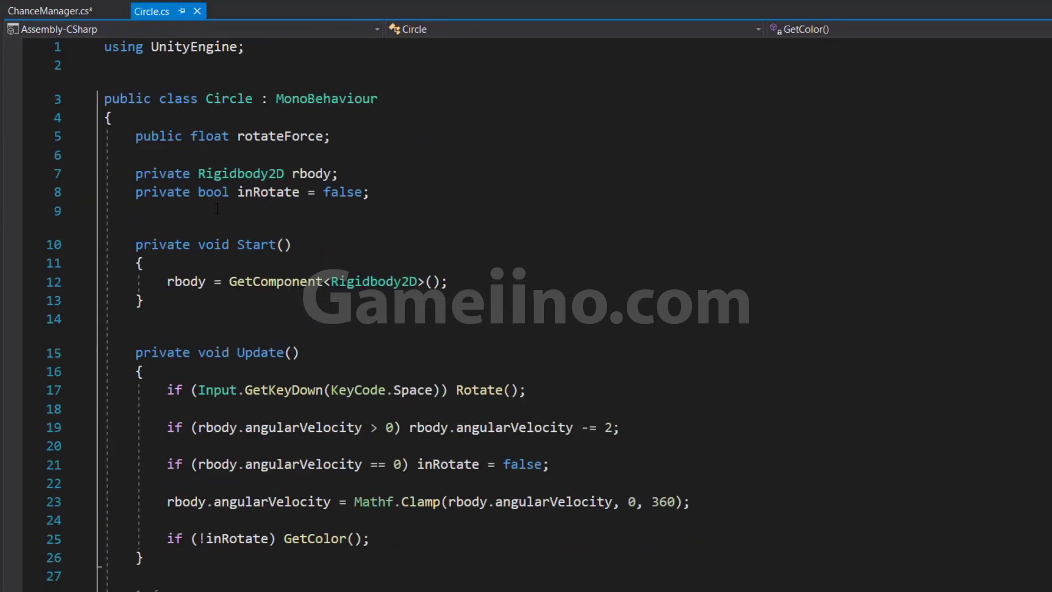
double_click(173, 196)
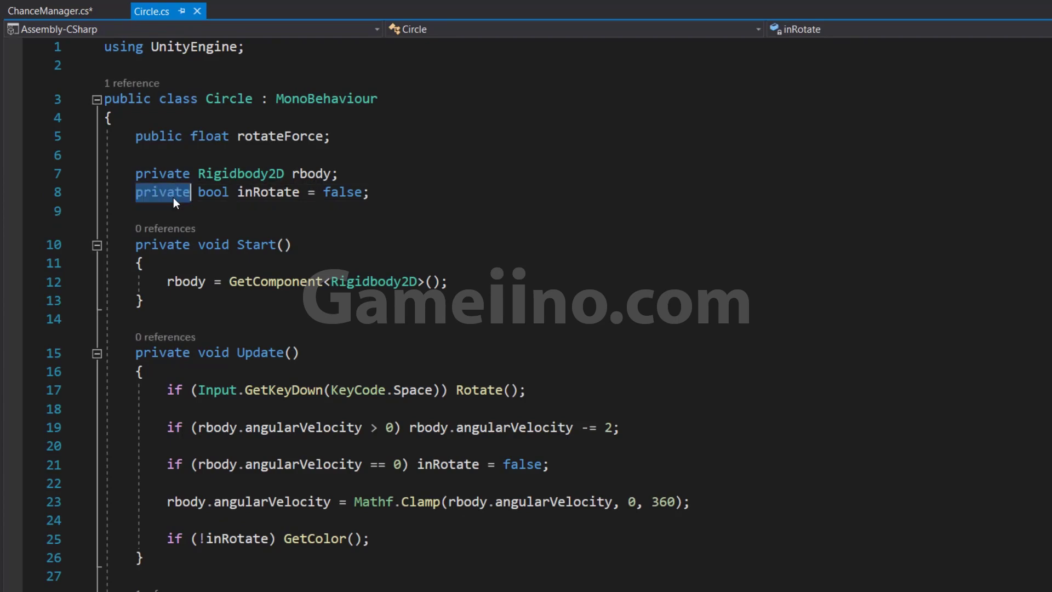
type("public")
key("Home")
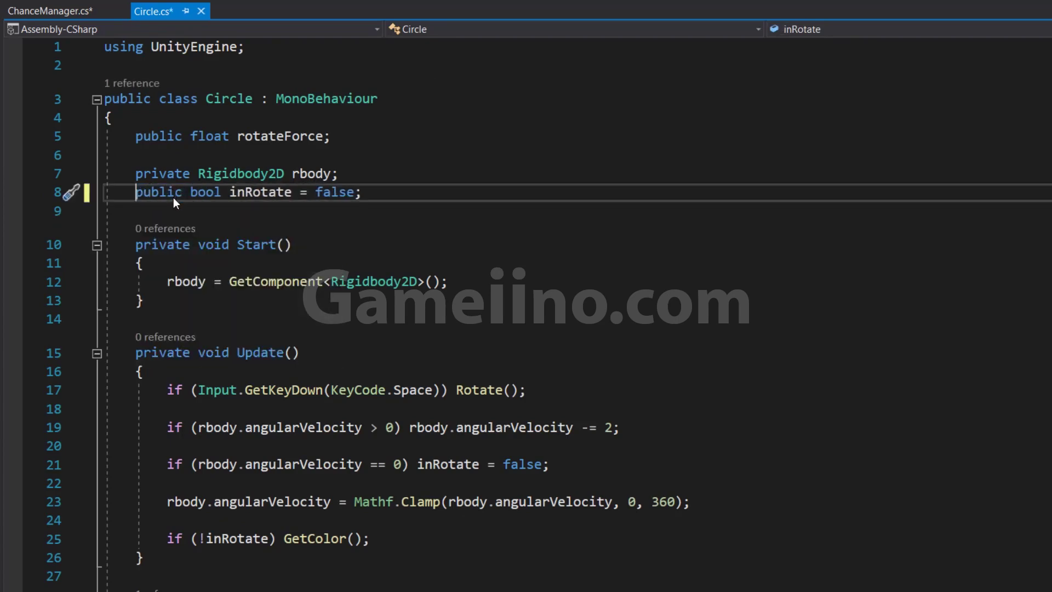
type("[]")
key("Left")
type("Hide")
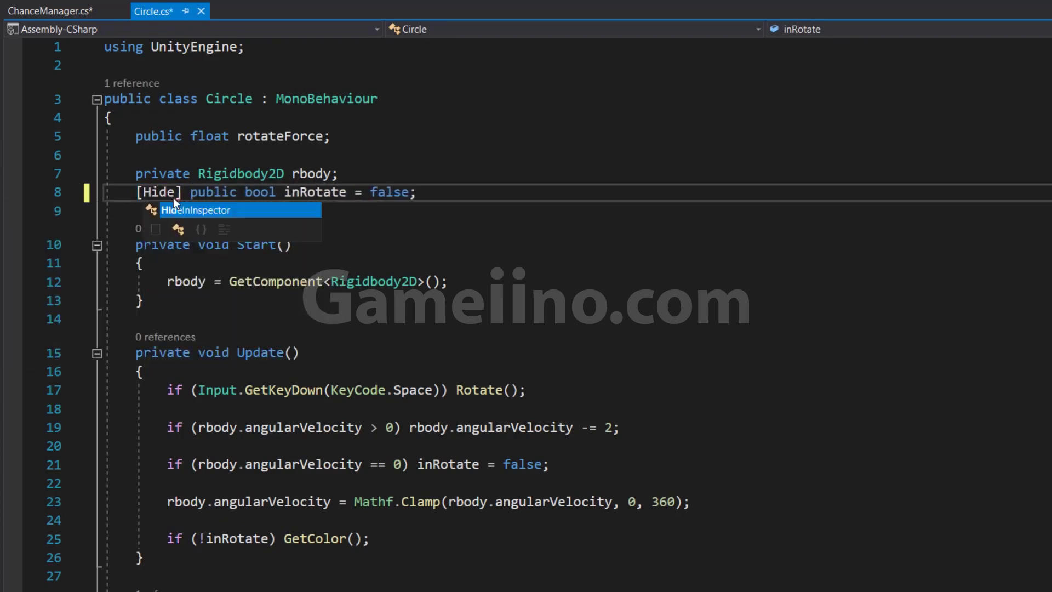
key("Tab")
key("ctrl+s")
key("ctrl+Tab")
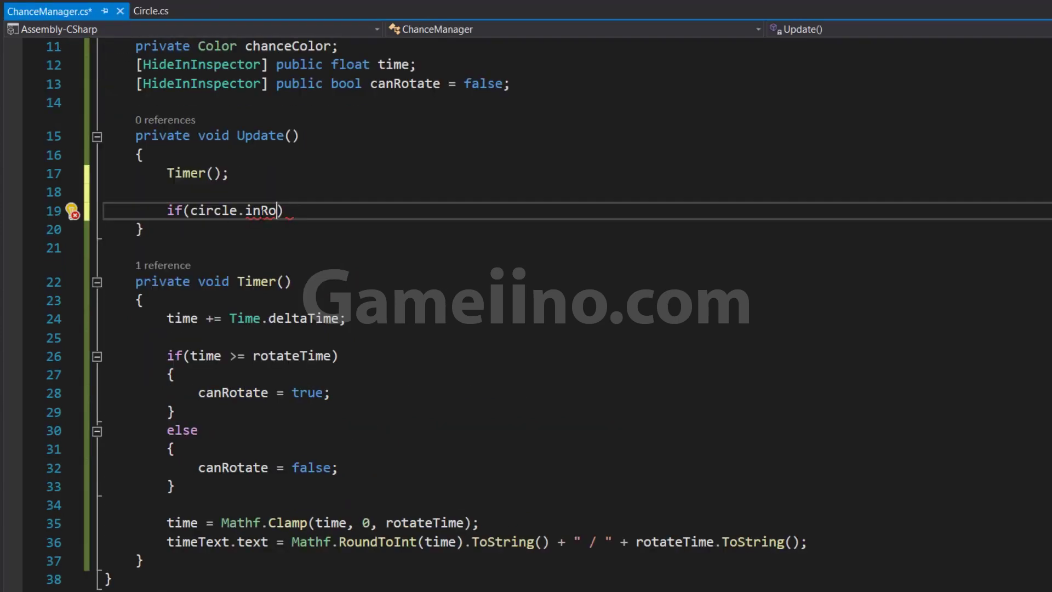
Complete the condition as if (!circle.inRotate) and open its brace block
type("tae")
key("BackSpace")
type("te")
key("Right")
type("{")
key("Return")
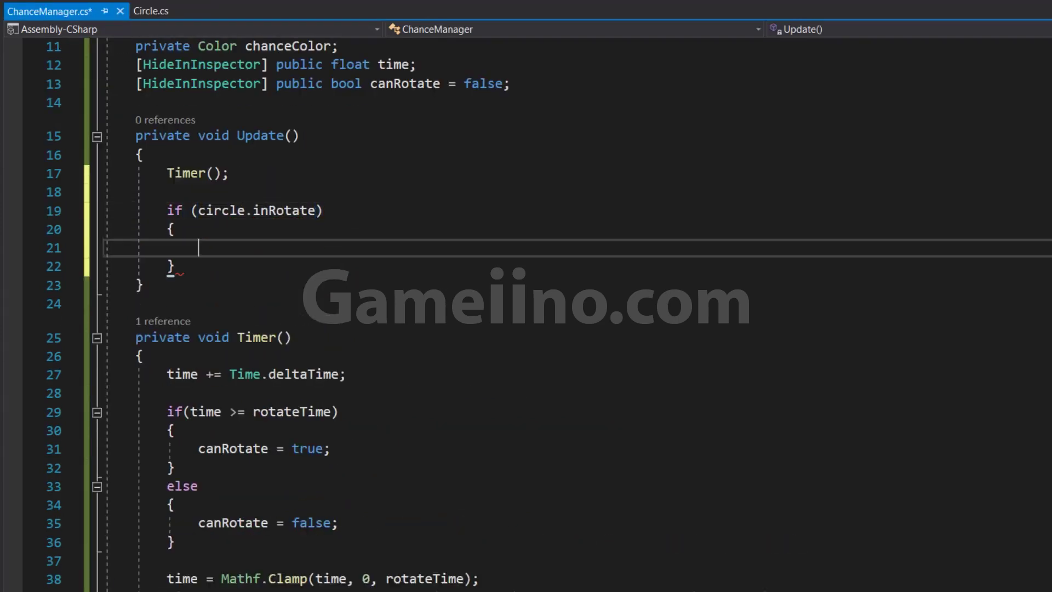
left_click(198, 211)
type("!")
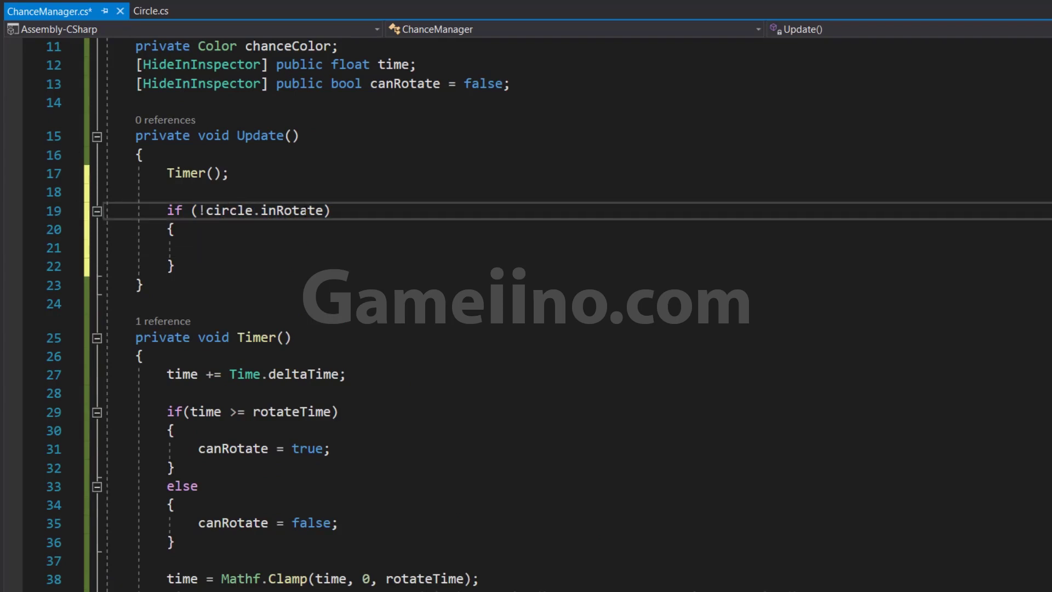
Write chanceColor = circle.GetColor; inside the if block
left_click(231, 249)
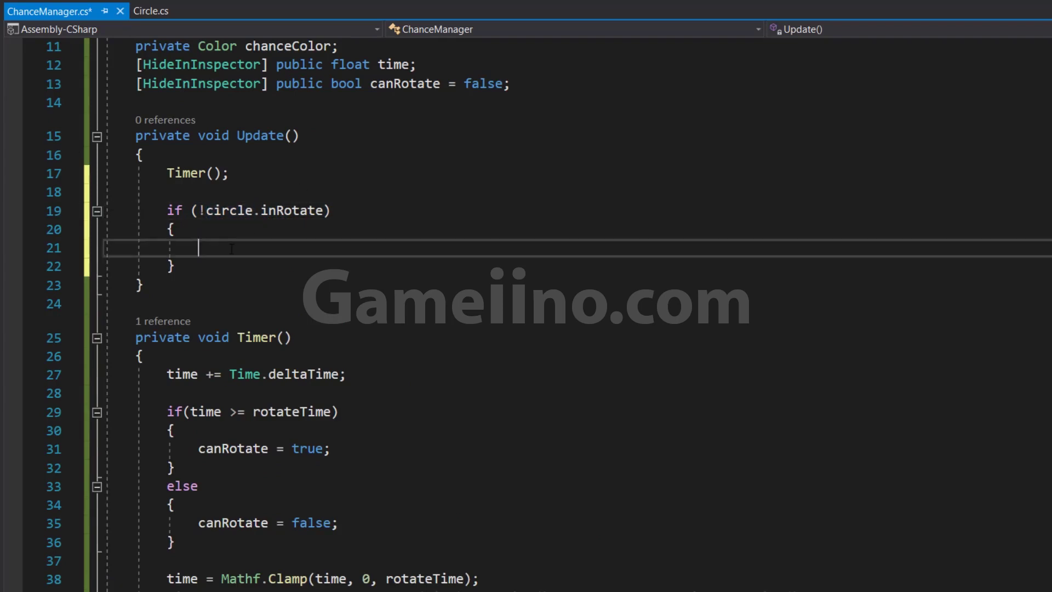
type("chanceColor")
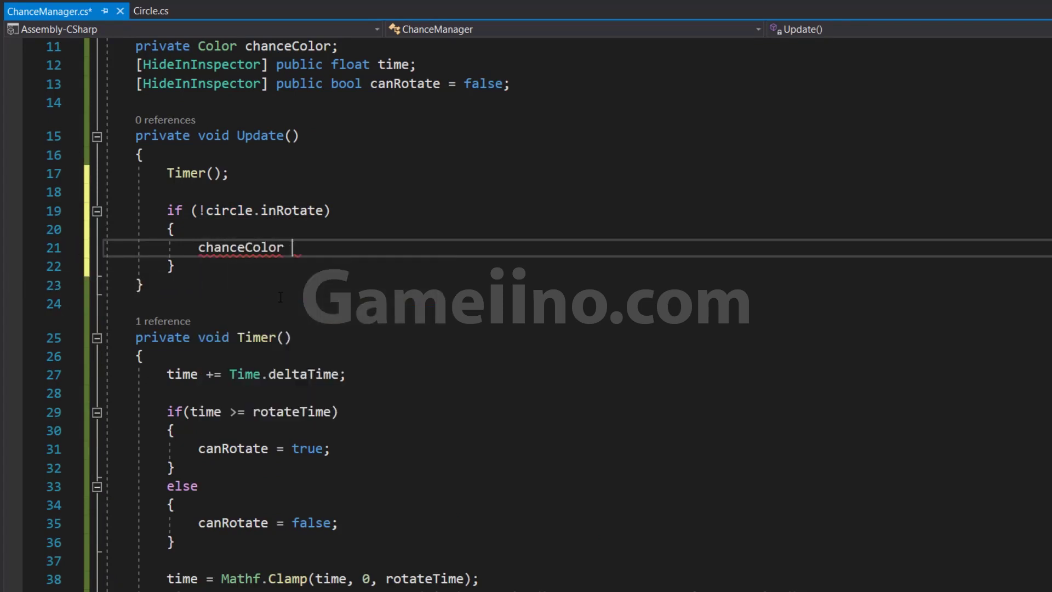
type(" = circ")
key("Tab")
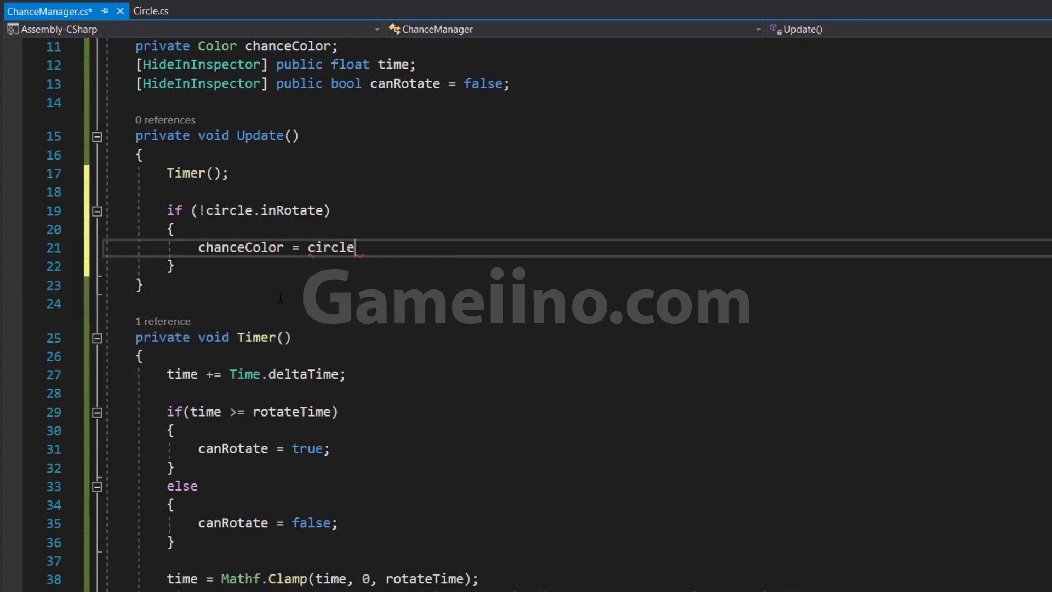
type(".Ge")
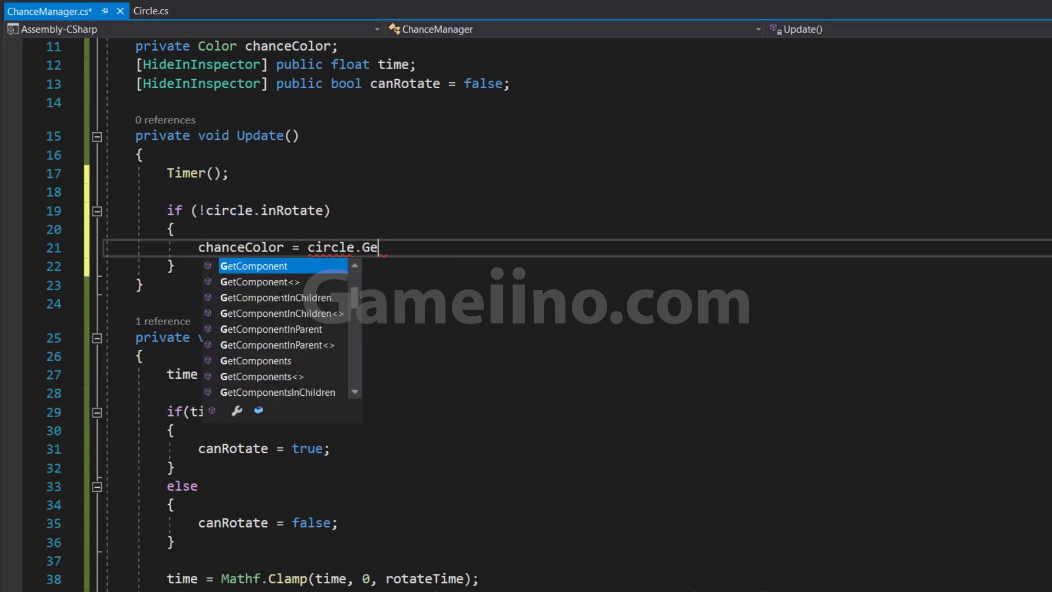
type("t")
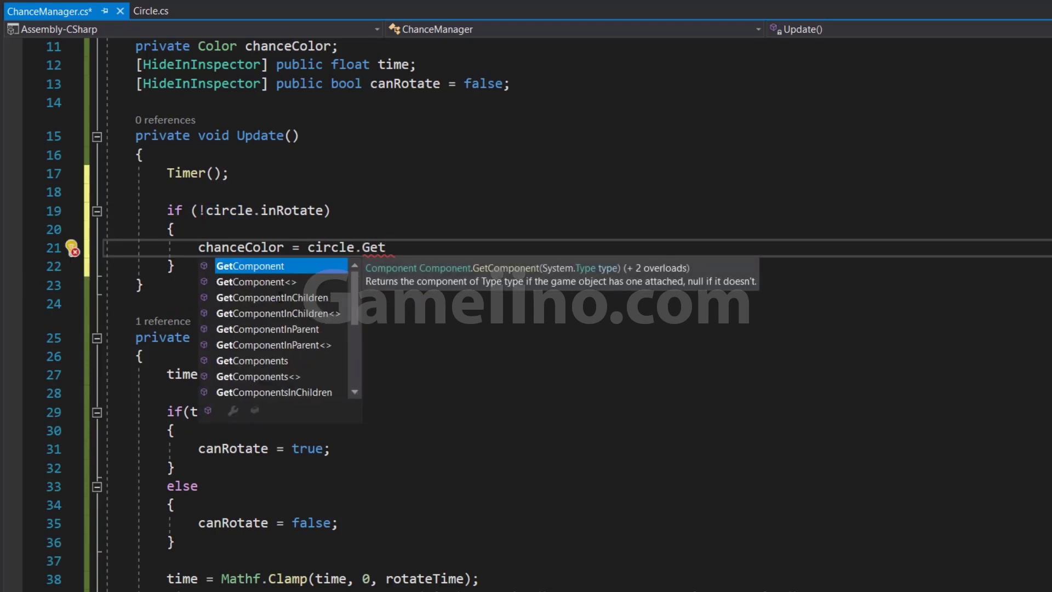
type("Col")
key("Return")
key("BackSpace")
key("BackSpace")
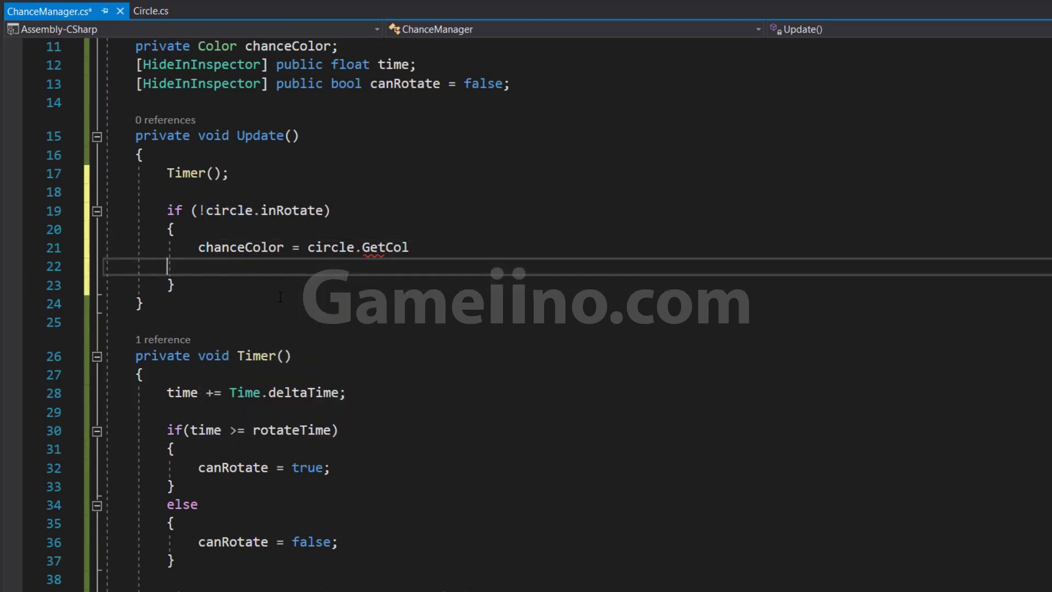
key("BackSpace")
key("BackSpace")
key("BackSpace")
type("olor")
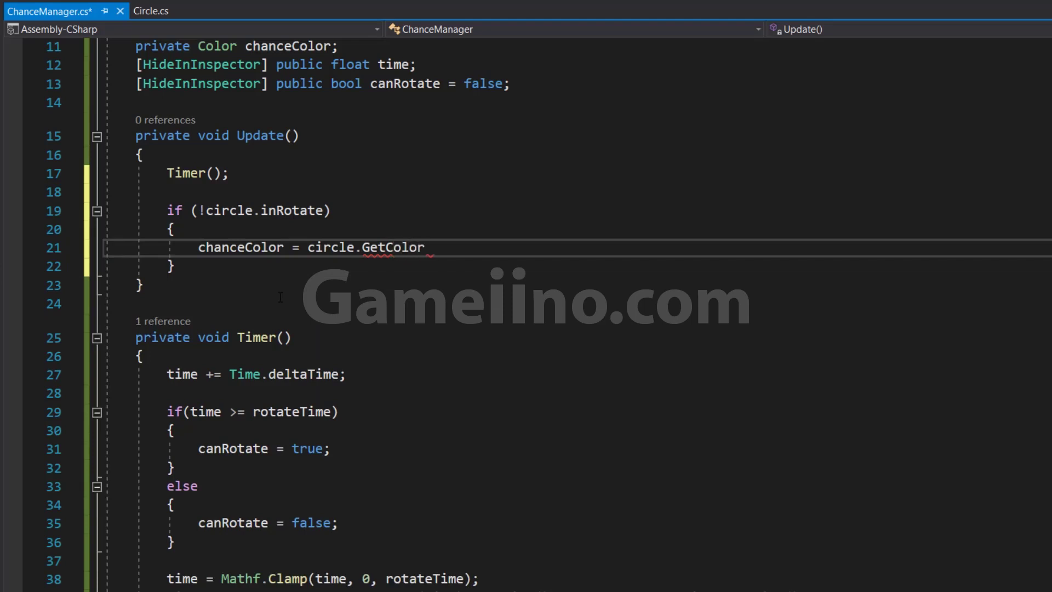
type(";")
In Circle.cs, change GetColor's return type to Color, add return chanceColor;, and save
left_click(150, 11)
scroll(220, 412, "down", 5)
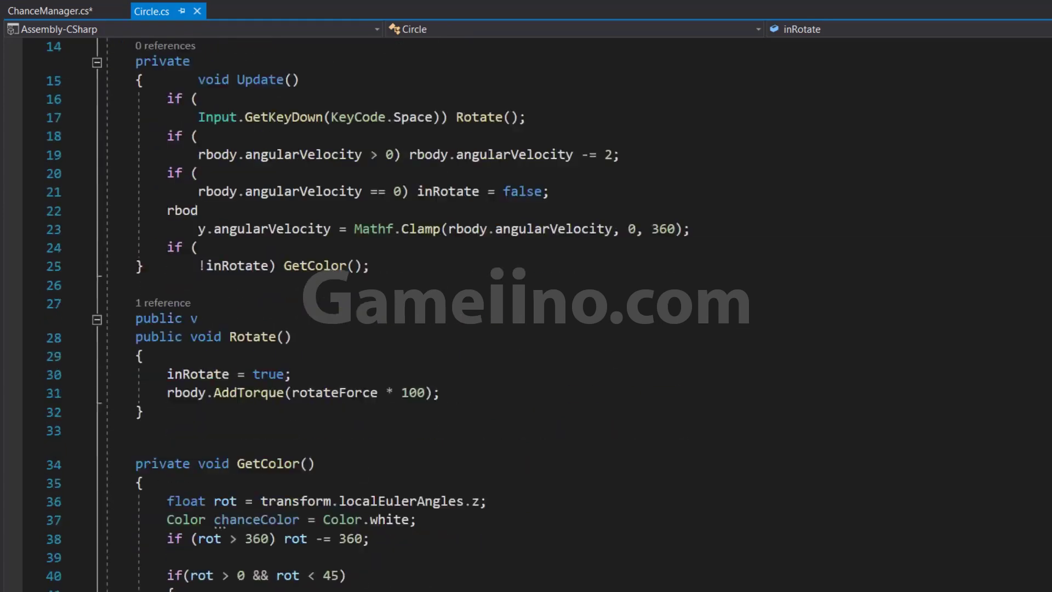
double_click(214, 412)
type("C")
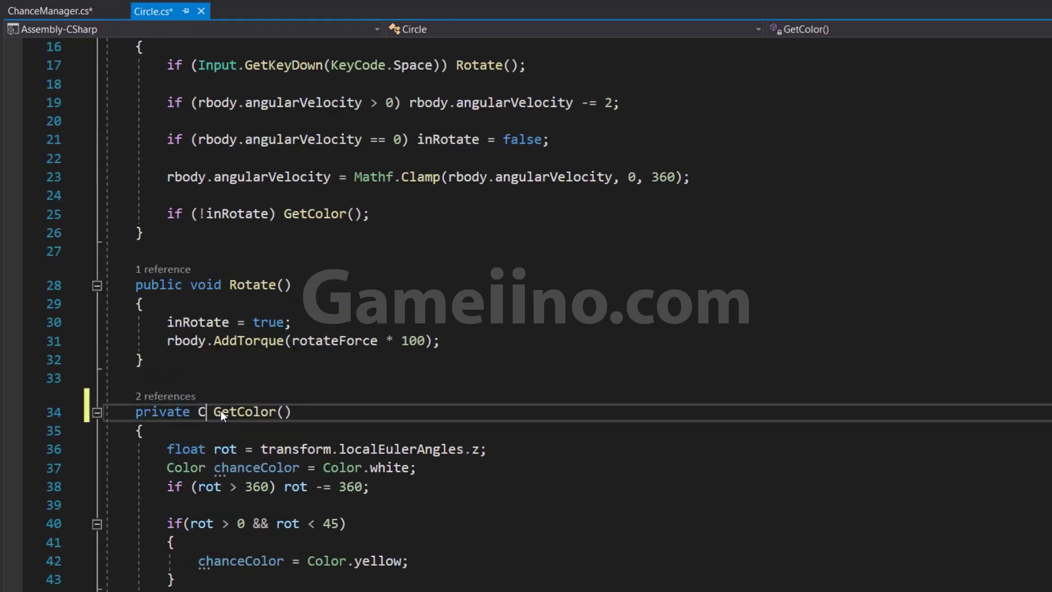
type("olor")
left_click(352, 410)
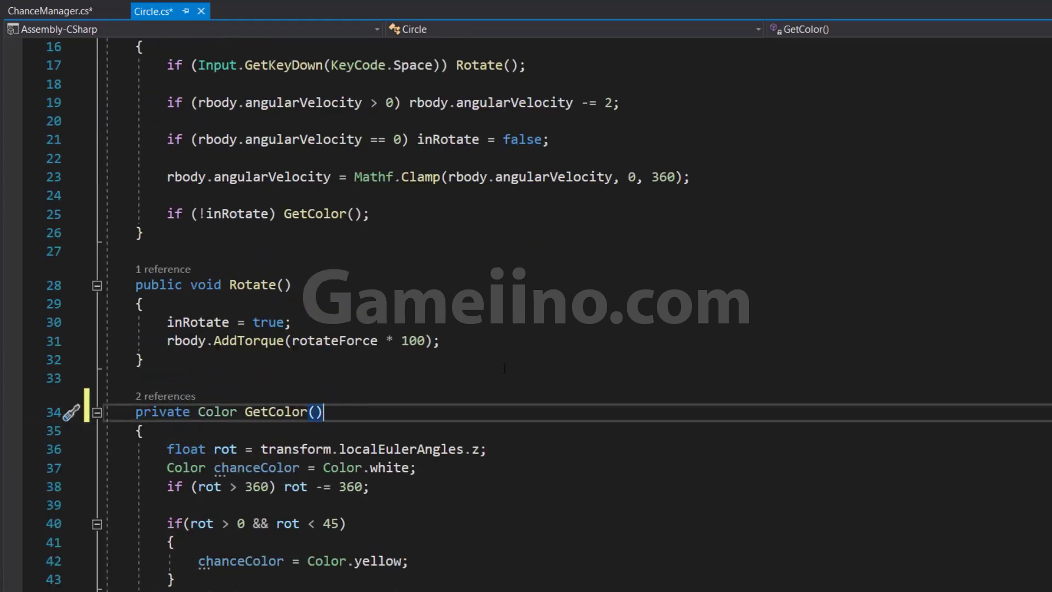
scroll(548, 316, "down", 1)
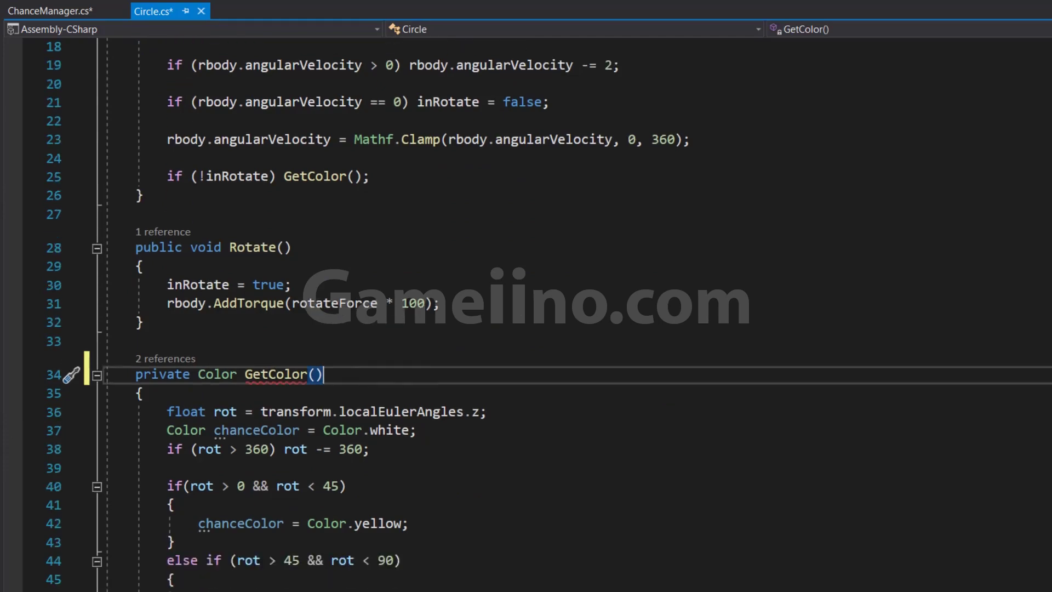
scroll(548, 316, "down", 2)
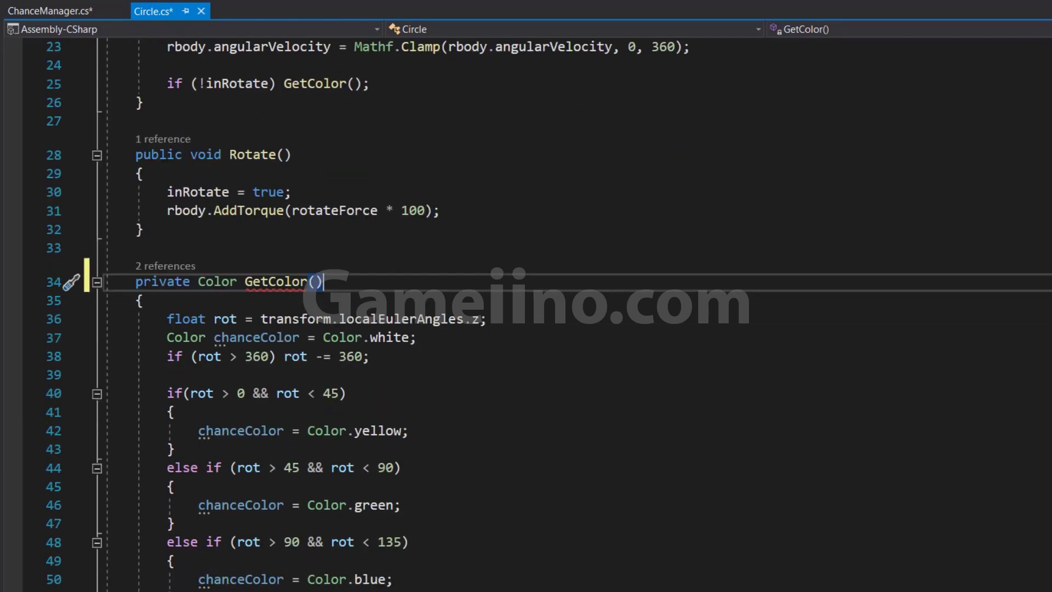
scroll(548, 316, "down", 3)
scroll(548, 315, "down", 8)
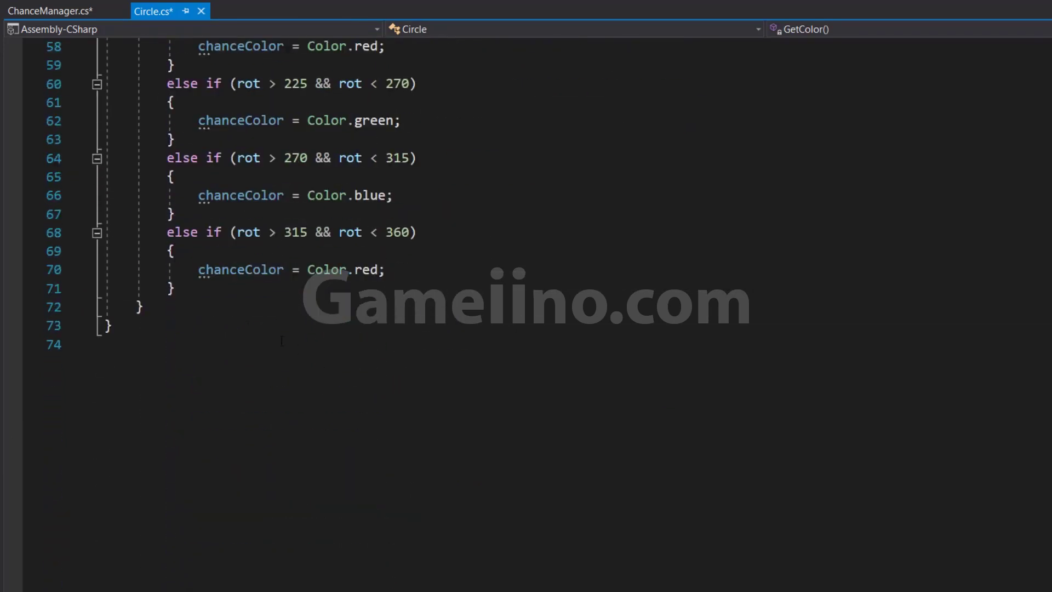
left_click(195, 296)
key("Return")
key("Return")
type("r")
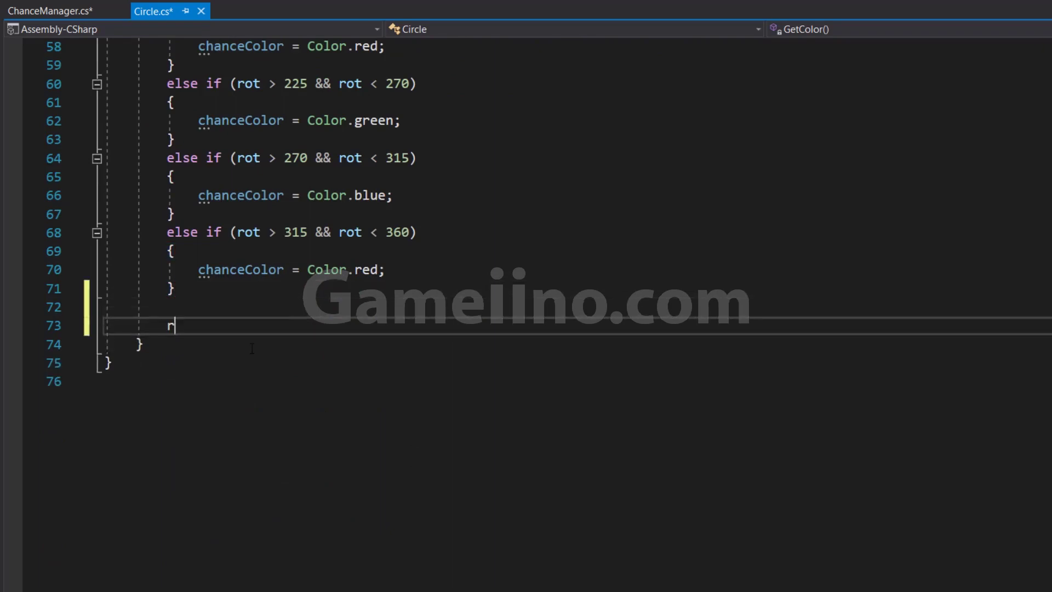
type("eturn")
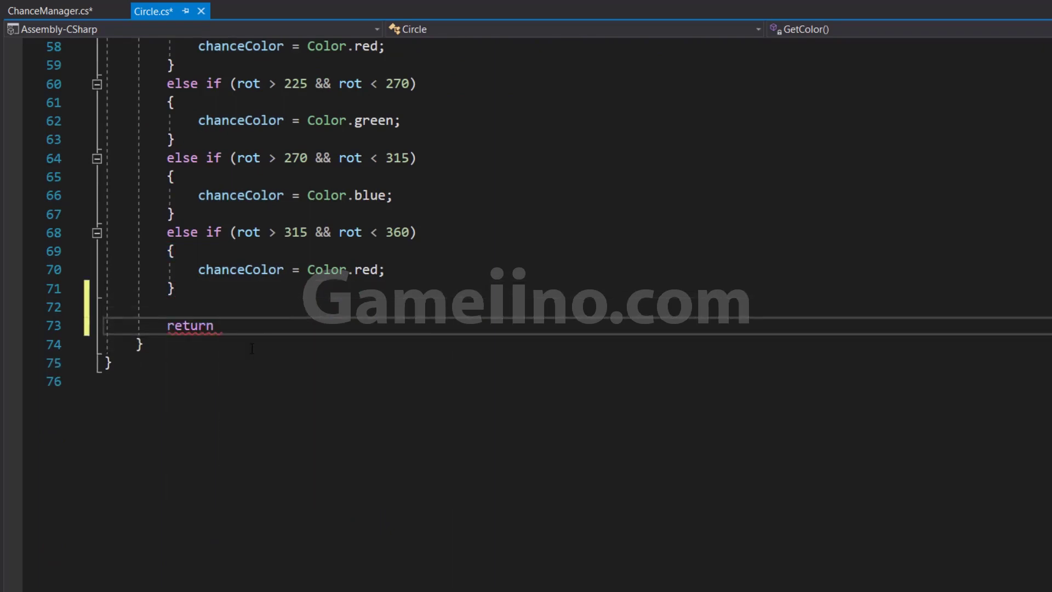
type(" chan")
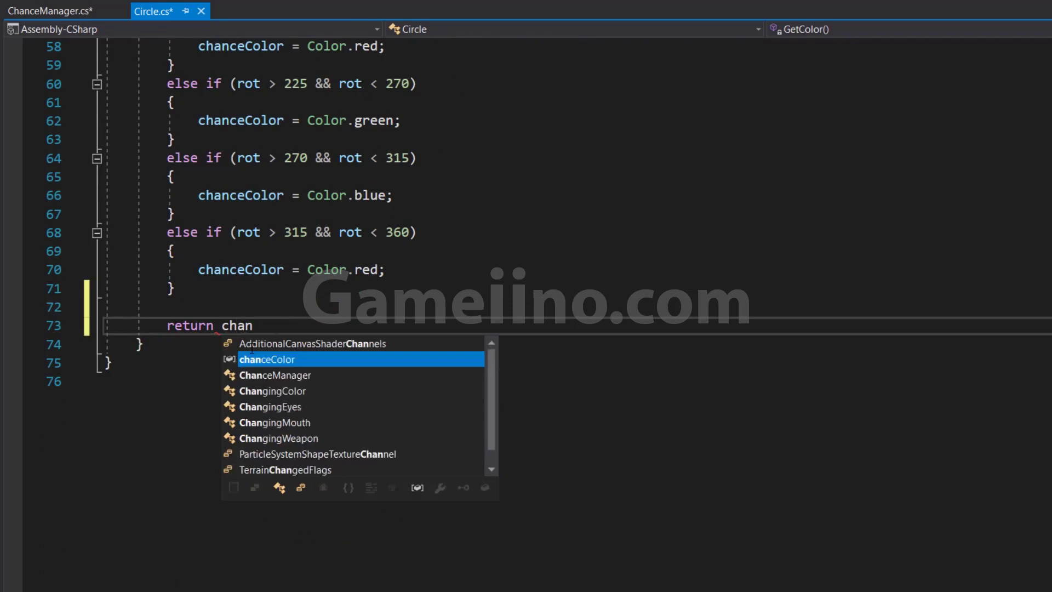
key("Tab")
type(";")
key("ctrl+s")
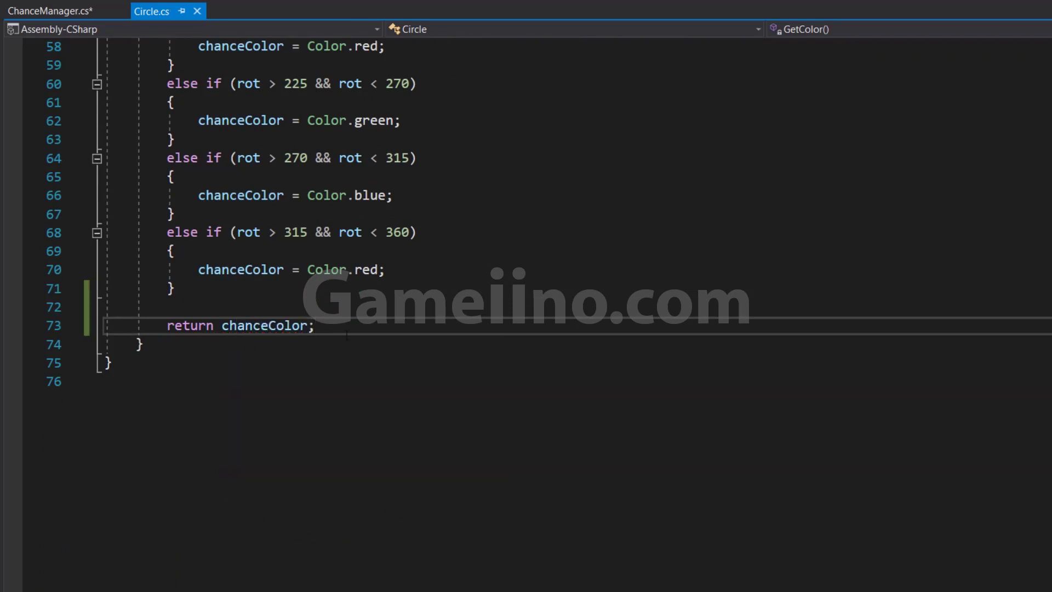
Call GetColor() in ChanceManager, make Circle's GetColor public, and save
left_click(61, 12)
left_click(425, 247)
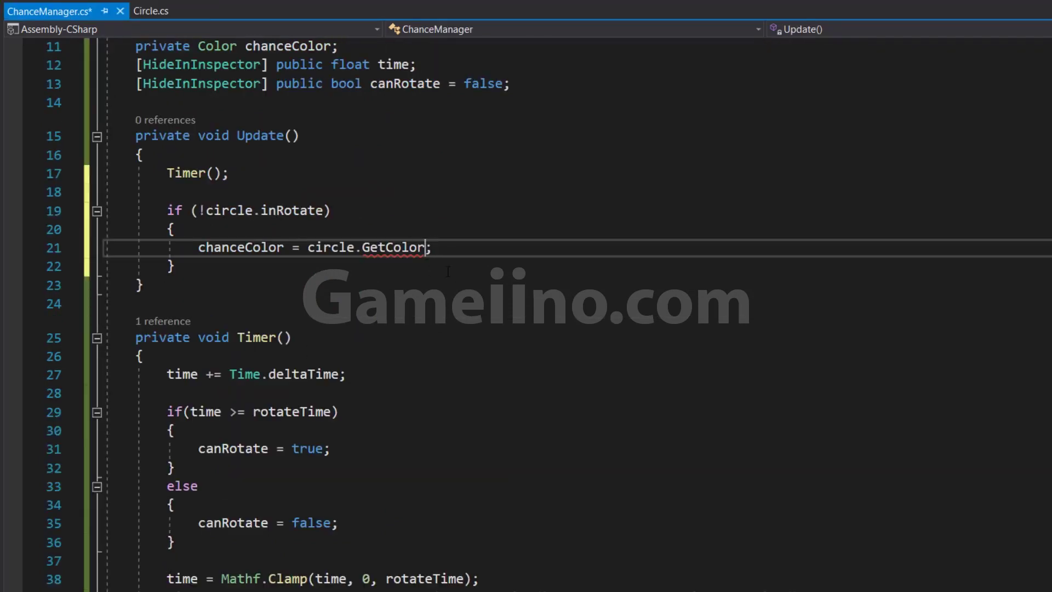
type("();")
key("Delete")
key("Delete")
key("F12")
type("public Color GetColor(")
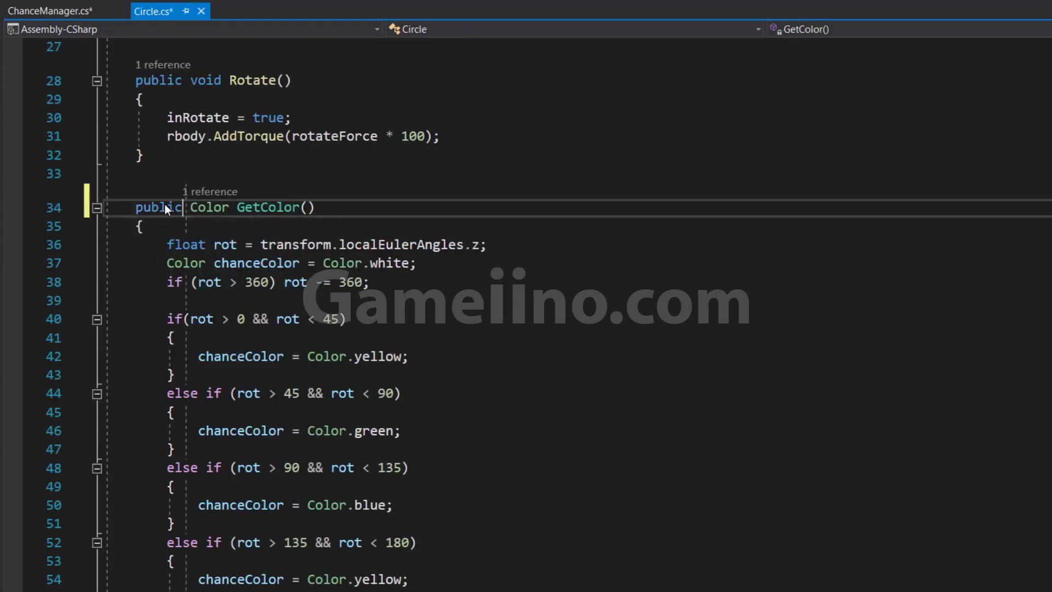
key("ctrl+s")
left_click(49, 11)
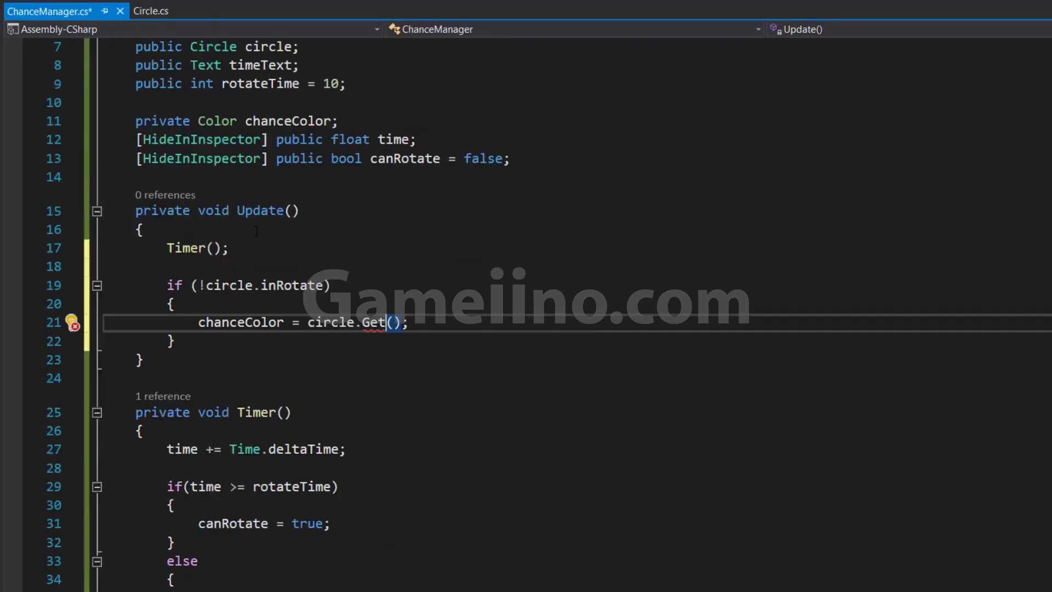
Complete the circle.GetColor() call on line 21 and save ChanceManager.cs
left_click(379, 326)
key("ctrl+space")
key("Return")
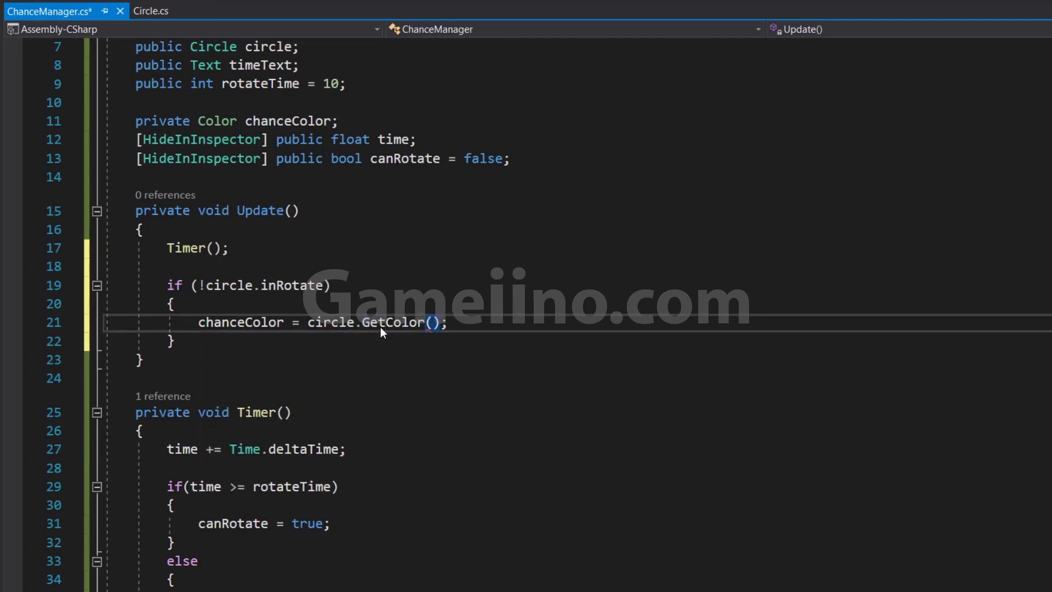
key("ctrl+s")
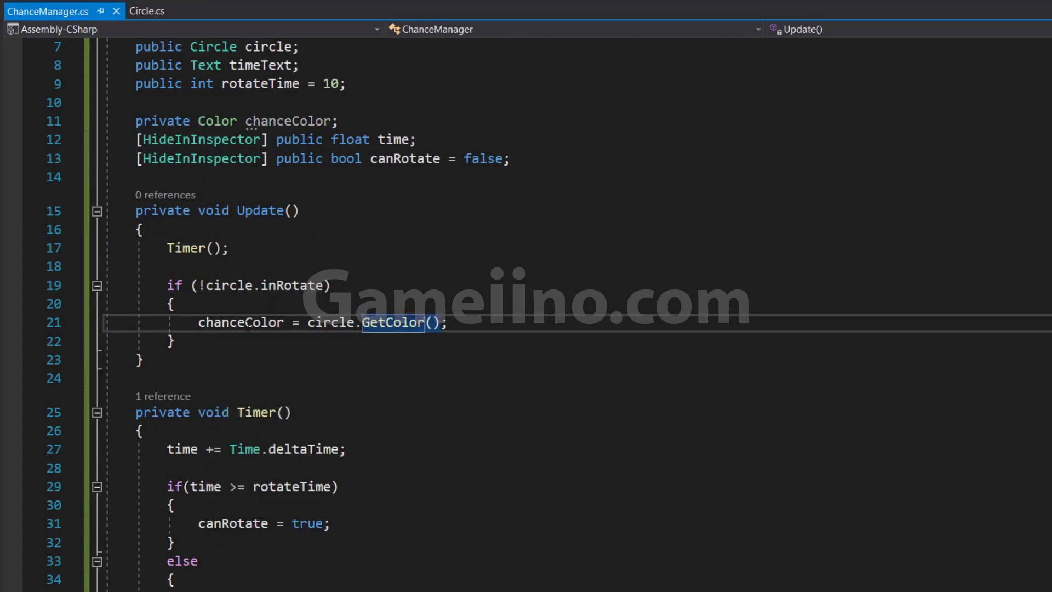
Start a new line below line 21 with chanceSprite via autocomplete
left_click(470, 328)
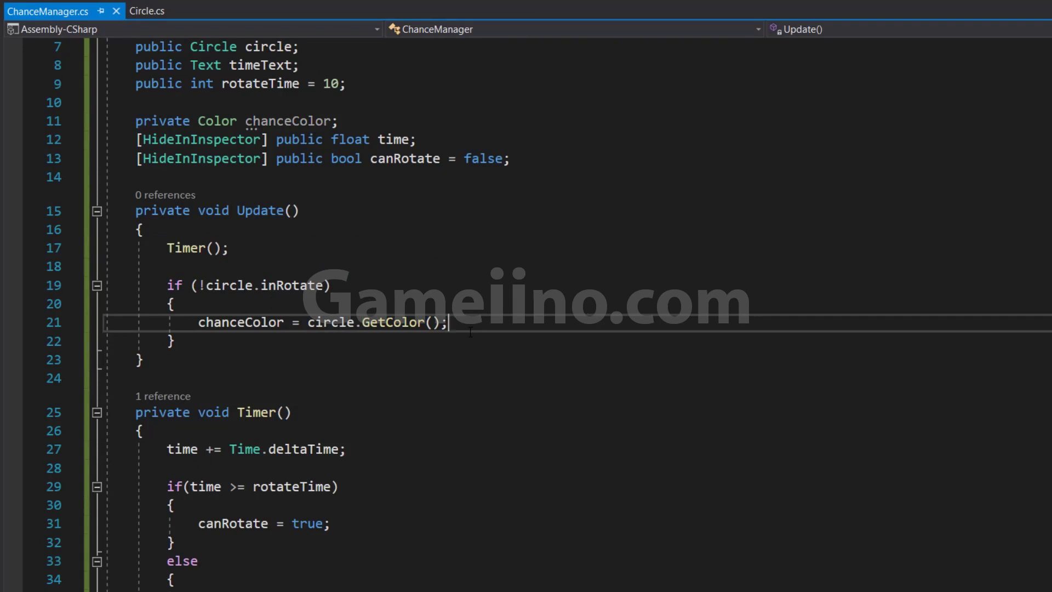
key("Return")
type("chance")
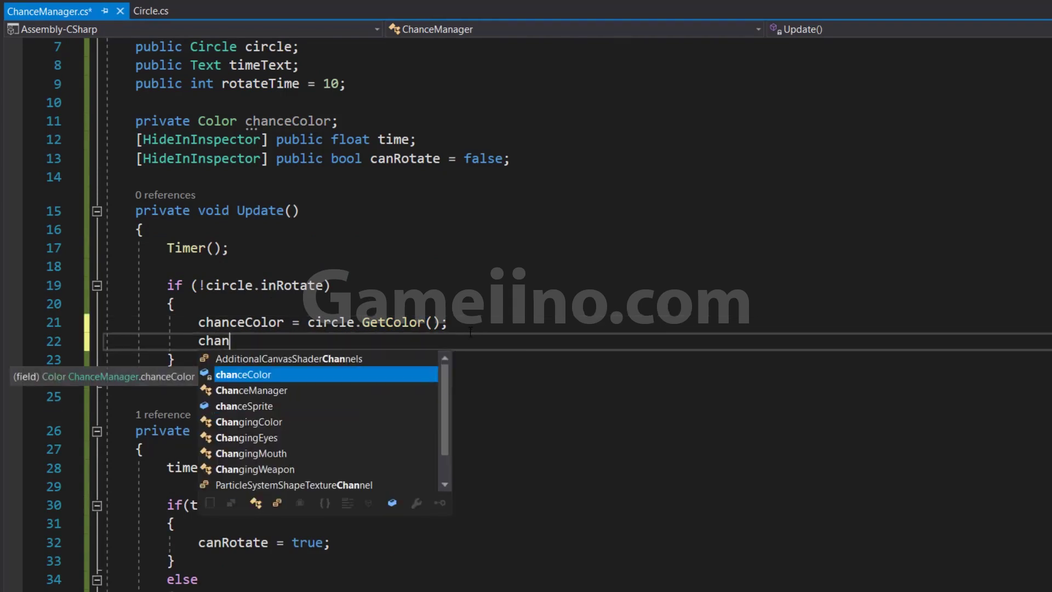
type("S")
key("Tab")
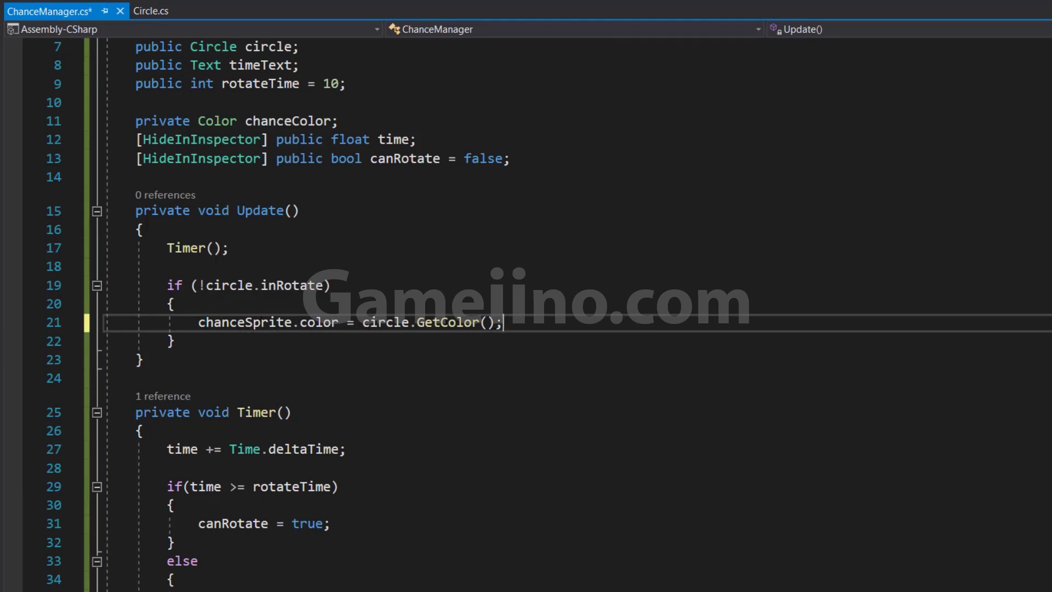
scroll(526, 312, "up", 2)
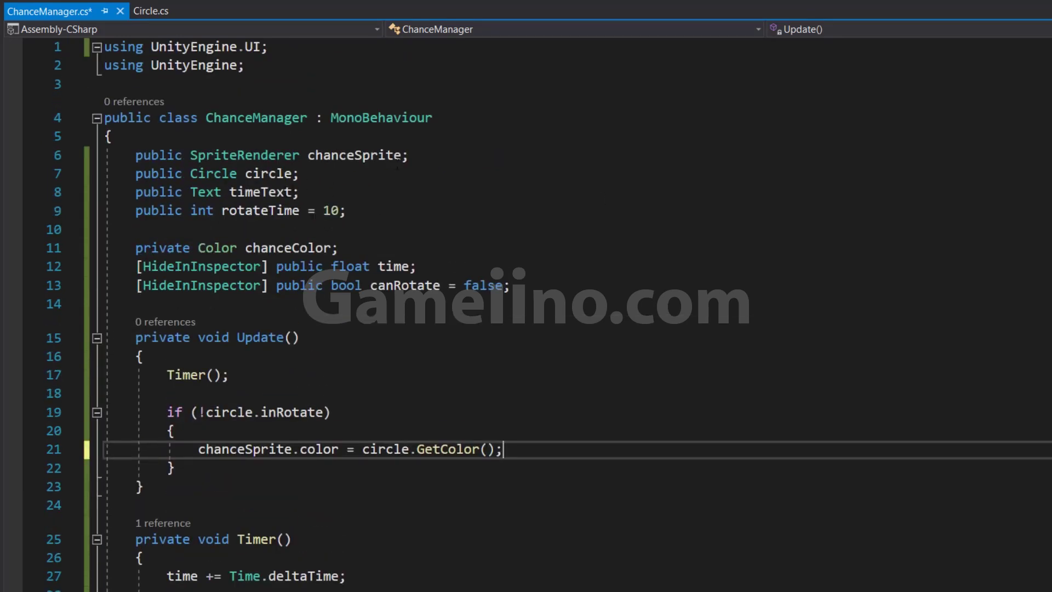
Delete the unused chanceColor field declaration and save
left_click_drag(339, 248, 73, 222)
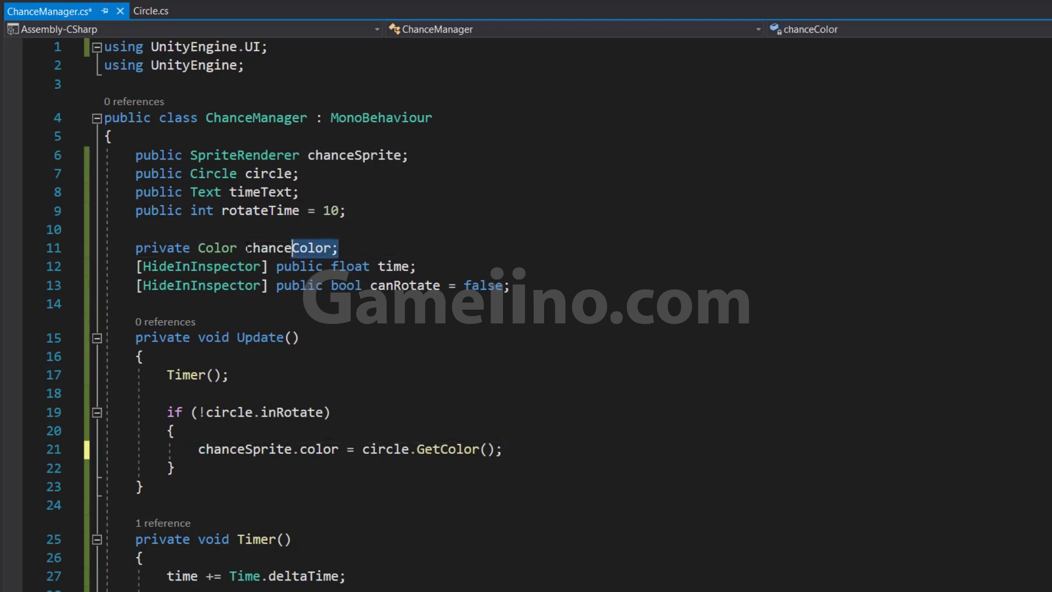
key("Delete")
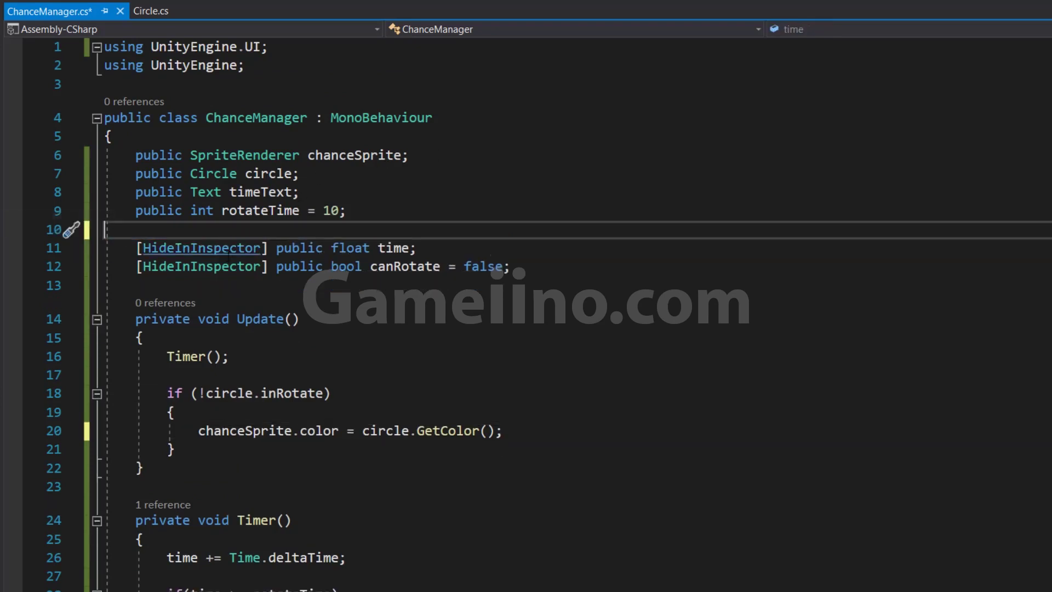
key("ctrl+s")
Remove the if block's braces so the colour assignment is a one-line if, and save
left_click_drag(174, 412, 122, 414)
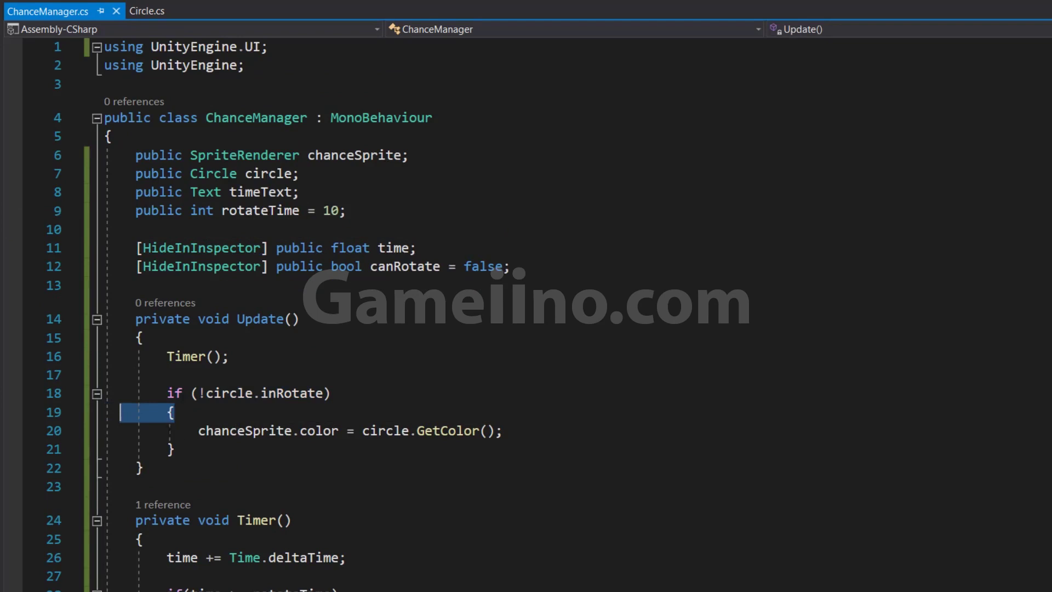
key("Delete")
left_click(178, 449)
key("BackSpace")
left_click(156, 470)
key("BackSpace")
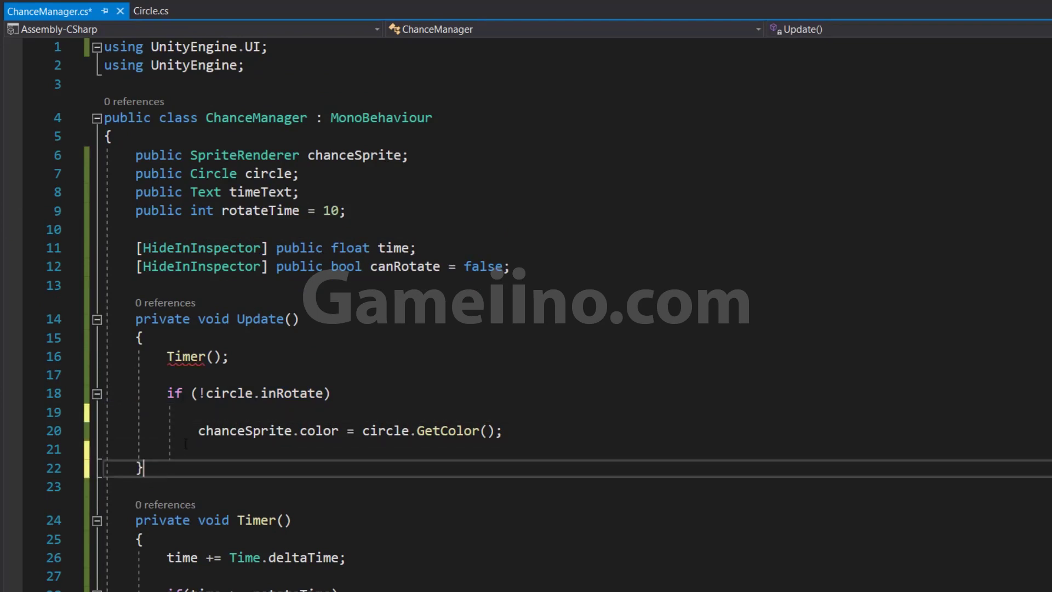
key("ctrl+s")
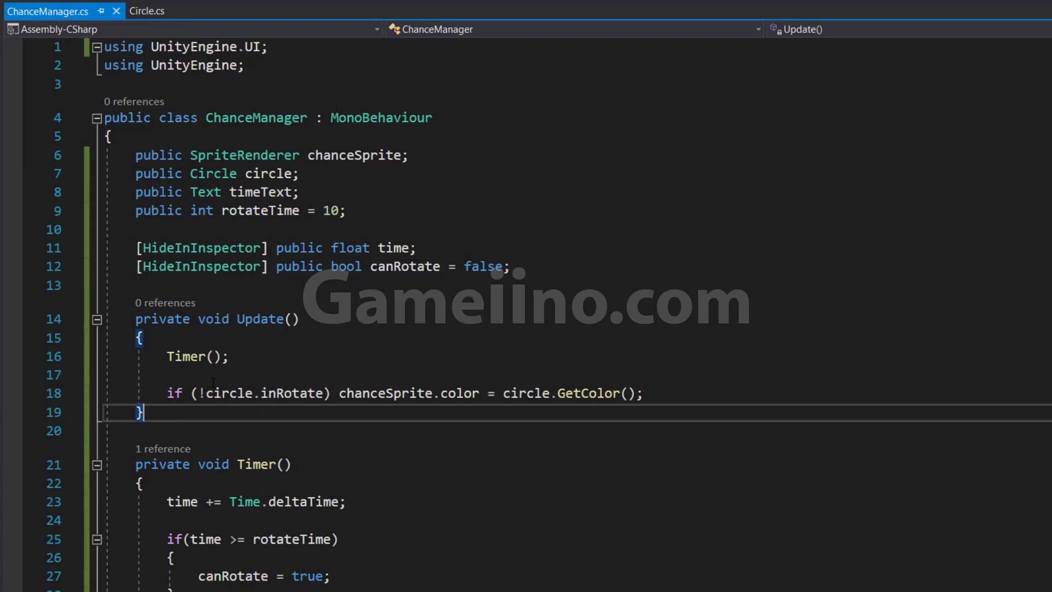
left_click(143, 11)
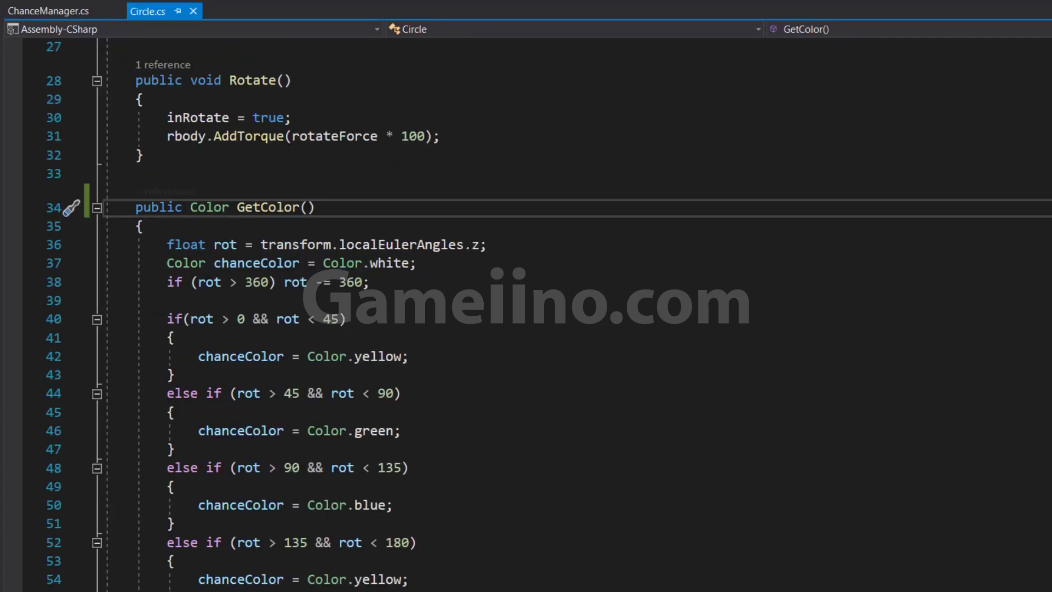
Begin an if statement at the start of Rotate's body
scroll(526, 311, "up", 5)
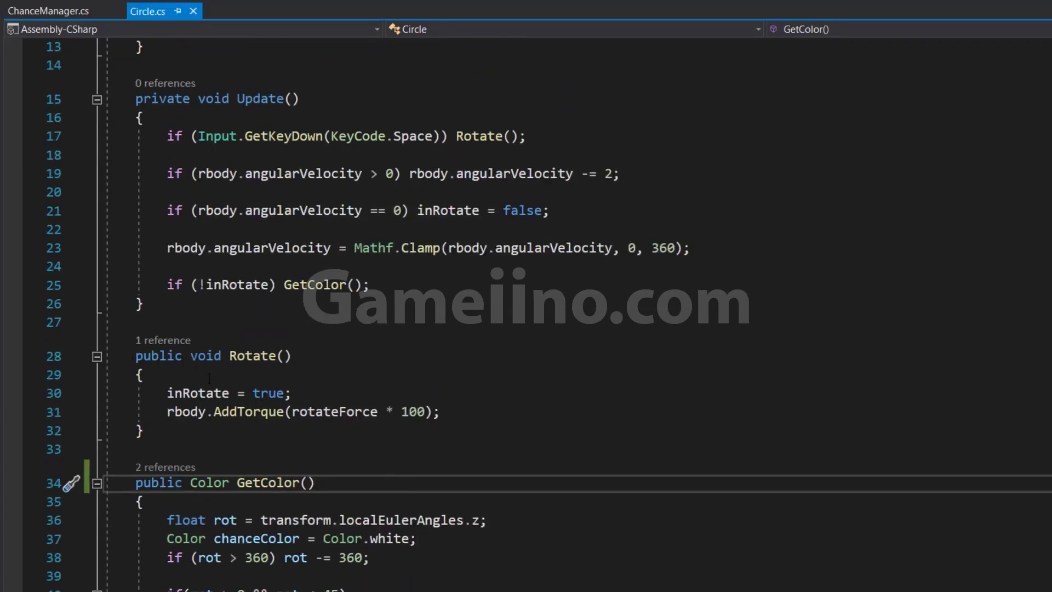
left_click(209, 378)
key("Return")
type("if")
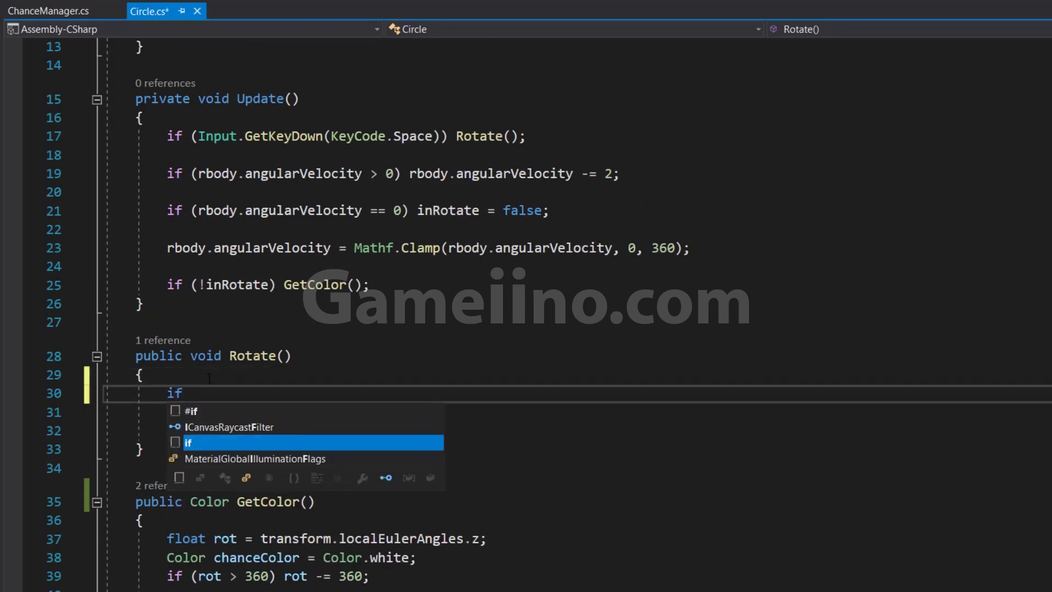
type("(")
key("Left")
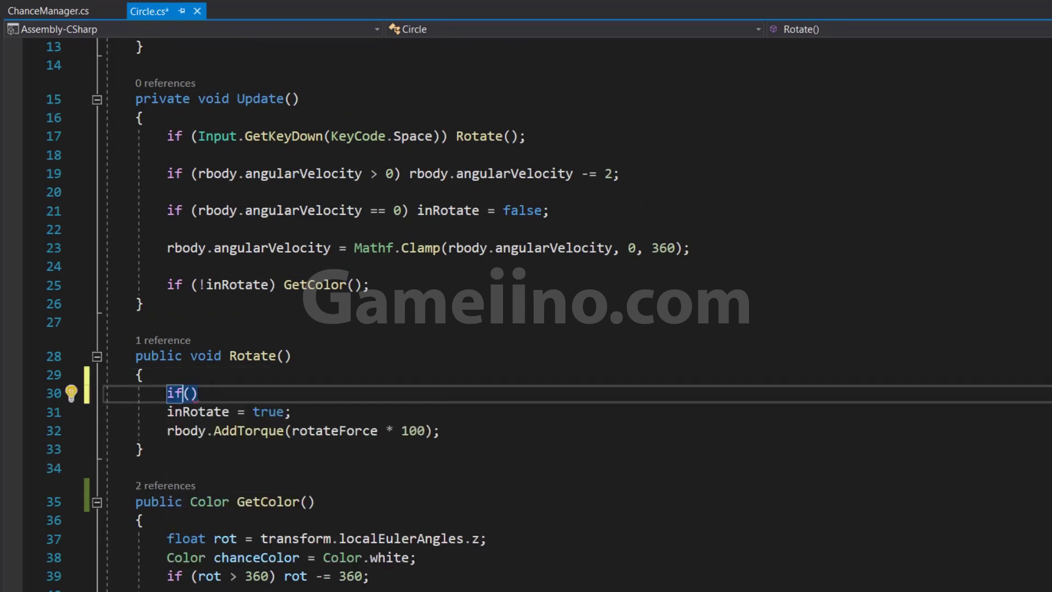
Declare public ChanceManager manager; below rotateForce and save
scroll(266, 141, "up", 4)
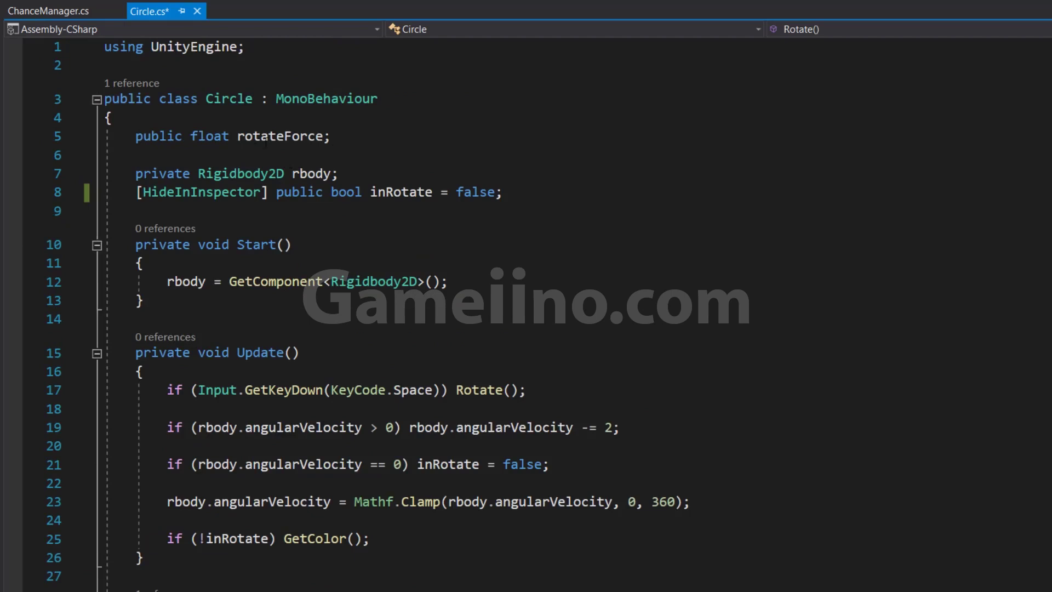
left_click(343, 136)
key("Return")
type("public ")
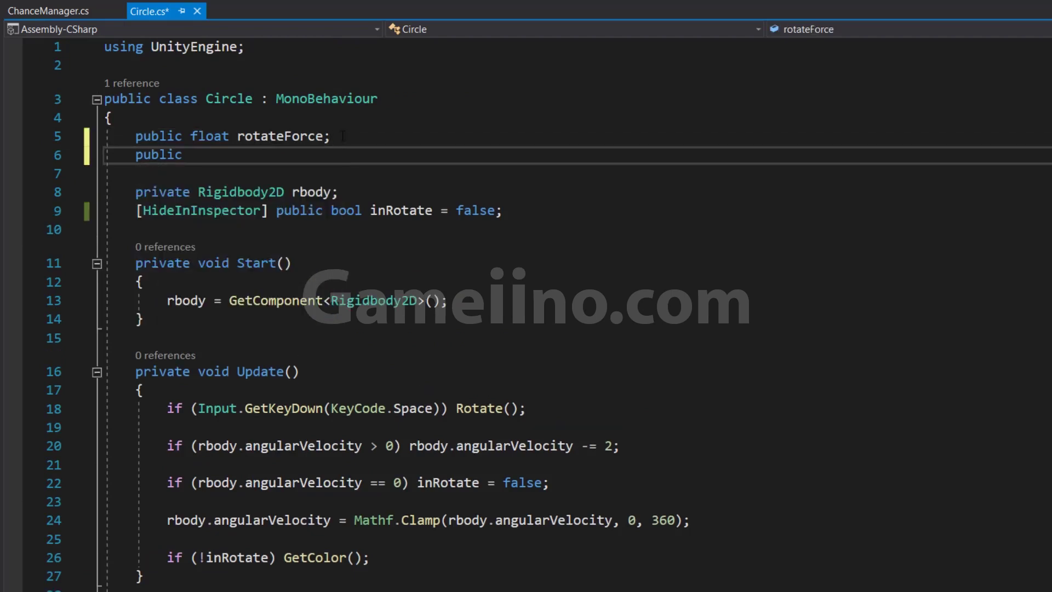
type("Cha")
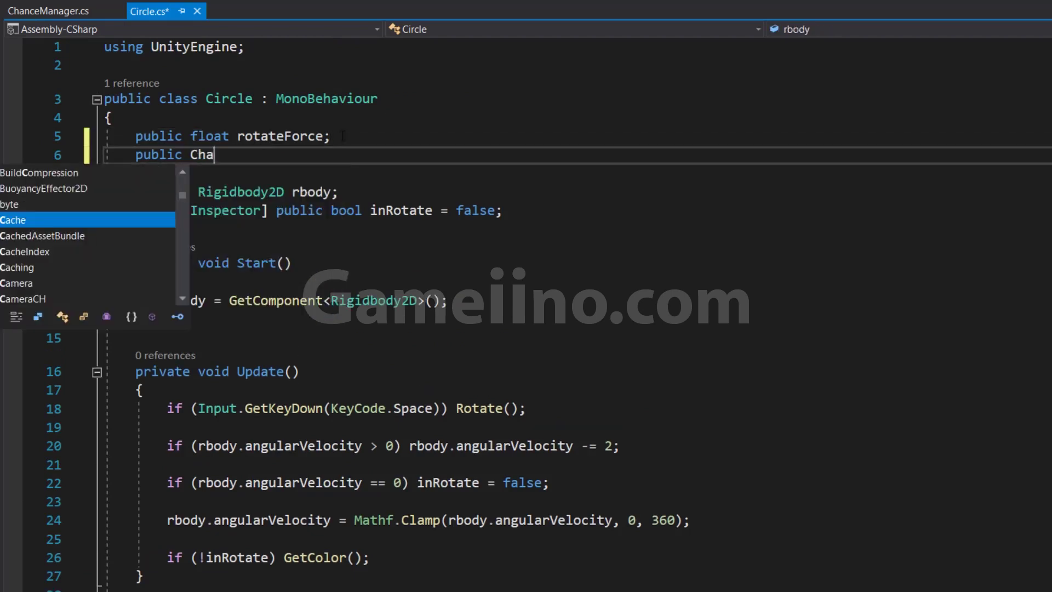
type("n")
key("Tab")
type("man")
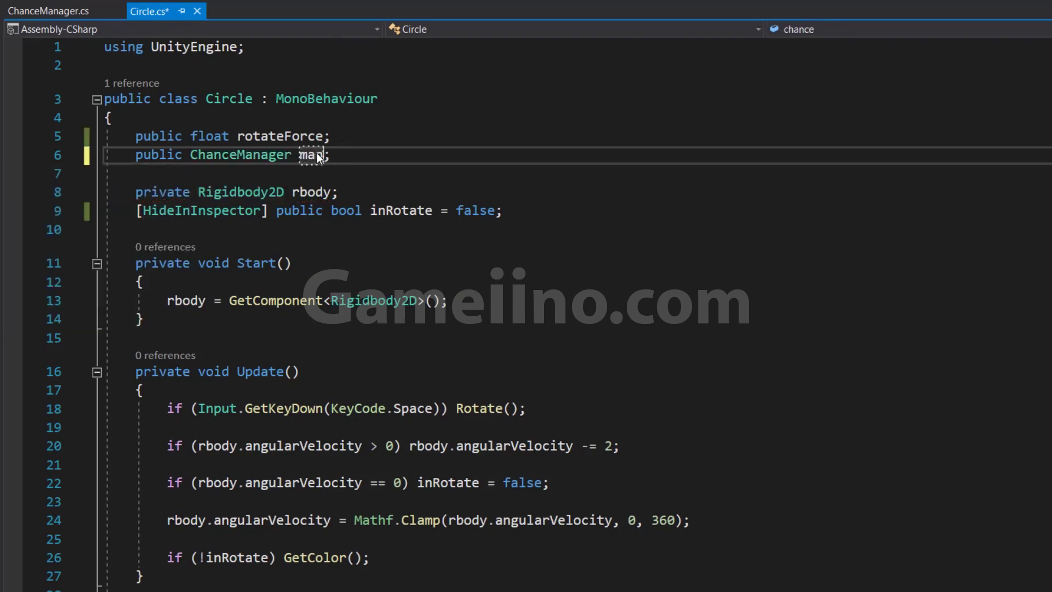
type("ager")
key("Tab")
key("ctrl+s")
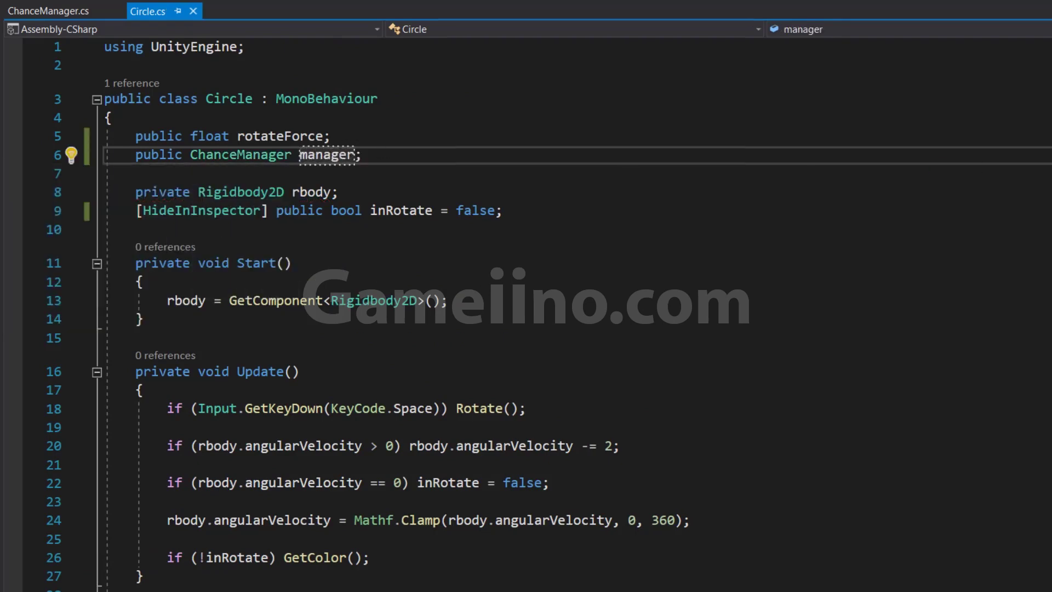
Set the if condition to manager.canRotate
scroll(318, 158, "down", 2)
type("if()")
scroll(229, 343, "down", 4)
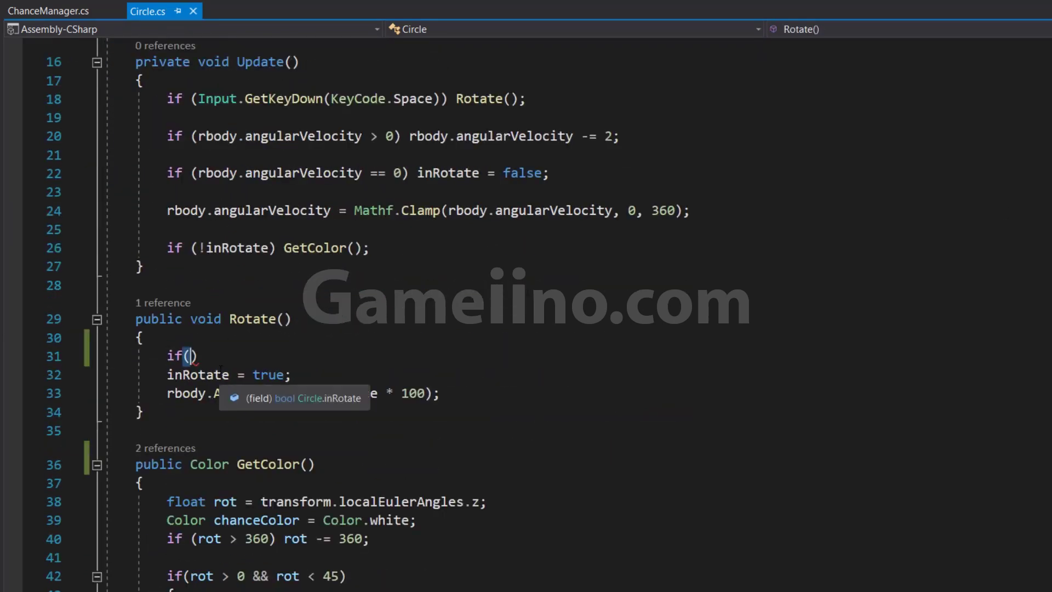
left_click(190, 356)
type("mana")
key("Tab")
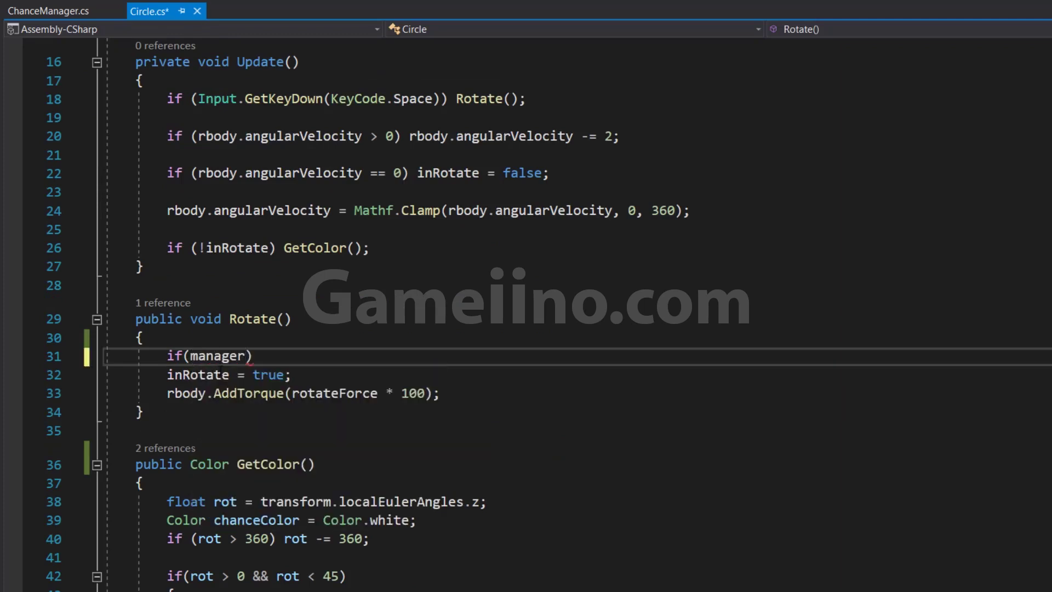
type(".")
type("csp")
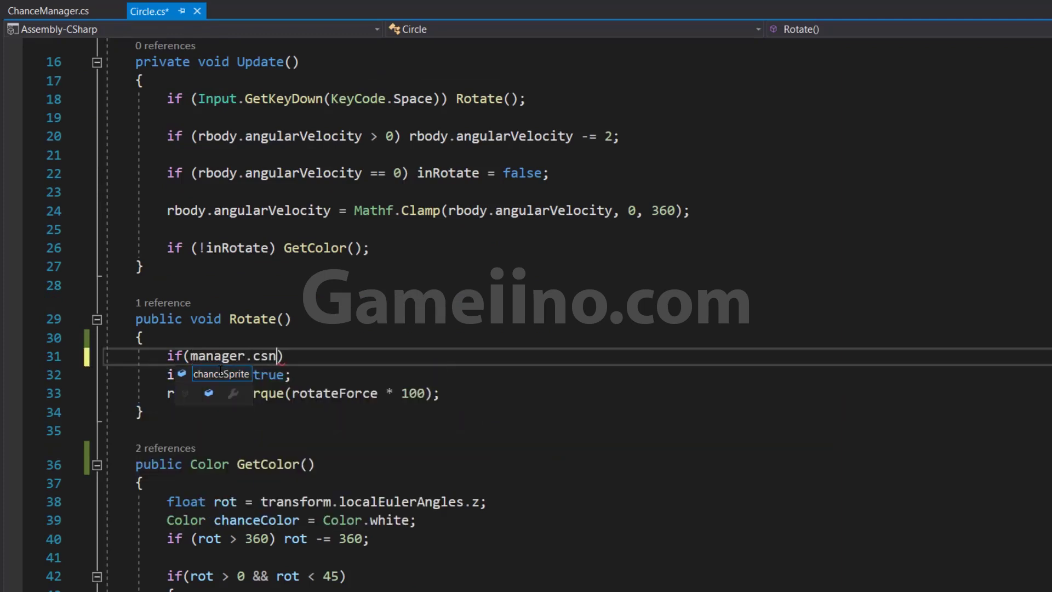
key("BackSpace")
key("BackSpace")
key("BackSpace")
type("ca")
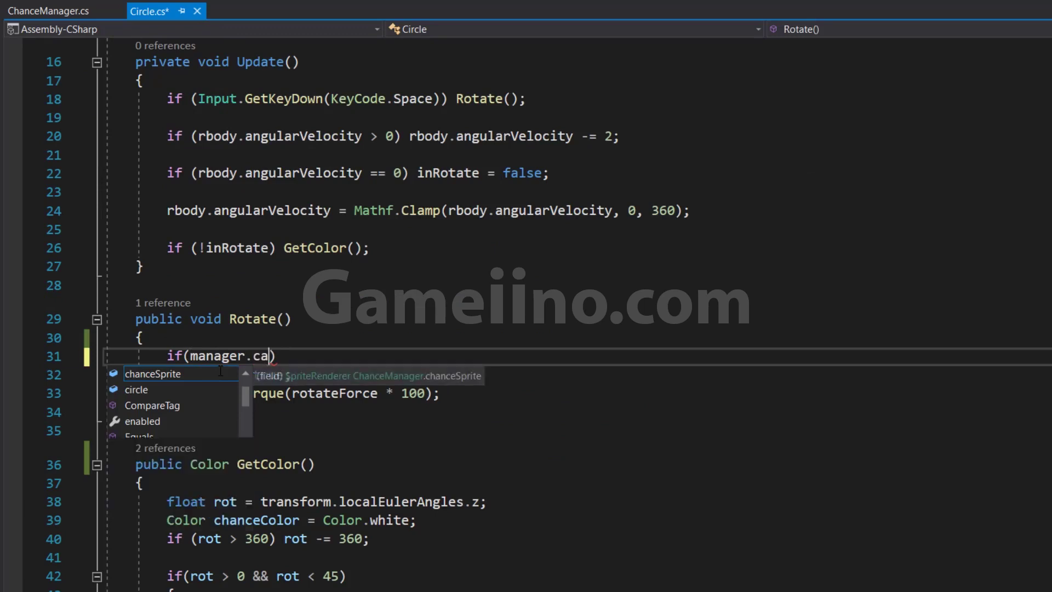
type("n")
key("Tab")
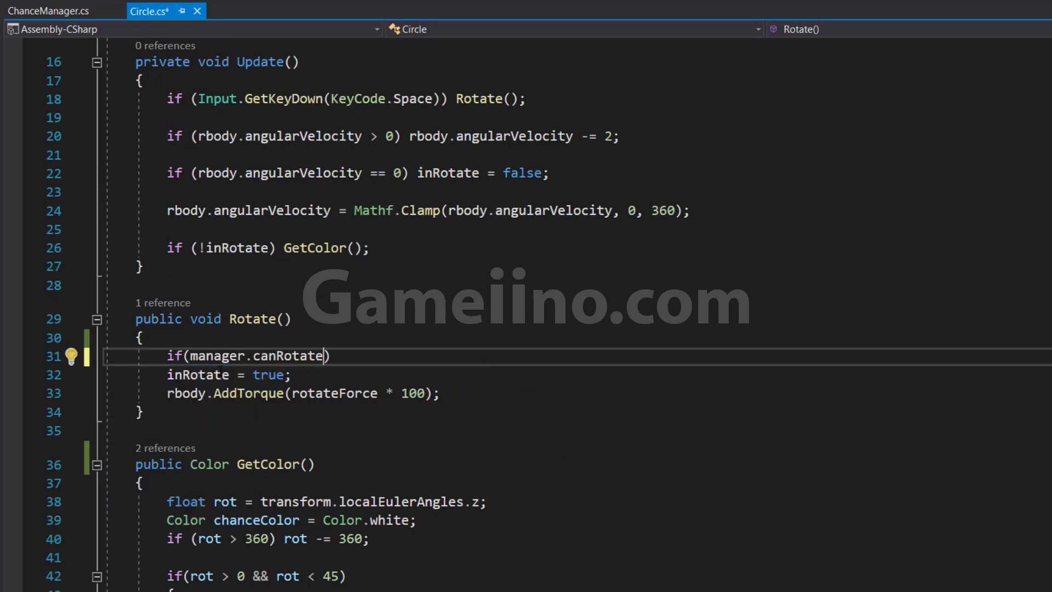
Enclose Rotate's inRotate and AddTorque lines in the if block's braces, save, and go to Unity
type("{")
key("Delete")
key("Return")
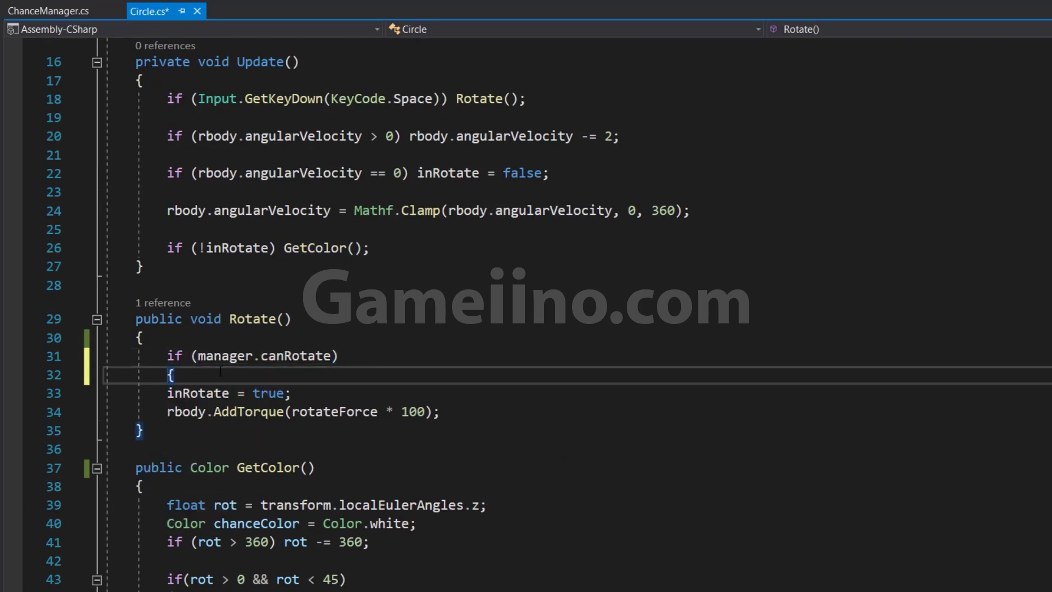
key("Down")
key("Down")
key("End")
key("Return")
type("}")
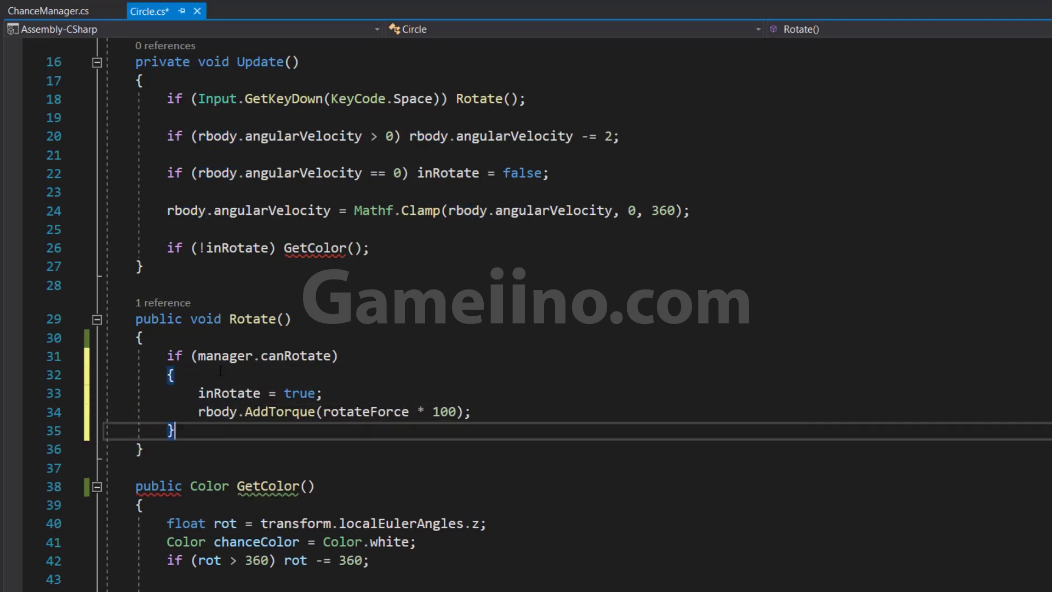
key("ctrl+s")
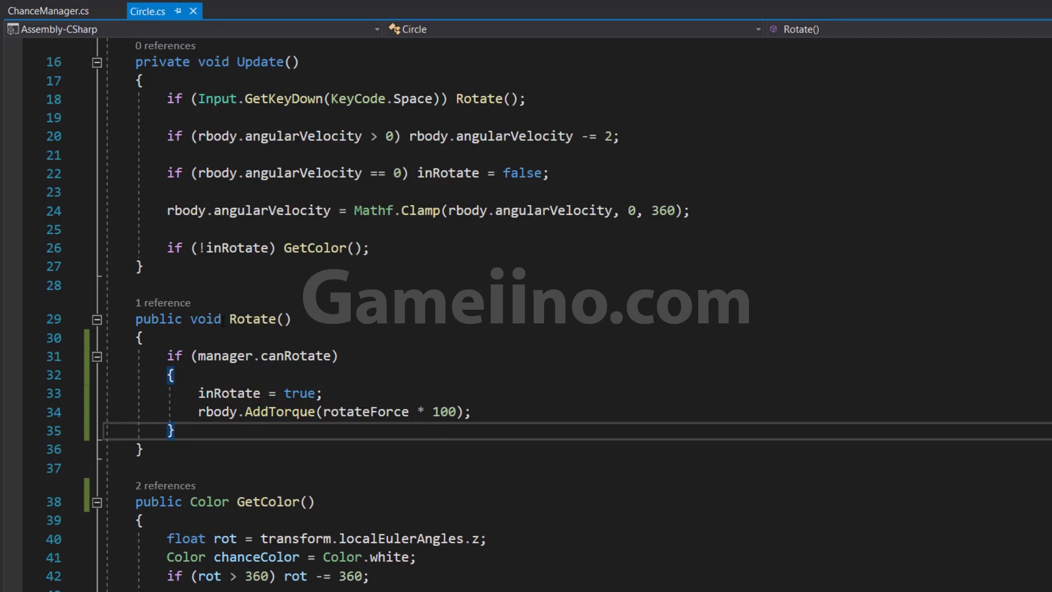
key("alt+Tab")
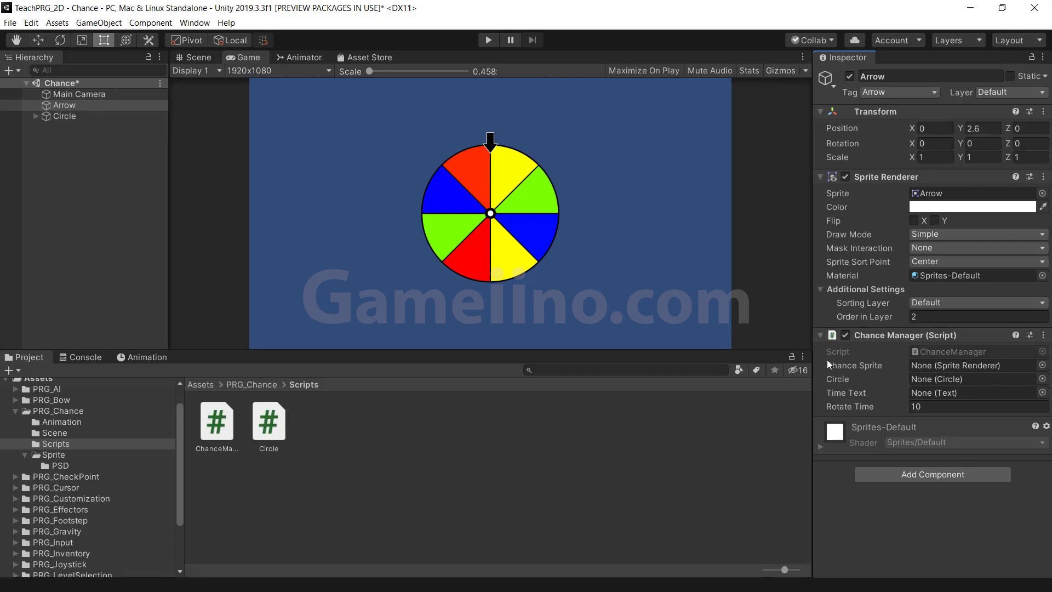
Create a 2D sprite object using the AllAxis_Plain image
right_click(87, 145)
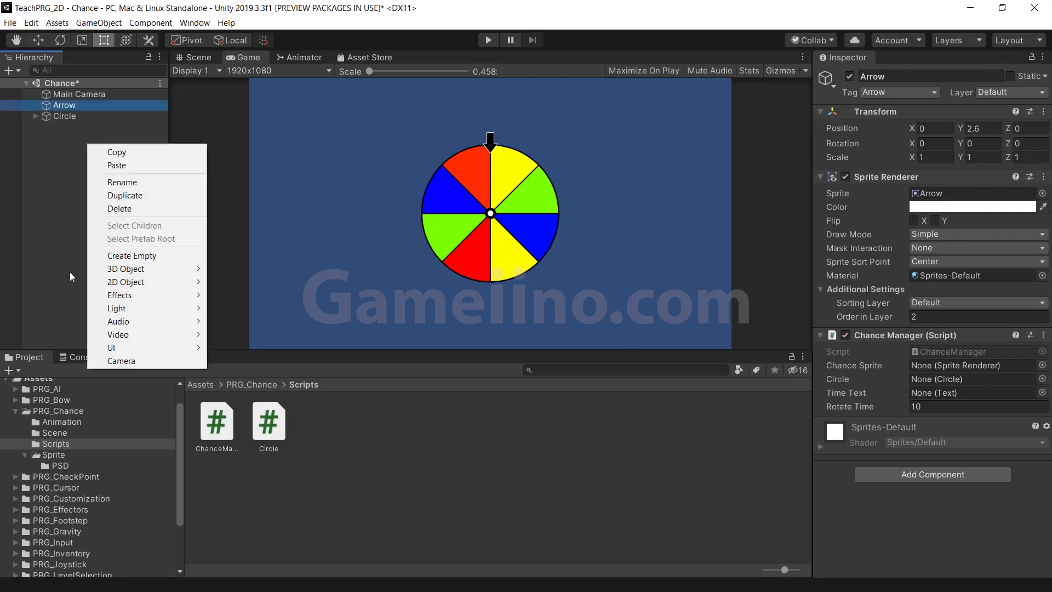
mouse_move(145, 281)
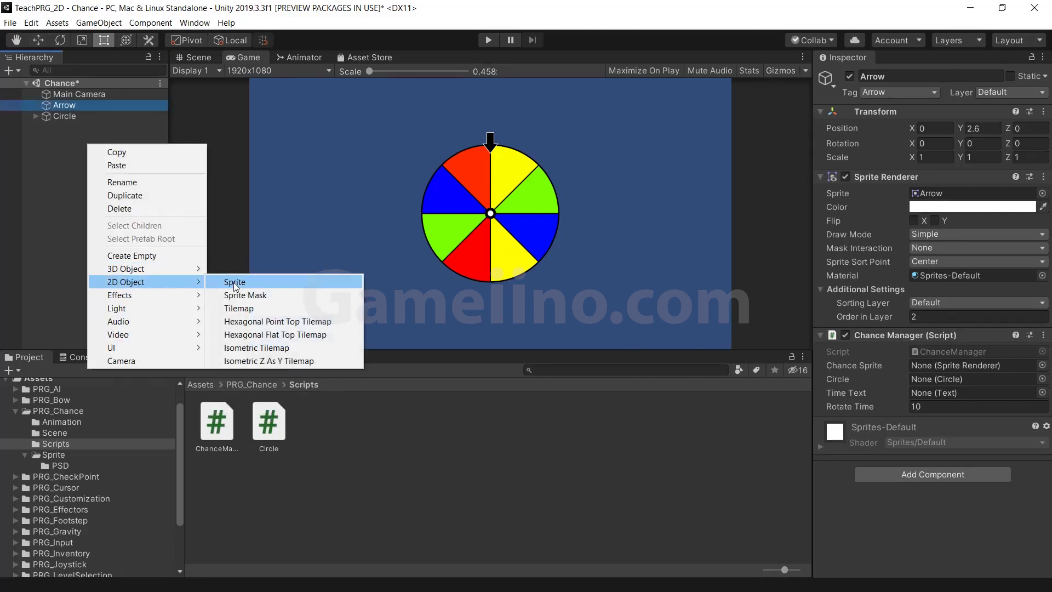
left_click(234, 281)
left_click(1042, 193)
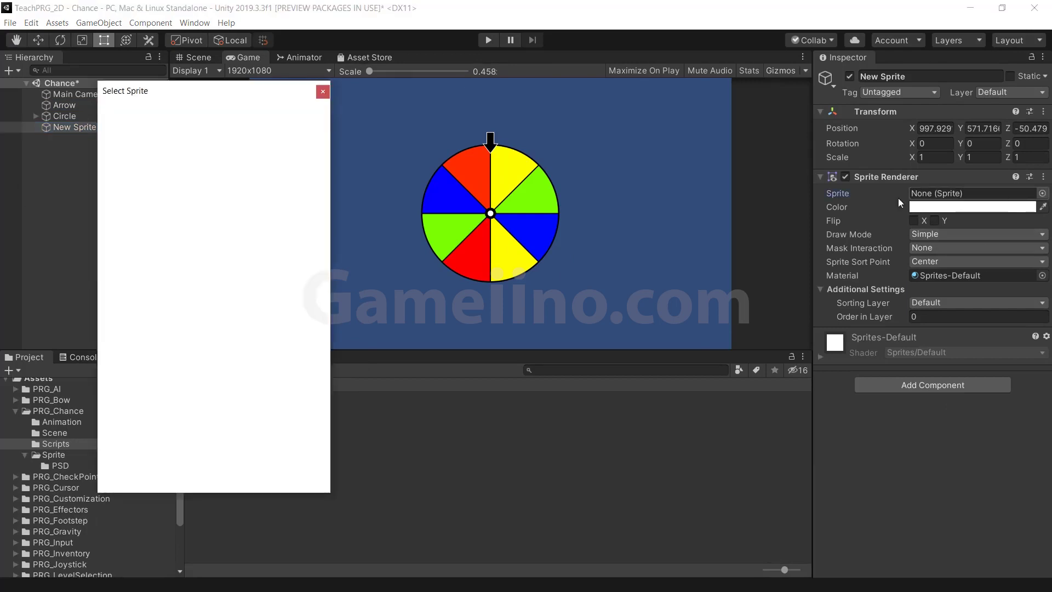
left_click(289, 159)
left_click(322, 92)
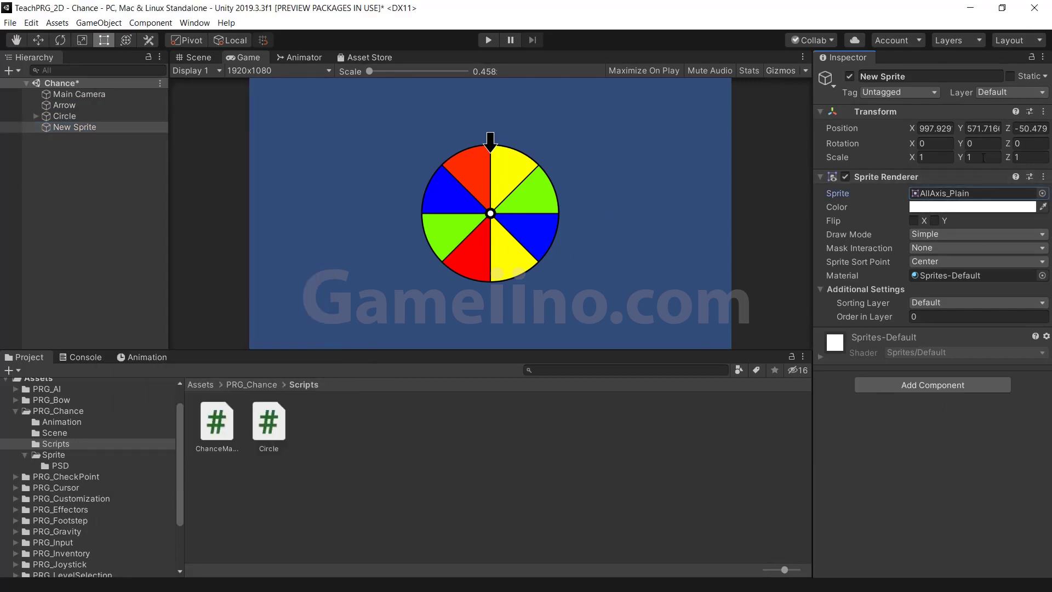
Reset the sprite's Transform, scale it to 0.5, and move it to X -5
left_click(1043, 111)
left_click(932, 121)
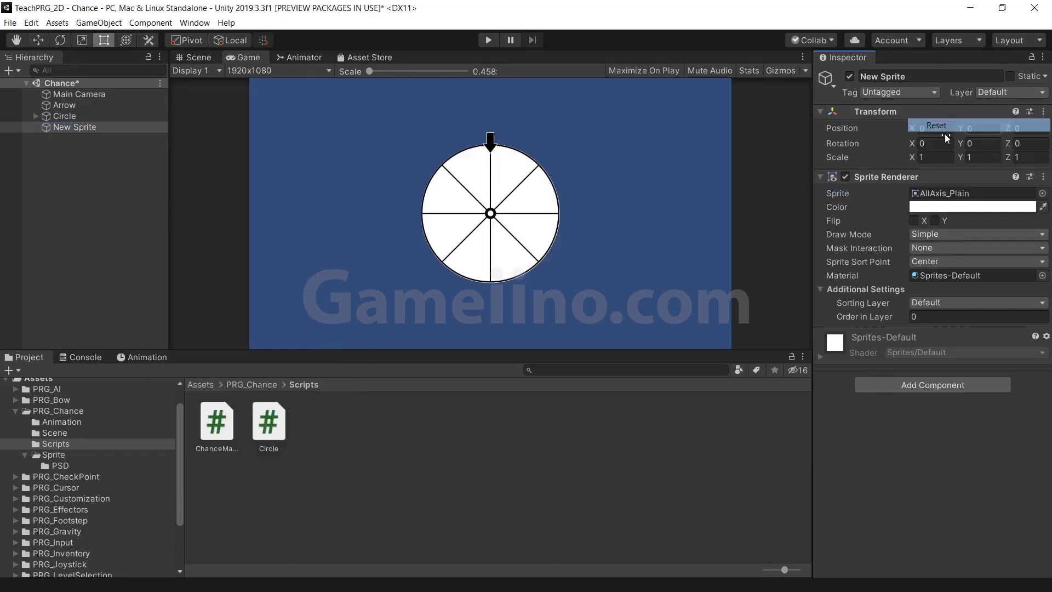
left_click(951, 157)
type("0.5")
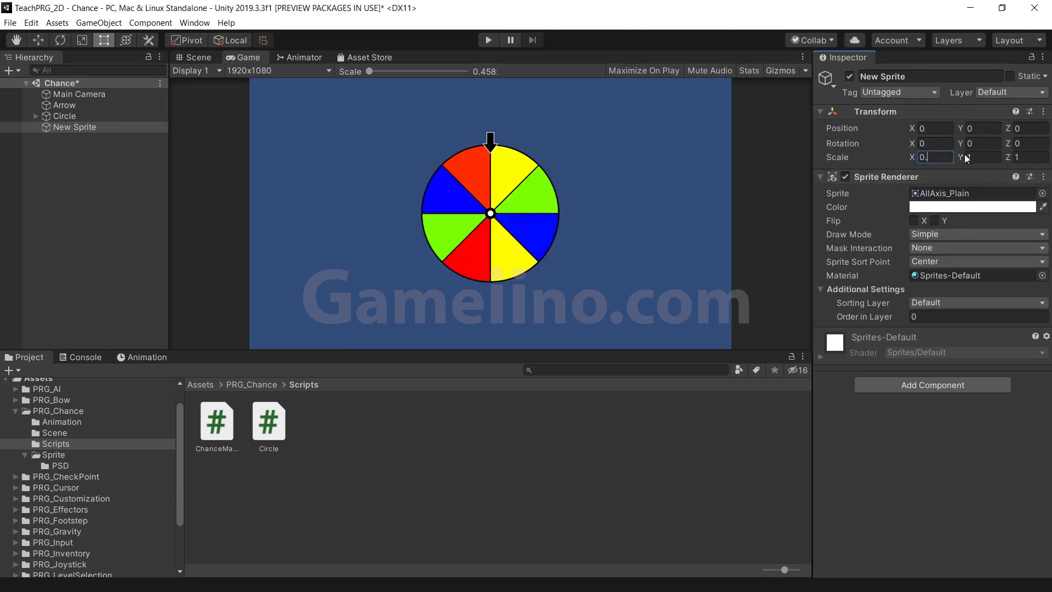
key("Tab")
type("0.5")
left_click(969, 128)
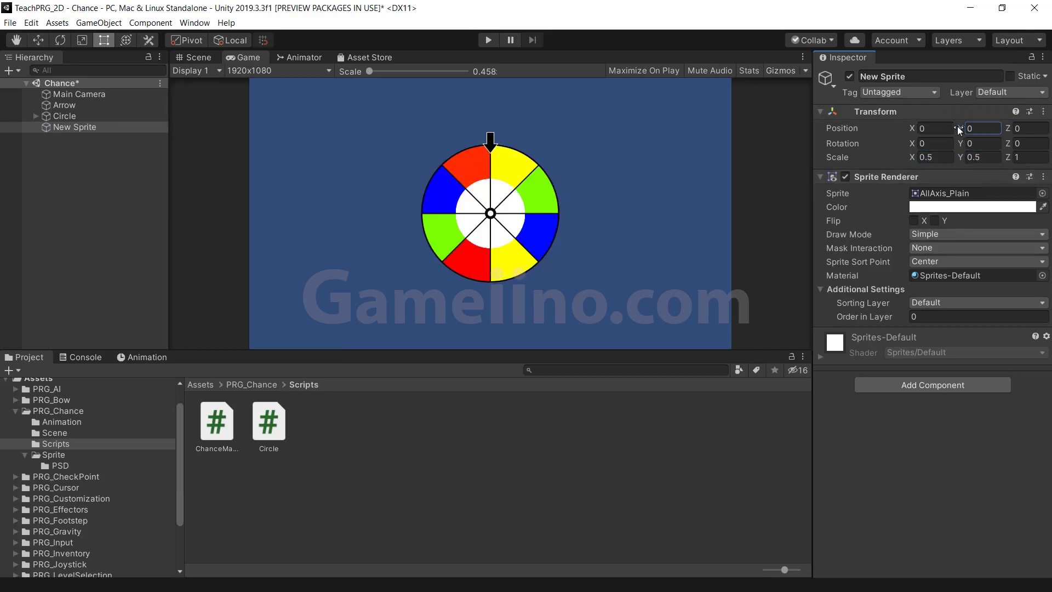
mouse_move(910, 131)
left_mouse_down()
mouse_move(775, 171)
mouse_move(909, 144)
left_mouse_up()
left_click(934, 137)
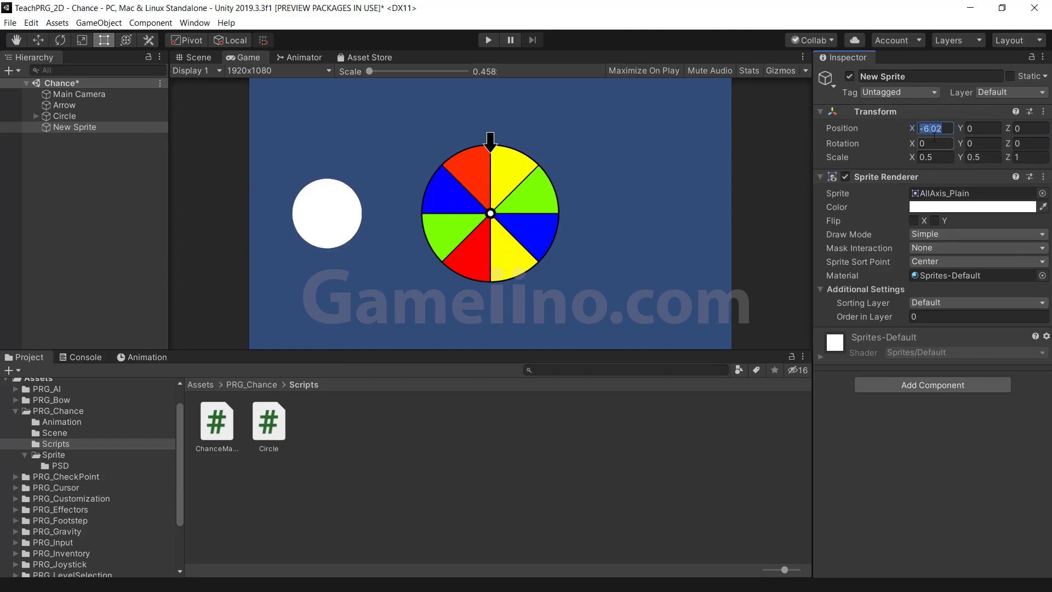
Rename the sprite Chance Sprite and assign it and Circle to Arrow's Chance Manager
left_click(68, 105)
left_click_drag(67, 127, 943, 365)
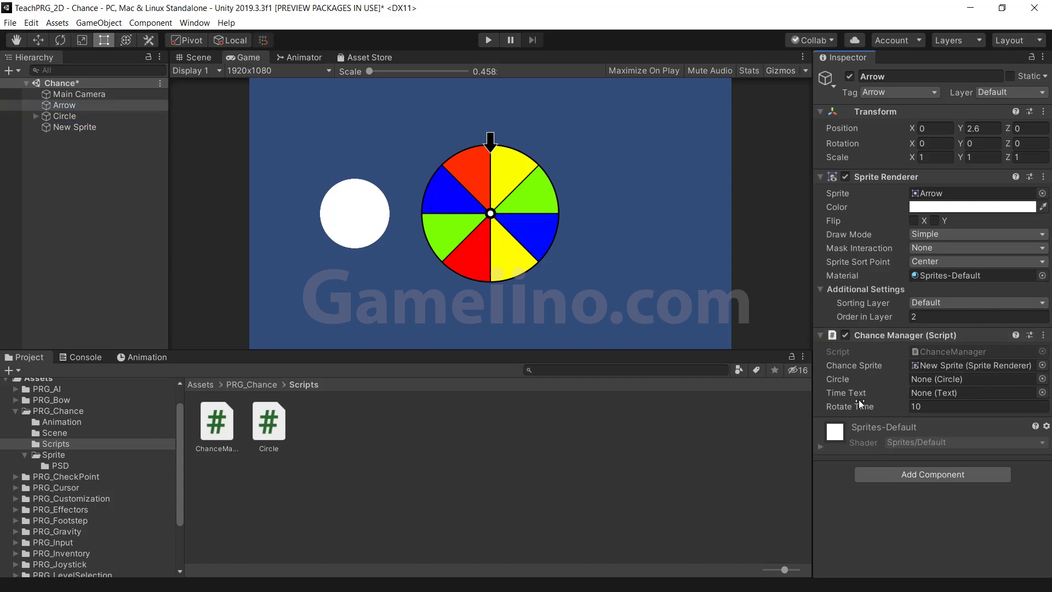
left_click(76, 127)
left_click(928, 76)
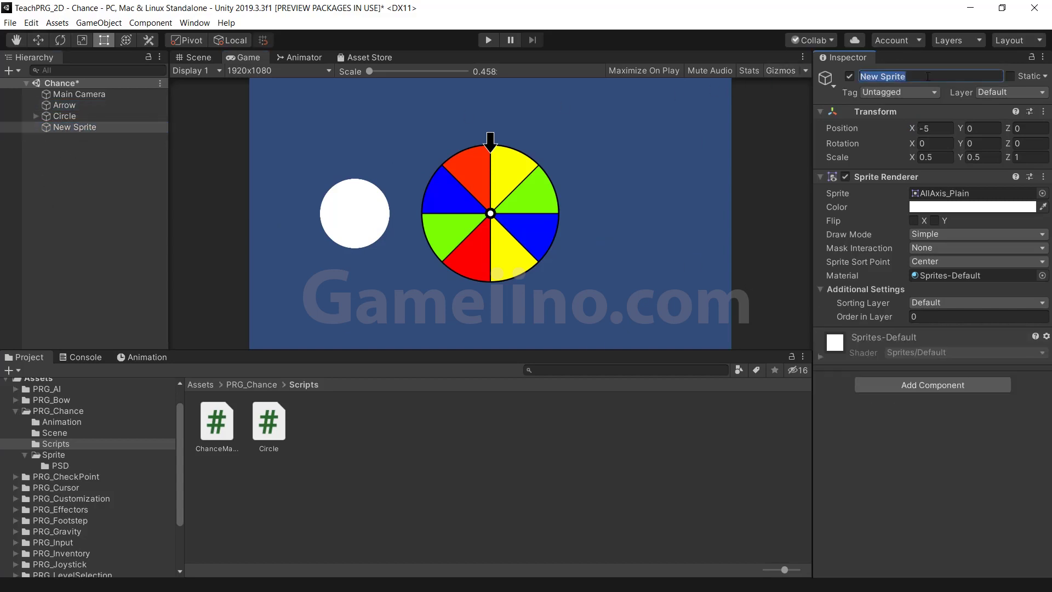
left_click(927, 77)
type("Ch")
type("ance")
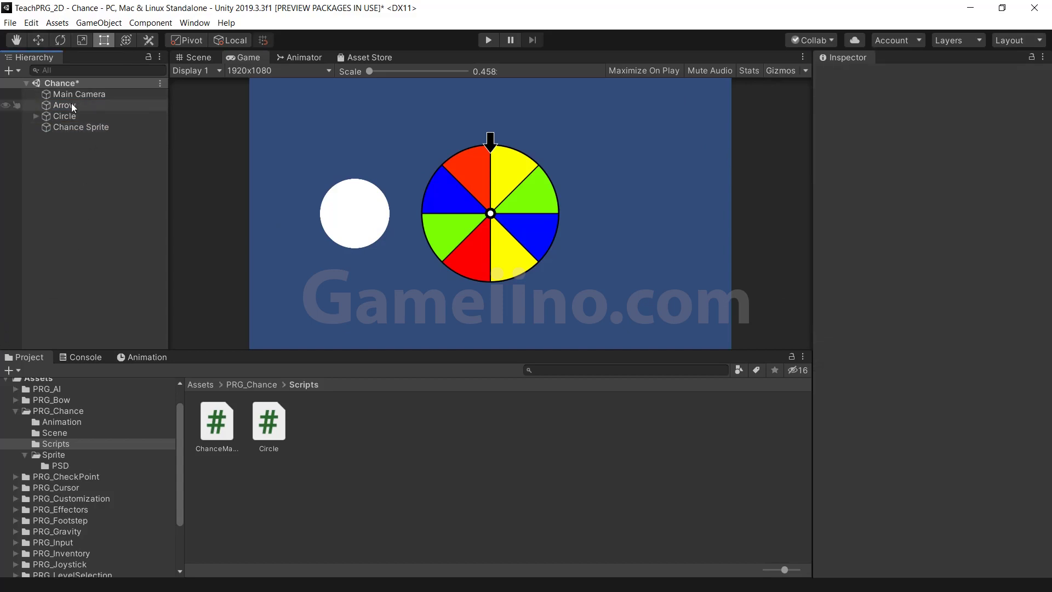
left_click(65, 105)
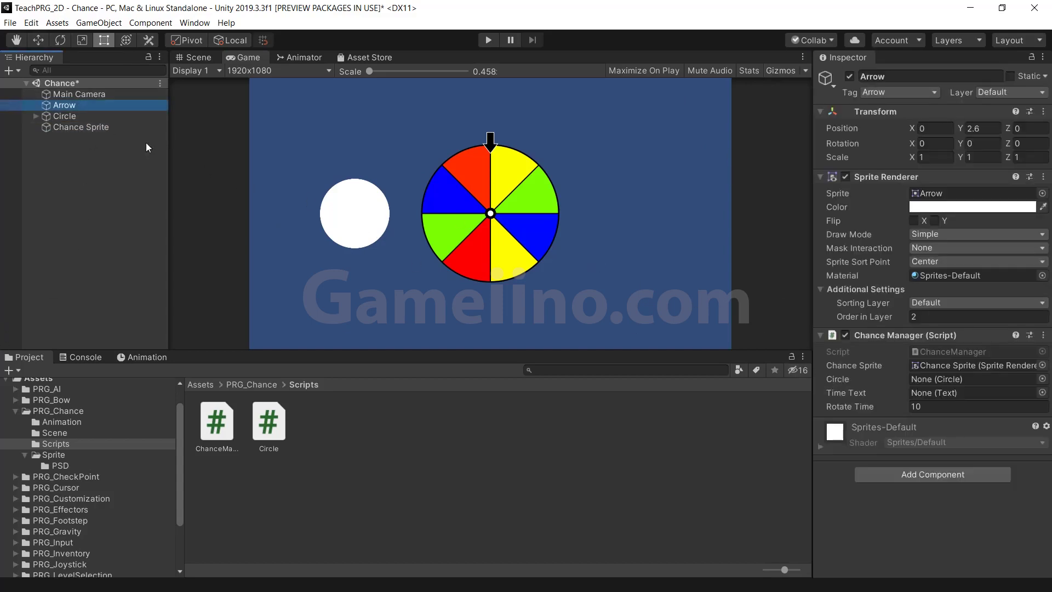
left_click_drag(81, 117, 954, 379)
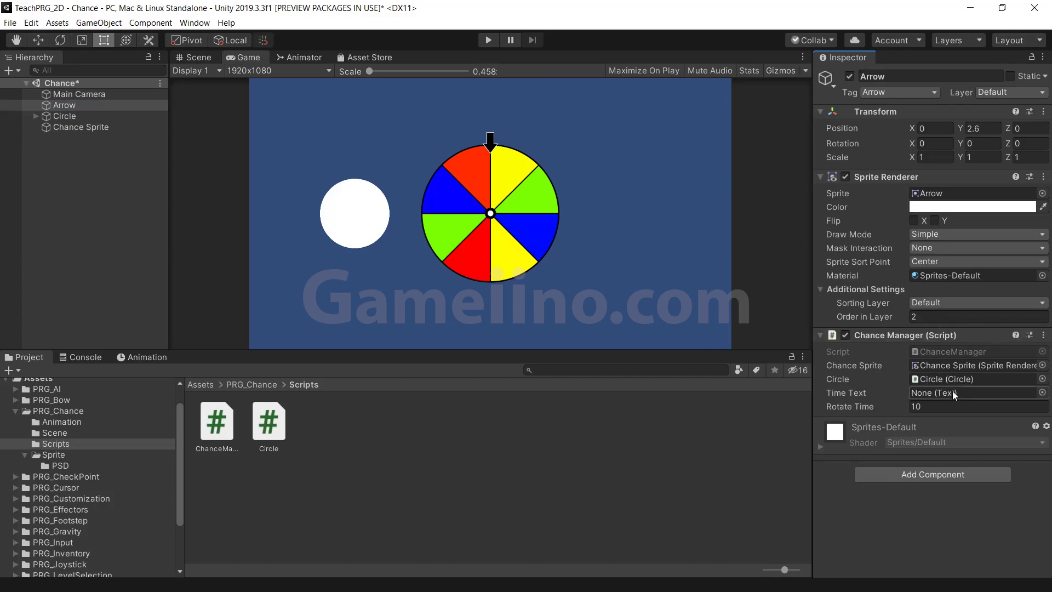
Add a UI Canvas to the scene and a UI Text inside it
right_click(73, 186)
mouse_move(118, 390)
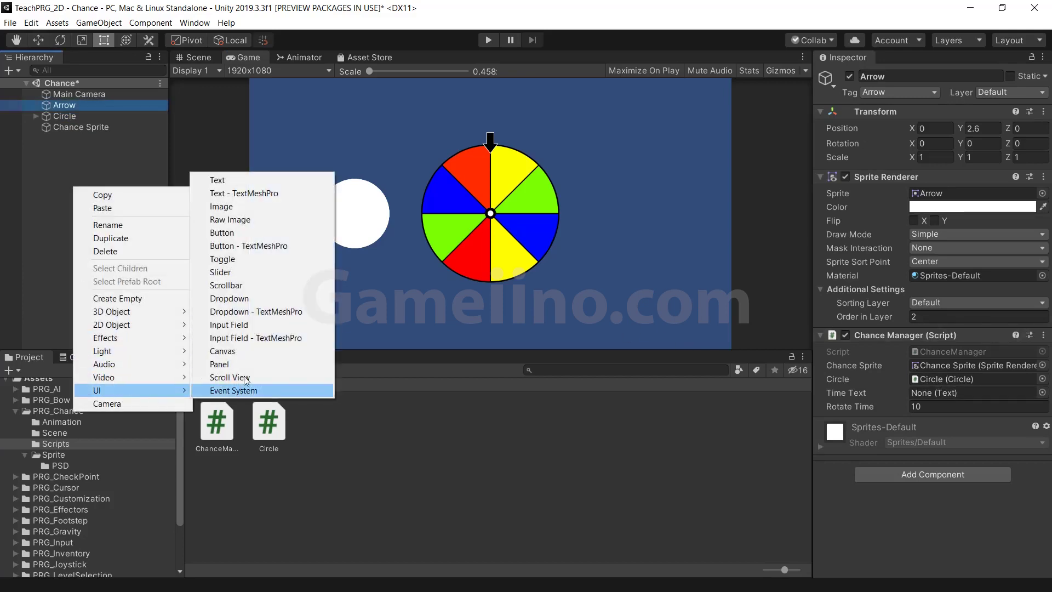
left_click(242, 353)
right_click(72, 143)
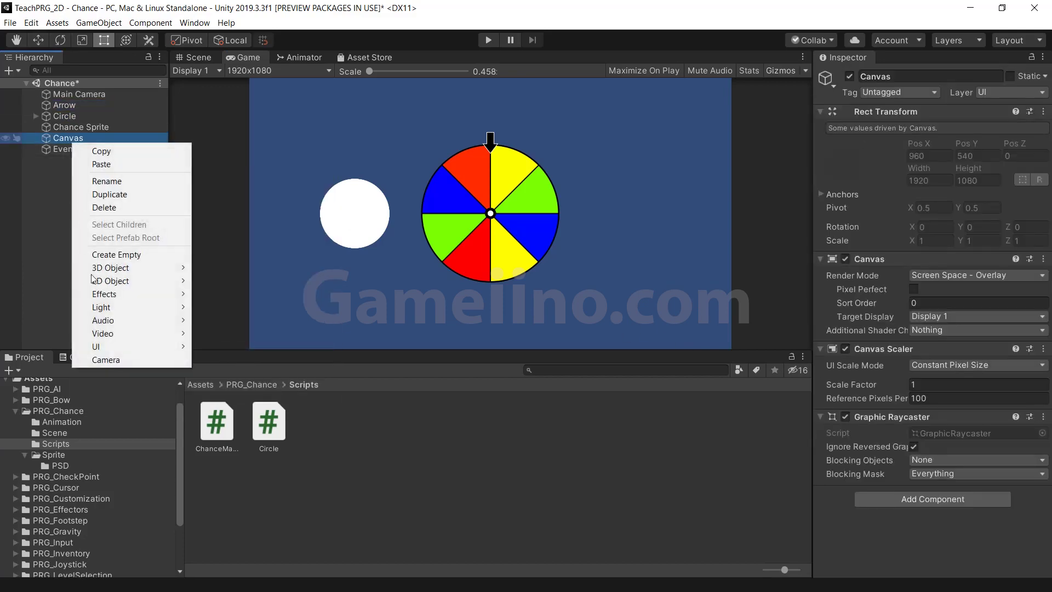
mouse_move(110, 346)
left_click(263, 359)
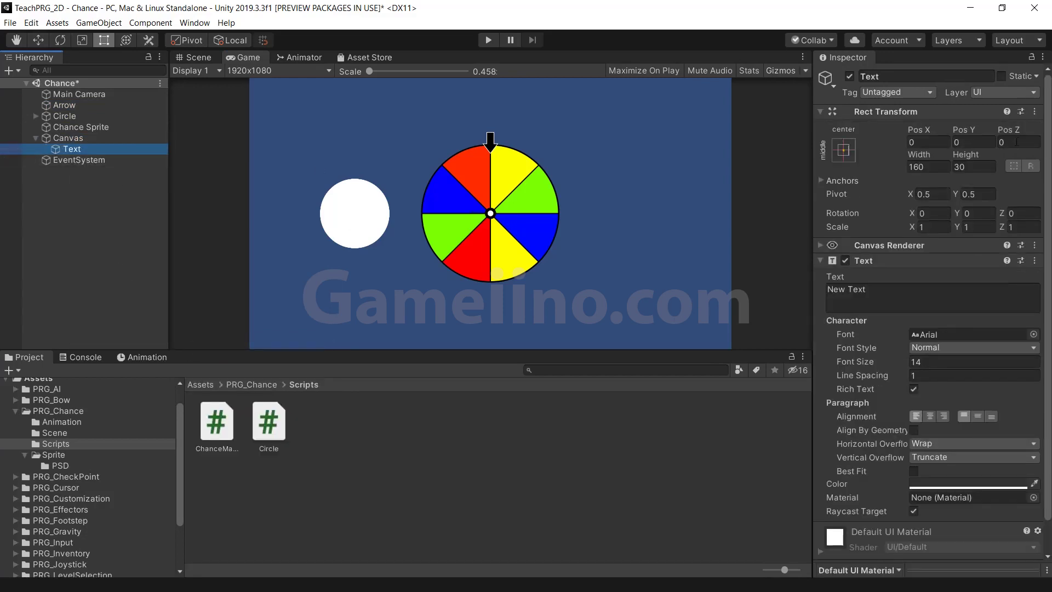
Make the text bold with font size 20
left_click(940, 355)
left_click(938, 375)
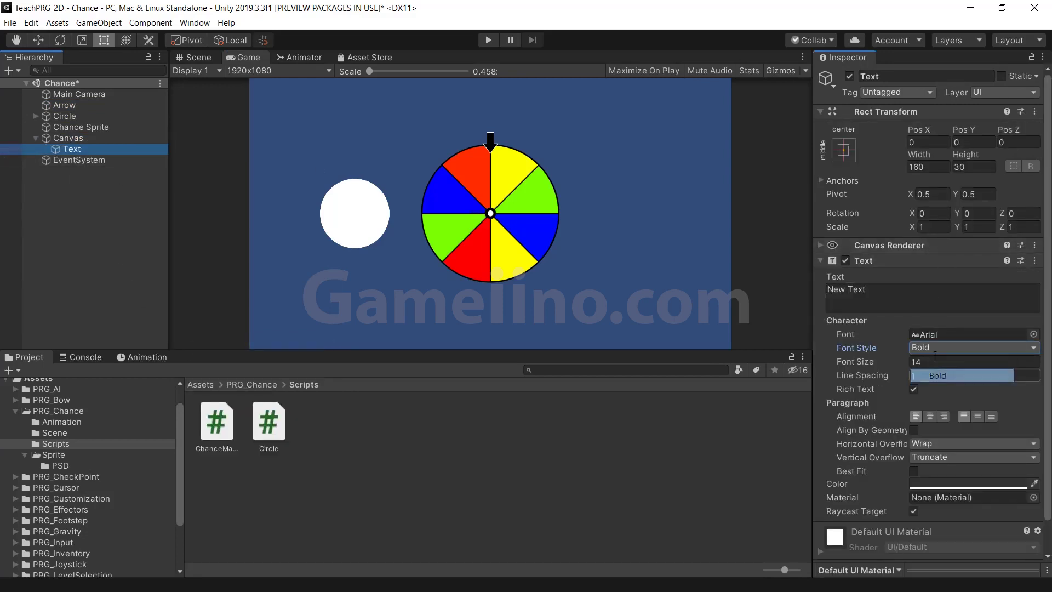
left_click(934, 362)
type("20")
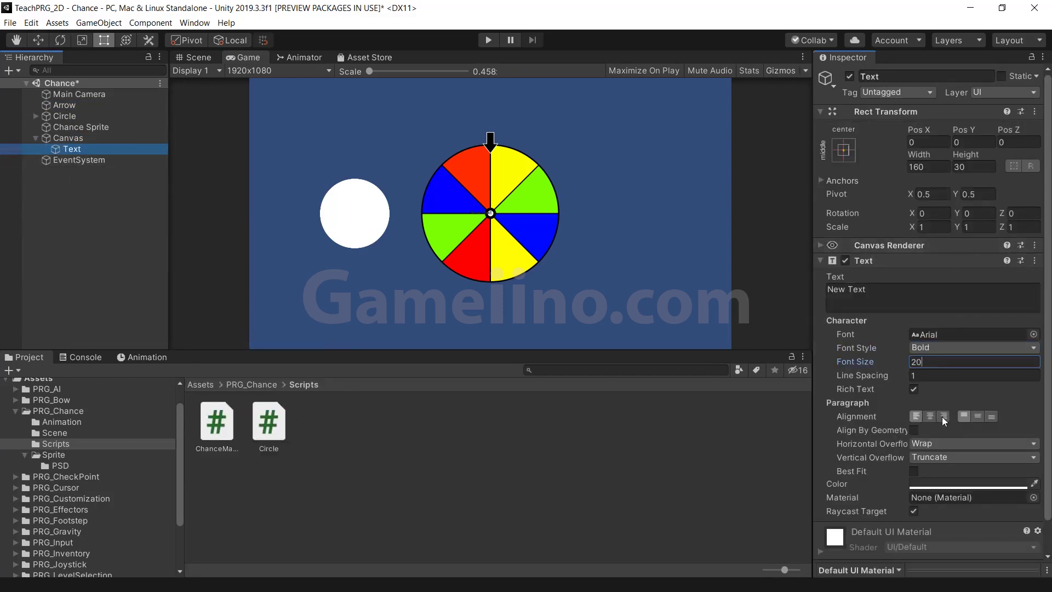
Set horizontal and vertical overflow to Overflow and colour the text black
left_click(935, 444)
left_click(931, 470)
left_click(934, 457)
left_click(931, 475)
left_click(940, 483)
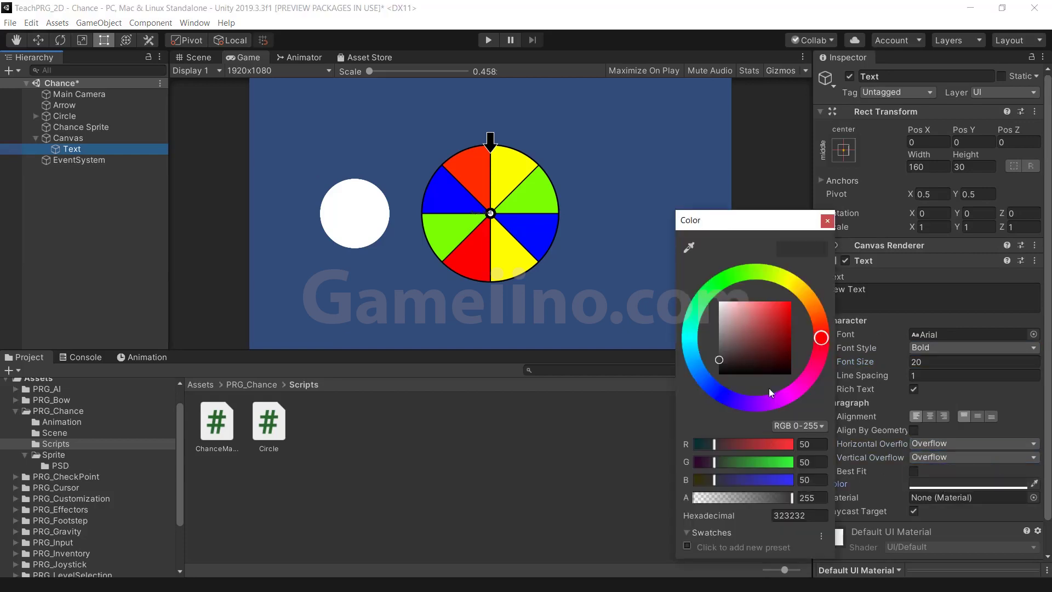
left_click_drag(764, 374, 692, 401)
left_click(827, 221)
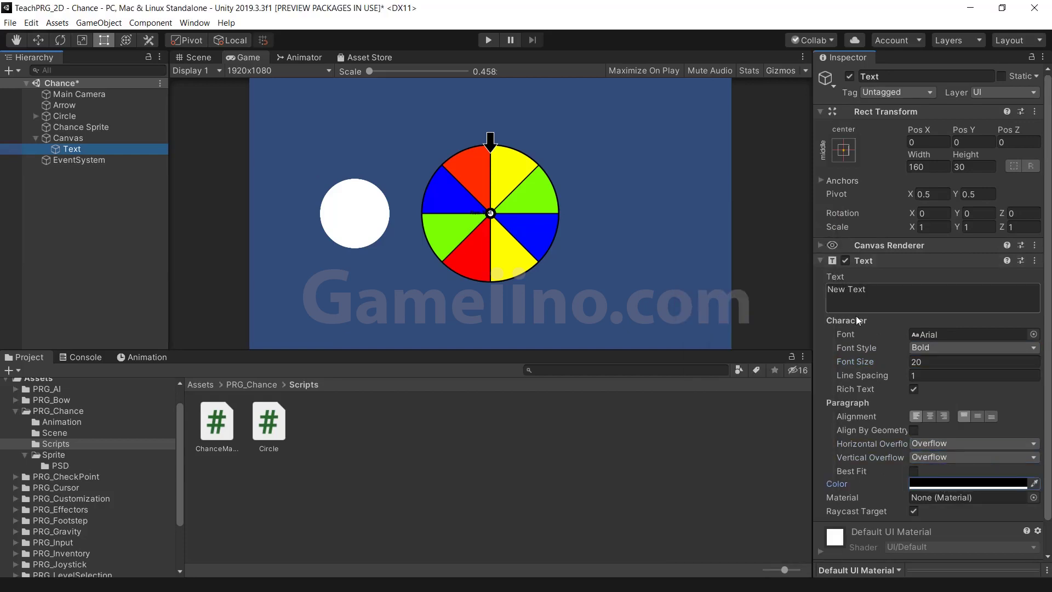
Change the text to '10 / 10', font size 50, centred horizontally and vertically
key("Tab")
type("10")
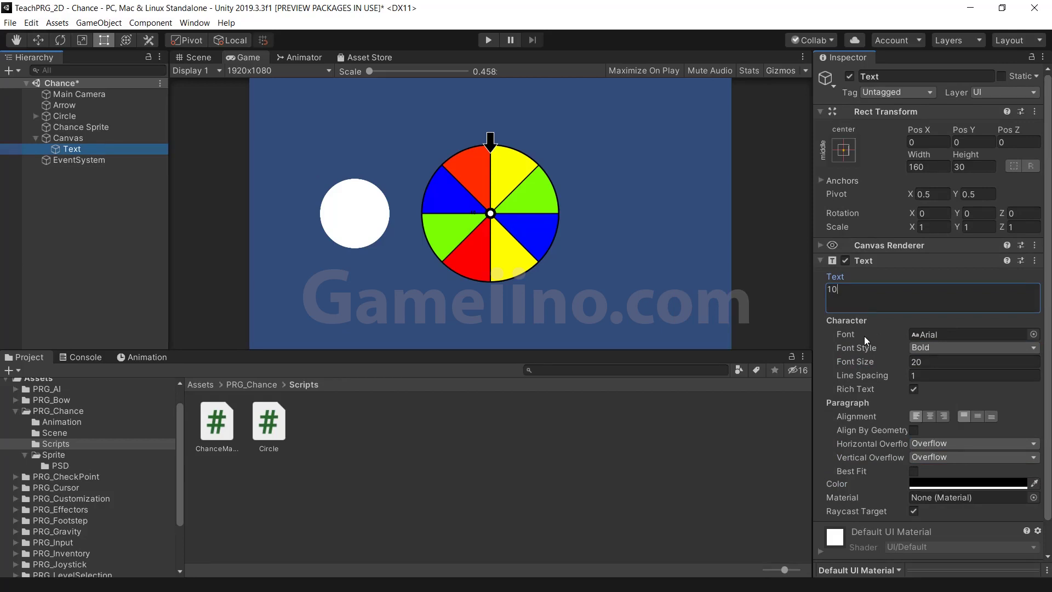
type(" / 1")
type("0")
left_click(932, 362)
type("50")
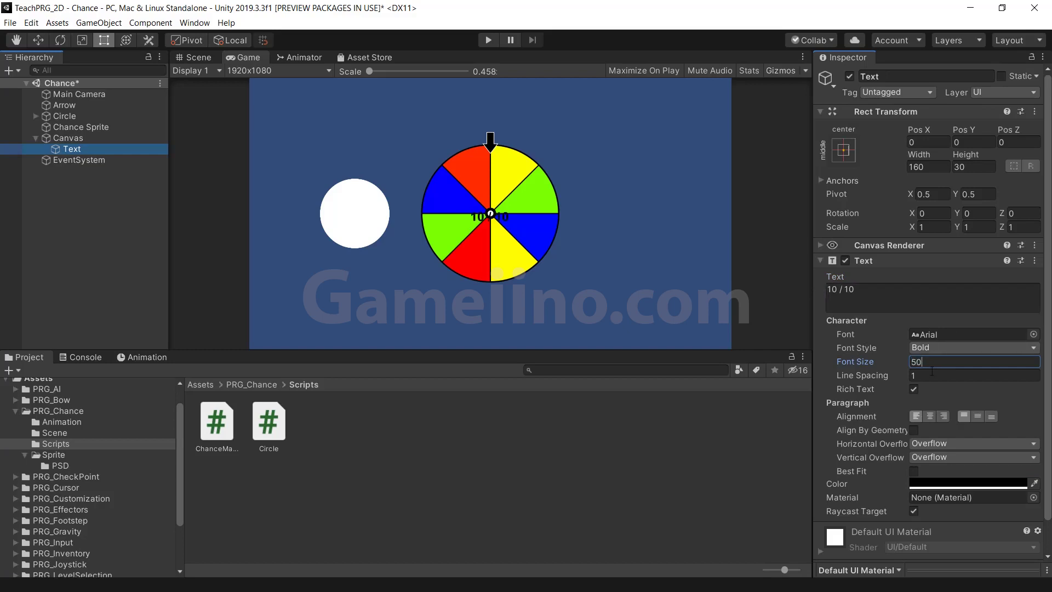
left_click(930, 416)
left_click(979, 417)
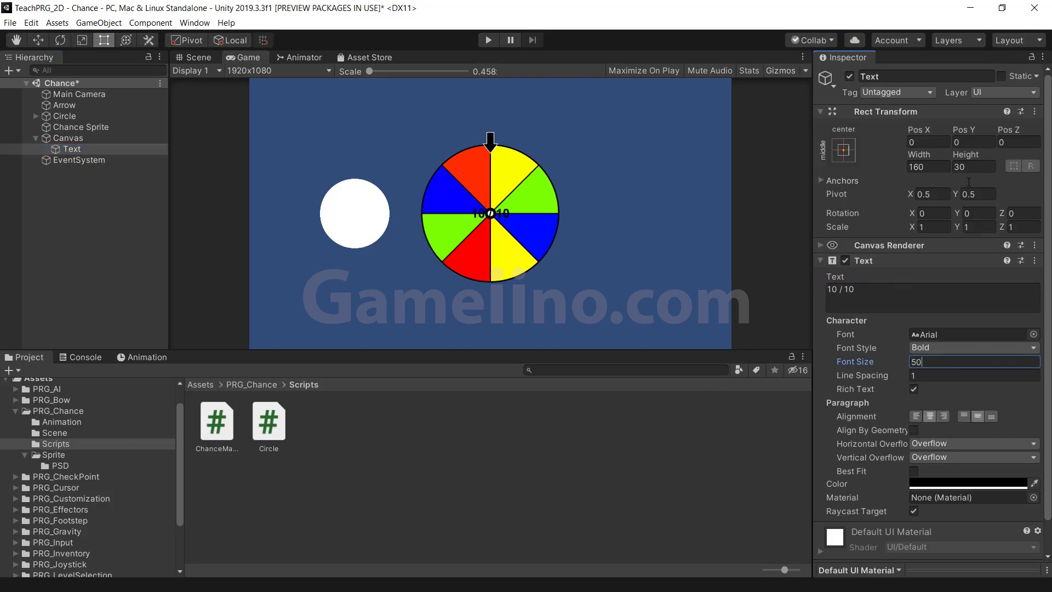
Place the counter below the wheel at Pos Y -320 and set font size 60
mouse_move(966, 127)
left_mouse_down()
mouse_move(499, 154)
mouse_move(1004, 112)
left_mouse_up()
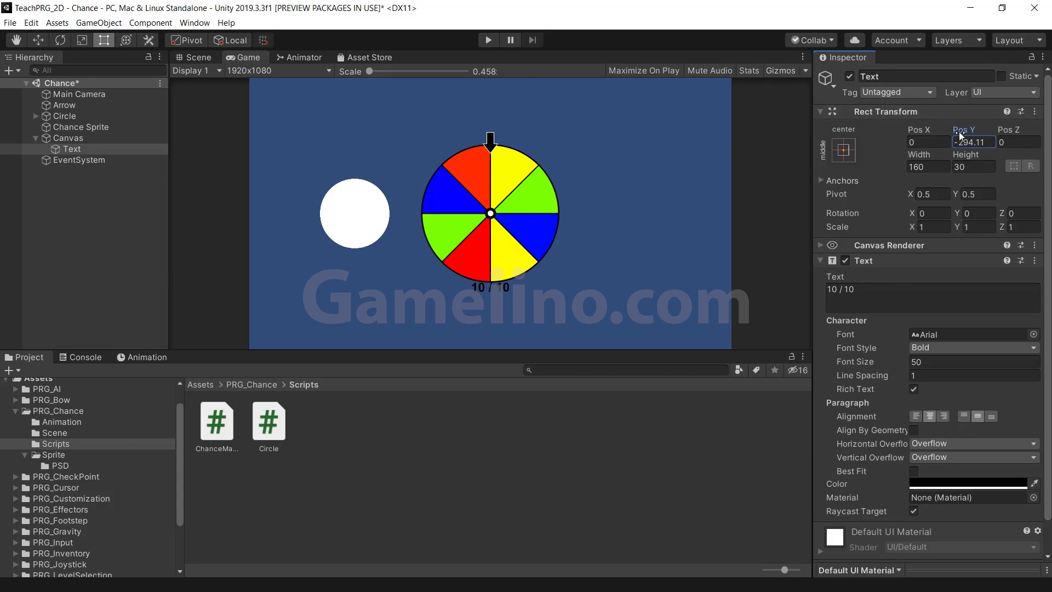
left_click(981, 143)
type("-320")
left_click(931, 362)
type("6")
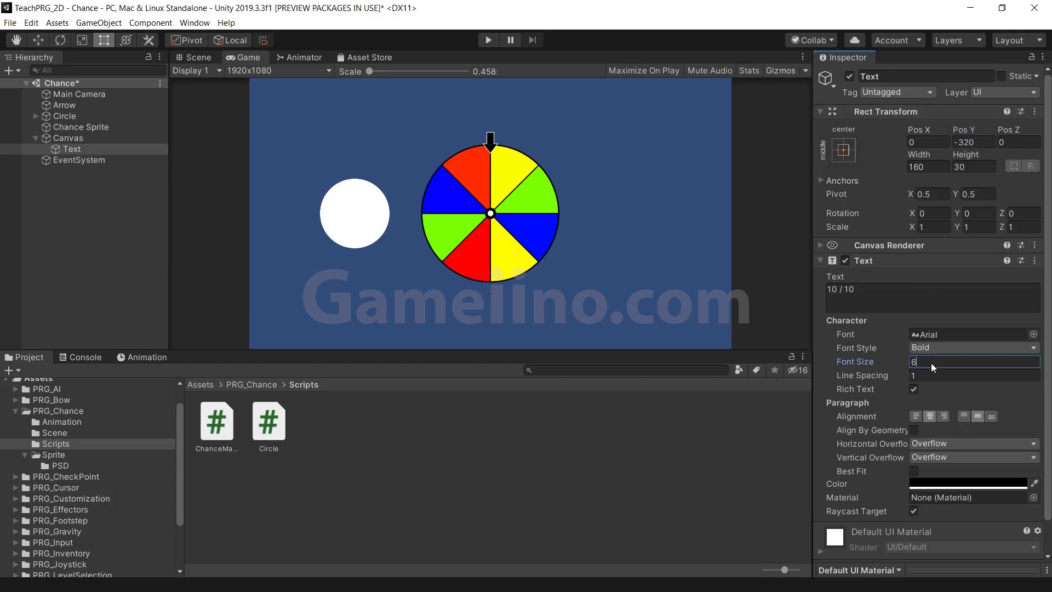
type("0")
Assign the Text to Chance Manager's Time Text and the Arrow to the Circle's Manager field
left_click(60, 105)
left_click_drag(938, 342, 953, 393)
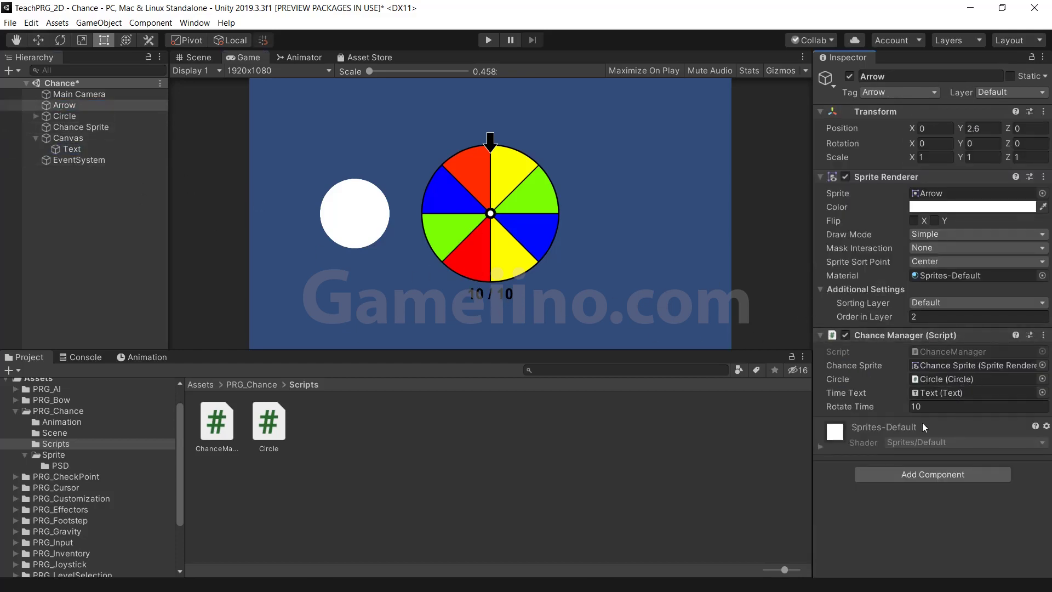
left_click(67, 116)
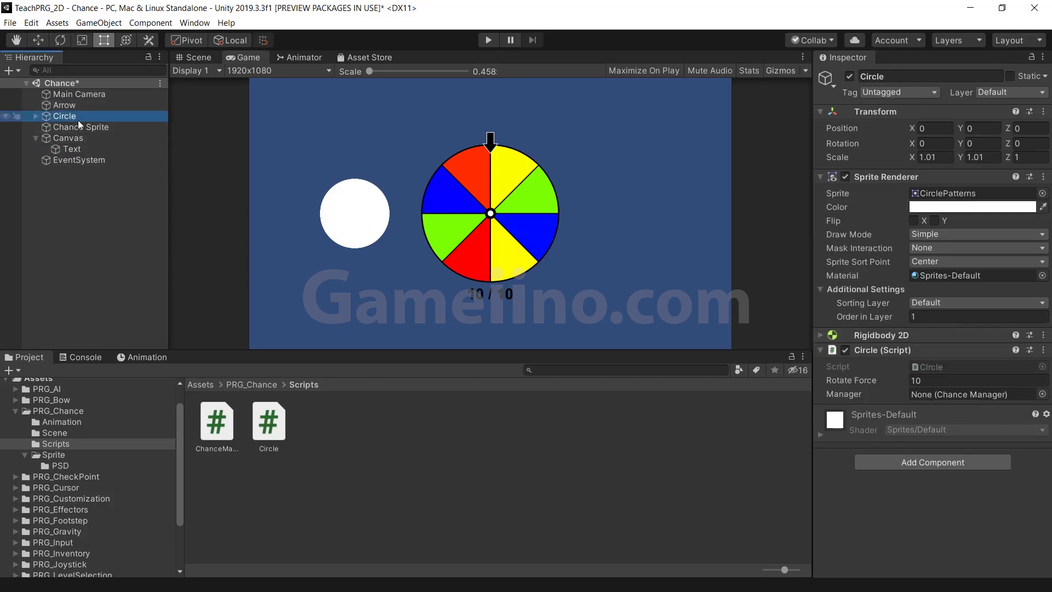
mouse_move(64, 105)
left_mouse_down()
mouse_move(1010, 427)
mouse_move(972, 395)
left_mouse_up()
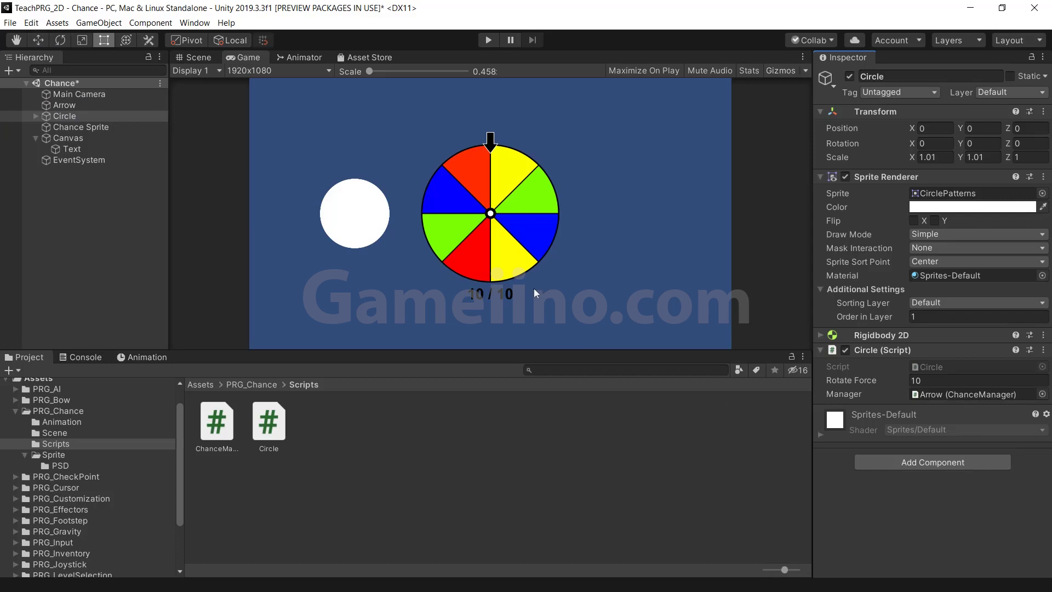
Play the game and spin the wheel several times to test the side circle colour
left_click(488, 39)
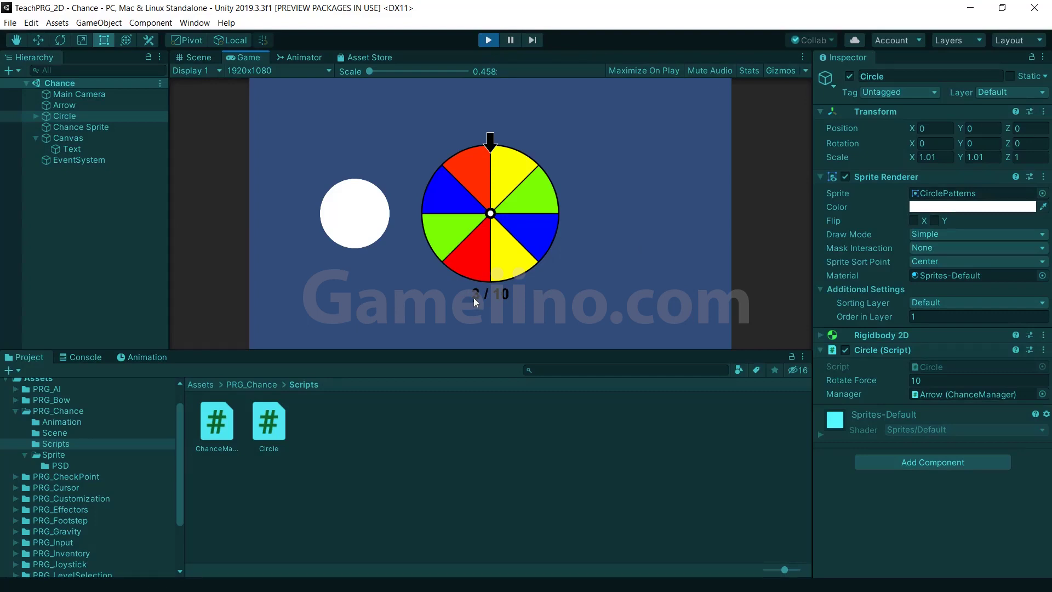
left_click(501, 209)
left_click(472, 298)
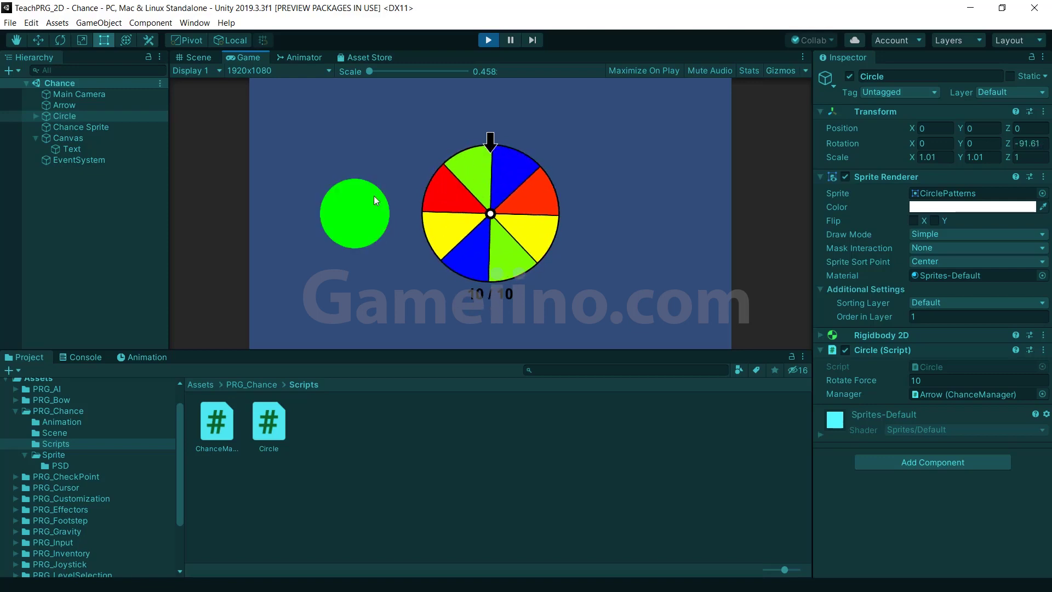
left_click(351, 216)
left_click(511, 169)
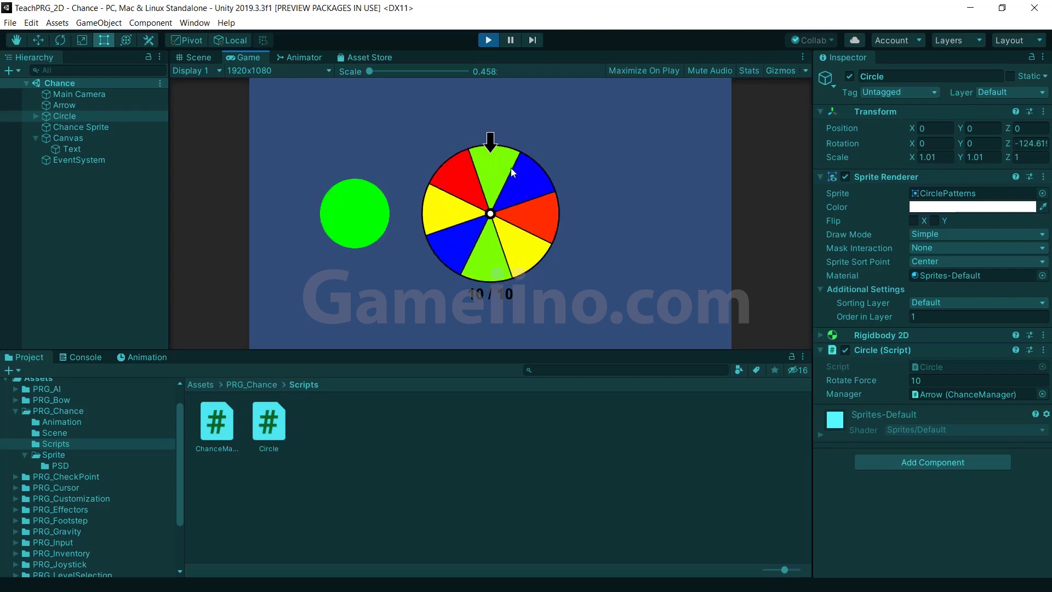
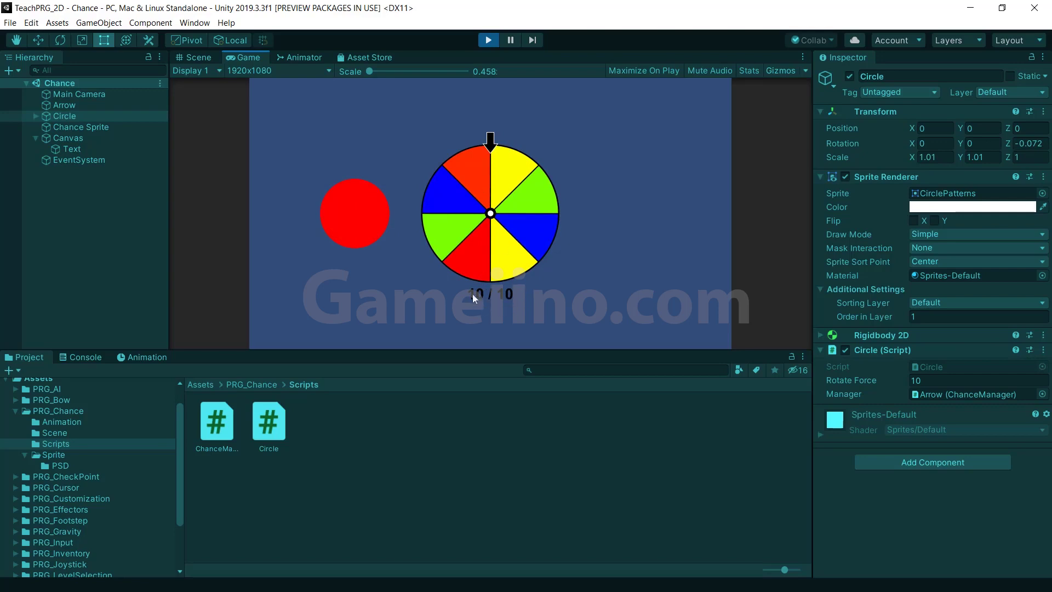
Stop the test run and add a UI Button to the Canvas, placed above Text
left_click(497, 304)
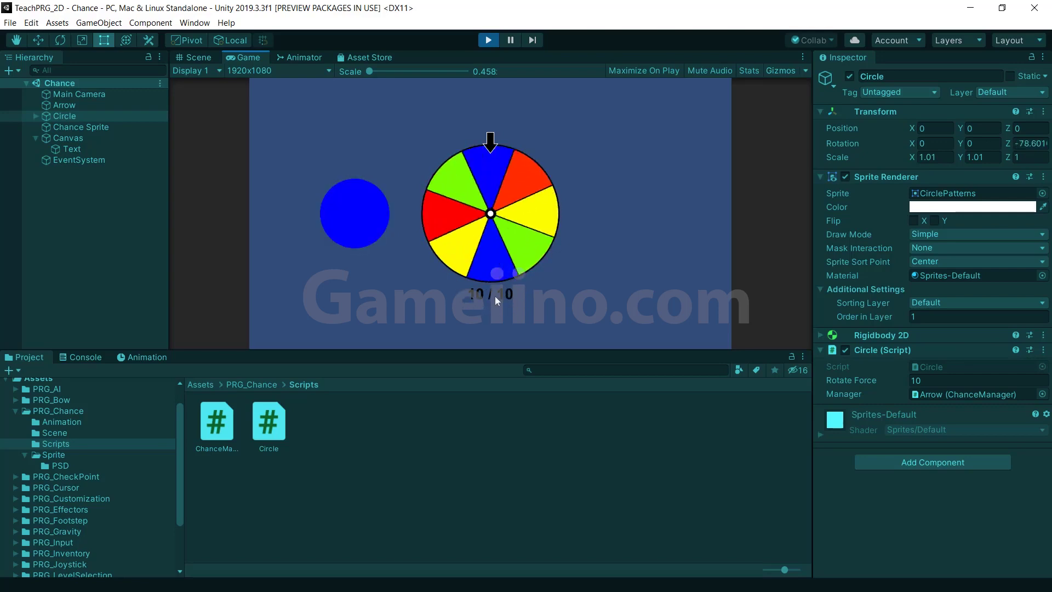
left_click(488, 44)
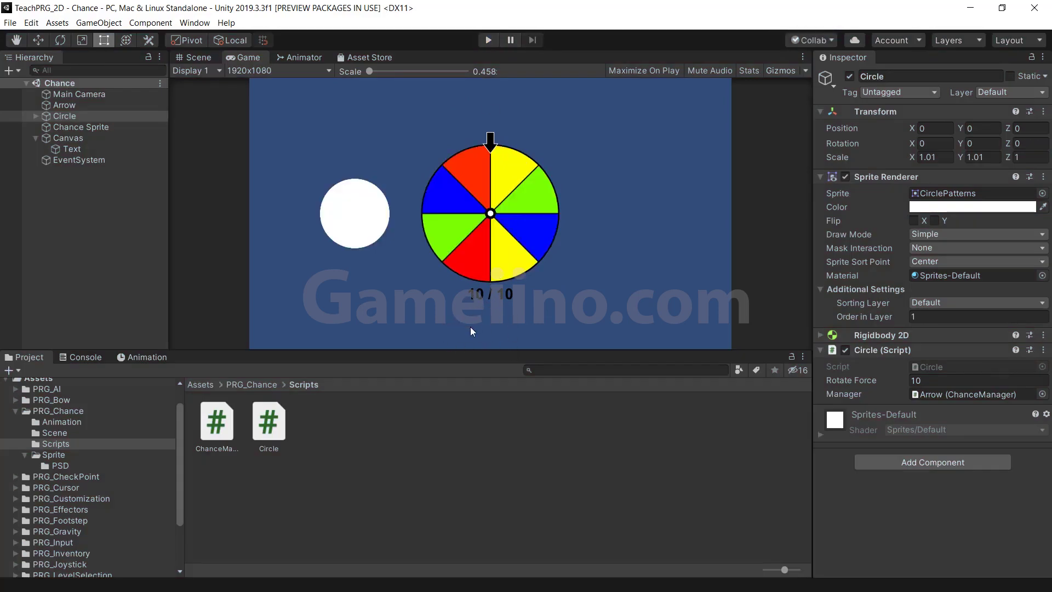
right_click(75, 137)
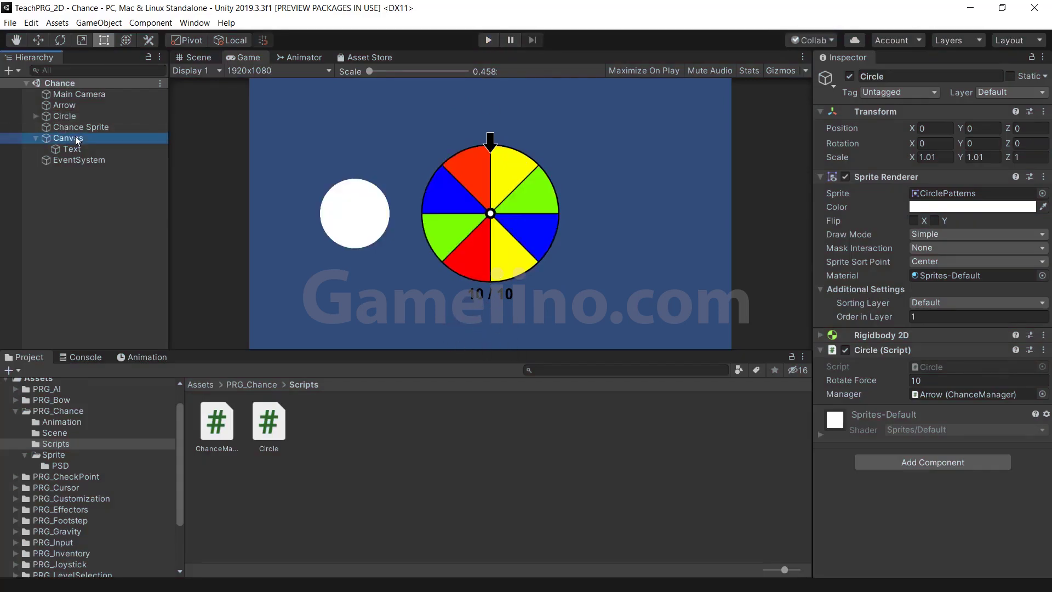
mouse_move(123, 340)
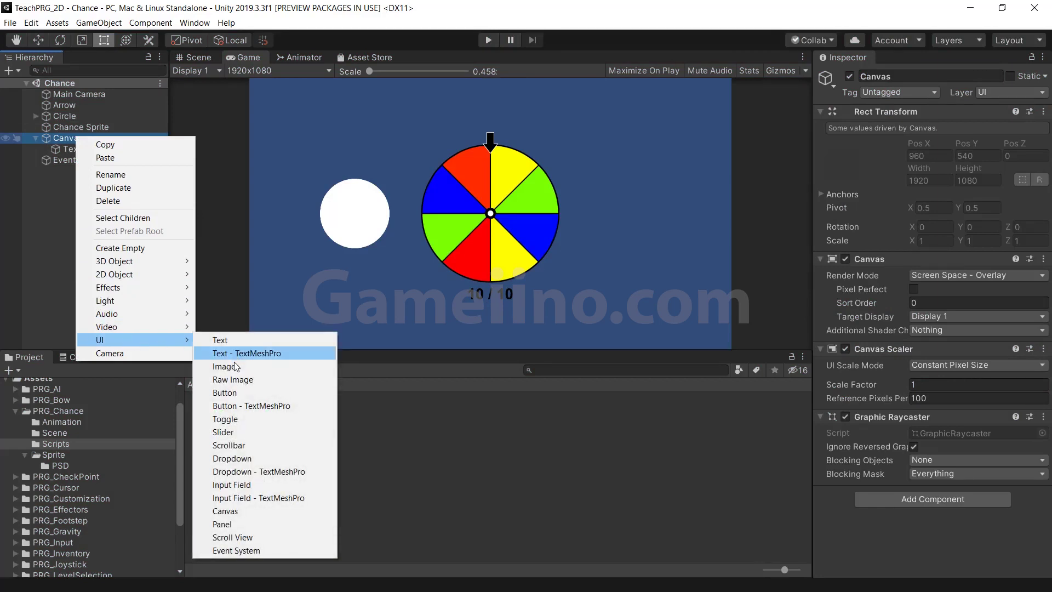
left_click(251, 391)
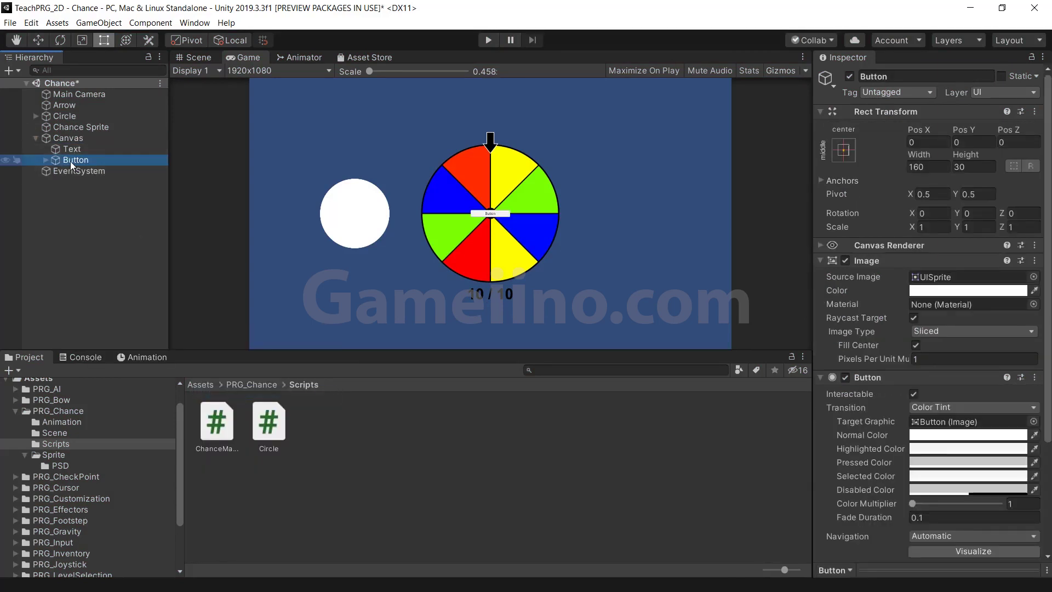
left_click_drag(71, 160, 65, 149)
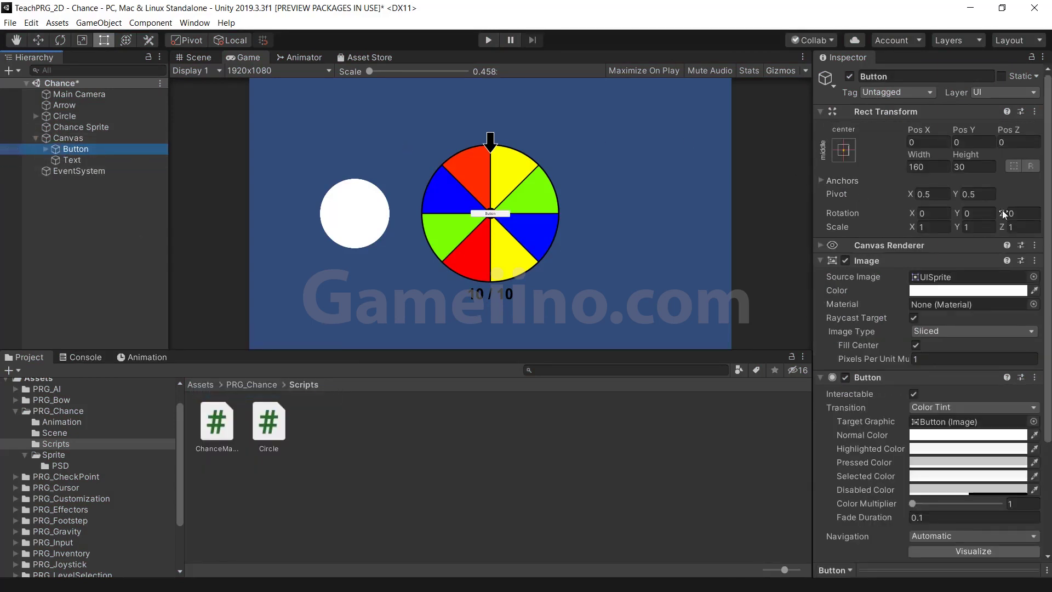
Size the button 250 by 100 and set its Pos Y to -425
left_click(928, 166)
type("200")
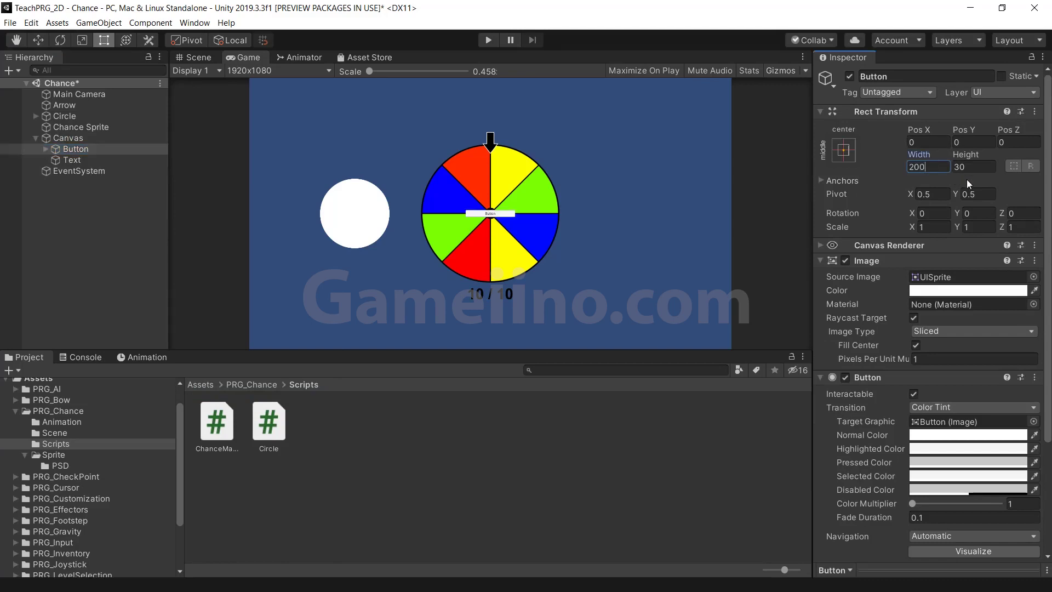
left_click(981, 170)
type("60")
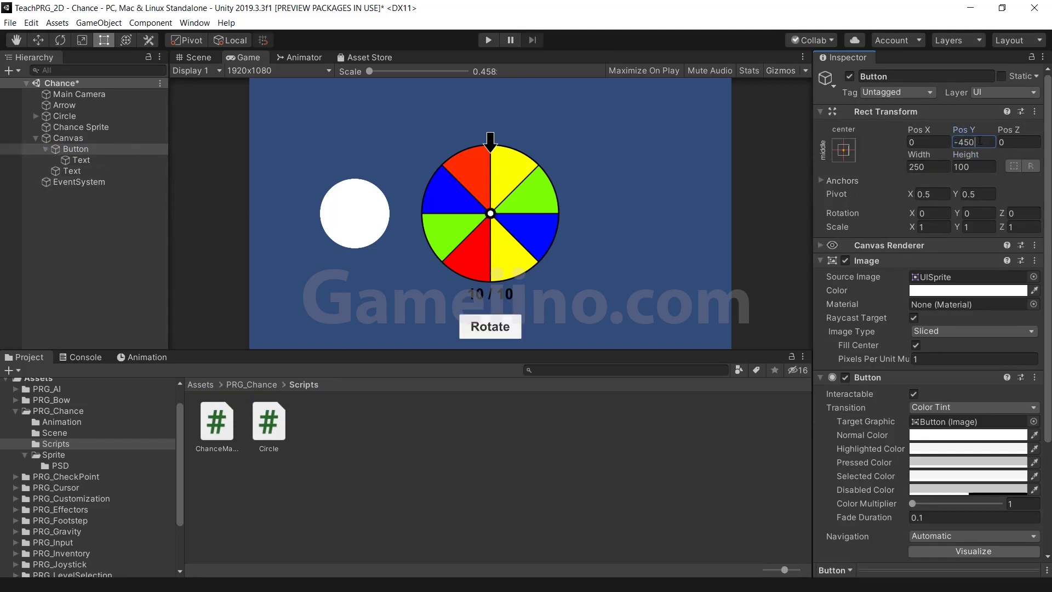
key("BackSpace")
key("BackSpace")
type("25")
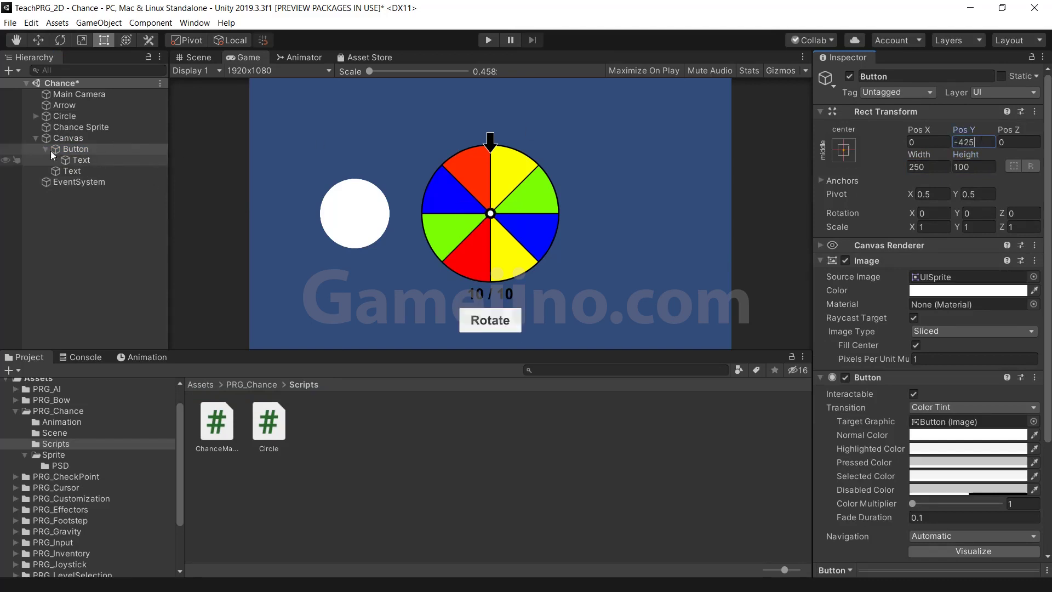
Save the scene and add an On Click action targeting the Circle object
left_click(46, 149)
left_click(99, 257)
left_click(96, 150)
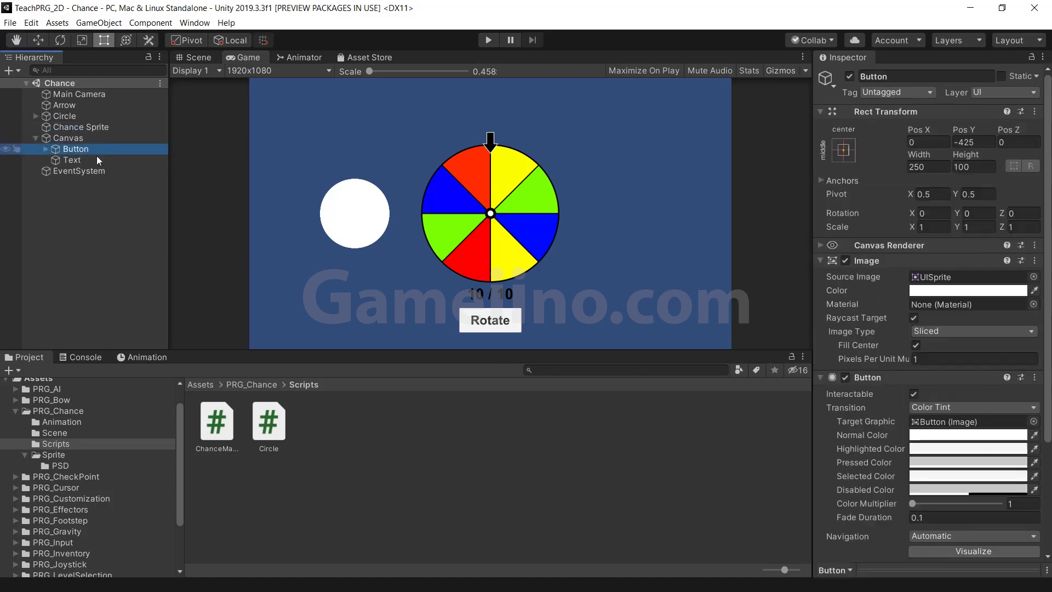
key("ctrl+s")
scroll(1003, 458, "down", 5)
left_click(1004, 475)
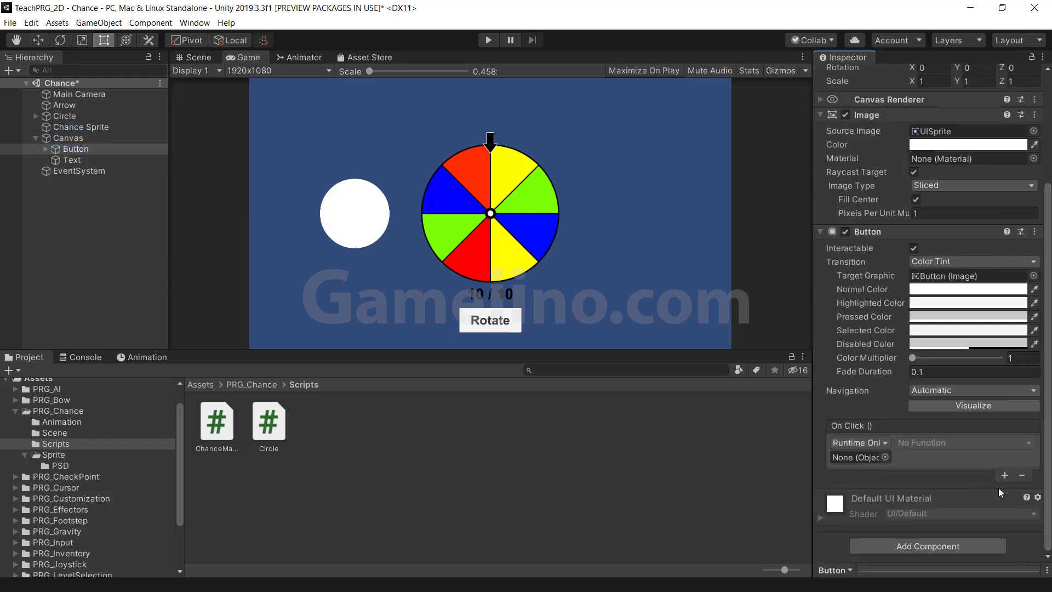
left_click_drag(64, 115, 861, 457)
left_click(930, 444)
Bind the button to Circle.Rotate() and delete the Space-key Rotate line from Update()
mouse_move(932, 527)
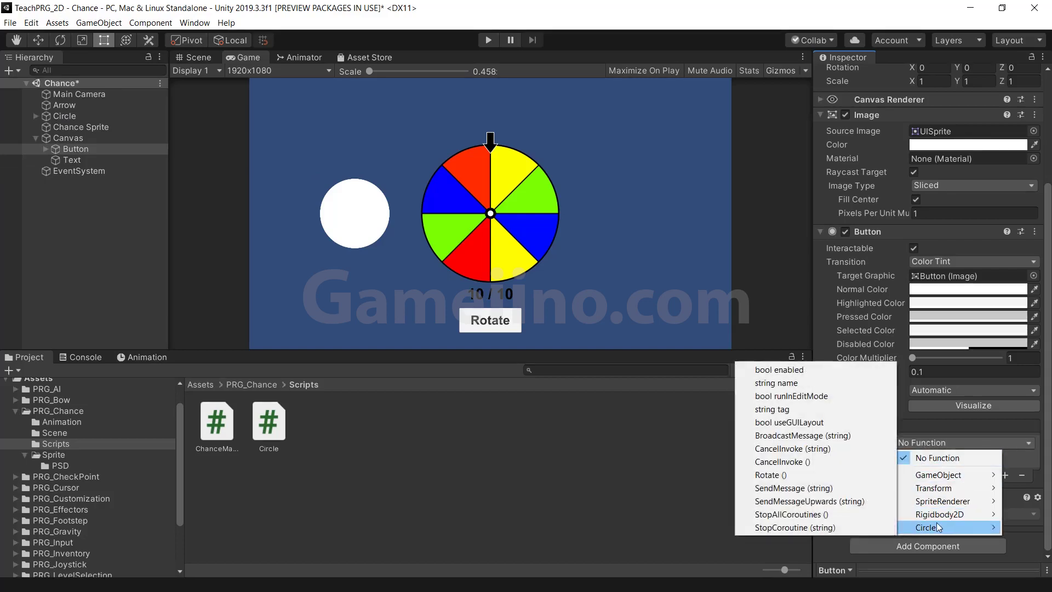
left_click(783, 475)
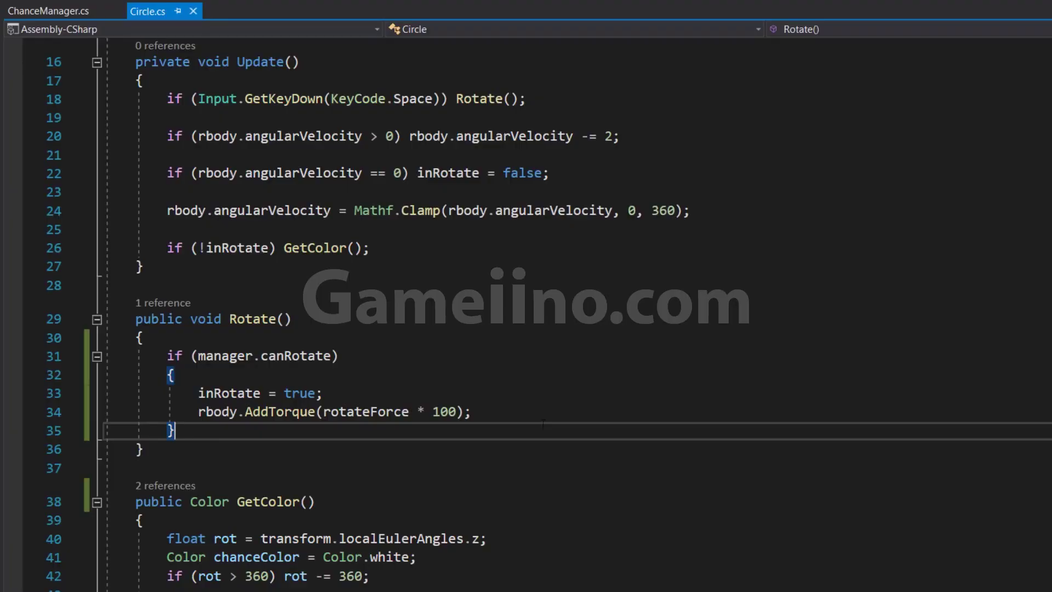
left_click_drag(532, 99, 153, 99)
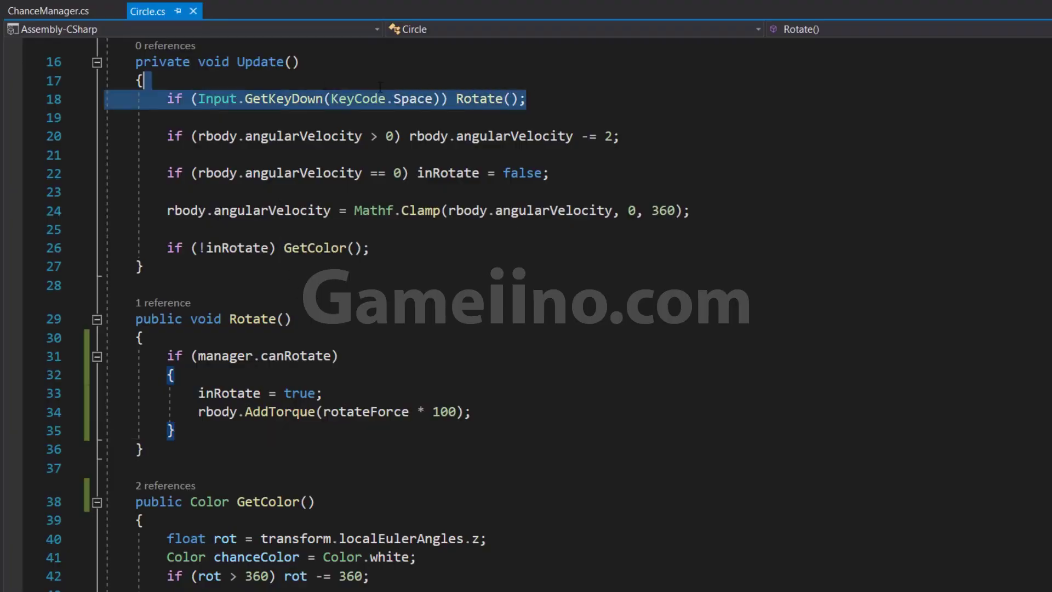
key("BackSpace")
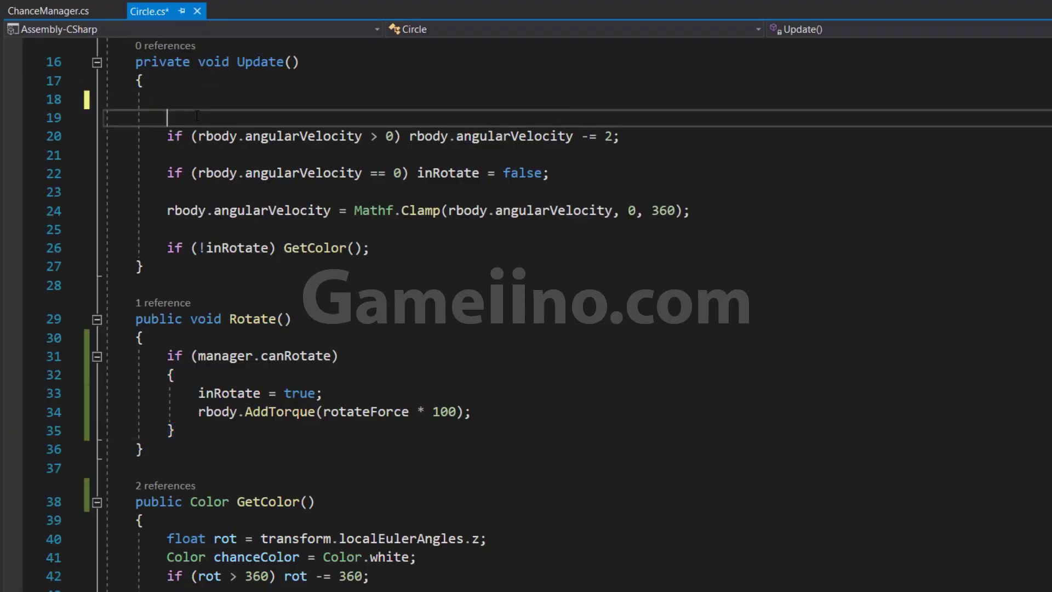
key("Delete")
key("BackSpace")
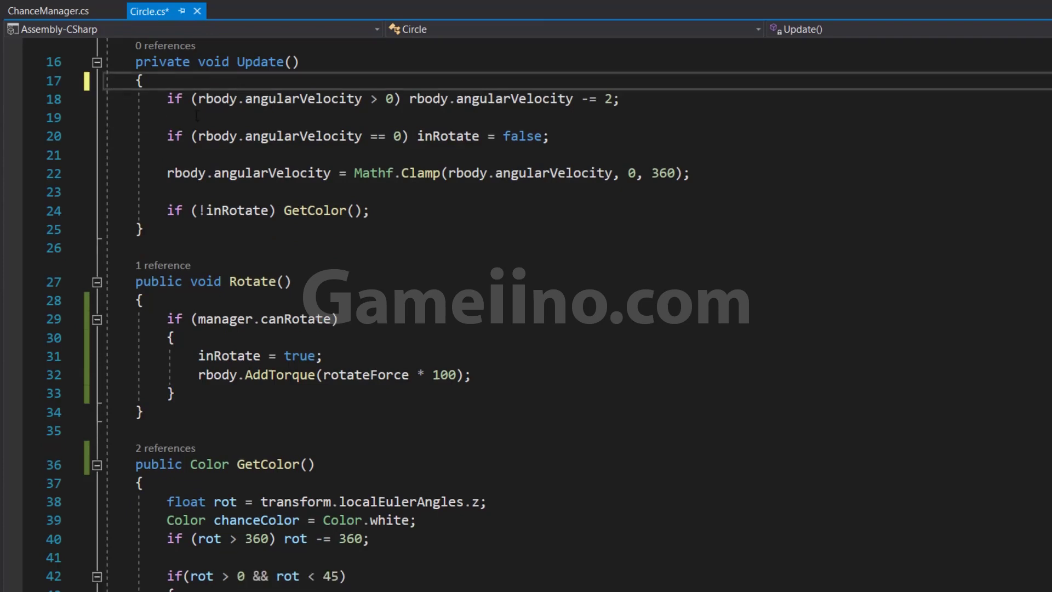
key("ctrl+s")
Add 'manager.time = 0;' after AddTorque in Rotate() and save Circle.cs
left_click(492, 375)
key("Return")
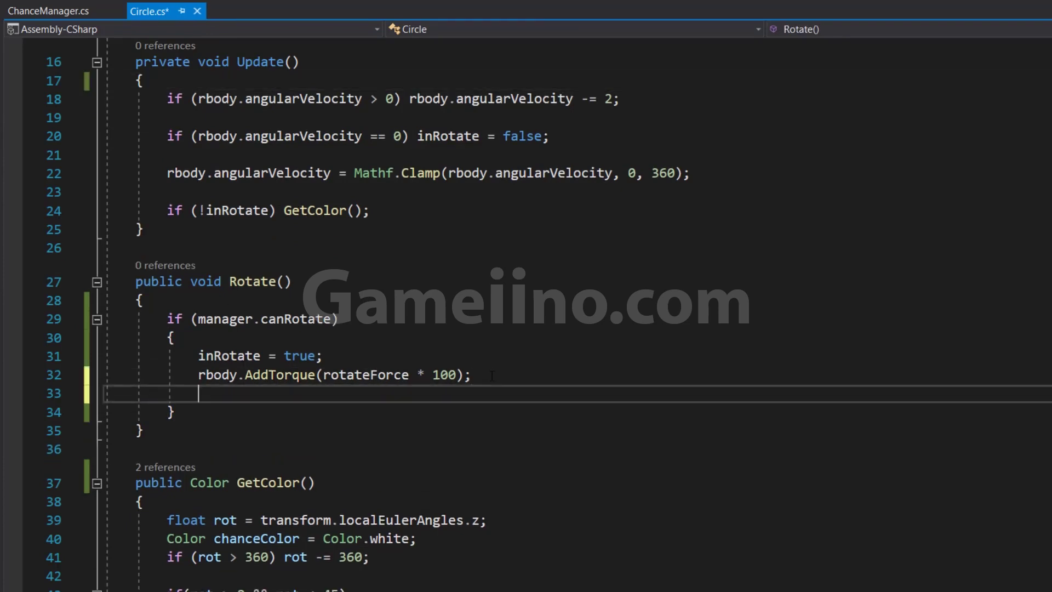
type("mana")
key("Tab")
type(".")
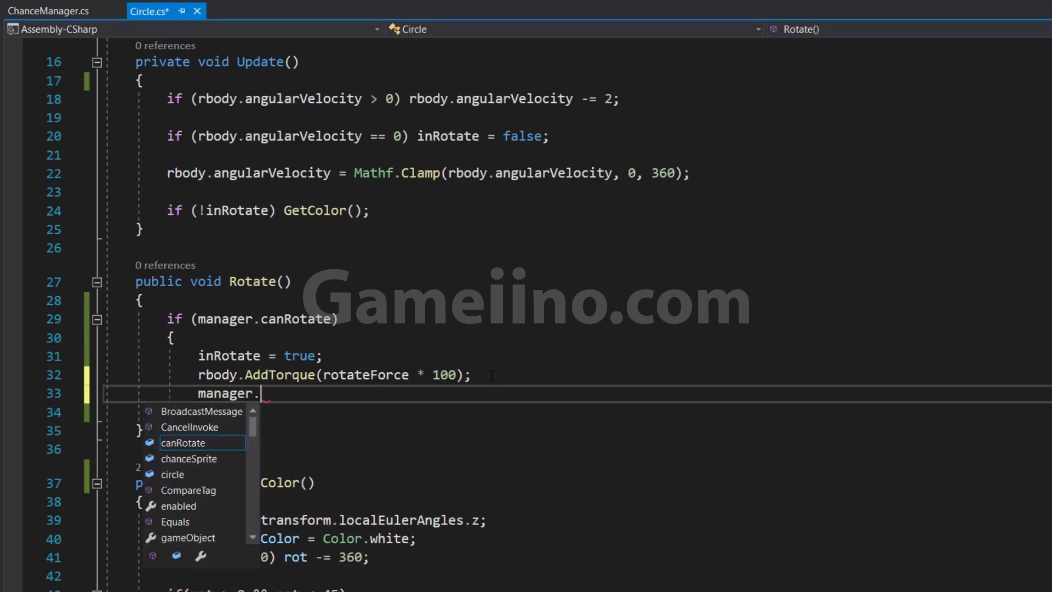
type("ti")
key("Tab")
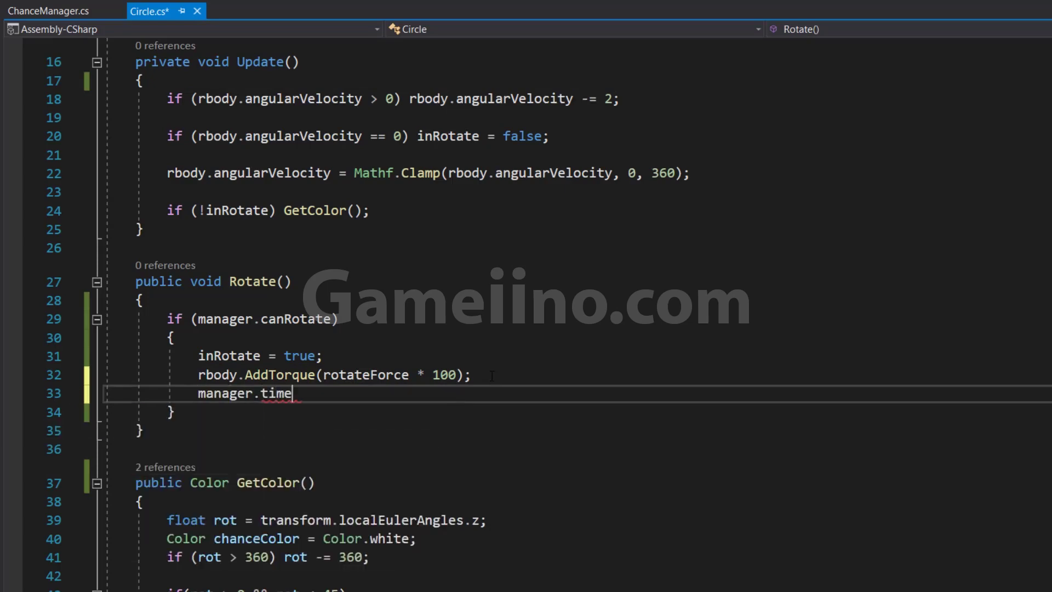
type("= 0;")
key("ctrl+s")
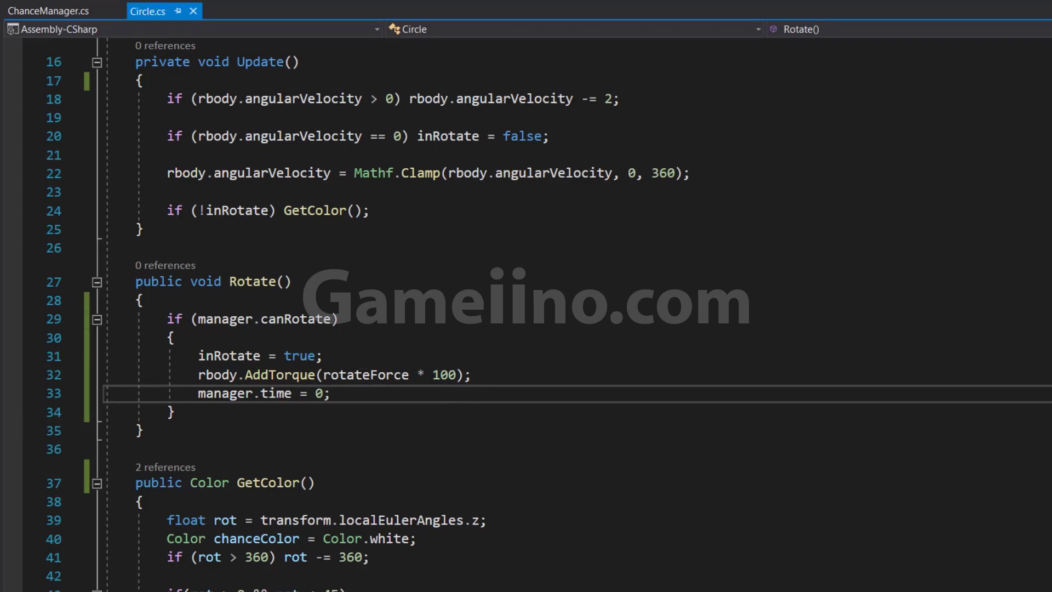
key("alt+Tab")
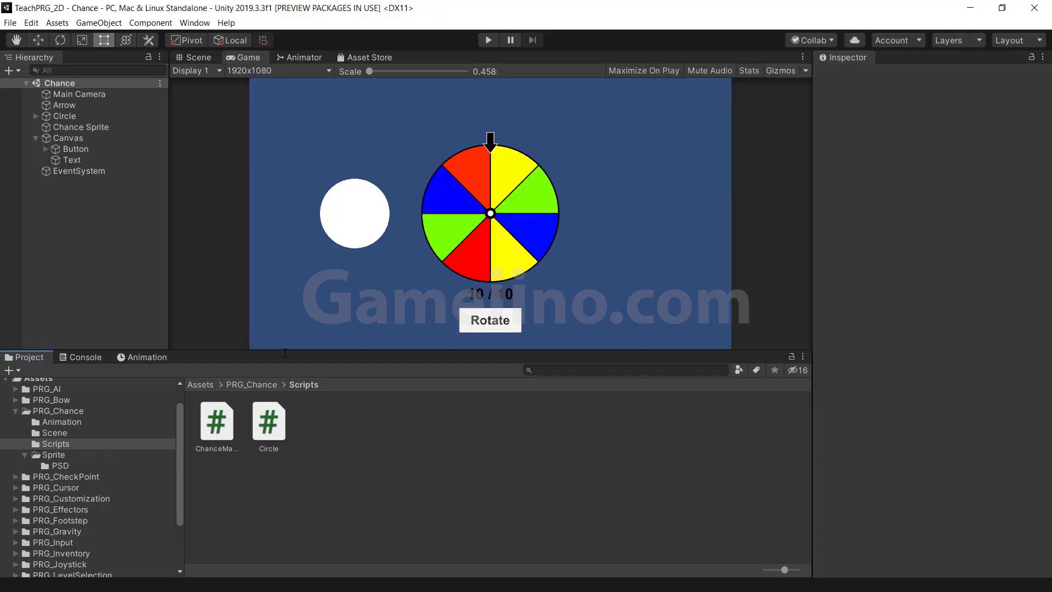
key("ctrl+p")
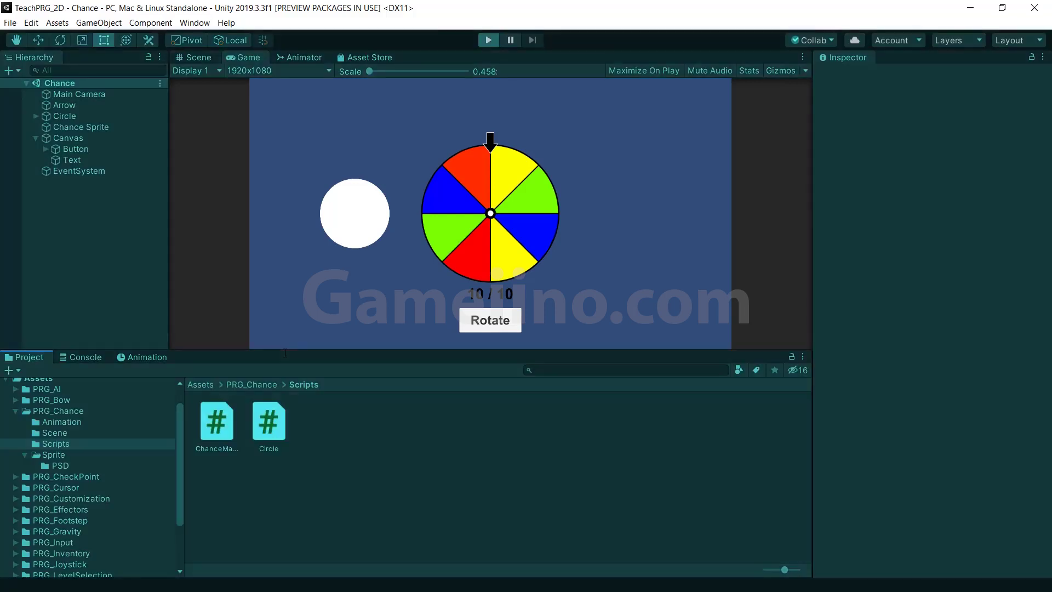
left_click(488, 321)
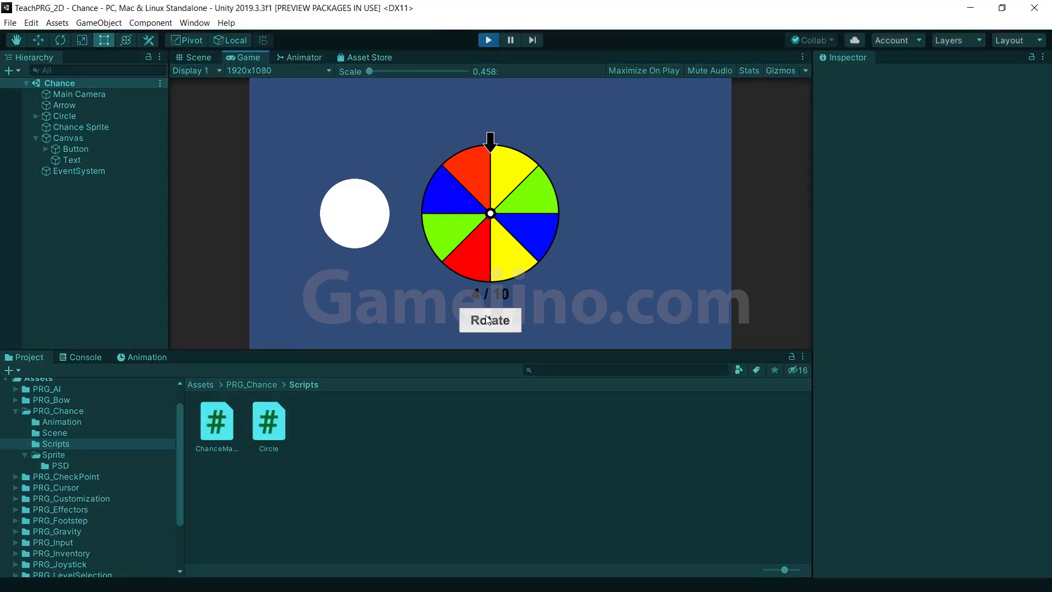
left_click(501, 327)
left_click(497, 322)
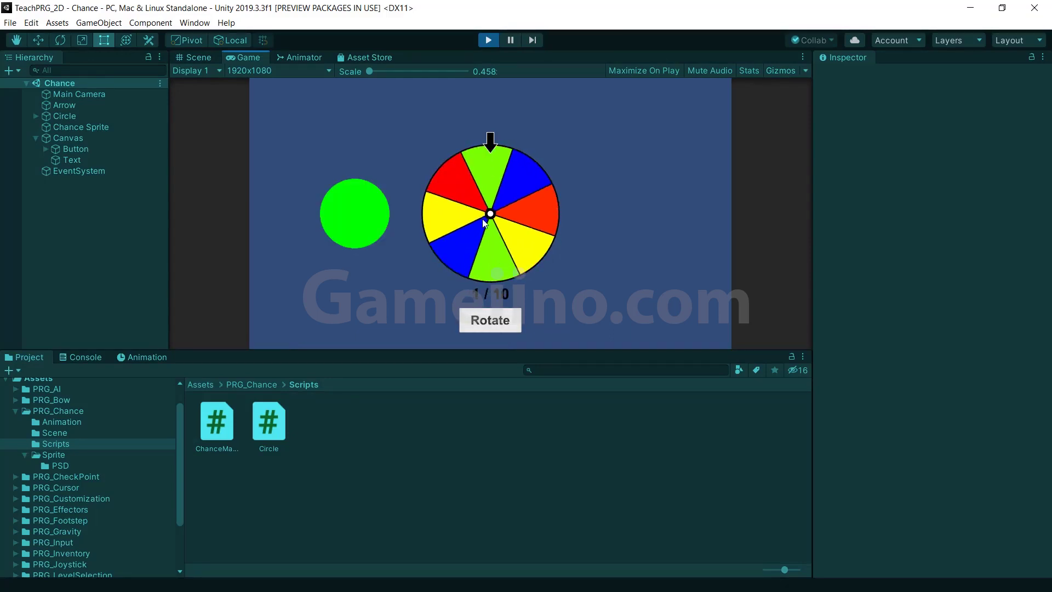
left_click(496, 37)
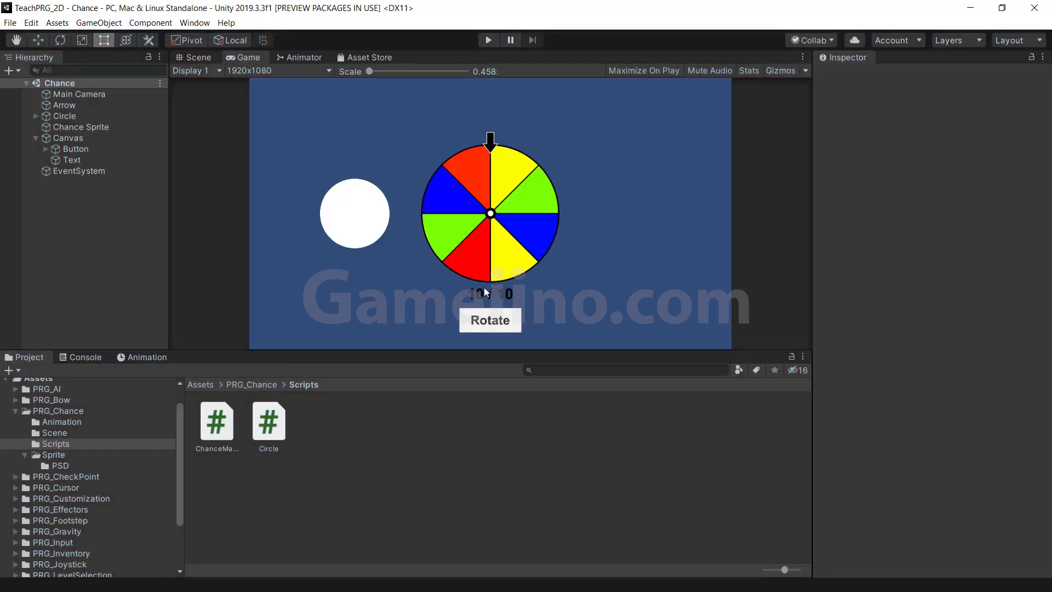
Create a UI Image on the Canvas using the AllAxis_Plain sprite
right_click(68, 140)
mouse_move(112, 344)
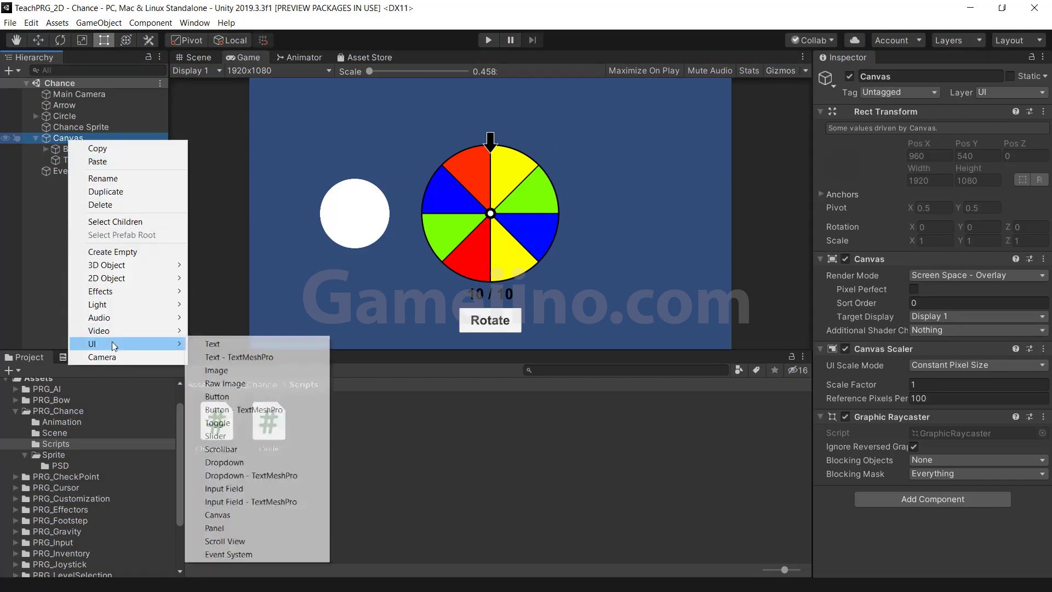
left_click(228, 370)
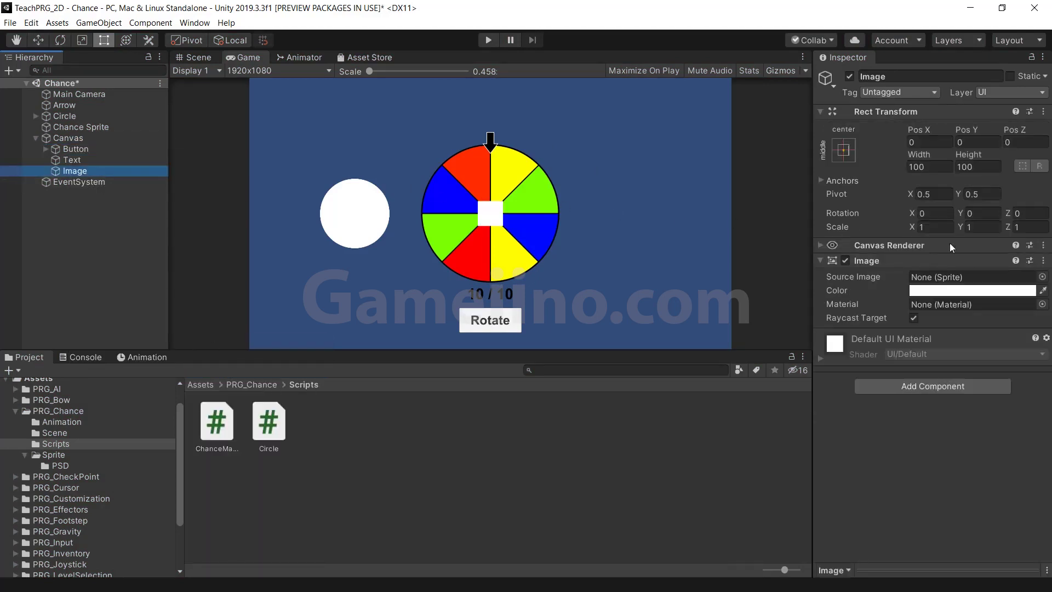
left_click(1042, 276)
left_click(288, 159)
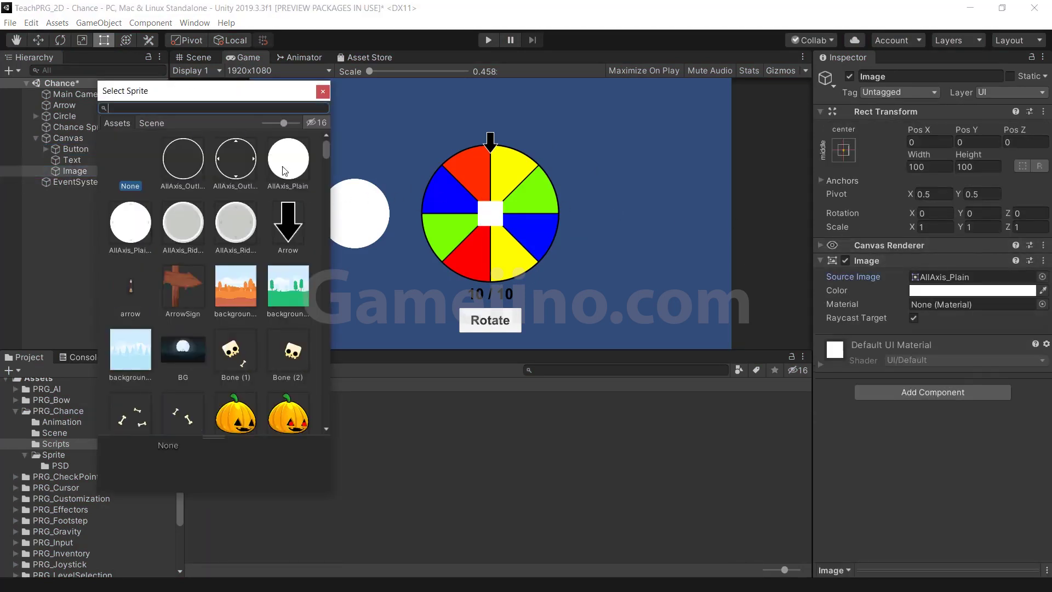
Set the image colour to bright green
left_click(322, 92)
left_click(972, 290)
mouse_move(745, 272)
left_mouse_down()
mouse_move(752, 300)
mouse_move(813, 233)
left_mouse_up()
left_click(849, 203)
Size the image 200 by 200 and place it at Pos X 600
left_click(929, 167)
type("200")
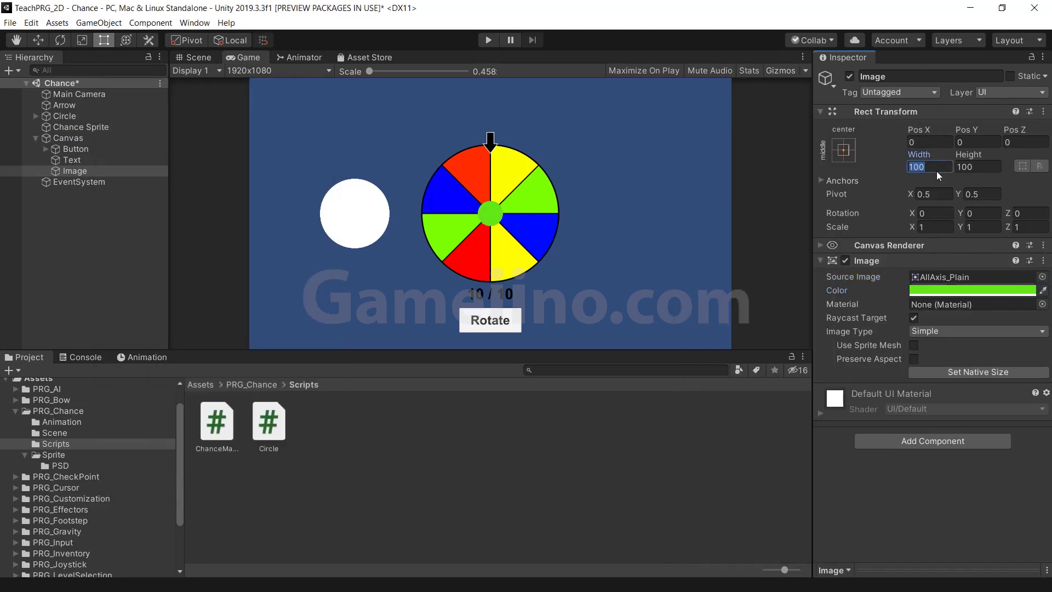
key("Tab")
type("200")
left_click(930, 142)
type("600")
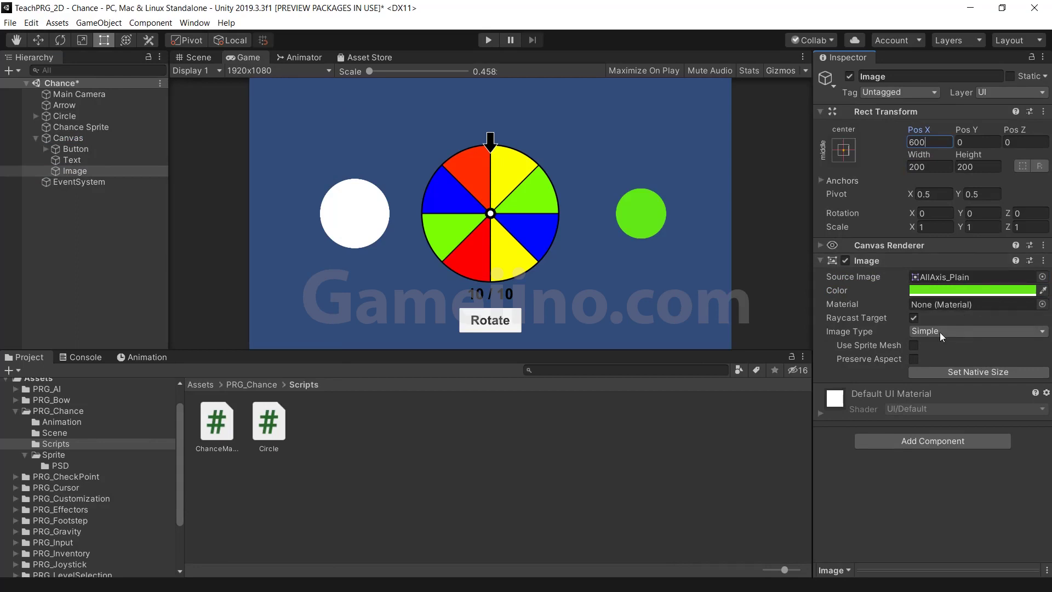
Make the image type Filled with Radial 360 and shrink the fill amount
left_click(939, 332)
left_click(939, 383)
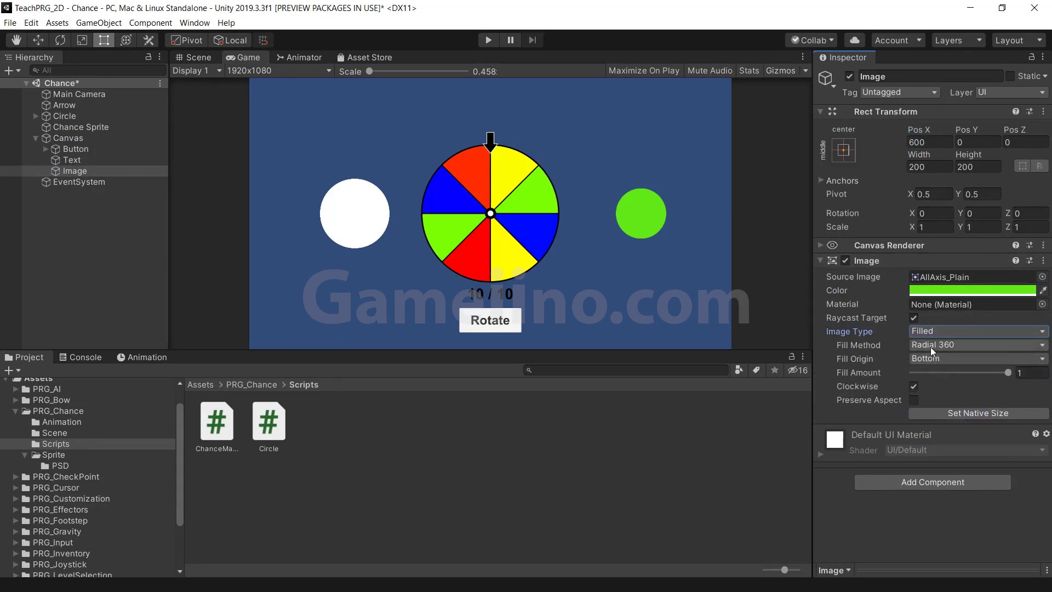
left_click(939, 344)
left_click(944, 360)
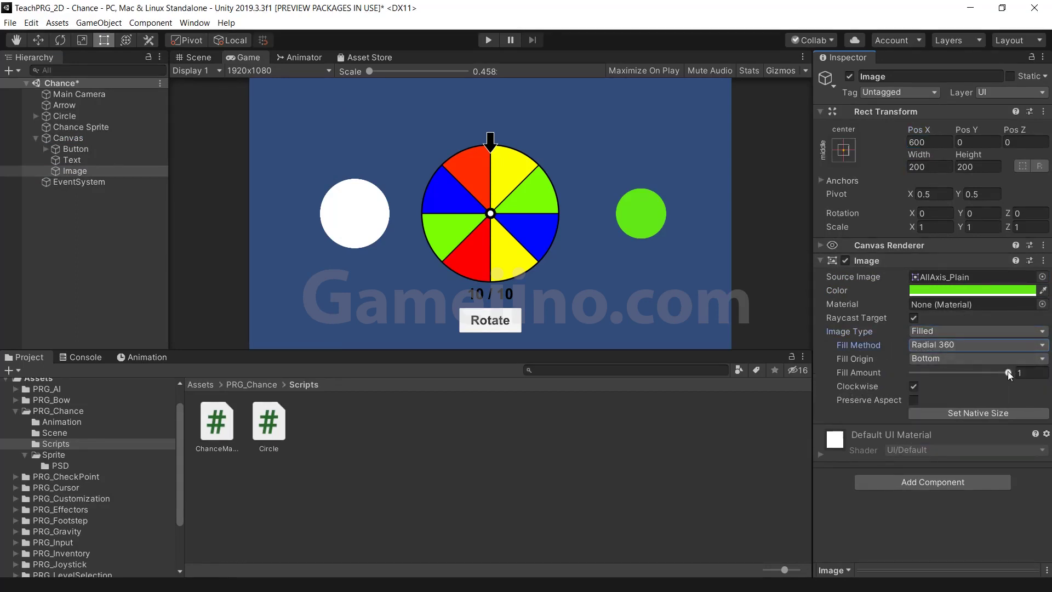
mouse_move(1008, 373)
left_mouse_down()
mouse_move(930, 375)
mouse_move(1011, 373)
mouse_move(999, 373)
left_mouse_up()
Try Radial 180, Radial 90, Vertical and Horizontal fills, then return to Radial 360
left_click(962, 344)
left_click(971, 400)
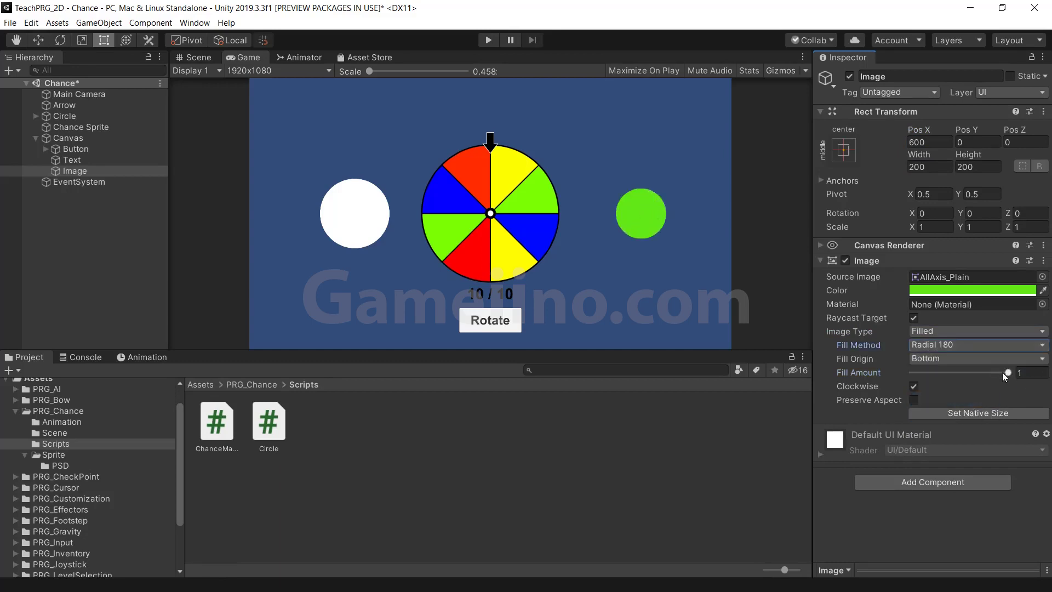
left_click(958, 343)
left_click(931, 383)
mouse_move(997, 372)
left_mouse_down()
mouse_move(919, 375)
mouse_move(1030, 379)
left_mouse_up()
left_click(958, 345)
left_click(942, 371)
left_click(950, 344)
left_click(948, 360)
left_click(926, 344)
left_click(981, 412)
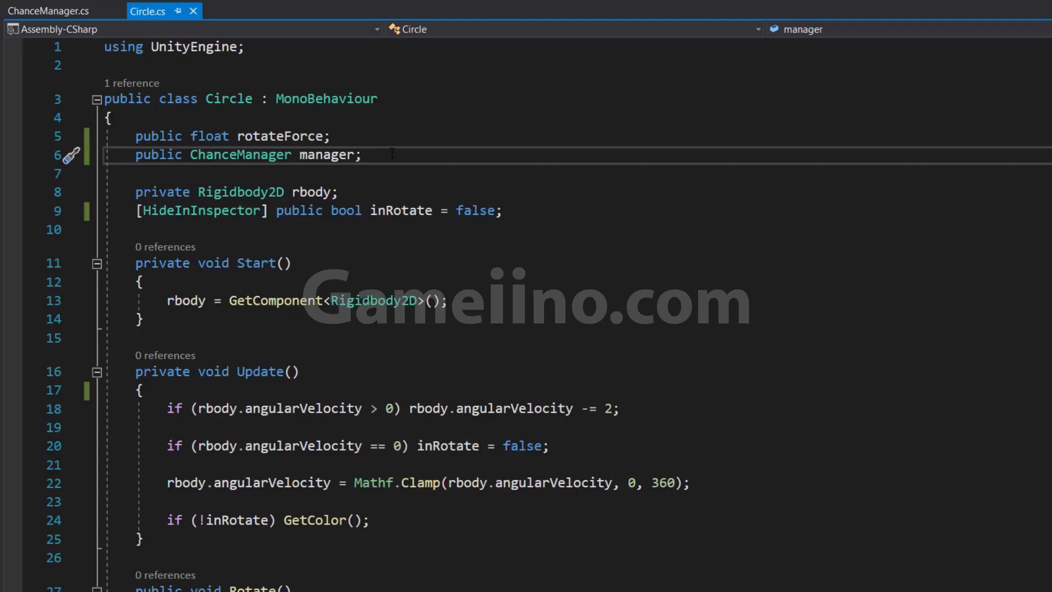
Add 'using UnityEngine.UI;' and a 'public Image forceField;' field to Circle.cs, then save
key("Return")
type("public ")
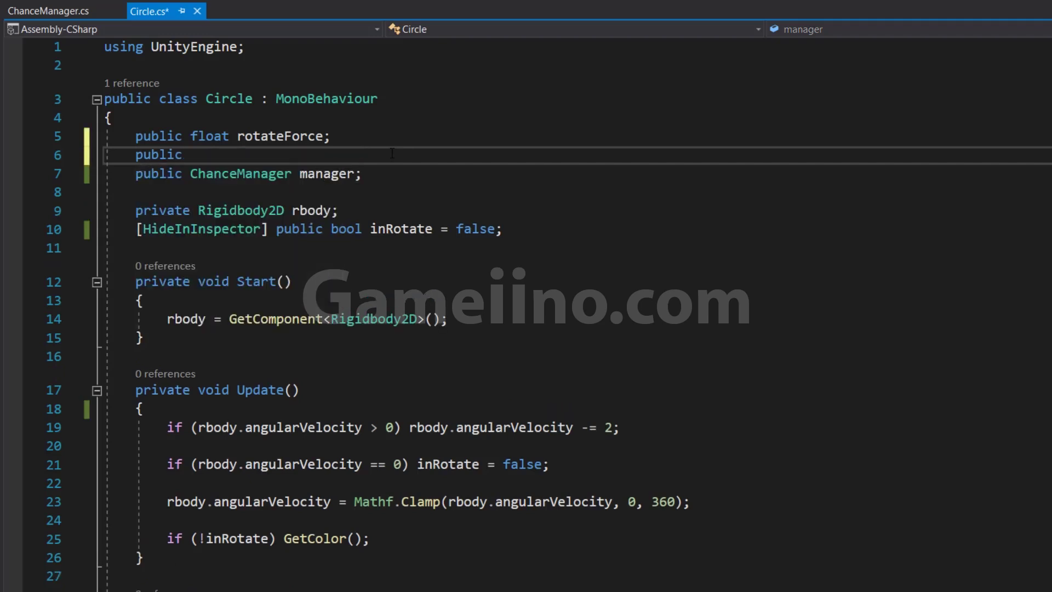
type("Image")
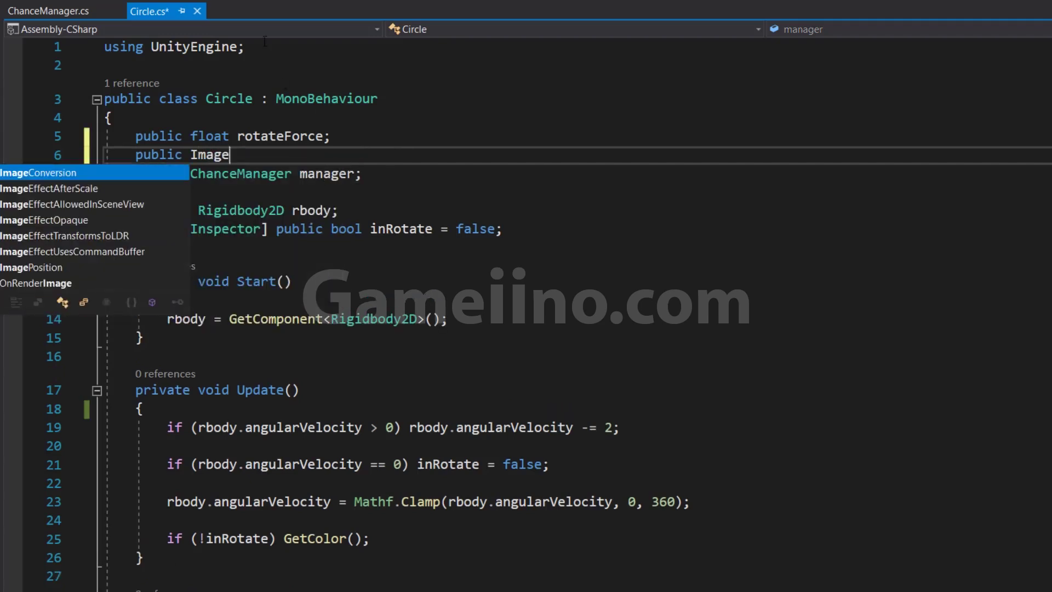
left_click(264, 41)
key("ctrl+Return")
type("using")
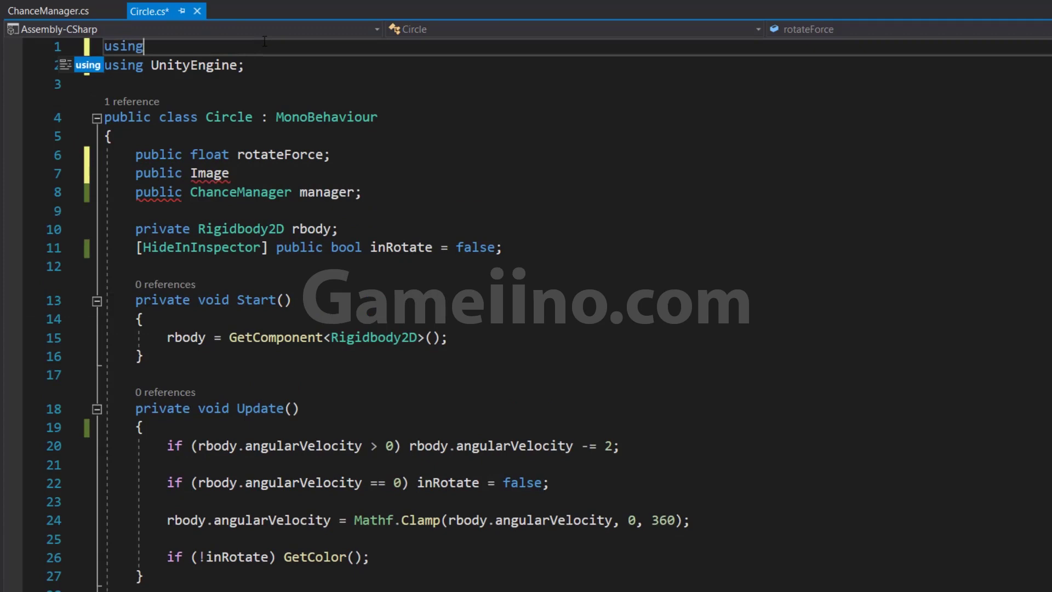
type("firce")
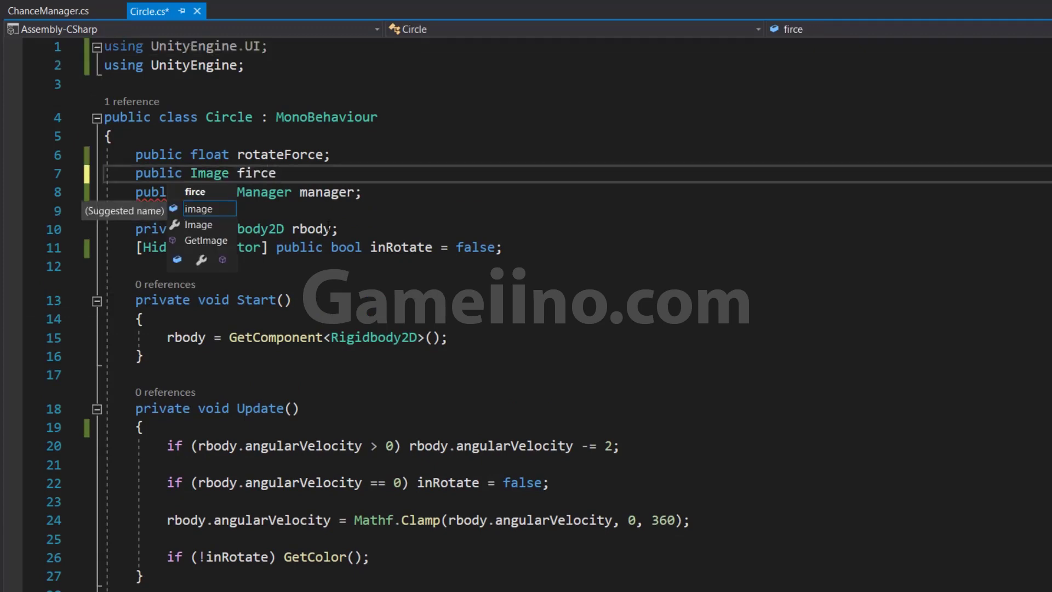
type("Field")
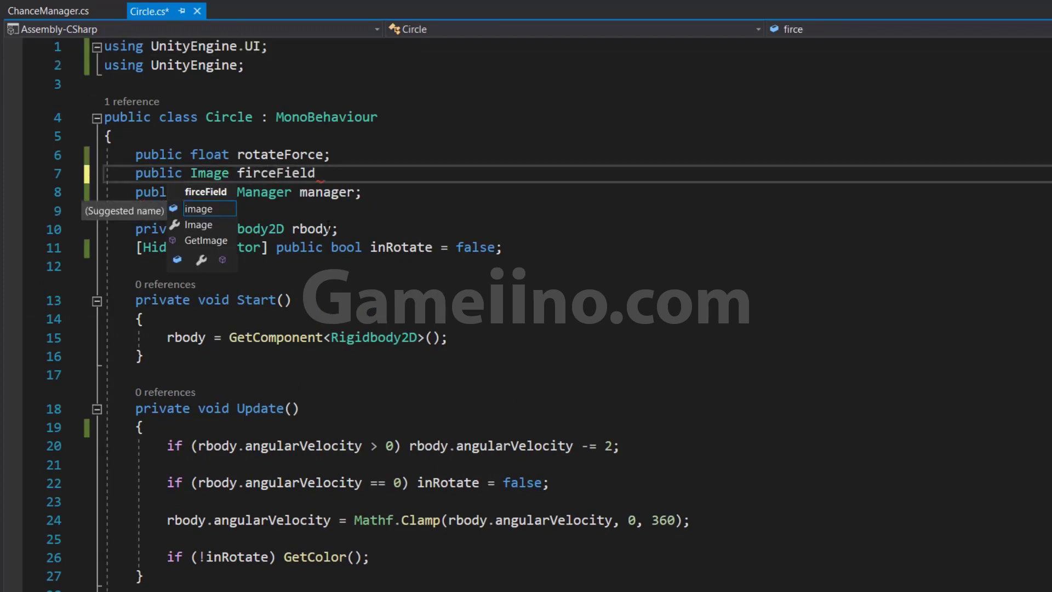
type(";")
left_click(253, 173)
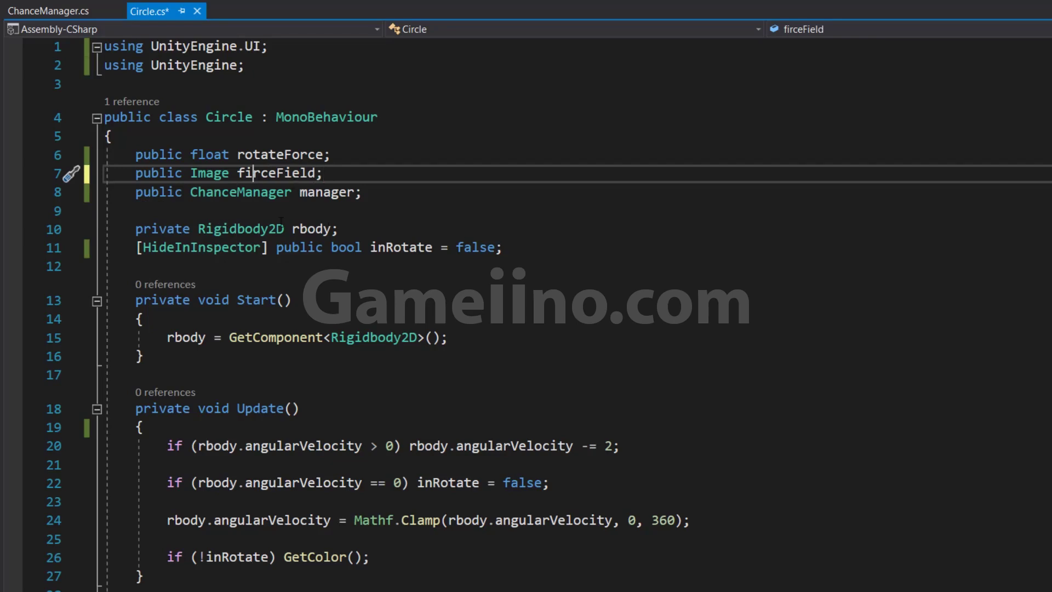
key("BackSpace")
type("o")
key("ctrl+s")
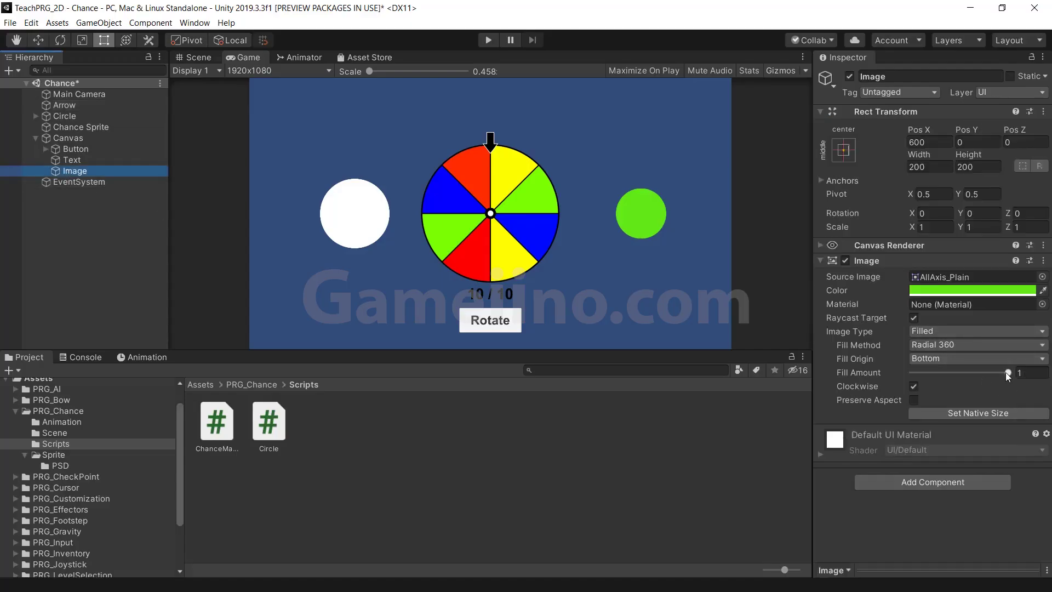
Preview an empty fill, then add [Range(0, 1)] to rotateForce and save
mouse_move(1007, 376)
left_mouse_down()
mouse_move(910, 374)
mouse_move(1009, 373)
left_mouse_up()
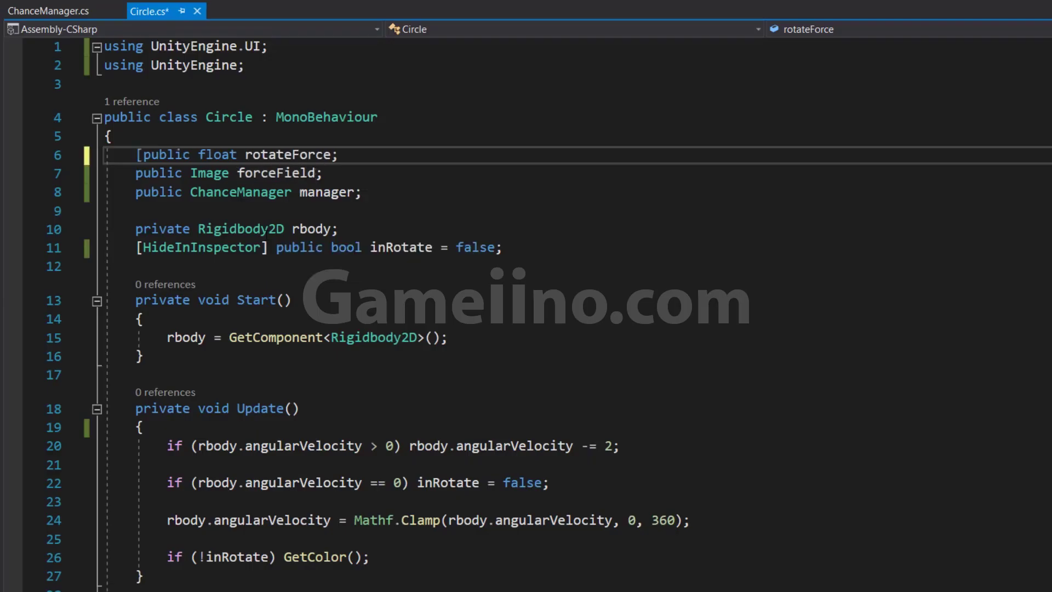
type("[")
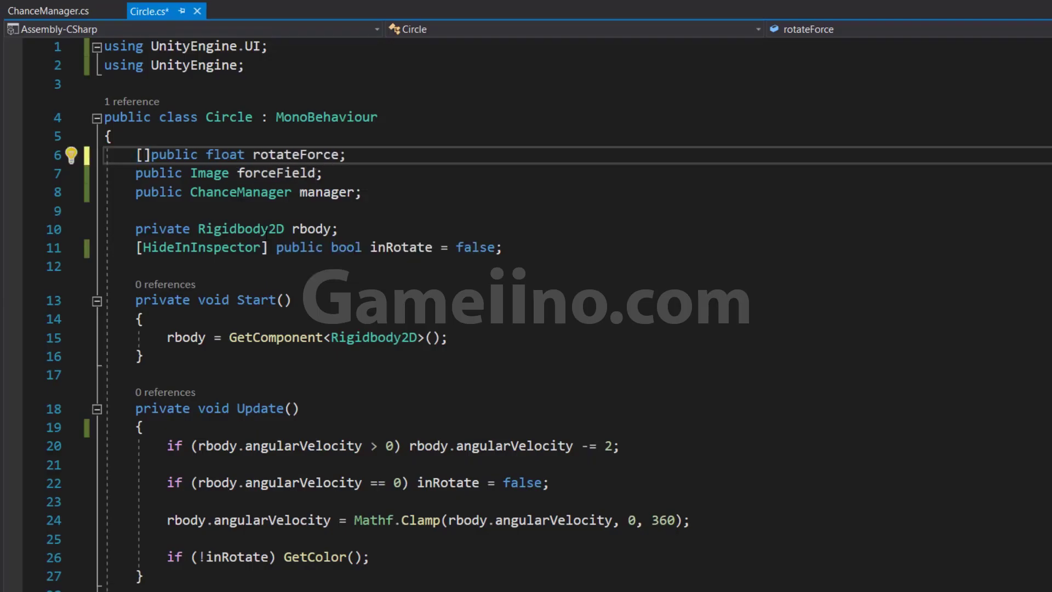
type("Ra")
key("Tab")
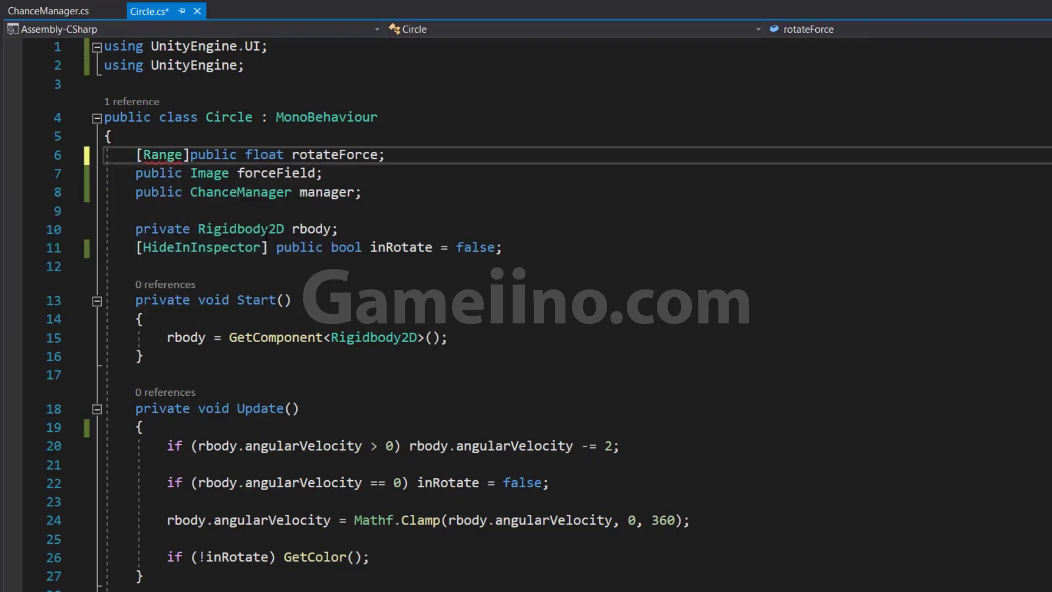
type("(0, 1")
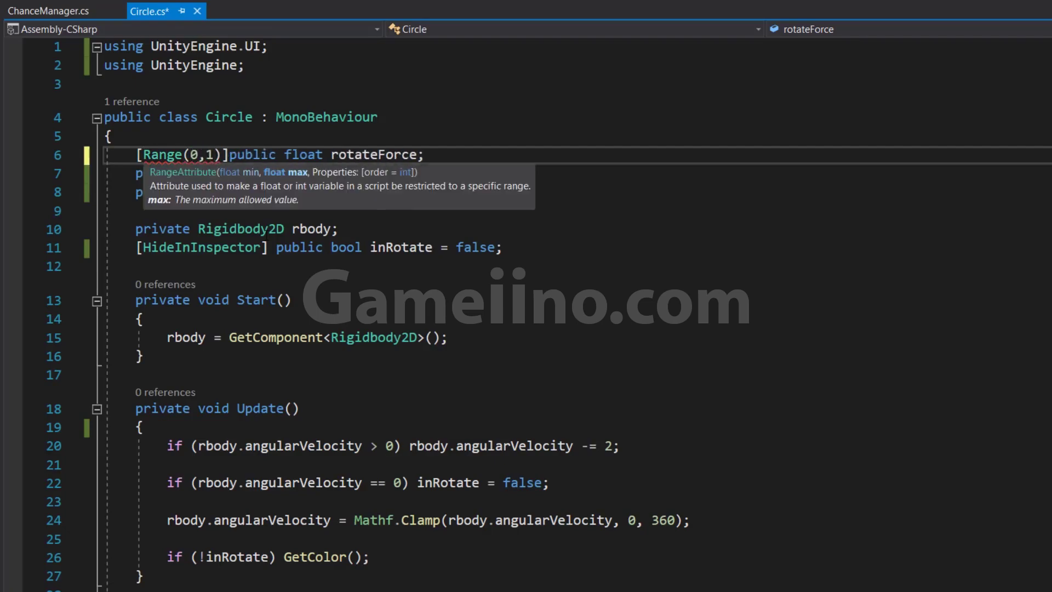
left_click(441, 155)
key("ctrl+s")
key("alt+Tab")
left_click(67, 115)
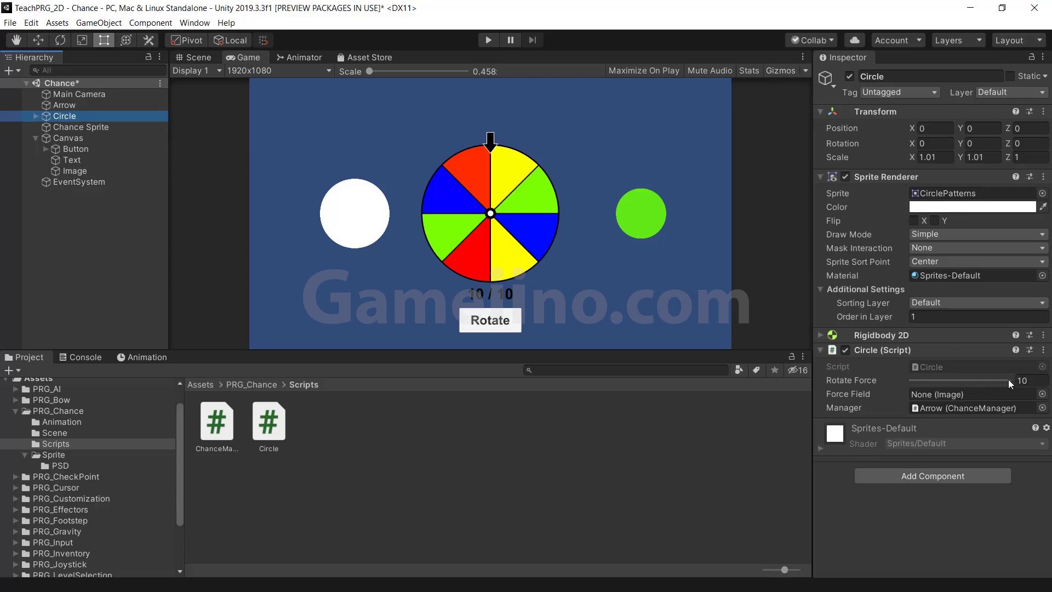
Lower the Circle's Rotate Force slider from 10 to about 0.69
left_click_drag(1010, 379, 999, 378)
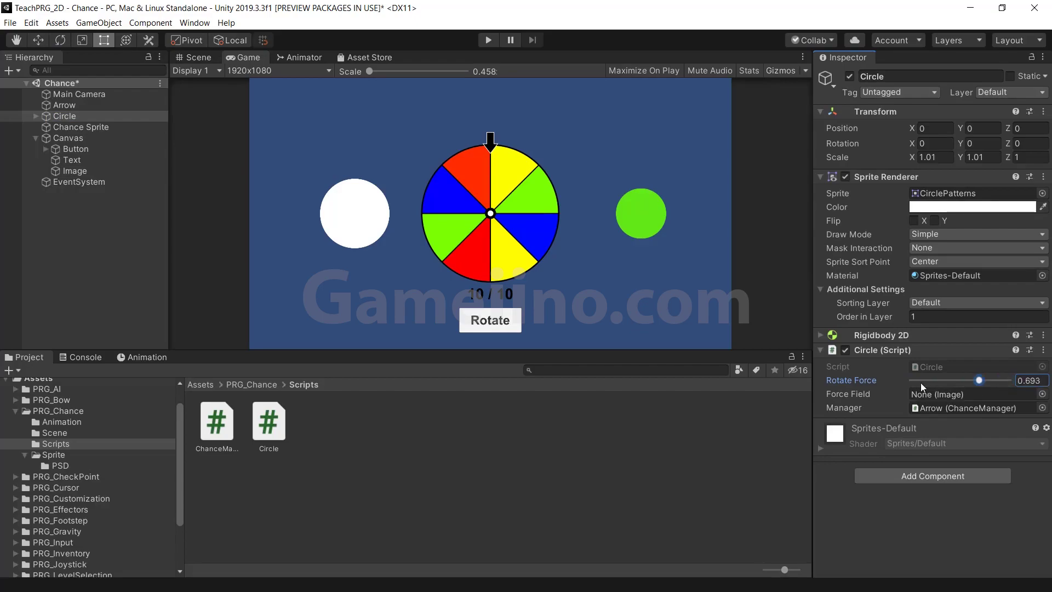
left_click(935, 380)
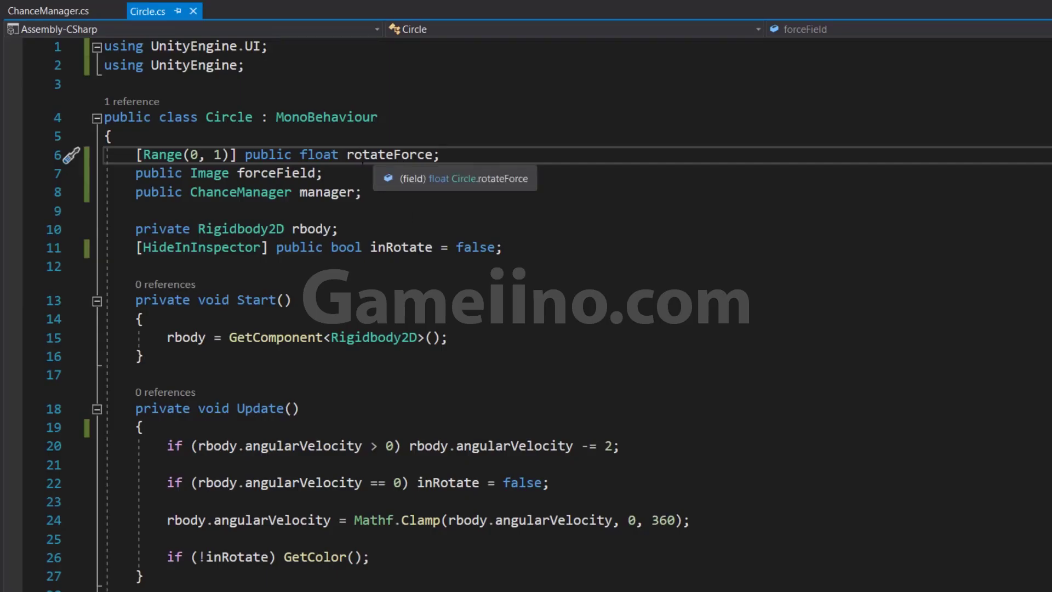
Change the Rotate() torque multiplier from 100 to 2000 in AddTorque(rotateForce * 2000)
scroll(999, 140, "down", 2)
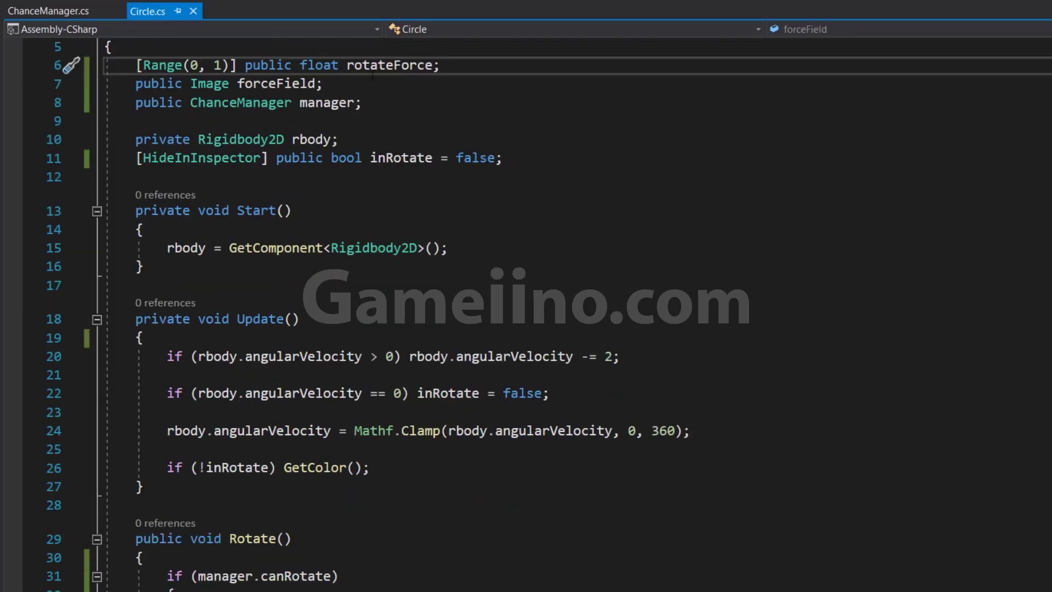
scroll(526, 312, "down", 2)
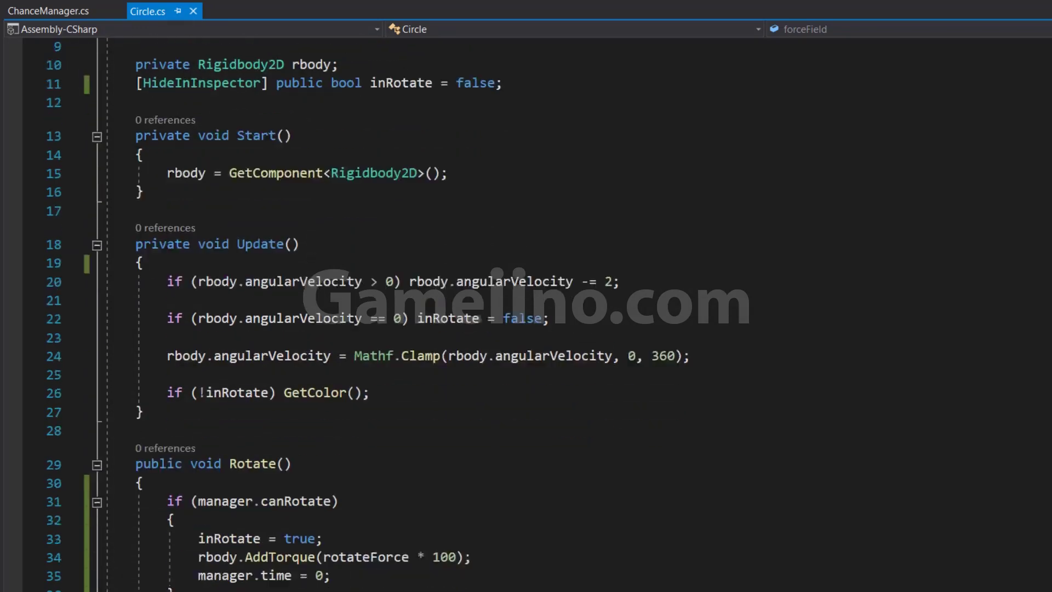
scroll(525, 312, "down", 2)
scroll(526, 312, "down", 2)
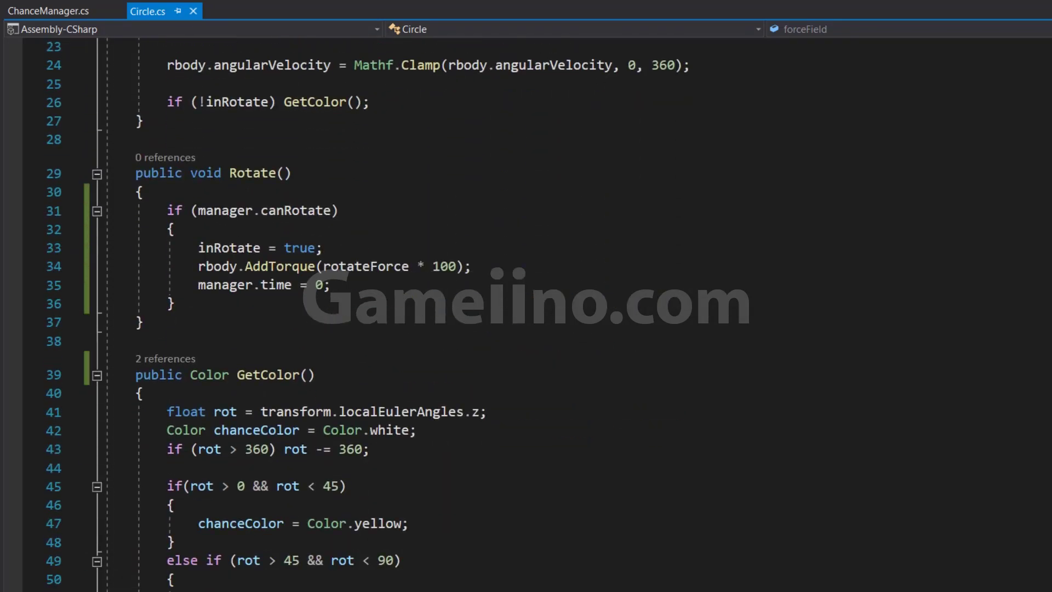
left_click(453, 268)
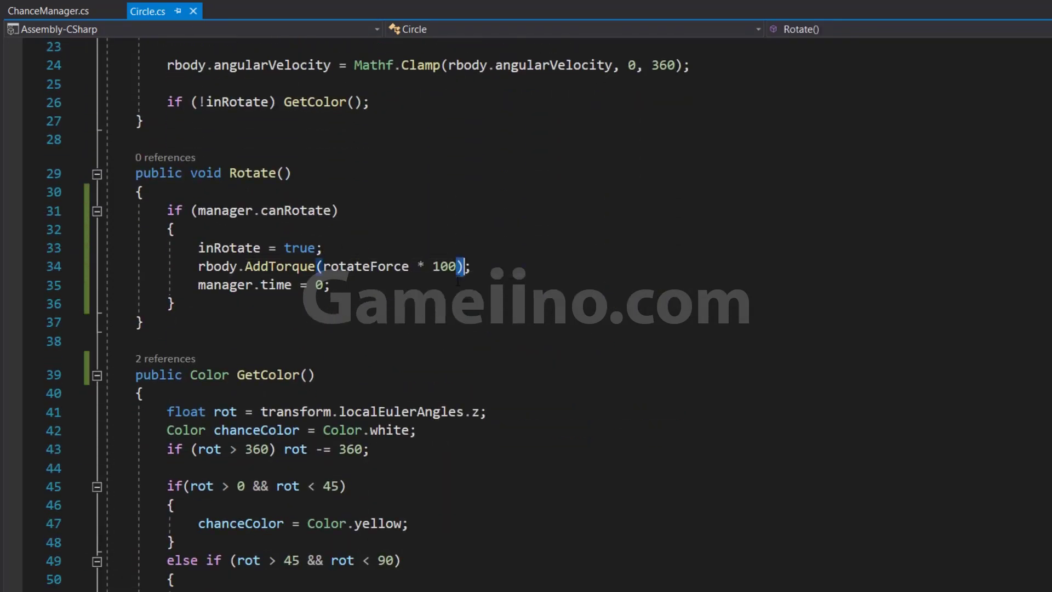
double_click(457, 278)
type("2")
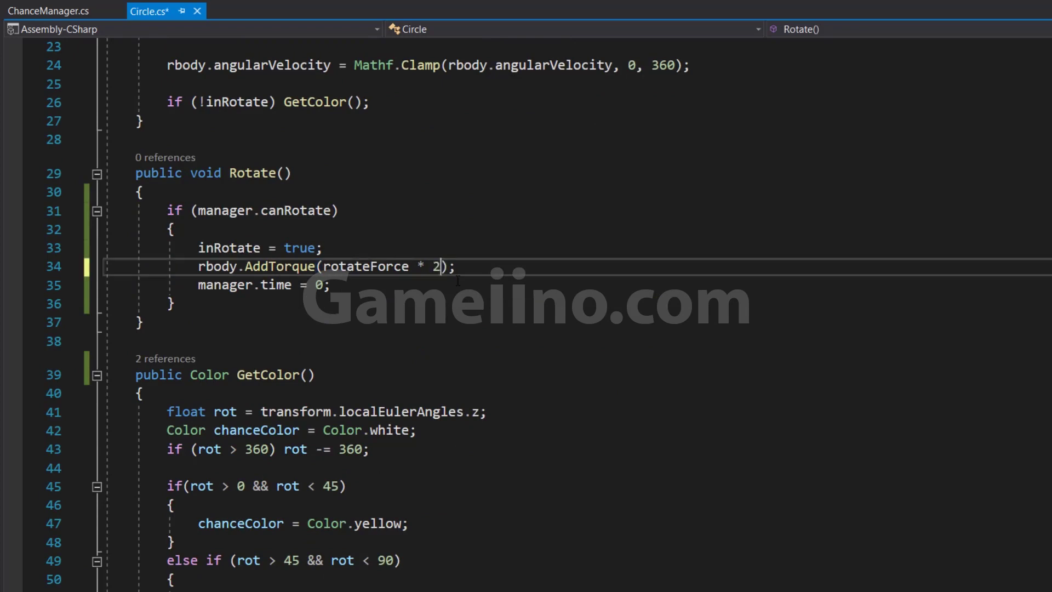
type("000")
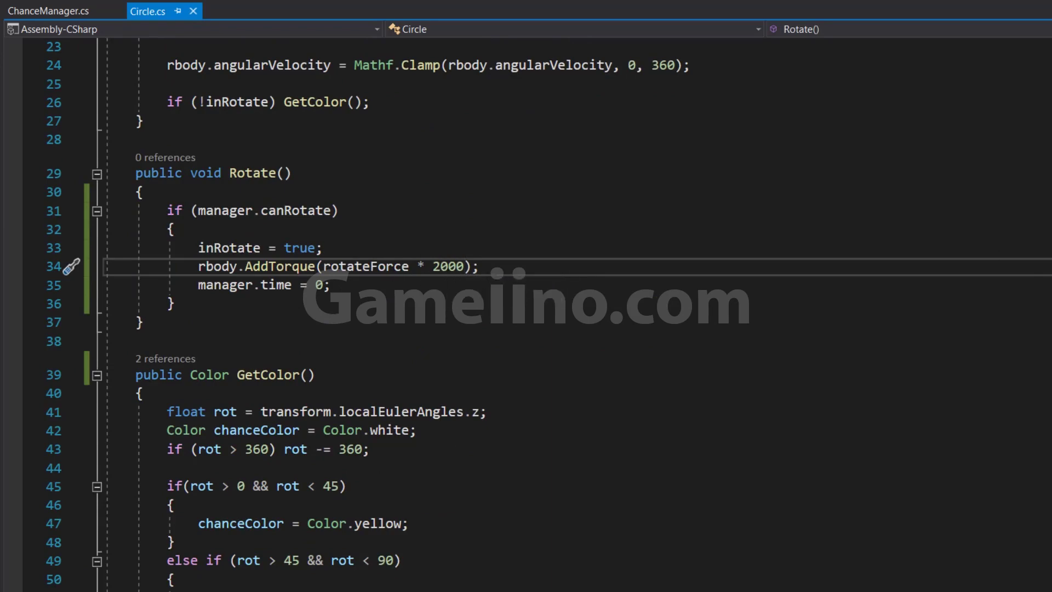
scroll(725, 278, "up", 6)
scroll(725, 278, "up", 2)
scroll(725, 278, "down", 4)
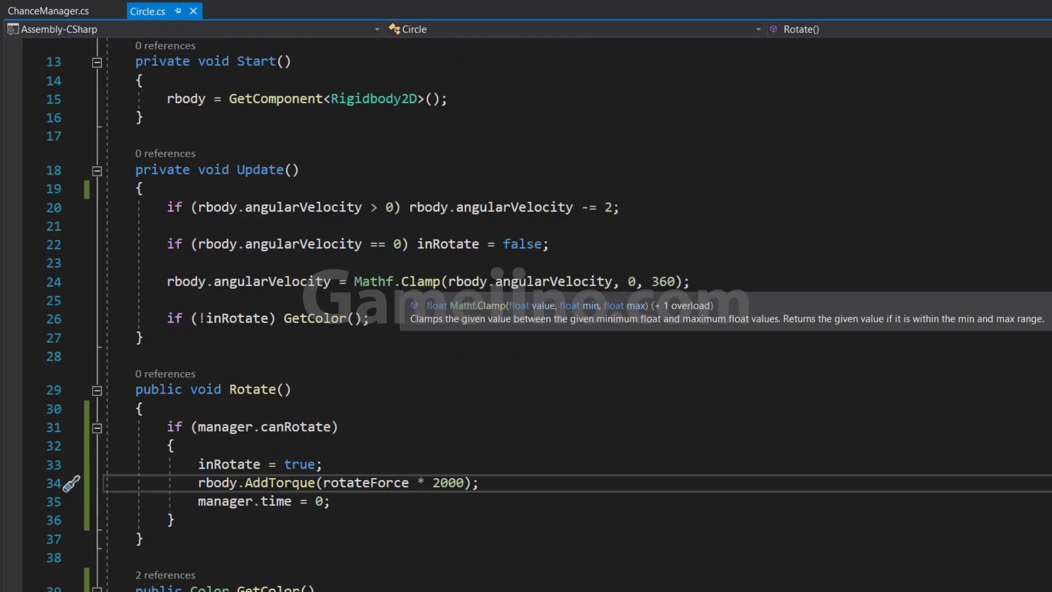
In Update(), add 'forceField.fillAmount = rotateForce;' and begin the next line
left_click(264, 192)
key("Return")
key("Return")
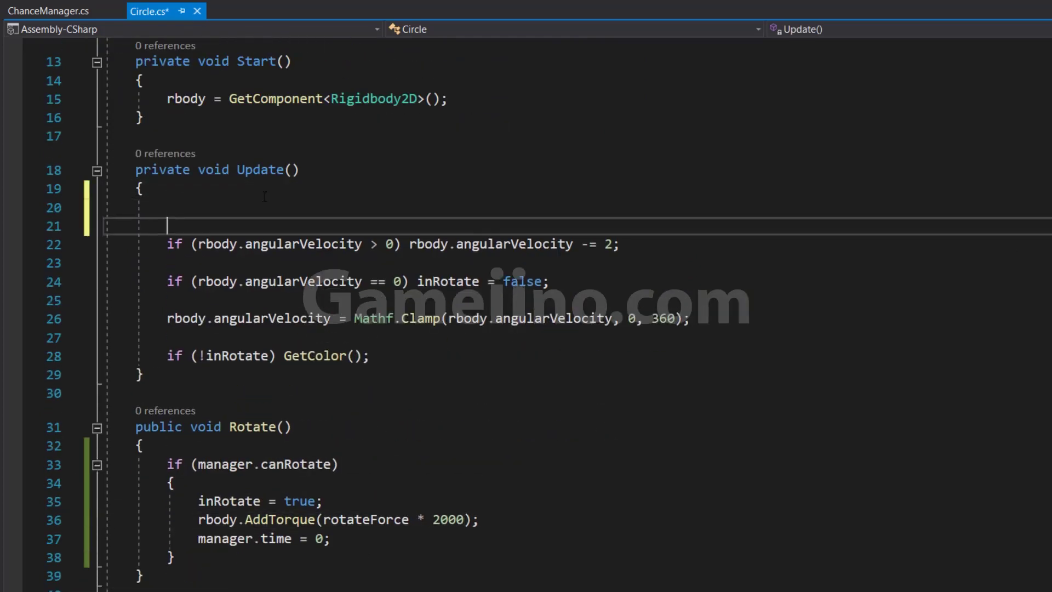
key("Up")
type("forceField")
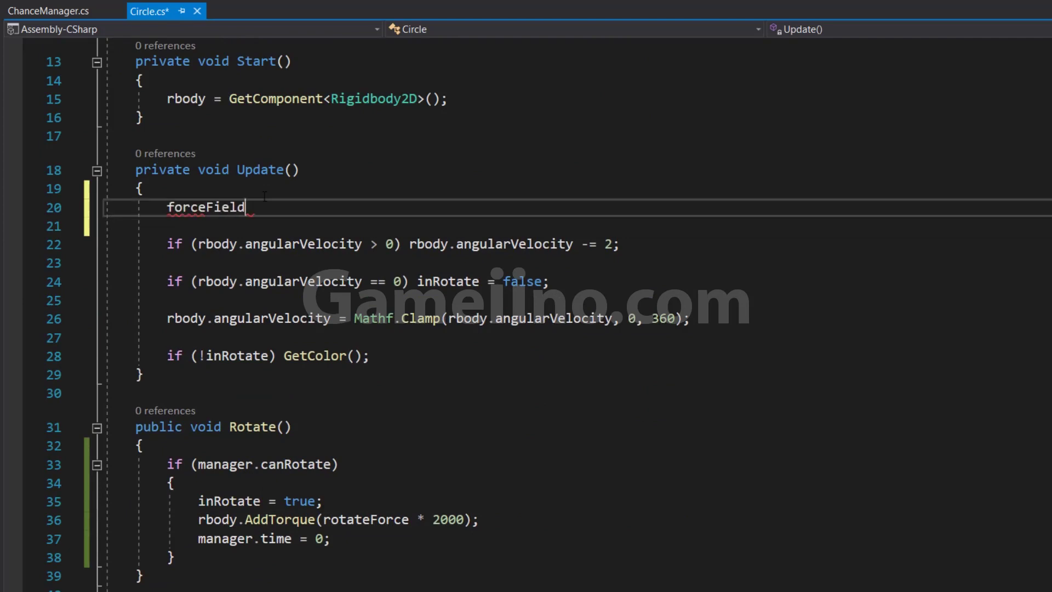
type(".")
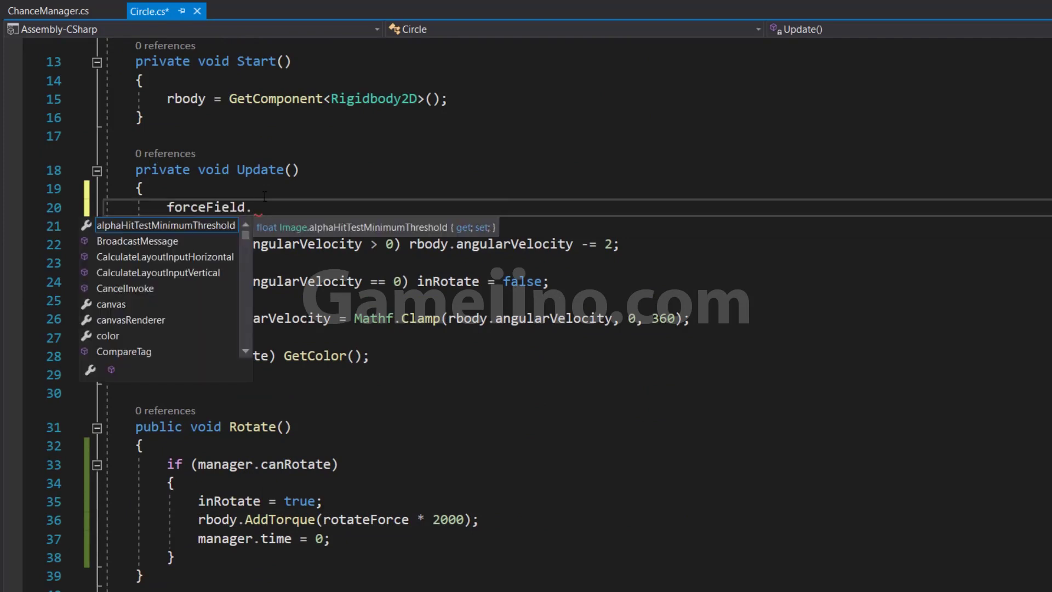
type("fiil")
key("Tab")
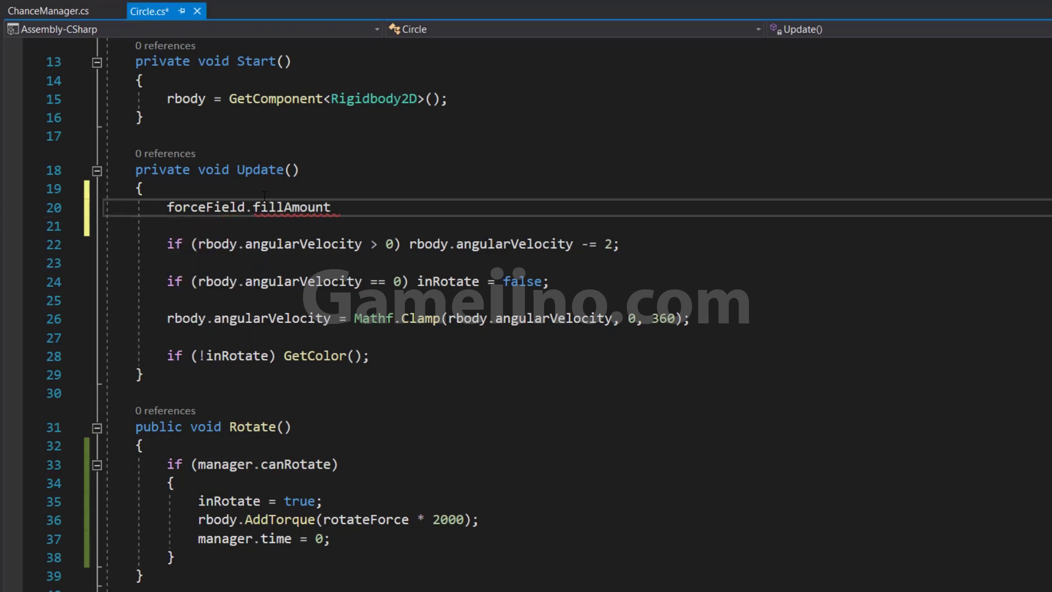
type("= r")
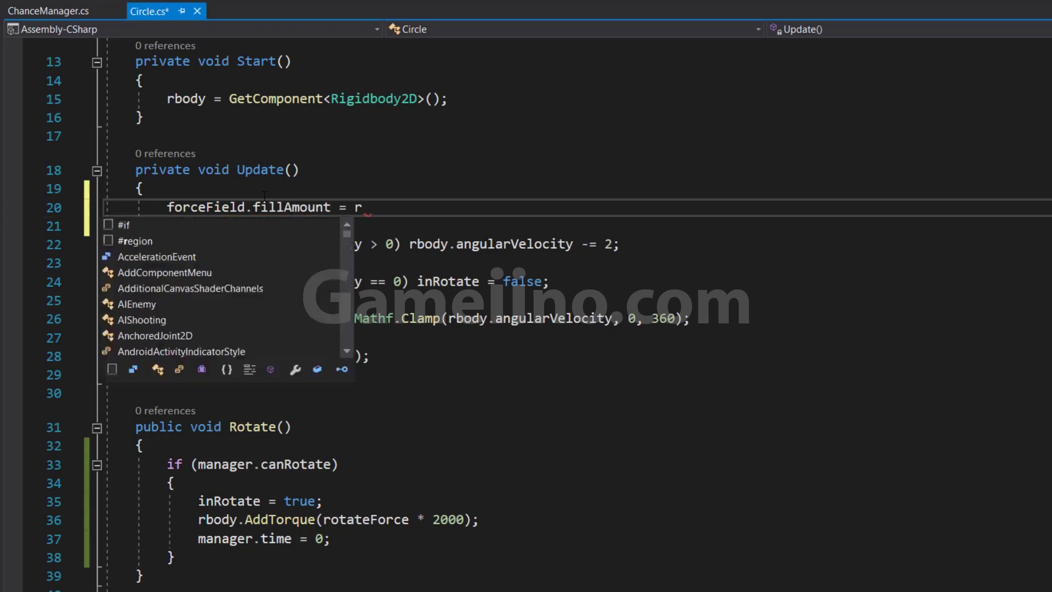
type("ota")
key("Tab")
type(";")
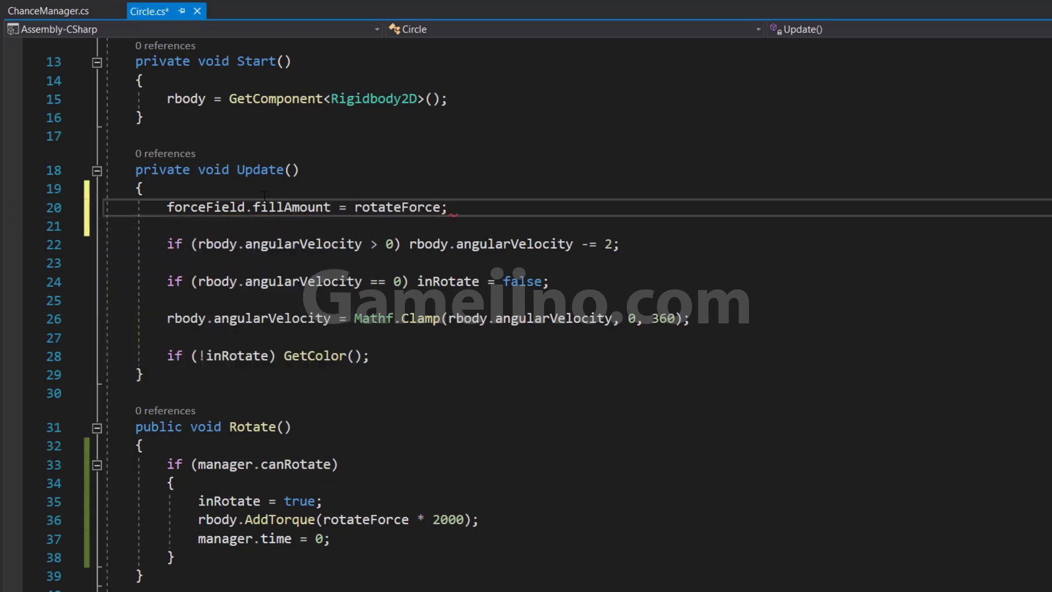
key("Return")
type("for")
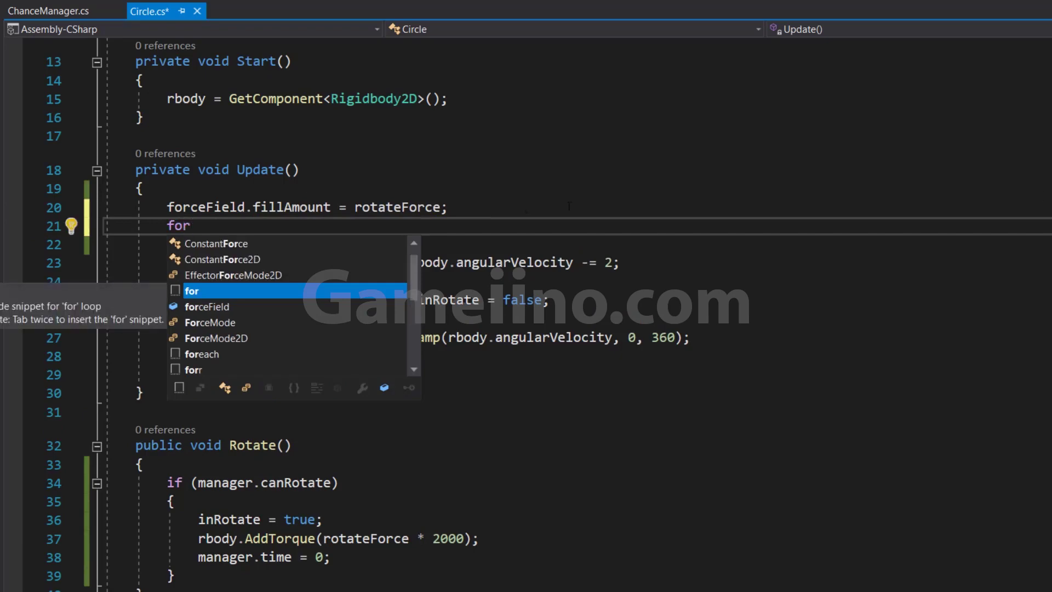
Declare 'public Gradient gradiant;' below rotateForce and save
scroll(462, 219, "up", 4)
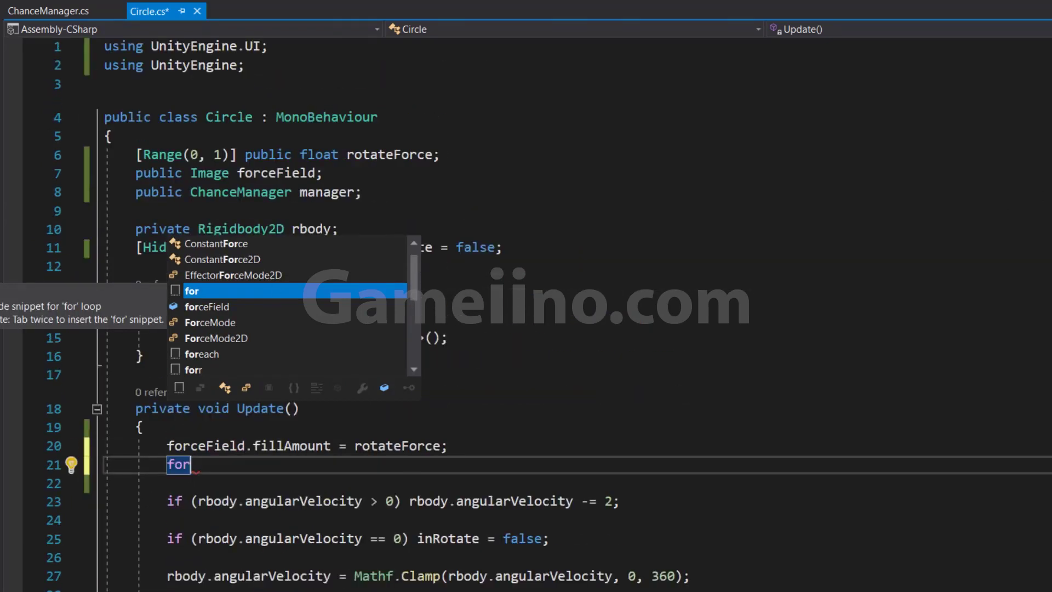
left_click(462, 154)
key("Return")
type("public g")
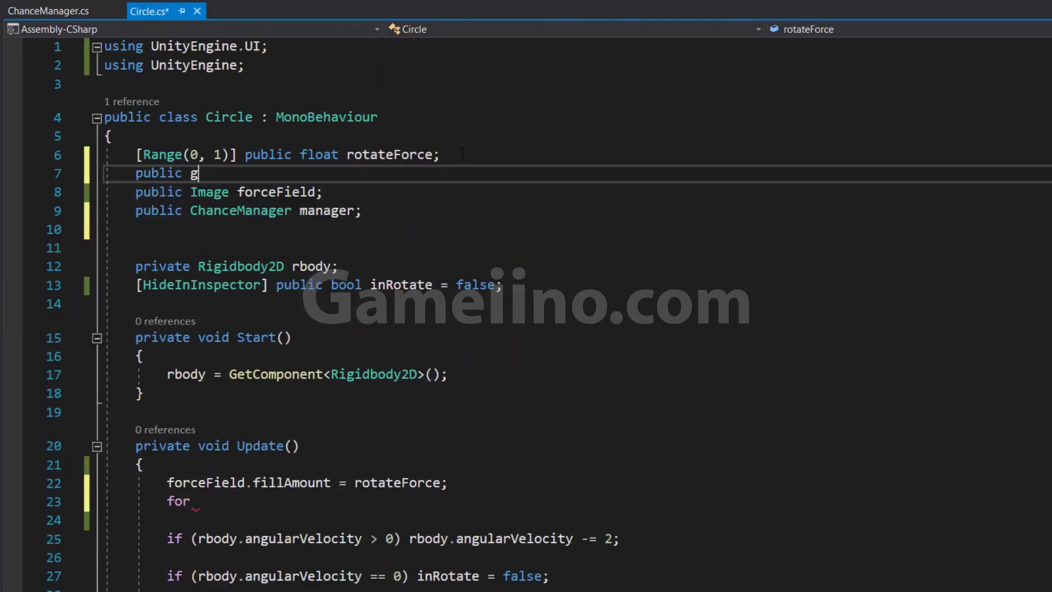
type("r")
type(" g")
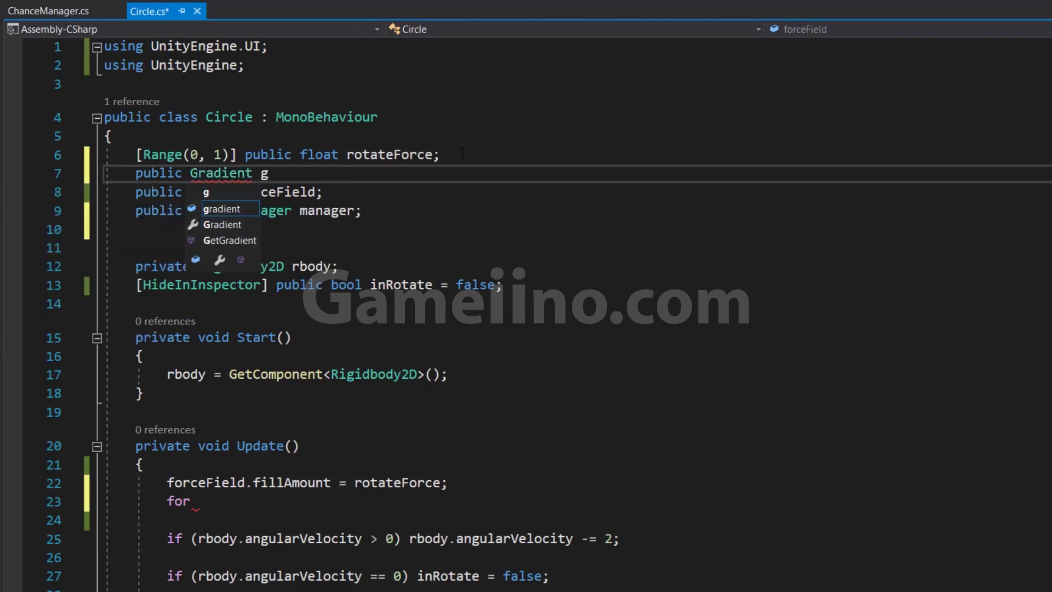
type("radi")
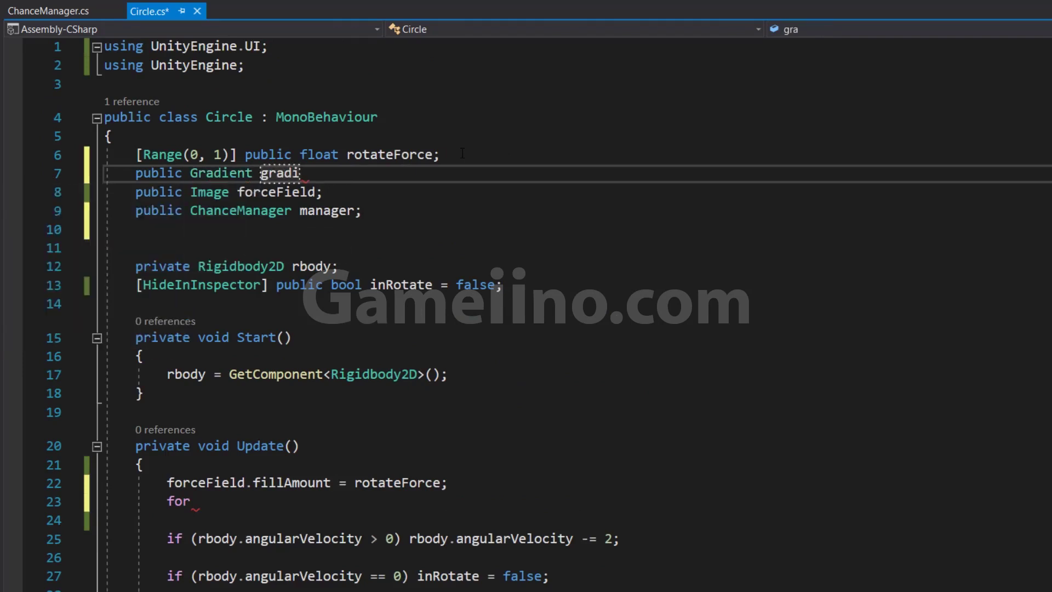
type("ant;")
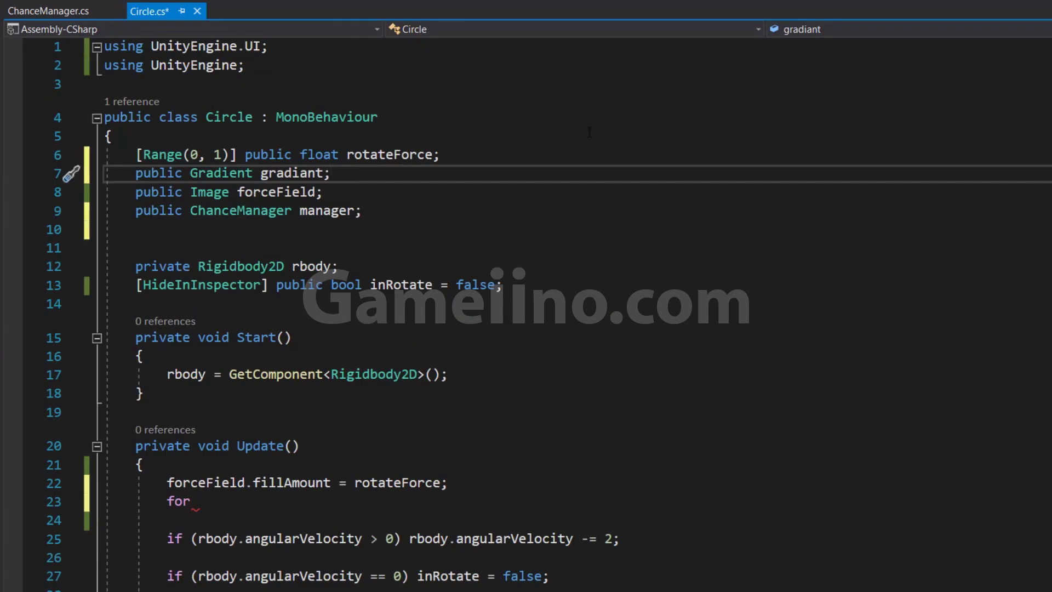
left_click(322, 230)
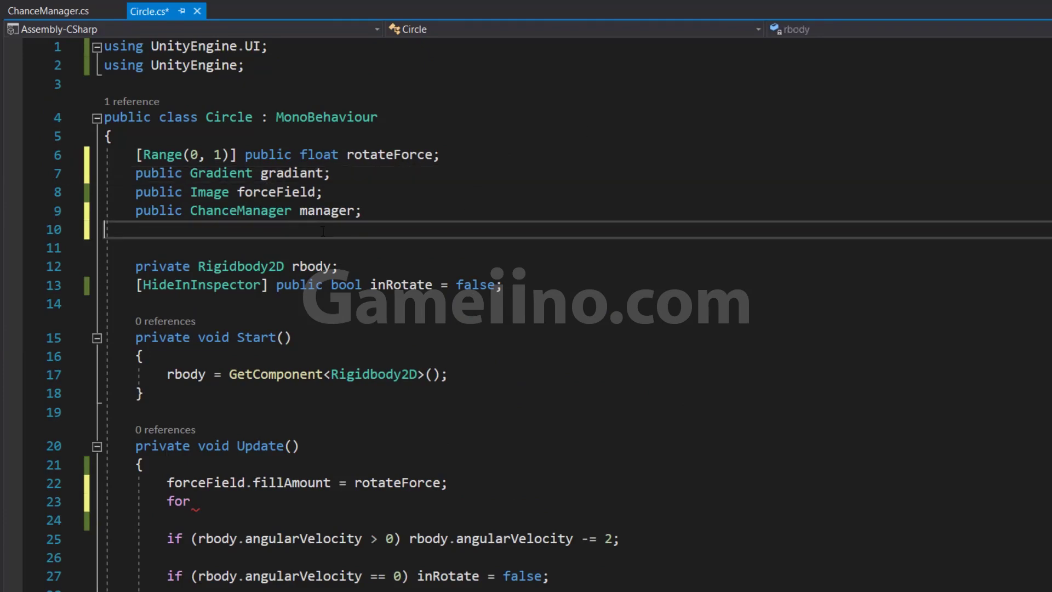
key("BackSpace")
key("ctrl+s")
Finish 'forceField.color = gradiant.Evaluate(rotateForce);' in Update() and save
scroll(1027, 252, "down", 4)
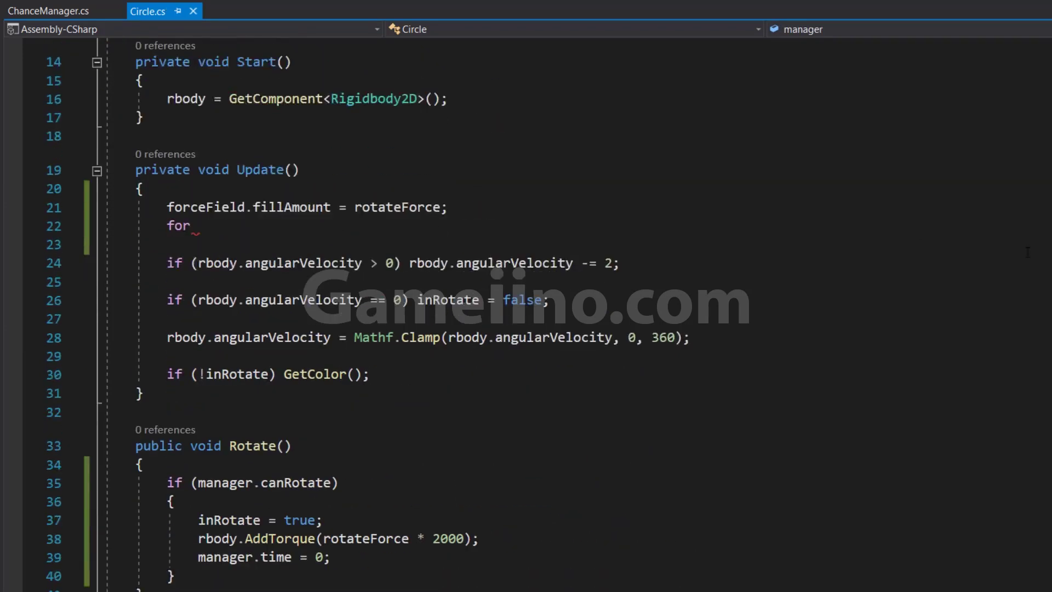
left_click(230, 227)
type("ce")
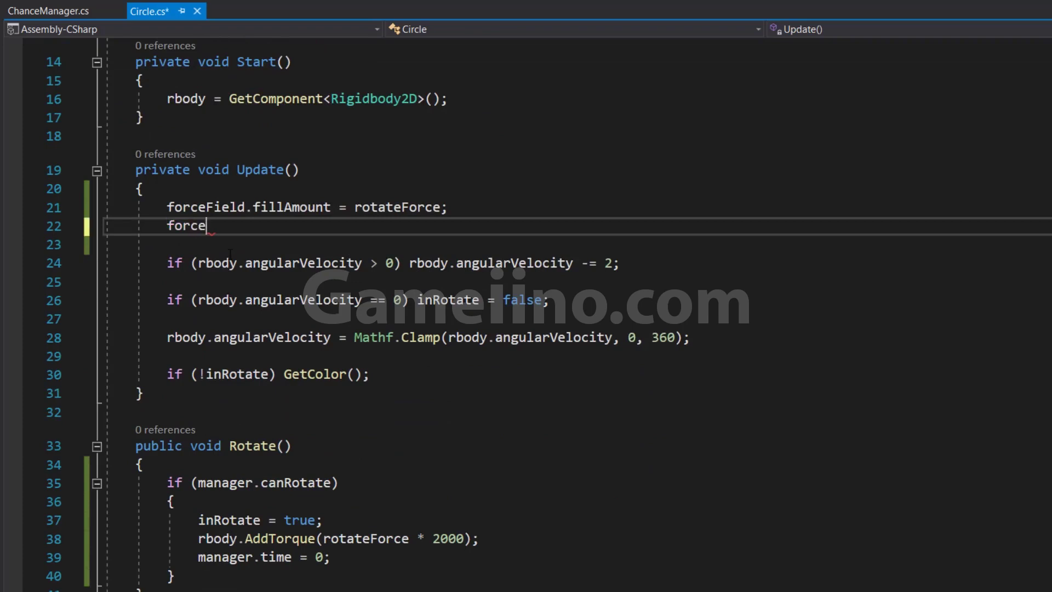
type("Field")
type(".color")
type(" = gradiant.")
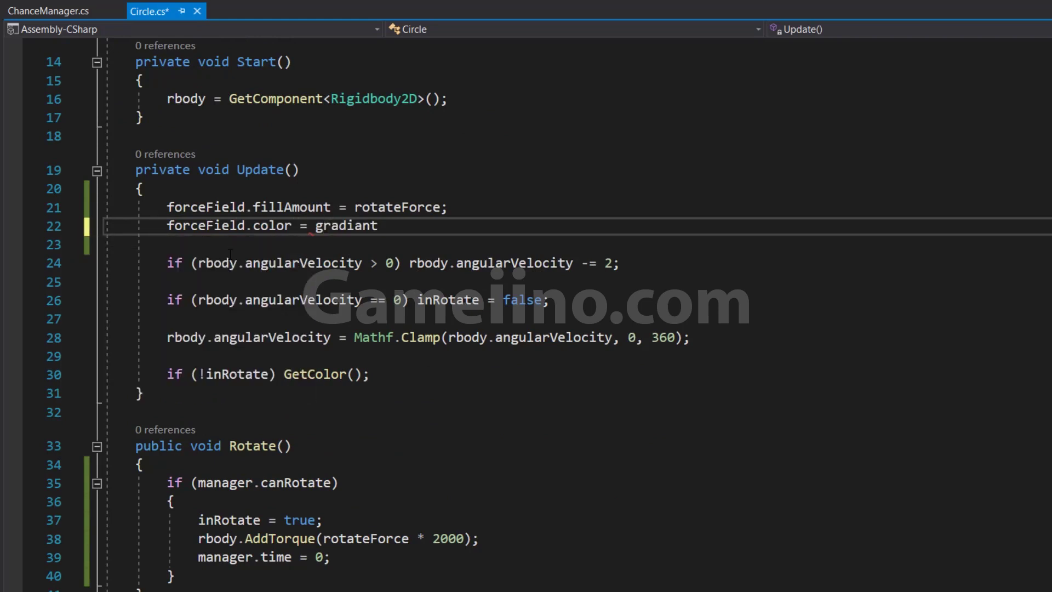
type("E")
key("Tab")
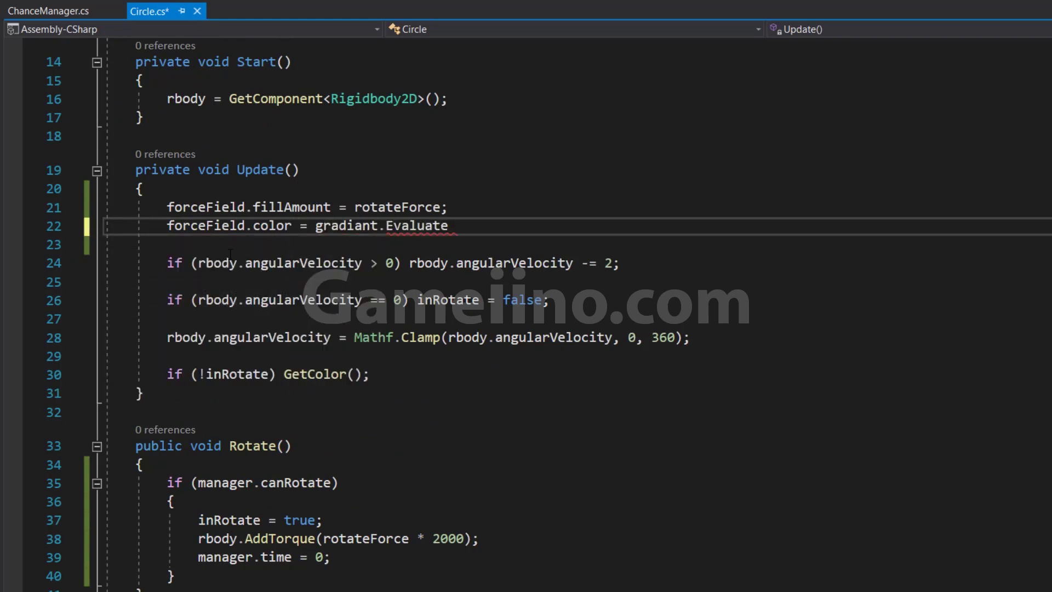
type("()")
type("rot")
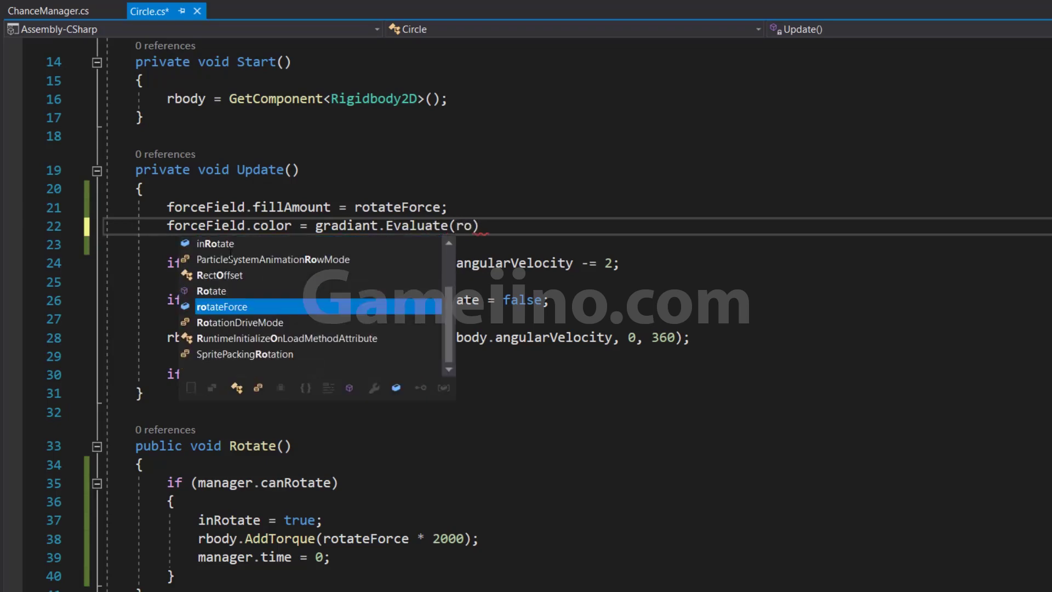
type("a")
key("Tab")
key("Right")
type(";")
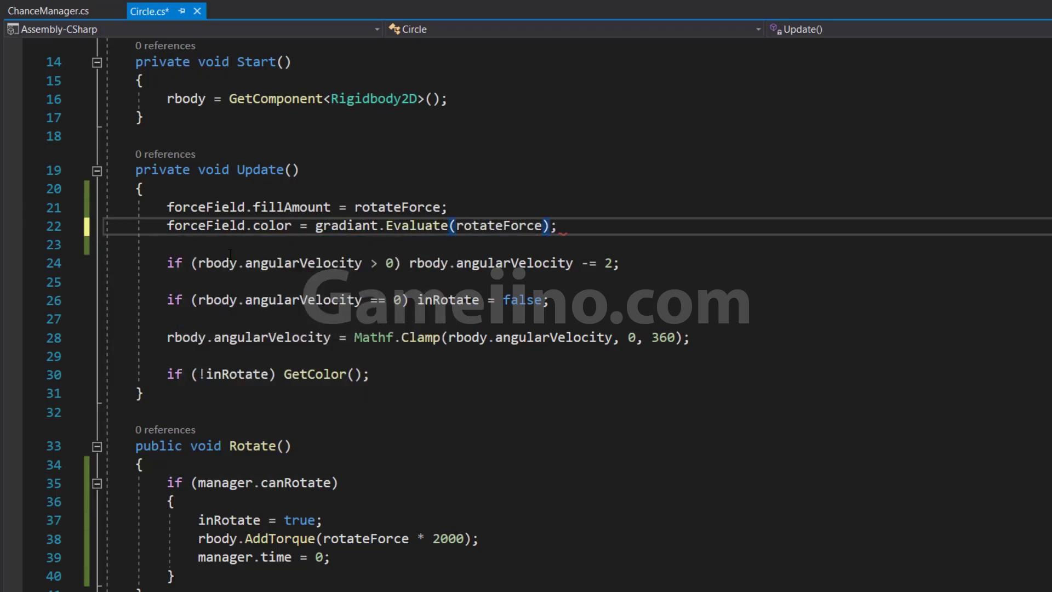
key("ctrl+s")
key("alt+Tab")
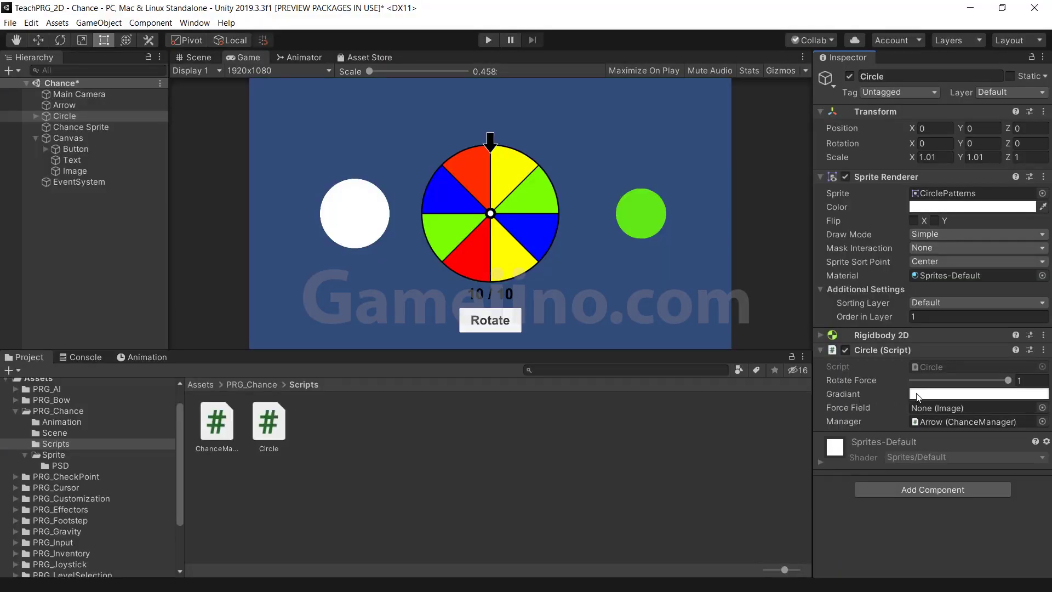
Colour the Gradiant red at the start and green at the end, with a new yellow middle key
left_click(918, 394)
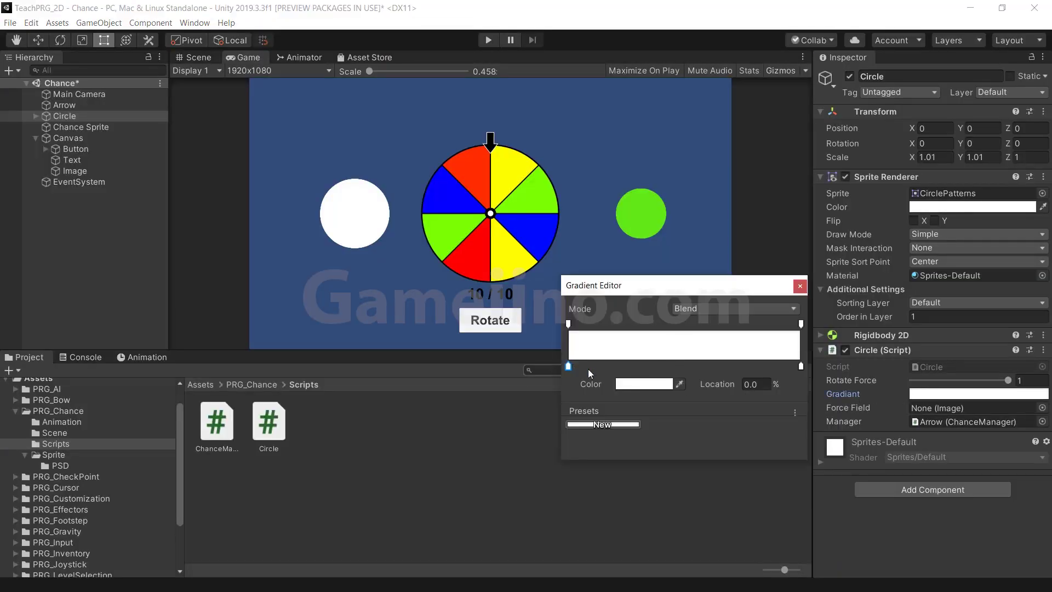
left_click(643, 383)
left_click_drag(761, 336, 834, 232)
left_click(631, 349)
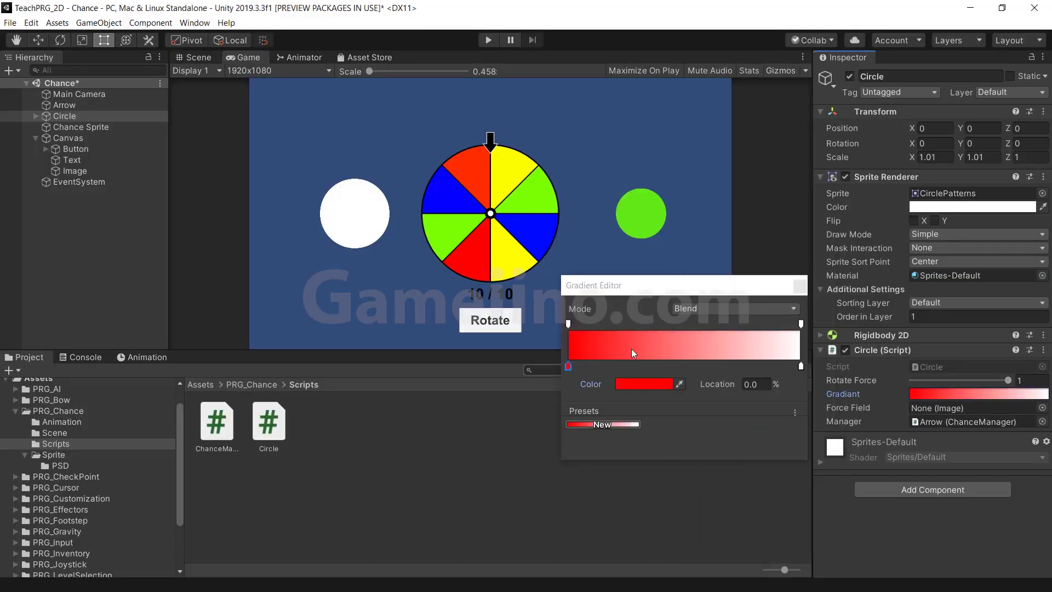
left_click(798, 365)
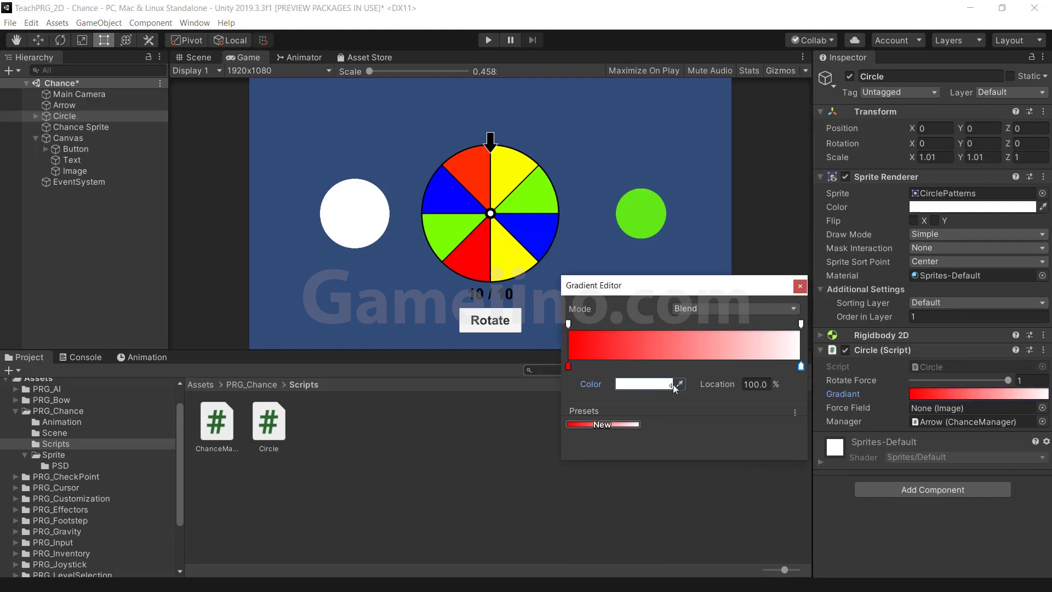
left_click(663, 383)
left_click(775, 309)
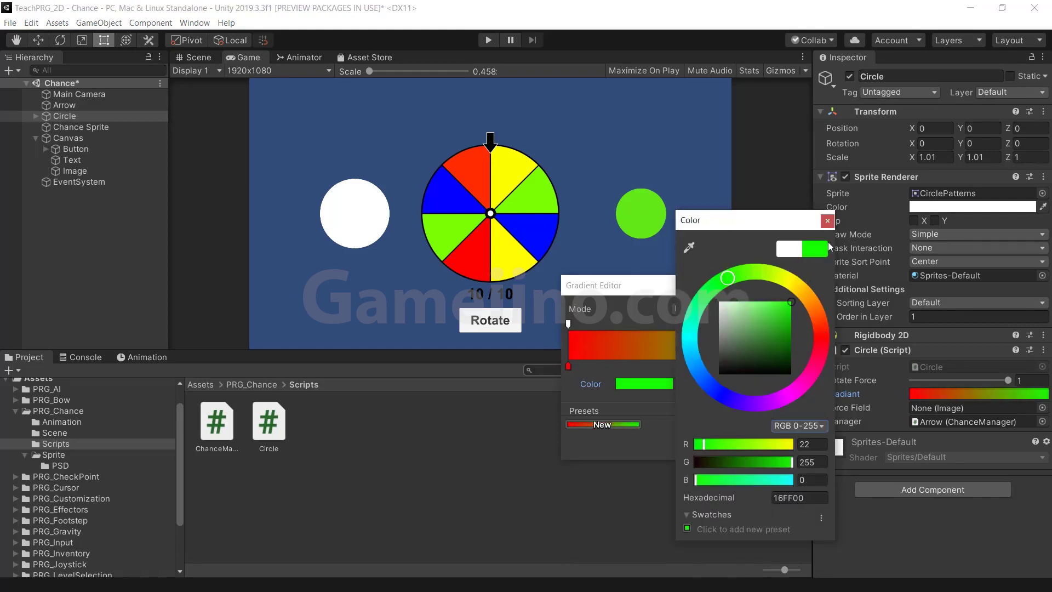
left_click(828, 220)
left_click(682, 367)
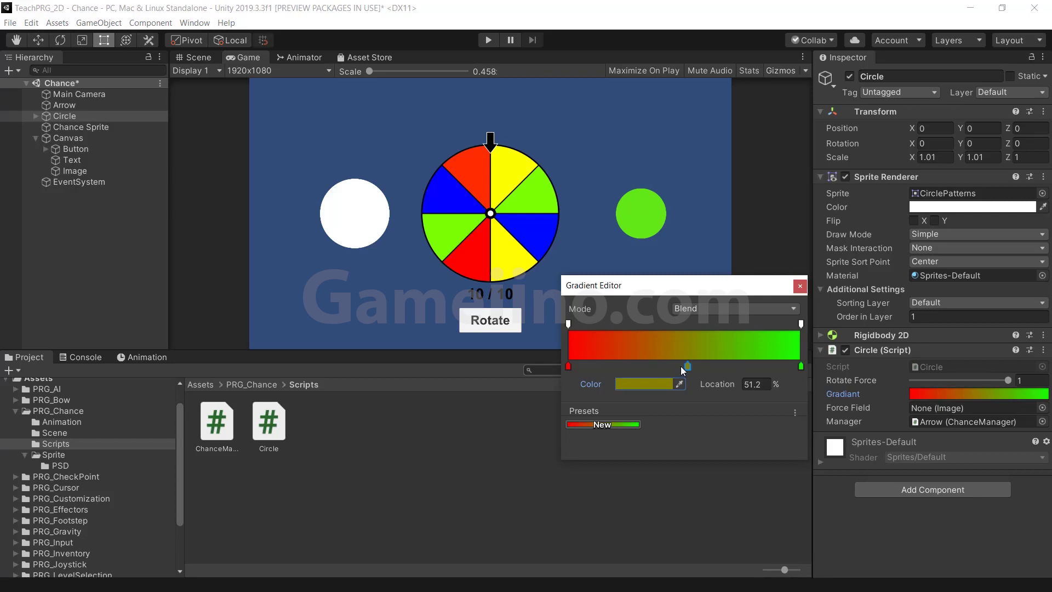
left_click(664, 384)
left_click(790, 302)
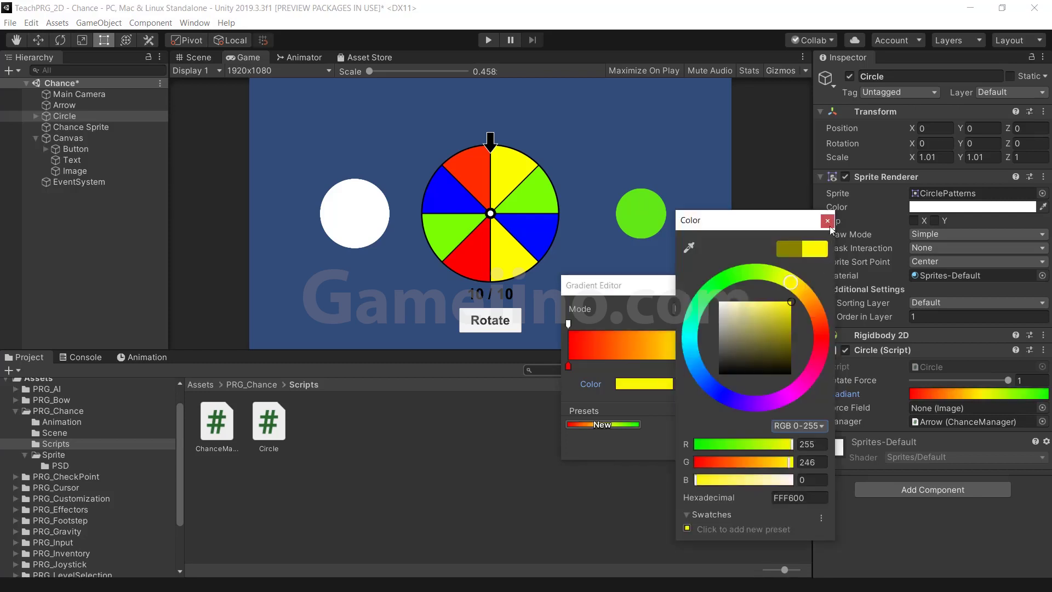
left_click(827, 221)
Place the red, green and yellow keys at 30, 70 and 50, then lower Rotate Force to 0
left_click(568, 366)
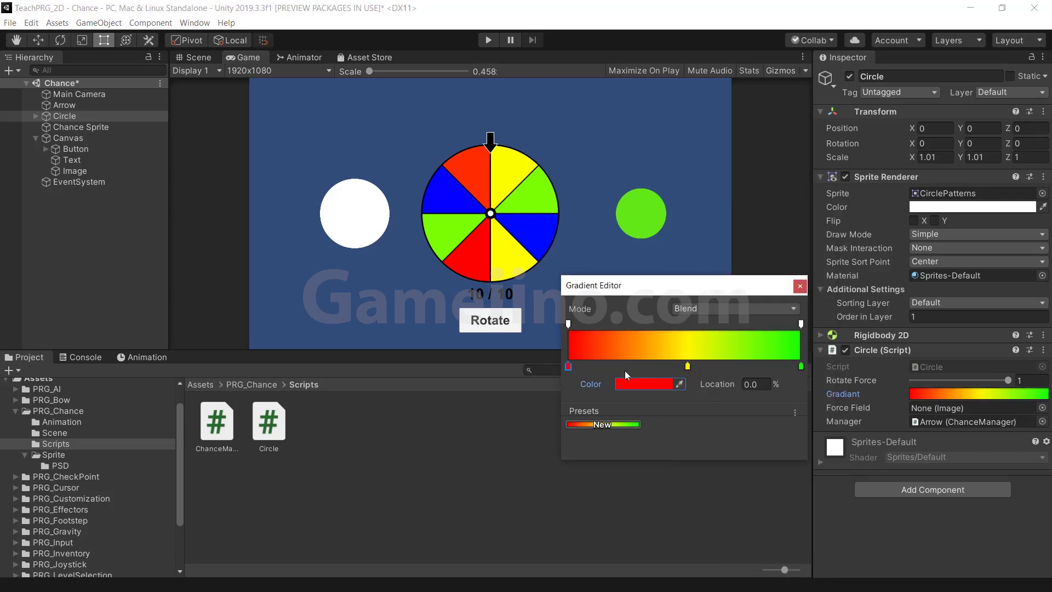
type("30")
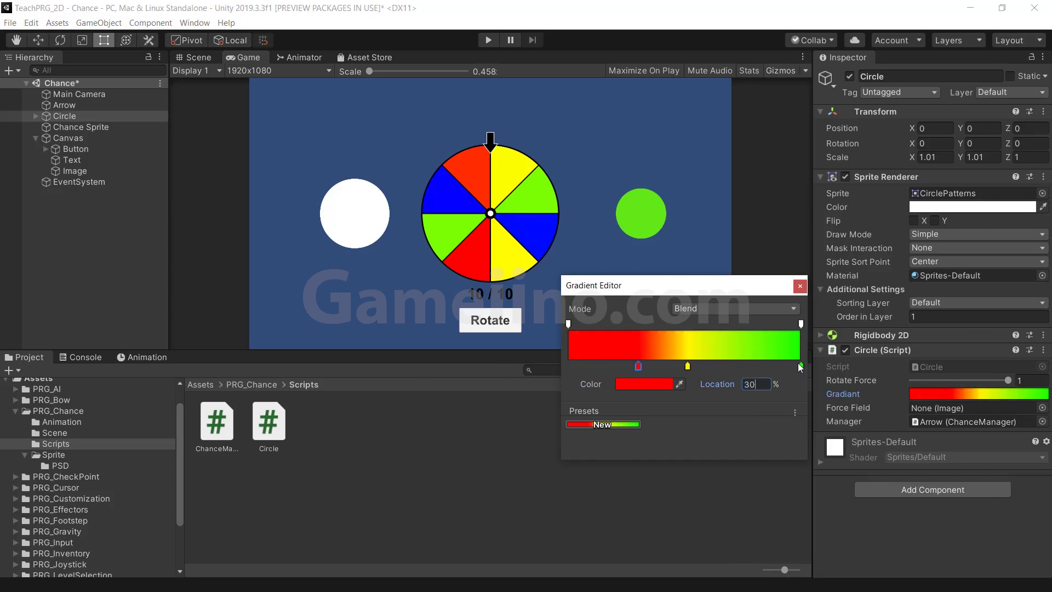
left_click(800, 365)
type("70")
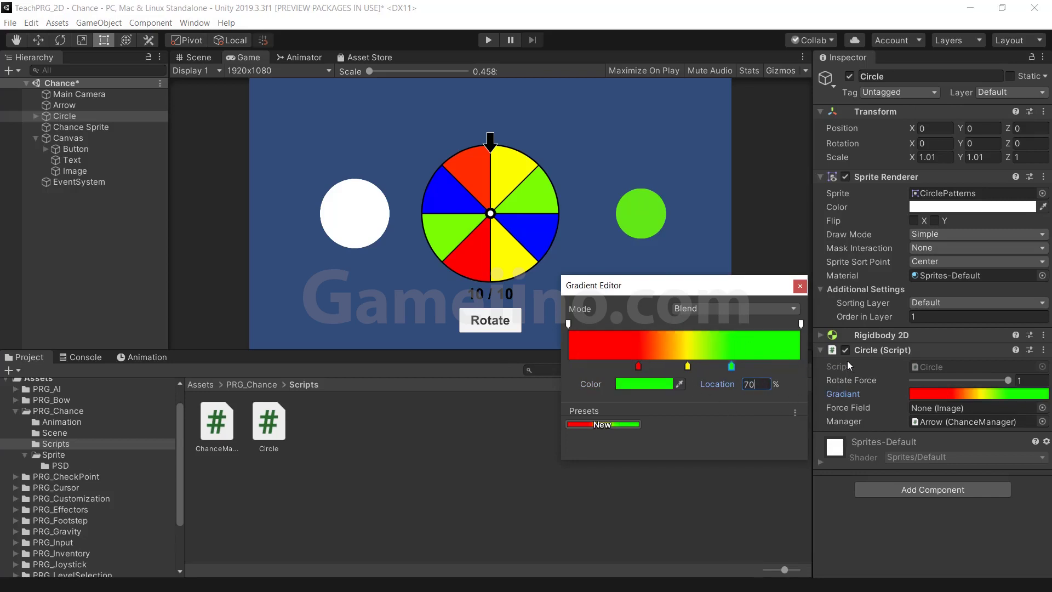
left_click(688, 365)
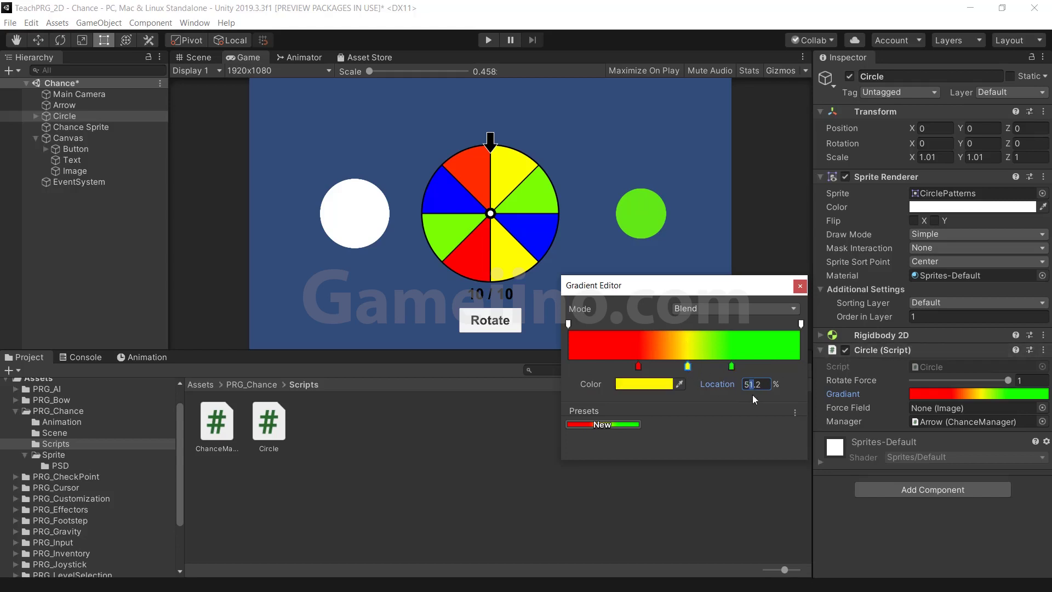
key("BackSpace")
type("50")
left_click(801, 285)
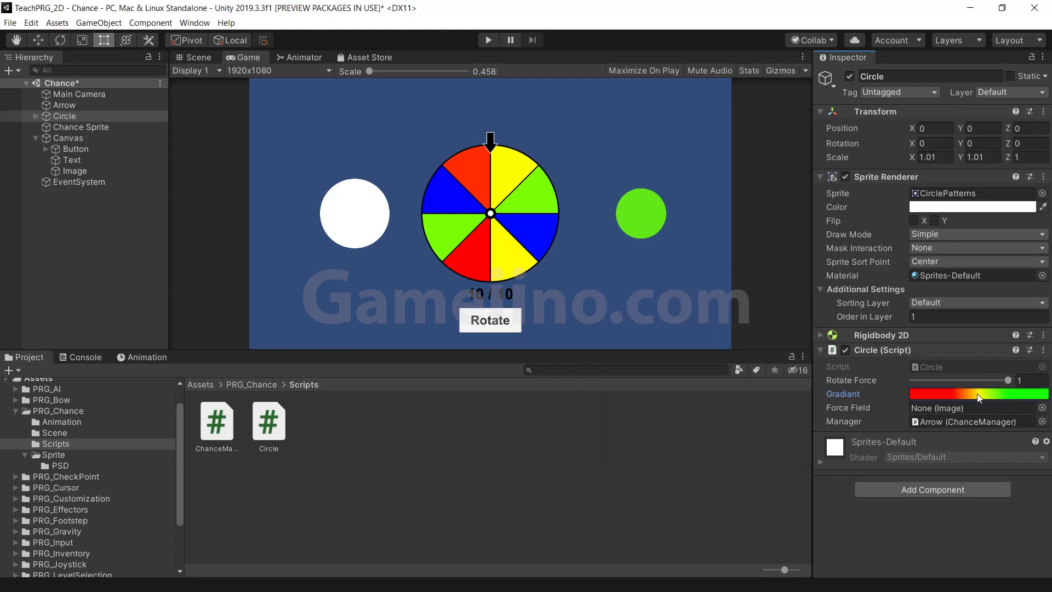
left_click(1003, 392)
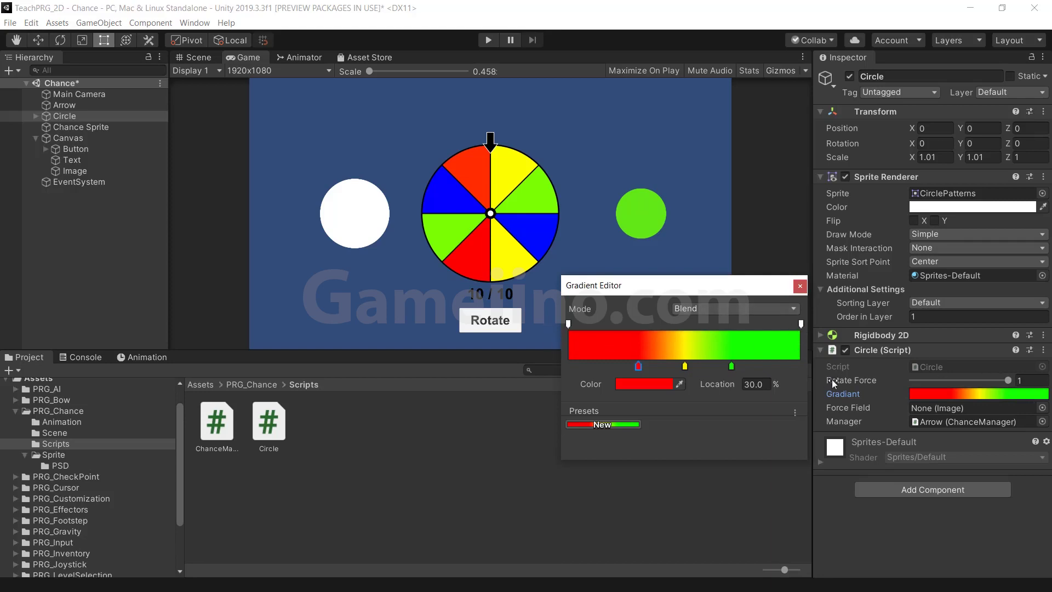
mouse_move(1007, 380)
left_mouse_down()
mouse_move(908, 396)
mouse_move(995, 383)
mouse_move(923, 381)
mouse_move(991, 380)
left_mouse_up()
key("alt+Tab")
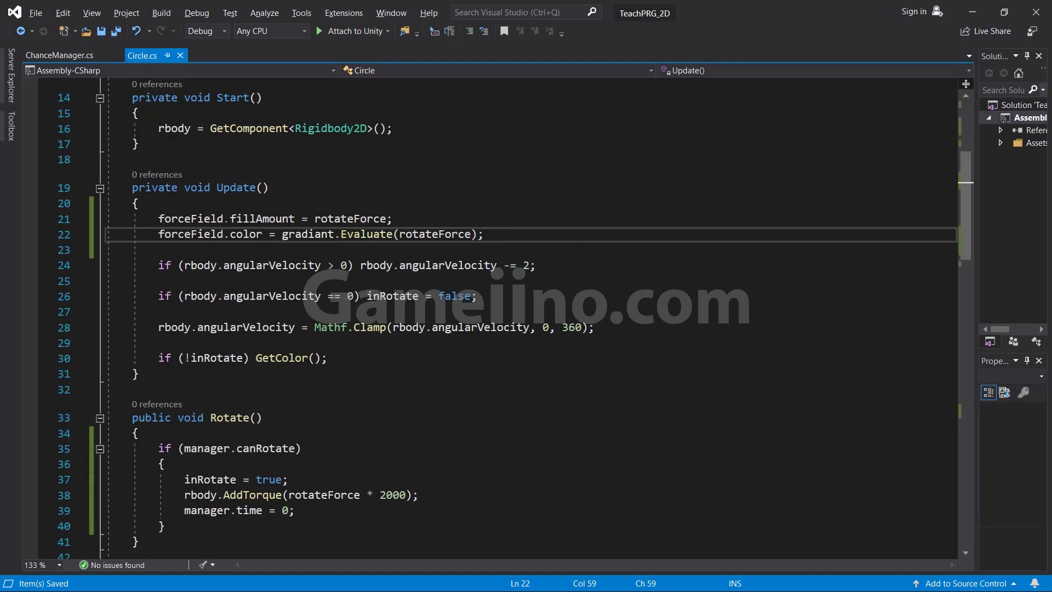
key("alt+Tab")
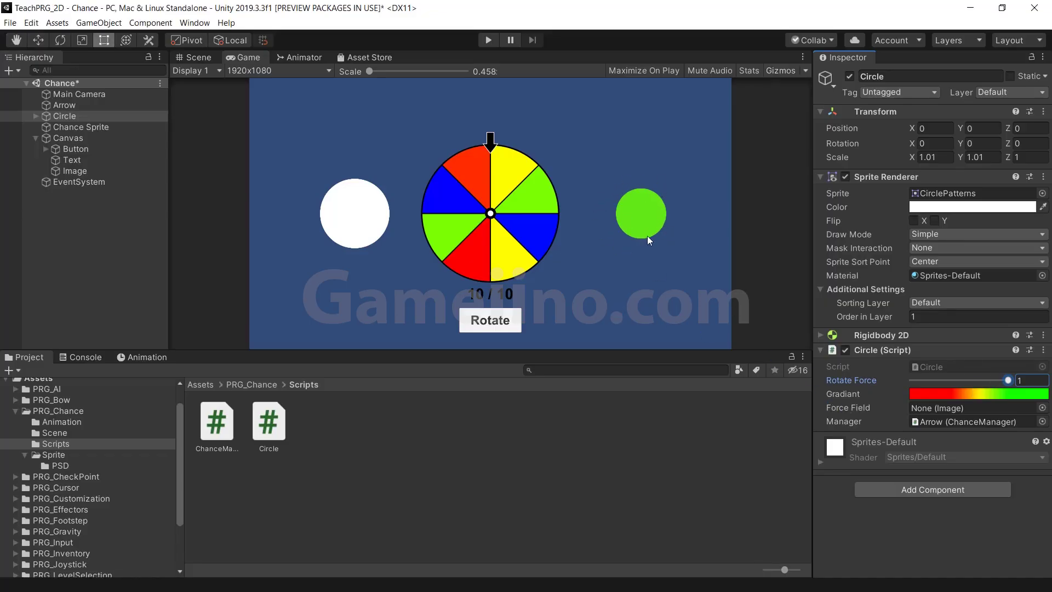
Create a Force.anim clip for Circle in Assets/PRG_Chance/Animation, replacing the existing file
left_click(141, 356)
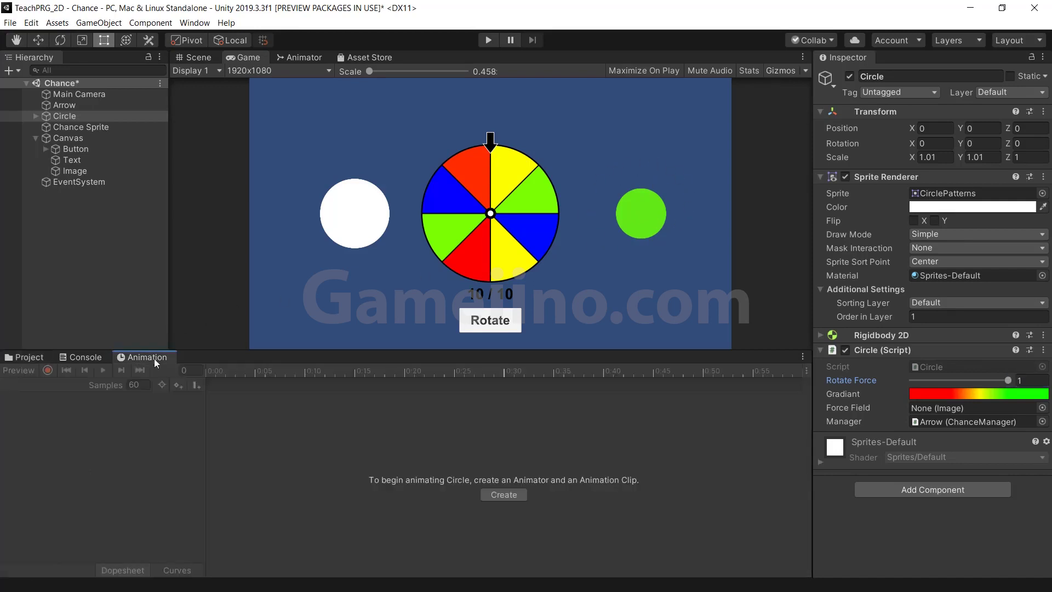
left_click(64, 116)
left_click(498, 495)
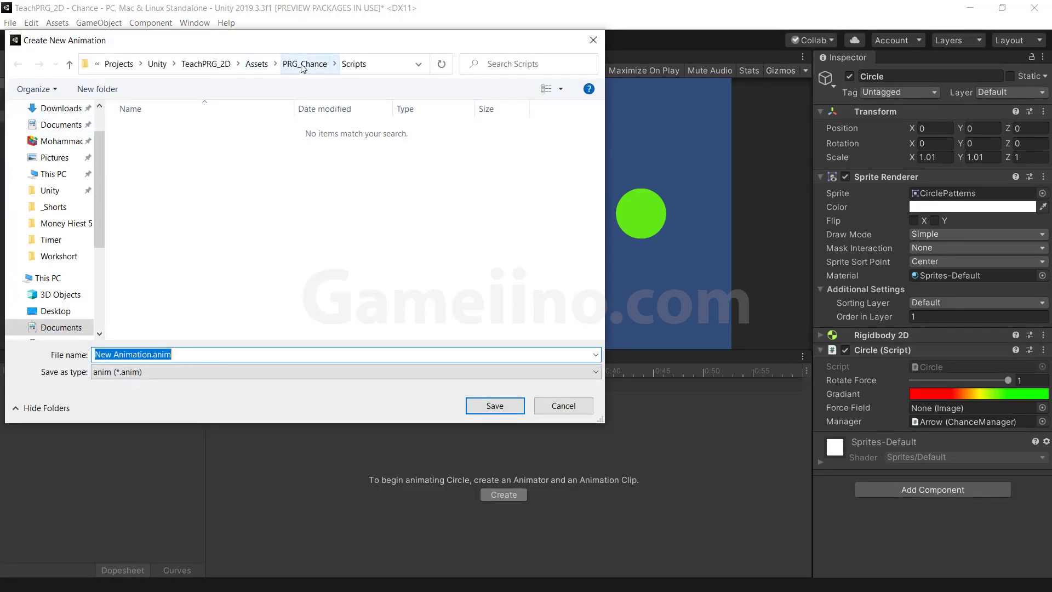
left_click(302, 64)
double_click(153, 130)
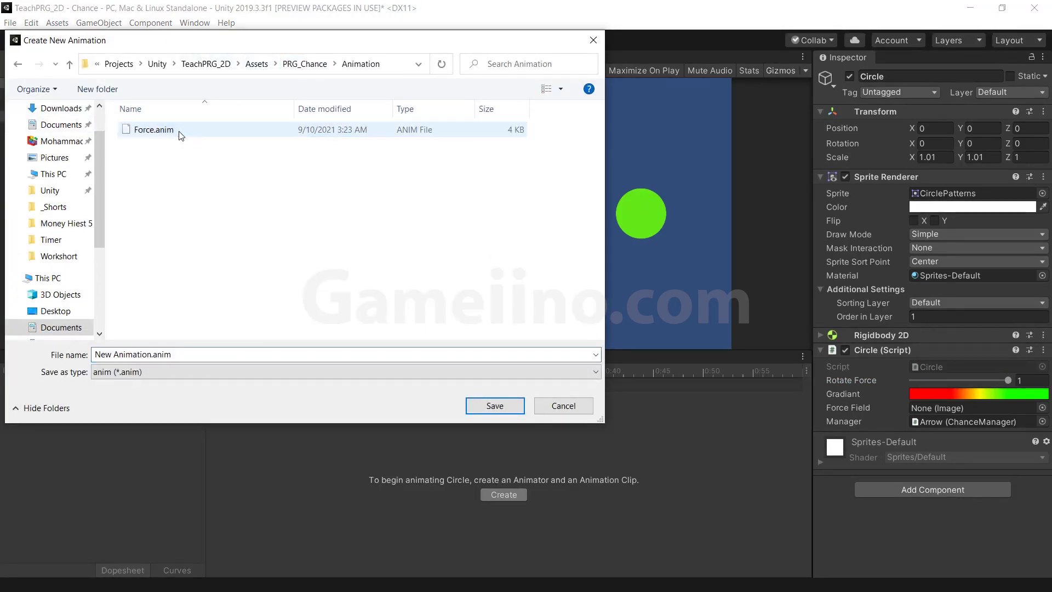
left_click(171, 132)
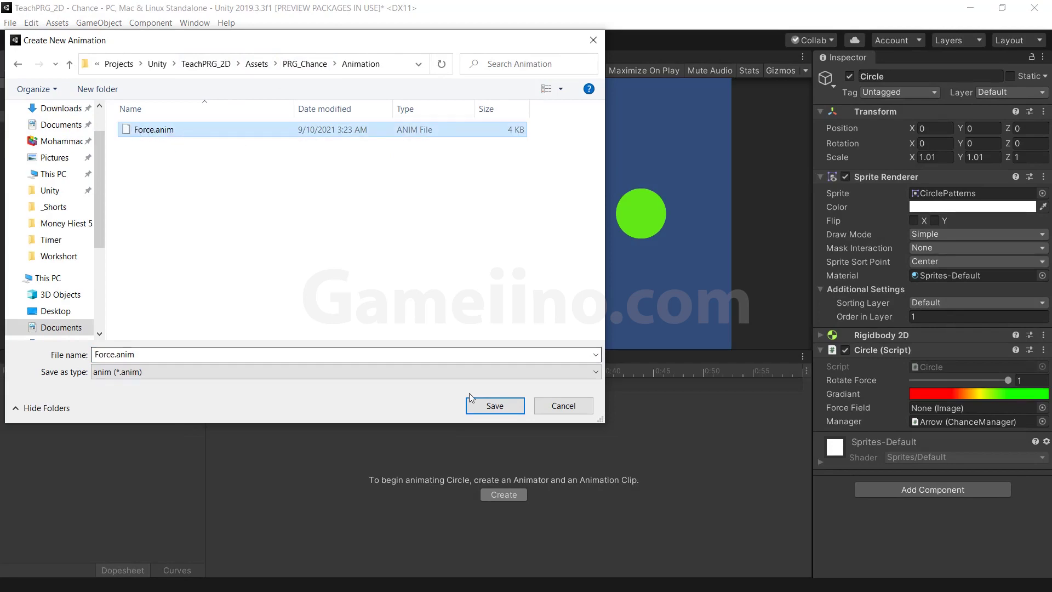
left_click(494, 405)
left_click(564, 306)
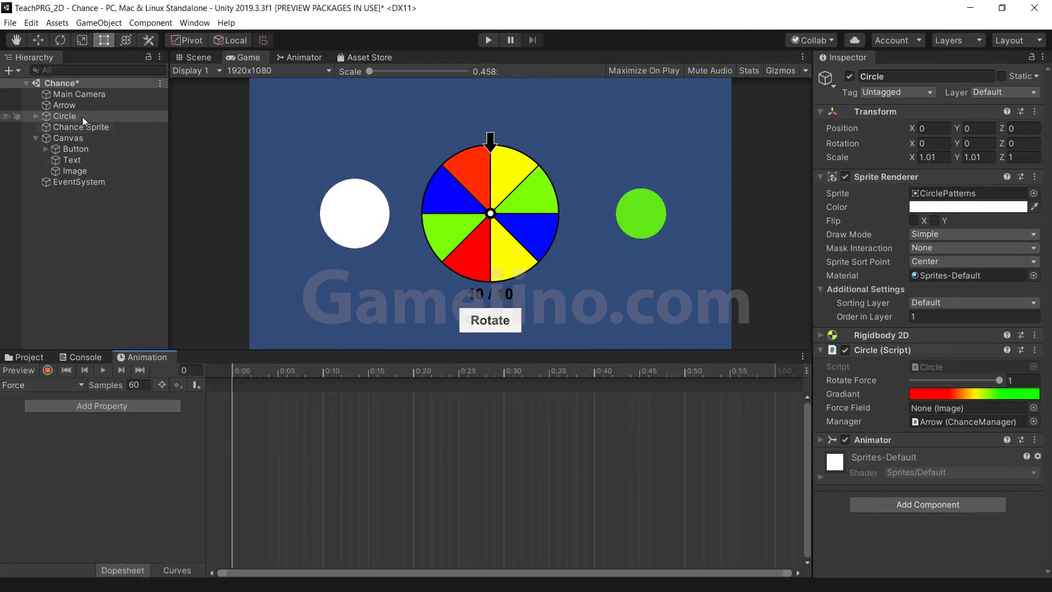
Set the clip to 12 samples and add Circle's Rotate Force as an animated property
left_click(136, 385)
type("12")
key("Return")
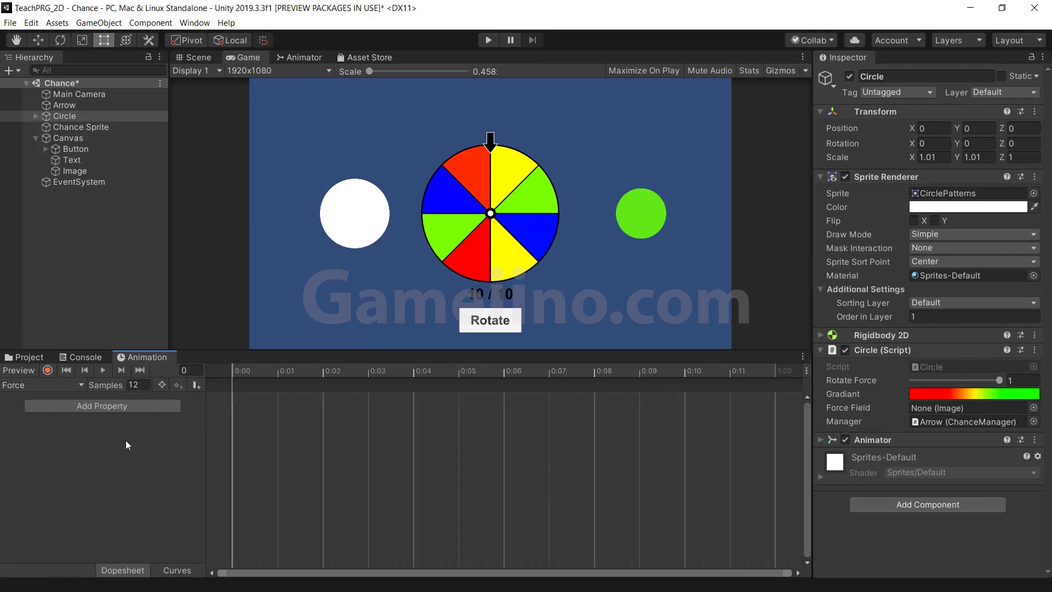
left_click(107, 404)
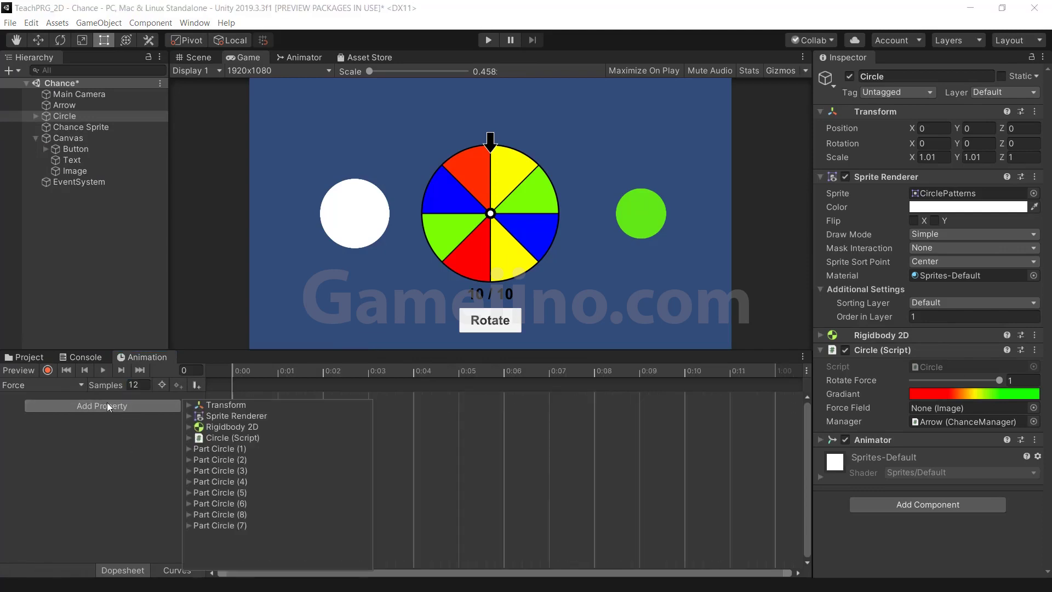
left_click(189, 438)
left_click(365, 471)
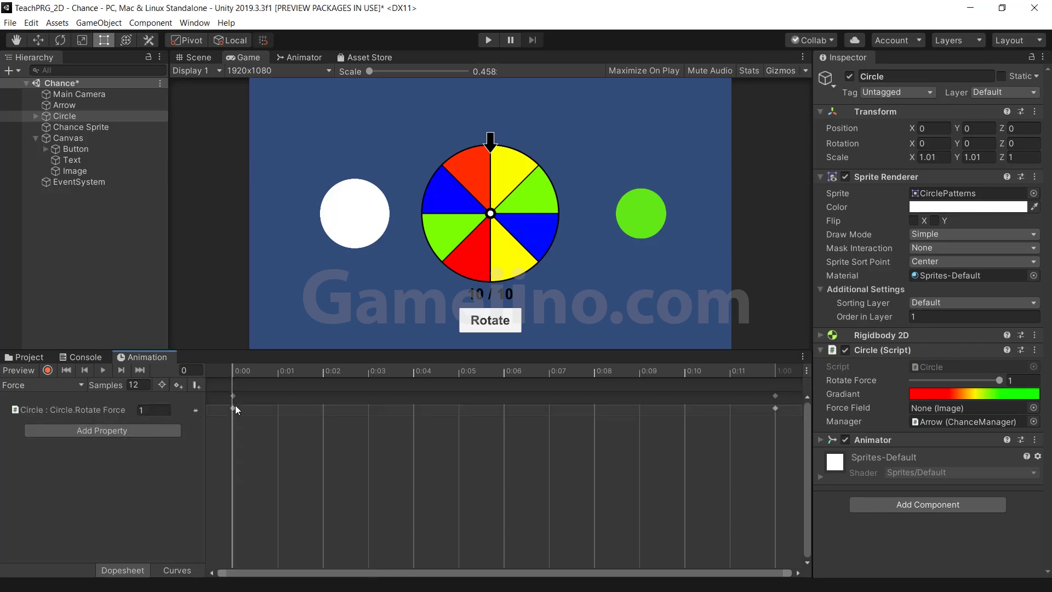
Key Rotate Force at 0 on frame 0 and move the end keyframes to frame 10
left_click_drag(245, 370, 504, 378)
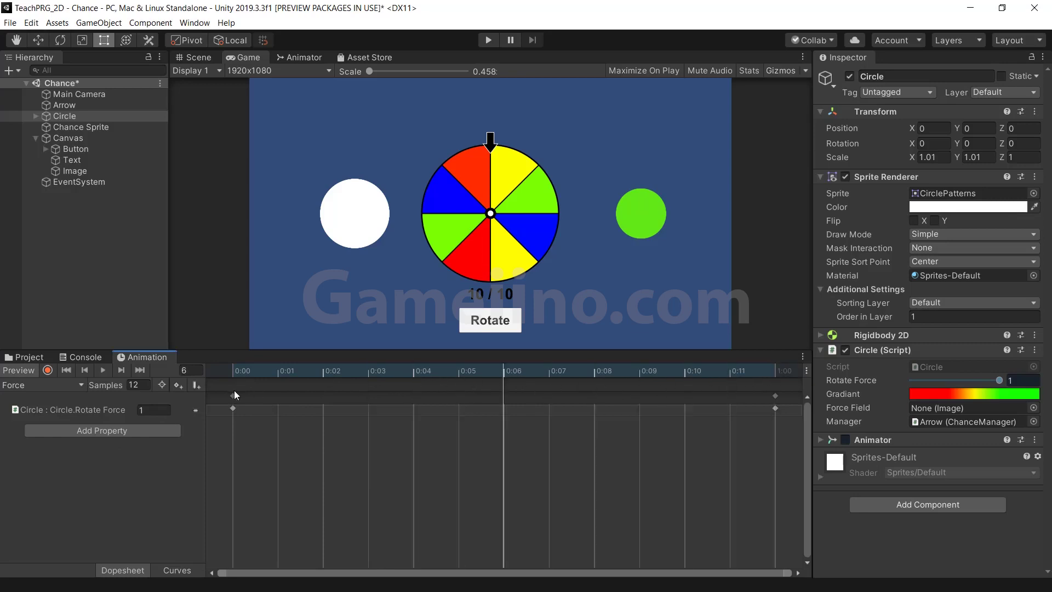
left_click(232, 377)
left_click(155, 408)
type("0")
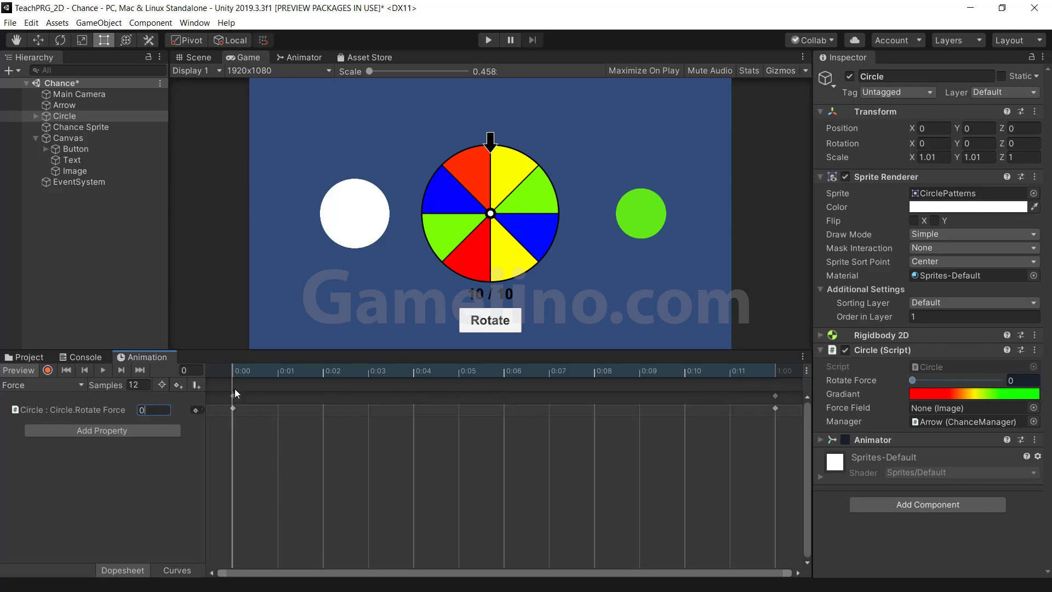
mouse_move(271, 376)
left_mouse_down()
mouse_move(231, 380)
mouse_move(789, 380)
left_mouse_up()
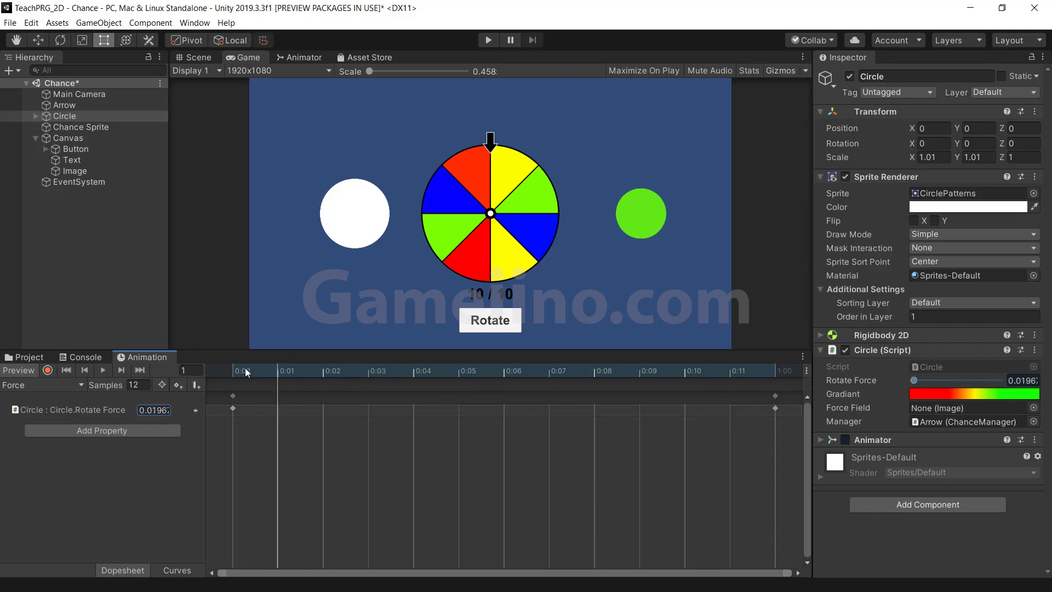
left_click(103, 369)
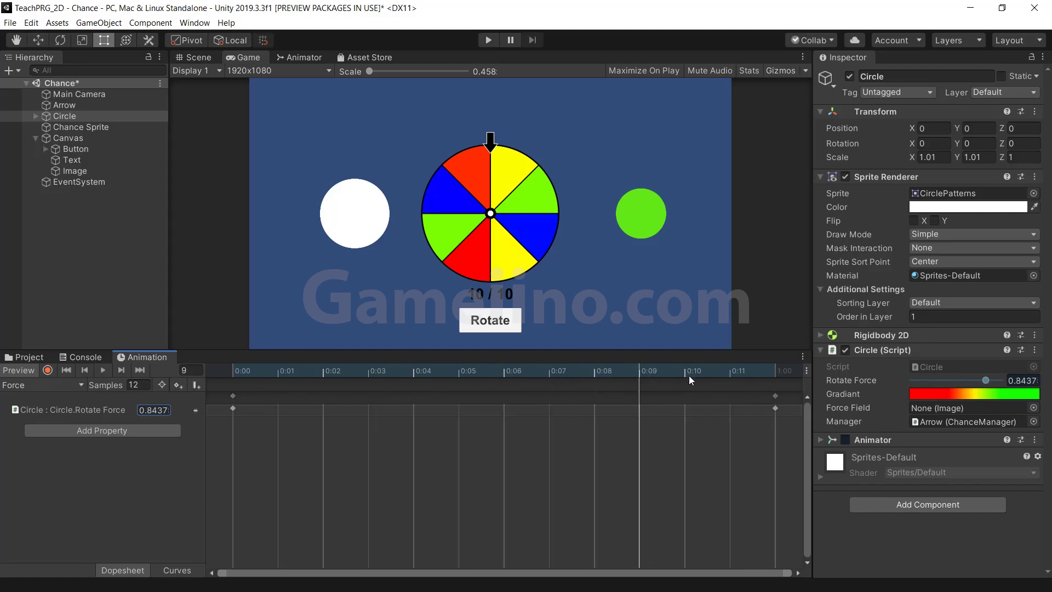
left_click_drag(776, 395, 685, 395)
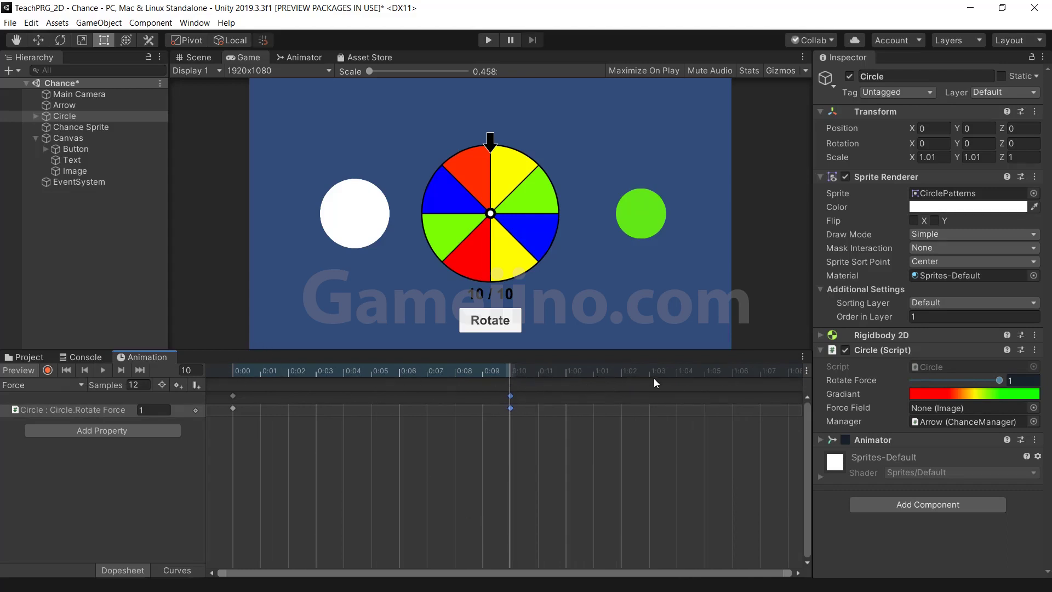
Add a keyframe at frame 20 and preview the Force animation from frame 0
left_click_drag(734, 378, 791, 399)
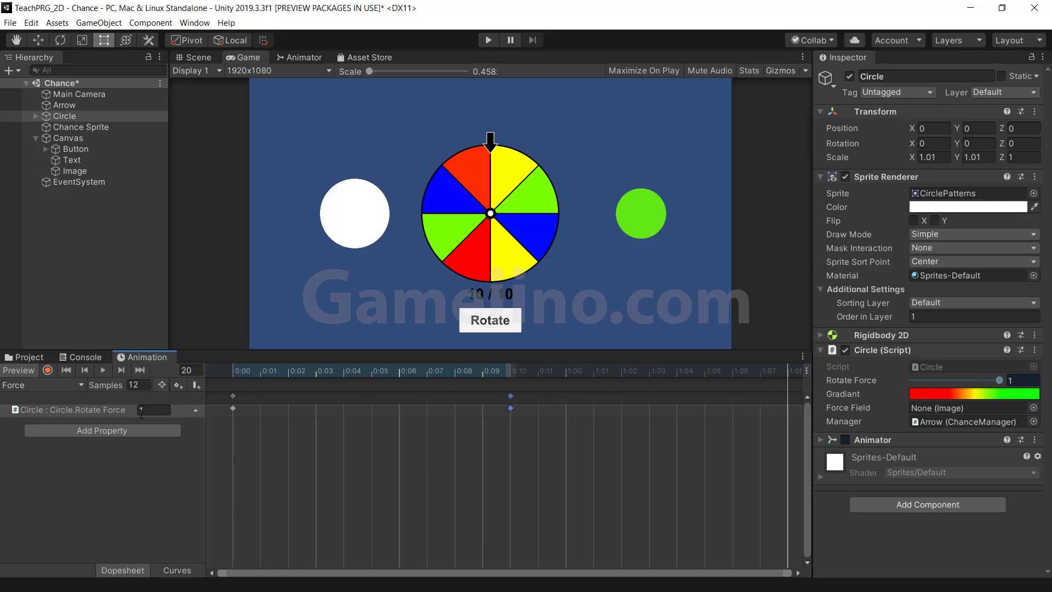
key("Return")
left_click(288, 370)
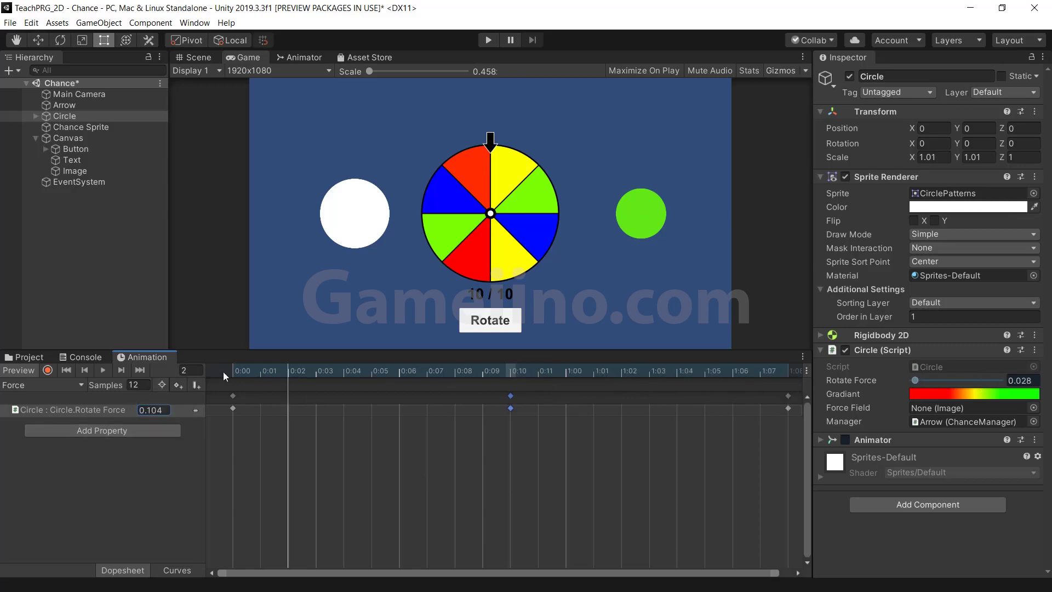
left_click(222, 371)
key("space")
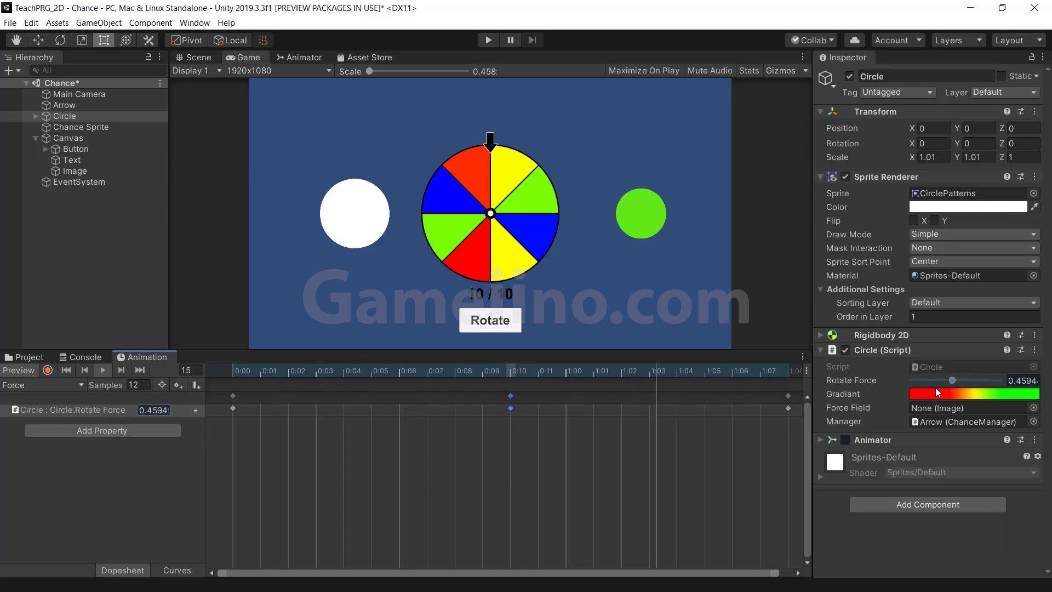
Change the clip's sample rate to 15, stop the preview and enter Play mode
left_click(111, 384)
type("10")
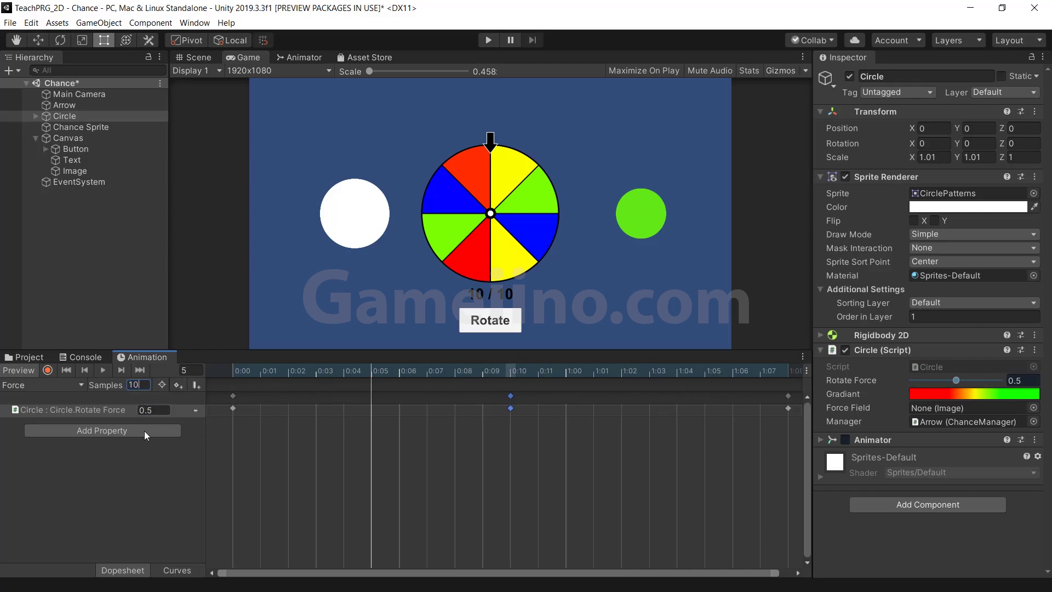
key("Return")
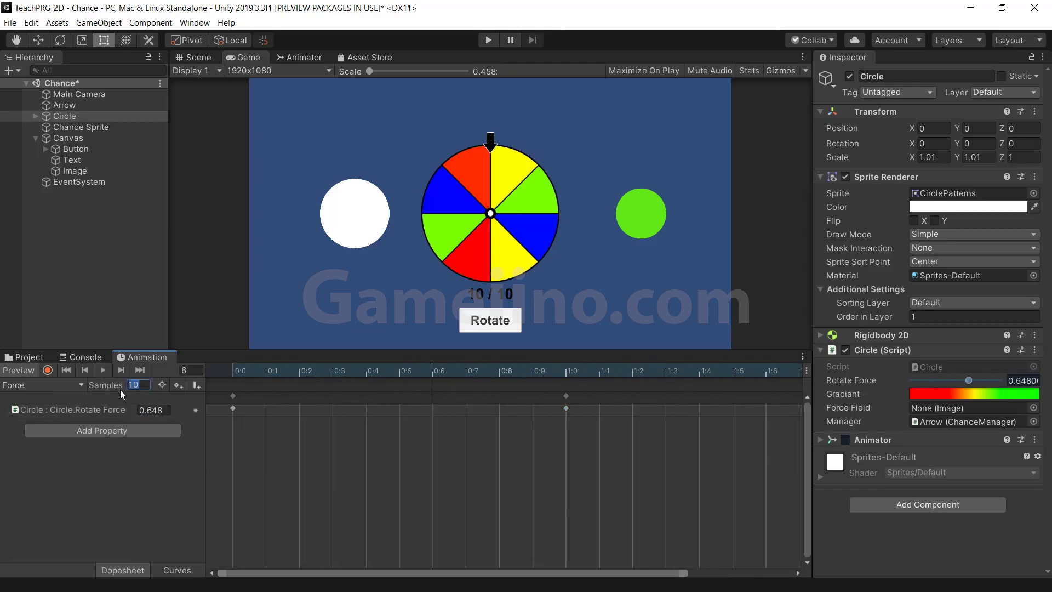
type("15")
key("Return")
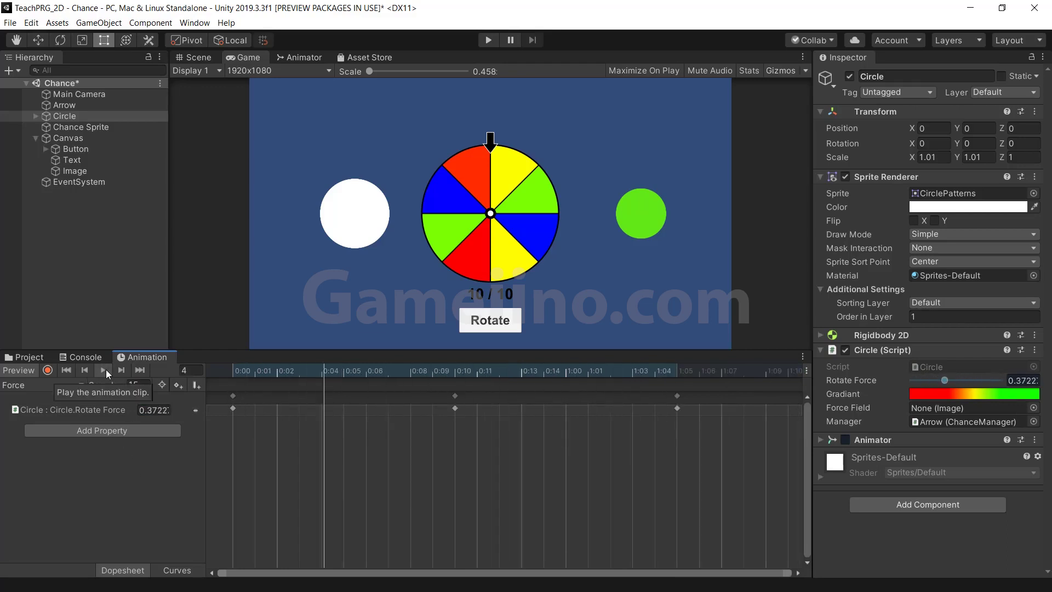
left_click(104, 370)
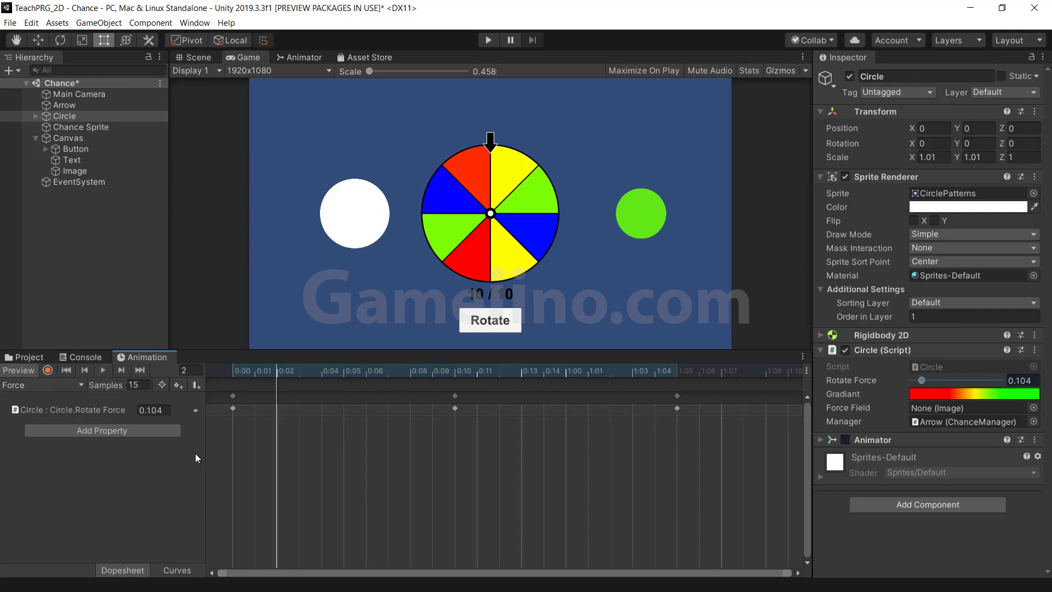
left_click(487, 40)
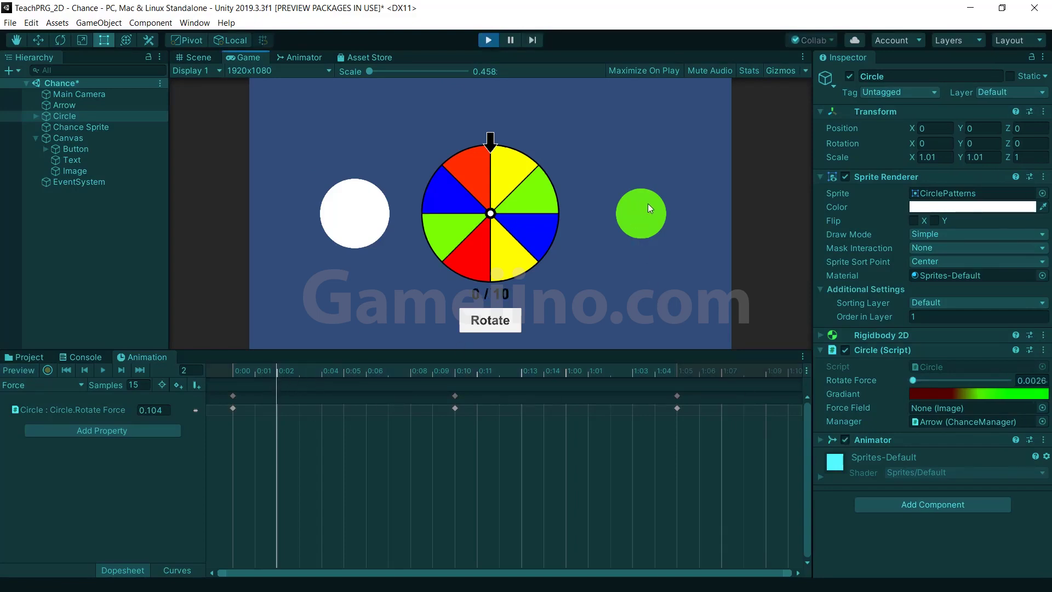
Stop the game, assign Image to Circle's Force Field, clear the Console and test again
left_click(488, 40)
left_click_drag(74, 171, 975, 407)
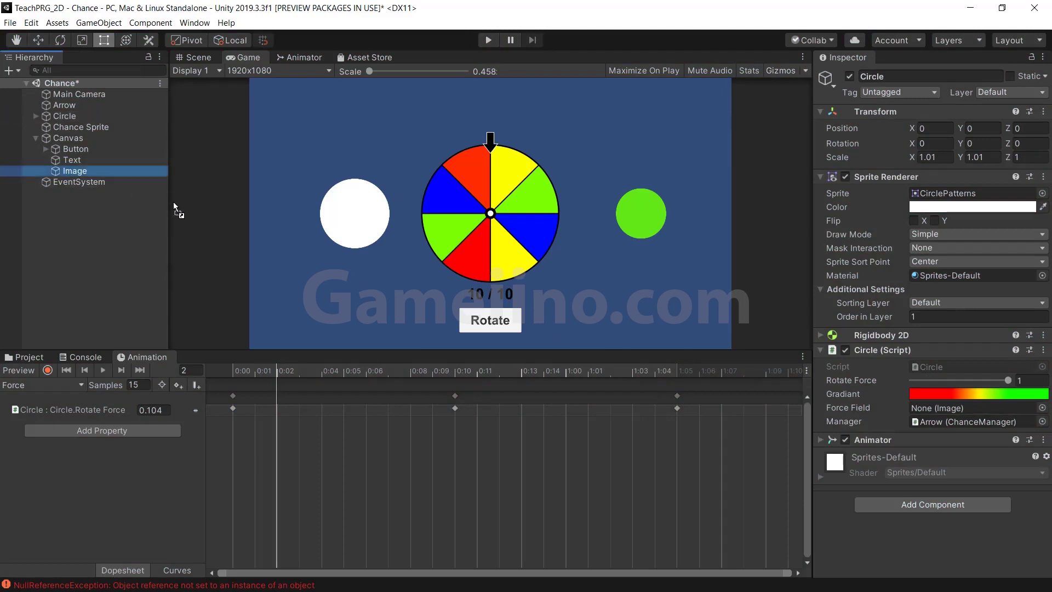
left_click(65, 357)
left_click(11, 369)
left_click(143, 357)
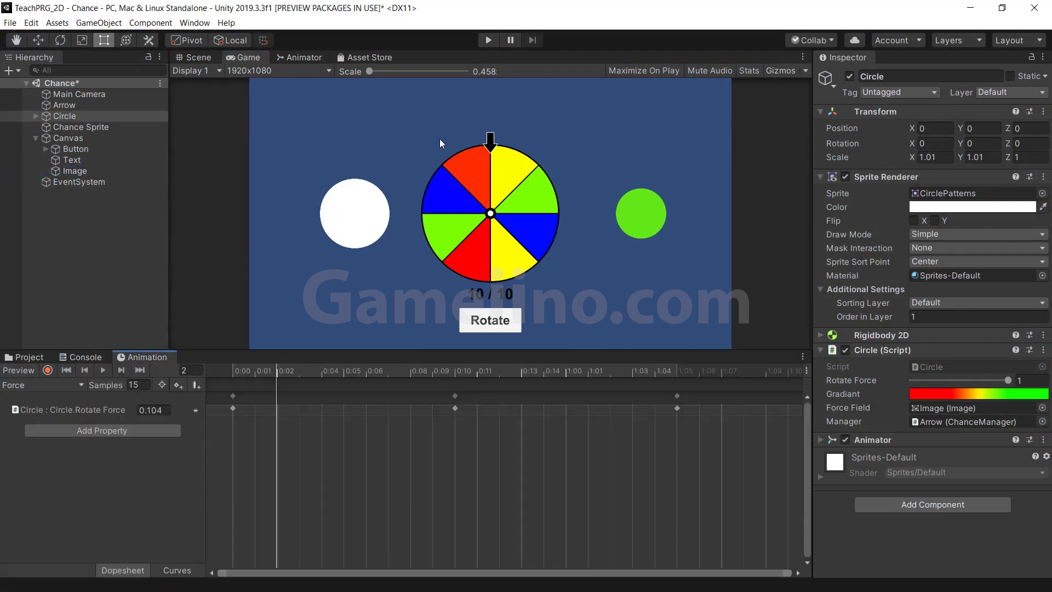
key("ctrl+p")
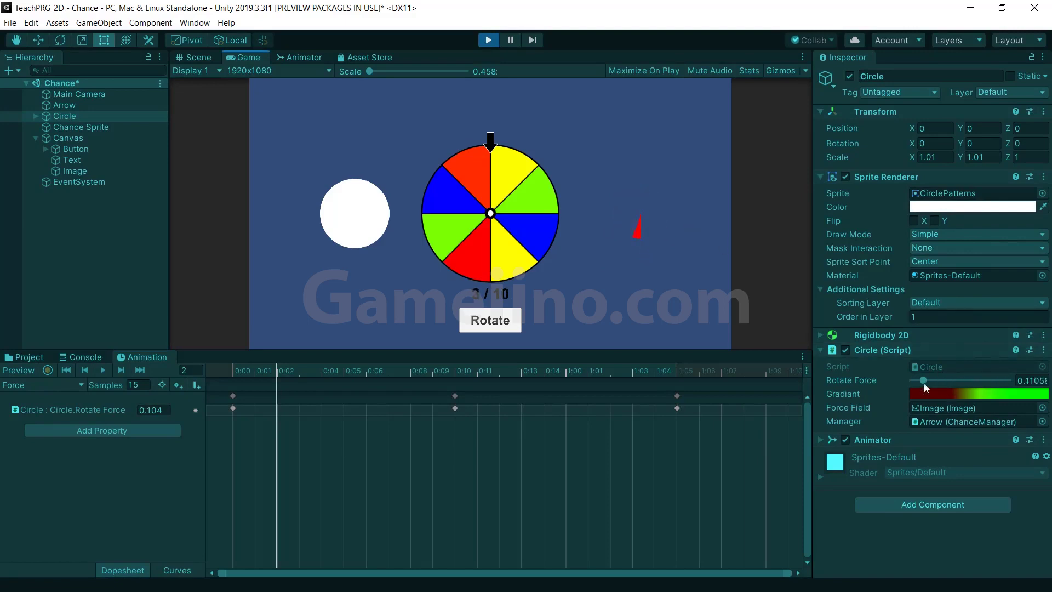
End the test run, set the Force clip back to 12 samples, and show the Scripts folder
left_click(488, 40)
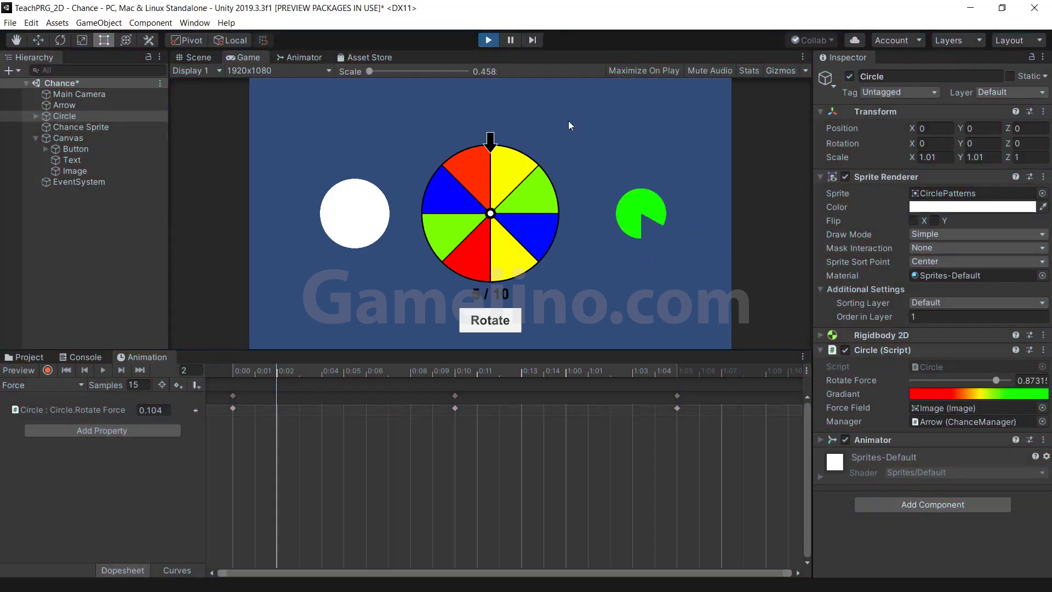
left_click(146, 385)
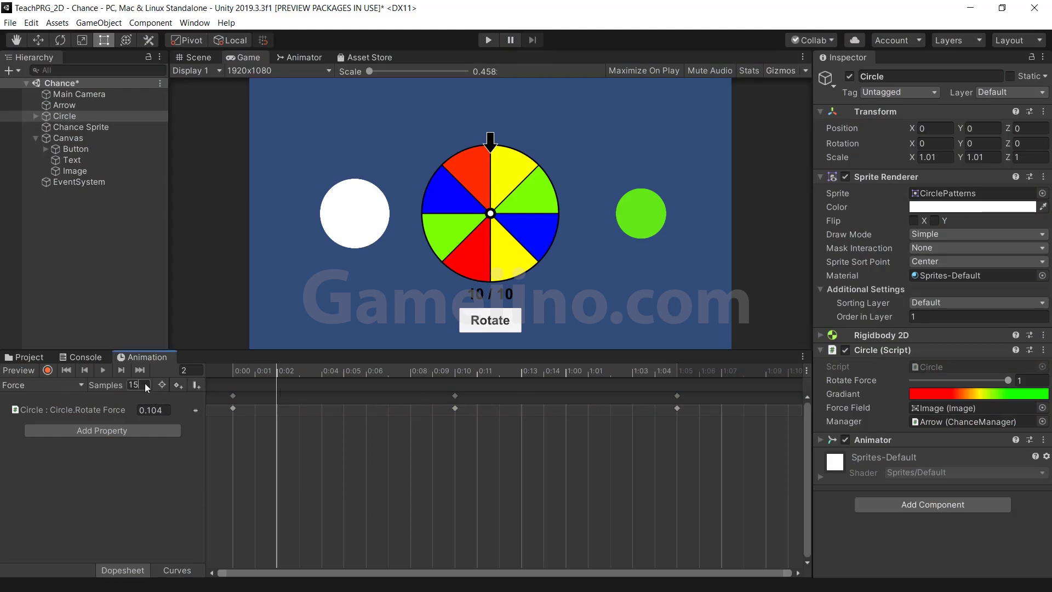
type("12")
key("Return")
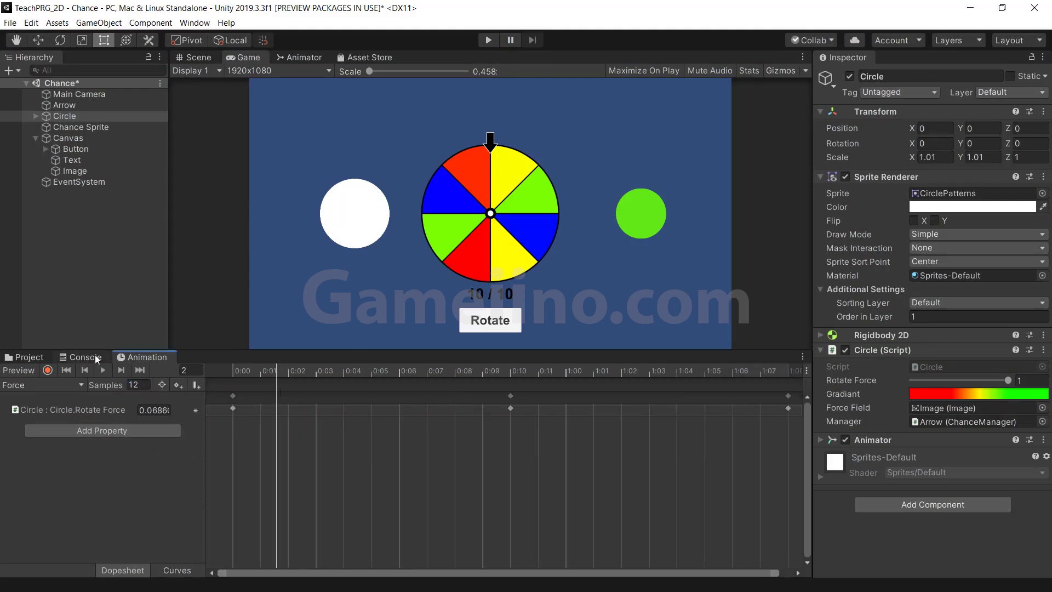
left_click(31, 357)
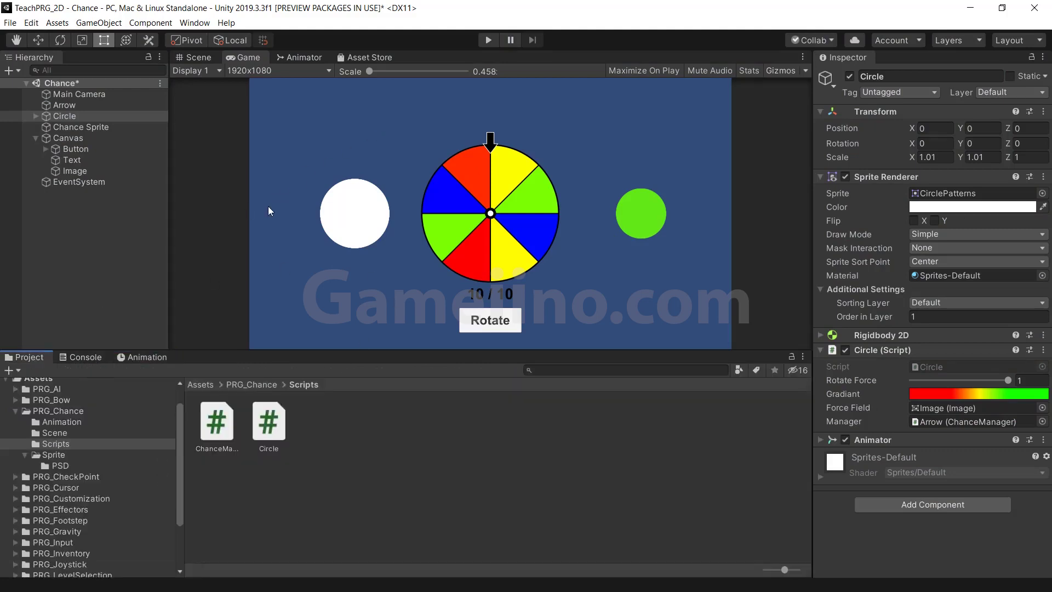
key("ctrl+s")
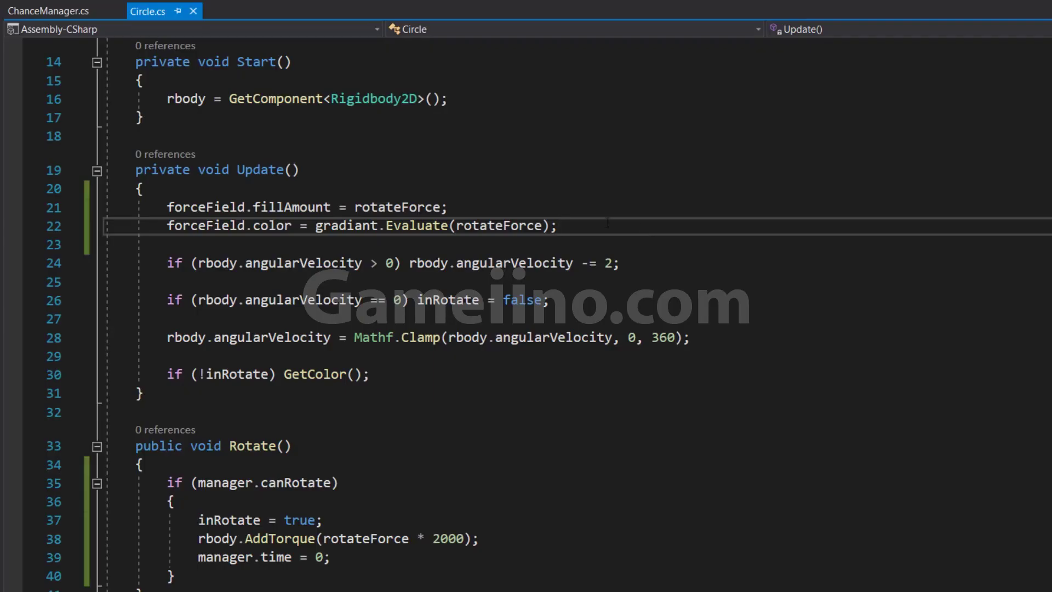
scroll(720, 333, "down", 4)
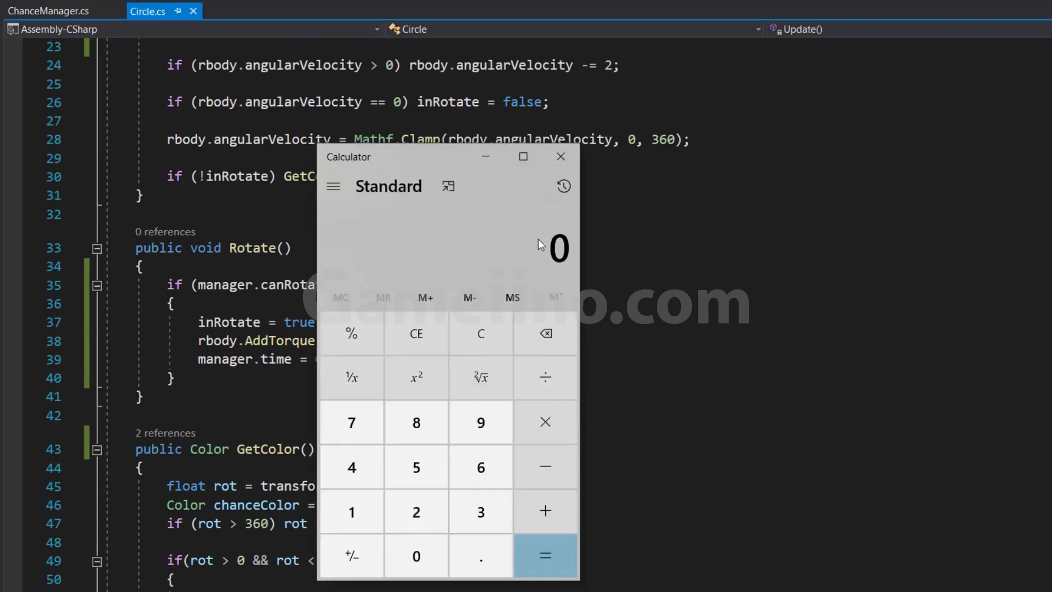
left_click(455, 551)
type("1")
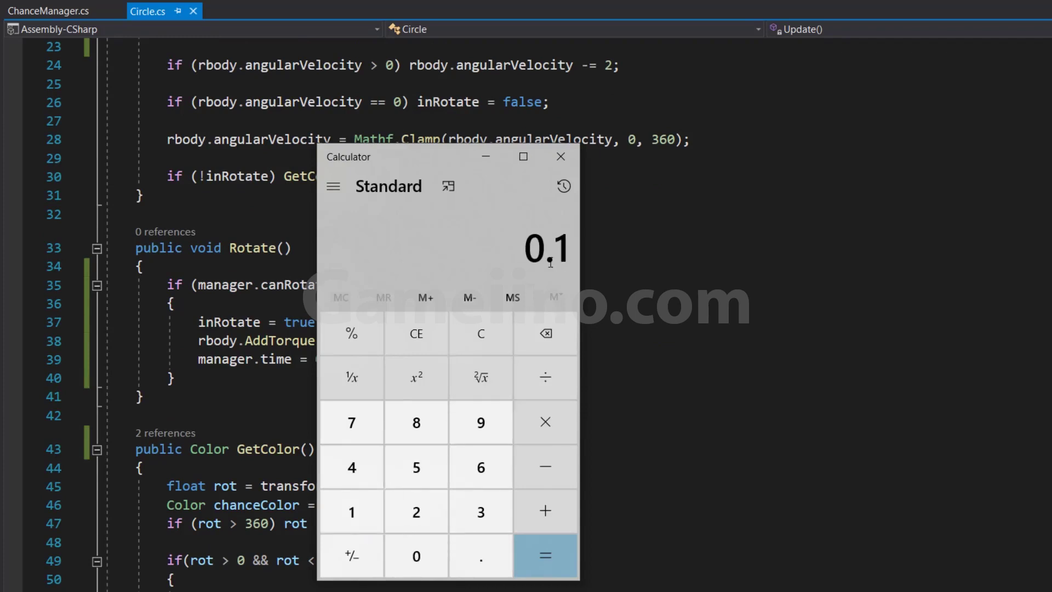
left_click_drag(477, 148, 881, 124)
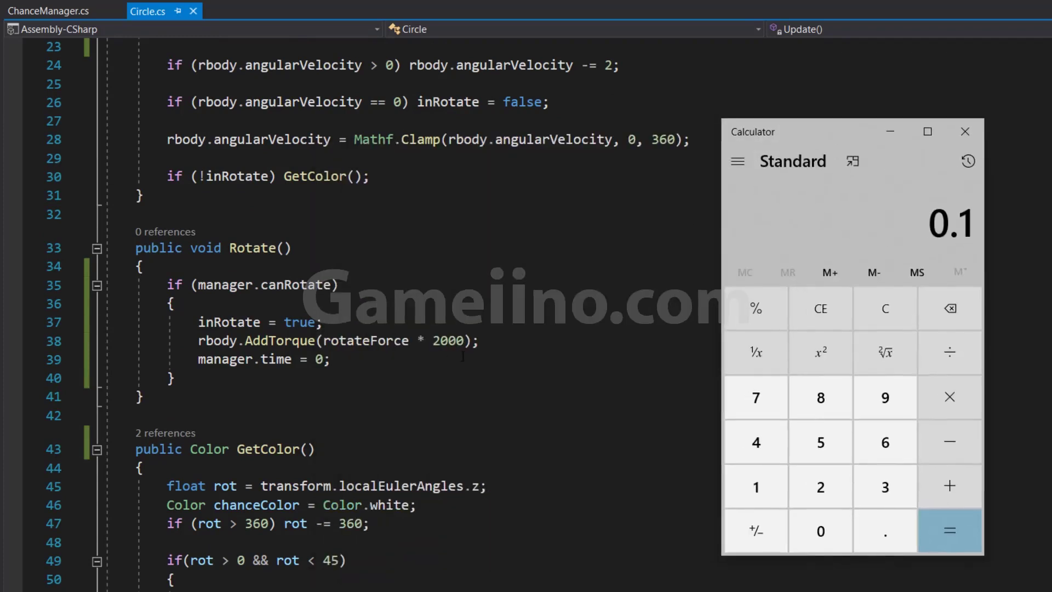
left_click(949, 396)
type("2000")
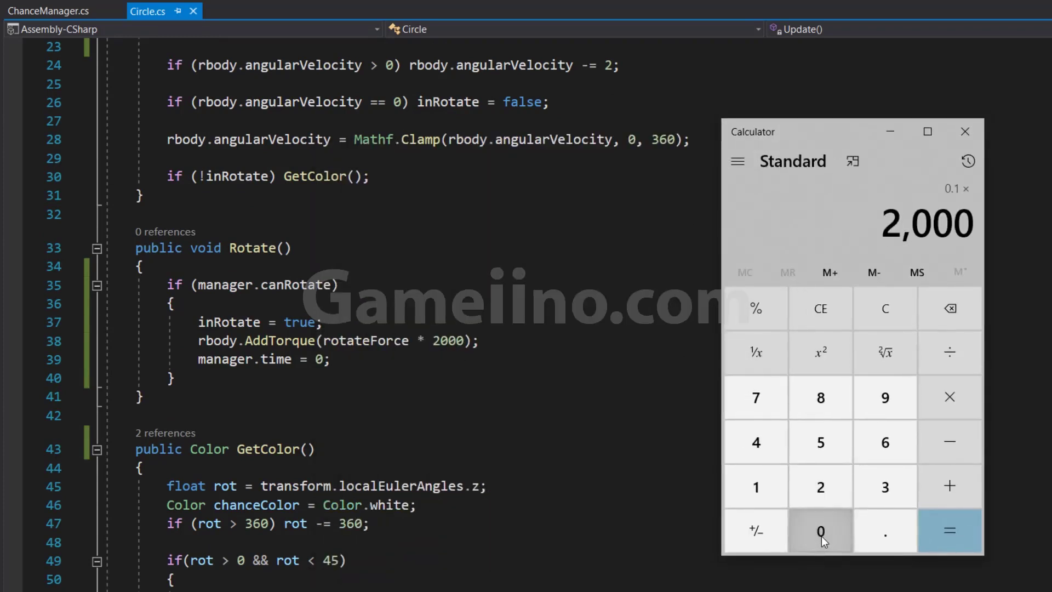
left_click(948, 540)
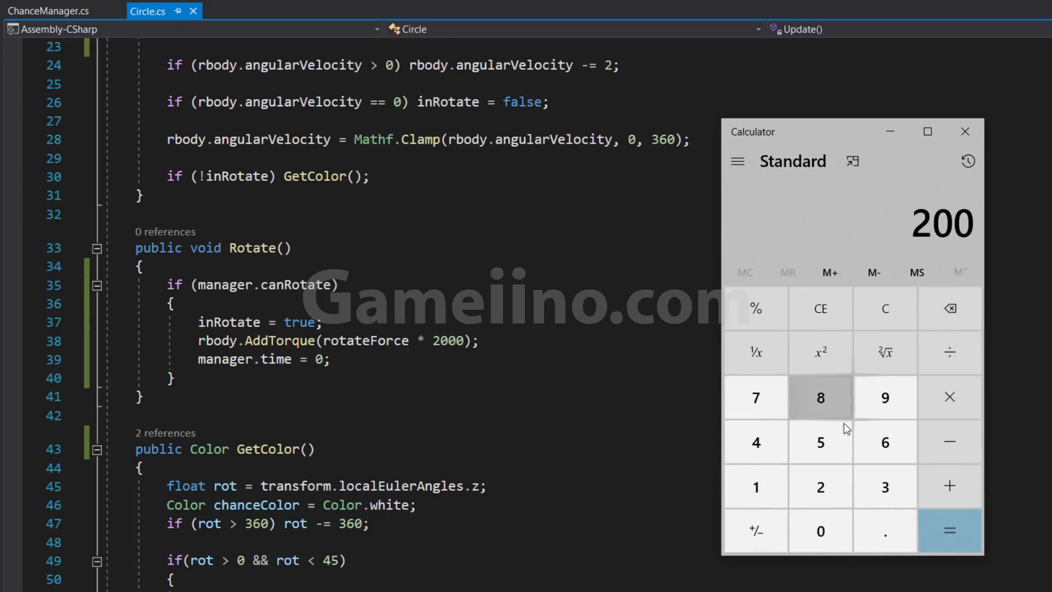
left_click(756, 488)
left_click(944, 386)
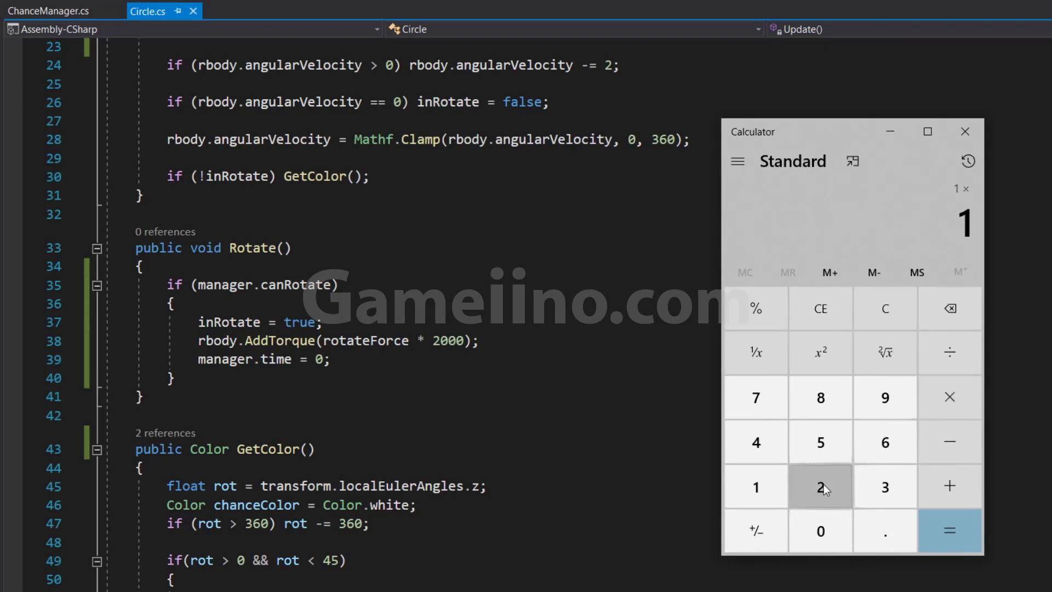
left_click(820, 486)
double_click(821, 530)
left_click(820, 530)
left_click(949, 530)
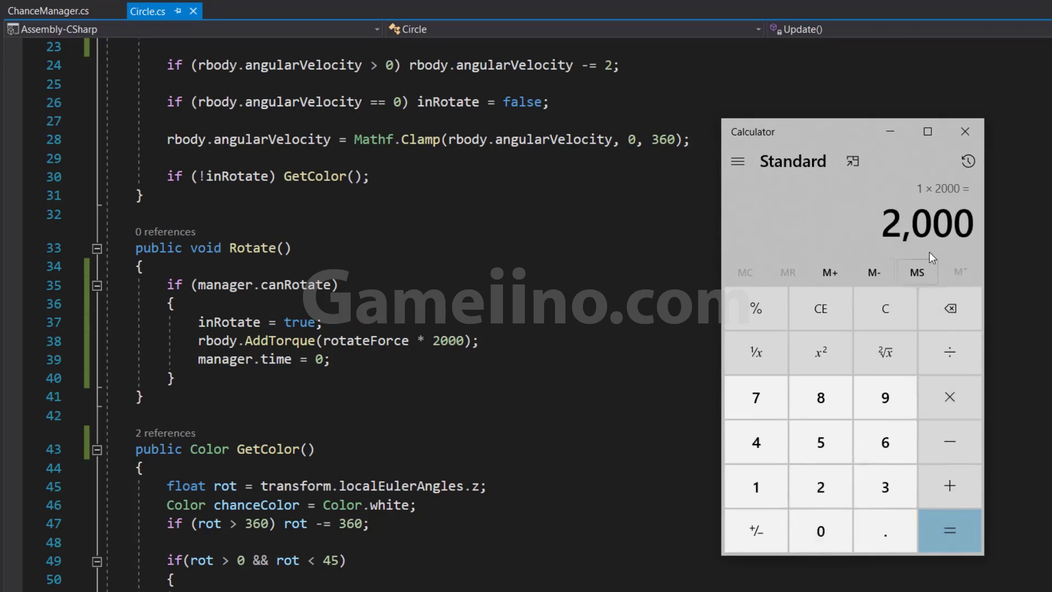
left_click(965, 132)
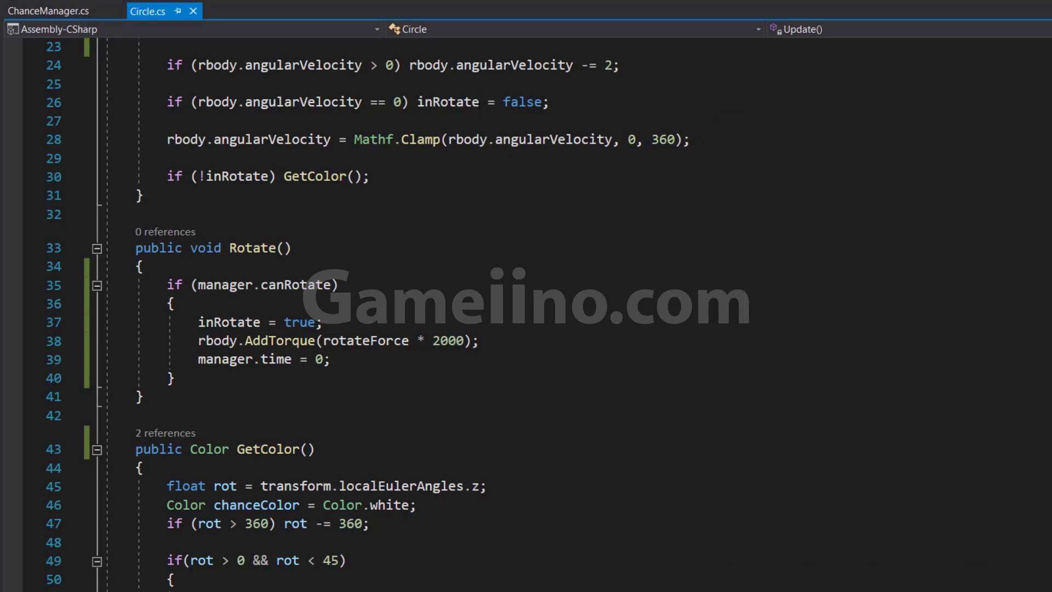
scroll(573, 233, "up", 1)
key("alt+Tab")
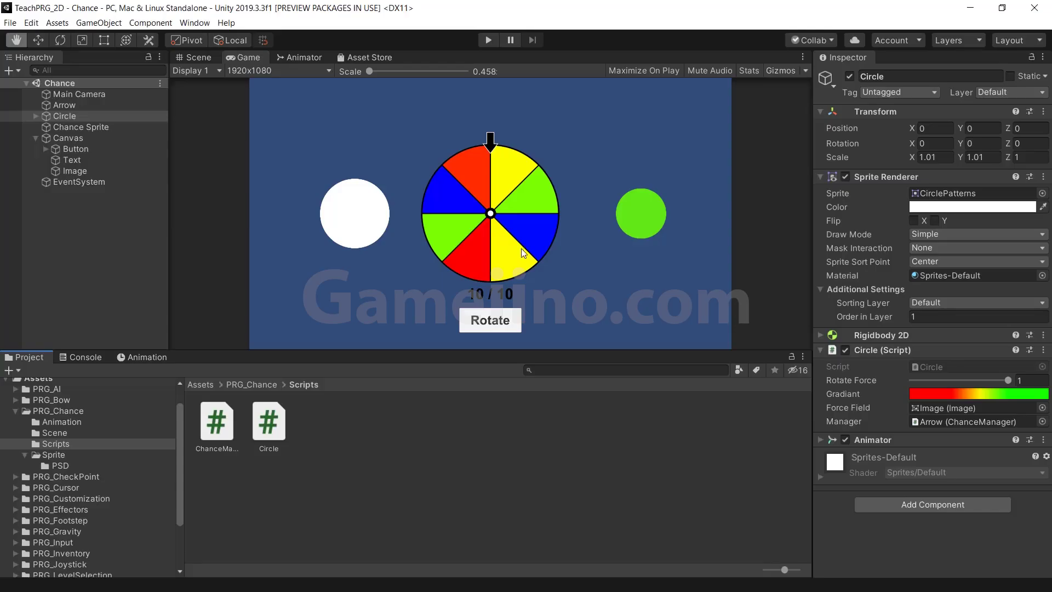
left_click(487, 41)
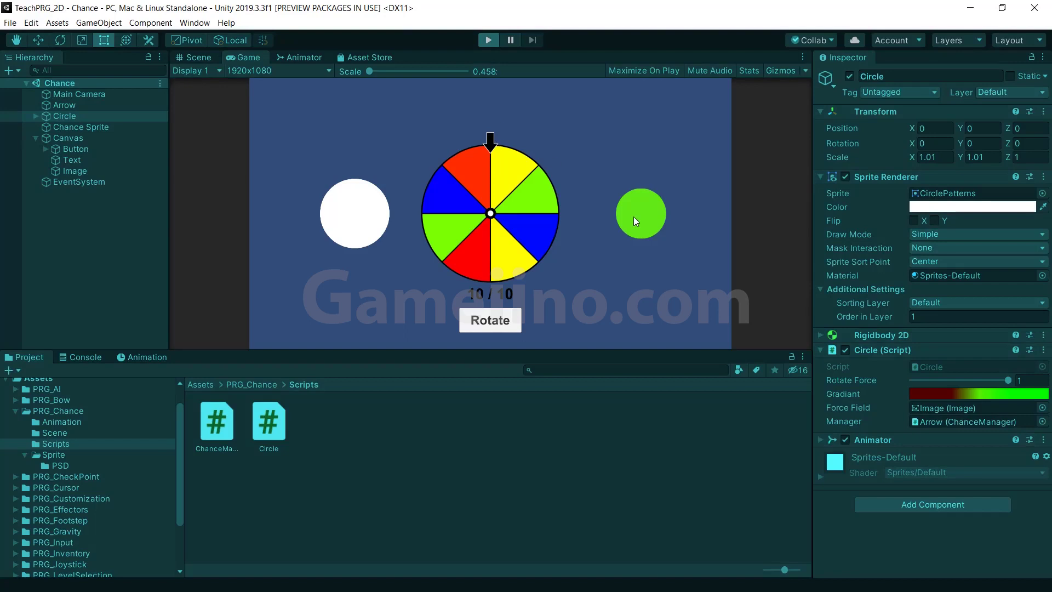
left_click(551, 324)
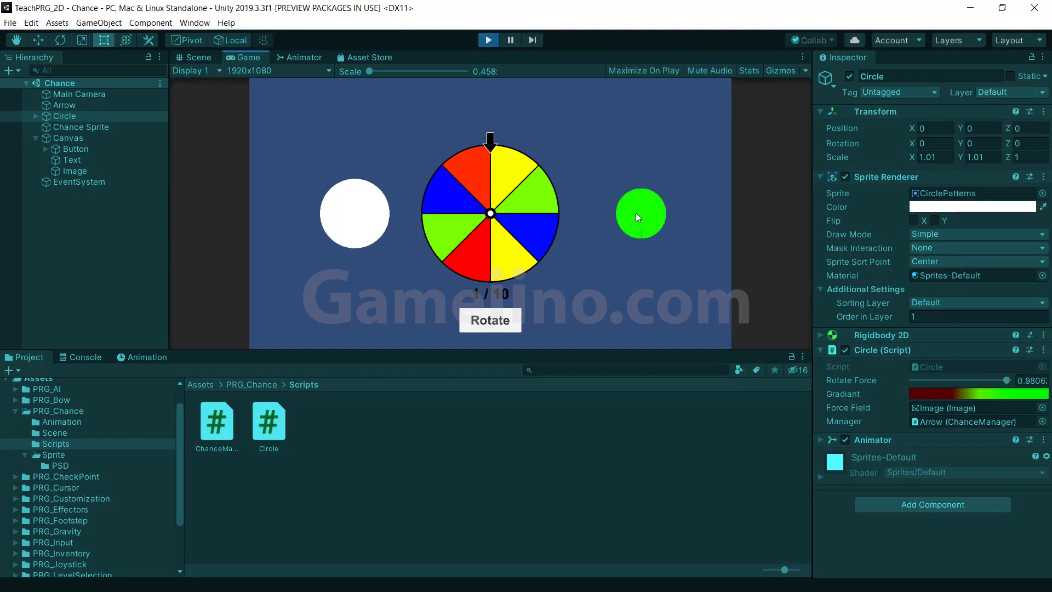
left_click(494, 323)
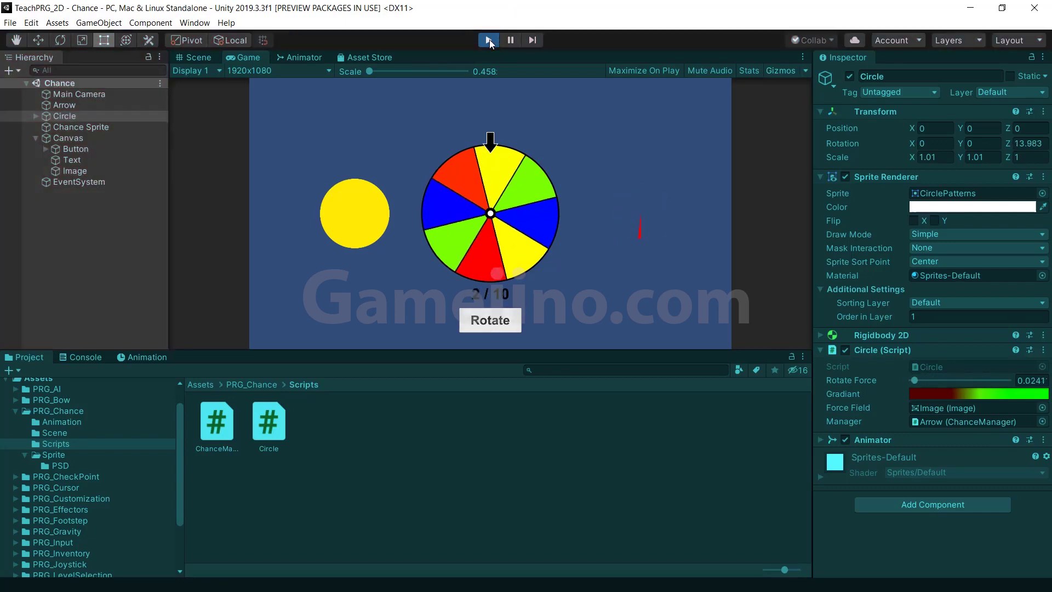
left_click(489, 40)
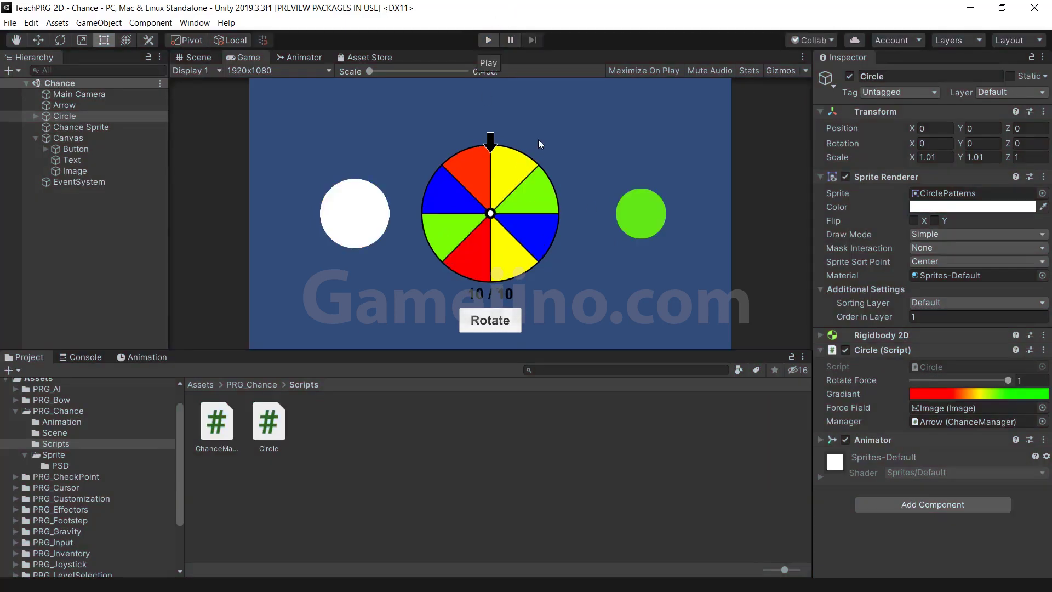